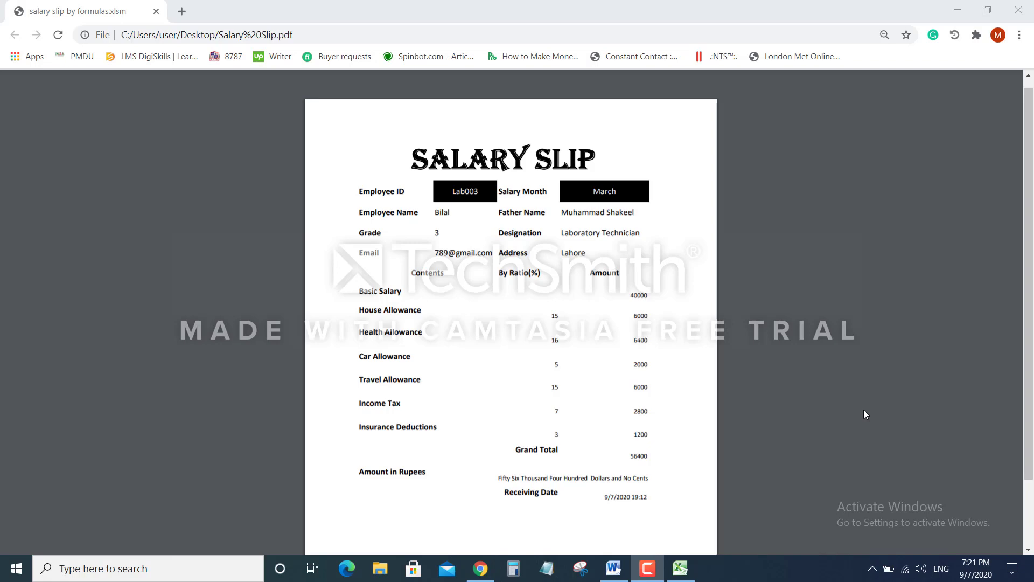
# Leave the reviewed Salary Slip PDF in Chrome and switch to the Excel workbook Book1
pyautogui.click(682, 569)
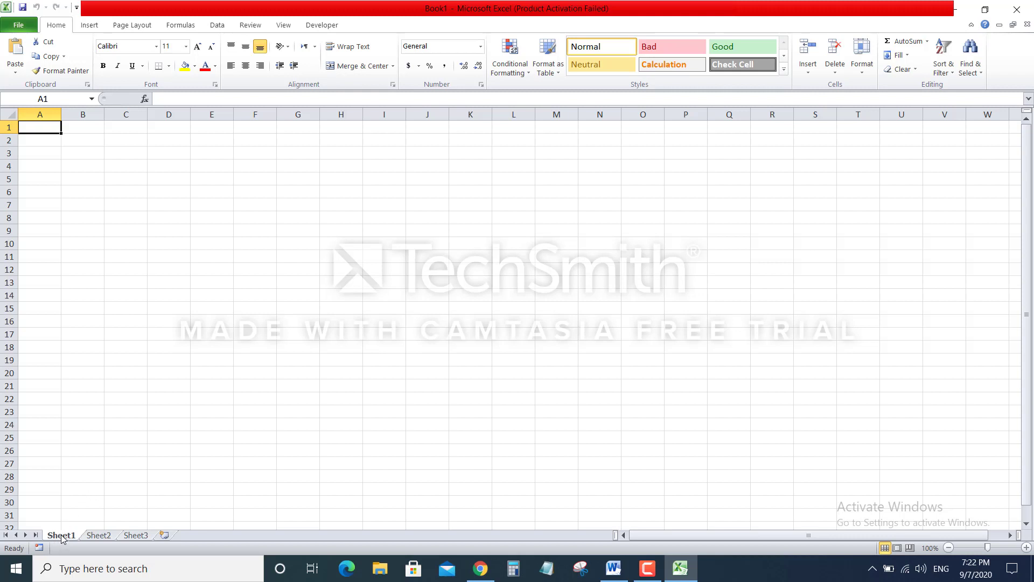
# Rename the first, second and third sheet tabs to Employee Details, Allowances details and Salary Slip
pyautogui.rightClick(60, 536)
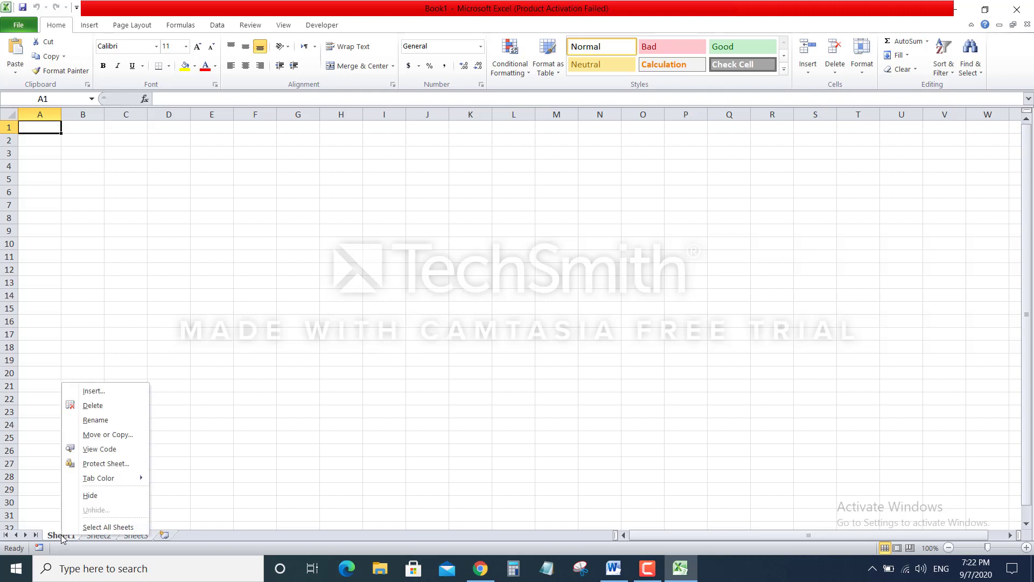
pyautogui.click(123, 419)
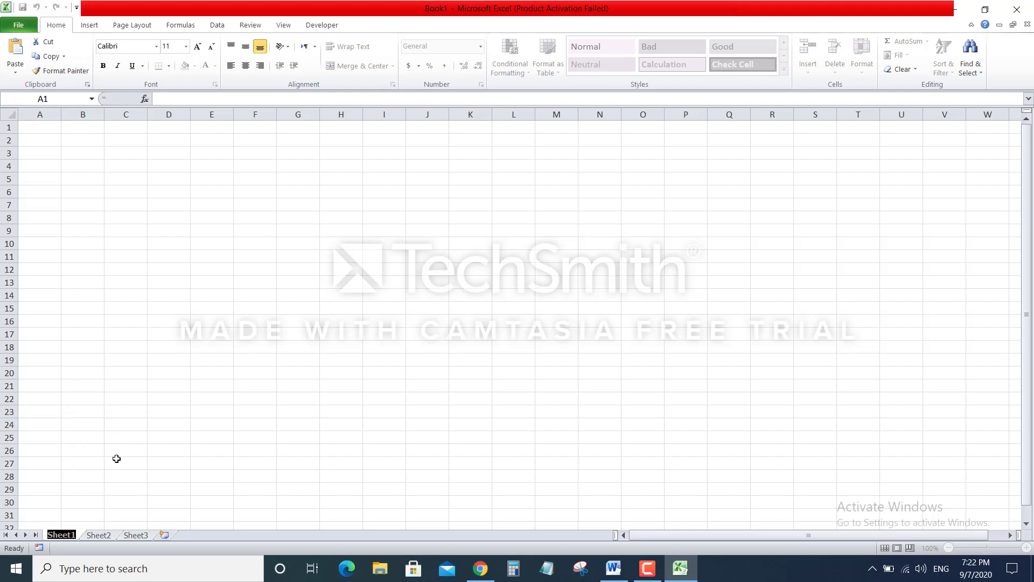
pyautogui.write('Em')
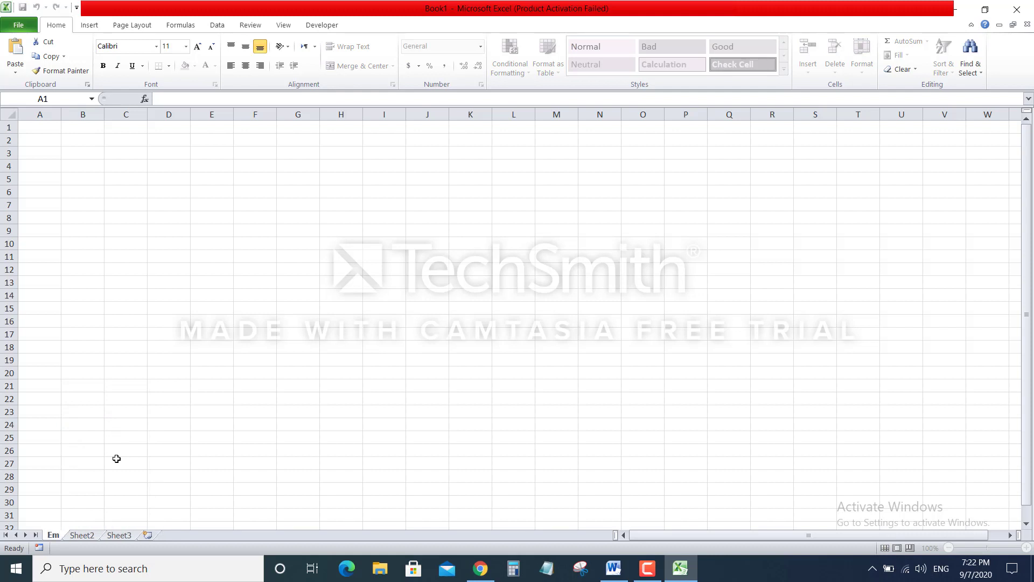
pyautogui.write('ployee')
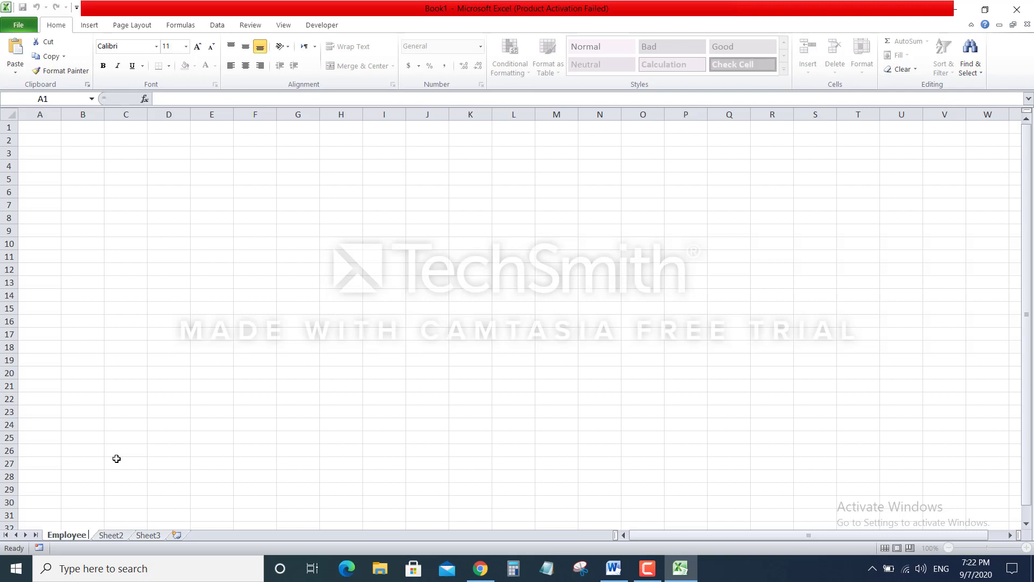
pyautogui.write(' Det')
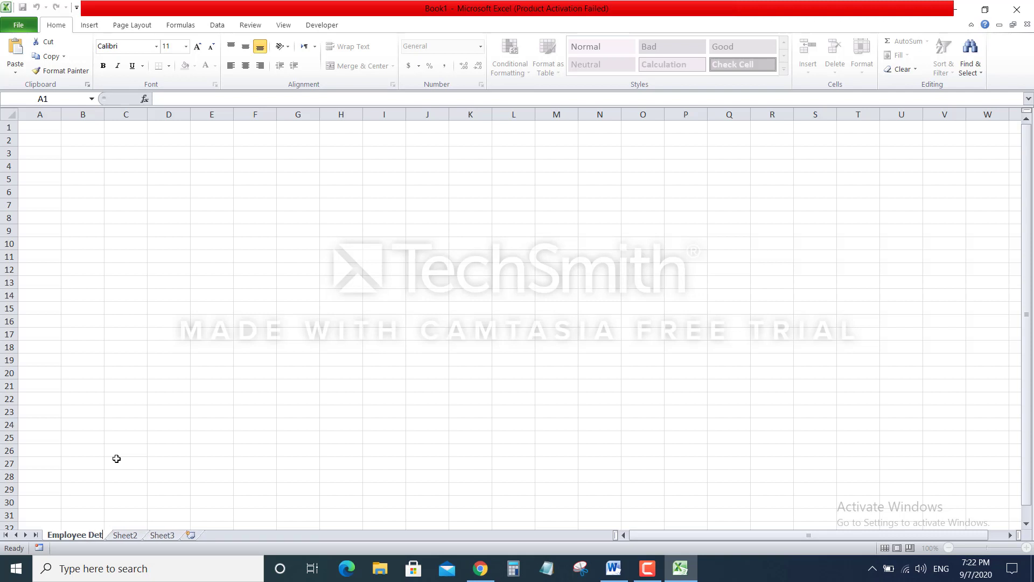
pyautogui.write('ails')
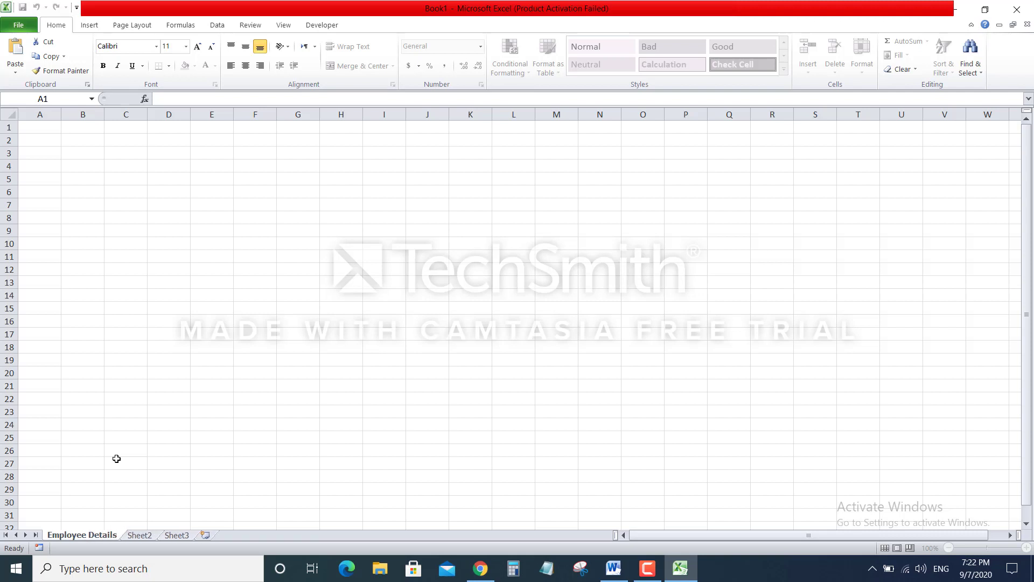
pyautogui.rightClick(140, 537)
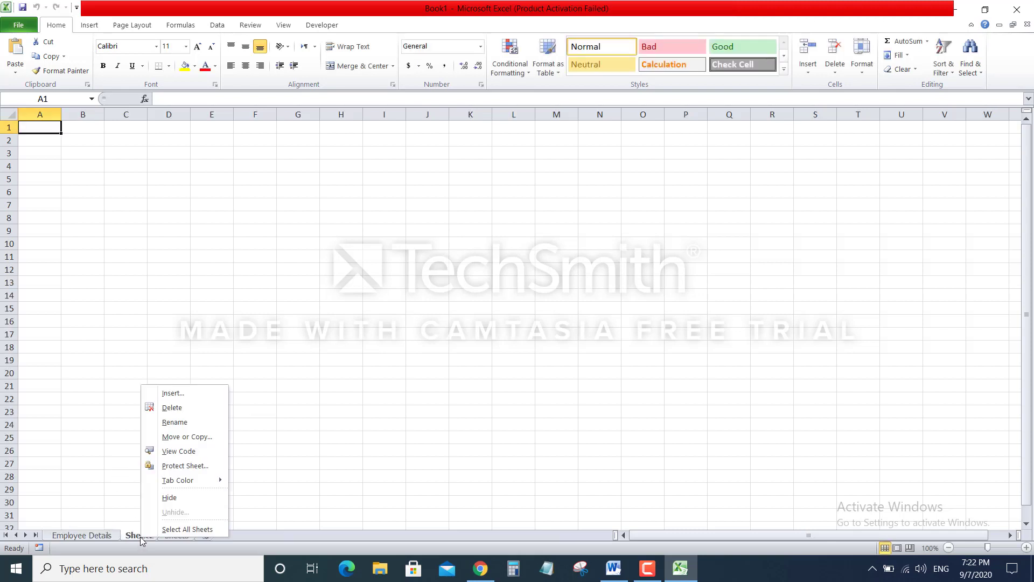
pyautogui.click(194, 426)
pyautogui.write('A')
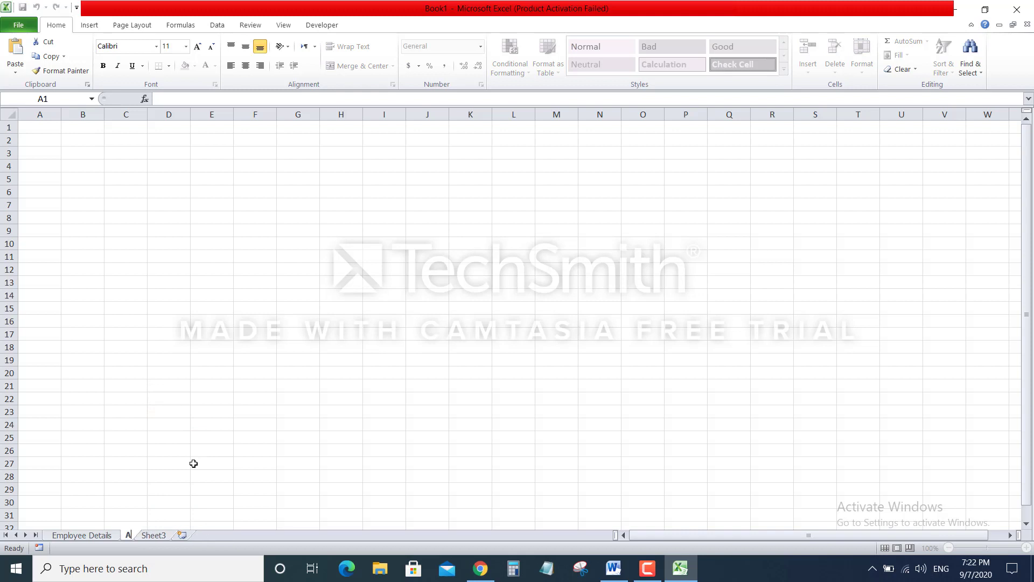
pyautogui.write('llowances')
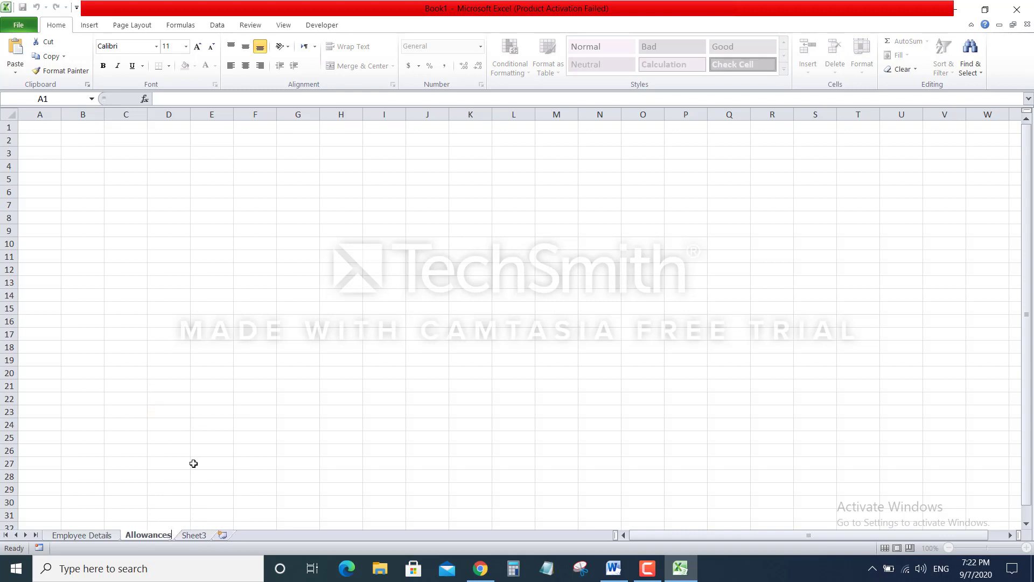
pyautogui.write(' details')
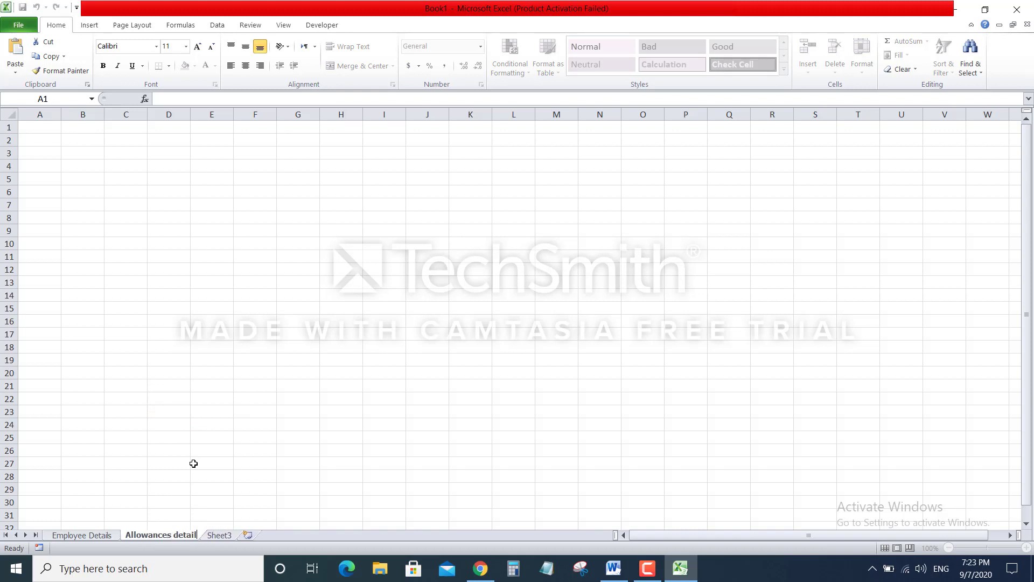
pyautogui.click(366, 410)
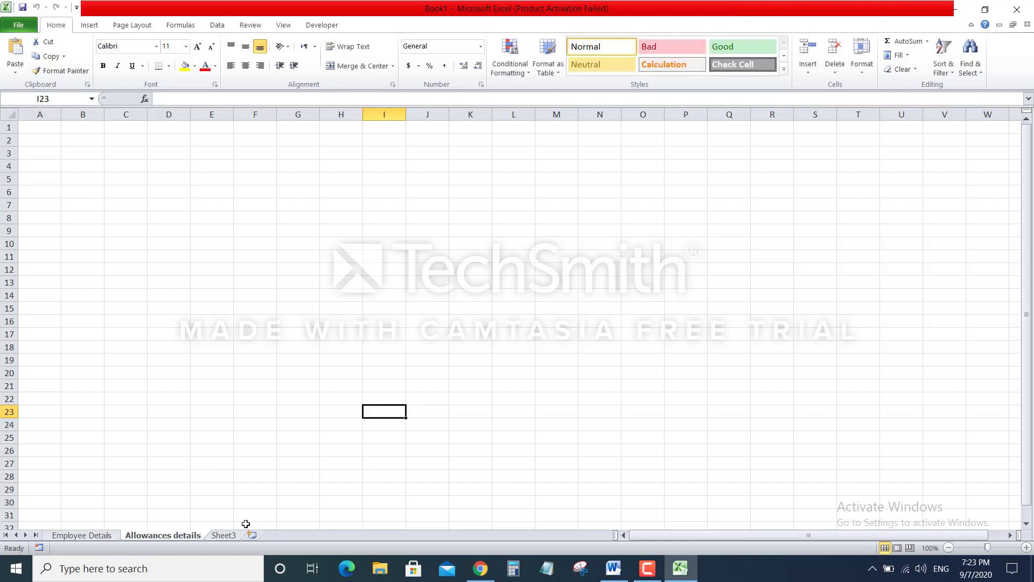
pyautogui.rightClick(230, 536)
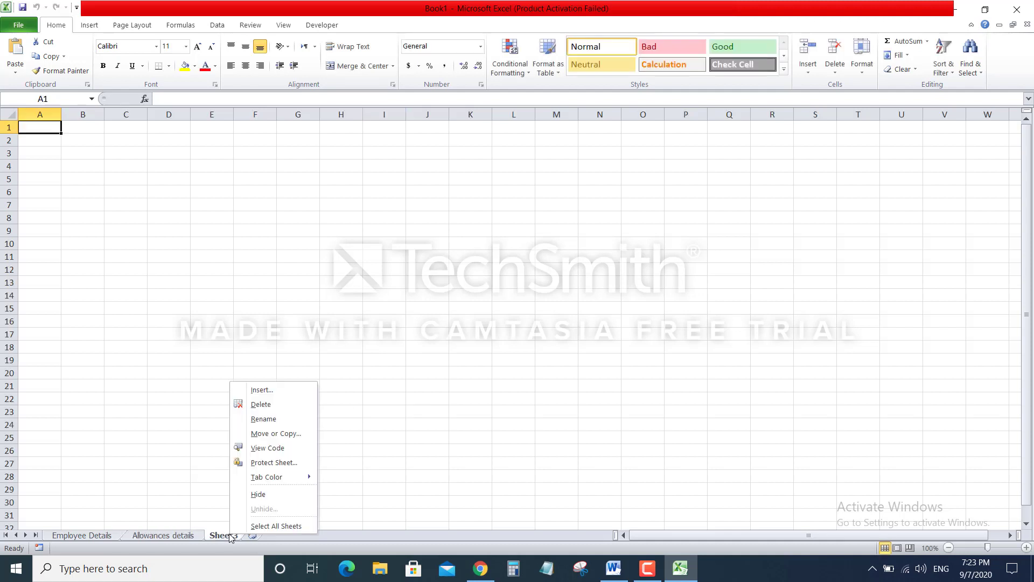
pyautogui.click(261, 418)
pyautogui.write('Sala')
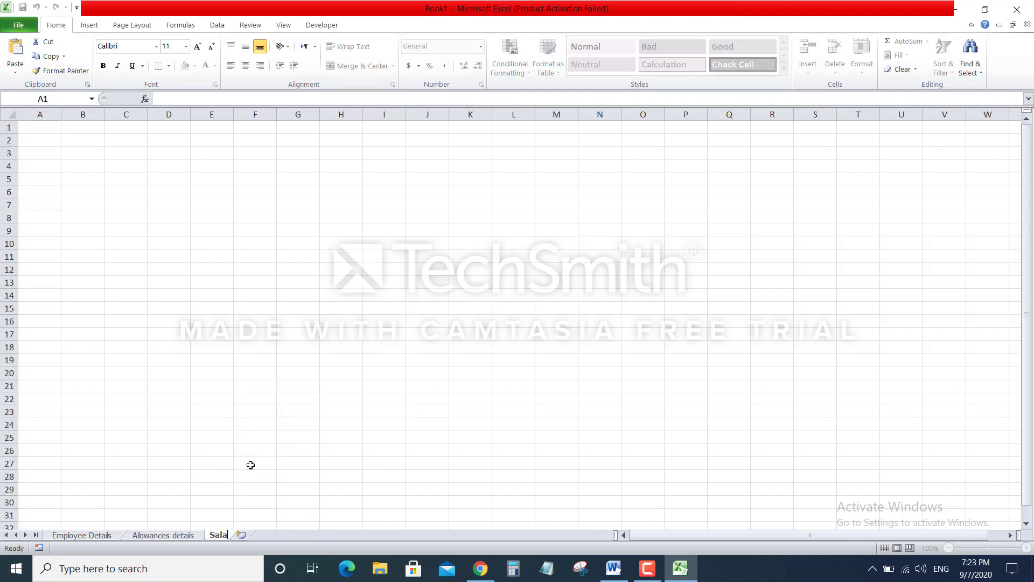
pyautogui.write('ry Slip')
pyautogui.click(431, 399)
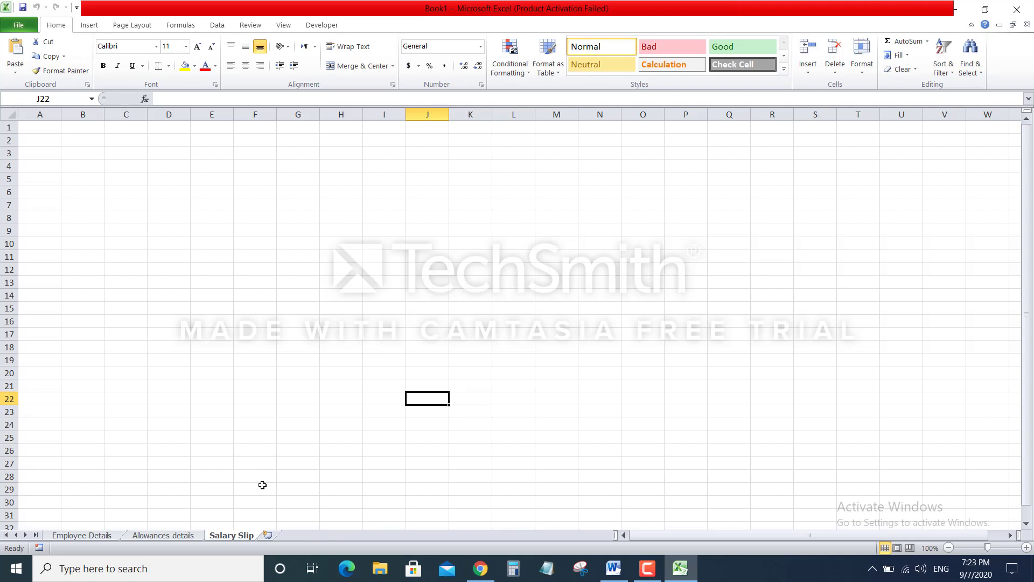
# Switch to the Employee Details sheet and slightly widen column A
pyautogui.click(99, 536)
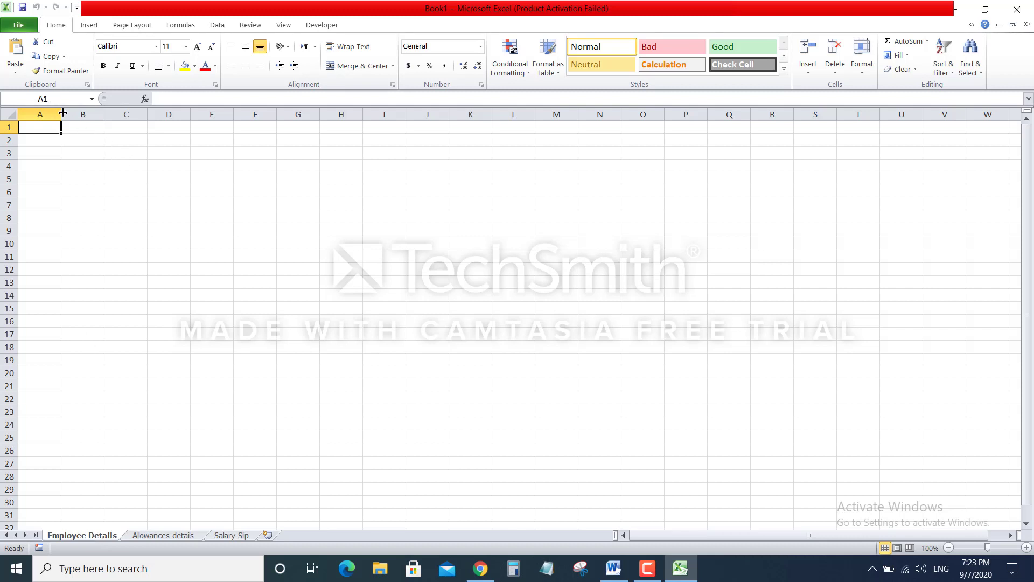
pyautogui.moveTo(60, 114)
pyautogui.mouseDown()
pyautogui.moveTo(93, 115)
pyautogui.moveTo(62, 114)
pyautogui.mouseUp()
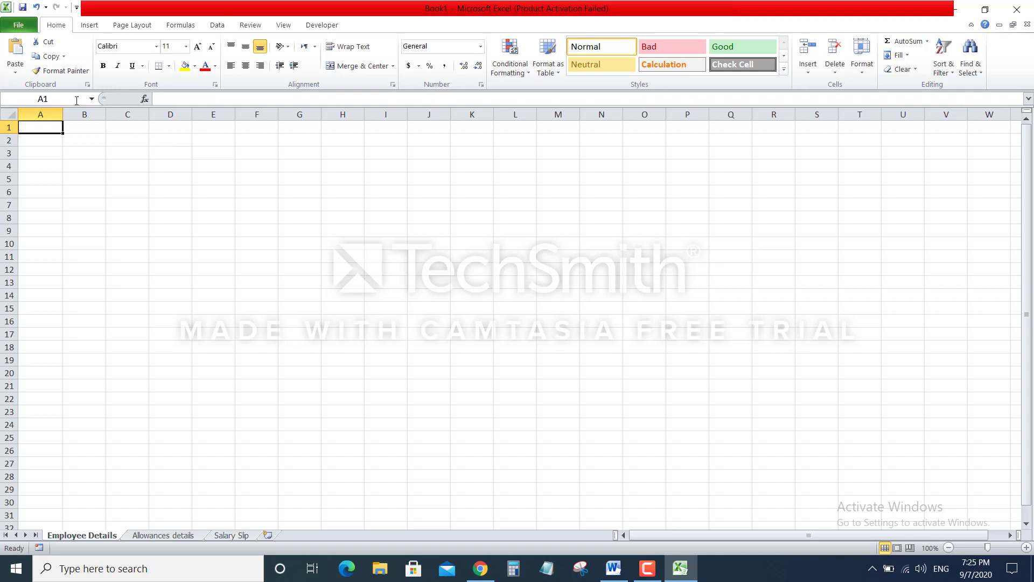
# Narrow column A and enter headers Employee ID, Employee Name and Father Name in B2 to D2
pyautogui.moveTo(62, 112); pyautogui.dragTo(48, 112)
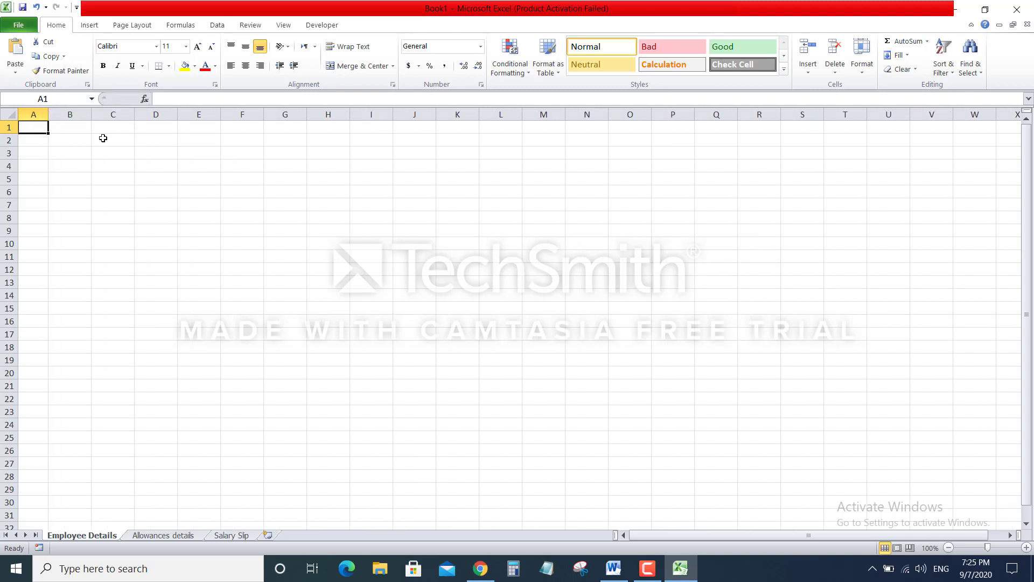
pyautogui.click(103, 138)
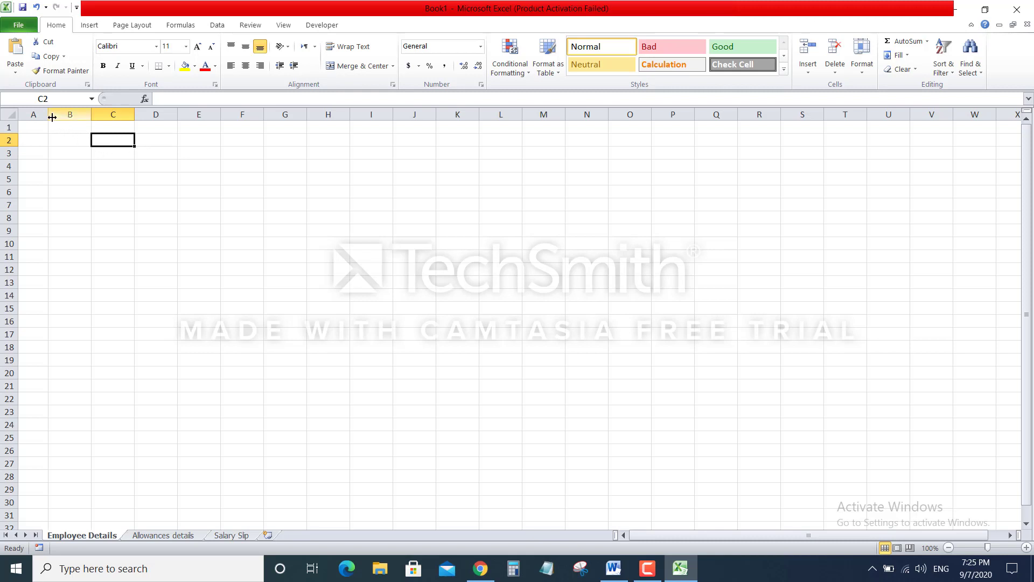
pyautogui.moveTo(48, 114); pyautogui.dragTo(12, 155)
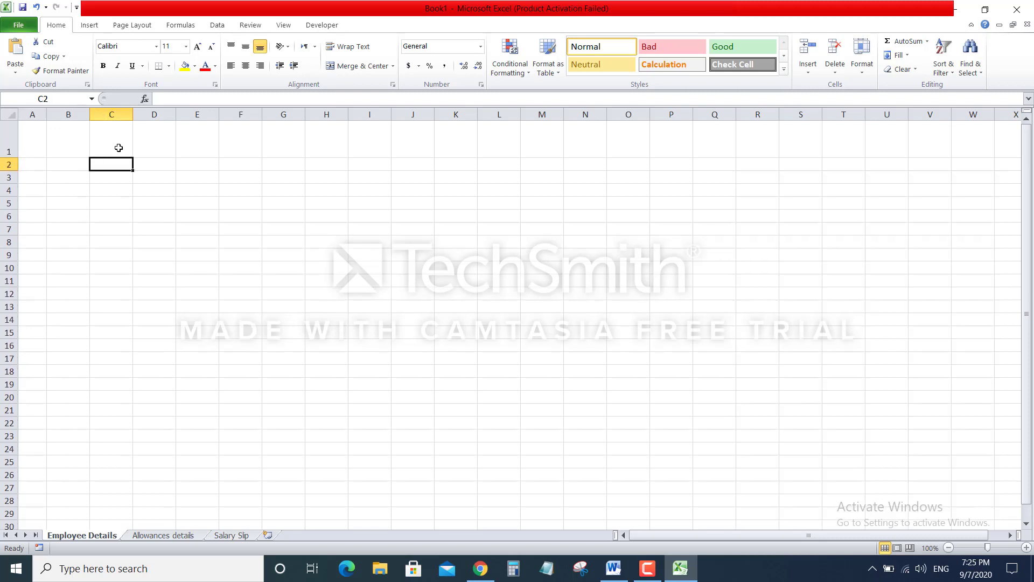
pyautogui.click(65, 162)
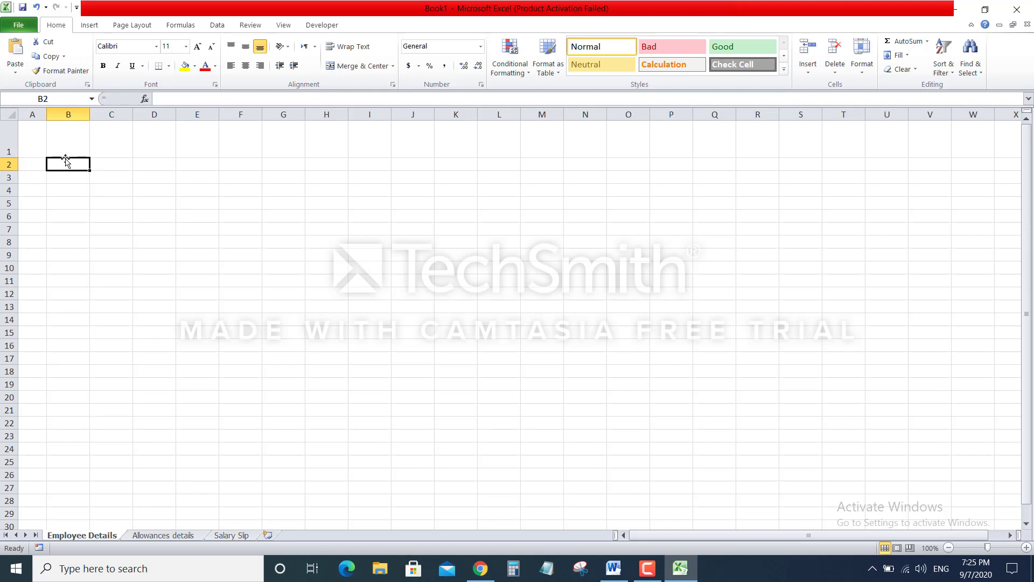
pyautogui.write('Emplo')
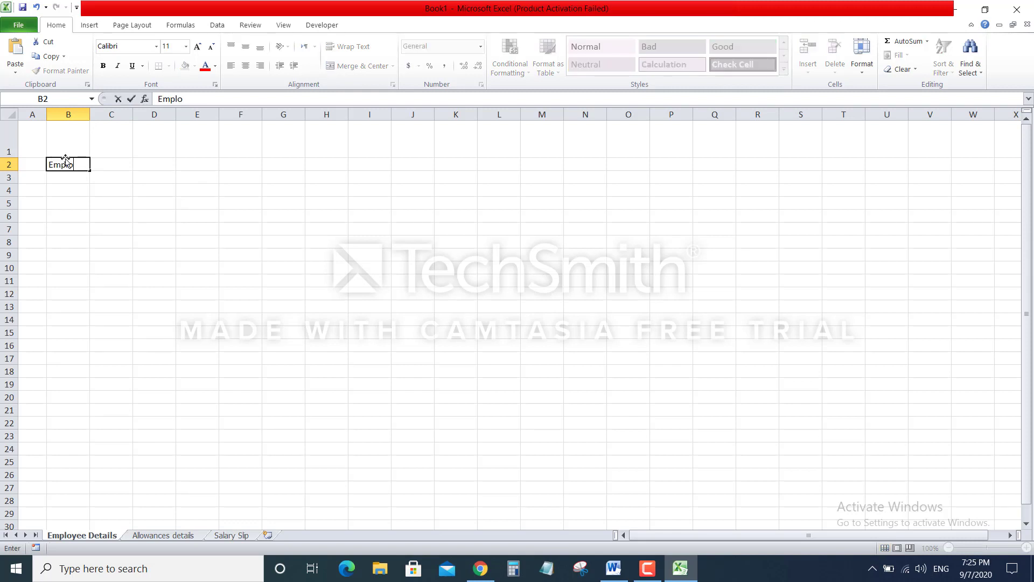
pyautogui.write('yee ID')
pyautogui.press('Tab')
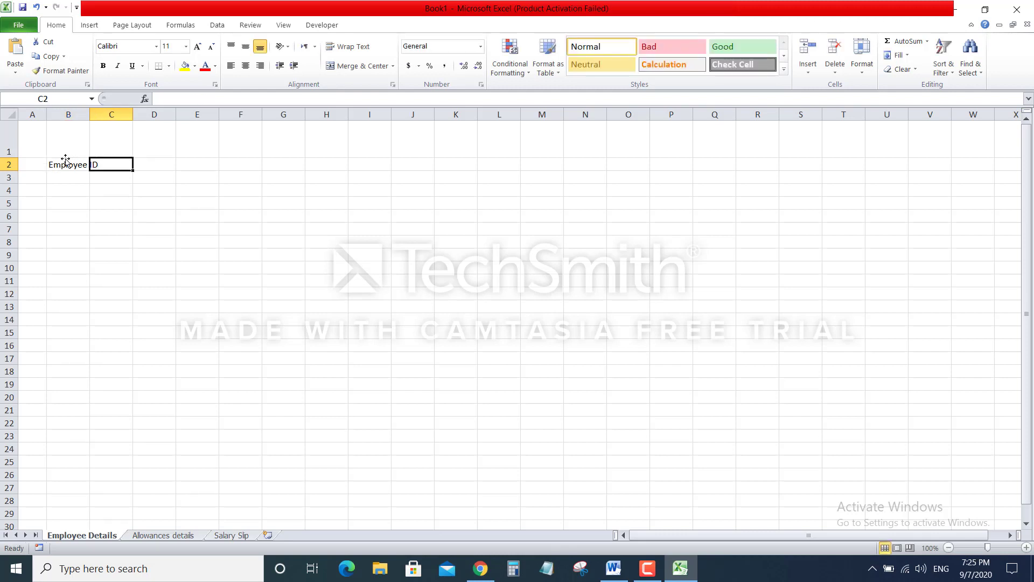
pyautogui.write('Emplo')
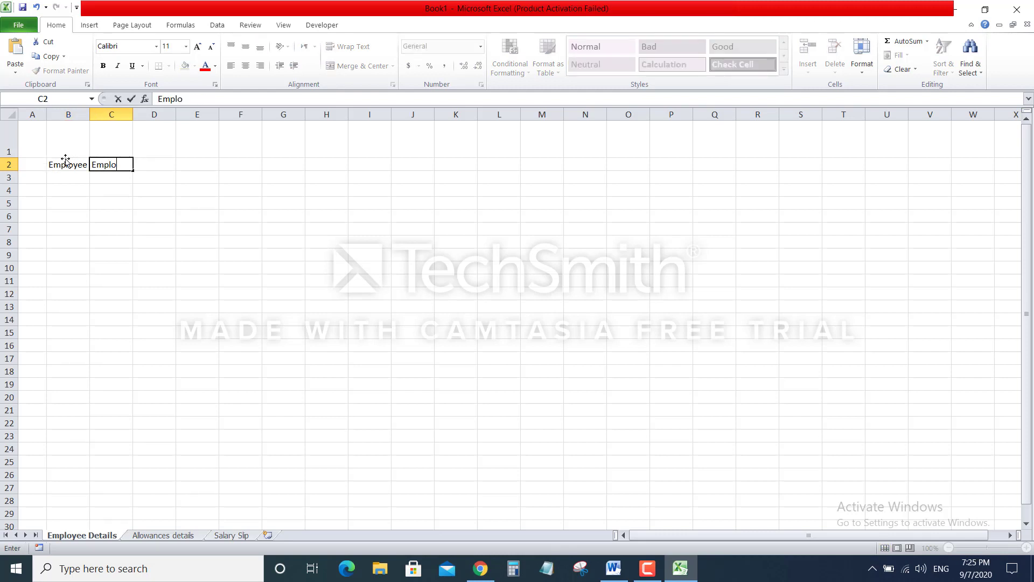
pyautogui.write('yee Name')
pyautogui.press('Tab')
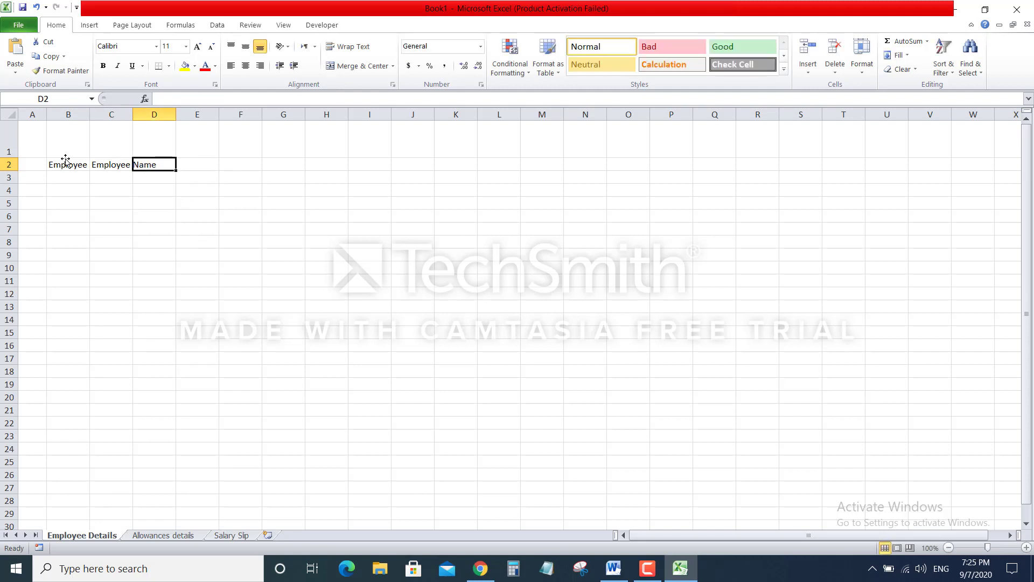
pyautogui.write('Em')
pyautogui.press('BackSpace')
pyautogui.press('BackSpace')
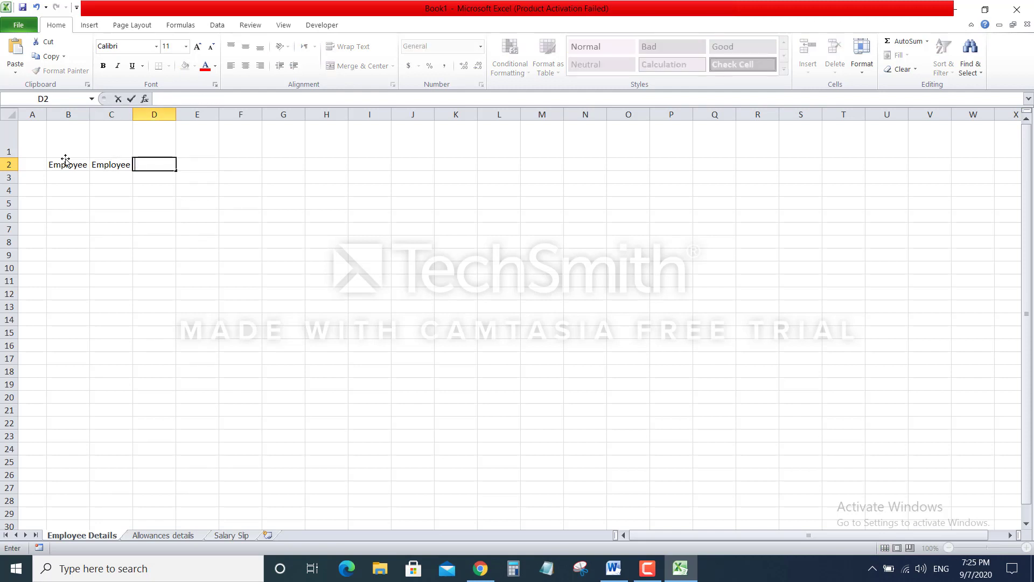
pyautogui.write('Father Name')
pyautogui.press('Tab')
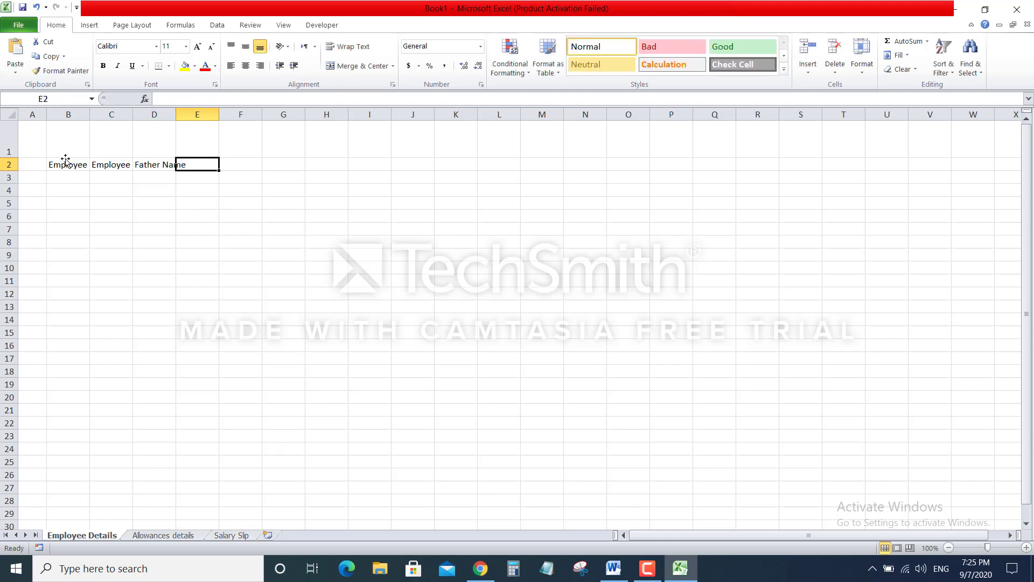
# Add the Grade and Designation headers in E2 and F2
pyautogui.write('Gfthadr')
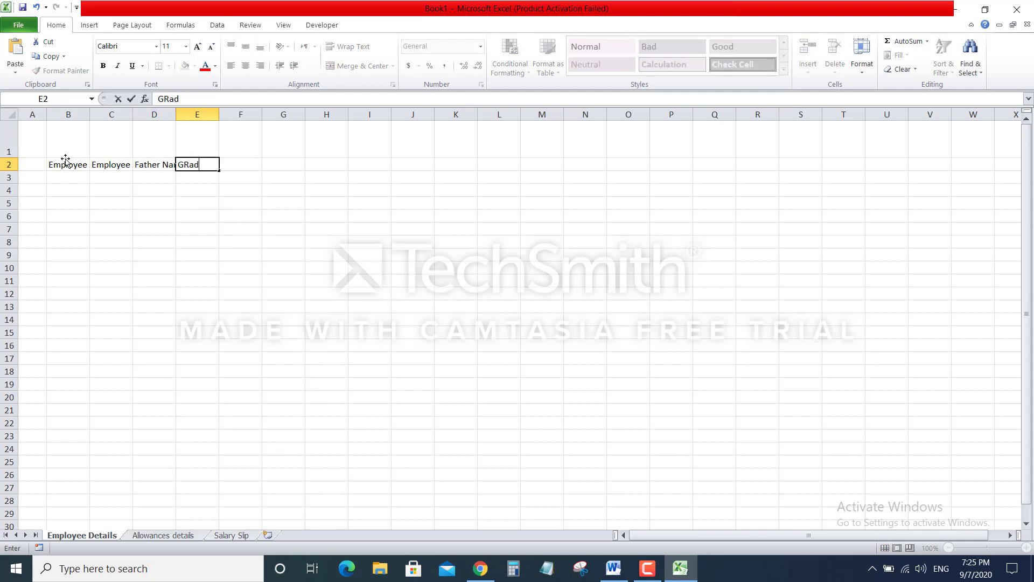
pyautogui.press('BackSpace')
pyautogui.press('BackSpace')
pyautogui.press('BackSpace')
pyautogui.press('BackSpace')
pyautogui.press('BackSpace')
pyautogui.press('BackSpace')
pyautogui.write('rade')
pyautogui.press('Tab')
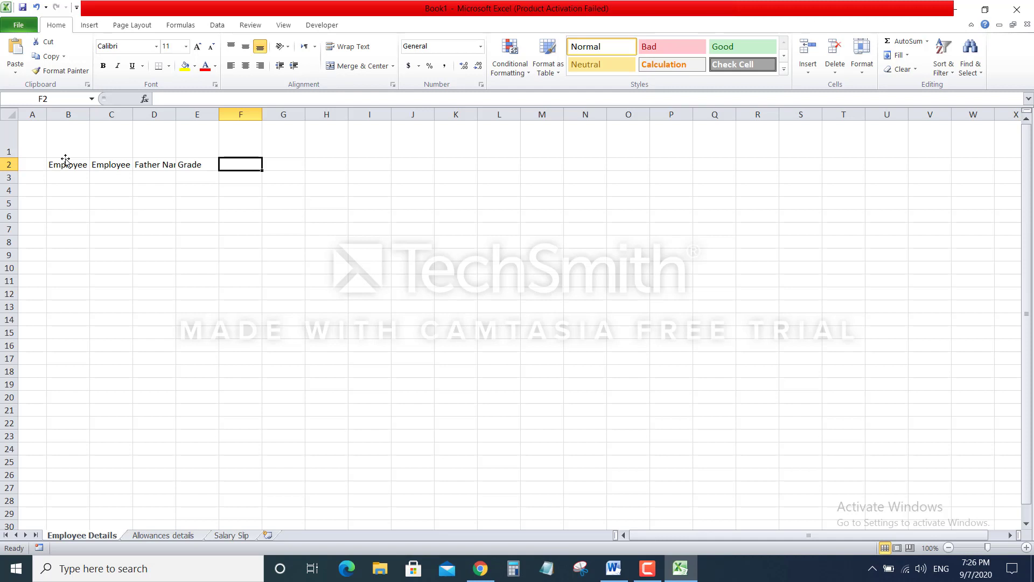
pyautogui.write('ra')
pyautogui.press('BackSpace')
pyautogui.press('BackSpace')
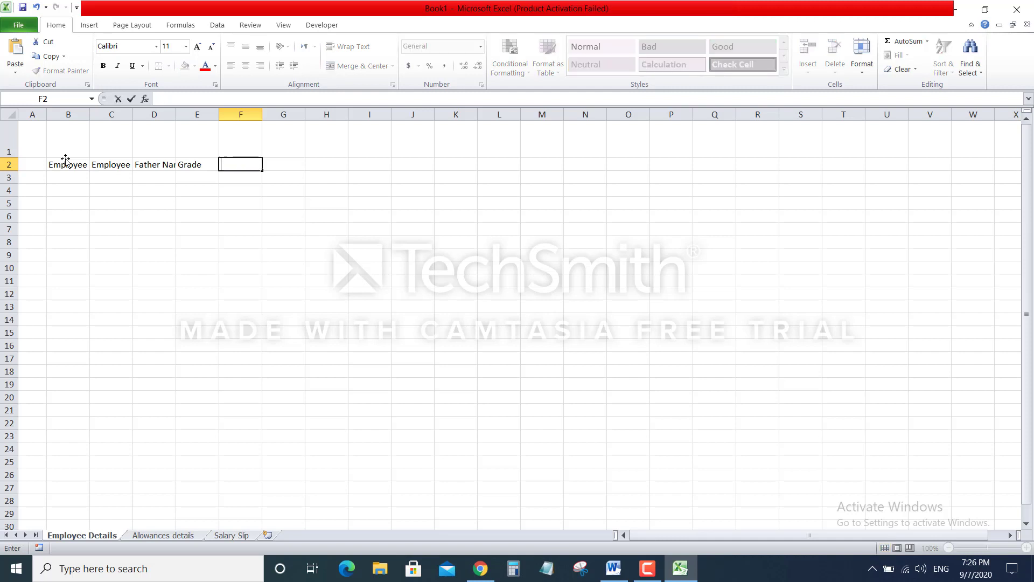
pyautogui.write('Designation')
pyautogui.press('Tab')
# Add Email Address, Home Address, Contact number and Date of Joining headers in G2 to J2
pyautogui.write('Emauil')
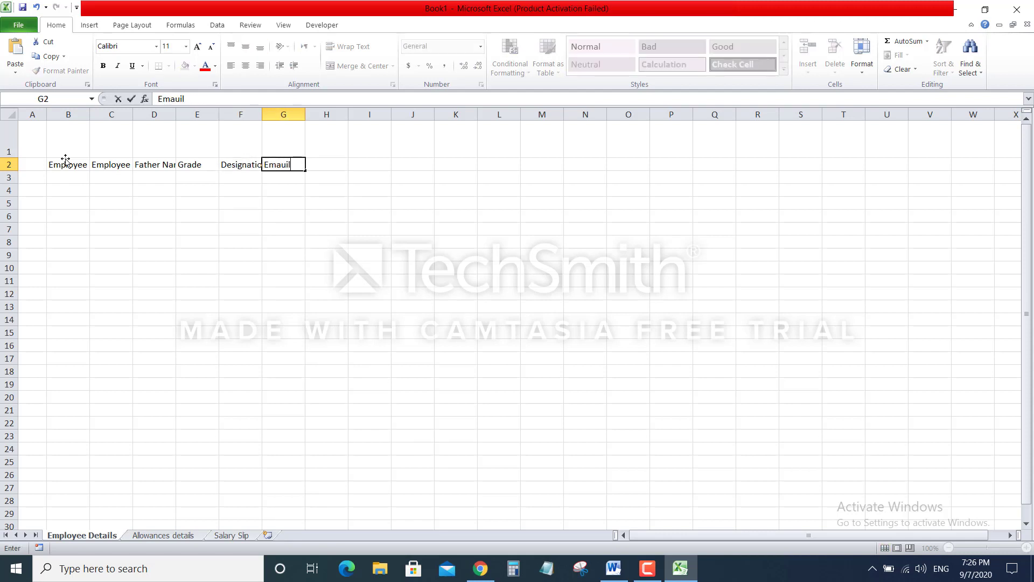
pyautogui.press('BackSpace')
pyautogui.press('BackSpace')
pyautogui.press('BackSpace')
pyautogui.write('il Address')
pyautogui.press('Tab')
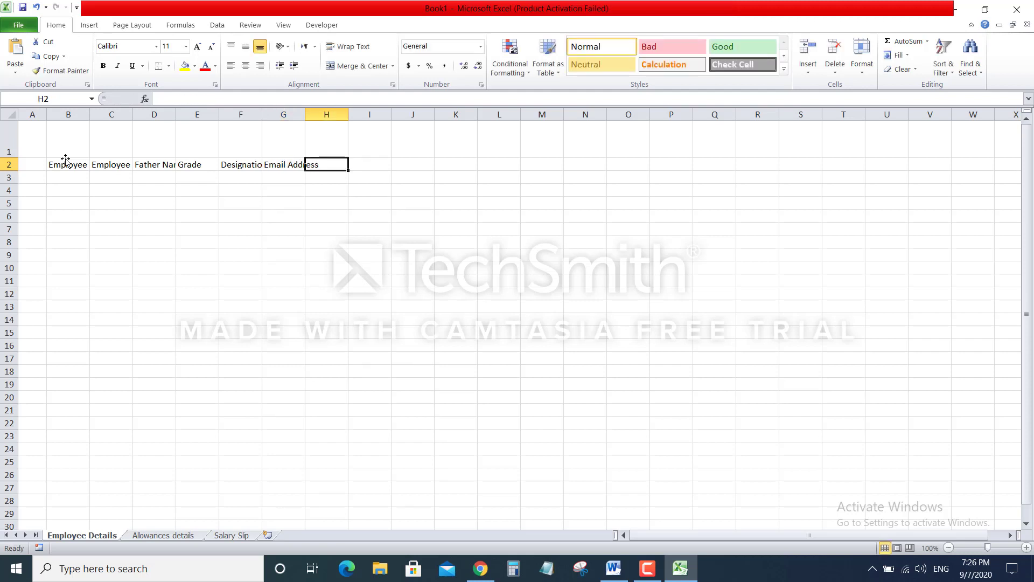
pyautogui.write('H')
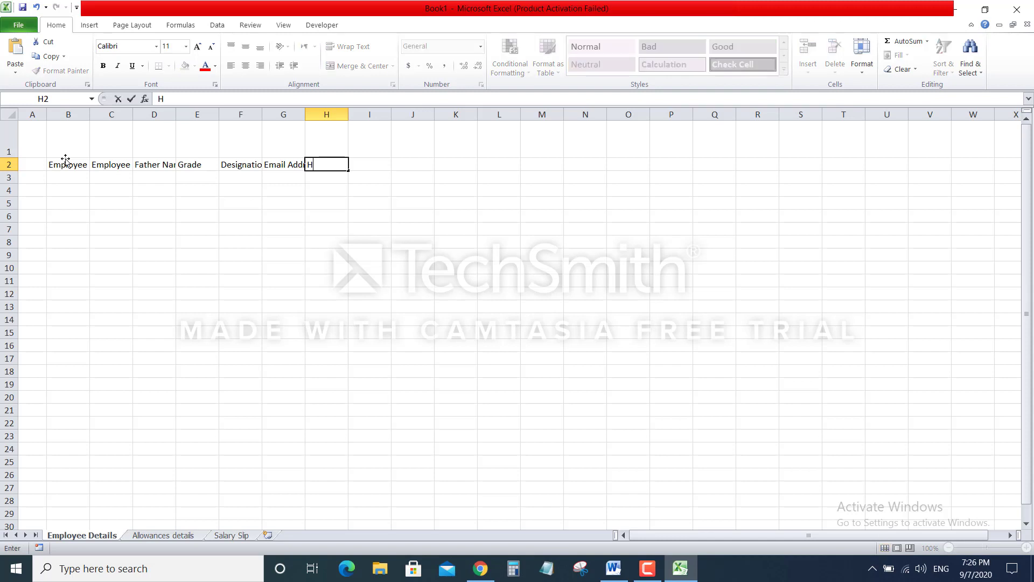
pyautogui.write('ome Address COn')
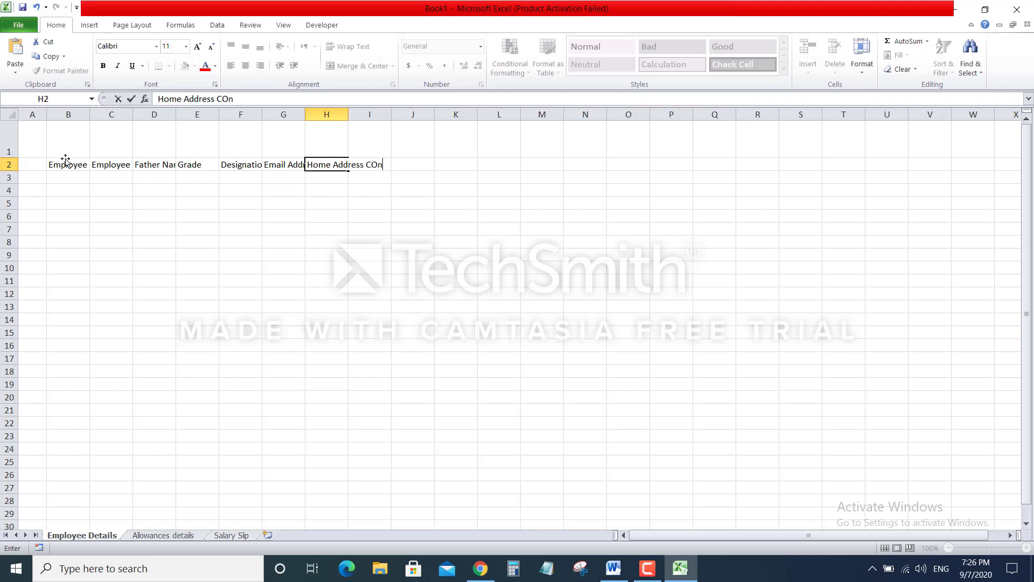
pyautogui.press('BackSpace')
pyautogui.press('BackSpace')
pyautogui.press('BackSpace')
pyautogui.press('BackSpace')
pyautogui.press('Tab')
pyautogui.write('Contact')
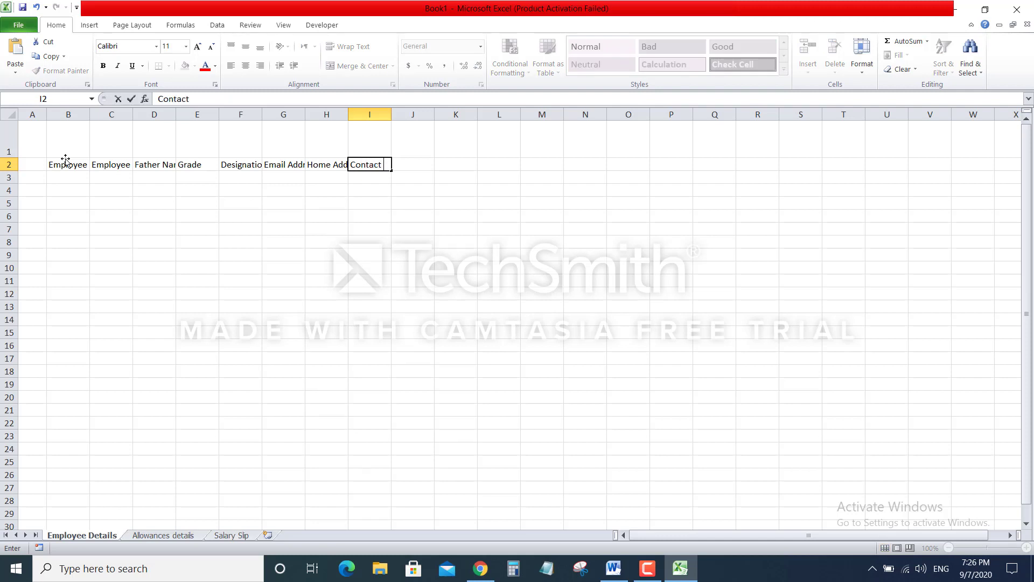
pyautogui.write(' number')
pyautogui.press('Tab')
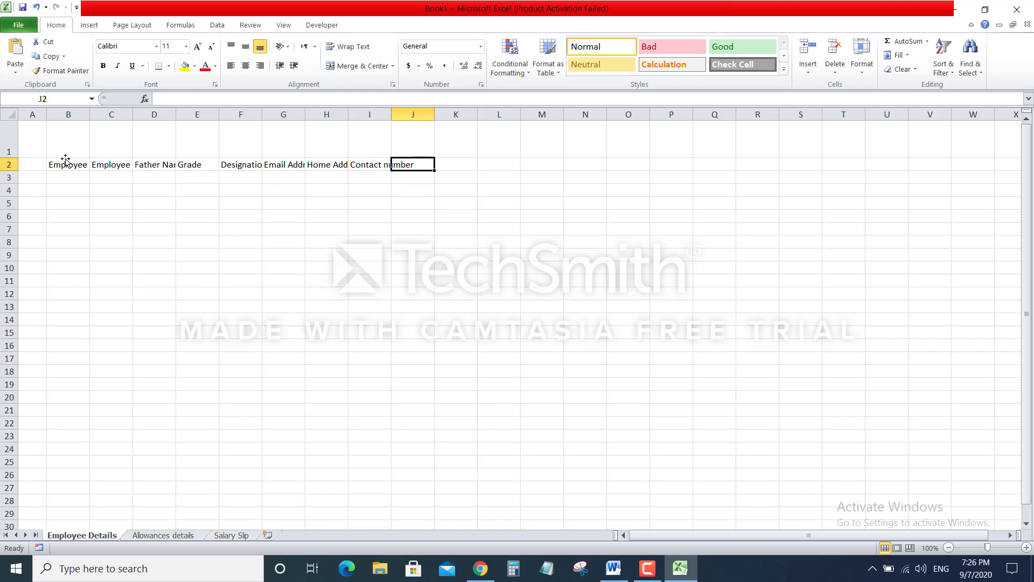
pyautogui.write('Dat')
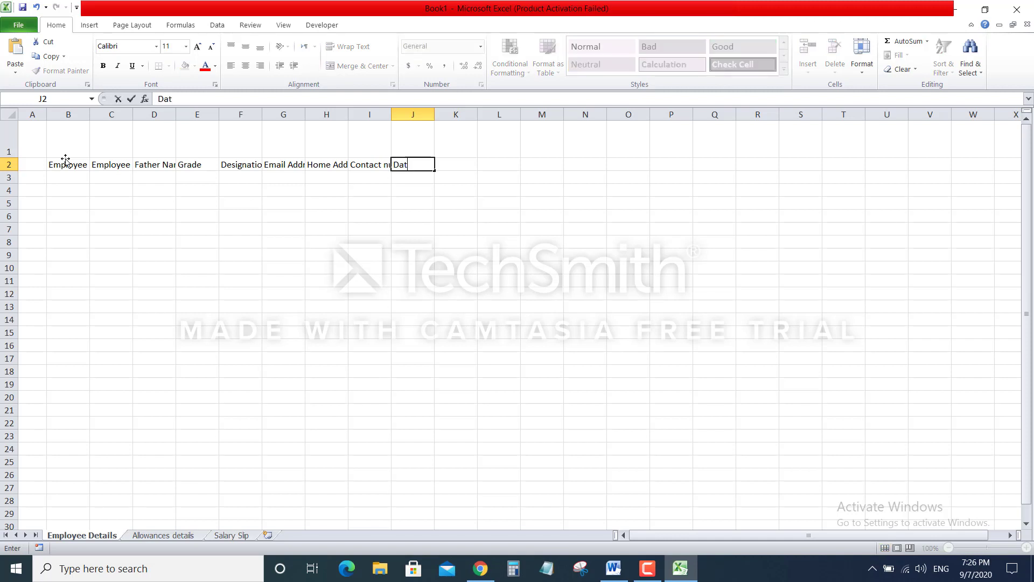
pyautogui.write('e of Joining')
# Commit the Date of Joining header and widen columns B, I and F to fit their headers
pyautogui.click(467, 216)
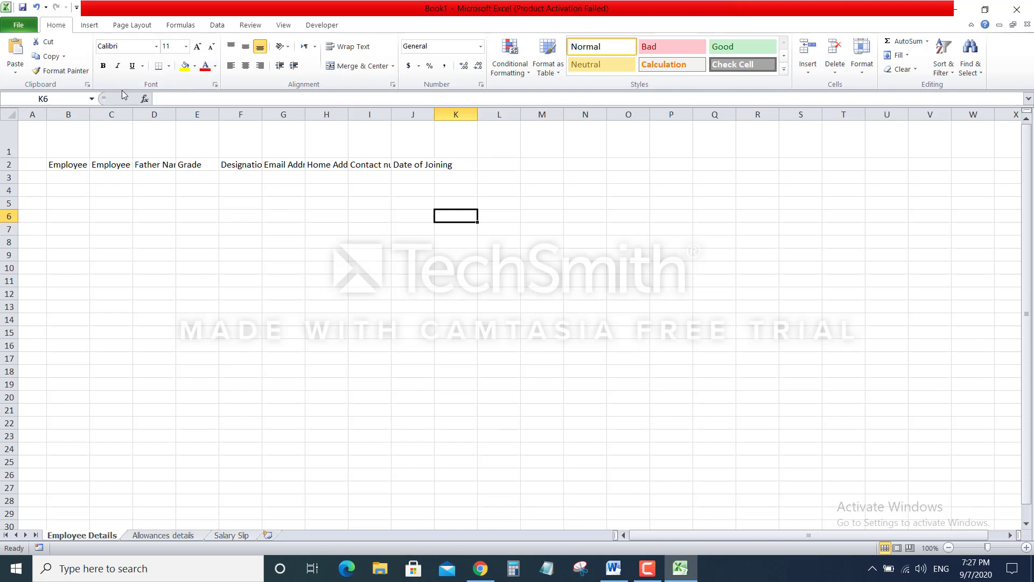
pyautogui.moveTo(90, 114); pyautogui.dragTo(649, 113)
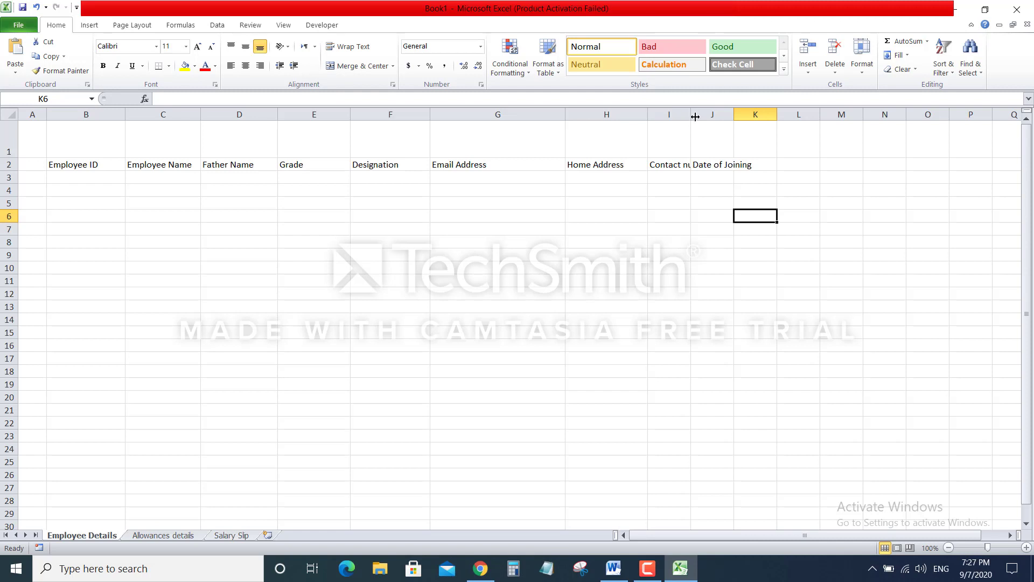
pyautogui.moveTo(691, 113); pyautogui.dragTo(833, 118)
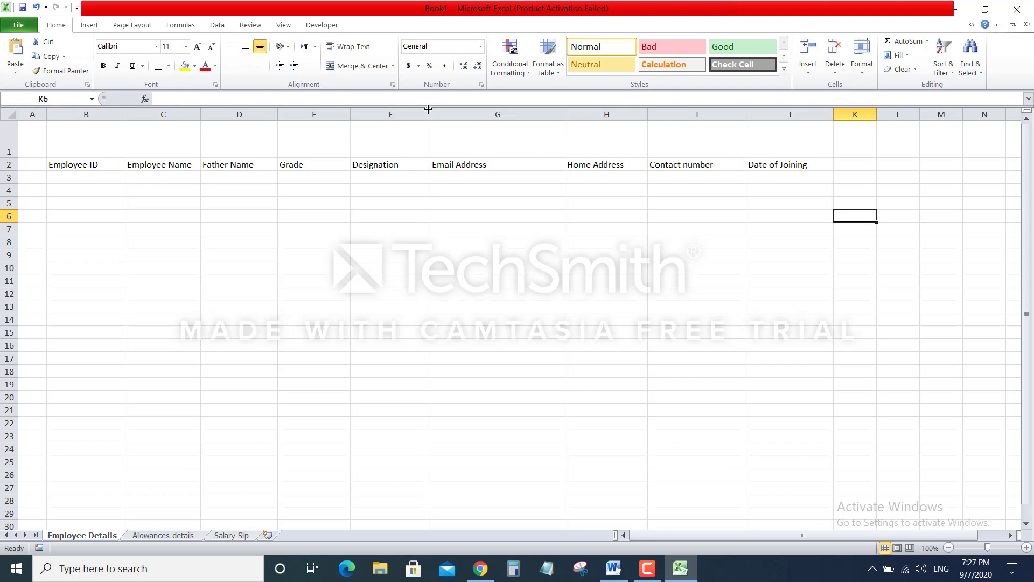
pyautogui.moveTo(429, 112); pyautogui.dragTo(440, 115)
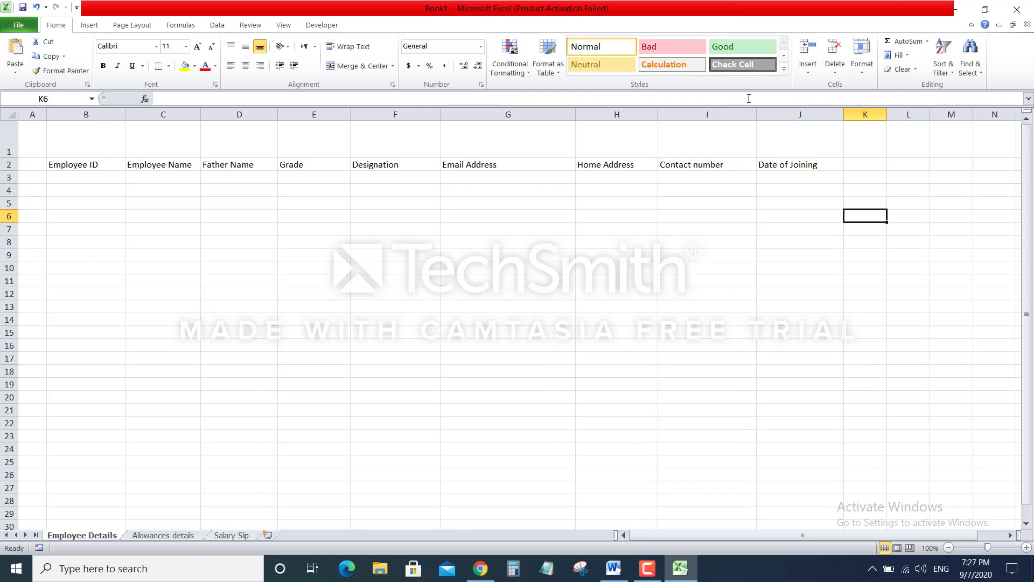
pyautogui.click(869, 112)
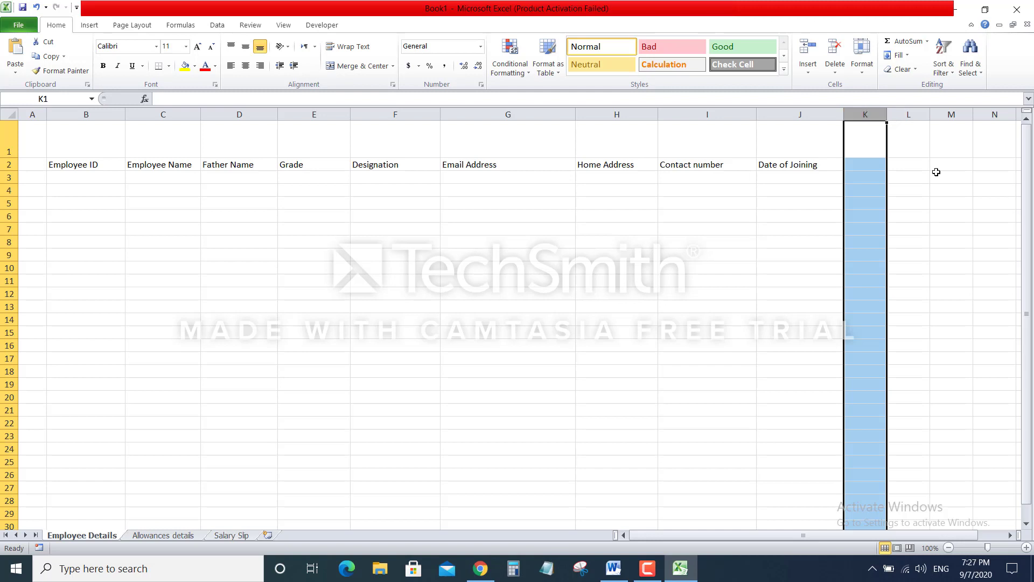
# Hide columns K through the sheet's last column, leaving only A to J
pyautogui.click(936, 174)
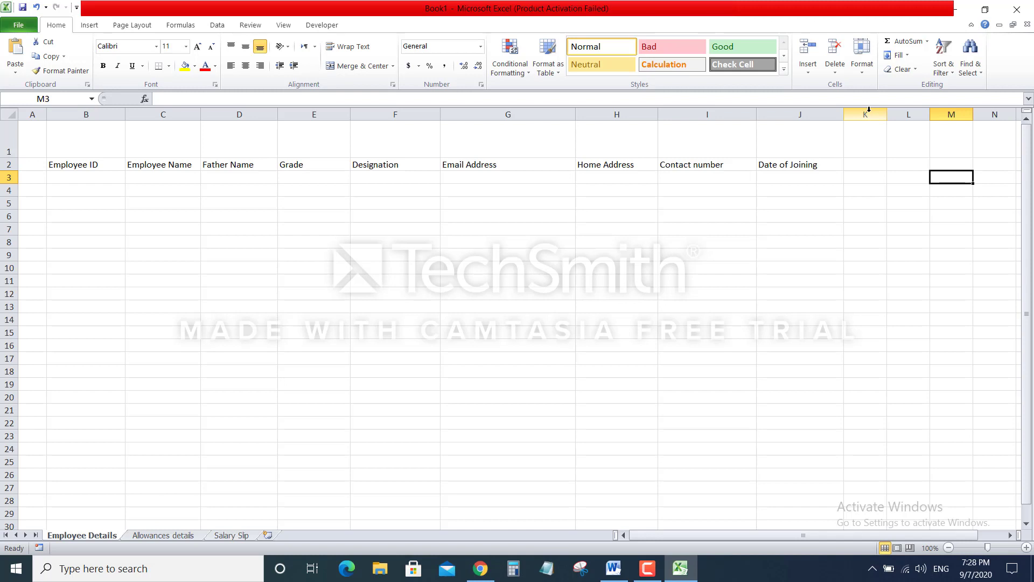
pyautogui.click(868, 110)
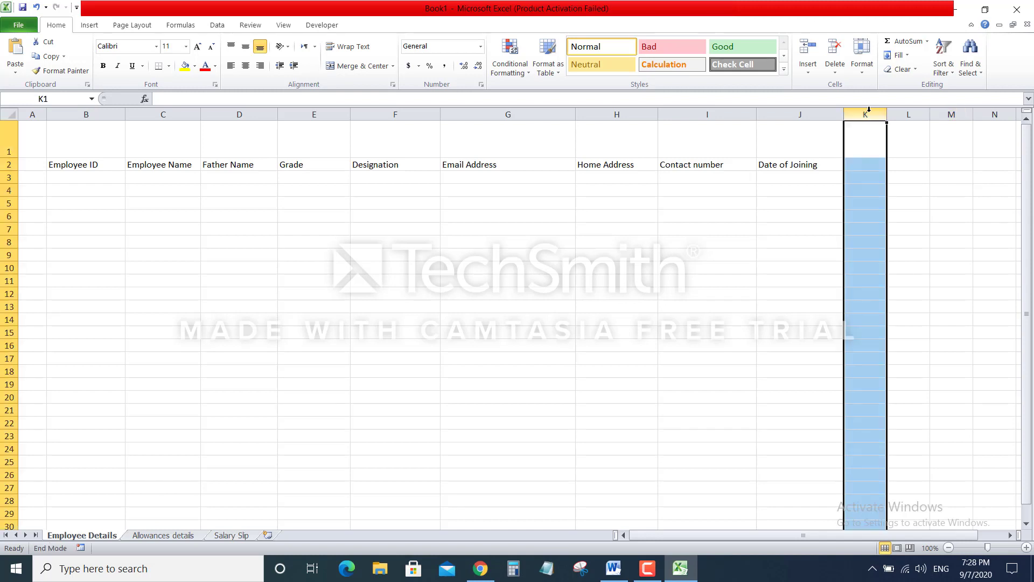
pyautogui.moveTo(868, 110)
pyautogui.mouseDown()
pyautogui.moveTo(908, 110)
pyautogui.moveTo(868, 109)
pyautogui.mouseUp()
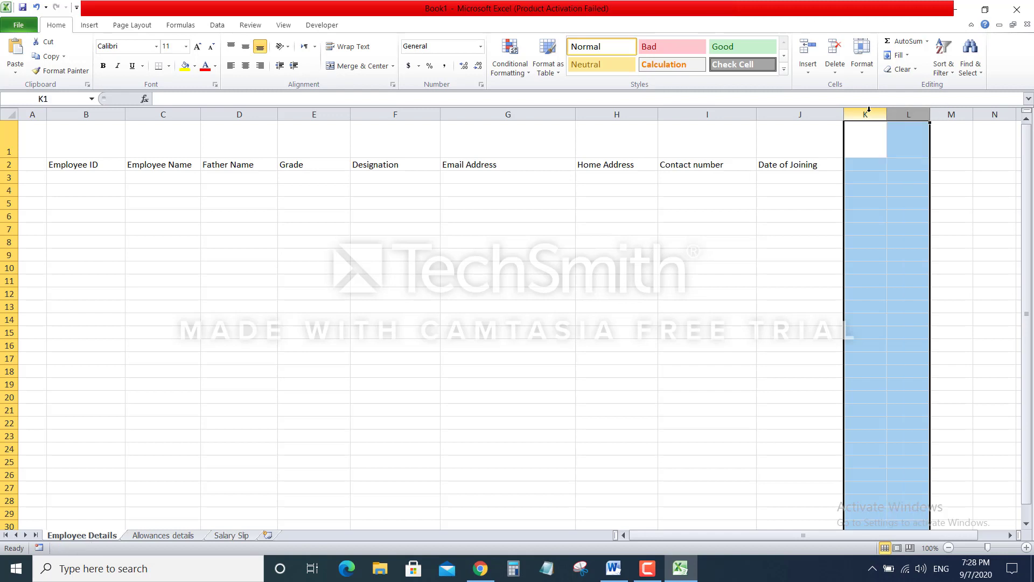
pyautogui.hotkey('ctrl', 'shift', 'Right')
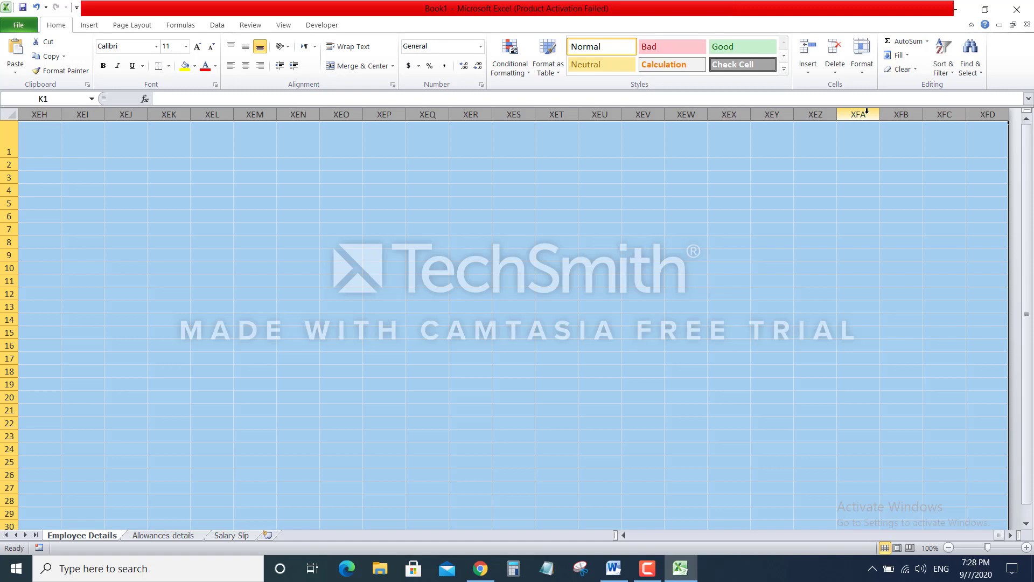
pyautogui.rightClick(866, 111)
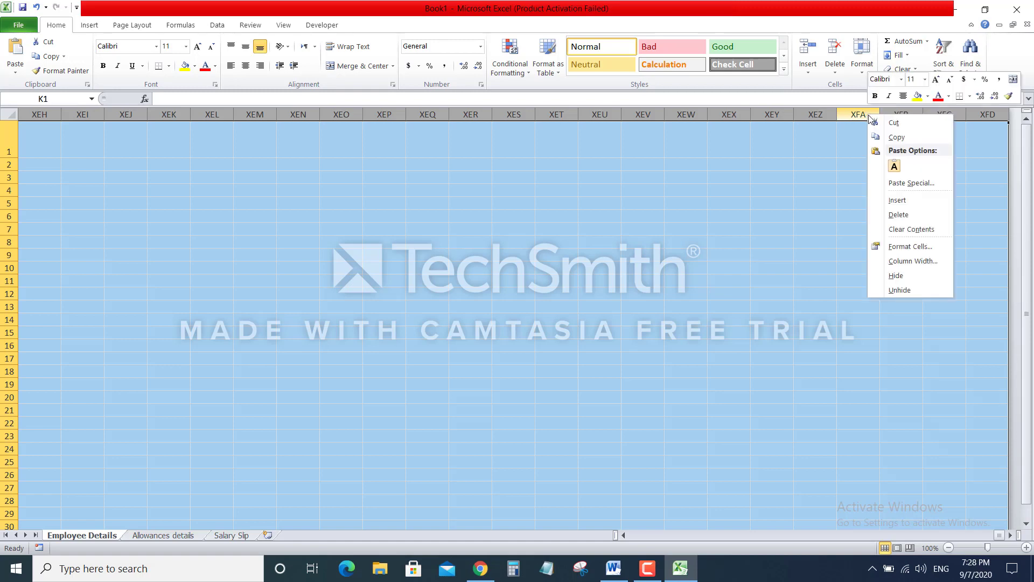
pyautogui.click(899, 276)
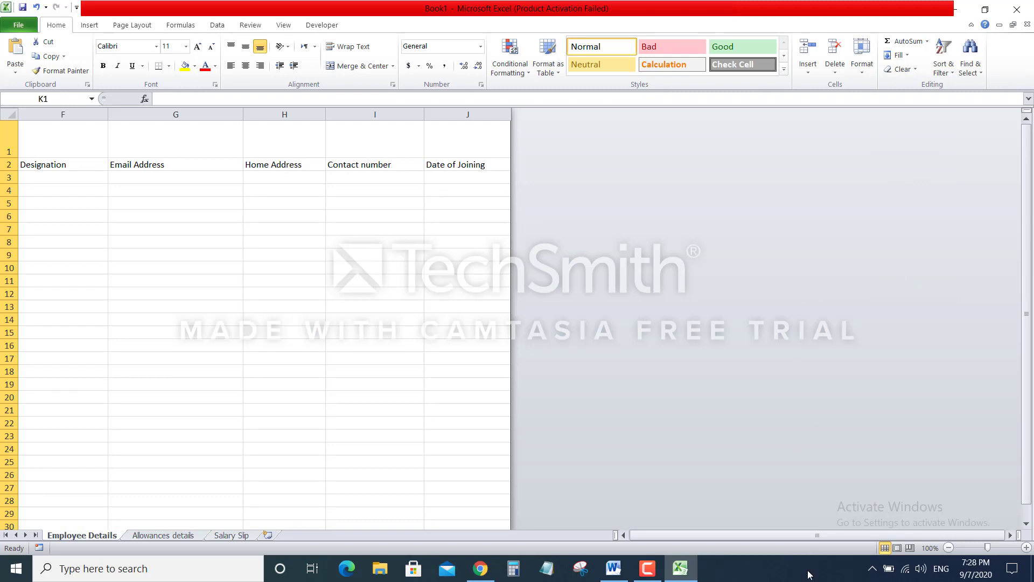
pyautogui.moveTo(812, 534); pyautogui.dragTo(724, 543)
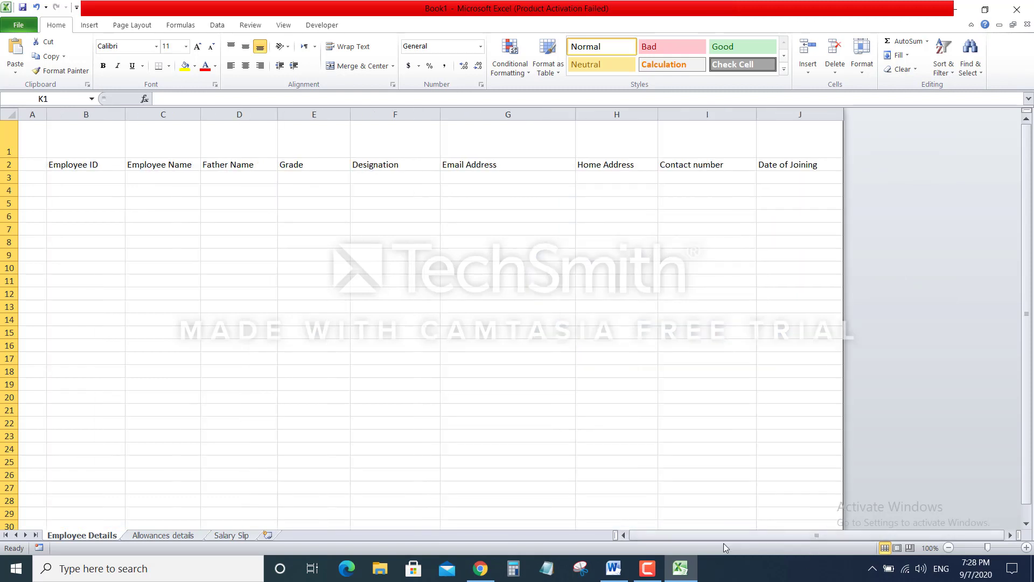
# Enlarge the row 2 header text to size 18
pyautogui.click(7, 165)
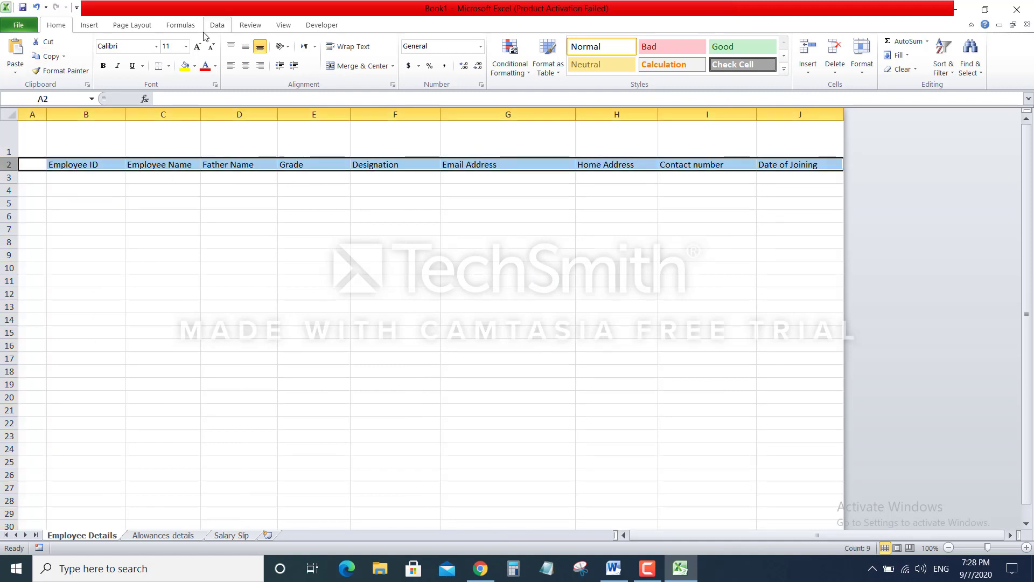
pyautogui.click(196, 46)
pyautogui.click(195, 47)
pyautogui.click(196, 46)
pyautogui.click(196, 46)
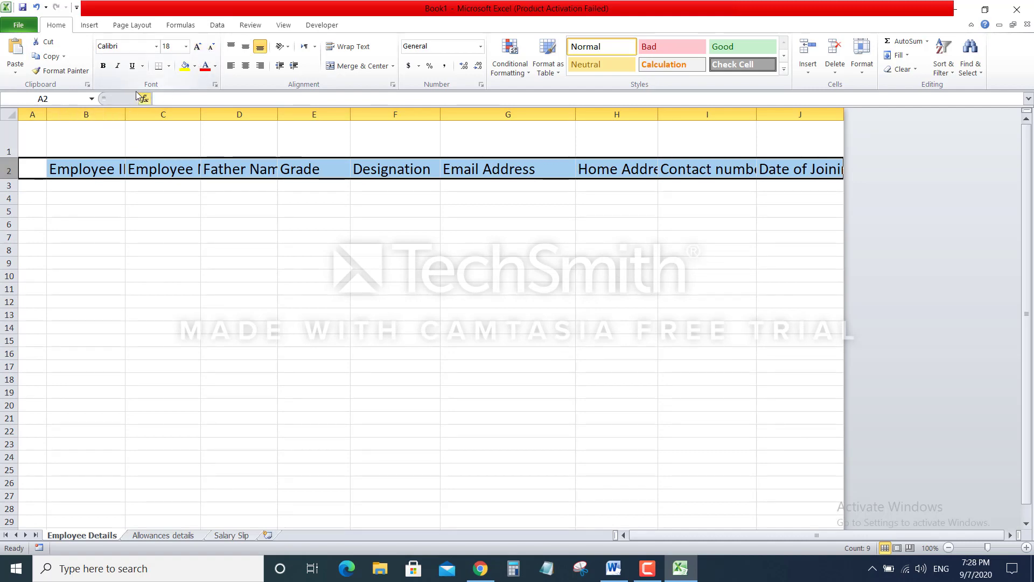
pyautogui.moveTo(125, 113); pyautogui.dragTo(151, 114)
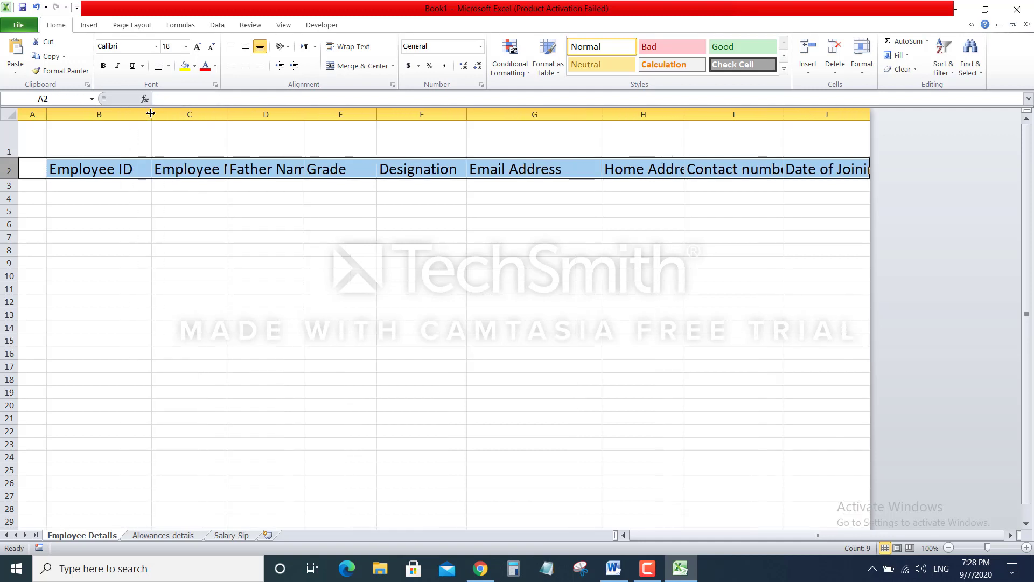
pyautogui.hotkey('ctrl', 'z')
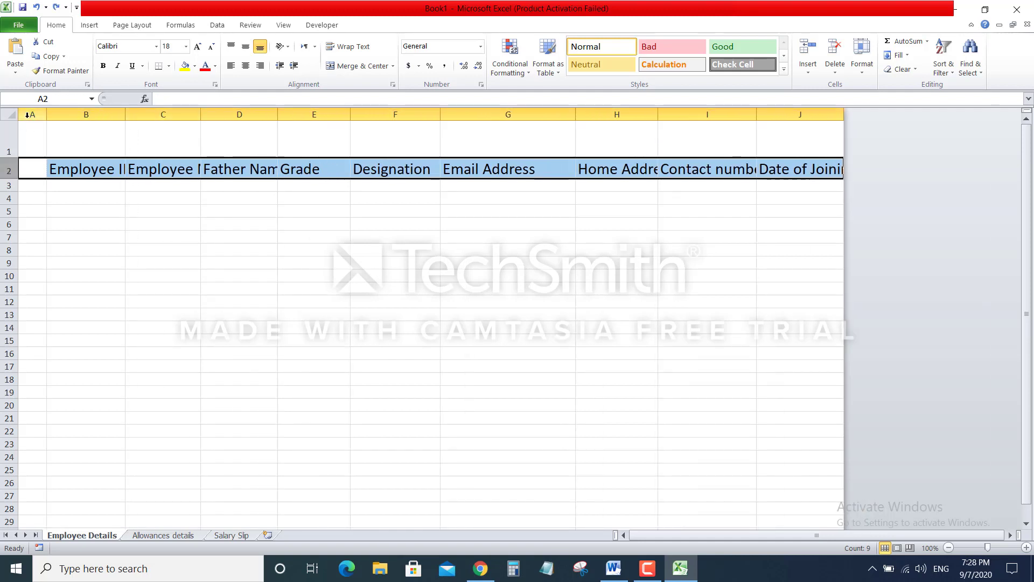
# Give columns A to J one equal width, then narrow column A to a thin margin
pyautogui.click(32, 113)
pyautogui.moveTo(31, 113); pyautogui.dragTo(800, 124)
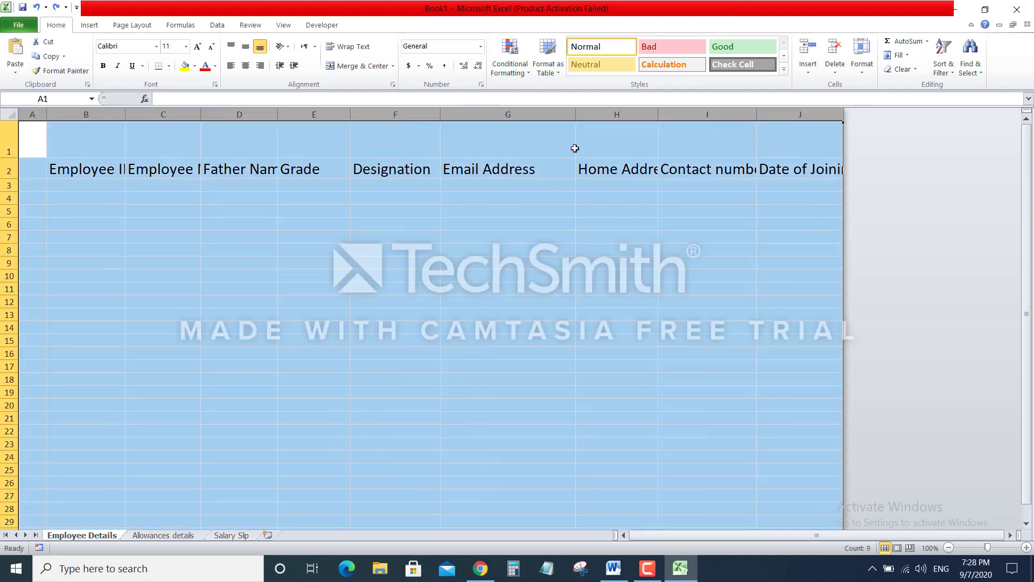
pyautogui.moveTo(577, 114); pyautogui.dragTo(631, 107)
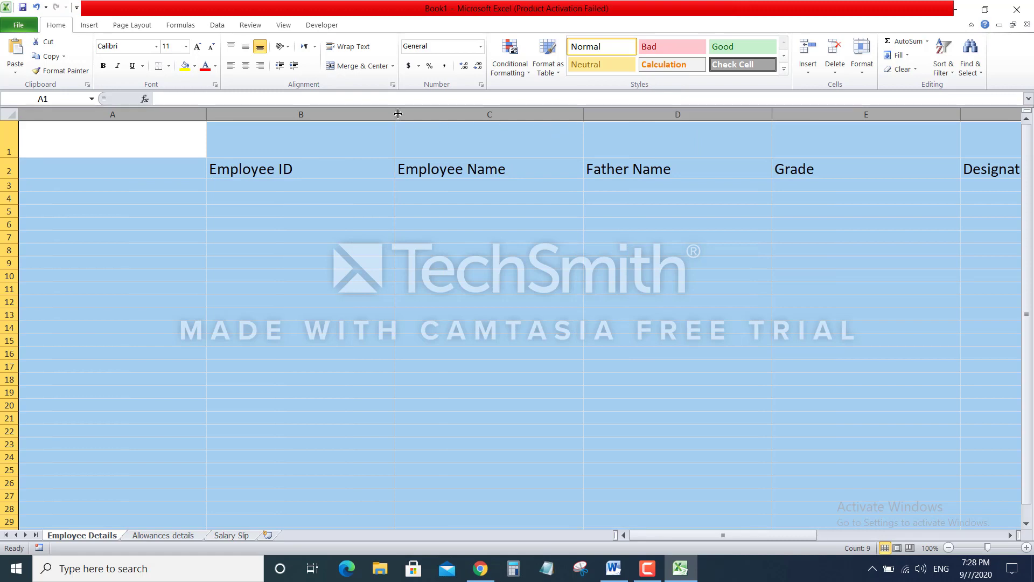
pyautogui.moveTo(397, 113); pyautogui.dragTo(312, 111)
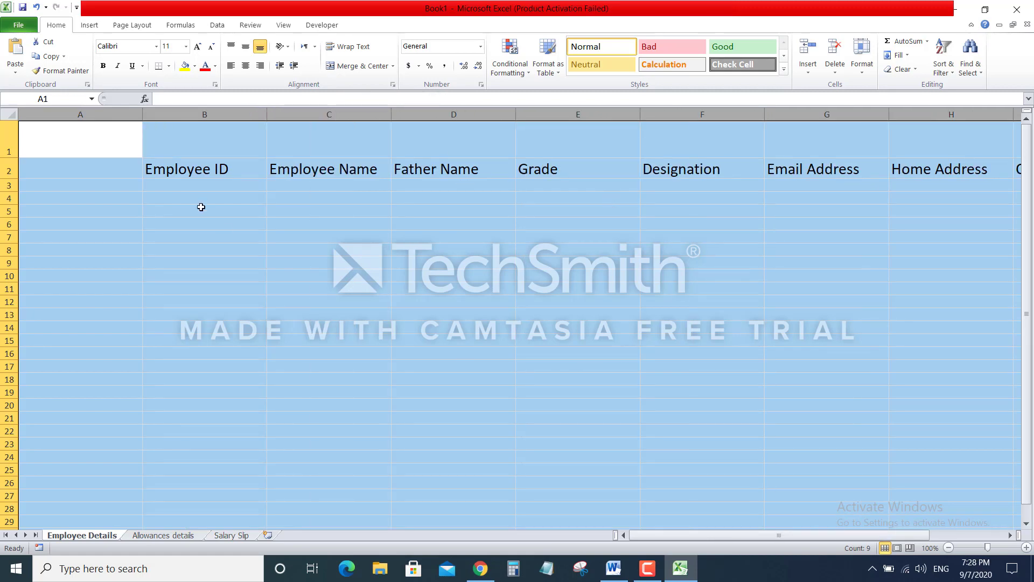
pyautogui.click(201, 209)
pyautogui.moveTo(137, 109); pyautogui.dragTo(44, 116)
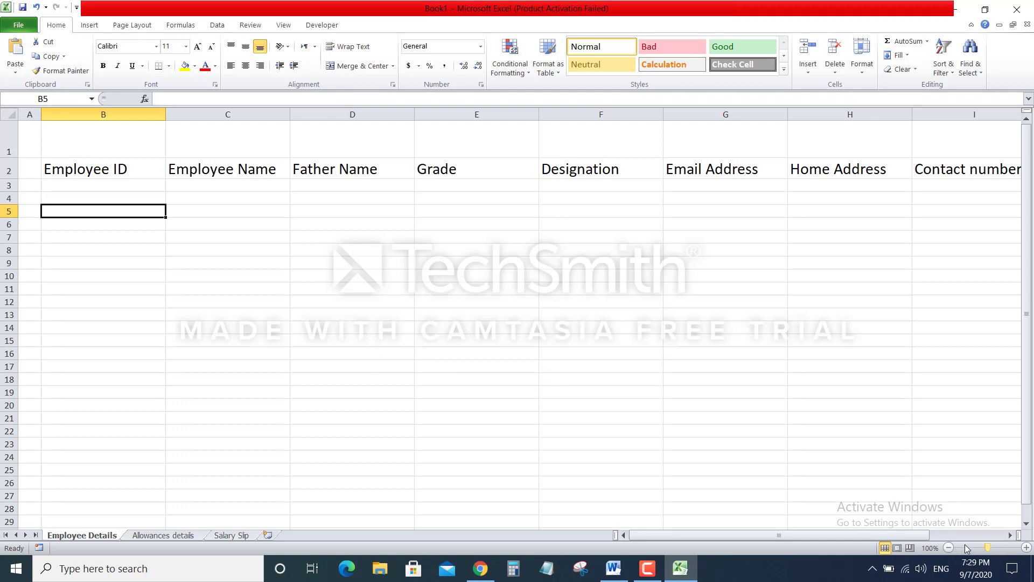
# Zoom out to 80%, merge and centre row 1, and enter the title Employee Details
pyautogui.click(949, 548)
pyautogui.click(949, 548)
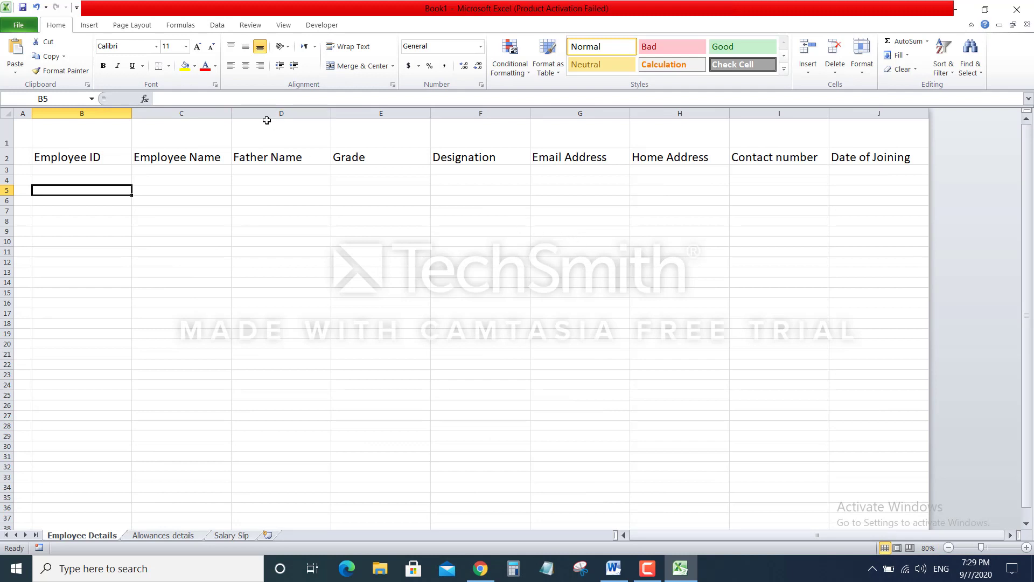
pyautogui.moveTo(98, 131); pyautogui.dragTo(833, 133)
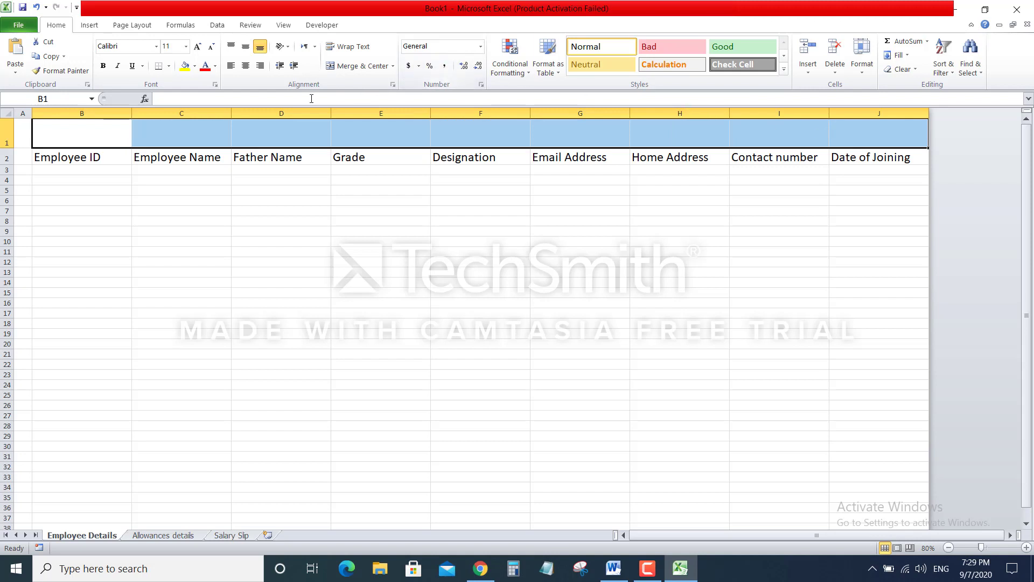
pyautogui.click(2, 130)
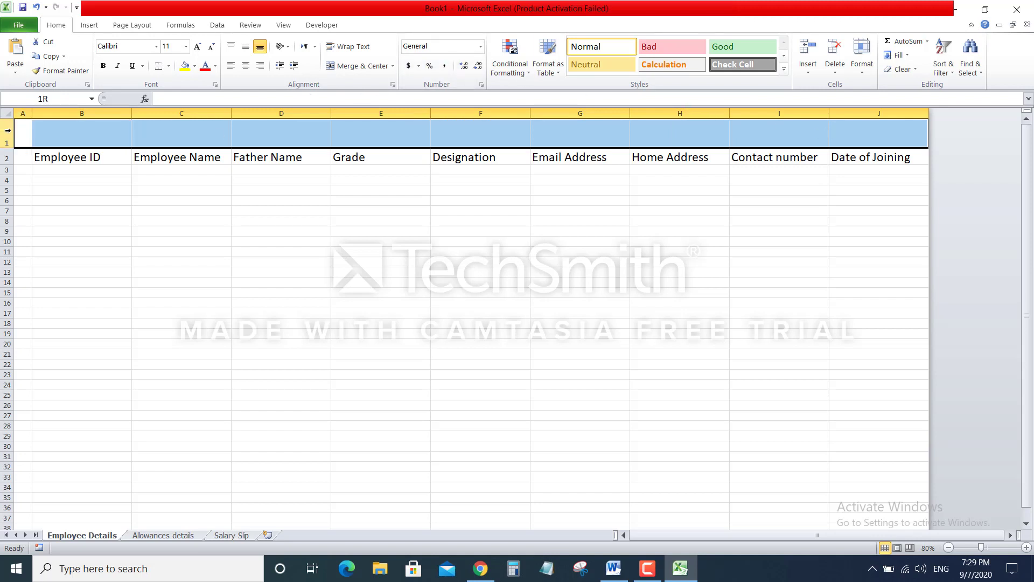
pyautogui.click(341, 65)
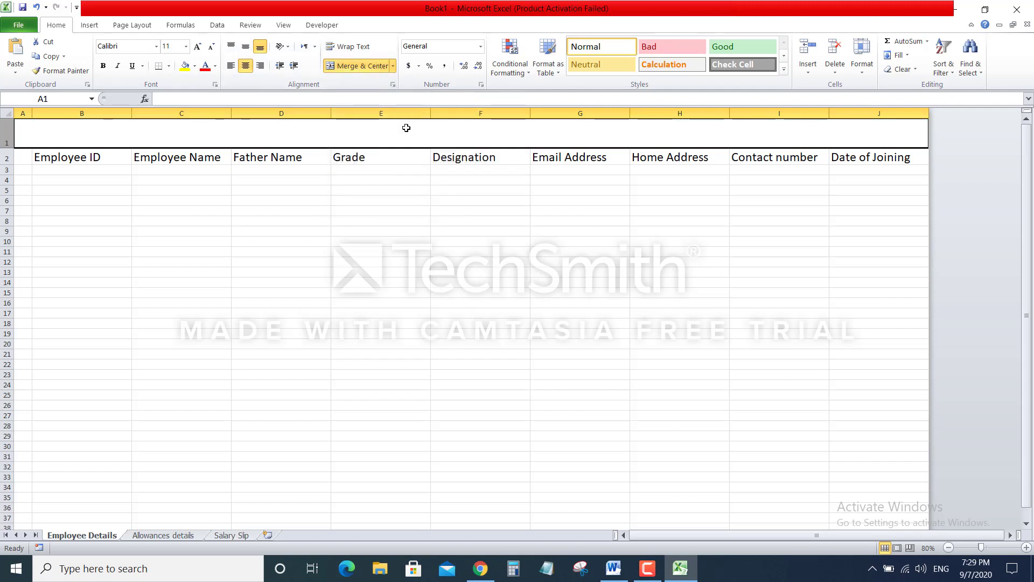
pyautogui.write('Em')
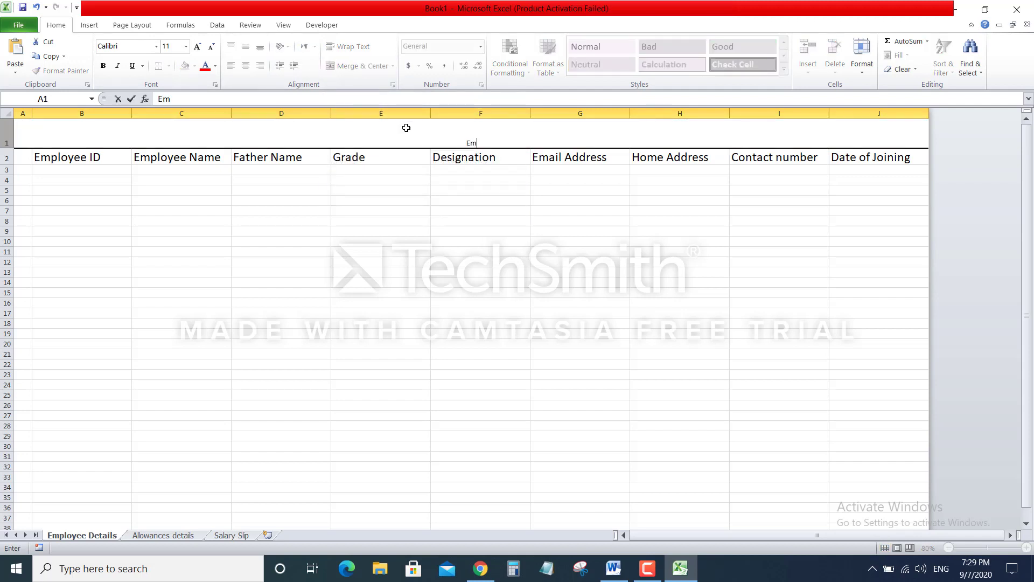
pyautogui.write('ployee Details')
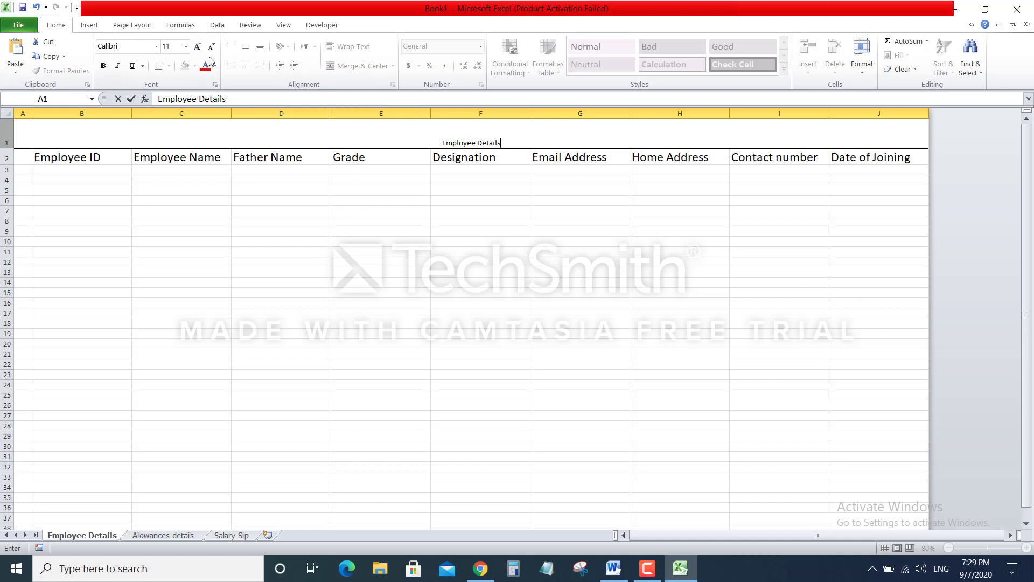
pyautogui.click(342, 245)
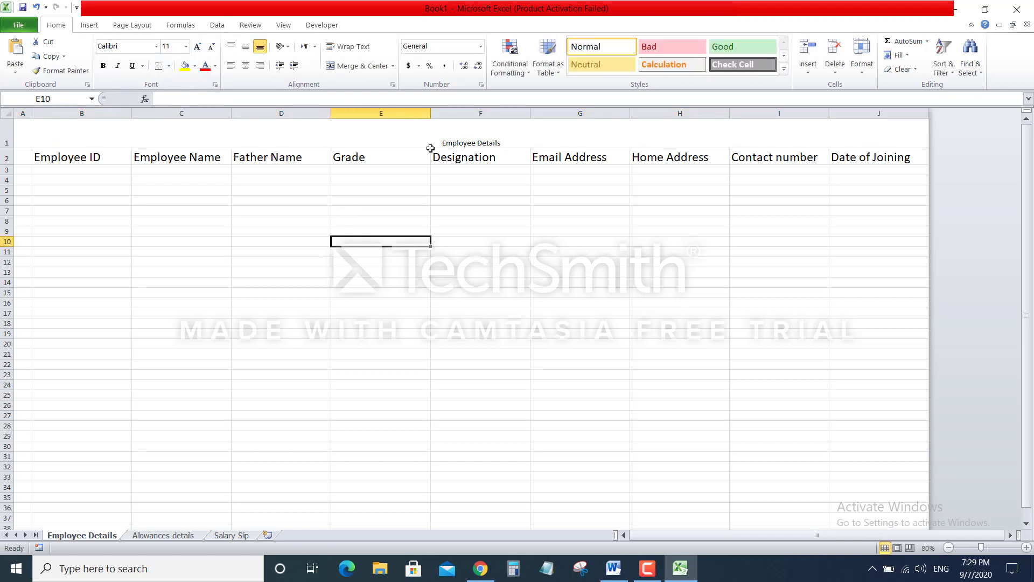
# Set the Employee Details title to 36 pt Algerian
pyautogui.click(430, 139)
pyautogui.click(198, 47)
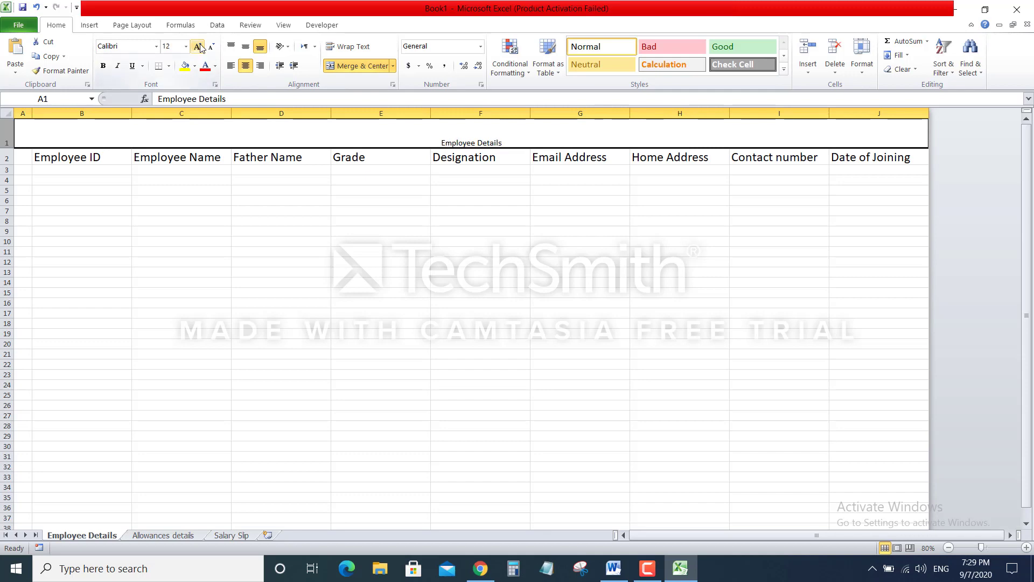
pyautogui.click(198, 47)
pyautogui.doubleClick(199, 47)
pyautogui.click(198, 47)
pyautogui.doubleClick(198, 47)
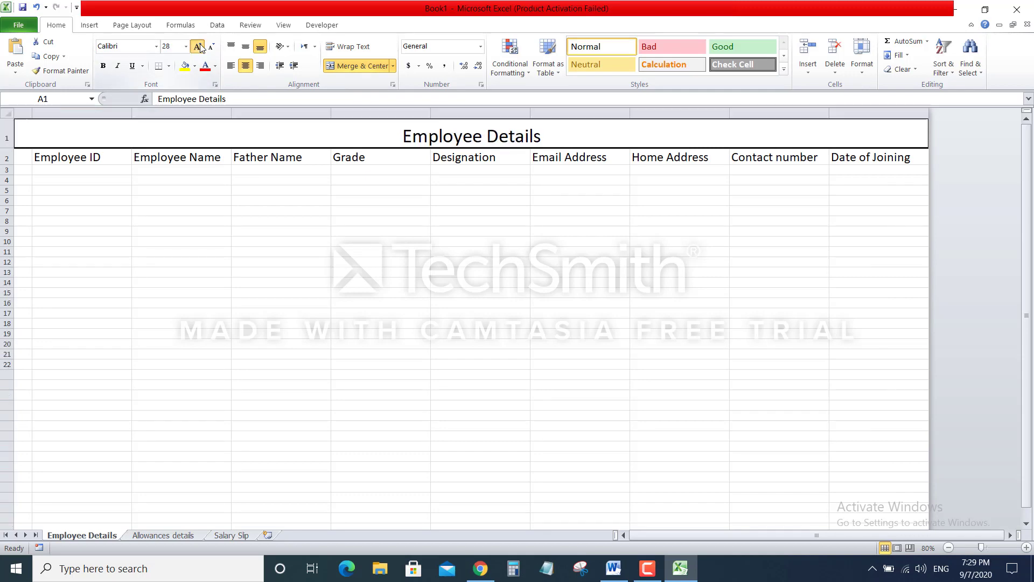
pyautogui.doubleClick(198, 46)
pyautogui.doubleClick(198, 47)
pyautogui.click(211, 48)
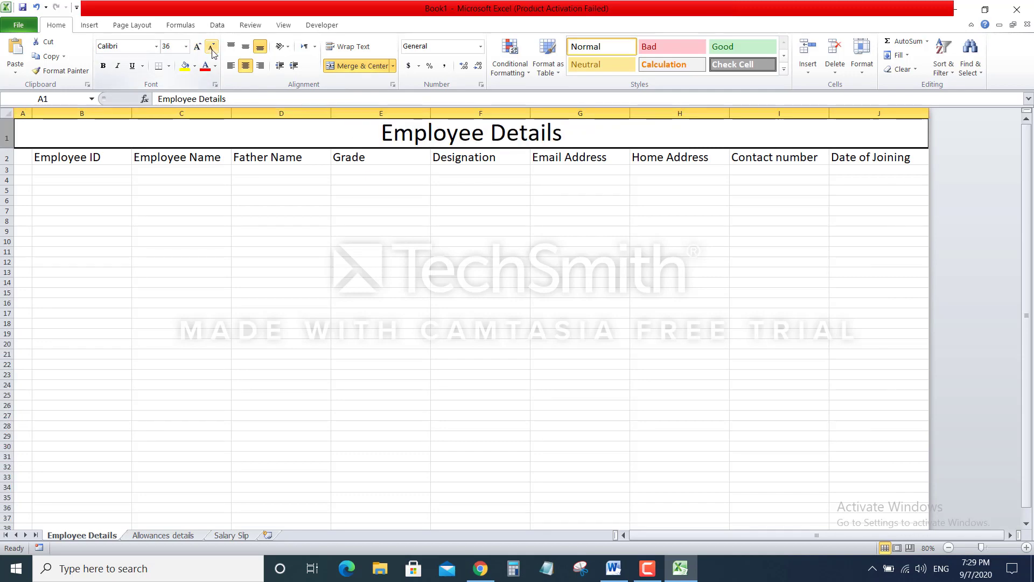
pyautogui.click(156, 47)
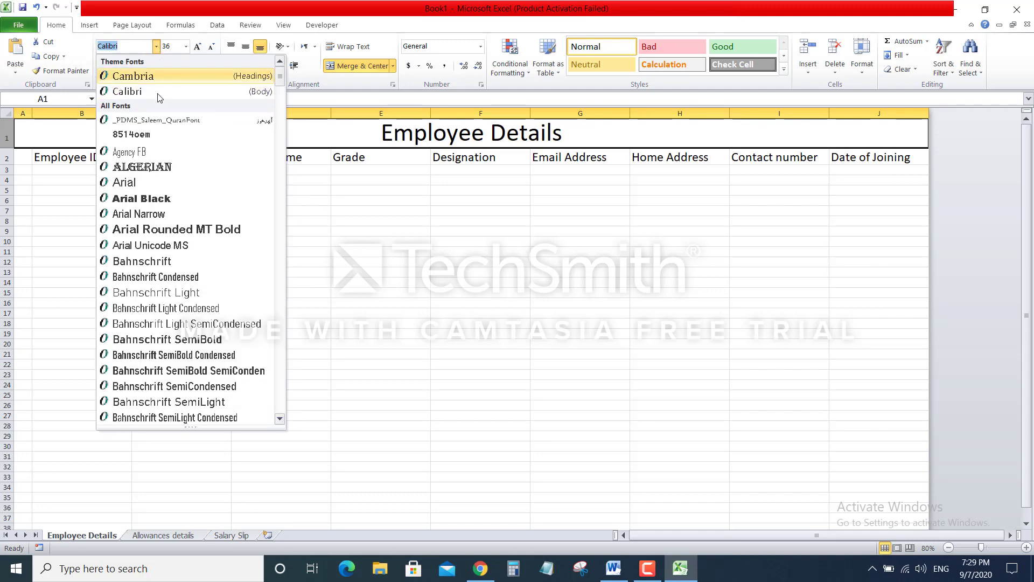
pyautogui.click(146, 168)
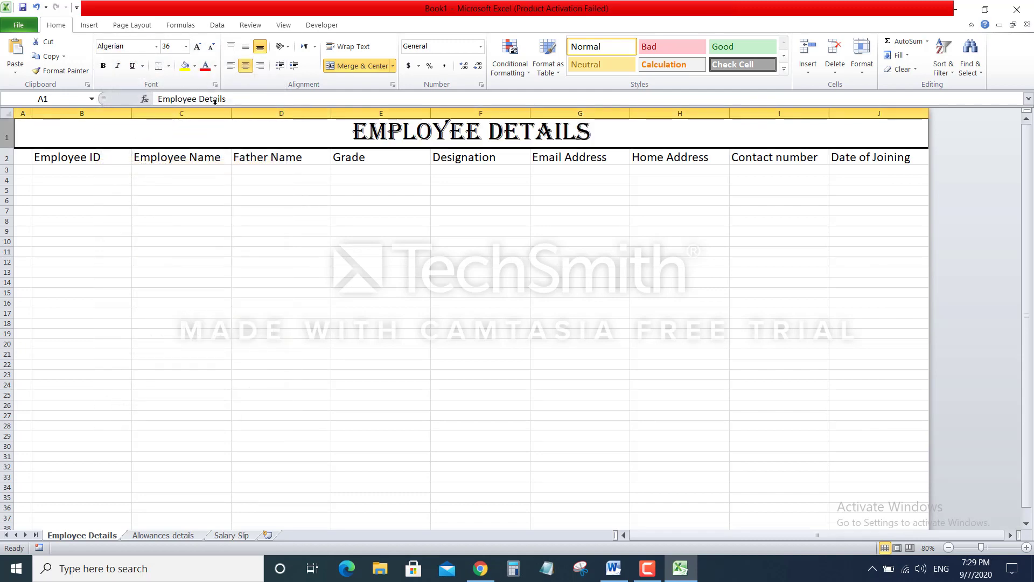
# Give the title row a black fill with white text
pyautogui.click(195, 67)
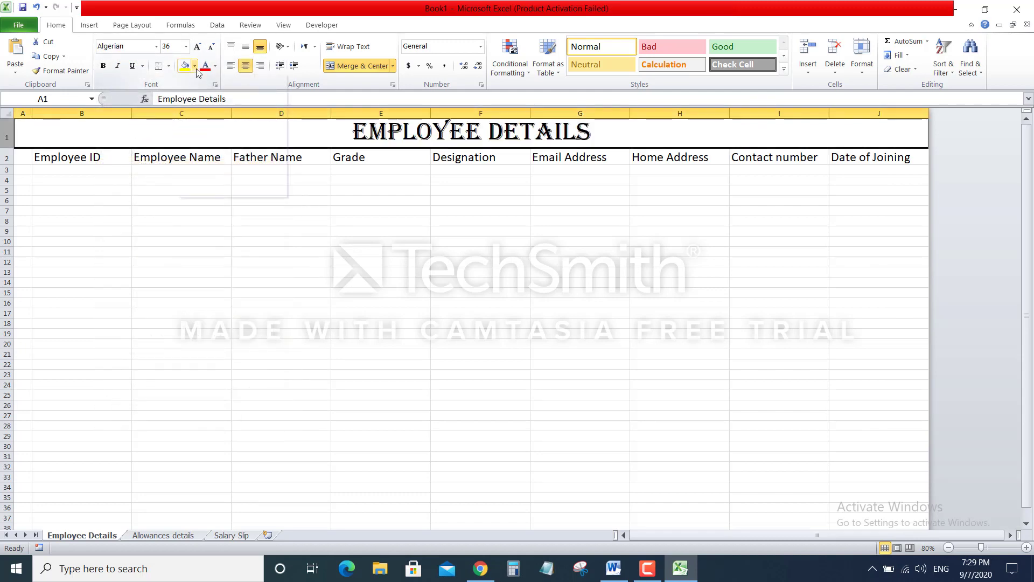
pyautogui.click(194, 91)
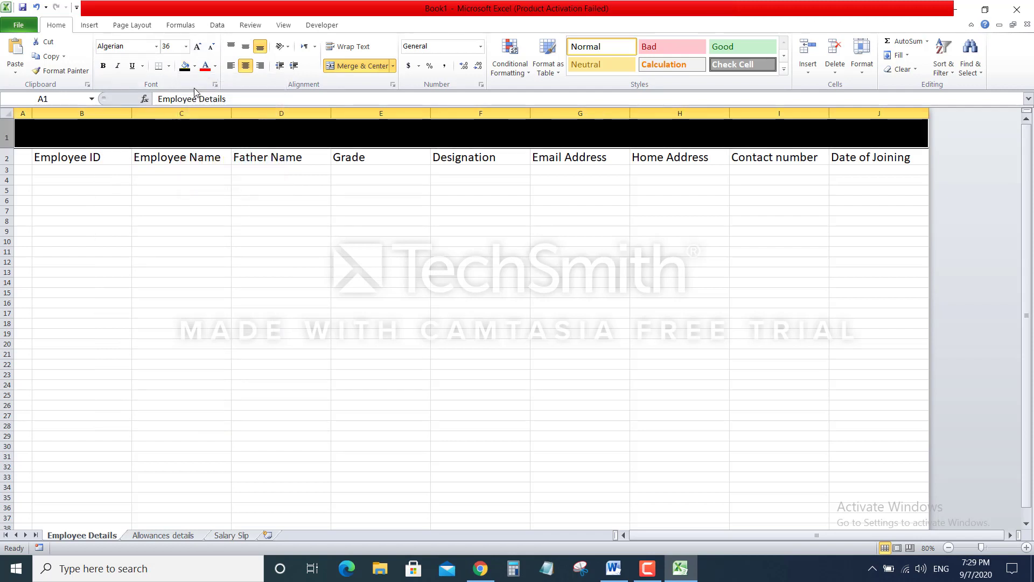
pyautogui.click(216, 67)
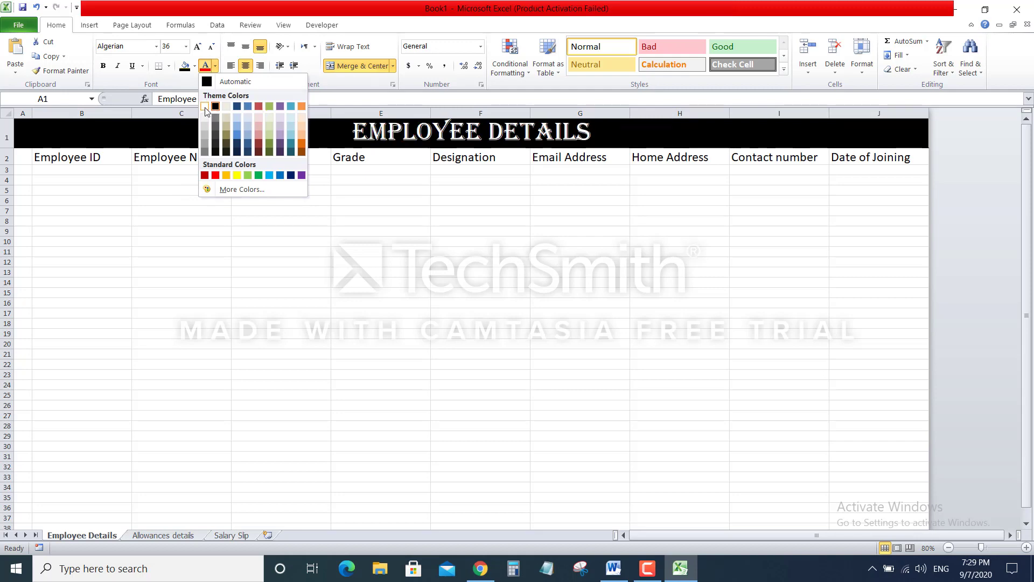
pyautogui.click(205, 109)
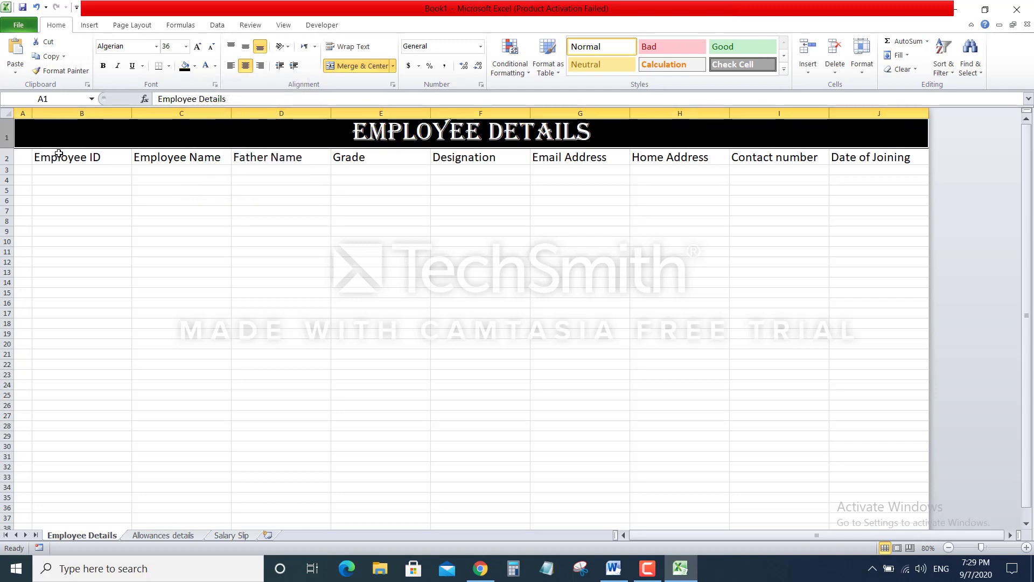
# Make the row 2 headers bold, centred horizontally and vertically, then set zoom to about 90%
pyautogui.click(6, 158)
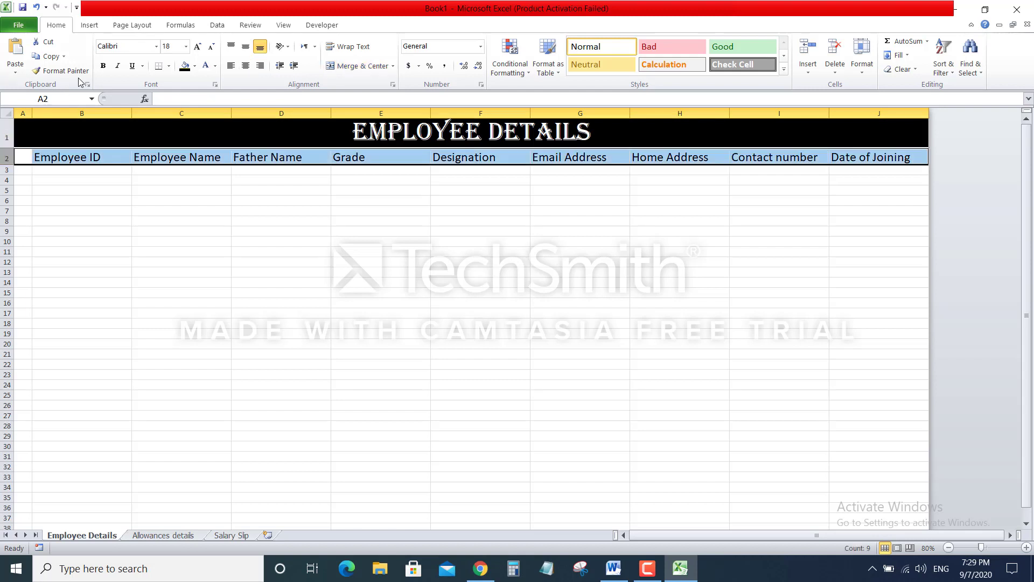
pyautogui.click(103, 66)
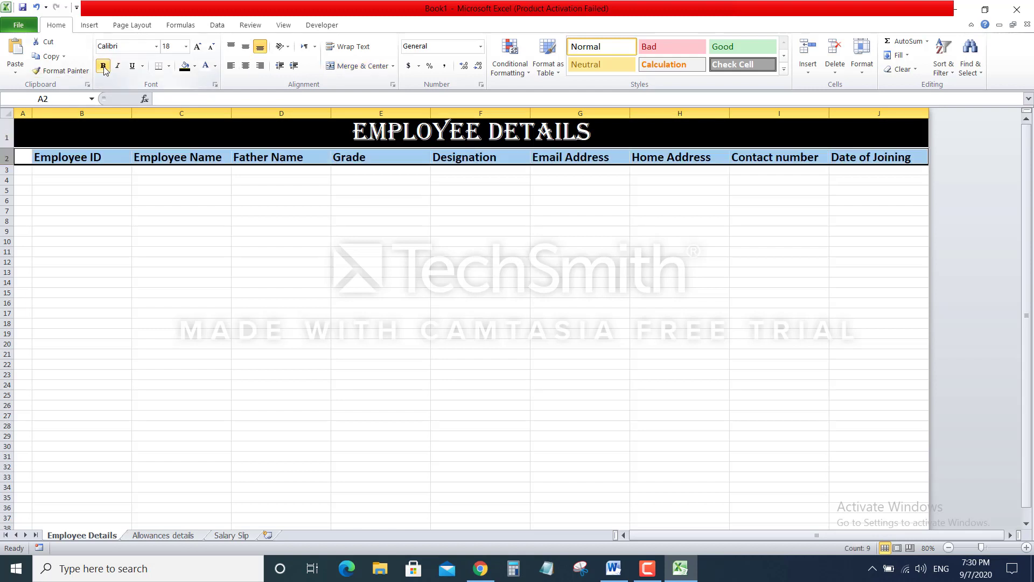
pyautogui.click(247, 67)
pyautogui.click(246, 47)
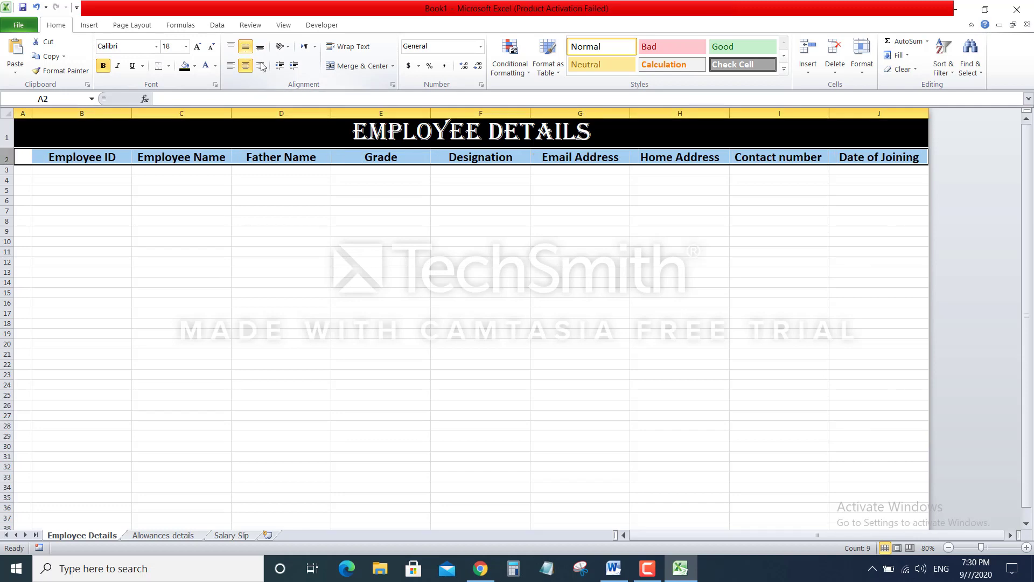
pyautogui.click(712, 260)
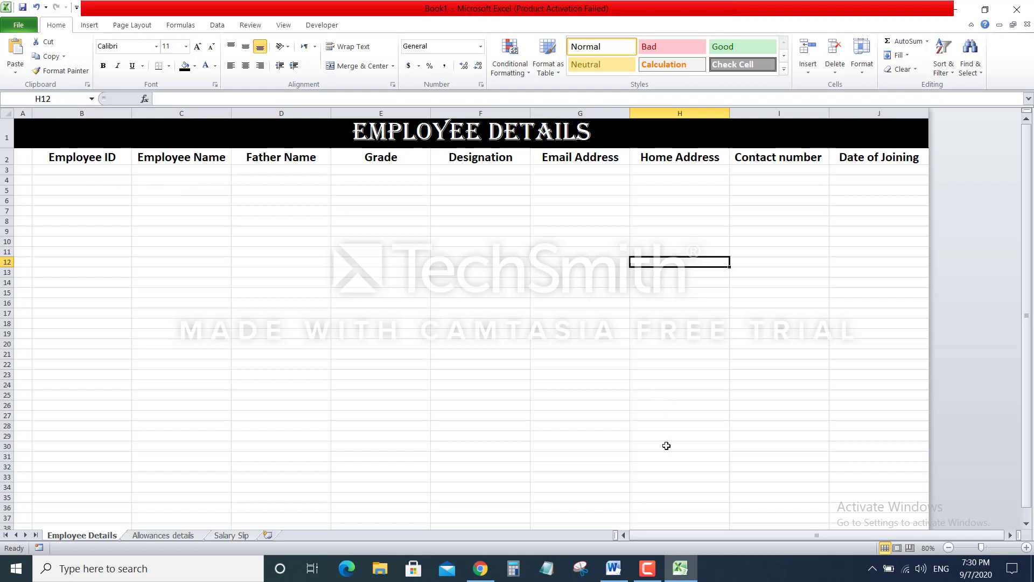
pyautogui.click(1026, 547)
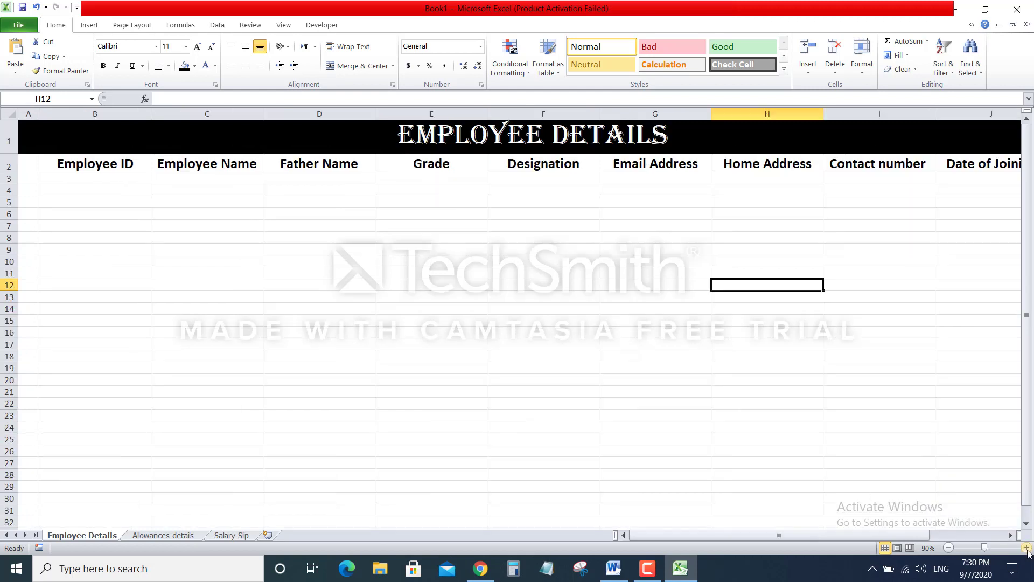
pyautogui.moveTo(984, 548); pyautogui.dragTo(984, 548)
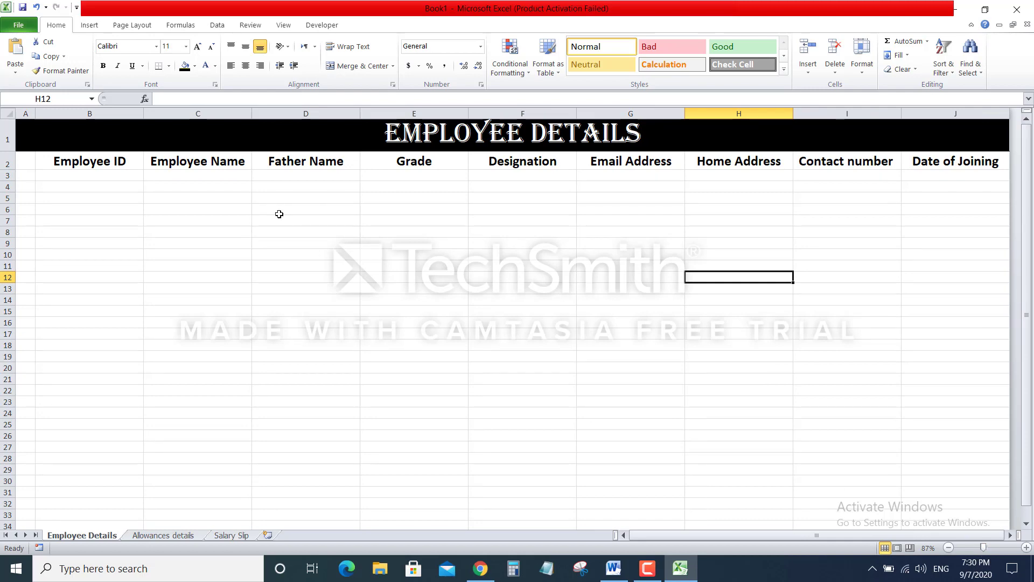
# On the Allowances details sheet, narrow column A and enter 'Employee Grade' in B2
pyautogui.click(182, 536)
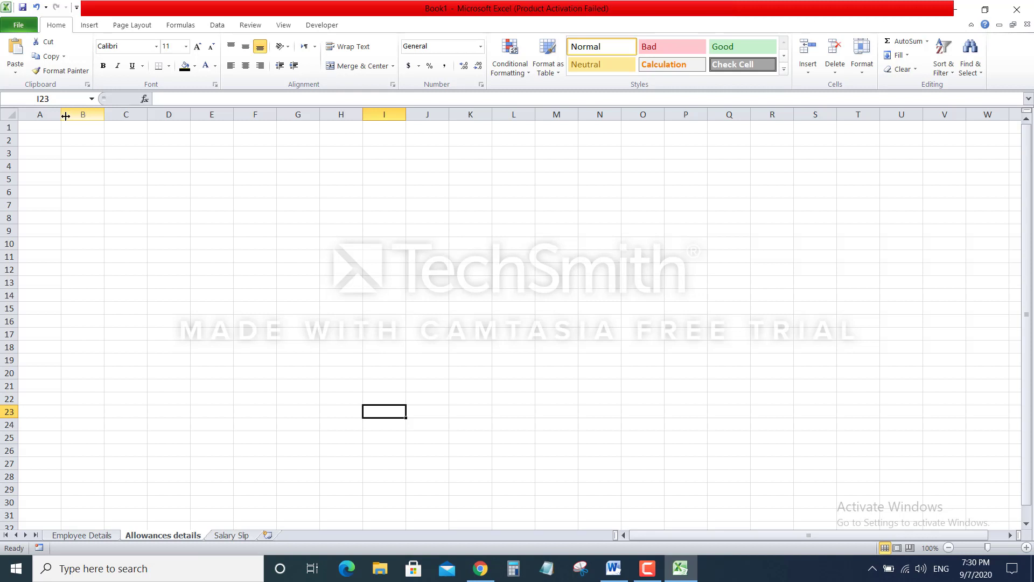
pyautogui.moveTo(63, 114); pyautogui.dragTo(46, 114)
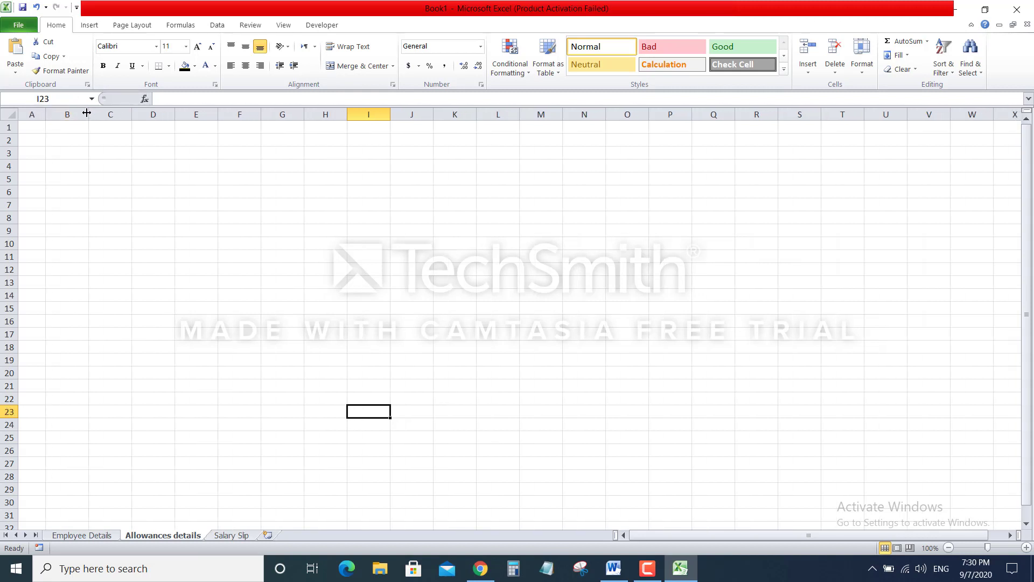
pyautogui.click(67, 141)
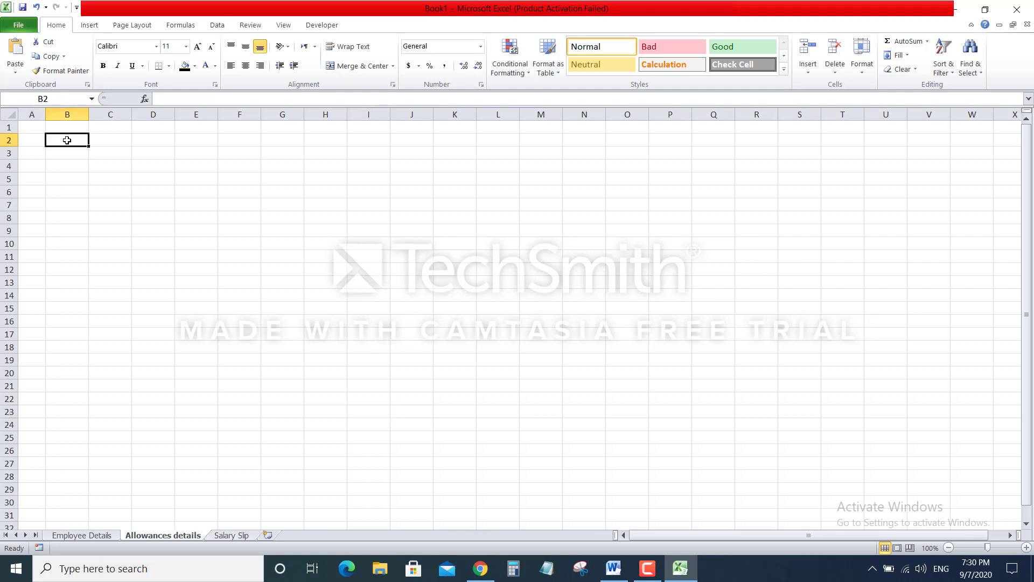
pyautogui.write('EM')
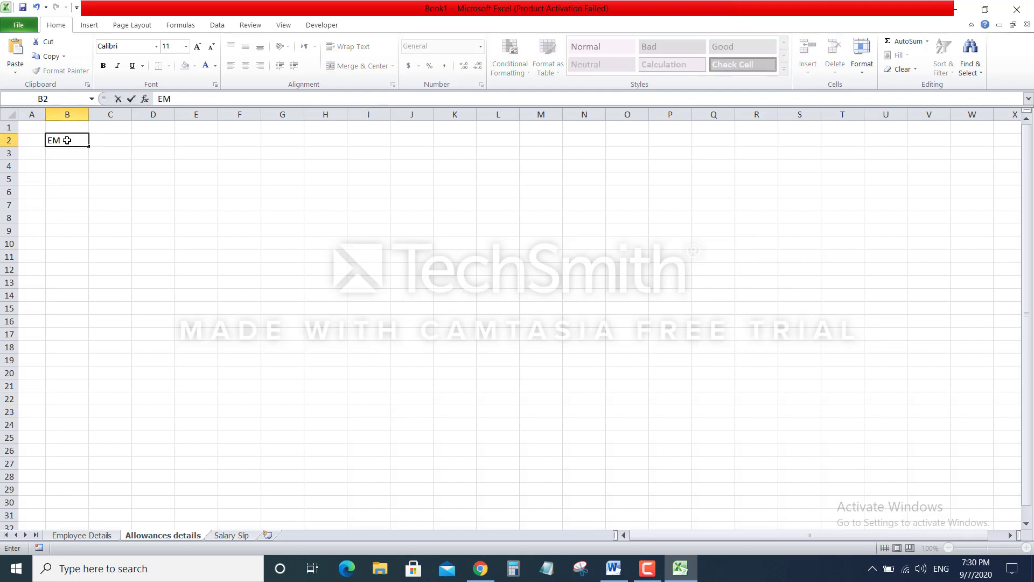
pyautogui.press('BackSpace')
pyautogui.write('mployee')
pyautogui.write('Grade')
pyautogui.click(264, 180)
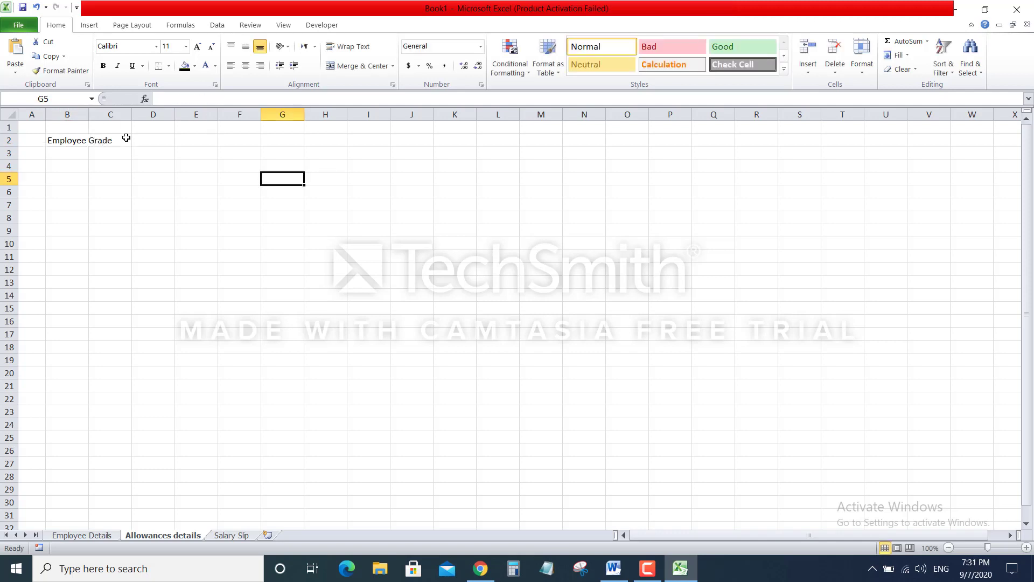
# Enter headers Basic Salary, House Allowance and Health Allowance in C2:E2
pyautogui.click(120, 141)
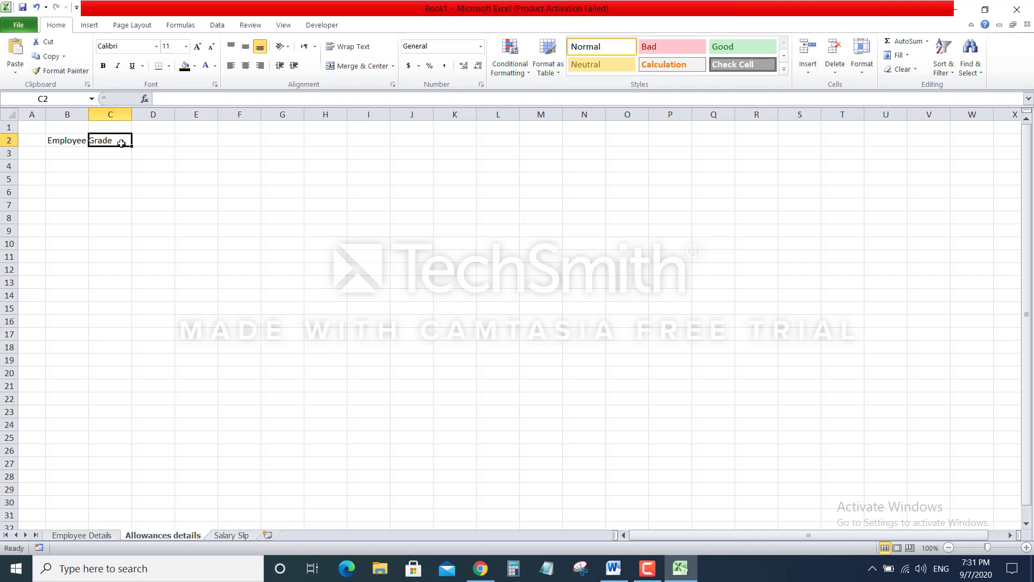
pyautogui.write('B')
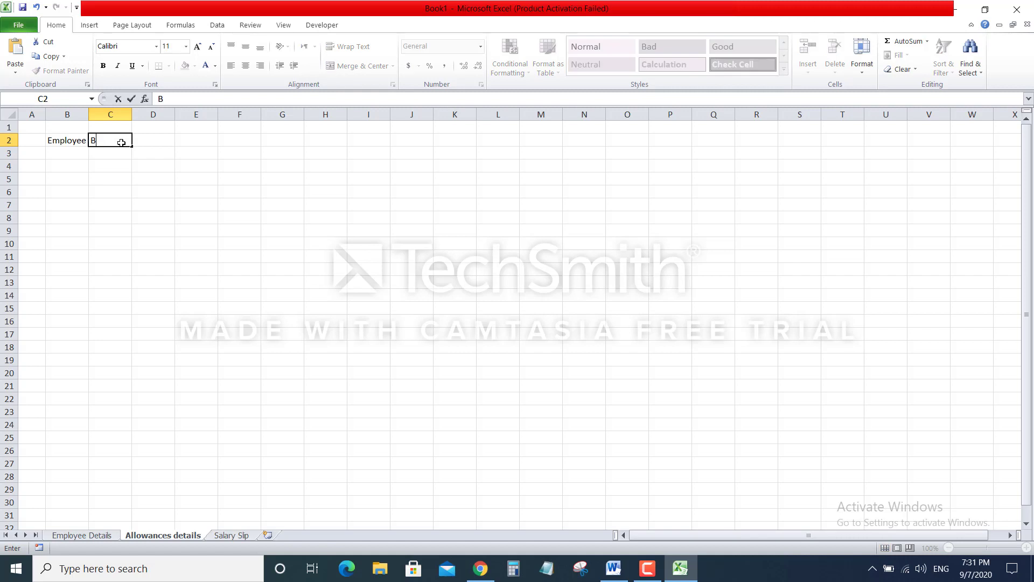
pyautogui.write('asic Salary')
pyautogui.press('Tab')
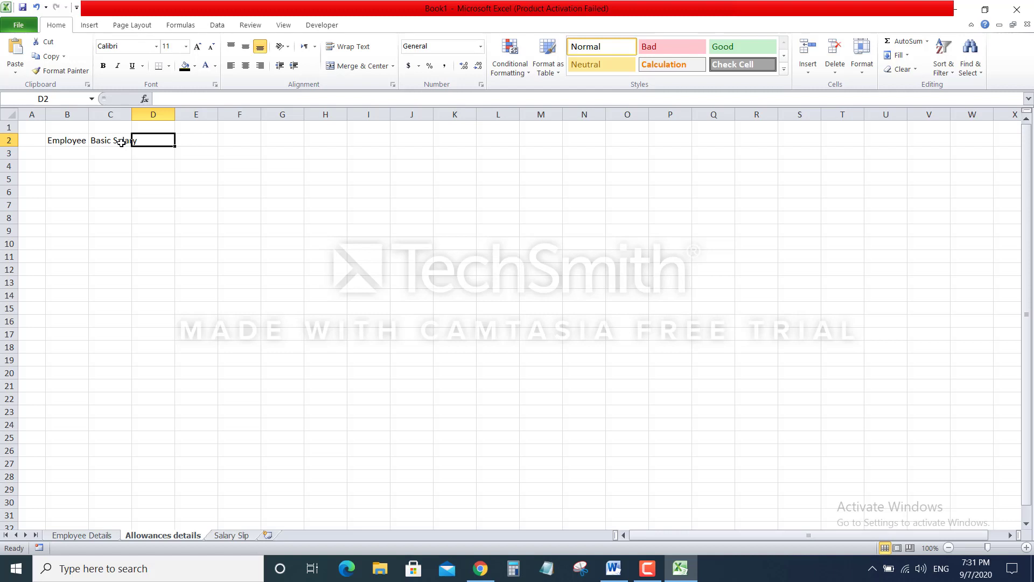
pyautogui.write('House ')
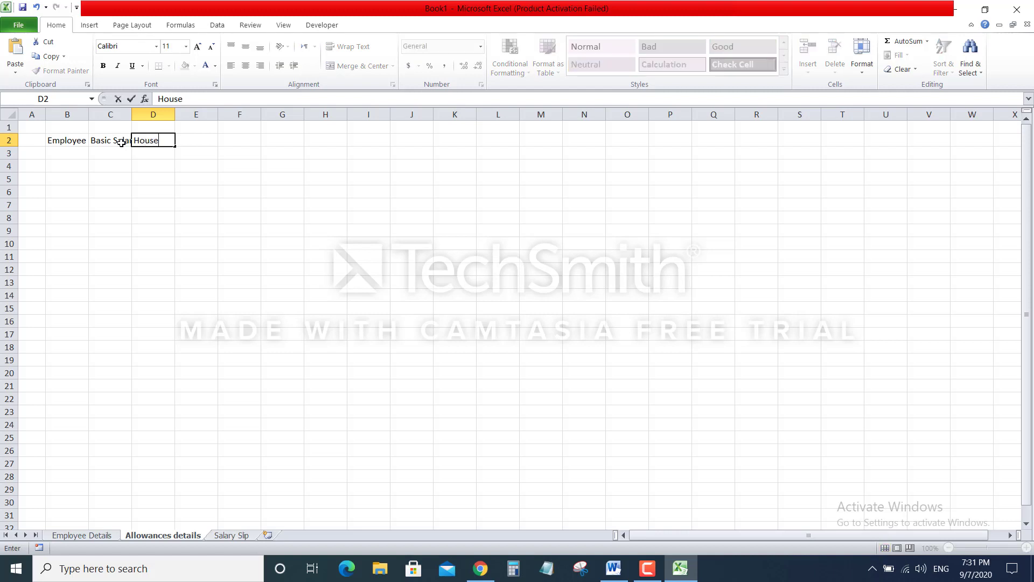
pyautogui.write('Allowance')
pyautogui.press('Tab')
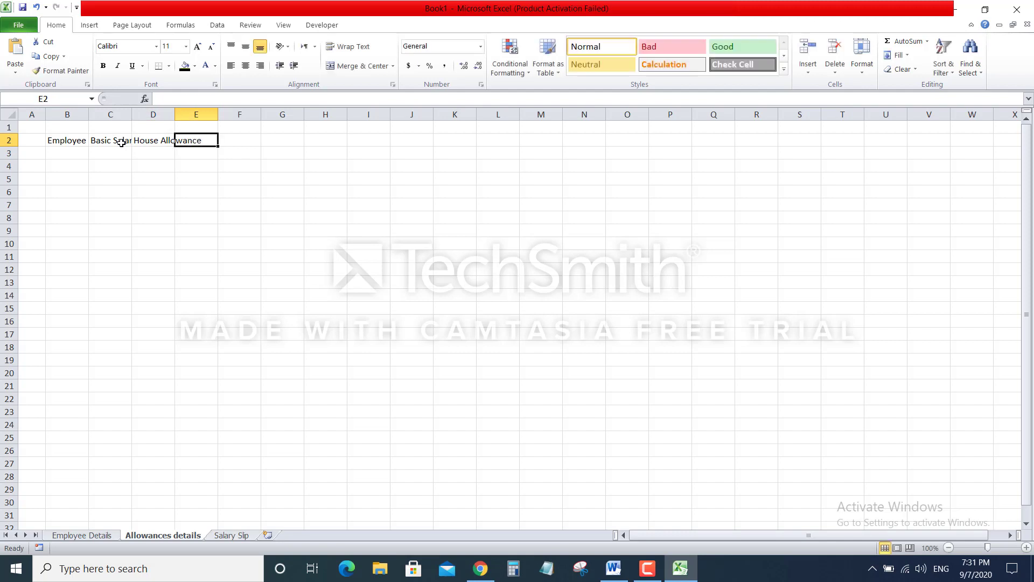
pyautogui.write('Health n')
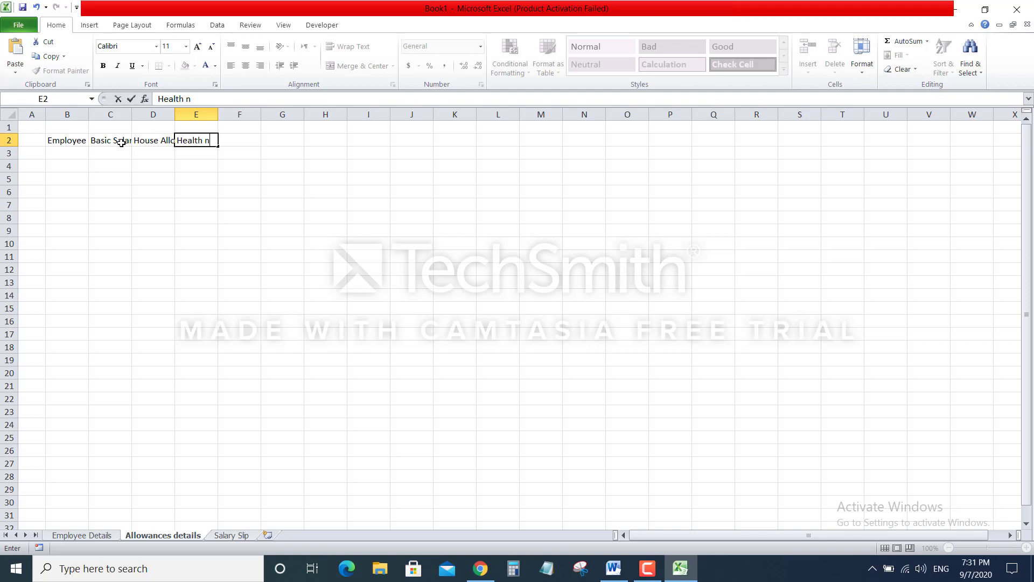
pyautogui.press('BackSpace')
pyautogui.write('Allowance')
pyautogui.press('BackSpace')
pyautogui.press('Tab')
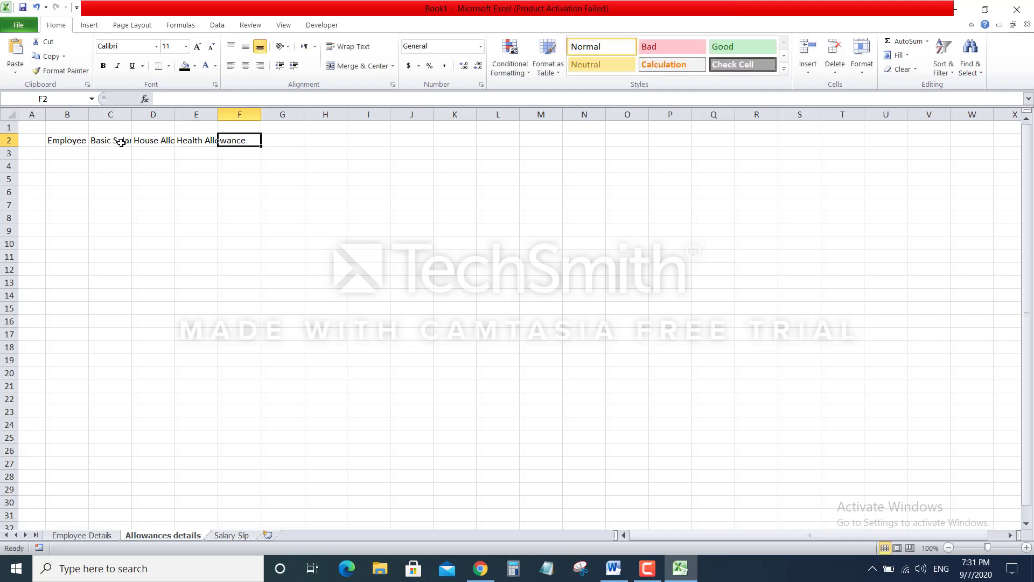
# Enter headers Car Allowance, Travel Allowance and Income Tax in F2:H2
pyautogui.write('Cr')
pyautogui.press('BackSpace')
pyautogui.write('a')
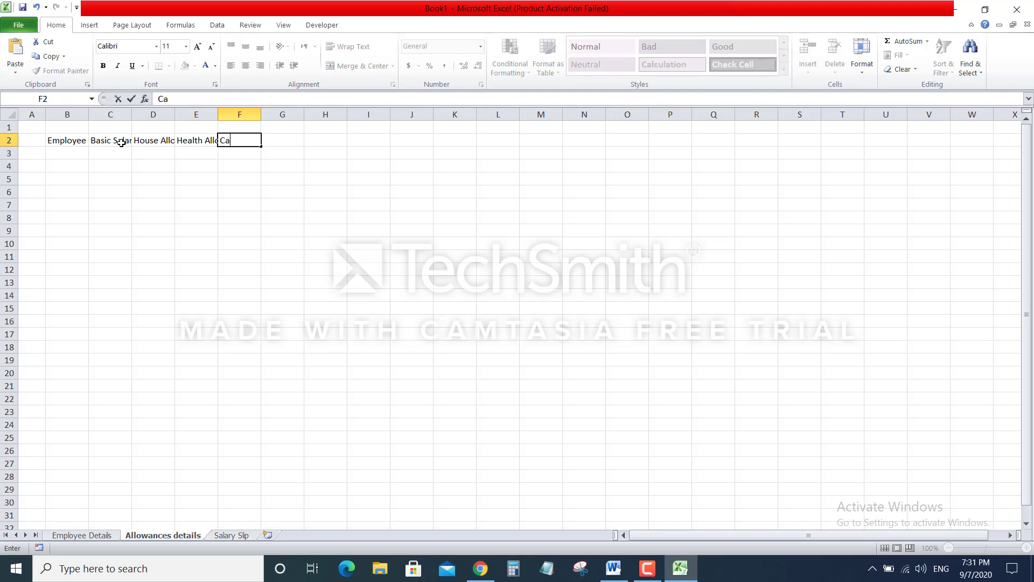
pyautogui.write('r Allowance')
pyautogui.press('Tab')
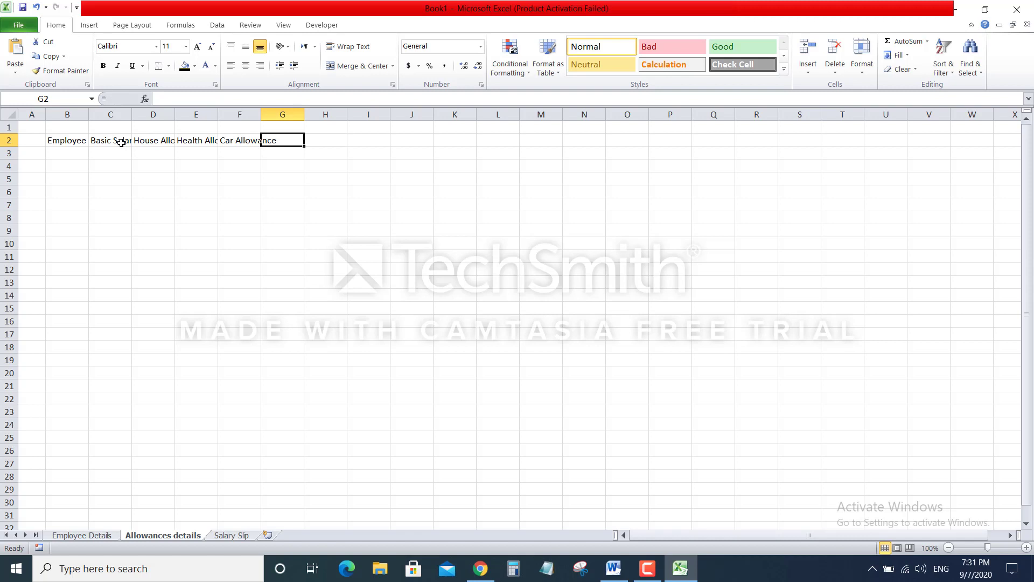
pyautogui.write('Tra')
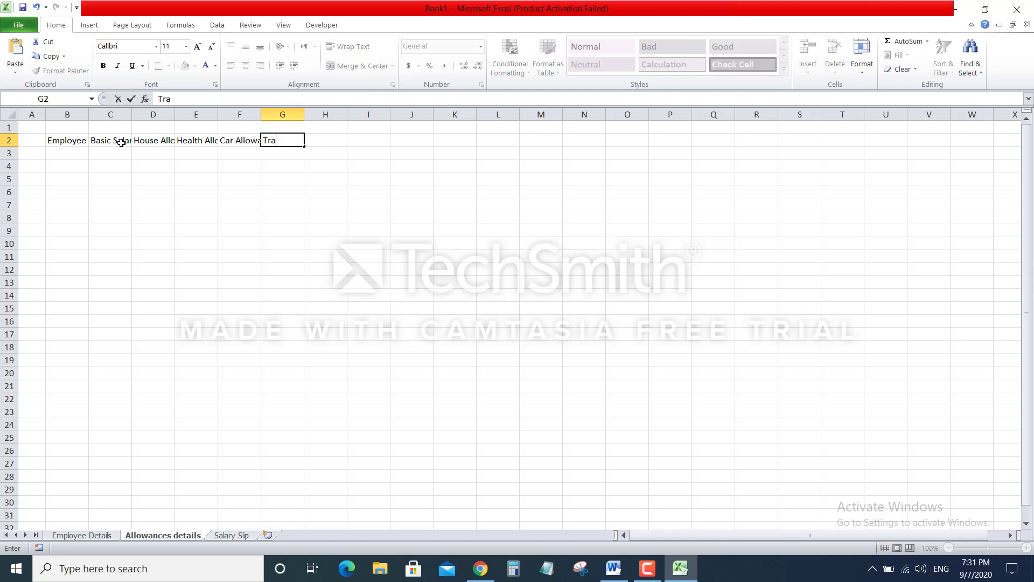
pyautogui.write('vel Allowance')
pyautogui.press('Tab')
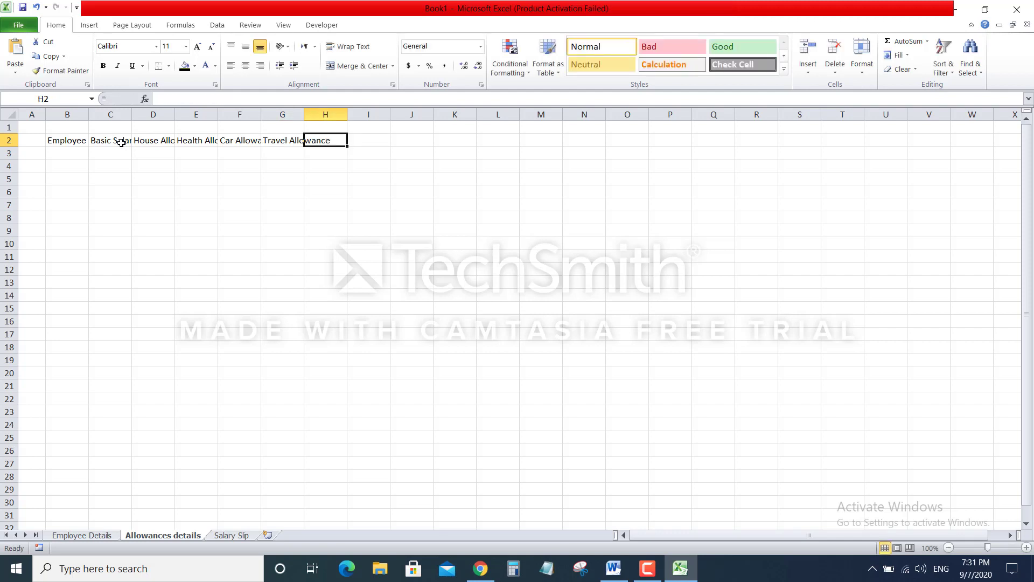
pyautogui.write('Income')
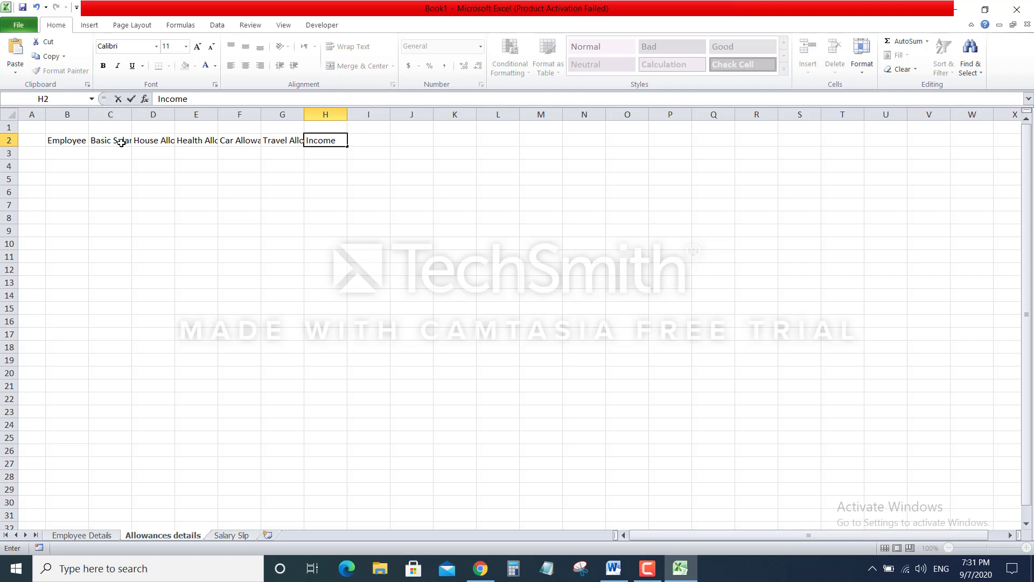
pyautogui.write(' Tax')
pyautogui.press('Tab')
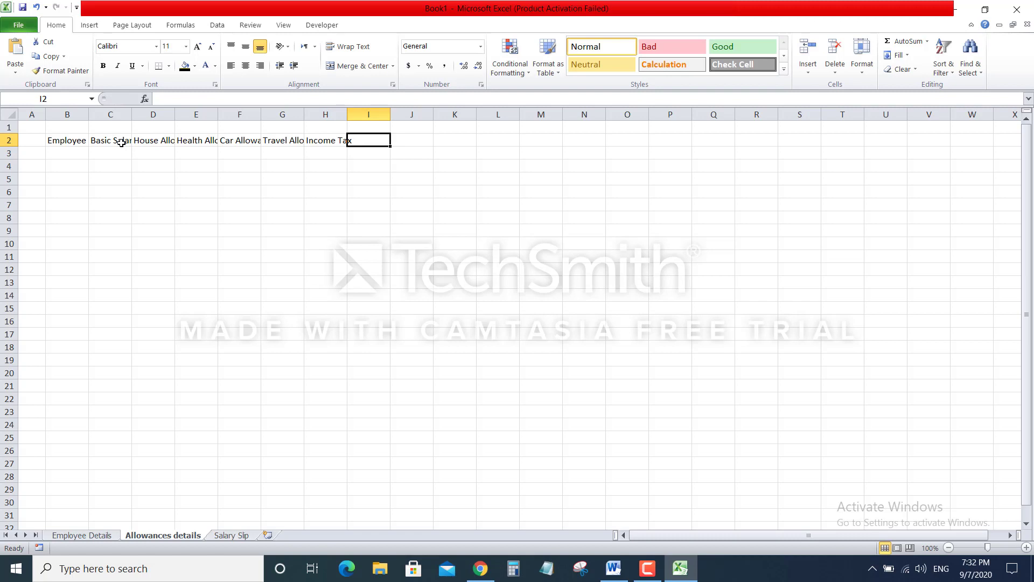
# Add headers Insurance Deductions, Fuel Allowance and Welfare Fund in I2, J2 and K2
pyautogui.write('Insu')
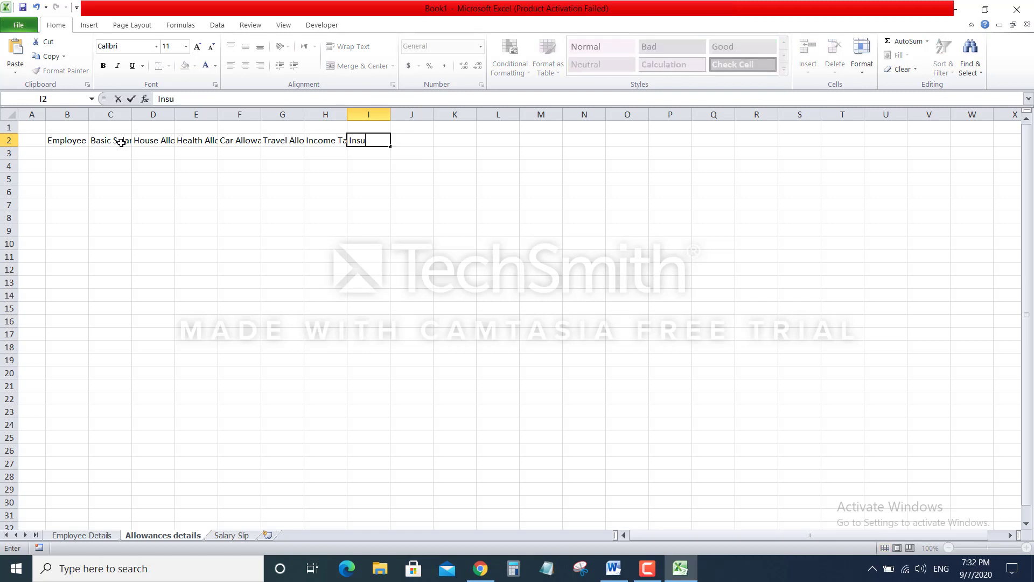
pyautogui.write('rance Deductions')
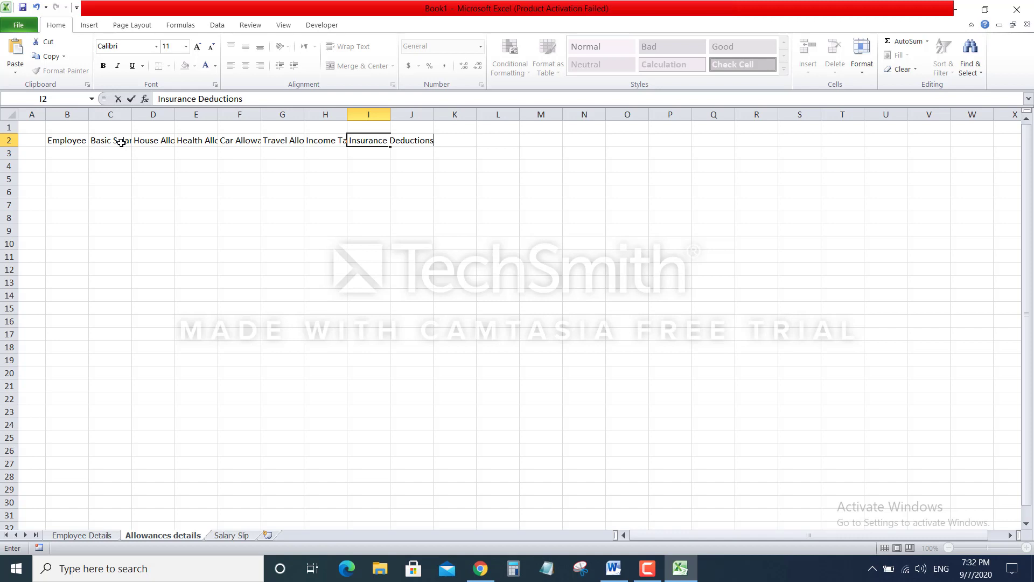
pyautogui.press('Tab')
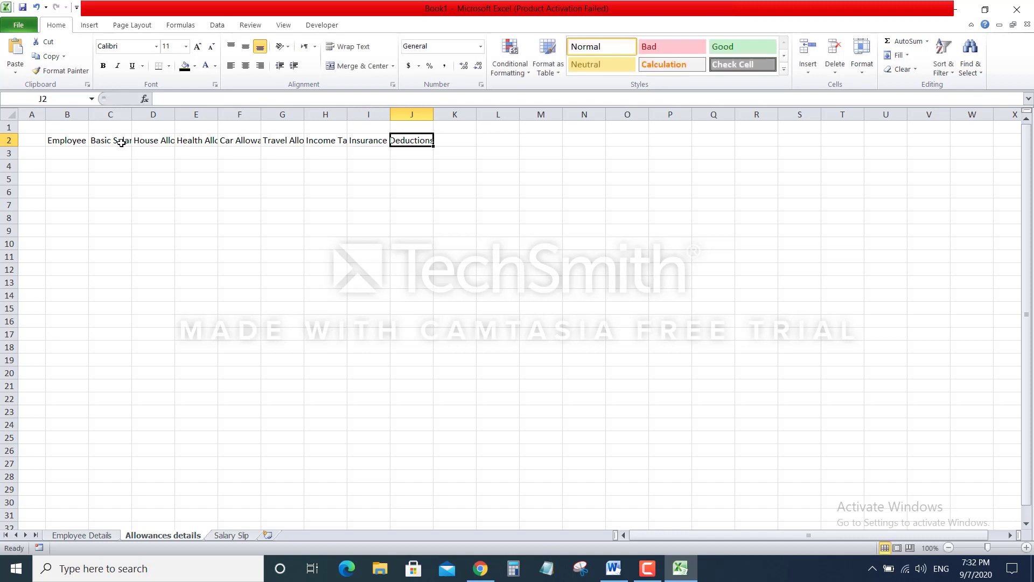
pyautogui.write('Fuel')
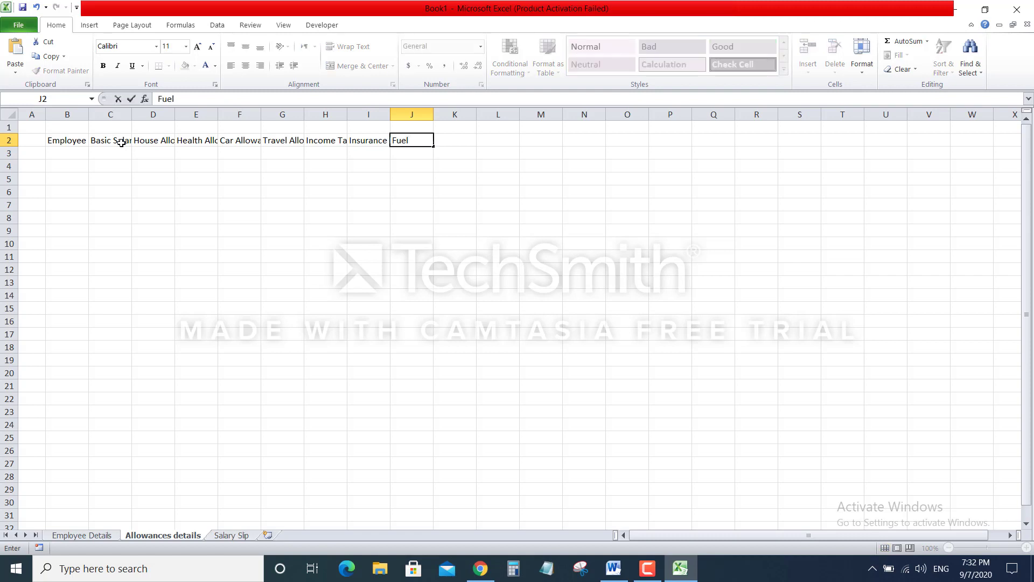
pyautogui.write('Allowance')
pyautogui.press('BackSpace')
pyautogui.click(558, 203)
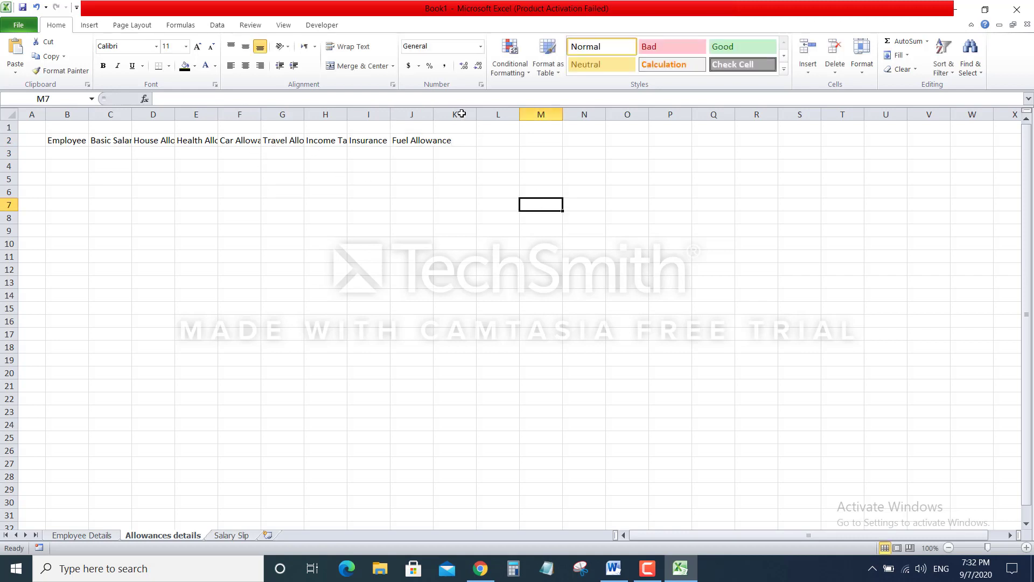
pyautogui.click(460, 145)
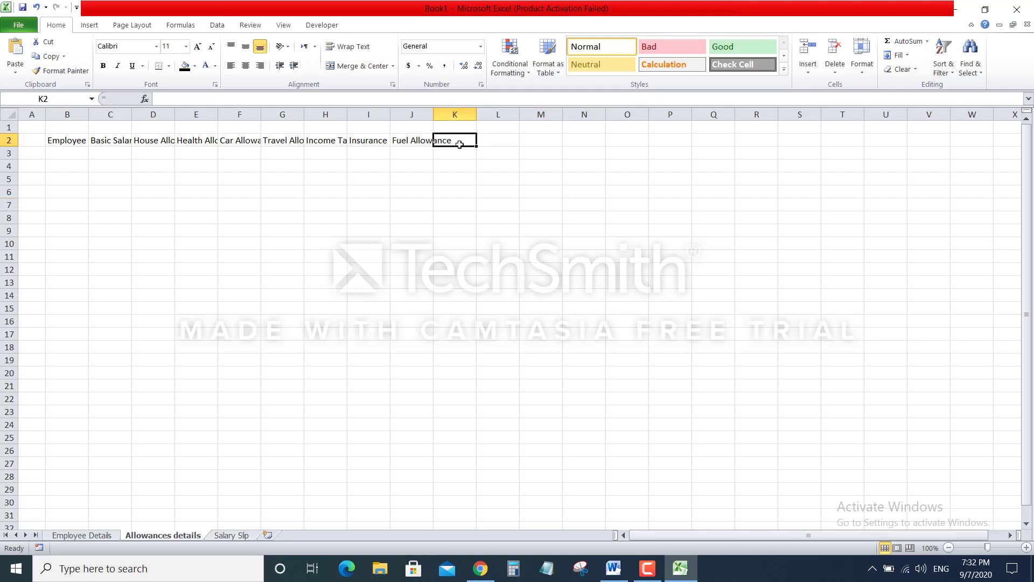
pyautogui.write('Home A')
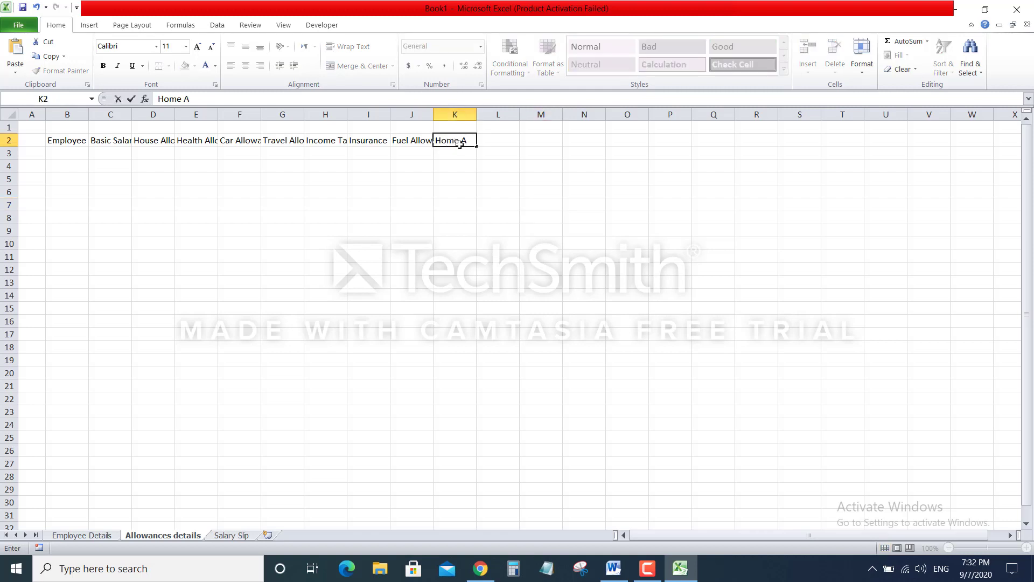
pyautogui.press('BackSpace')
pyautogui.press('BackSpace')
pyautogui.press('BackSpace')
pyautogui.press('BackSpace')
pyautogui.press('BackSpace')
pyautogui.press('BackSpace')
pyautogui.write('Welfare Fund')
pyautogui.click(653, 216)
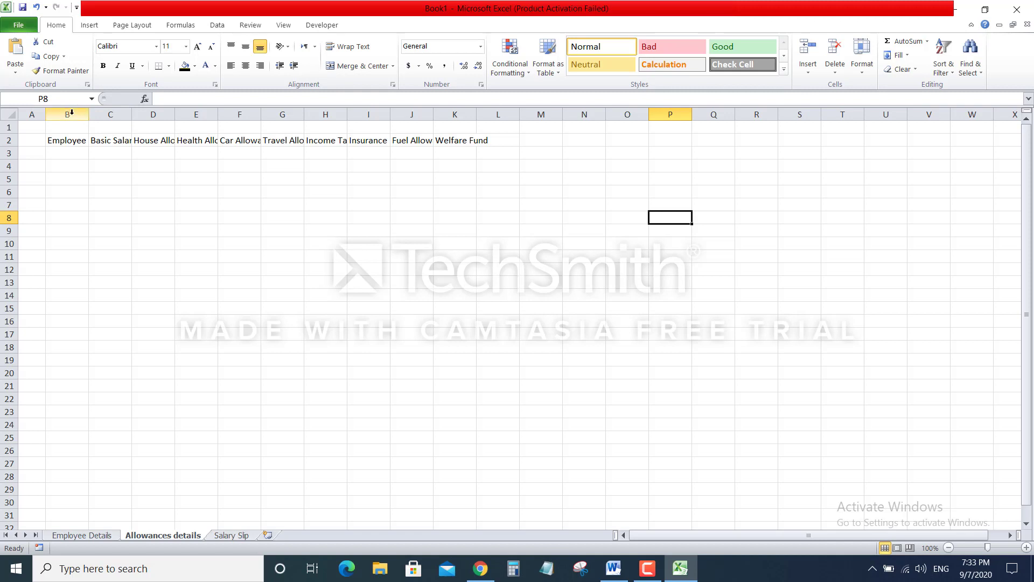
# Resize columns B through K to one uniform width so every header reads fully
pyautogui.moveTo(67, 114); pyautogui.dragTo(531, 112)
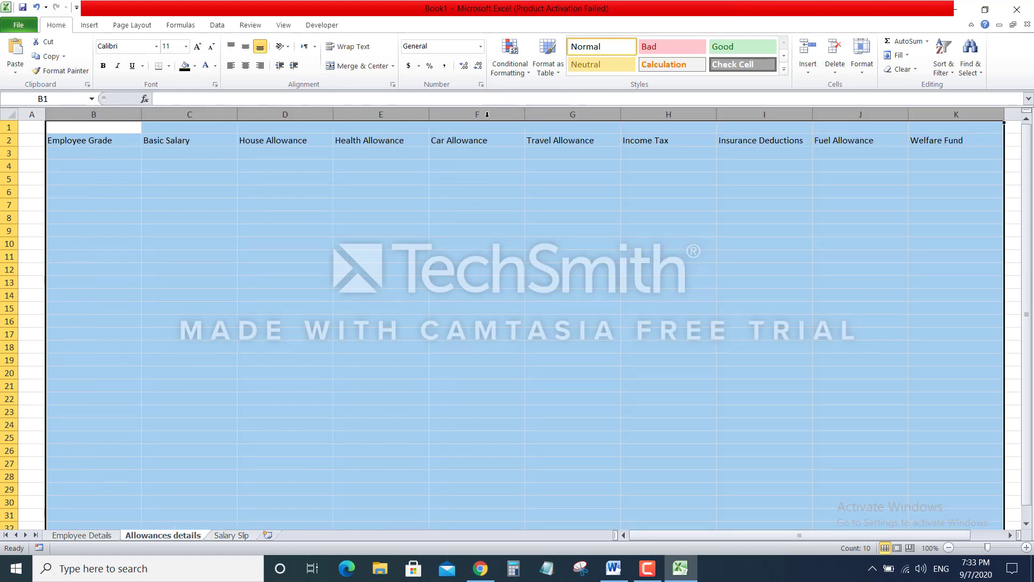
pyautogui.click(169, 191)
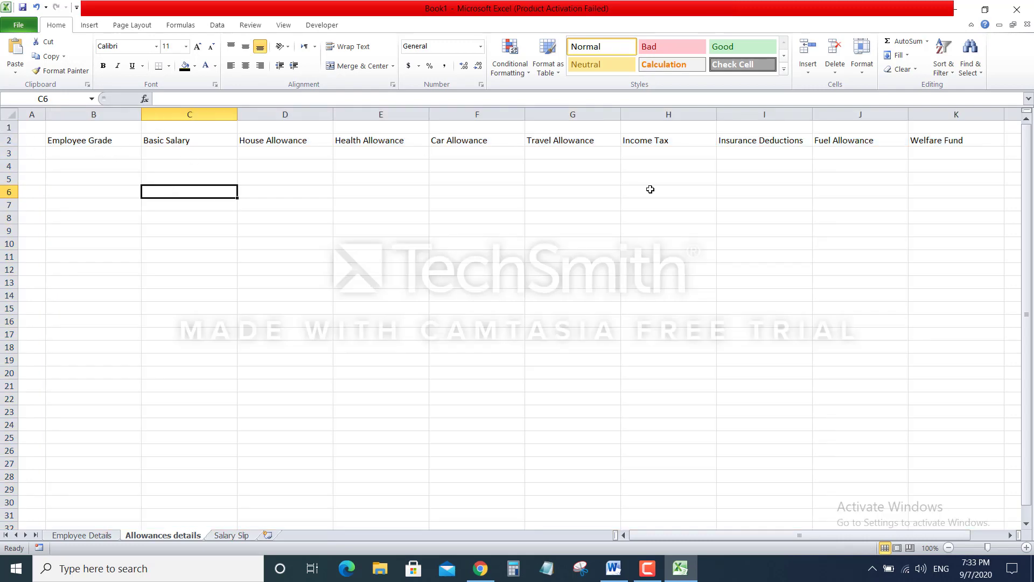
pyautogui.moveTo(756, 534); pyautogui.dragTo(807, 532)
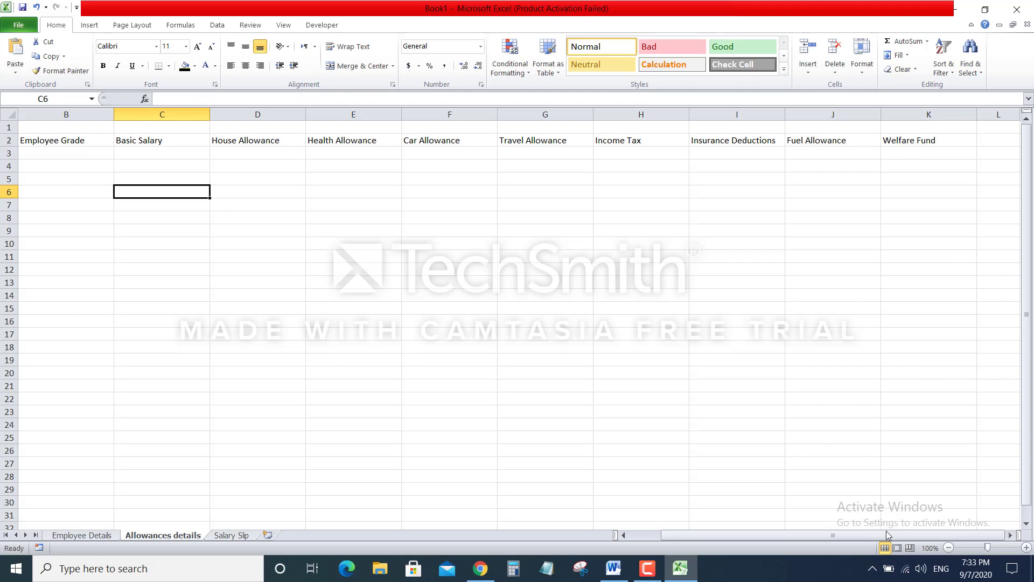
pyautogui.moveTo(887, 534); pyautogui.dragTo(887, 537)
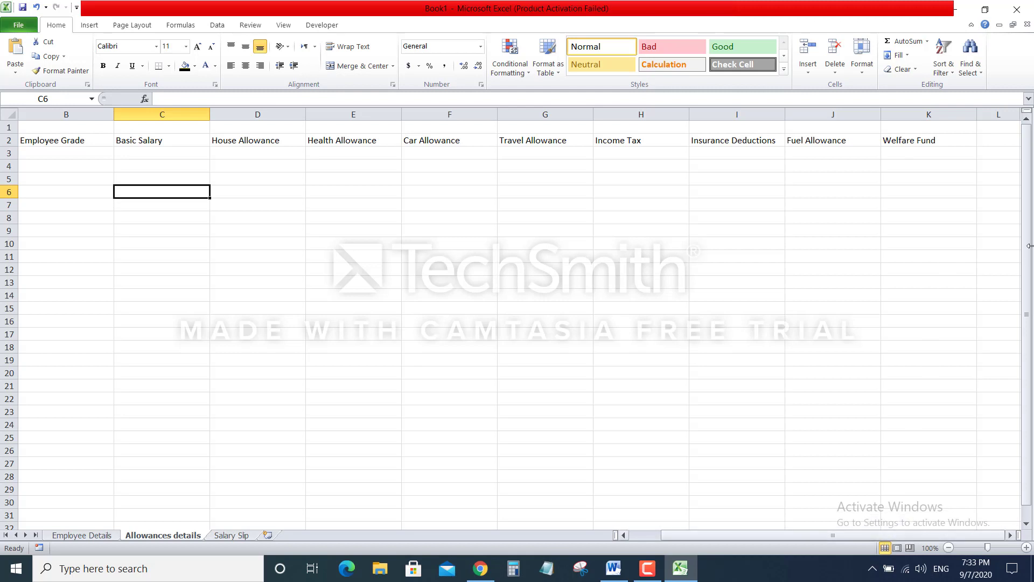
# Hide all columns from L through the last column of the sheet
pyautogui.click(990, 113)
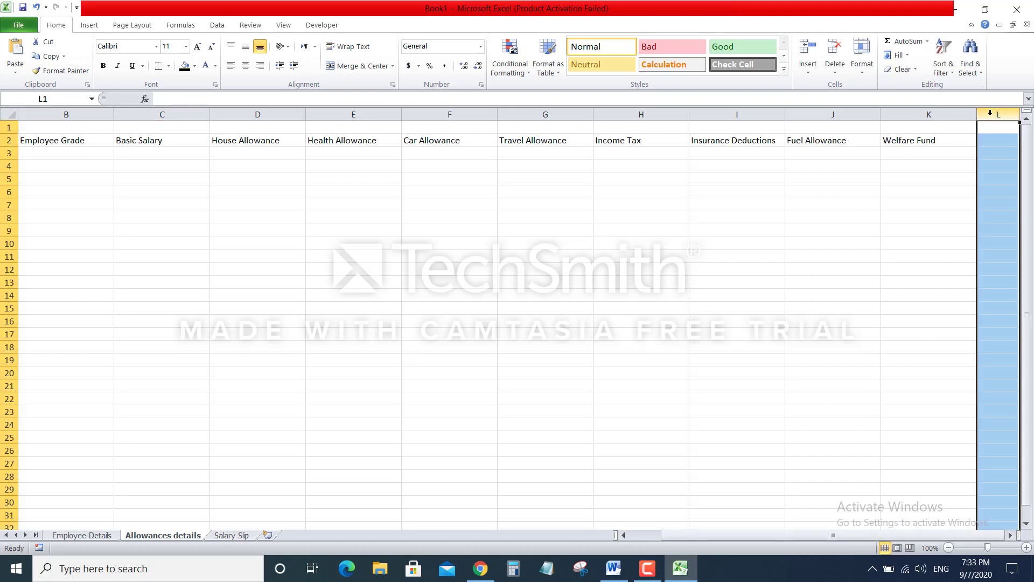
pyautogui.press('End')
pyautogui.hotkey('alt', 'n')
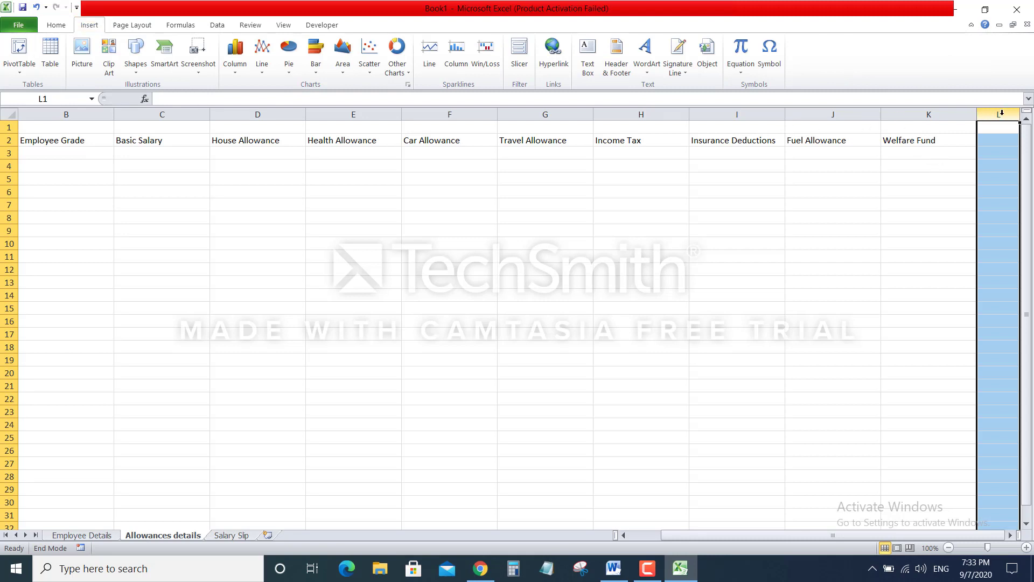
pyautogui.press('End')
pyautogui.hotkey('shift', 'Right')
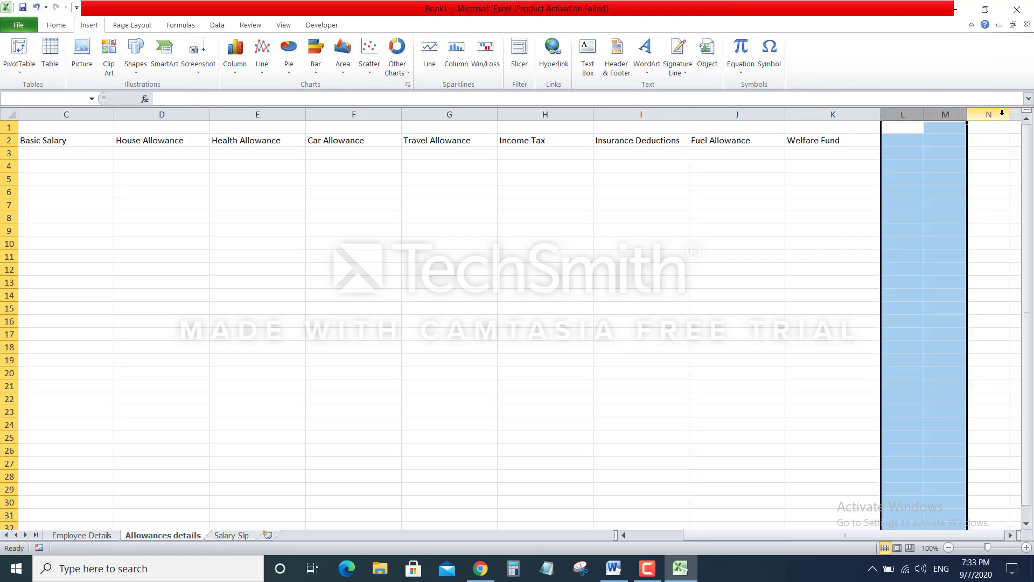
pyautogui.press('End')
pyautogui.hotkey('shift', 'Right')
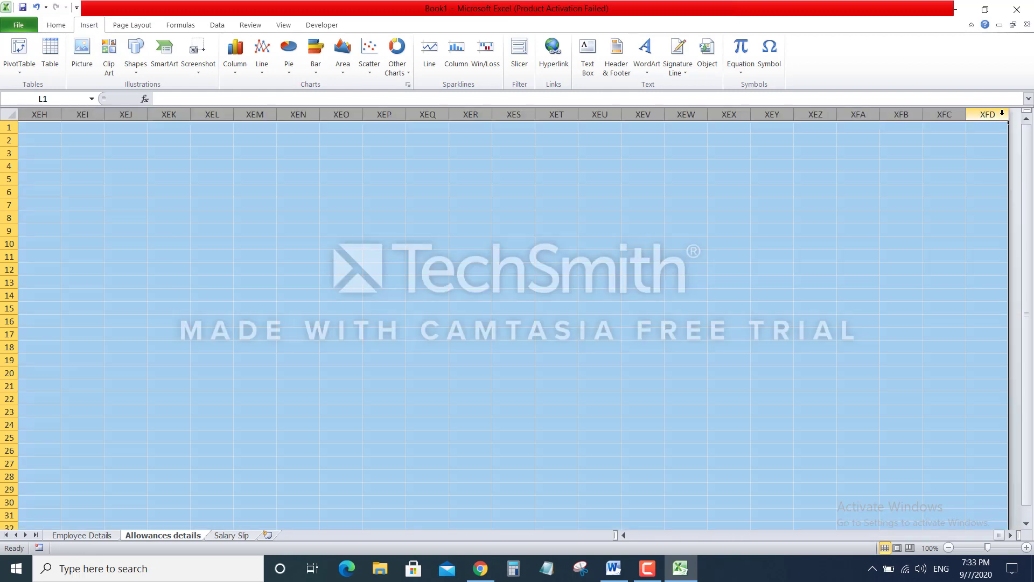
pyautogui.rightClick(1002, 112)
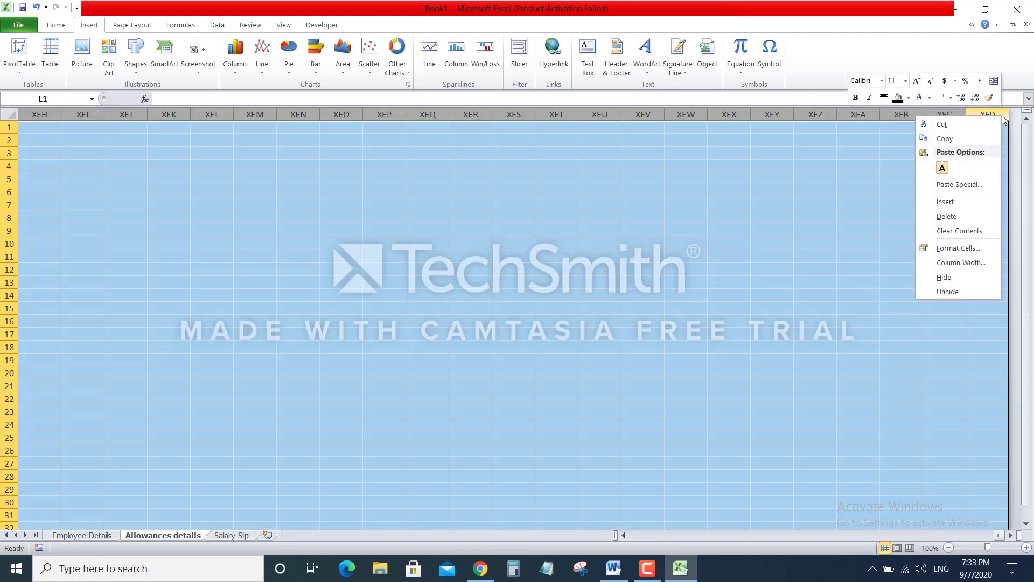
pyautogui.click(960, 281)
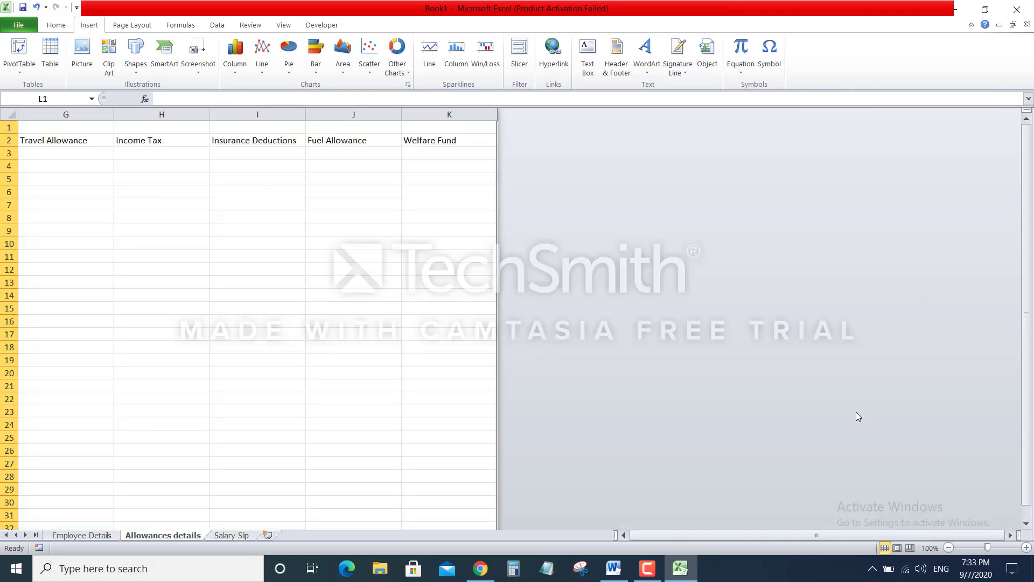
pyautogui.moveTo(837, 533); pyautogui.dragTo(739, 533)
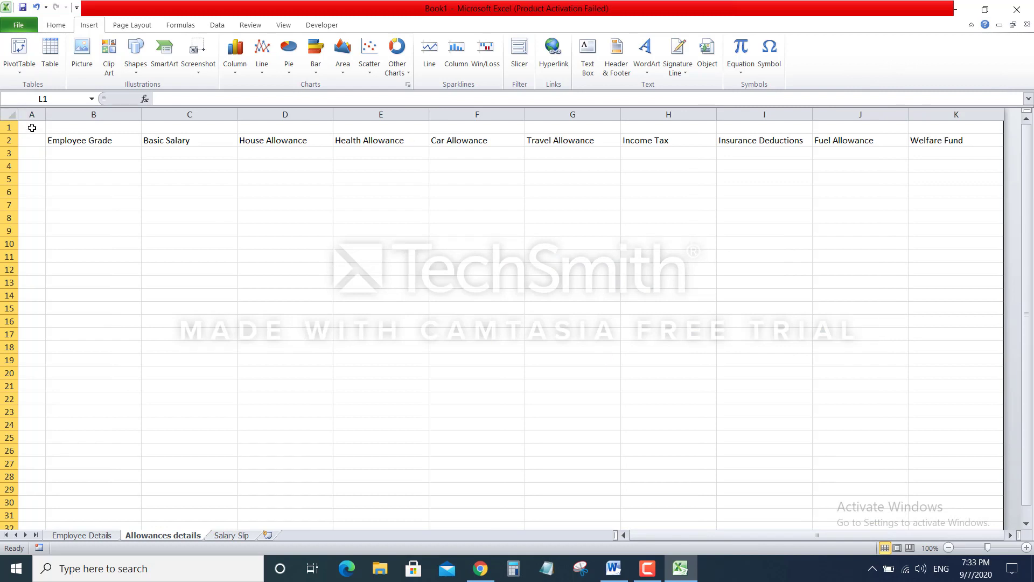
# Merge and centre row 1 and enter the title 'Allowances details'
pyautogui.click(9, 127)
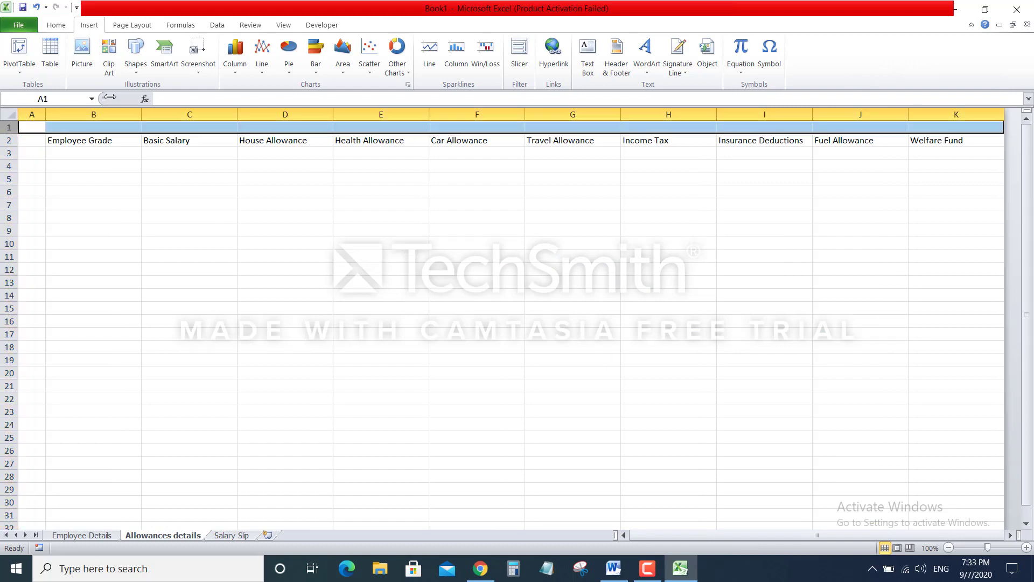
pyautogui.click(55, 25)
pyautogui.click(359, 66)
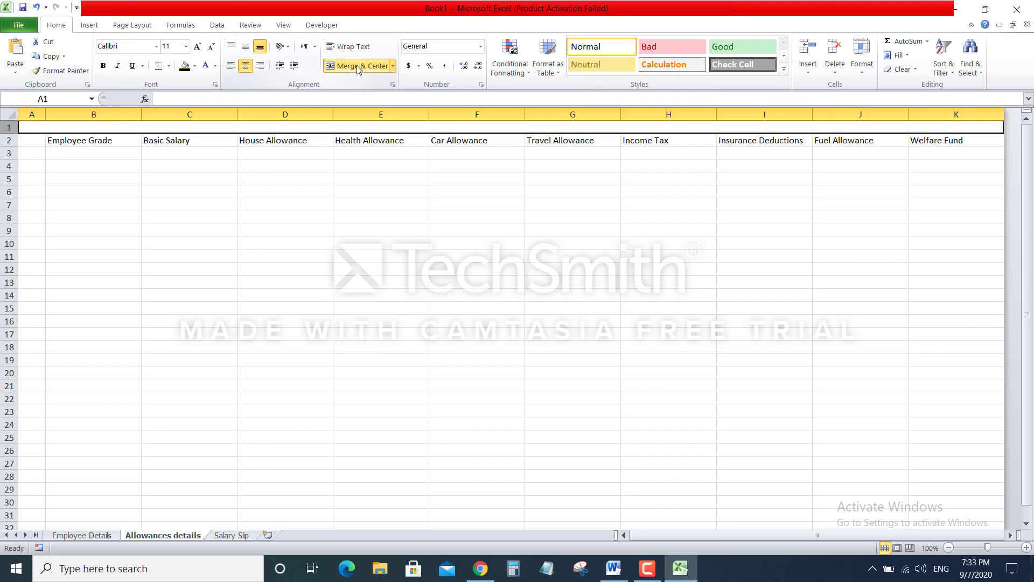
pyautogui.write('Allowa')
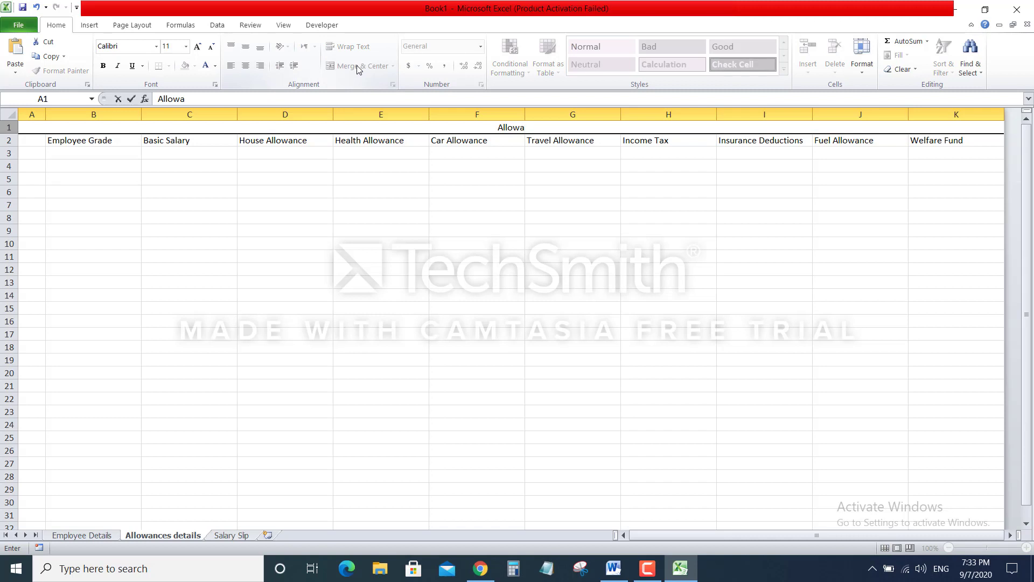
pyautogui.write('nces details')
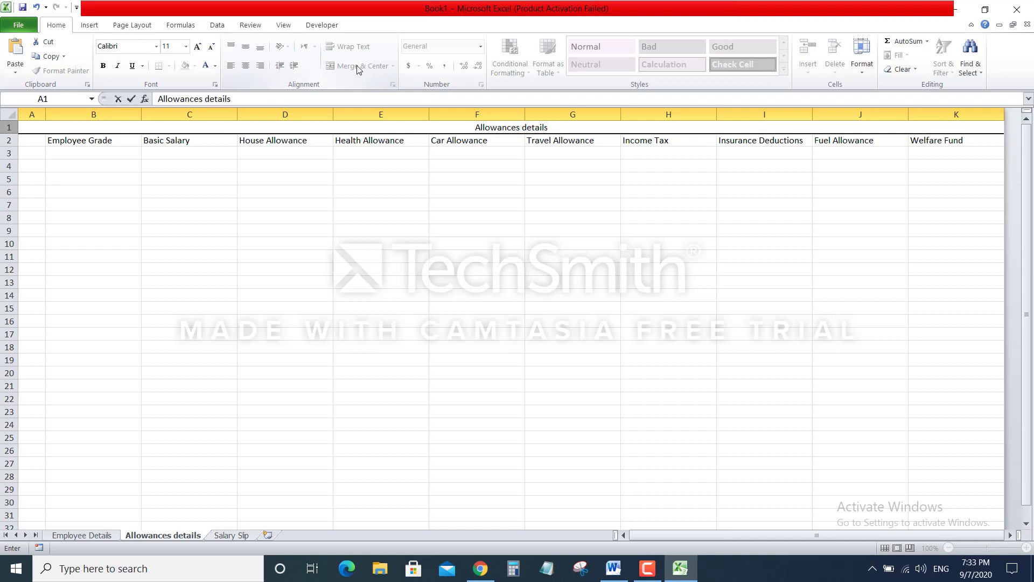
pyautogui.click(383, 193)
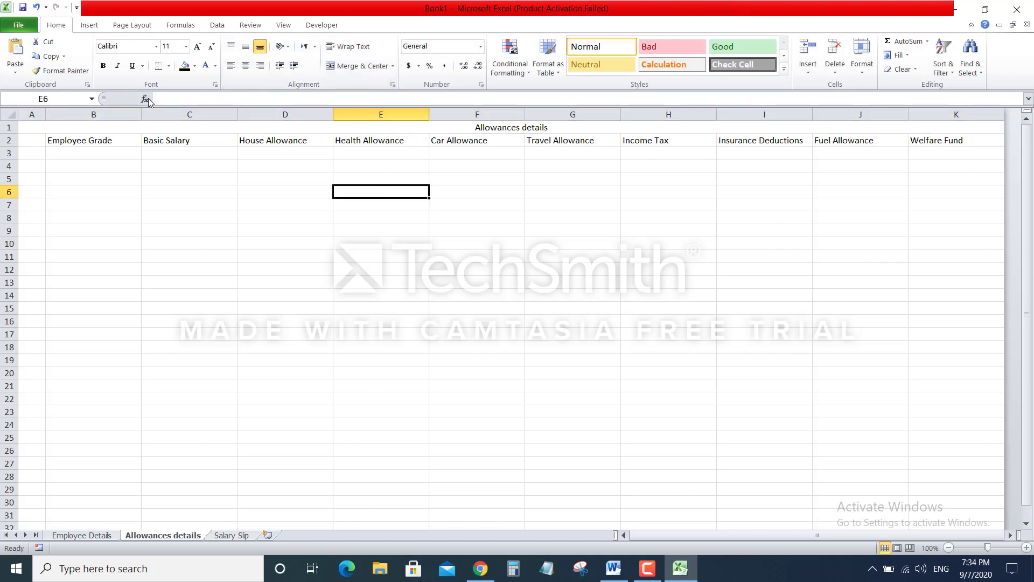
# Format the title row as 26-point Algerian, white text on black fill
pyautogui.click(8, 127)
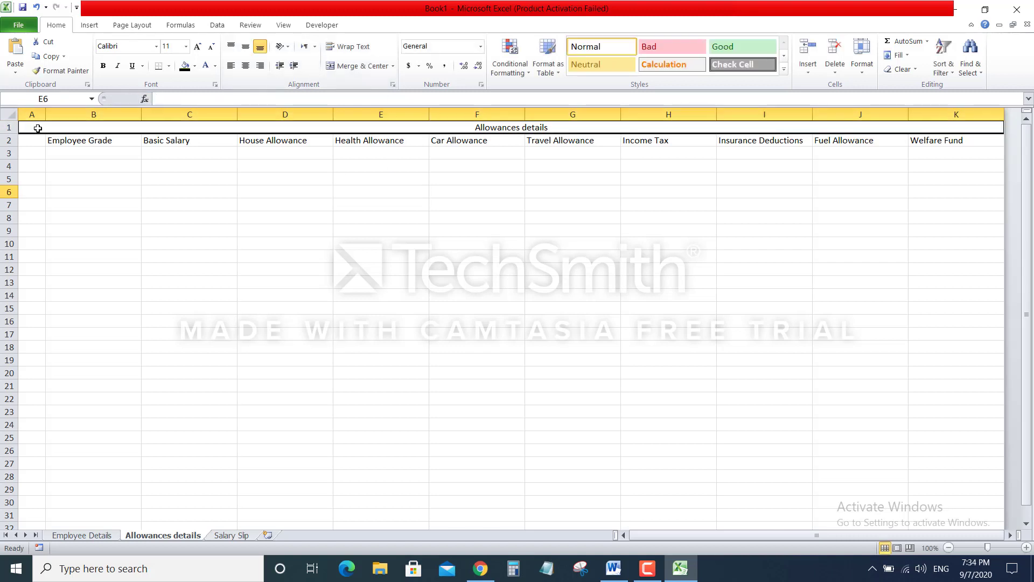
pyautogui.click(198, 46)
pyautogui.click(198, 47)
pyautogui.click(198, 46)
pyautogui.click(198, 46)
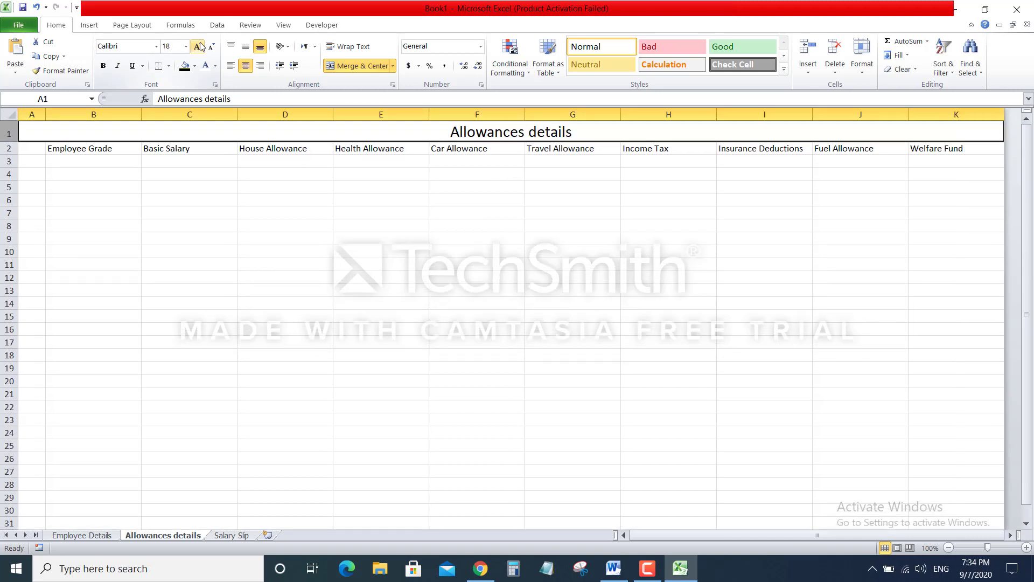
pyautogui.click(197, 46)
pyautogui.click(198, 47)
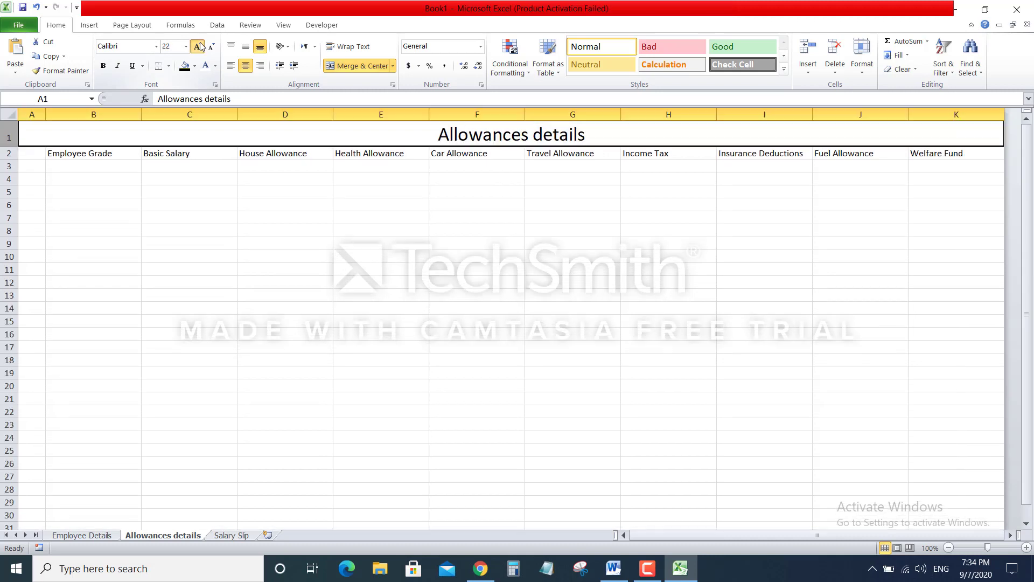
pyautogui.click(198, 46)
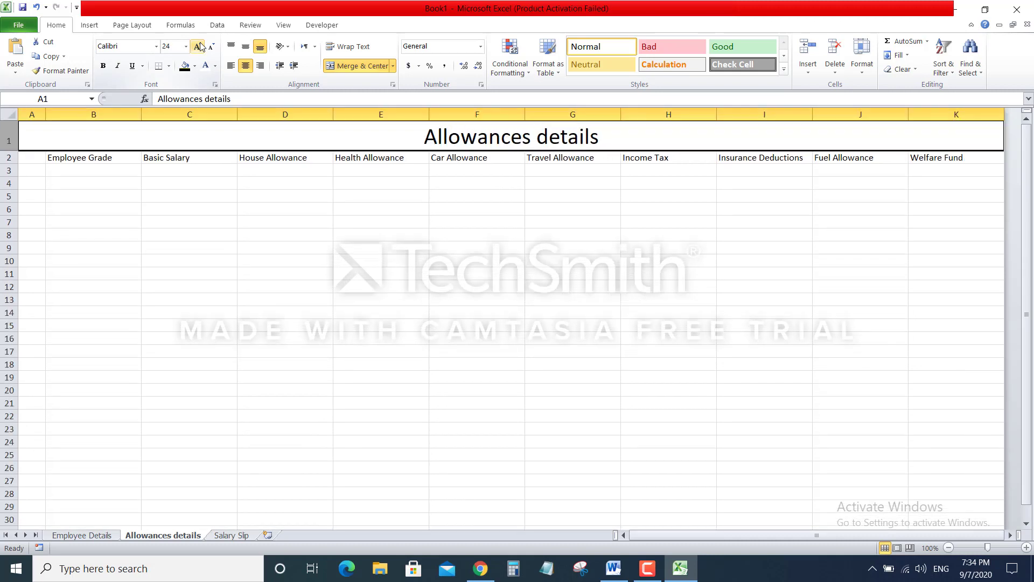
pyautogui.click(156, 47)
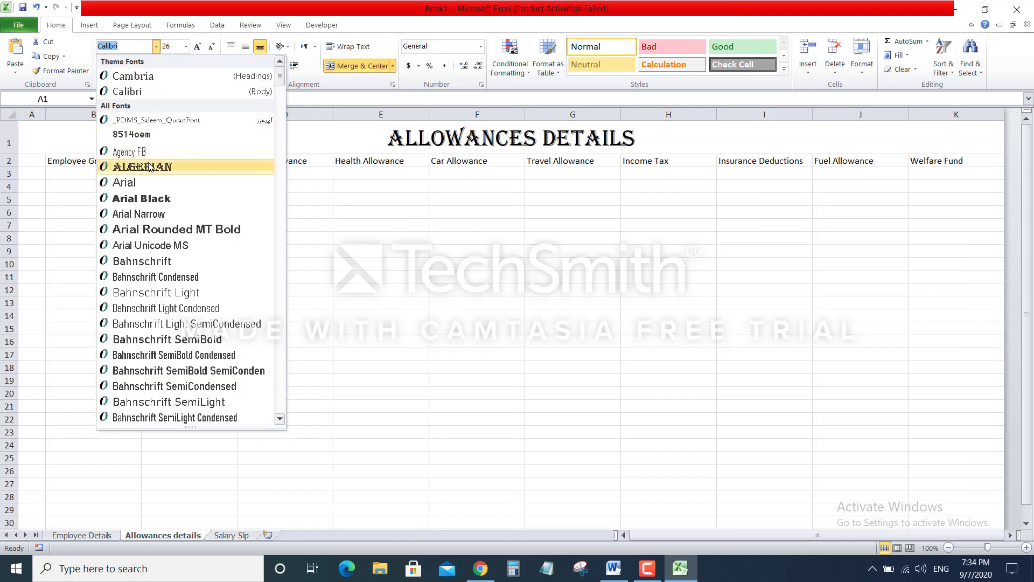
pyautogui.click(143, 167)
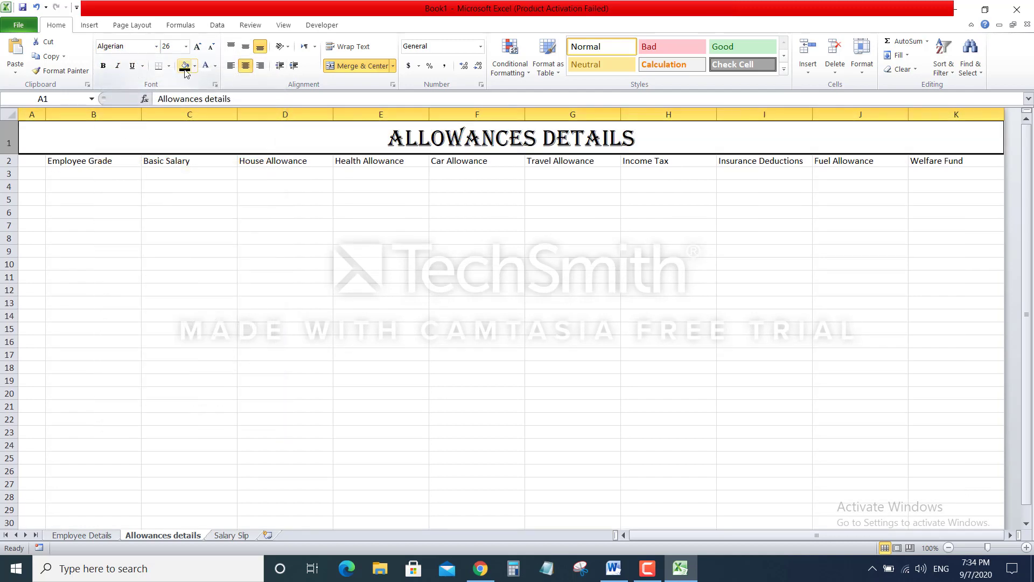
pyautogui.click(185, 66)
pyautogui.click(206, 66)
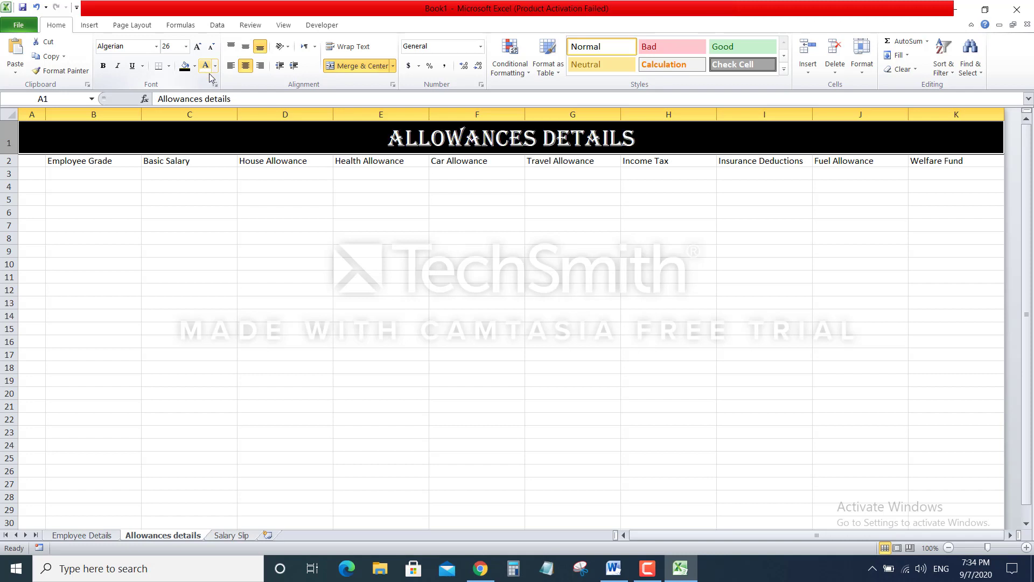
pyautogui.click(307, 201)
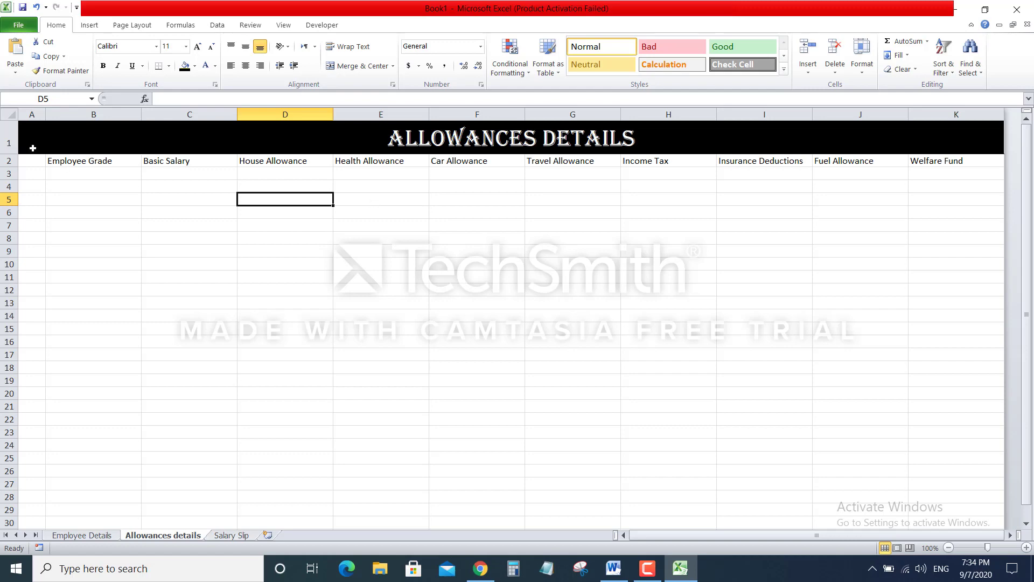
# Make the row 2 headers bold at 16 points
pyautogui.click(6, 160)
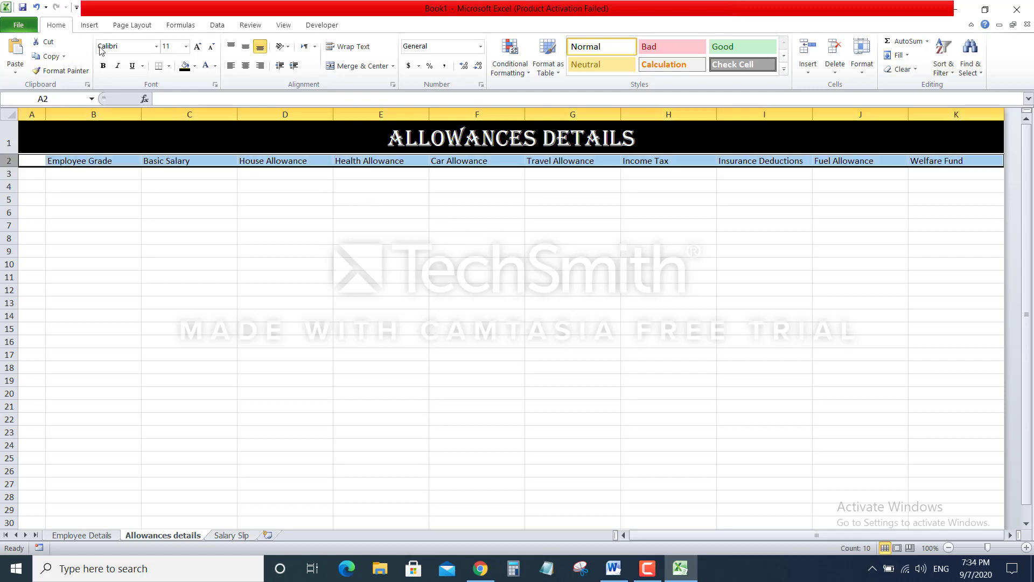
pyautogui.click(198, 49)
pyautogui.click(198, 50)
pyautogui.click(198, 49)
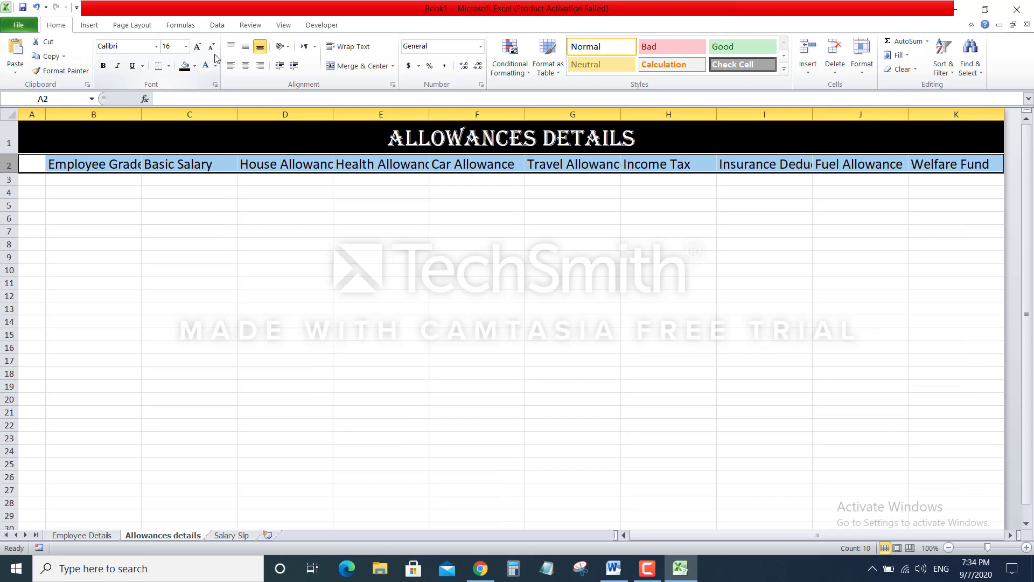
pyautogui.click(104, 67)
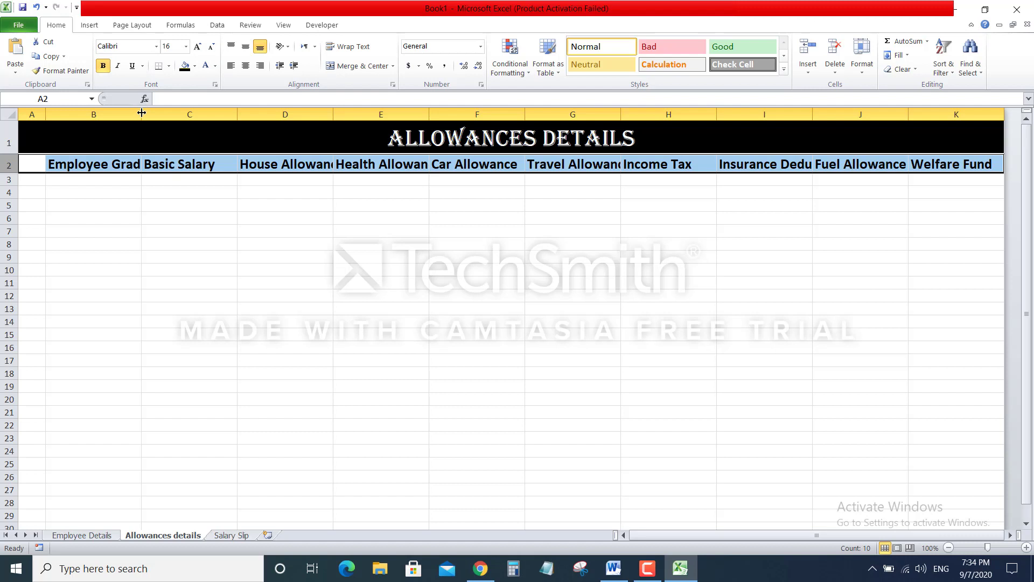
# Widen columns B, D, E, G, I and J to fit their headers
pyautogui.moveTo(142, 113); pyautogui.dragTo(160, 114)
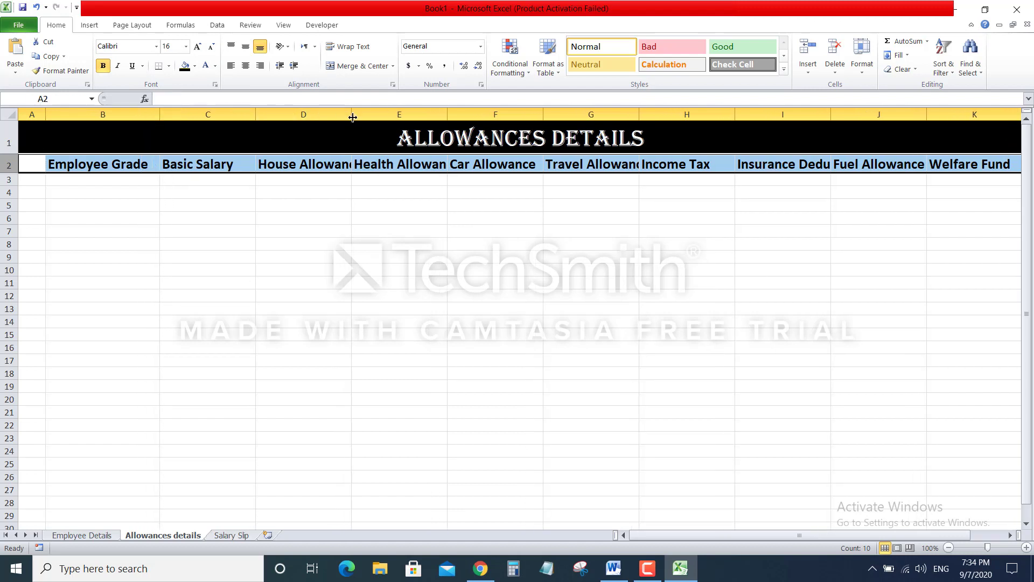
pyautogui.moveTo(350, 109); pyautogui.dragTo(370, 111)
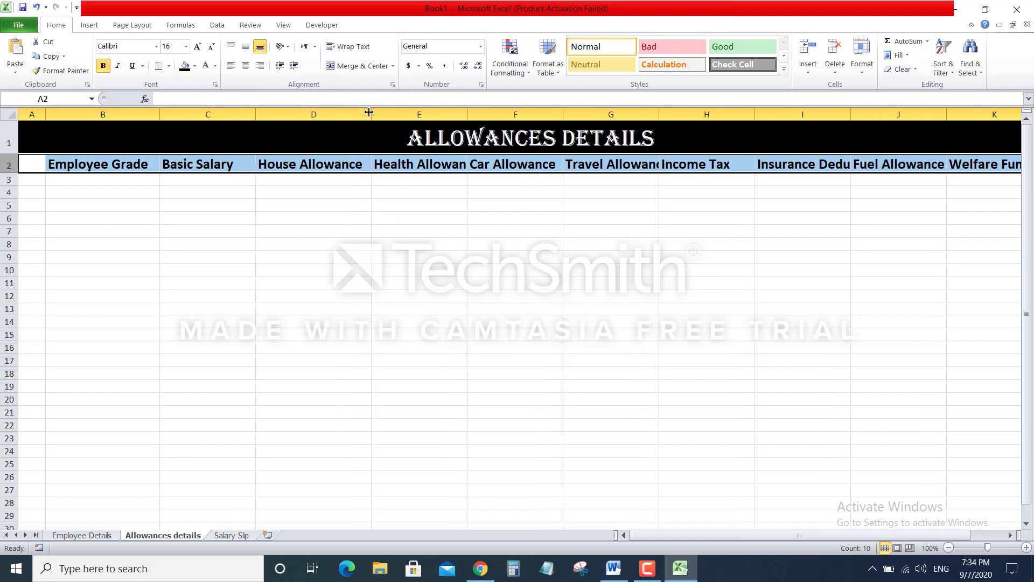
pyautogui.moveTo(469, 111); pyautogui.dragTo(487, 111)
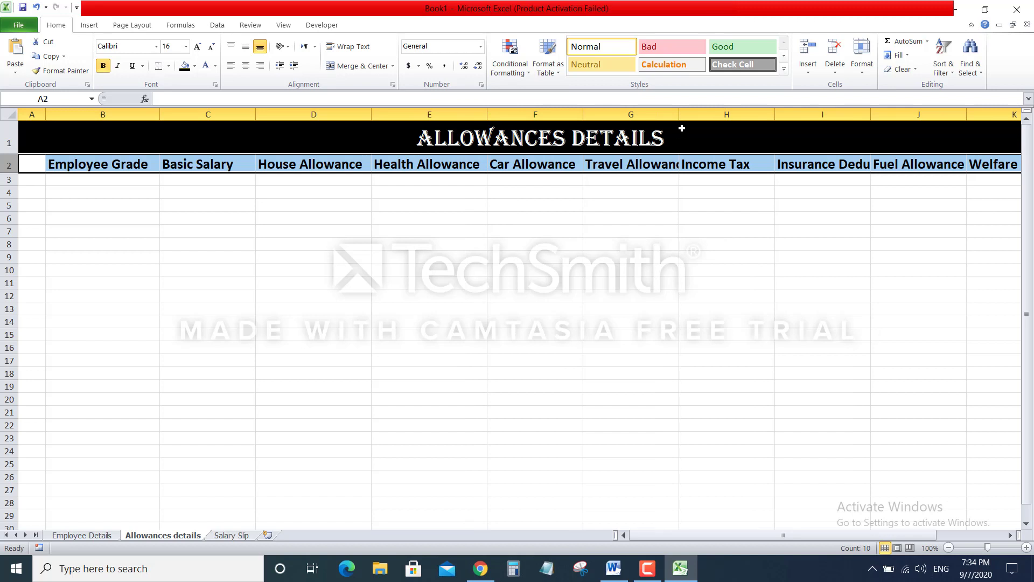
pyautogui.moveTo(679, 113); pyautogui.dragTo(715, 114)
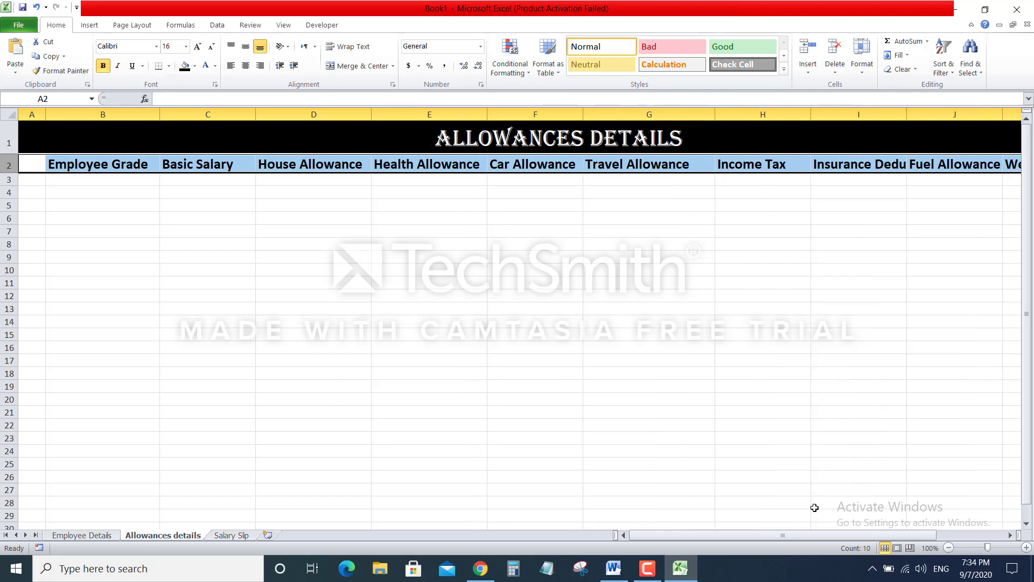
pyautogui.moveTo(806, 535); pyautogui.dragTo(839, 535)
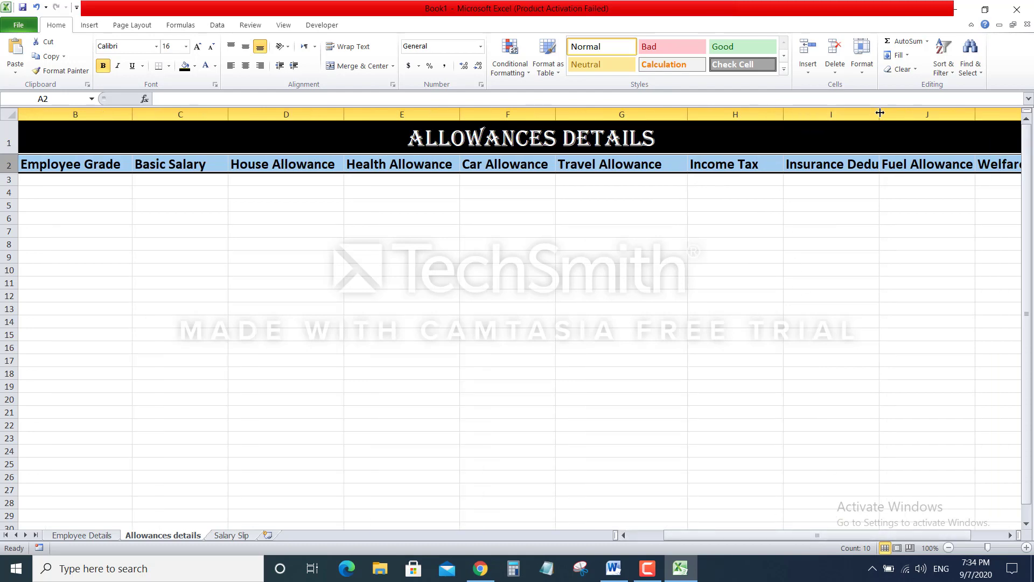
pyautogui.moveTo(879, 114); pyautogui.dragTo(927, 111)
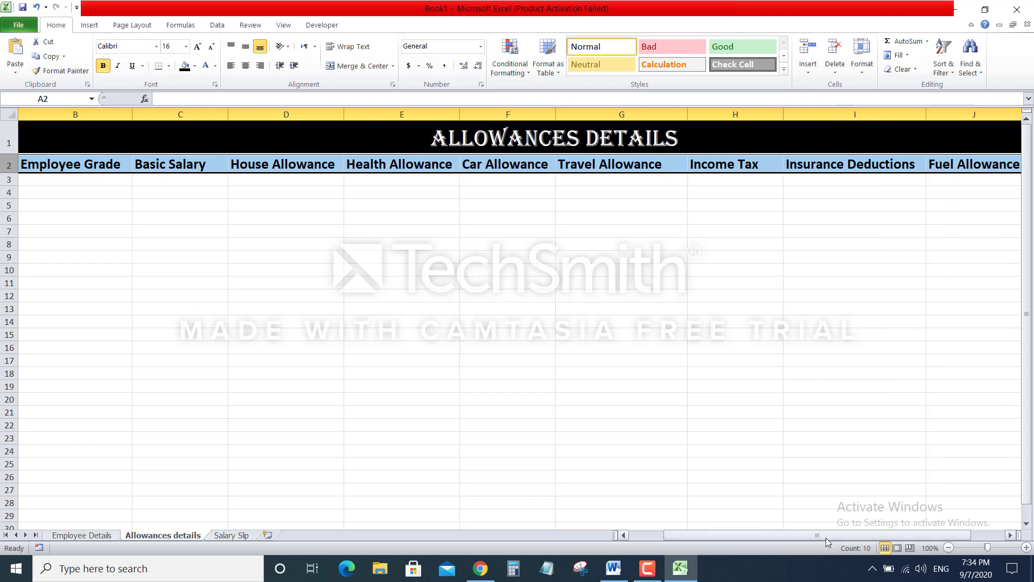
pyautogui.moveTo(828, 541); pyautogui.dragTo(833, 540)
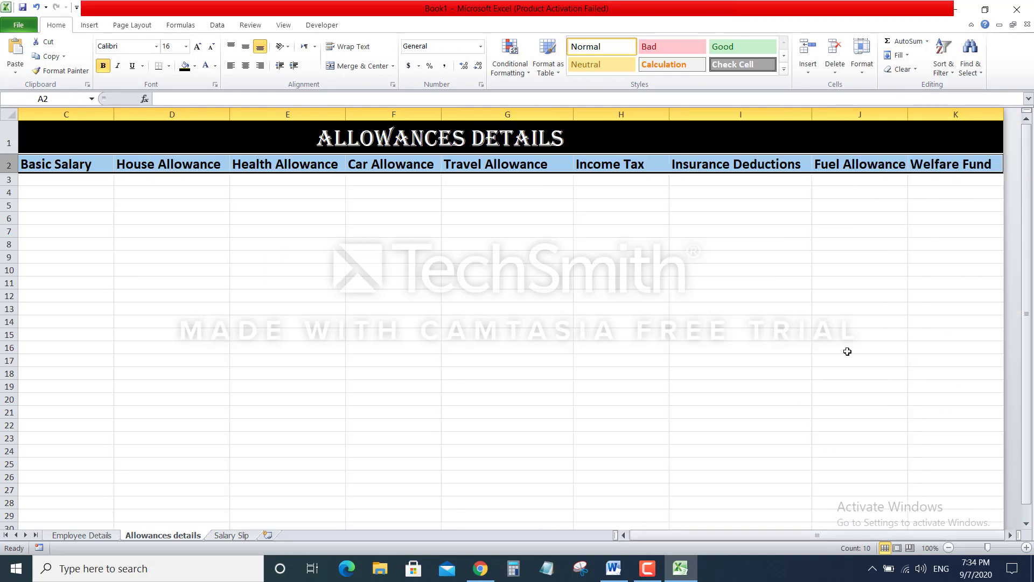
pyautogui.moveTo(908, 112); pyautogui.dragTo(915, 113)
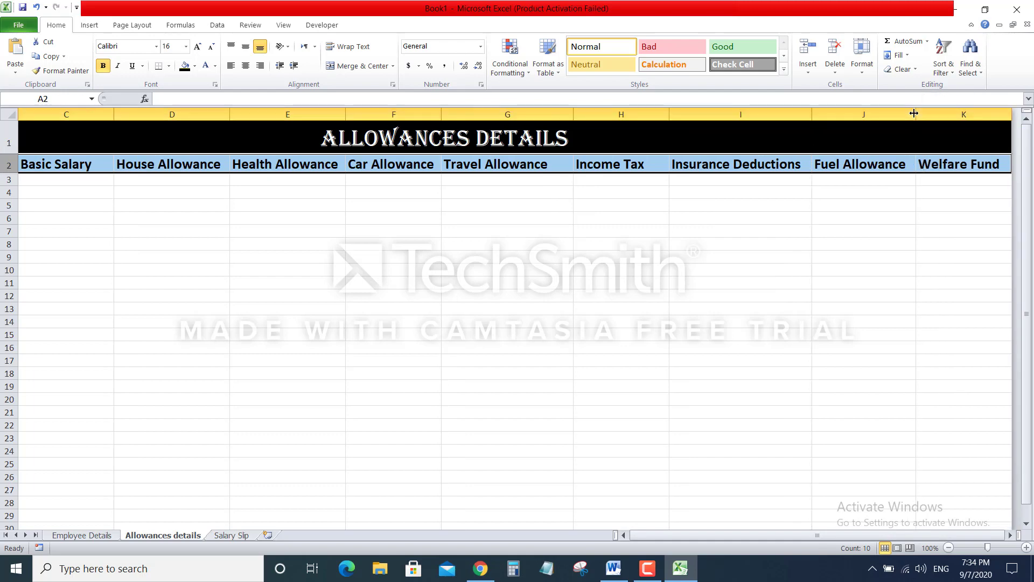
pyautogui.click(876, 389)
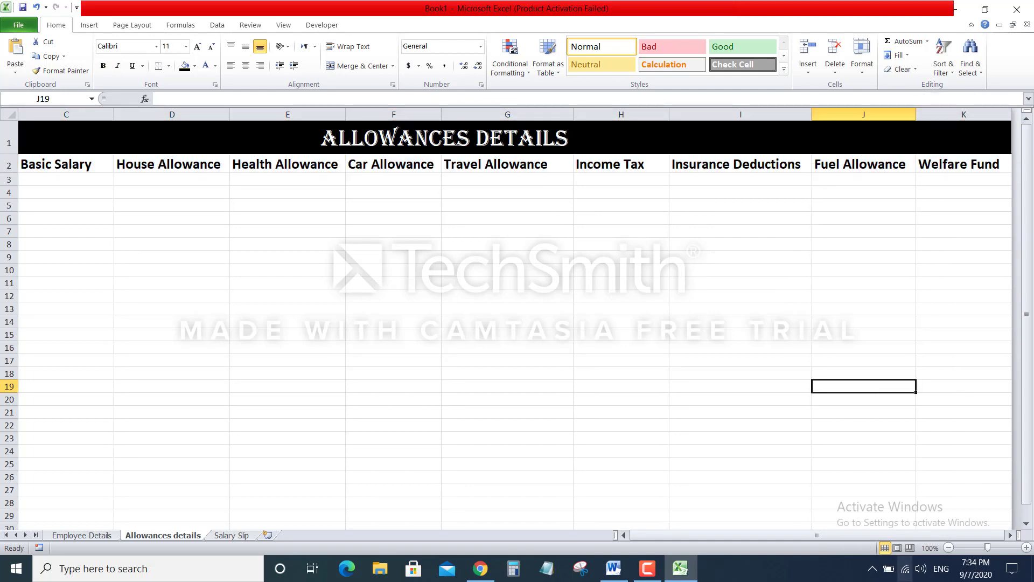
# Zoom out so Welfare Fund fits, then switch to the Salary Slip sheet
pyautogui.click(948, 547)
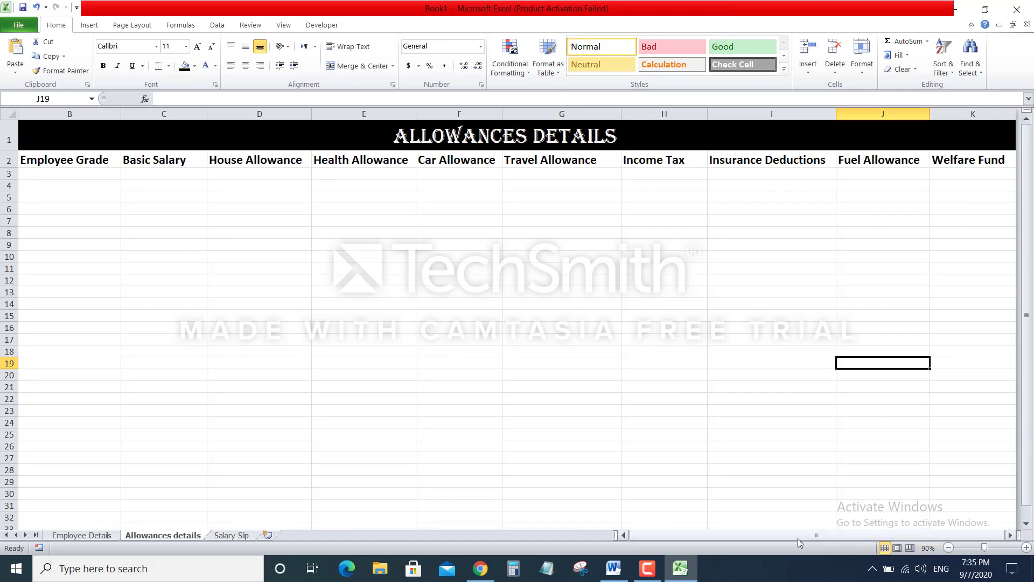
pyautogui.moveTo(789, 533); pyautogui.dragTo(729, 537)
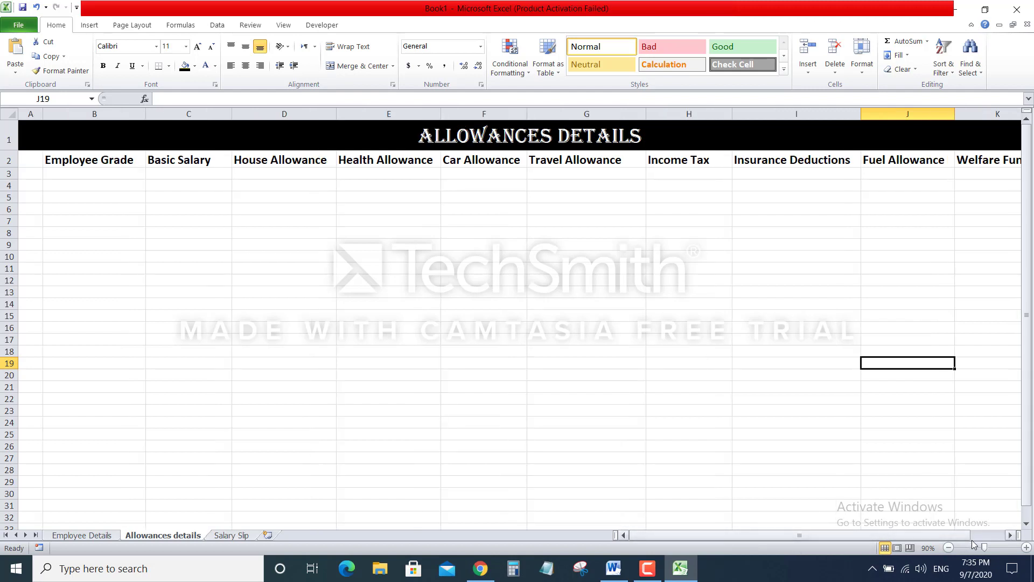
pyautogui.moveTo(984, 549); pyautogui.dragTo(922, 539)
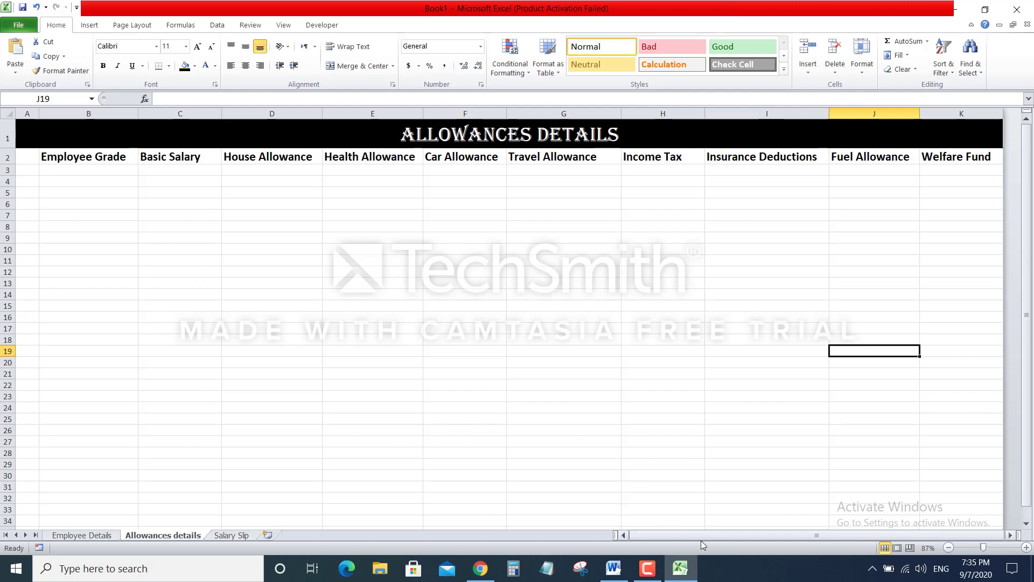
pyautogui.click(648, 567)
pyautogui.click(224, 536)
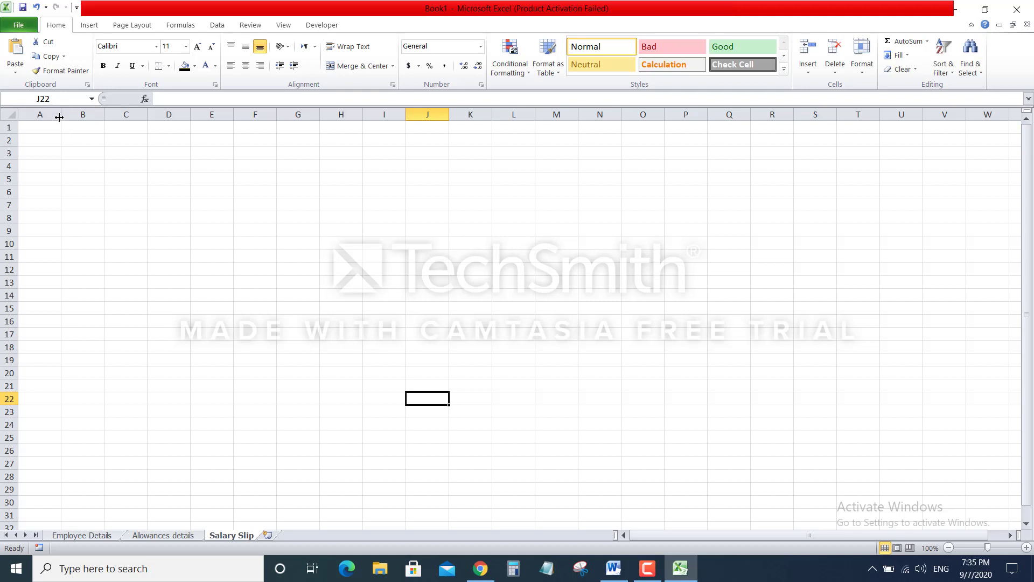
# Widen Salary Slip columns A–D to one equal, larger width, then select A1:D4
pyautogui.moveTo(60, 113); pyautogui.dragTo(99, 115)
pyautogui.press('Escape')
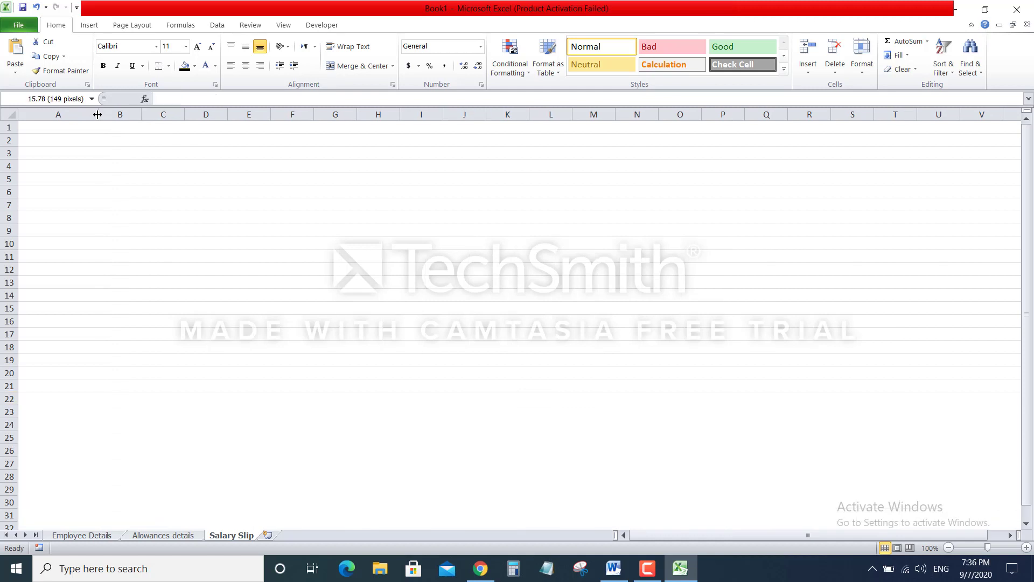
pyautogui.hotkey('ctrl', 'z')
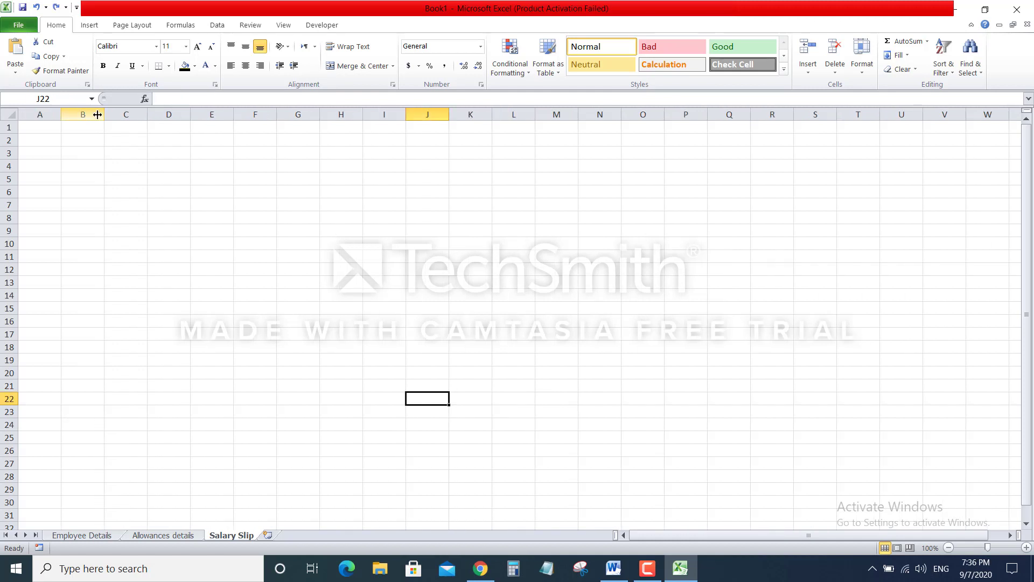
pyautogui.moveTo(46, 109); pyautogui.dragTo(176, 118)
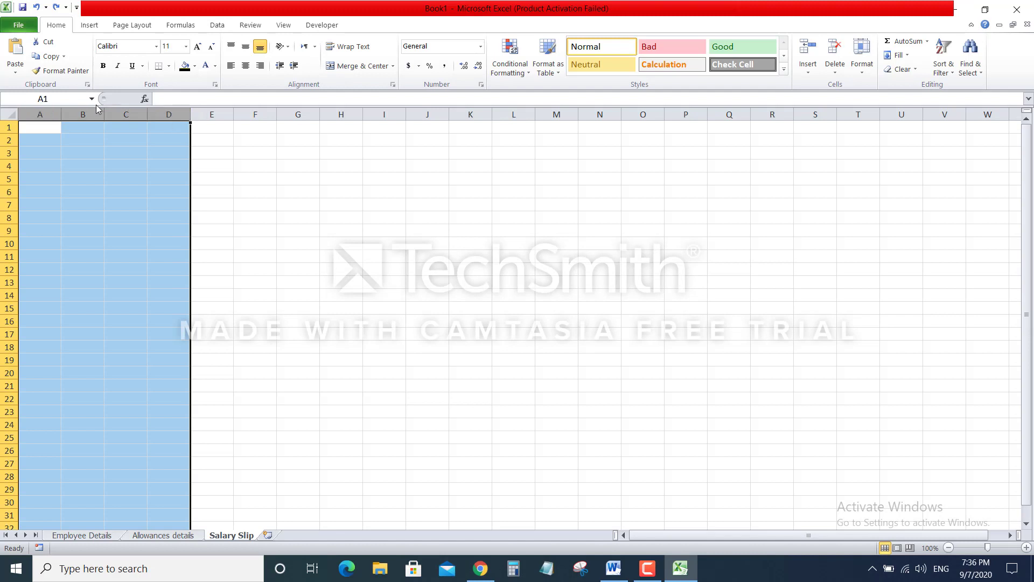
pyautogui.moveTo(104, 113); pyautogui.dragTo(158, 111)
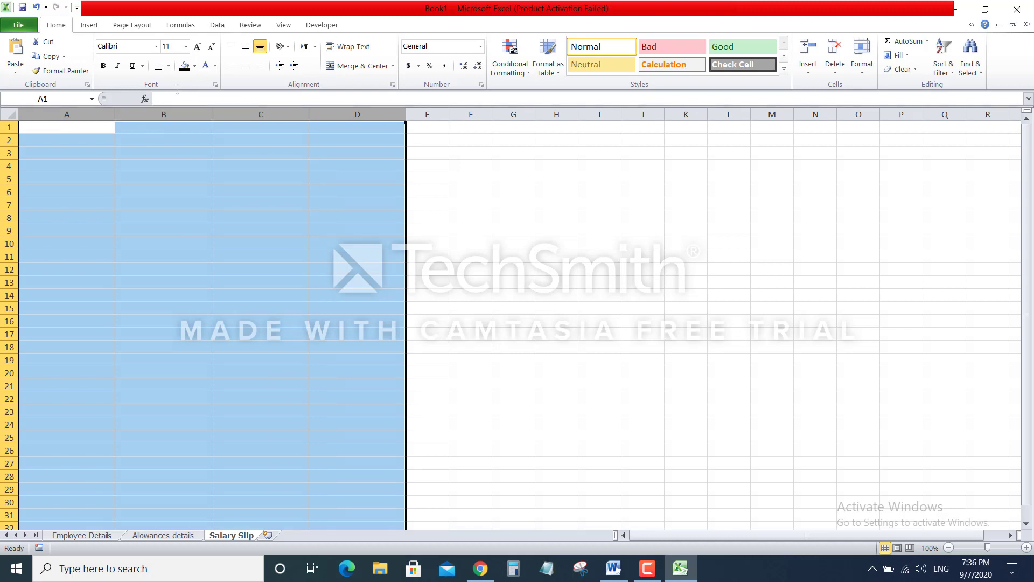
pyautogui.click(135, 26)
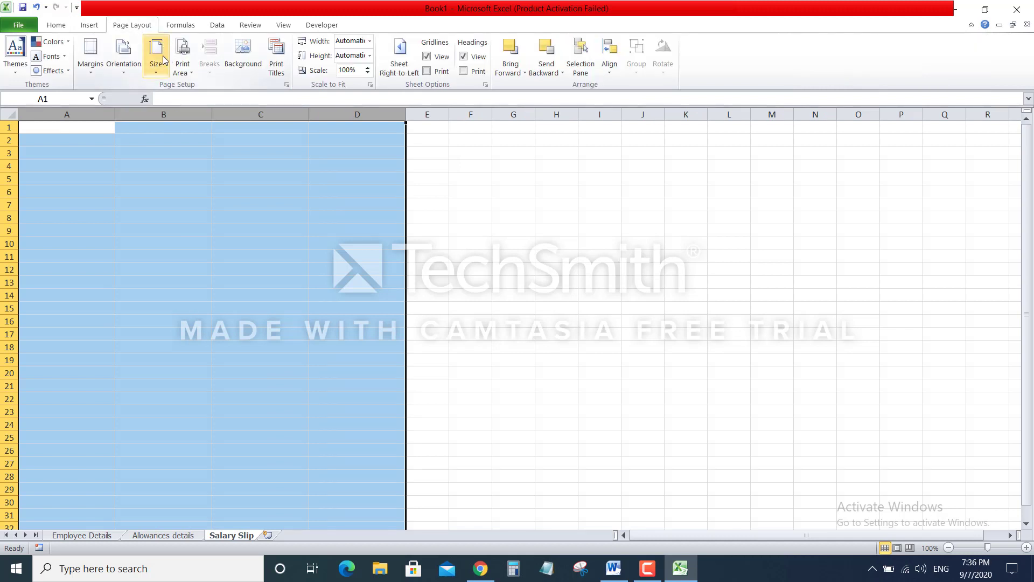
pyautogui.click(486, 183)
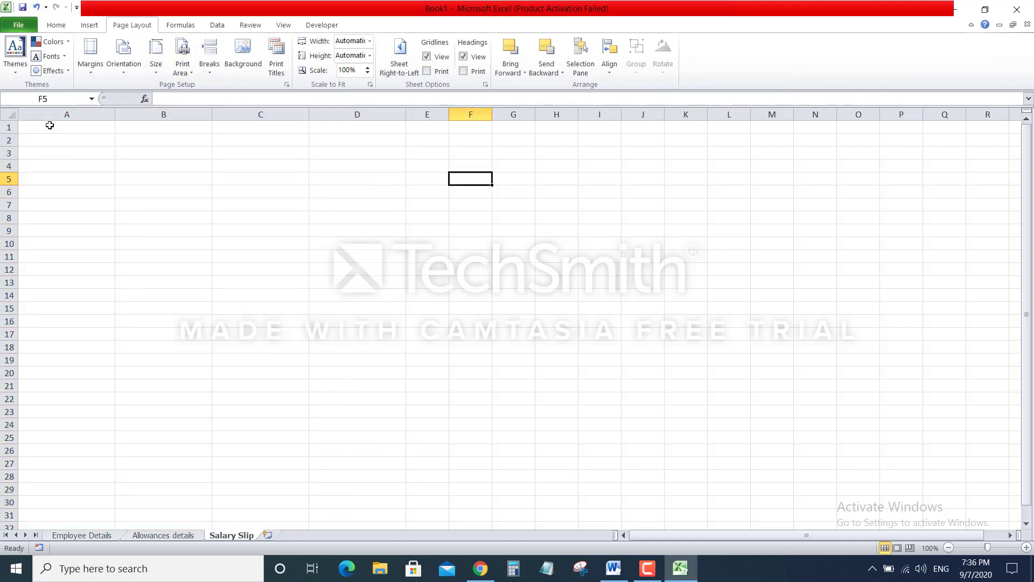
pyautogui.moveTo(47, 127); pyautogui.dragTo(345, 163)
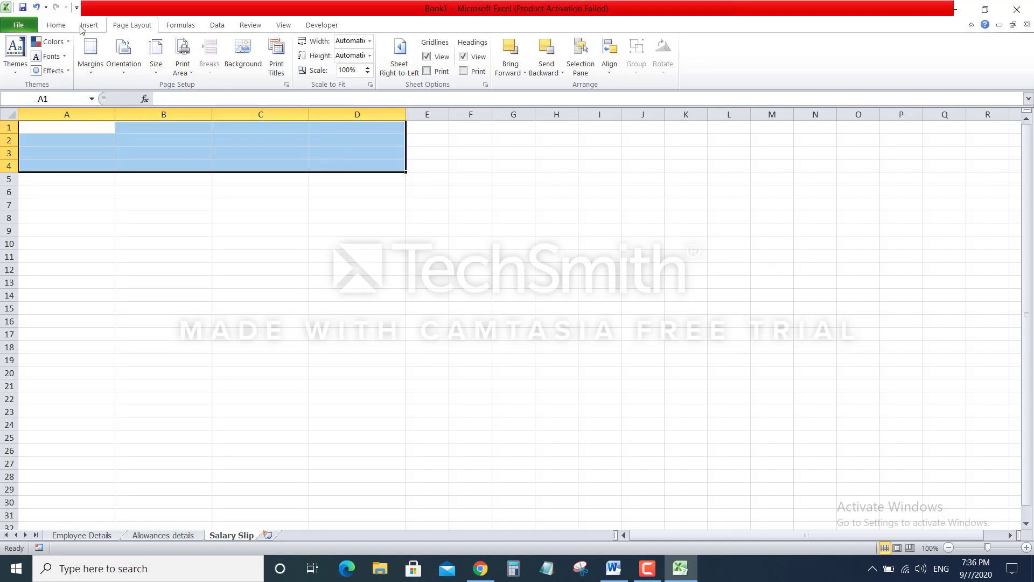
# Merge and centre A1:D4 and type the title 'AZ Textiles Industries'
pyautogui.click(52, 28)
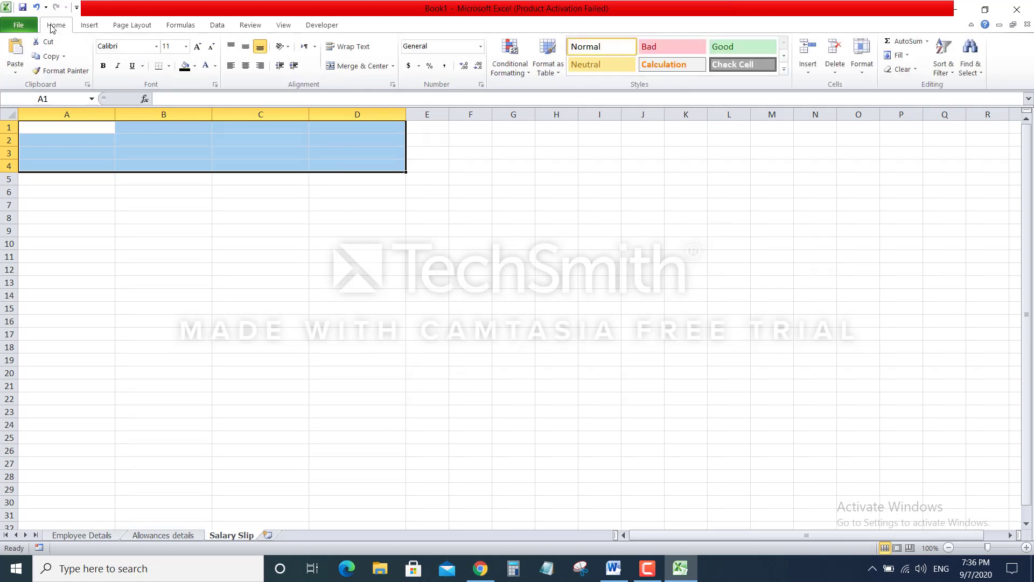
pyautogui.click(349, 66)
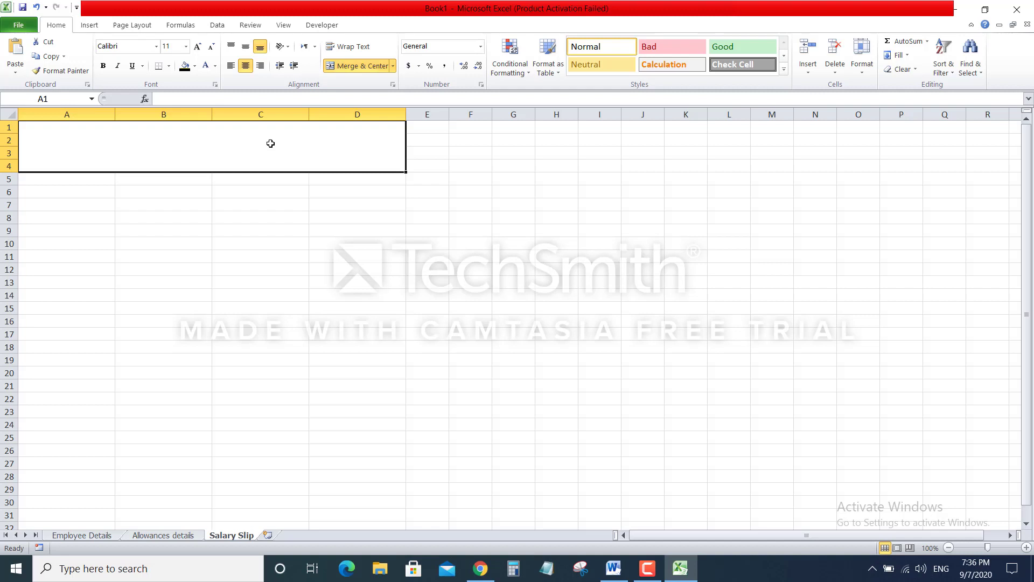
pyautogui.write('Az')
pyautogui.press('BackSpace')
pyautogui.write('Z')
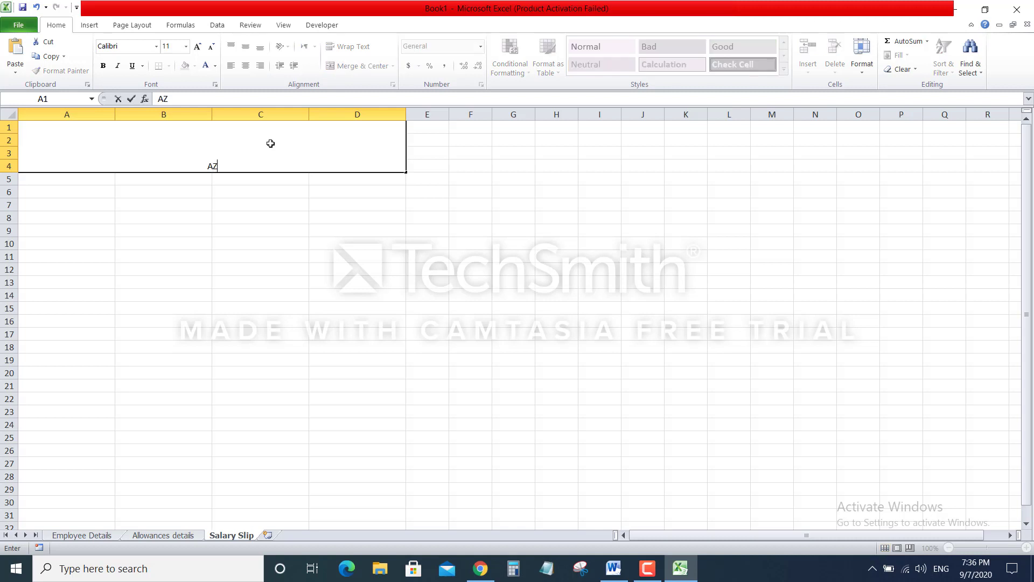
pyautogui.write(' Tezts')
pyautogui.press('BackSpace')
pyautogui.write('iles Industrie')
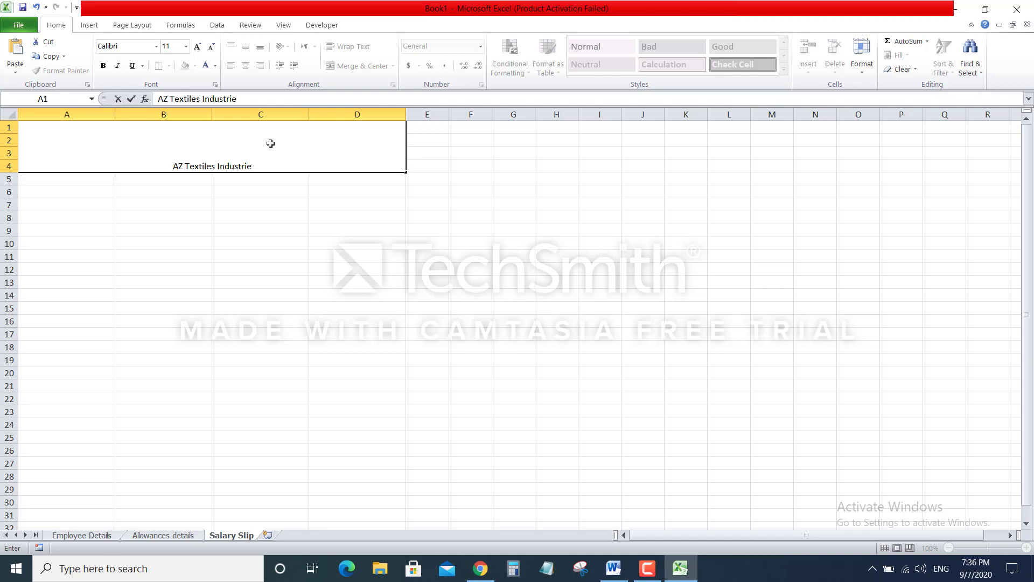
pyautogui.write('s')
# Middle-align the AZ Textiles Industries title and enlarge its font size
pyautogui.click(507, 191)
pyautogui.click(291, 147)
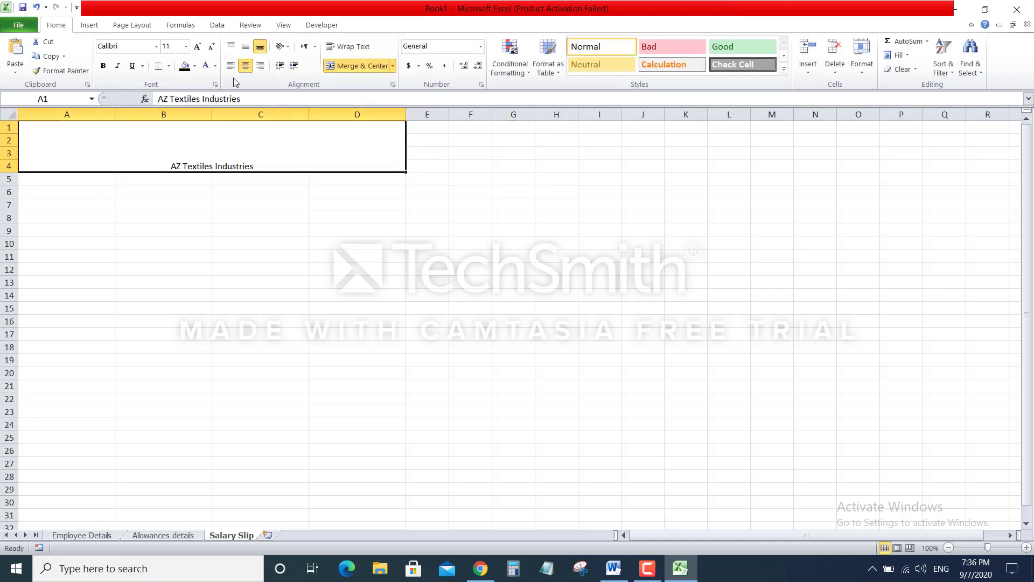
pyautogui.click(246, 47)
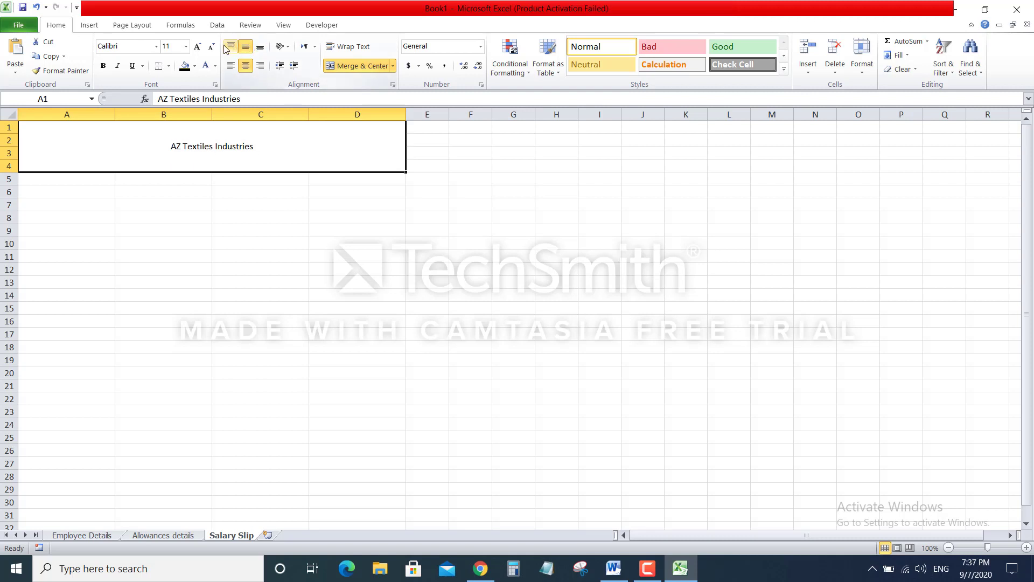
pyautogui.click(198, 47)
pyautogui.click(198, 47)
pyautogui.click(198, 48)
pyautogui.click(199, 47)
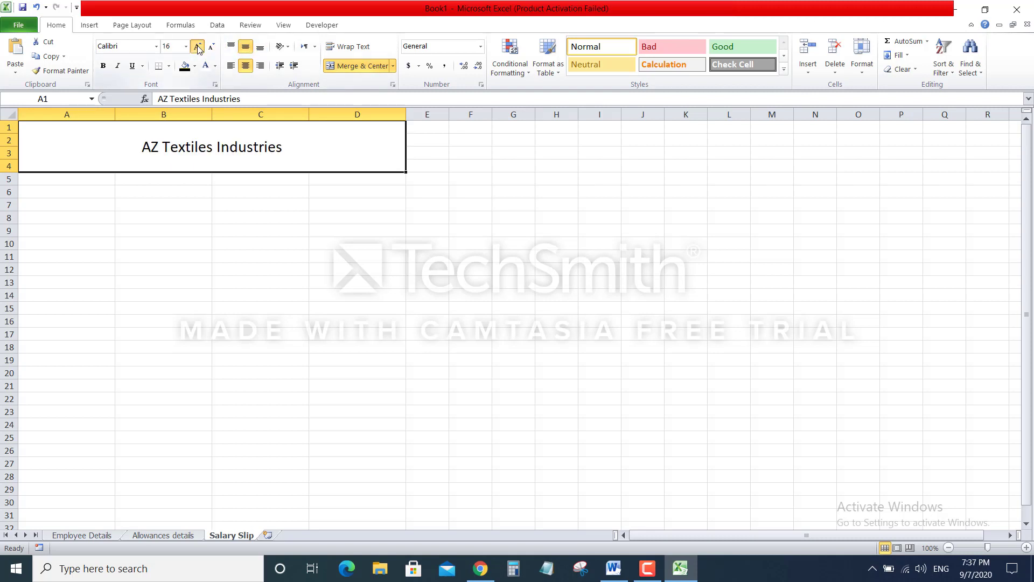
pyautogui.click(199, 47)
pyautogui.click(198, 47)
pyautogui.click(198, 48)
pyautogui.click(198, 47)
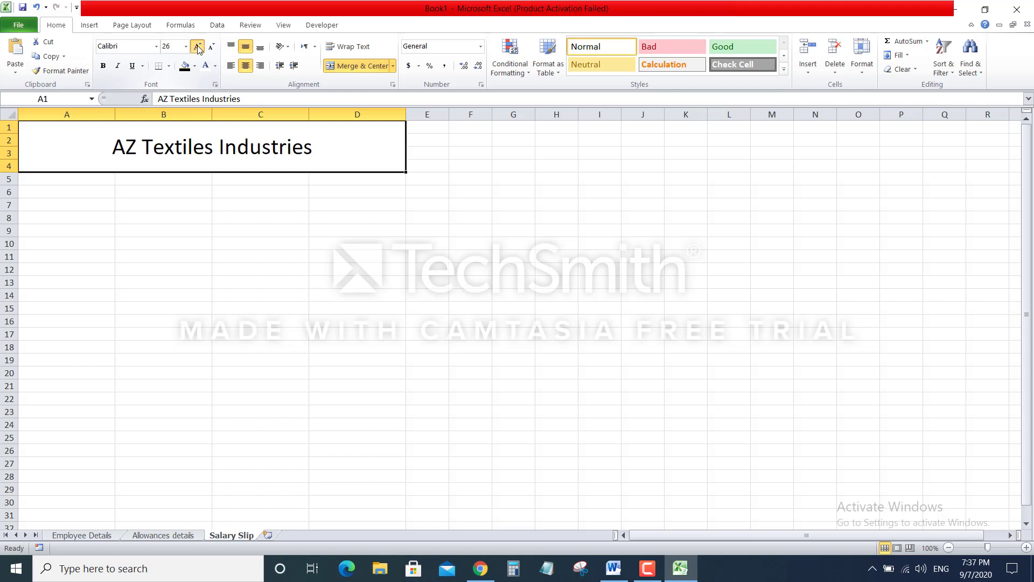
pyautogui.click(198, 47)
pyautogui.click(198, 47)
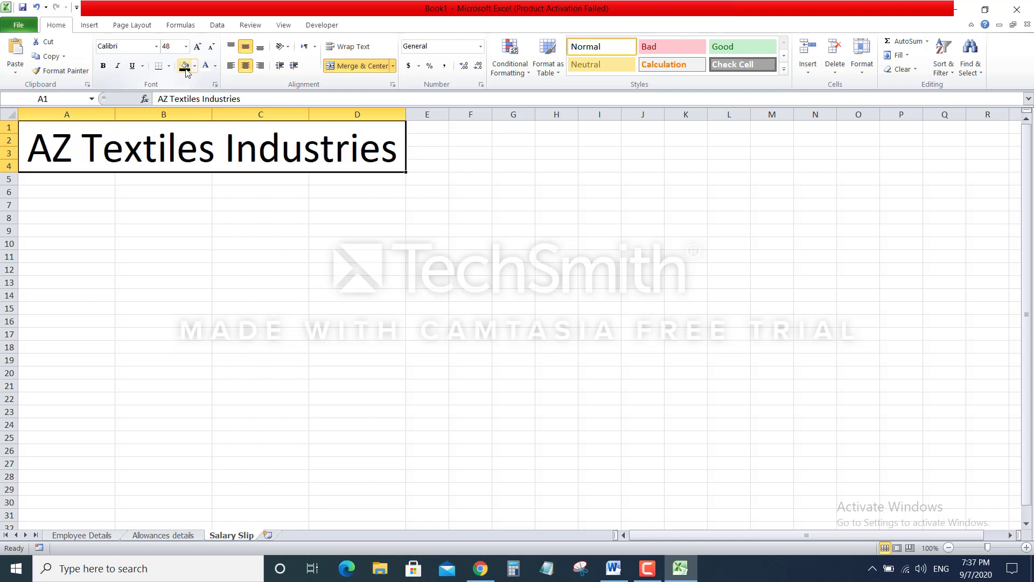
# Style the title white Algerian on black fill, reduced to 36 points
pyautogui.click(183, 66)
pyautogui.click(206, 68)
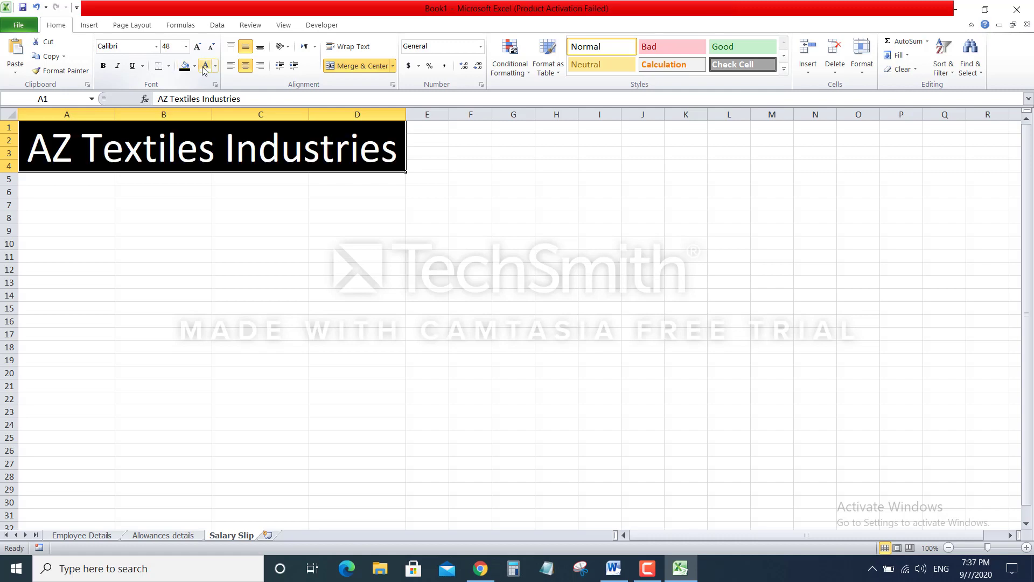
pyautogui.click(156, 48)
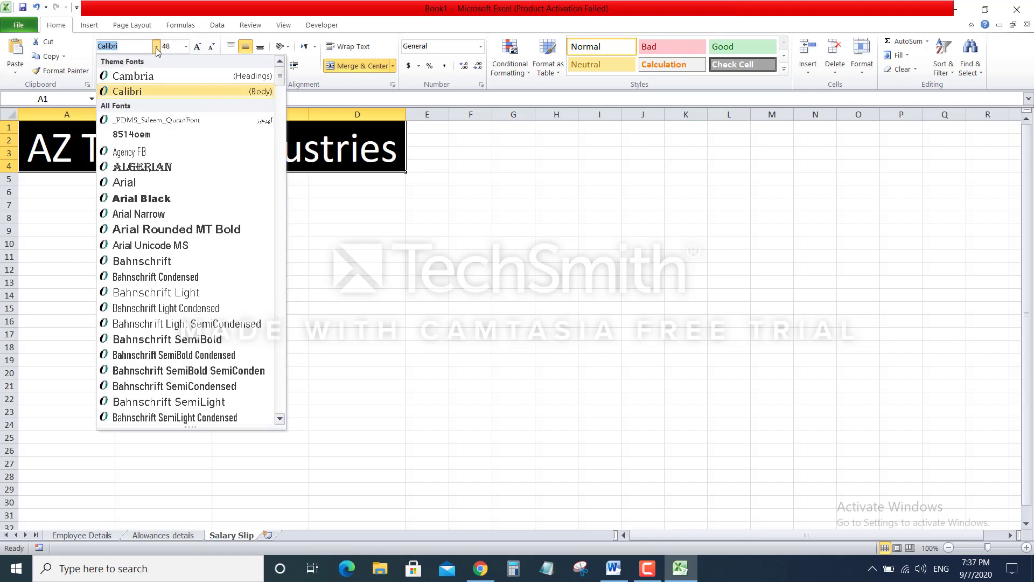
pyautogui.click(172, 167)
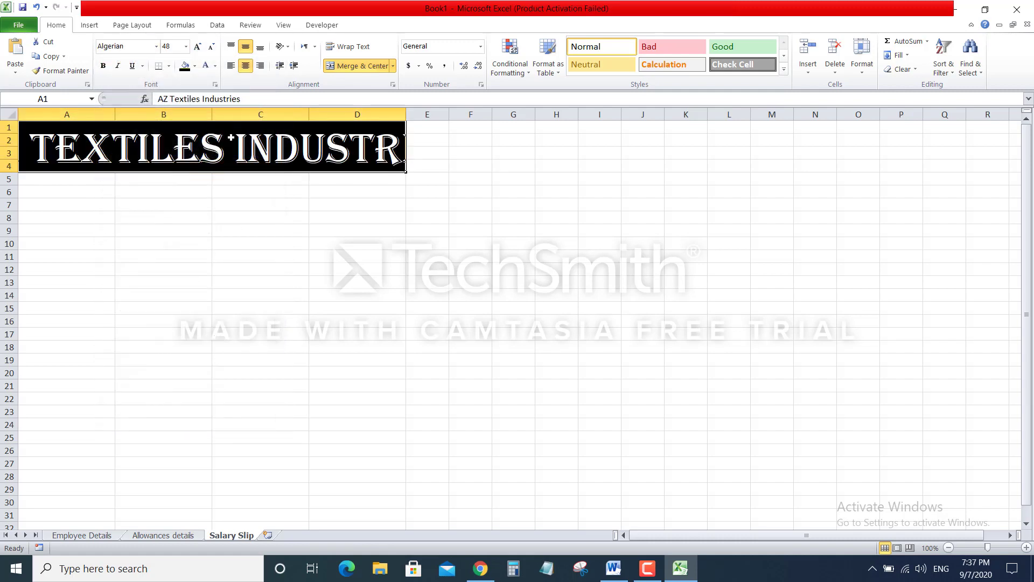
pyautogui.click(211, 46)
pyautogui.click(212, 46)
pyautogui.click(212, 47)
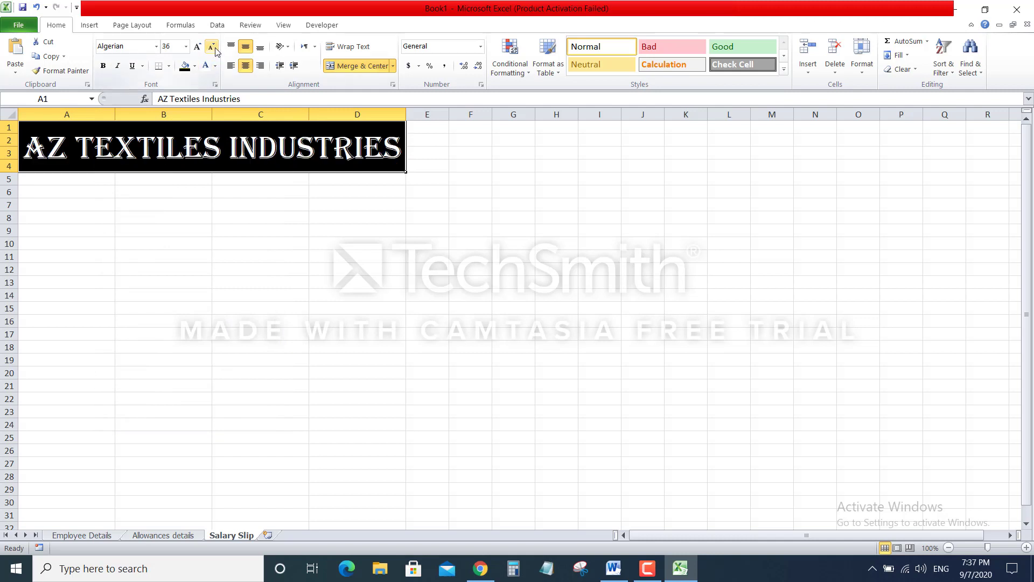
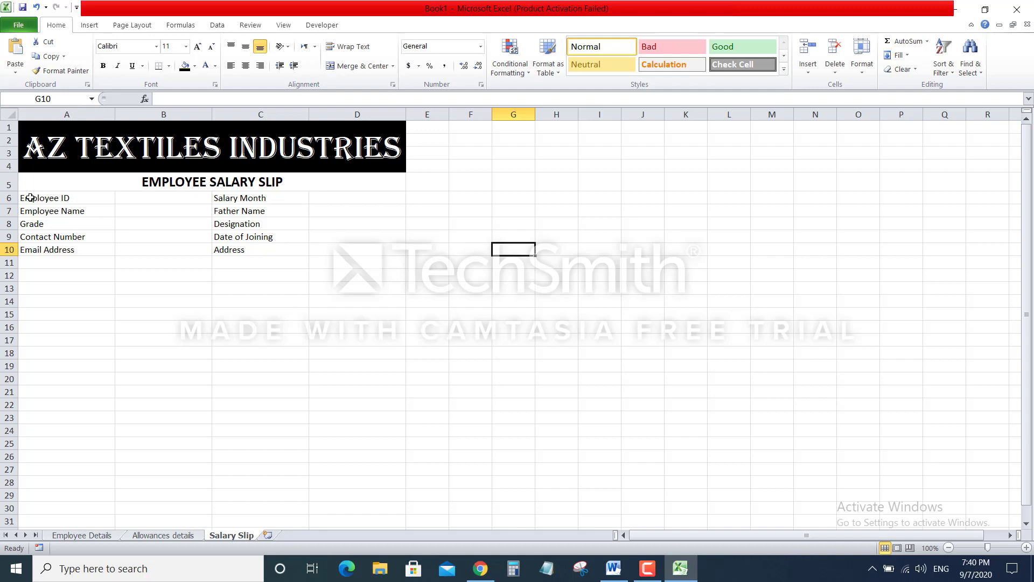
# Format the Employee ID to Address labels in A6:D10 as 14-point bold, left-aligned and vertically centred
pyautogui.moveTo(30, 198); pyautogui.dragTo(326, 245)
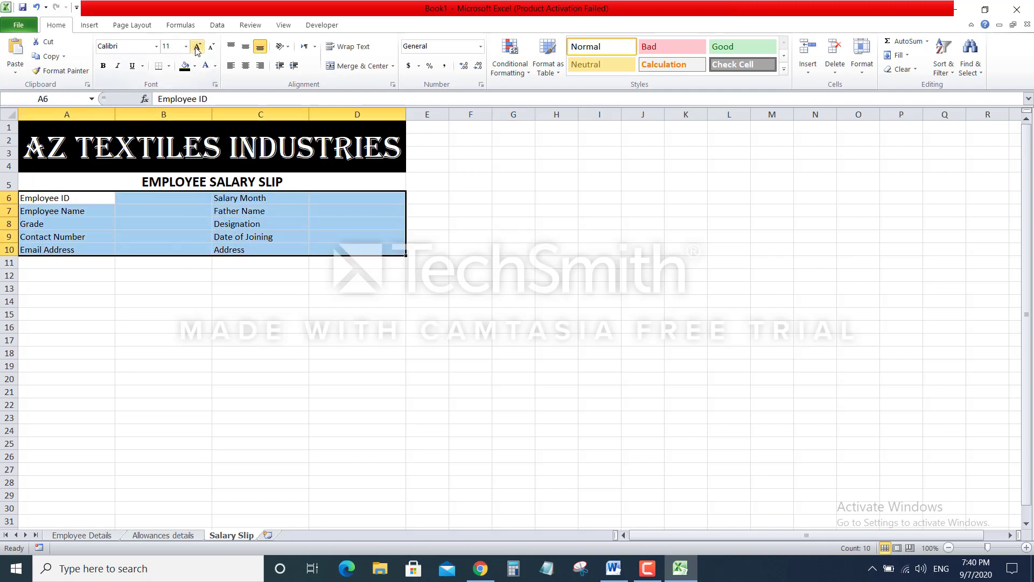
pyautogui.click(197, 48)
pyautogui.click(197, 48)
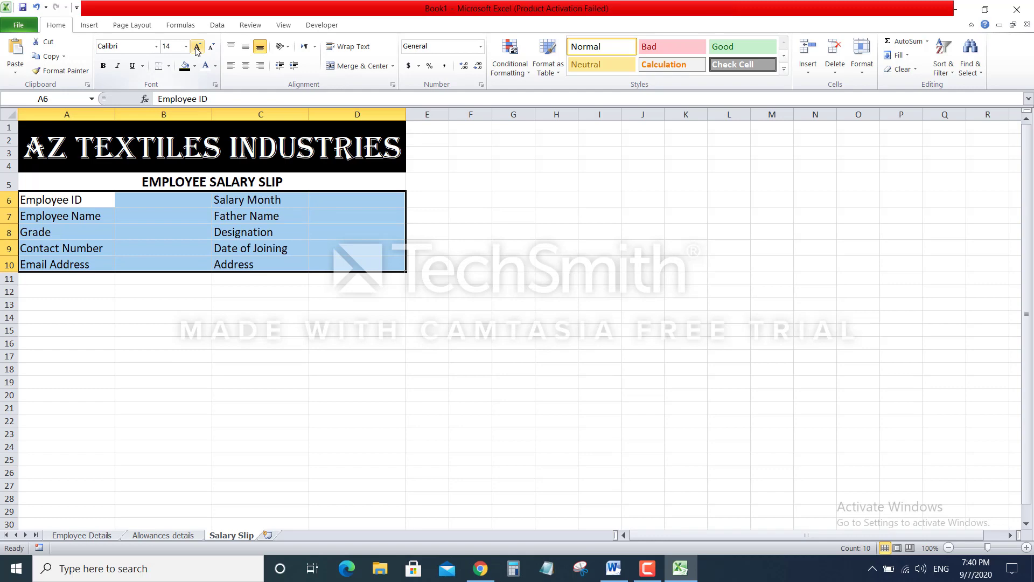
pyautogui.click(103, 66)
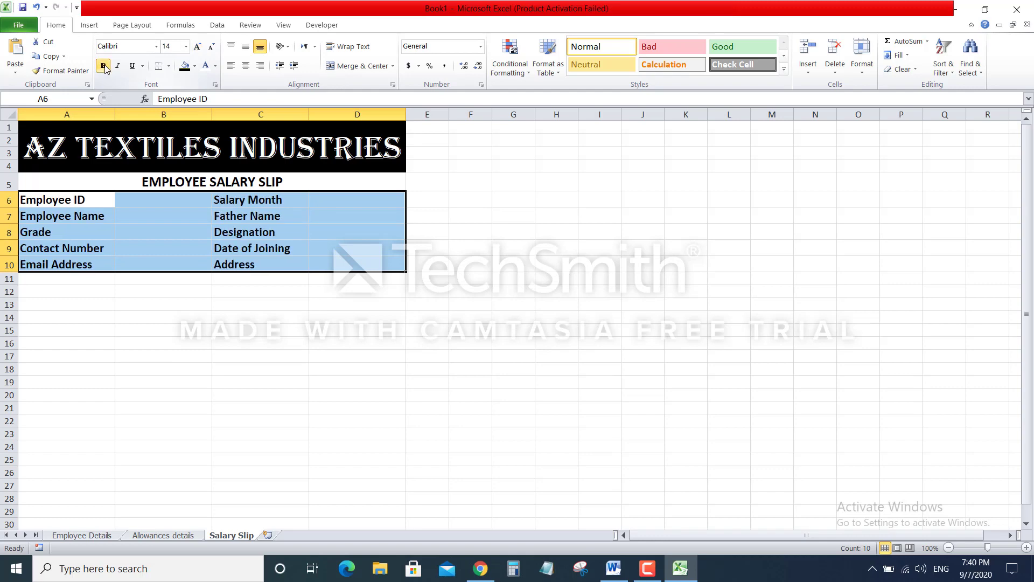
pyautogui.click(246, 64)
pyautogui.click(232, 65)
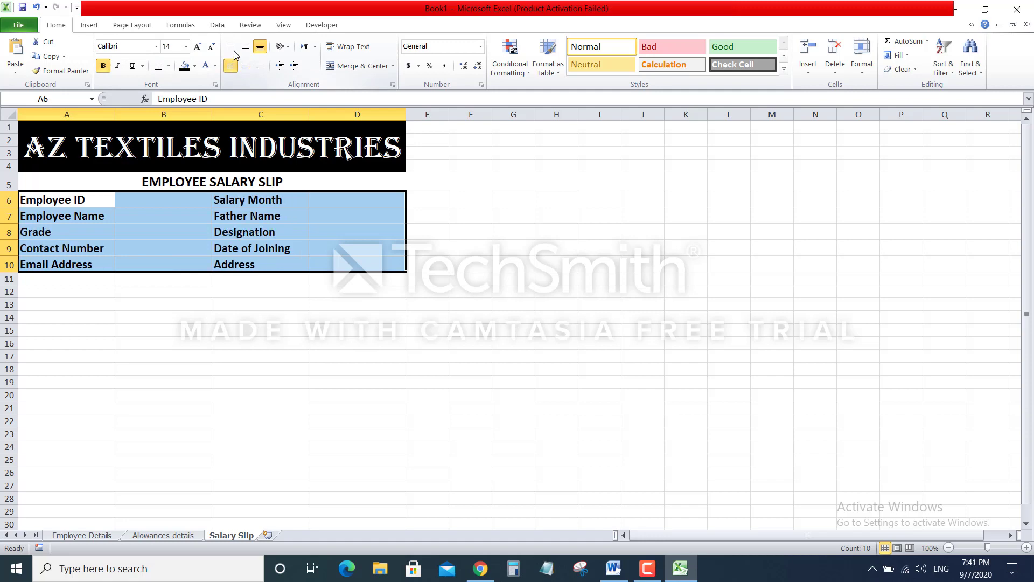
pyautogui.click(246, 47)
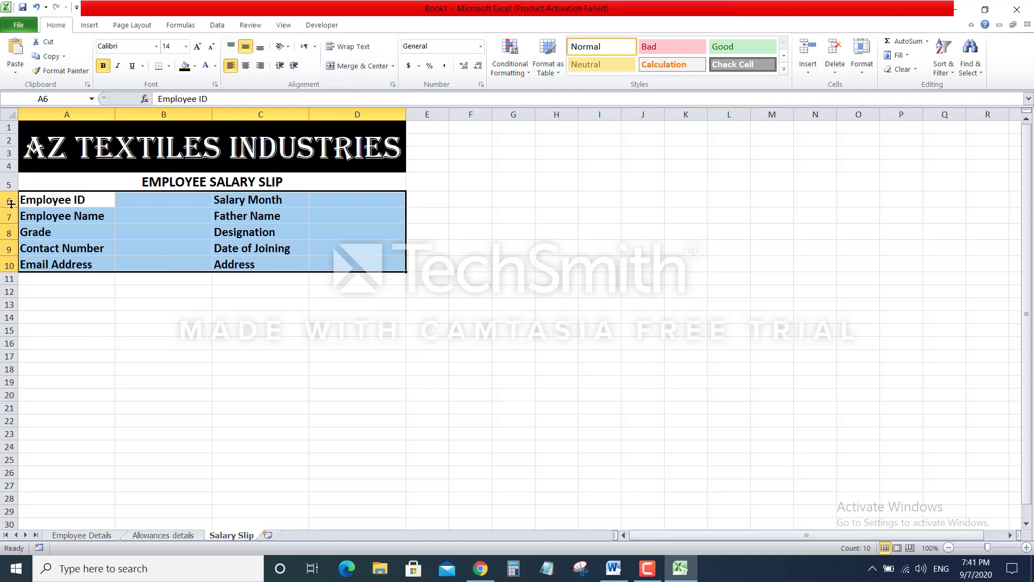
# Increase the heights of rows 6, 7 and 9 to space out the employee field labels
pyautogui.moveTo(11, 206); pyautogui.dragTo(10, 214)
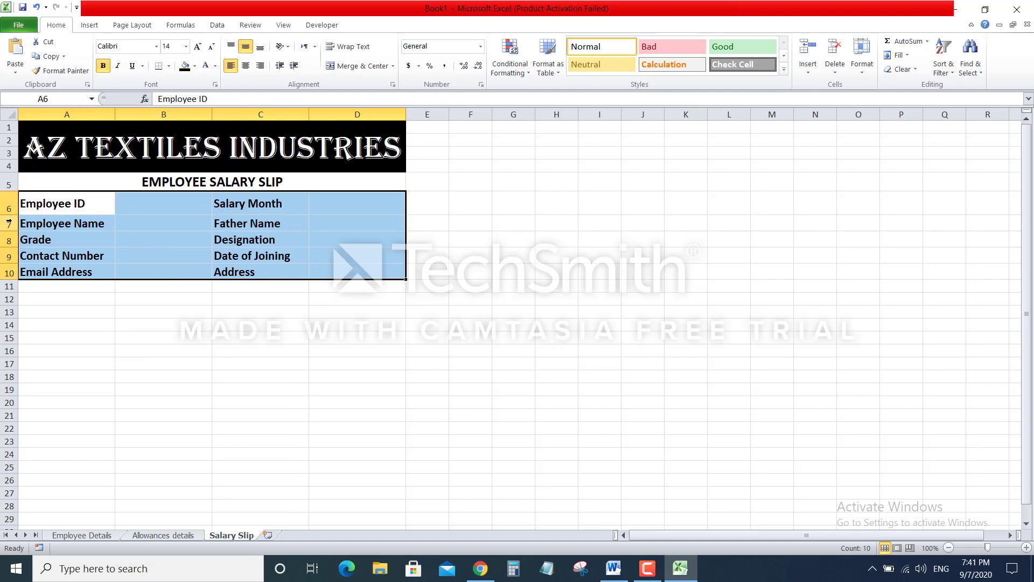
pyautogui.moveTo(10, 234)
pyautogui.mouseDown()
pyautogui.moveTo(10, 260)
pyautogui.moveTo(11, 242)
pyautogui.mouseUp()
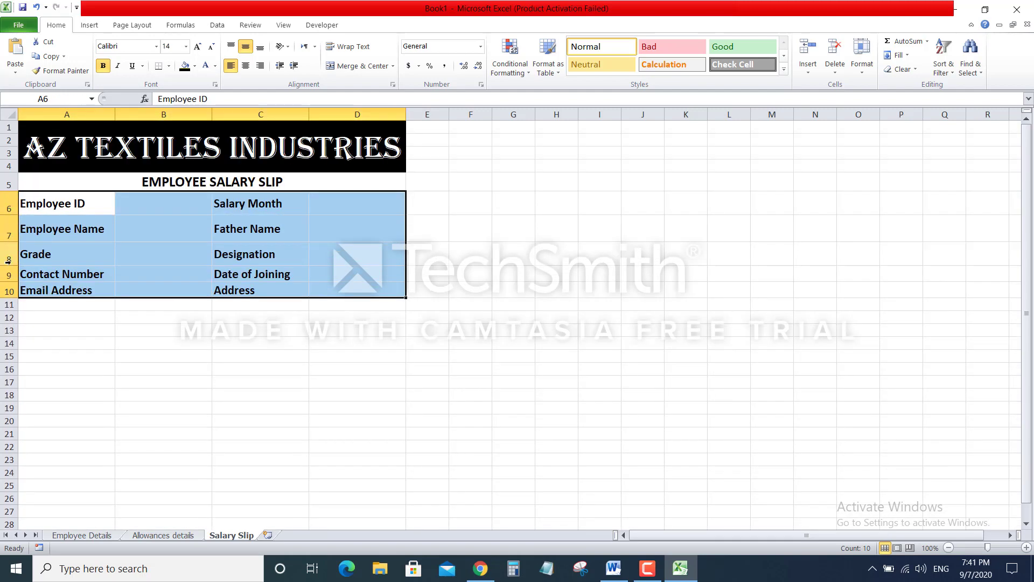
pyautogui.moveTo(11, 281); pyautogui.dragTo(12, 318)
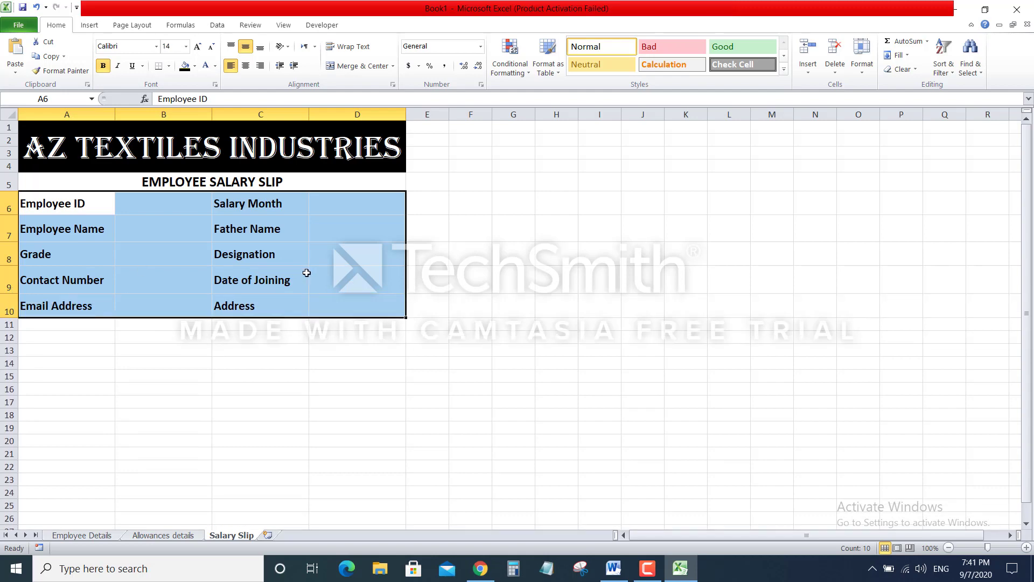
pyautogui.click(515, 276)
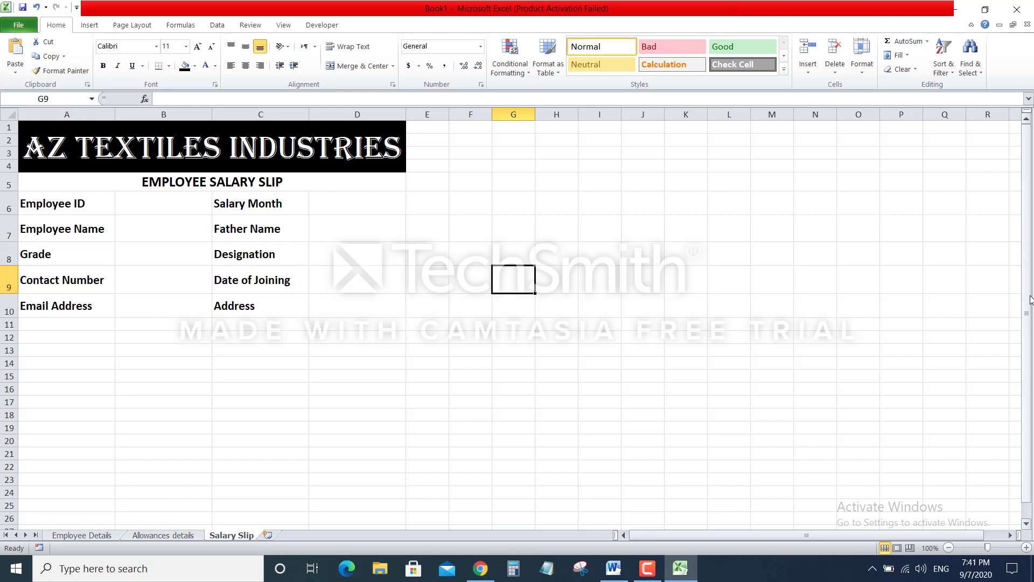
# Merge and centre A11:B11 and enter the heading 'Contents'
pyautogui.moveTo(1028, 322); pyautogui.dragTo(1029, 328)
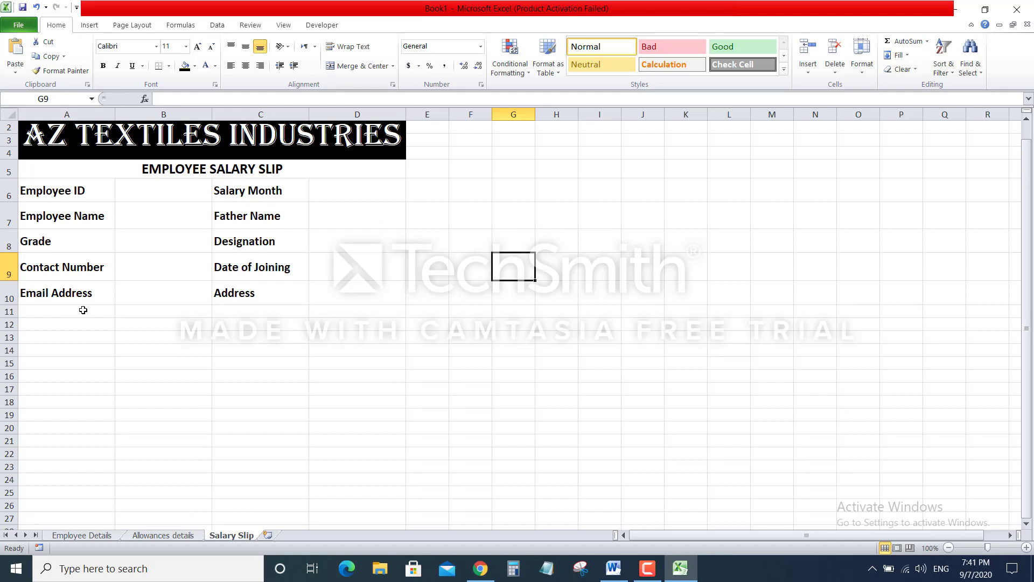
pyautogui.moveTo(83, 312); pyautogui.dragTo(139, 312)
pyautogui.click(368, 67)
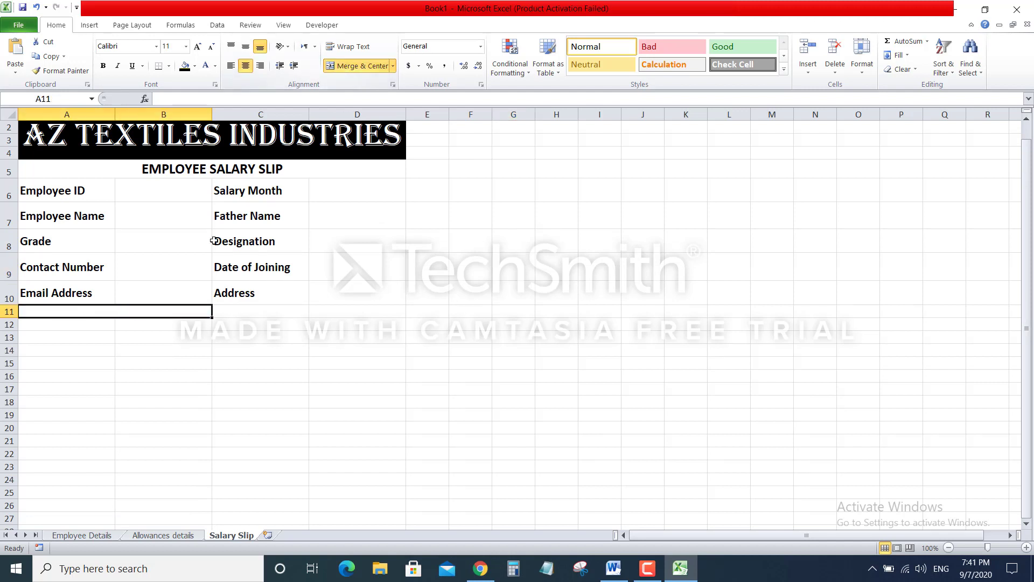
pyautogui.write('Contents')
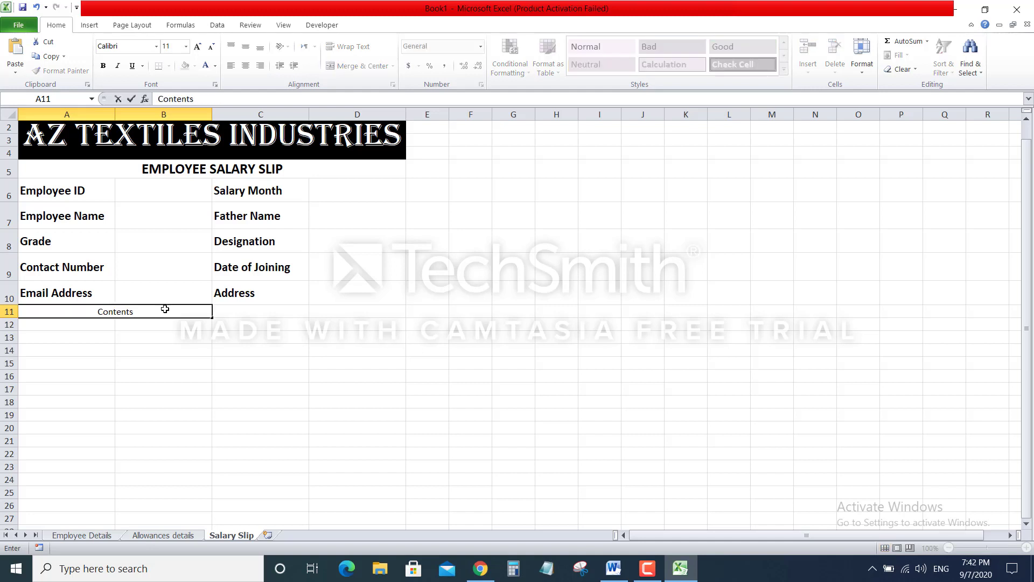
pyautogui.click(291, 446)
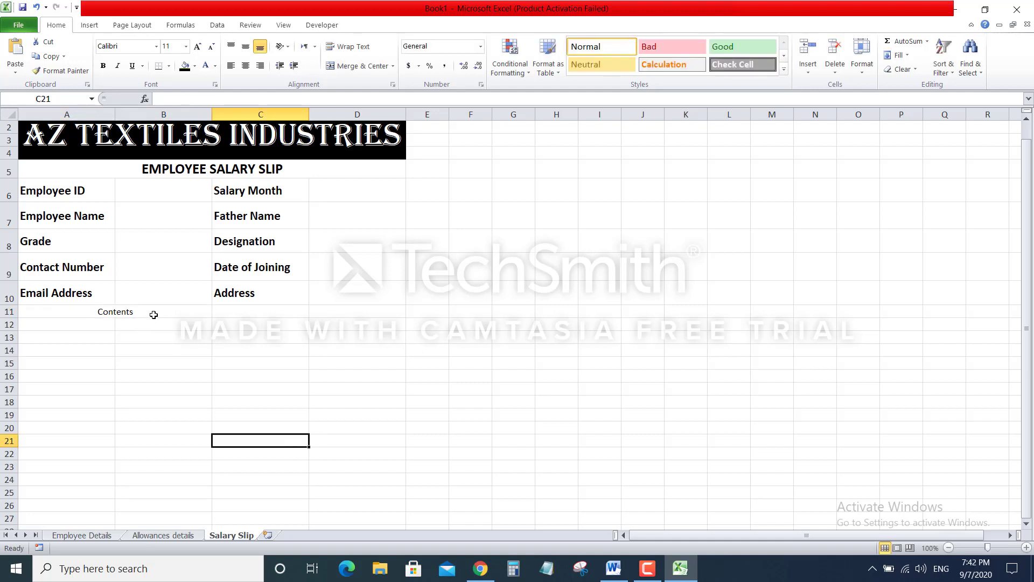
# Make the Contents heading middle-aligned, bold and 16-point
pyautogui.click(153, 313)
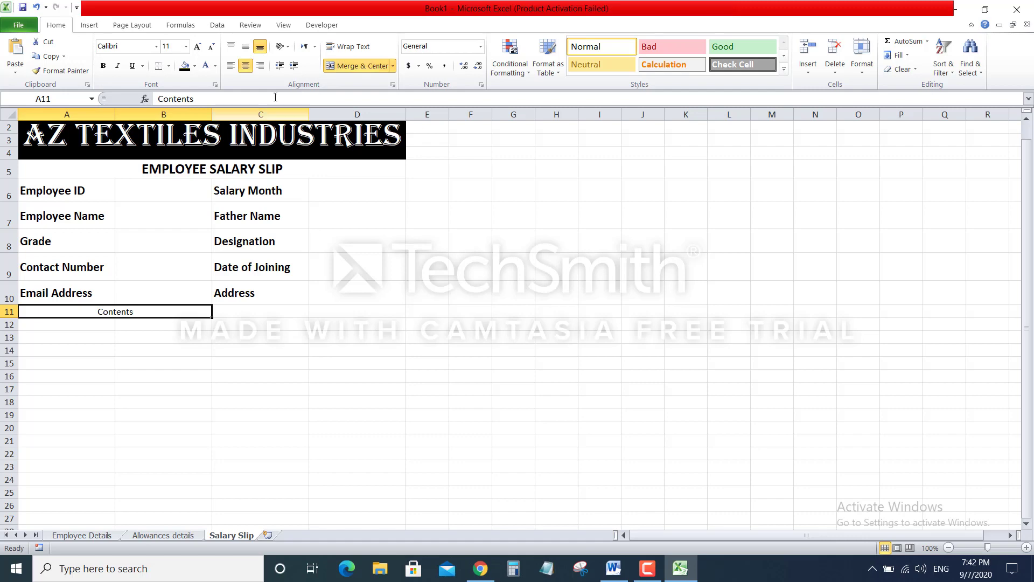
pyautogui.click(245, 46)
pyautogui.click(198, 47)
pyautogui.click(198, 46)
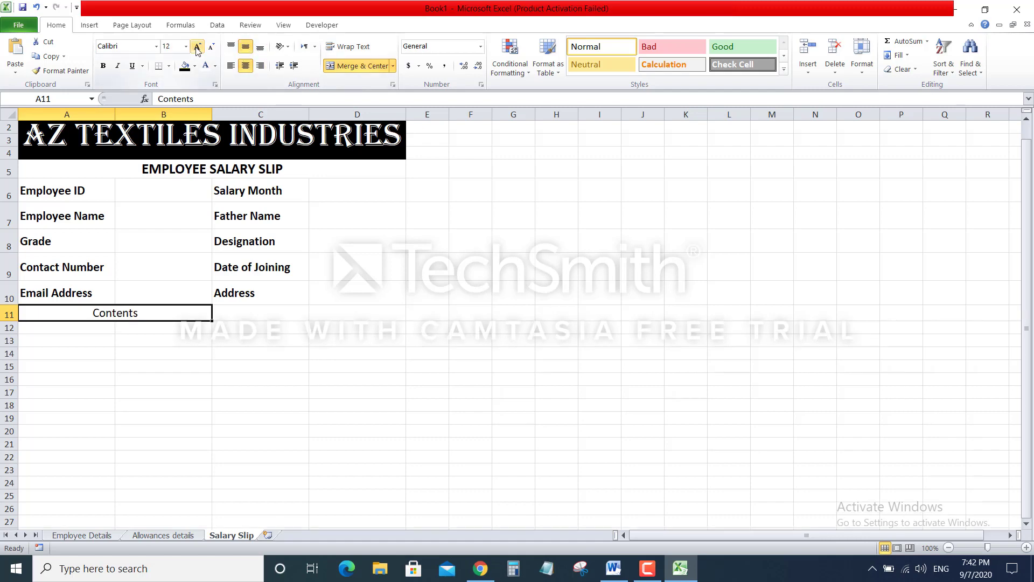
pyautogui.click(198, 47)
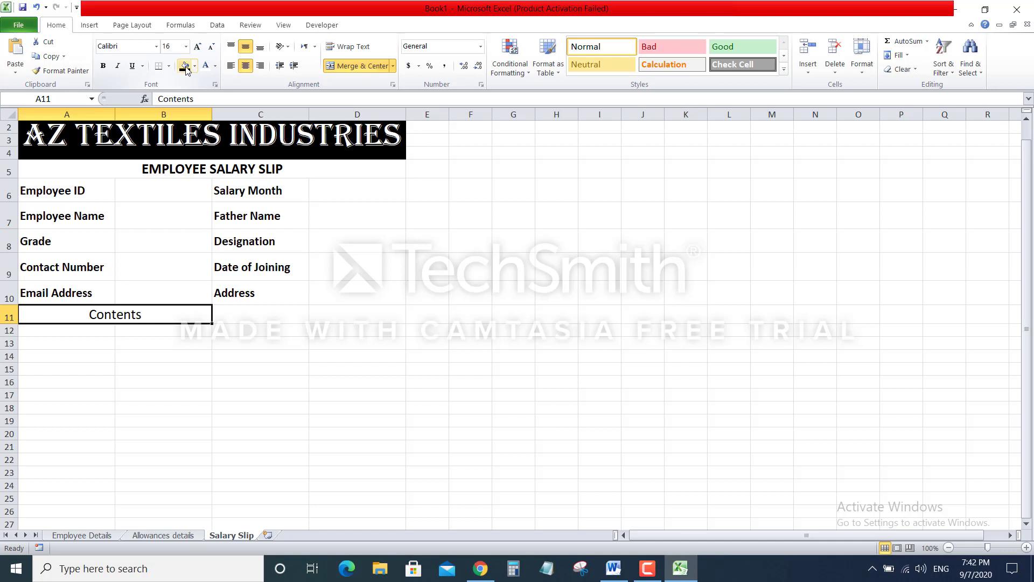
pyautogui.click(103, 66)
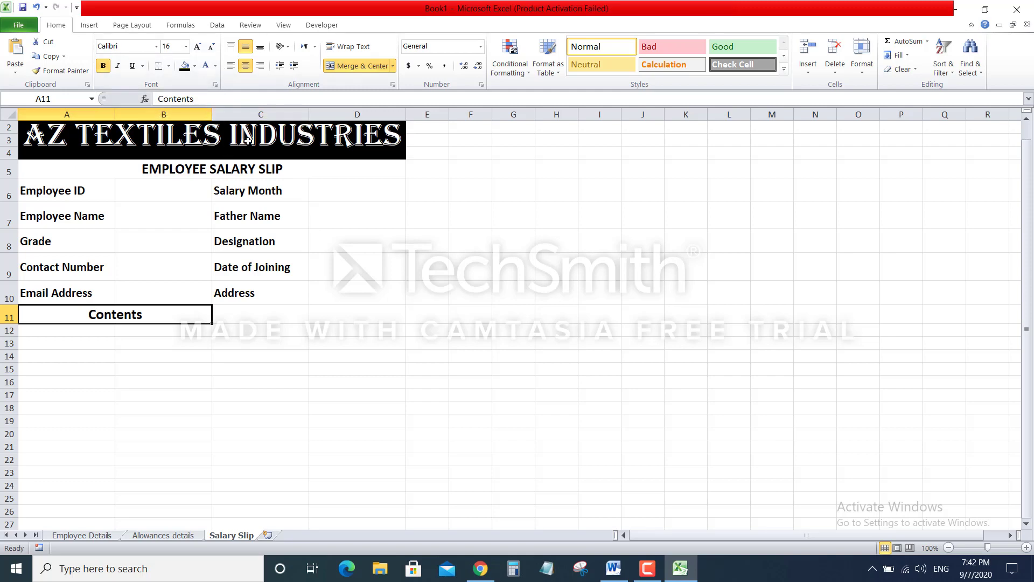
pyautogui.click(296, 314)
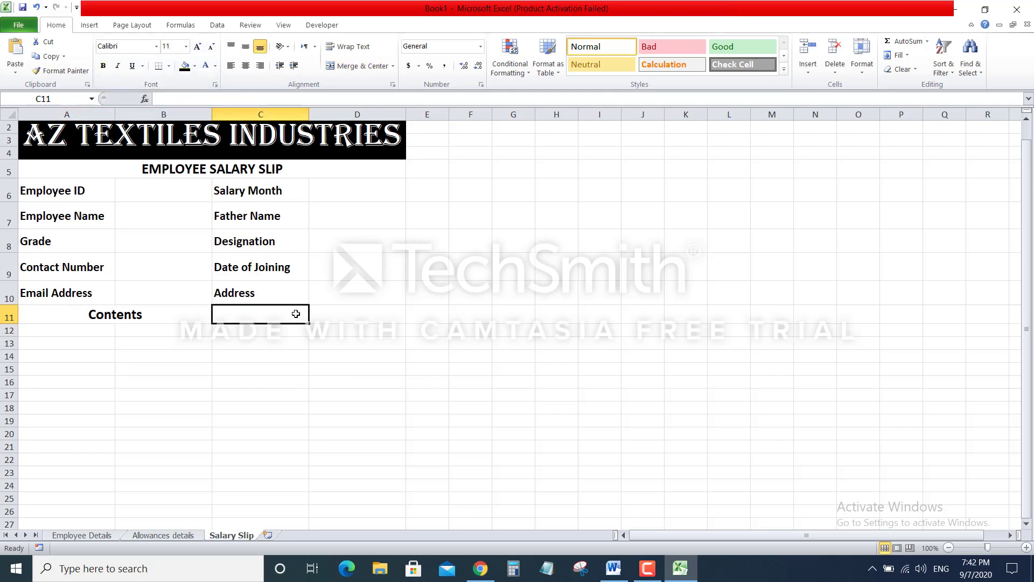
# Enter the headers 'By Ratio(%)' in C11 and 'Amount in Rupees' in D11
pyautogui.write('B')
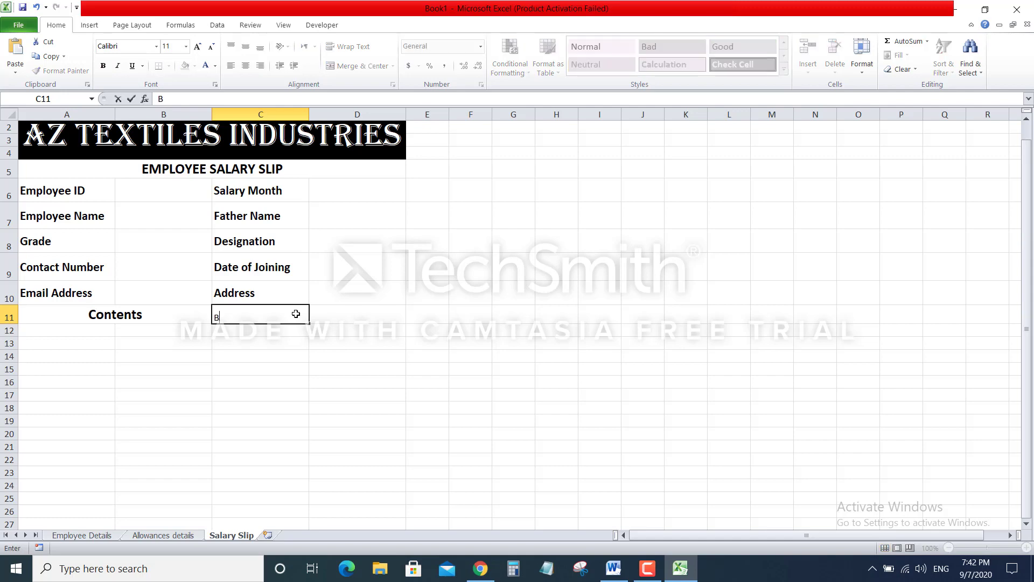
pyautogui.write('y Ratio(%')
pyautogui.click(359, 315)
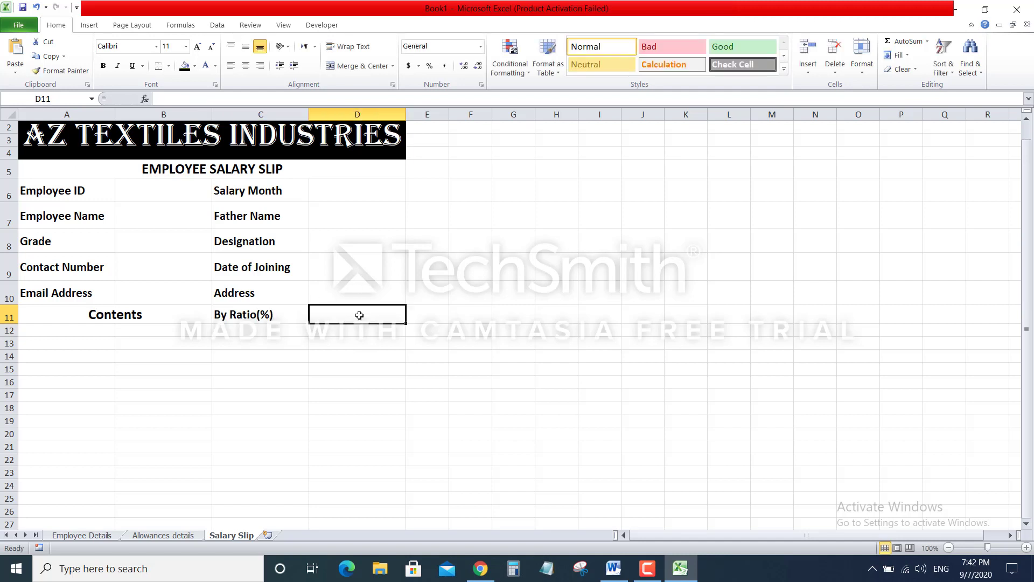
pyautogui.write('Amount in')
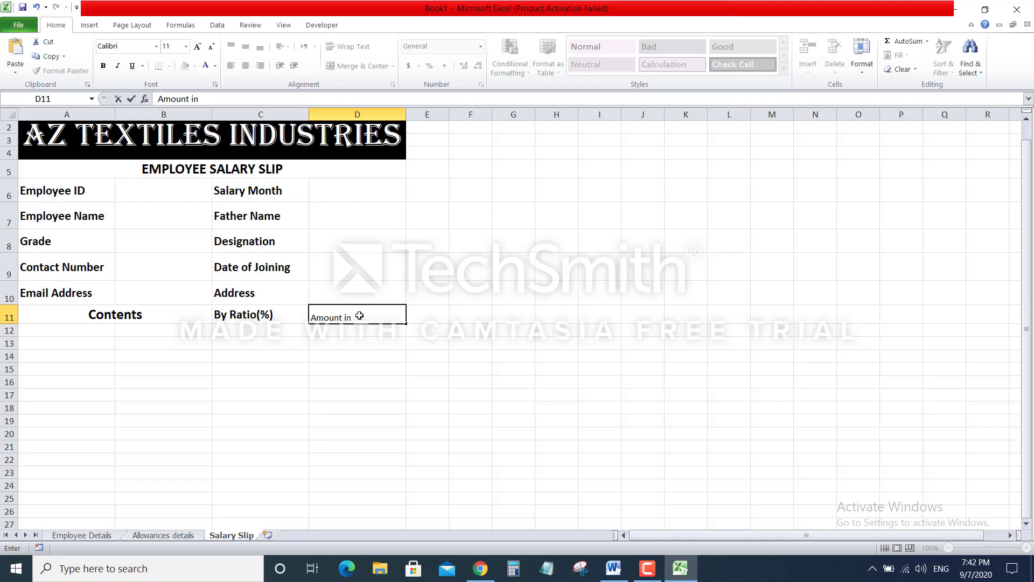
pyautogui.write(' Rupees')
pyautogui.press('Return')
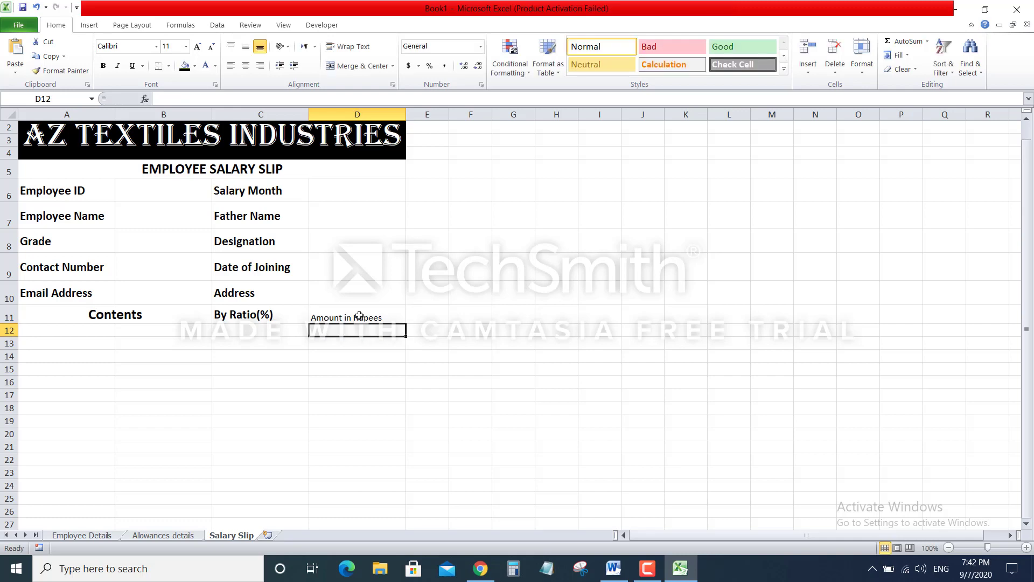
# Undo the accidental fills of By Ratio(%) into D11, keeping 'Amount in Rupees' there
pyautogui.moveTo(264, 314); pyautogui.dragTo(288, 318)
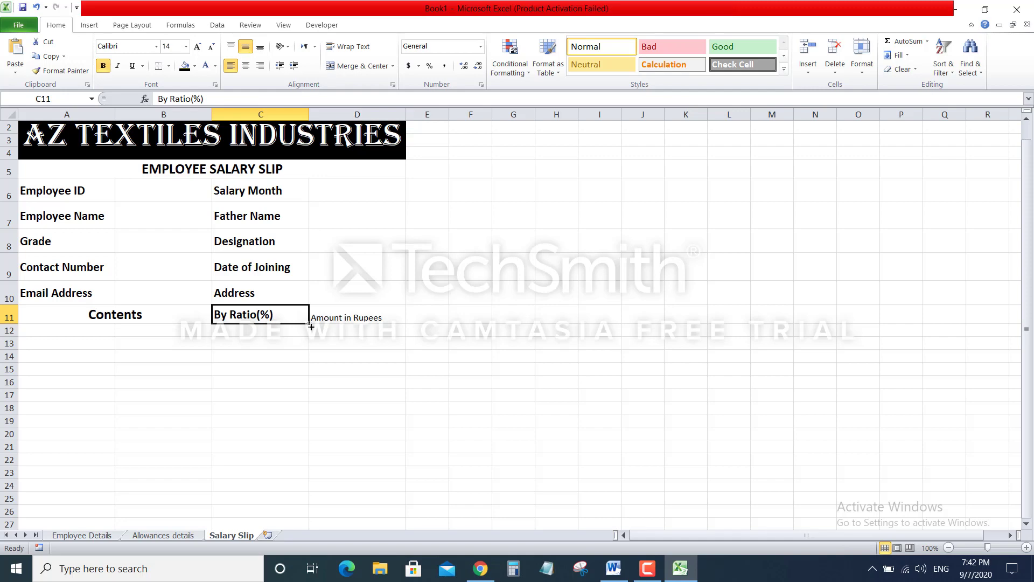
pyautogui.moveTo(311, 324); pyautogui.dragTo(377, 318)
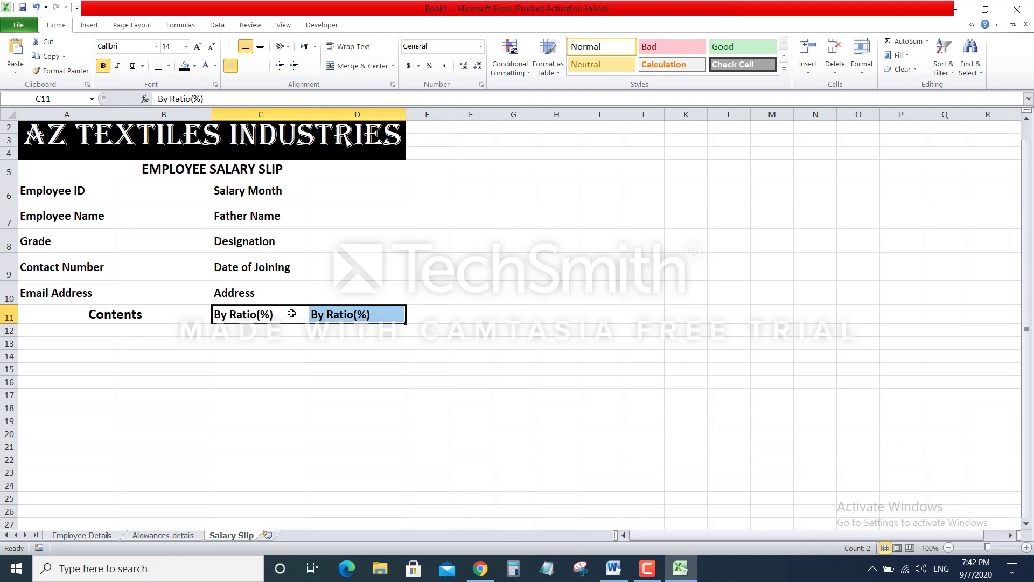
pyautogui.hotkey('ctrl', 'z')
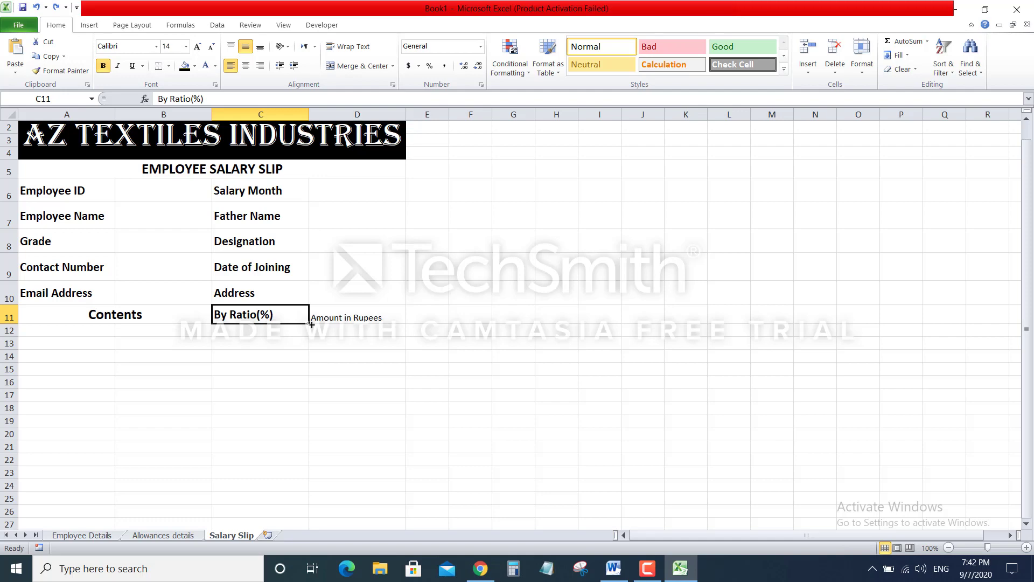
pyautogui.moveTo(311, 325); pyautogui.dragTo(381, 322)
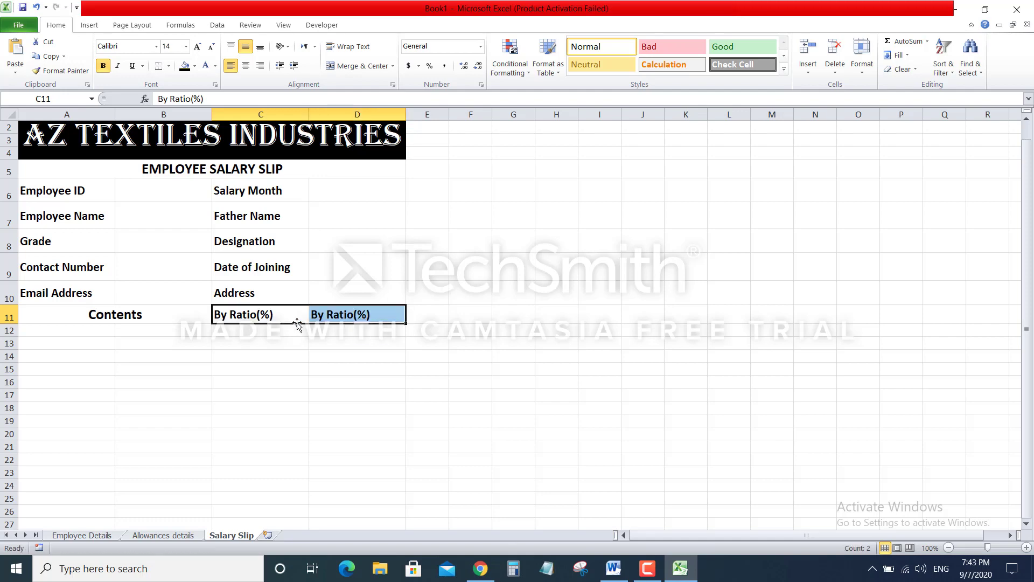
pyautogui.hotkey('ctrl', 'z')
pyautogui.click(350, 310)
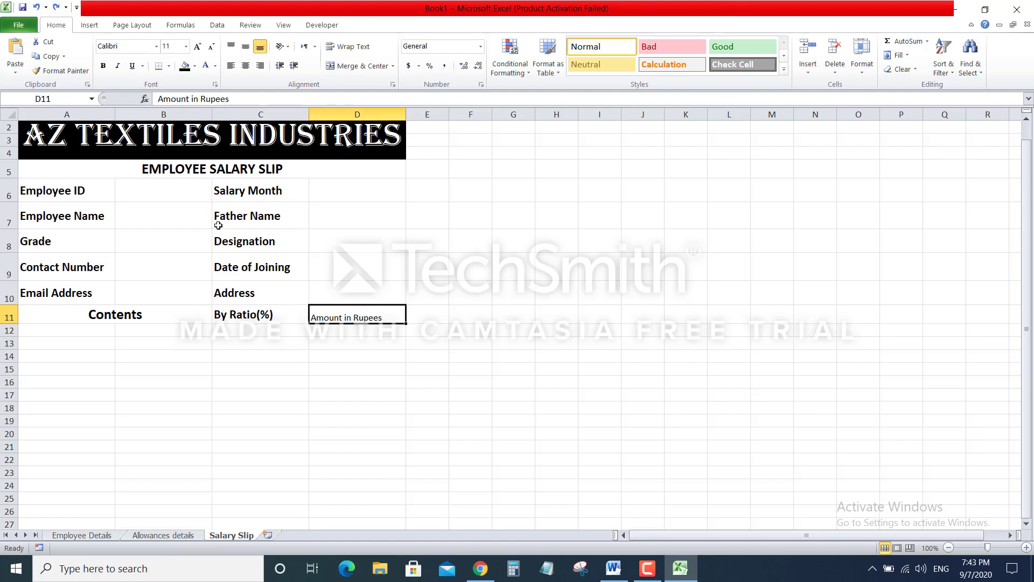
pyautogui.moveTo(150, 314); pyautogui.dragTo(299, 313)
# Make Amount in Rupees bold, centred, middle-aligned and larger, and widen column D to fit
pyautogui.click(366, 319)
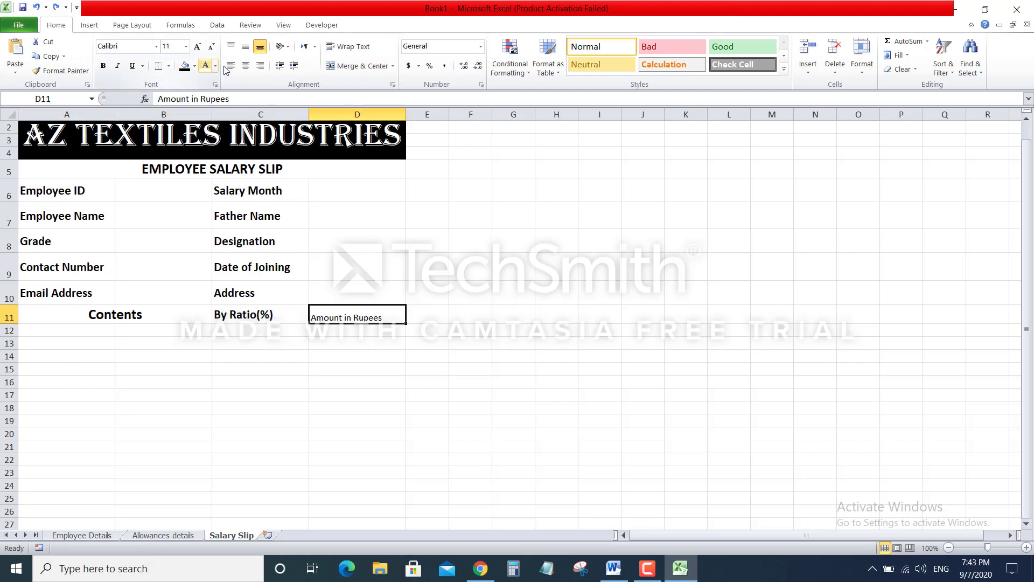
pyautogui.click(103, 66)
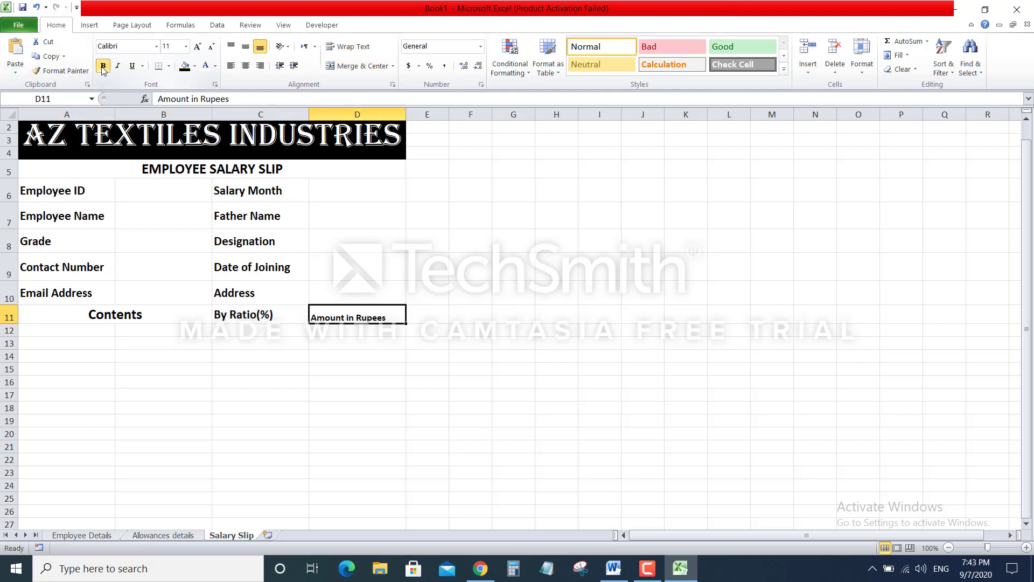
pyautogui.click(248, 69)
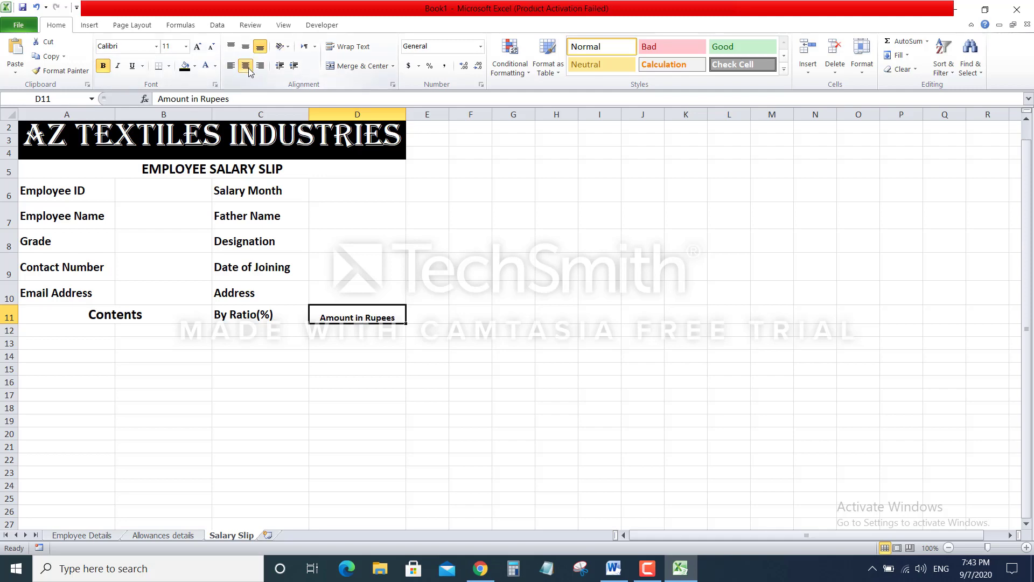
pyautogui.click(245, 47)
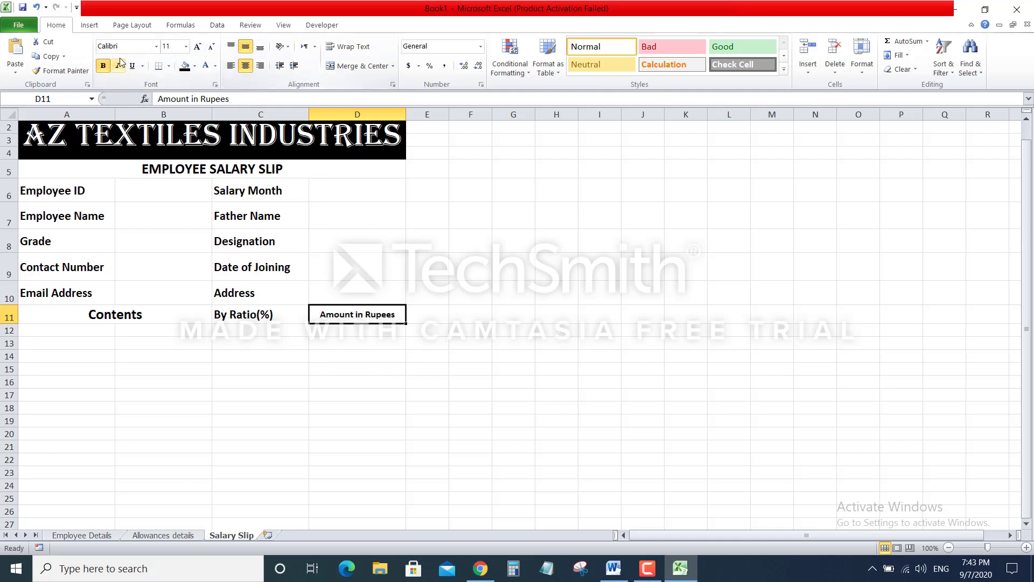
pyautogui.click(199, 47)
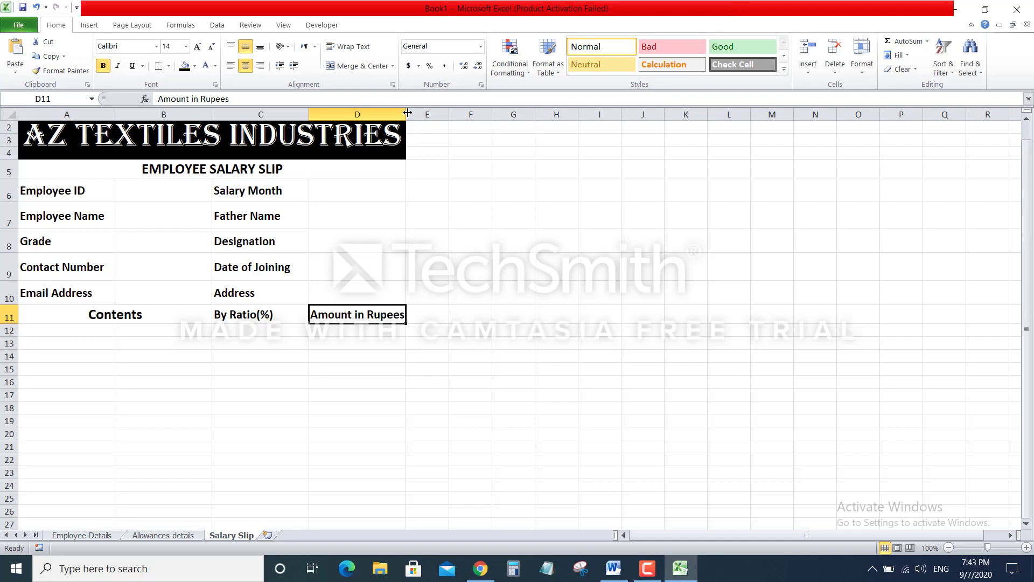
pyautogui.moveTo(408, 113); pyautogui.dragTo(415, 114)
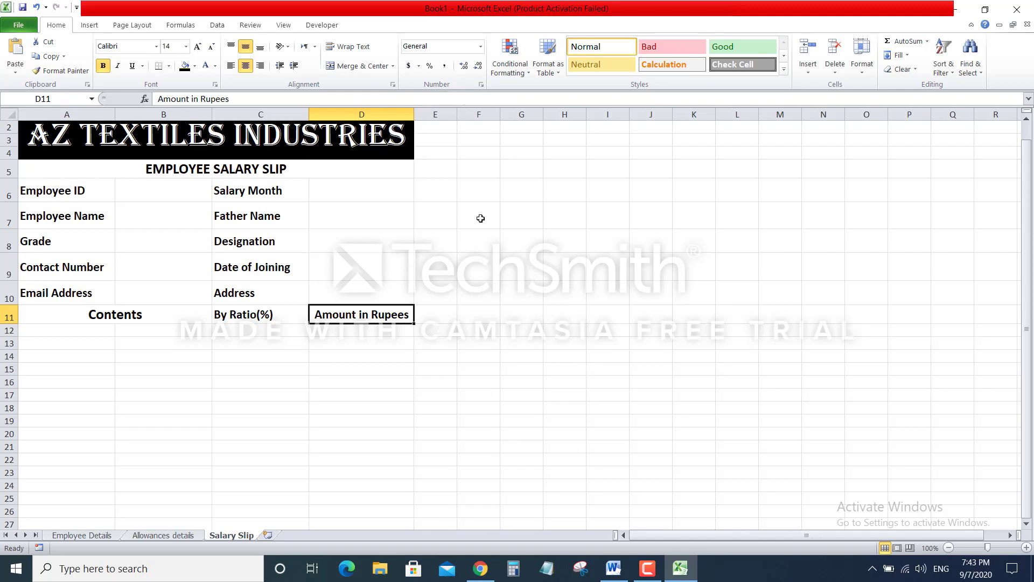
pyautogui.click(550, 235)
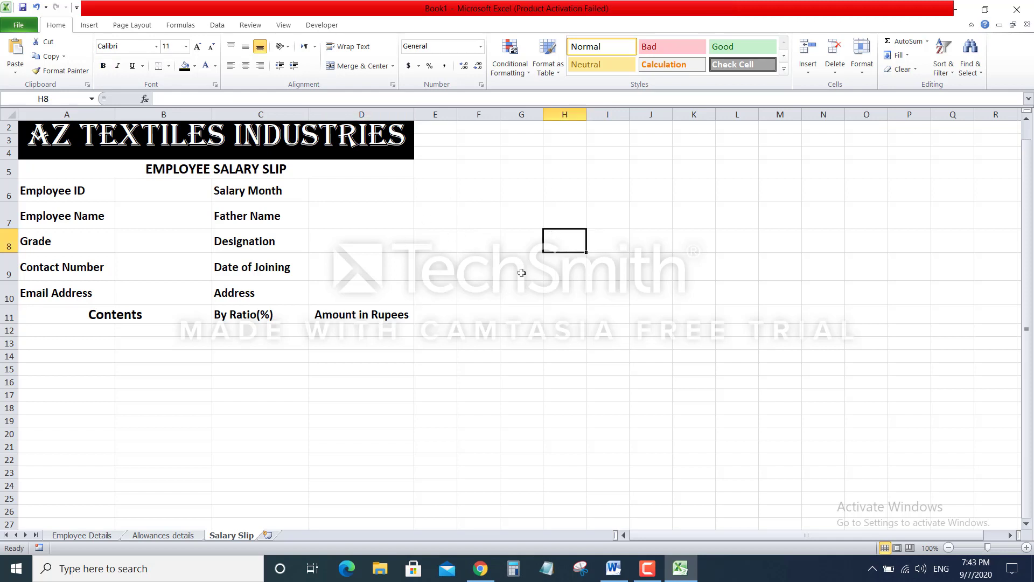
# Preview where the salary slip's pages break in Page Break Preview
pyautogui.click(131, 27)
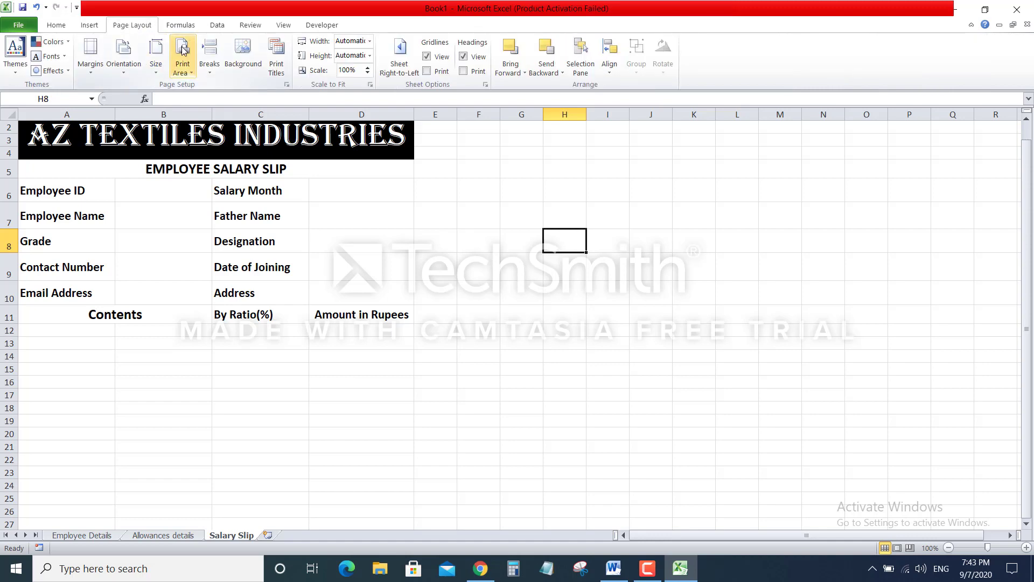
pyautogui.click(848, 459)
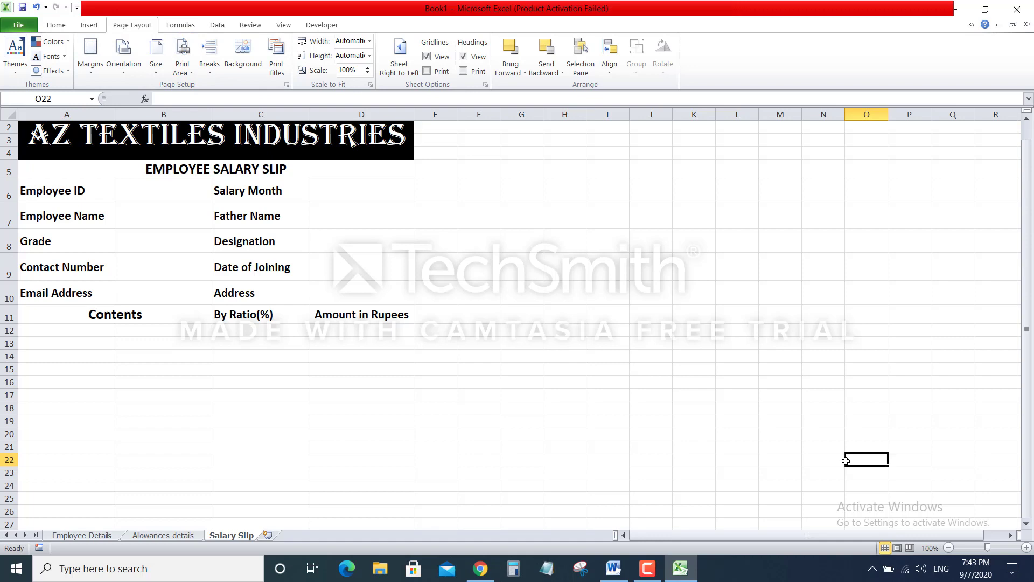
pyautogui.click(911, 548)
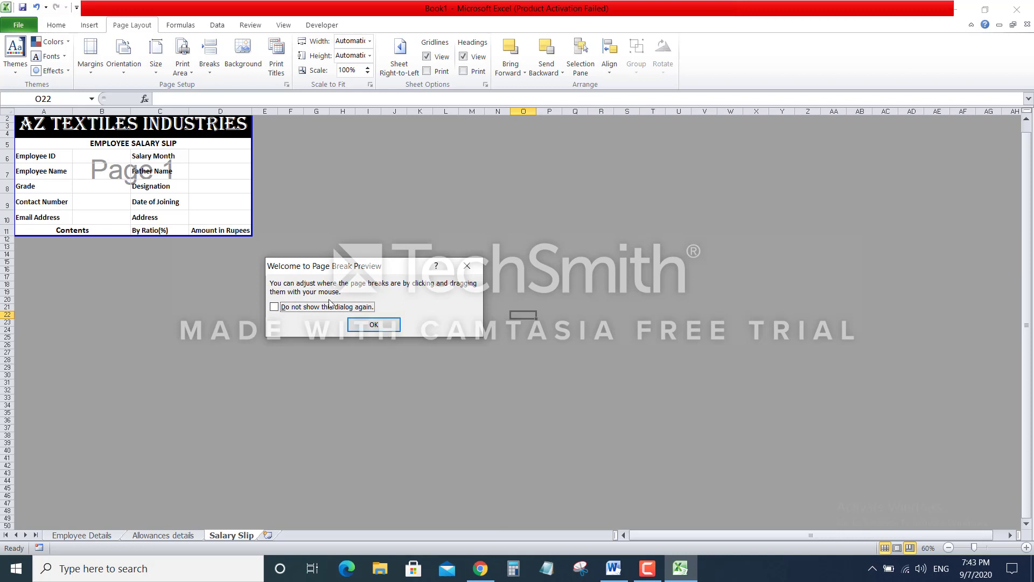
pyautogui.click(374, 324)
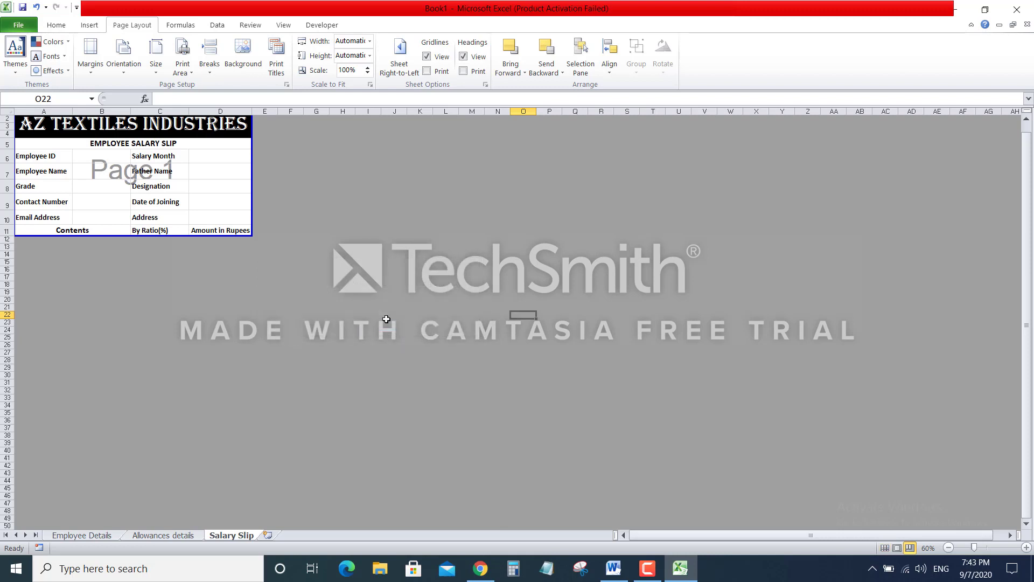
# Check Page Layout view, return to Normal view, and begin typing 'Bas' in A12
pyautogui.click(898, 548)
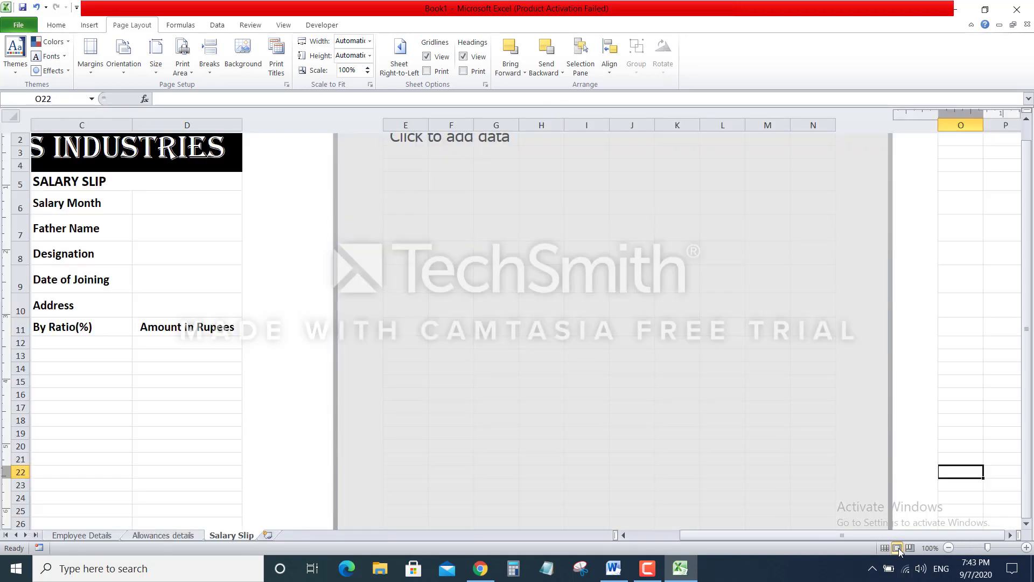
pyautogui.moveTo(832, 537); pyautogui.dragTo(736, 535)
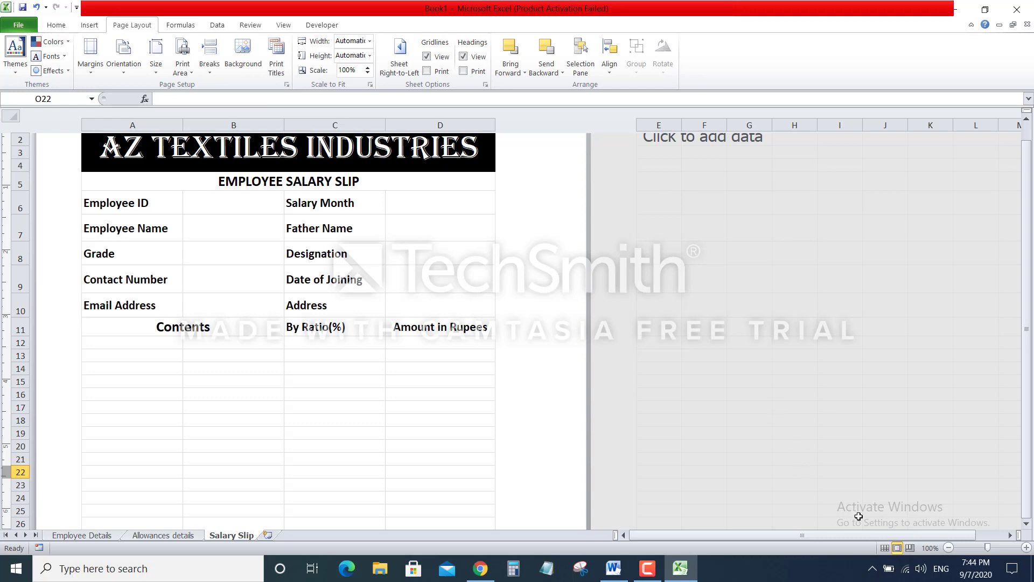
pyautogui.click(885, 547)
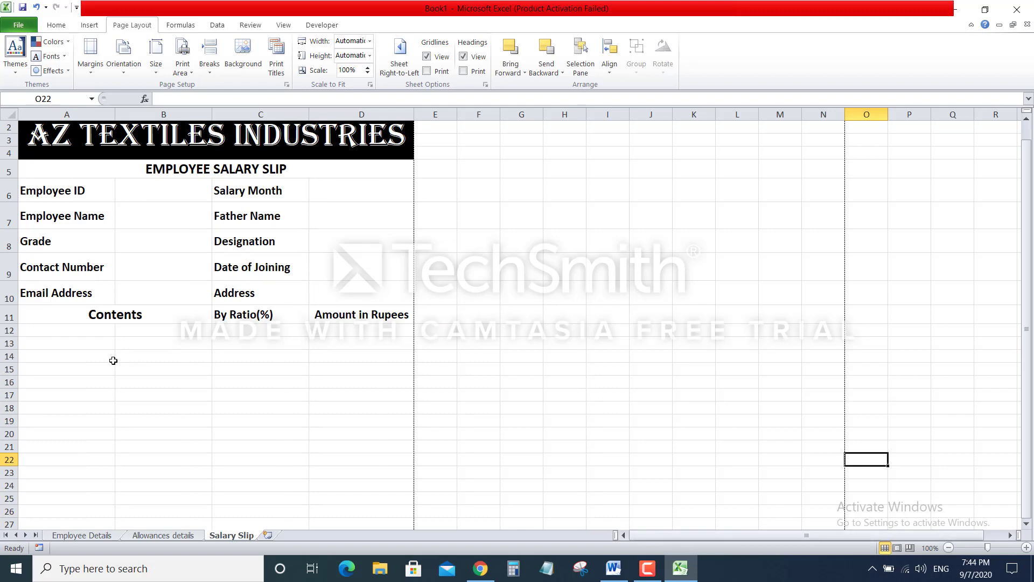
pyautogui.click(77, 331)
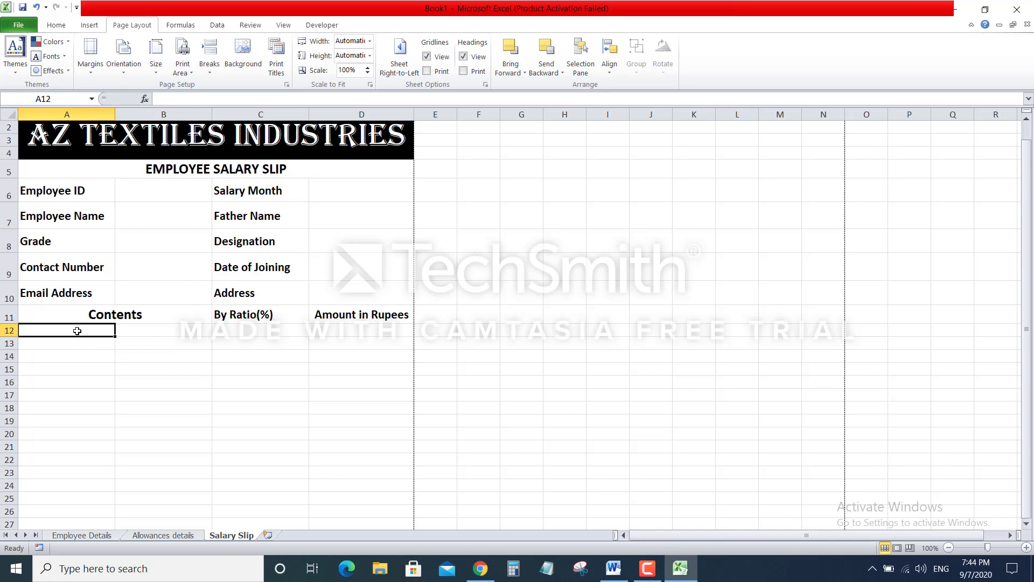
pyautogui.write('Bas')
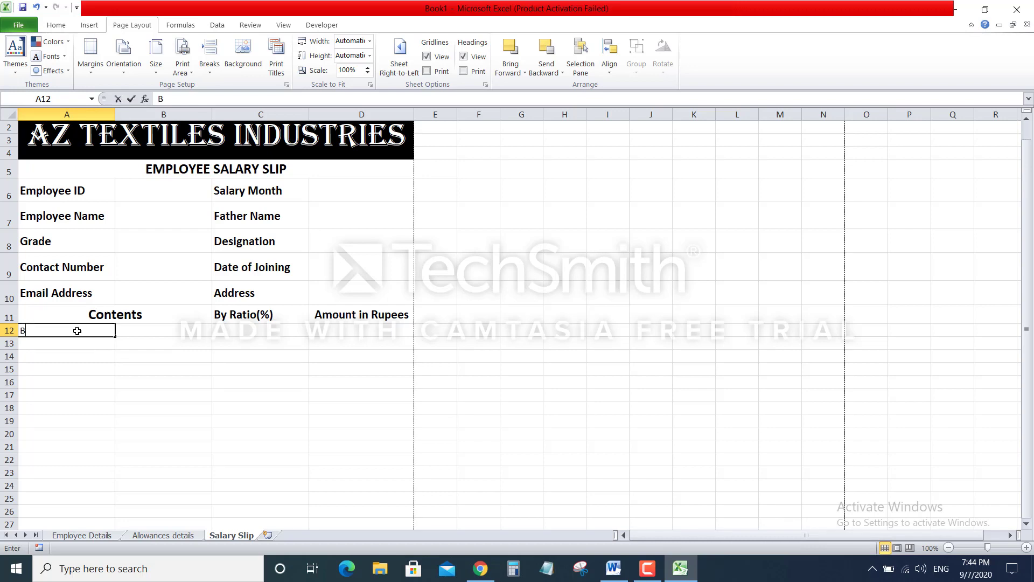
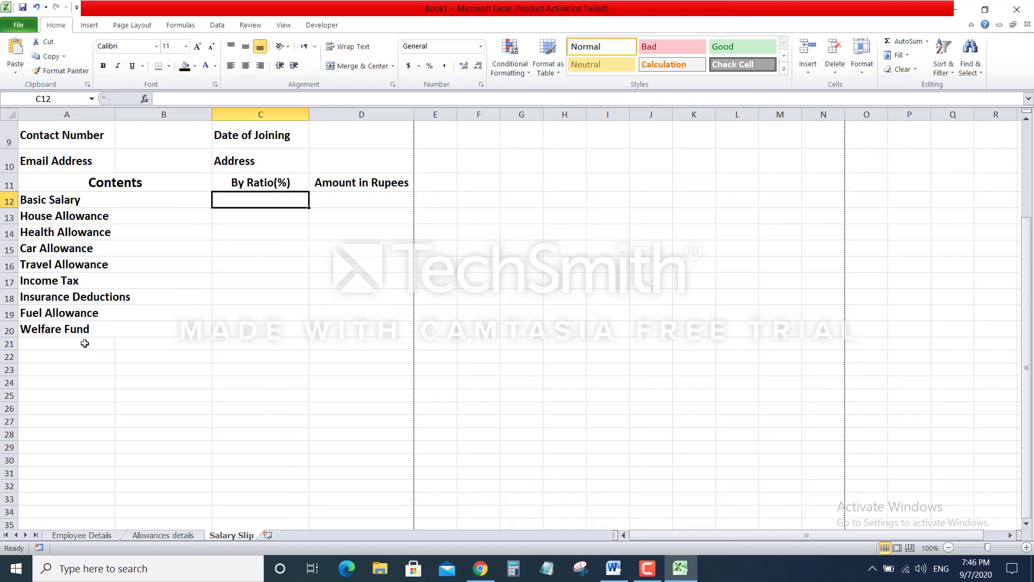
# Merge A21:C21 and enter the label 'Grand Total'
pyautogui.moveTo(84, 343); pyautogui.dragTo(230, 340)
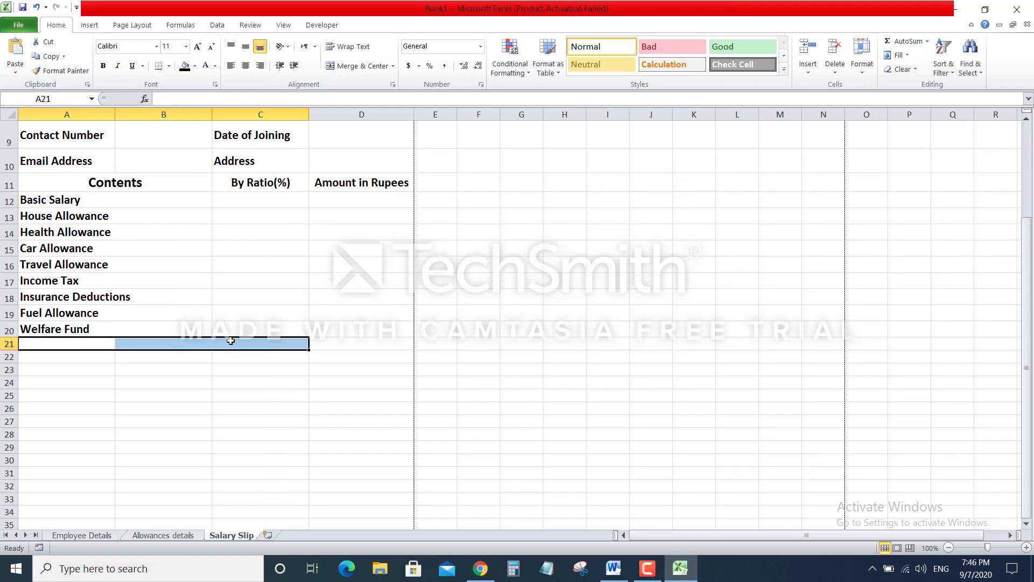
pyautogui.click(357, 66)
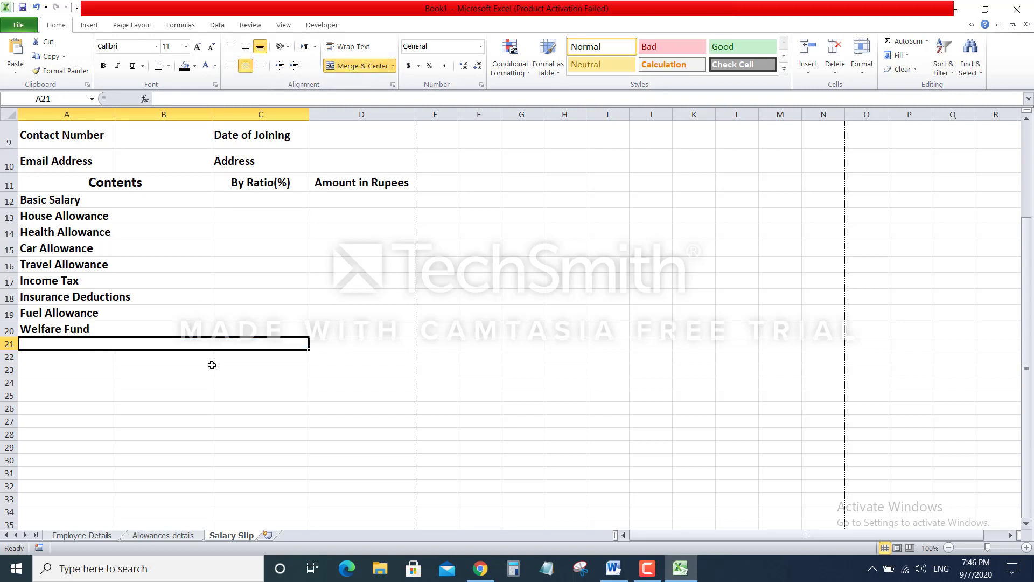
pyautogui.write('Grand Total')
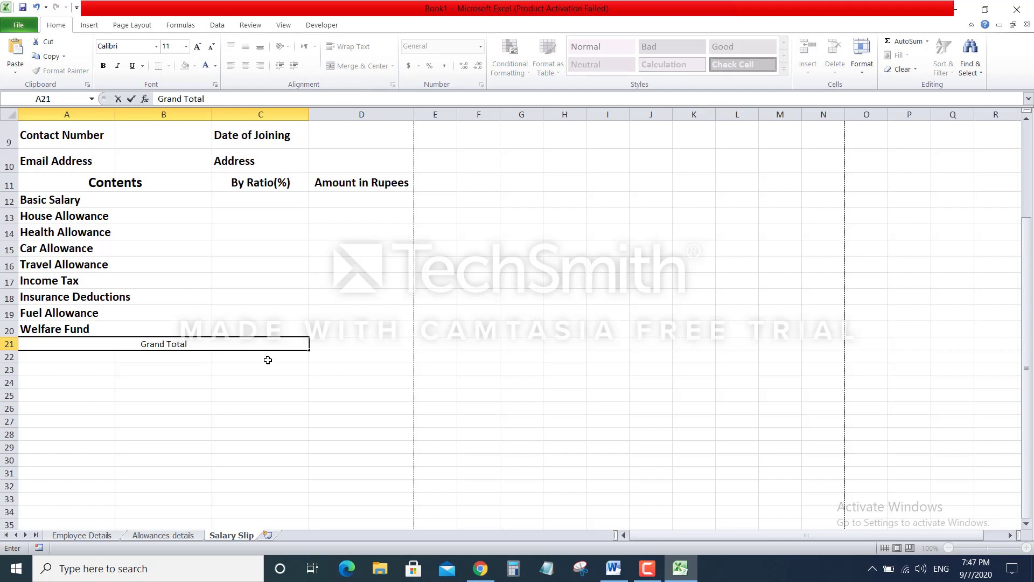
pyautogui.click(320, 419)
# Enlarge the Grand Total text to 16 point and align it right
pyautogui.click(238, 343)
pyautogui.click(196, 47)
pyautogui.click(197, 48)
pyautogui.click(199, 49)
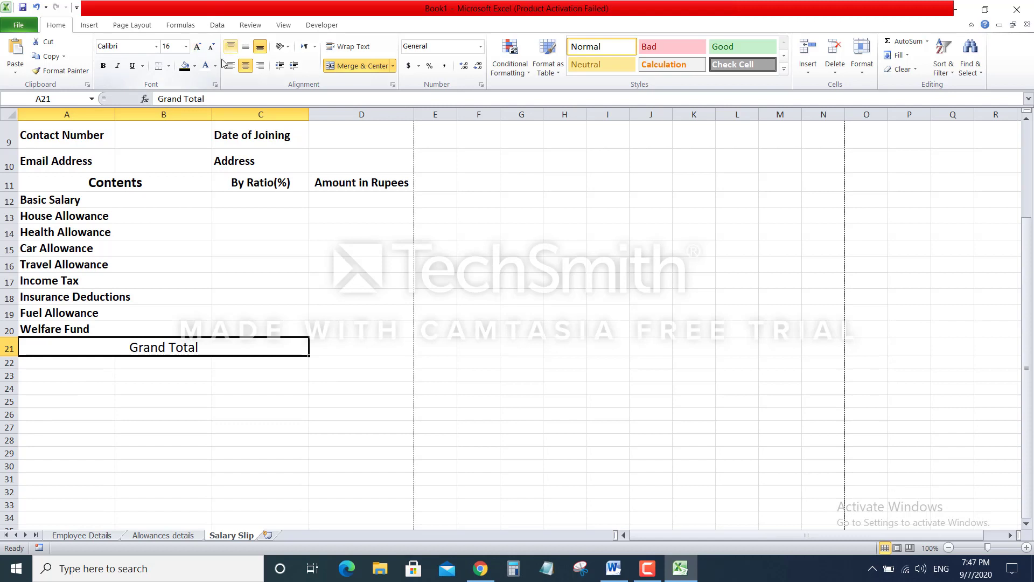
pyautogui.click(264, 70)
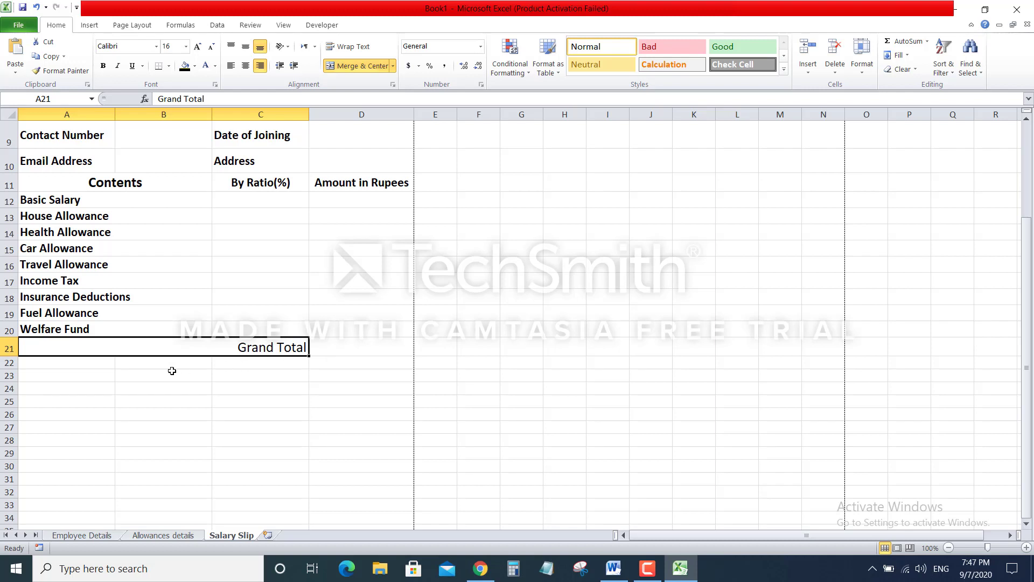
pyautogui.moveTo(62, 362); pyautogui.dragTo(132, 363)
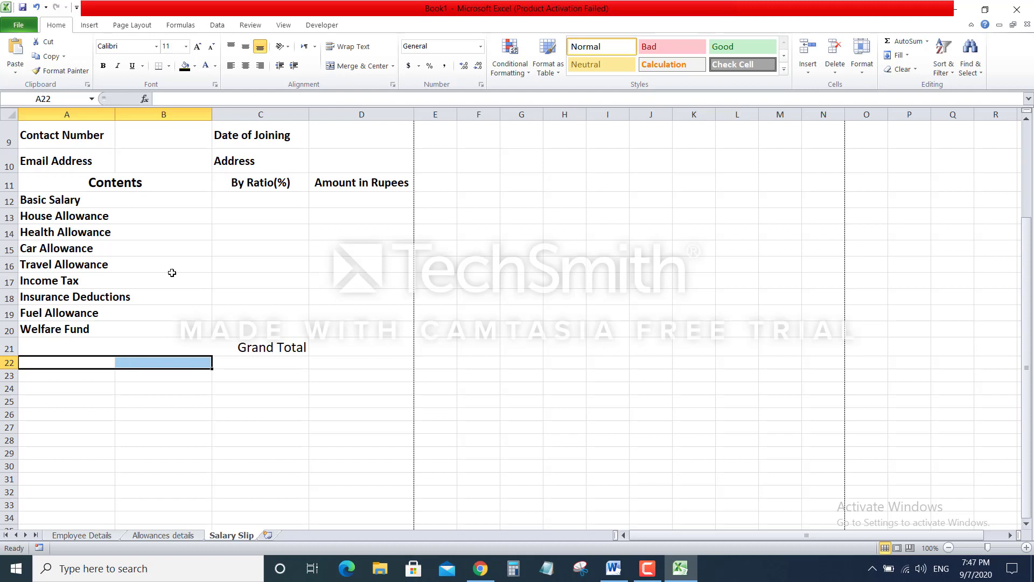
# Merge A22:B22 and enter the label 'Amount in Words'
pyautogui.click(351, 67)
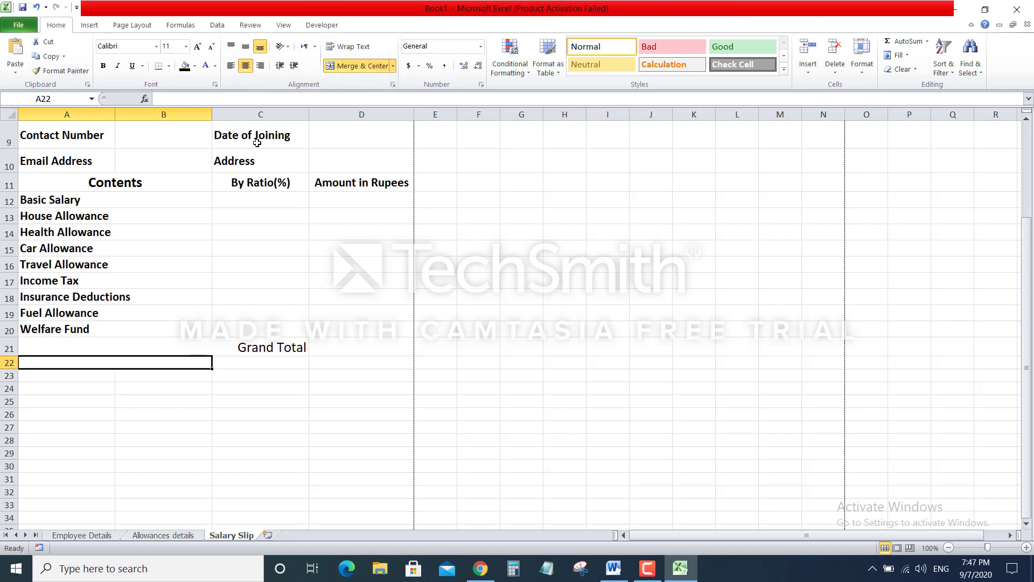
pyautogui.write('Amount in Rupee')
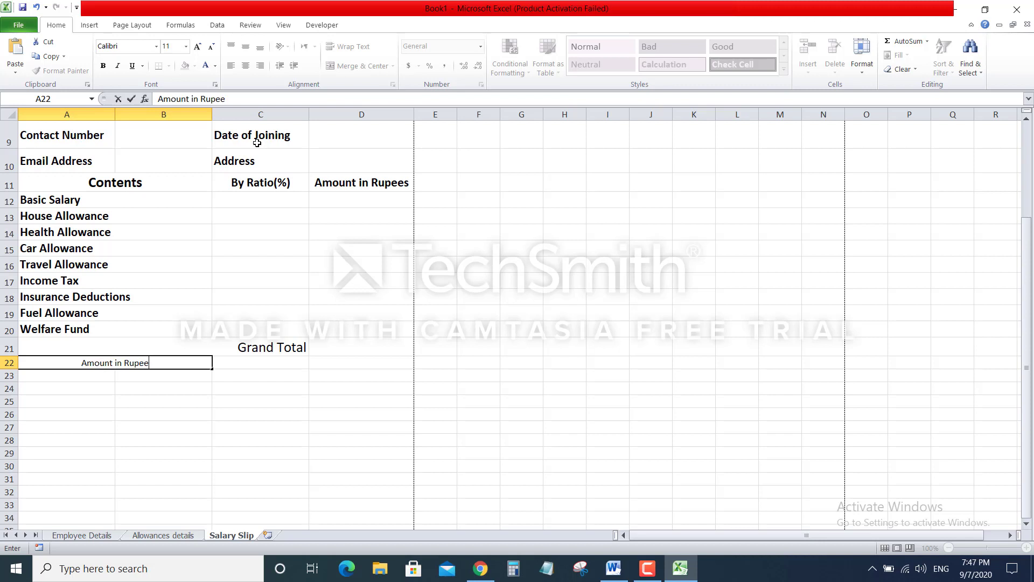
pyautogui.press('BackSpace')
pyautogui.press('BackSpace')
pyautogui.press('BackSpace')
pyautogui.press('BackSpace')
pyautogui.press('BackSpace')
pyautogui.write('Words')
pyautogui.press('Return')
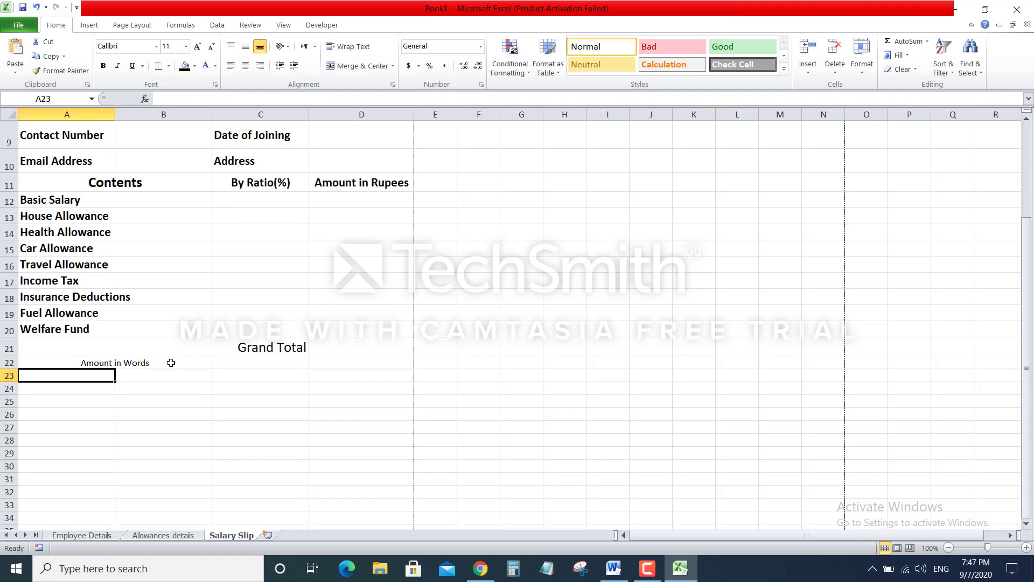
# Make Amount in Words bold, middle-aligned and 16 point, and bold the Grand Total label
pyautogui.click(171, 362)
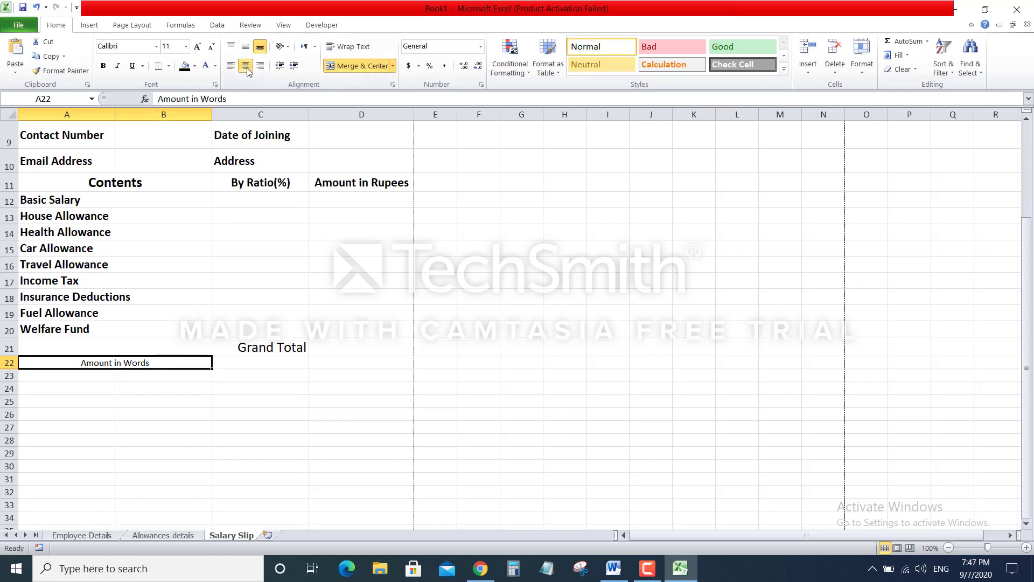
pyautogui.click(246, 49)
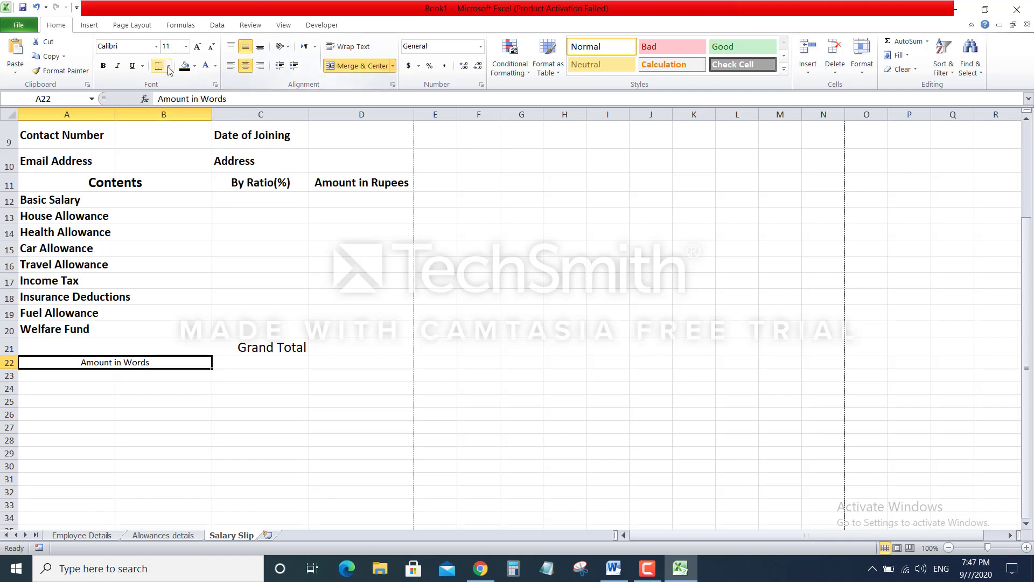
pyautogui.click(199, 47)
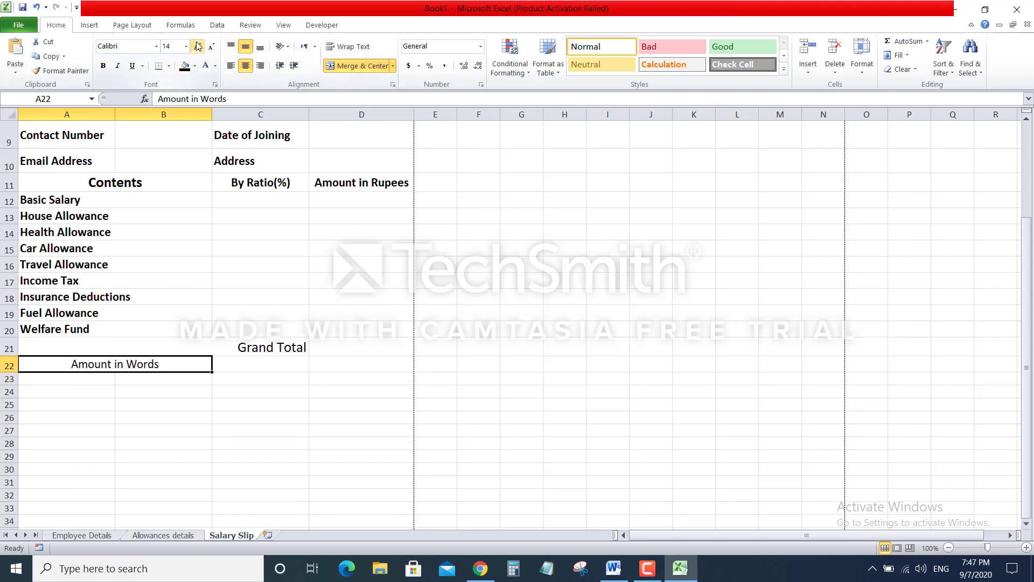
pyautogui.click(104, 68)
pyautogui.click(266, 345)
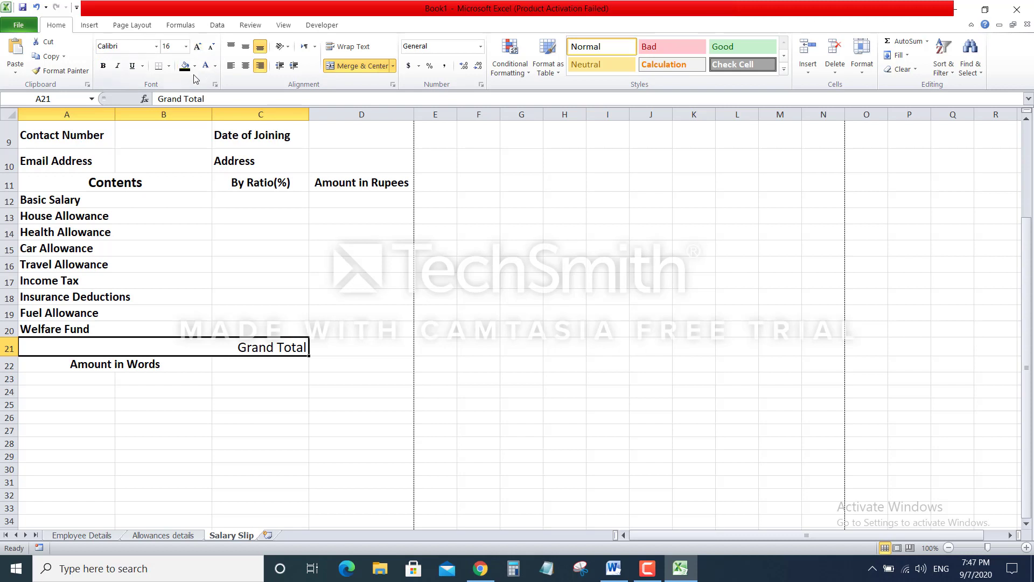
pyautogui.click(104, 66)
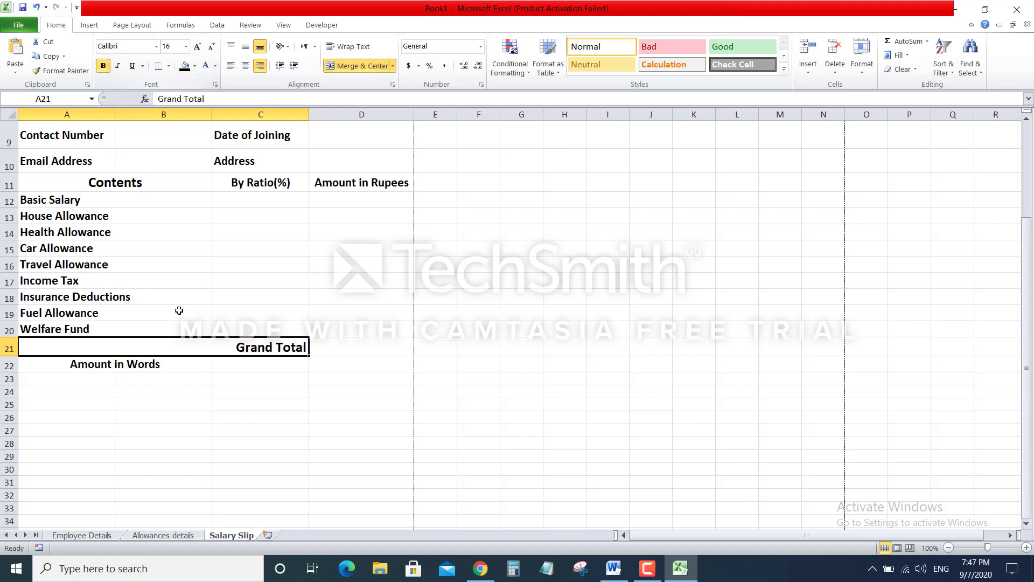
pyautogui.click(167, 364)
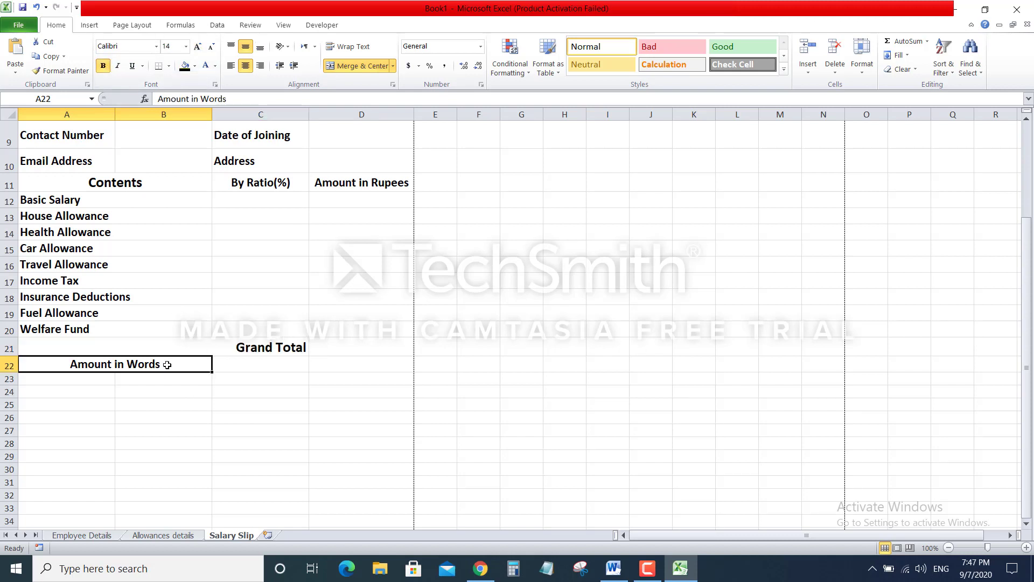
pyautogui.click(199, 47)
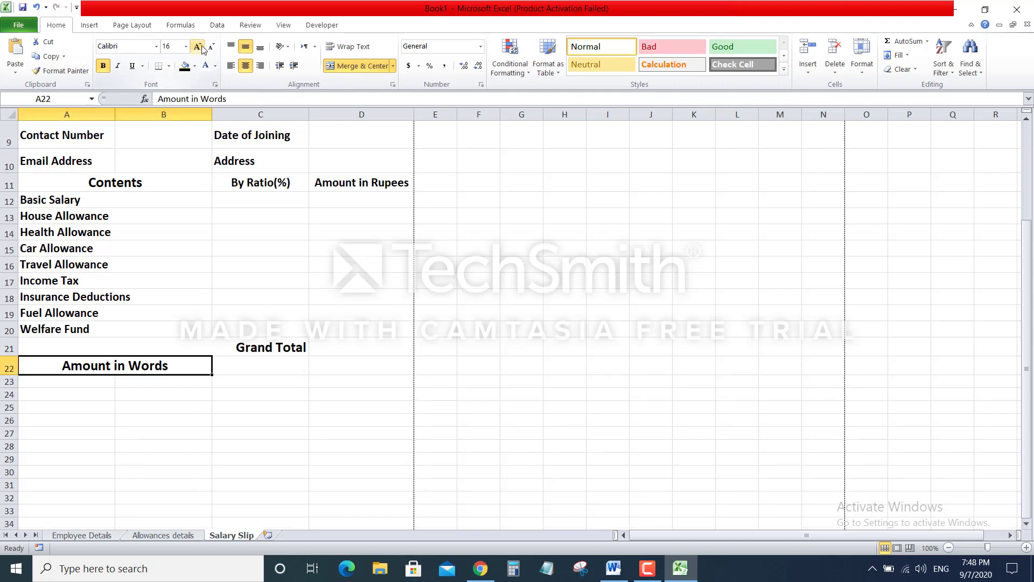
pyautogui.click(190, 409)
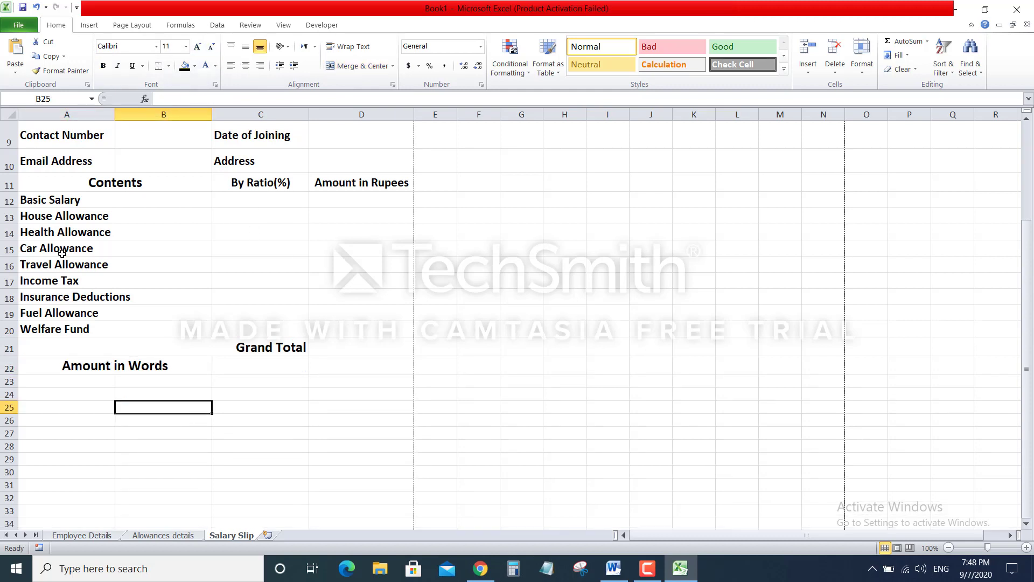
# Increase the heights of rows 12–20, from Basic Salary through Welfare Fund
pyautogui.moveTo(34, 200); pyautogui.dragTo(42, 323)
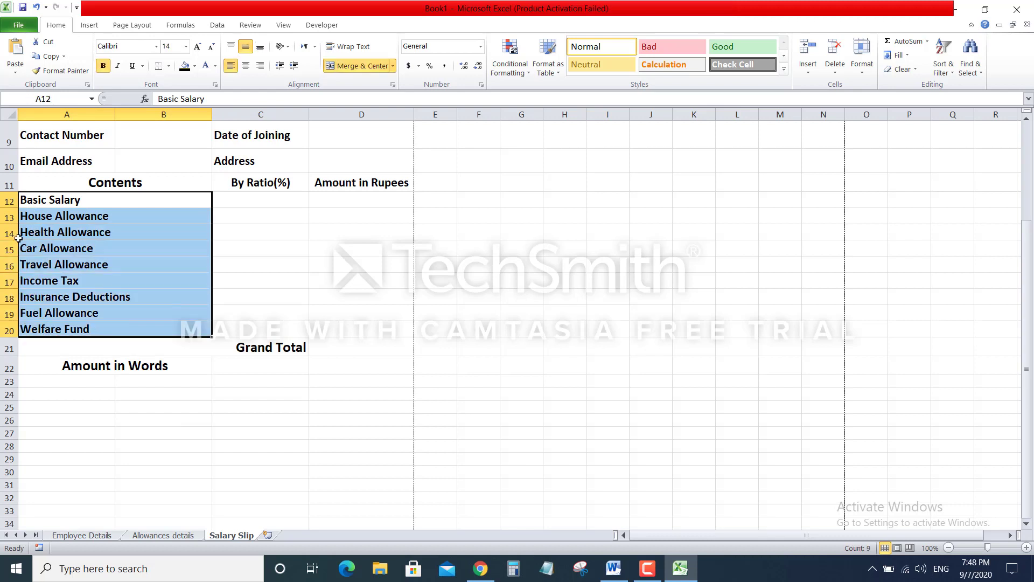
pyautogui.moveTo(11, 210); pyautogui.dragTo(11, 217)
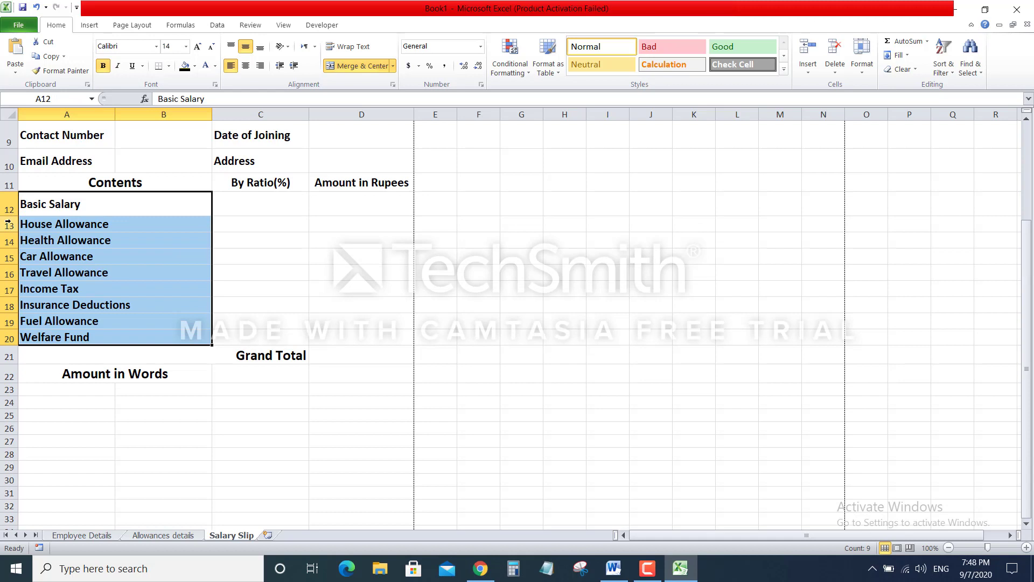
pyautogui.moveTo(11, 232); pyautogui.dragTo(10, 325)
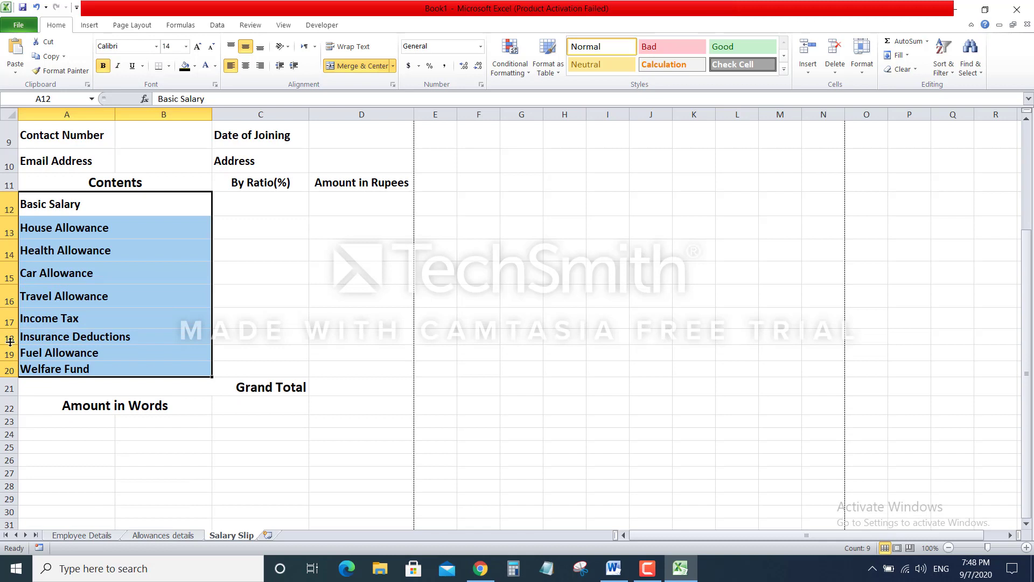
pyautogui.moveTo(10, 343); pyautogui.dragTo(10, 397)
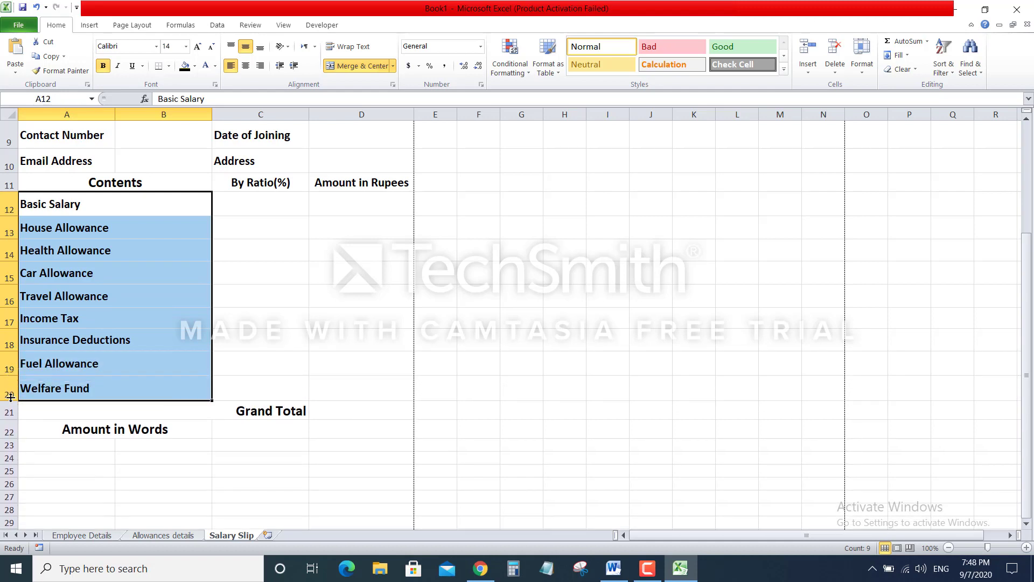
pyautogui.click(552, 315)
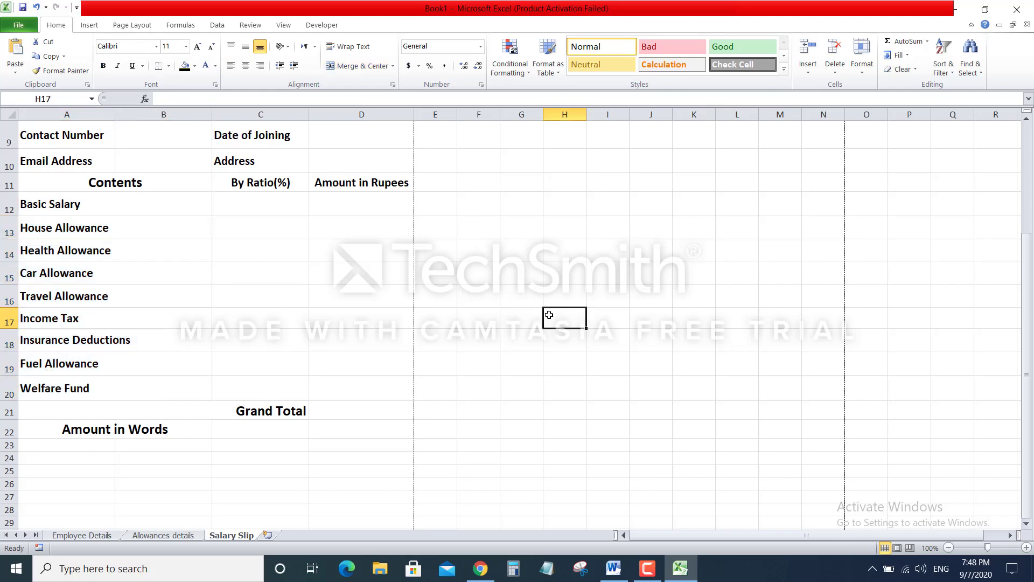
# Merge A23:C23 and enter the label 'Date on which slip Generated'
pyautogui.scroll(-2, 499, 323)
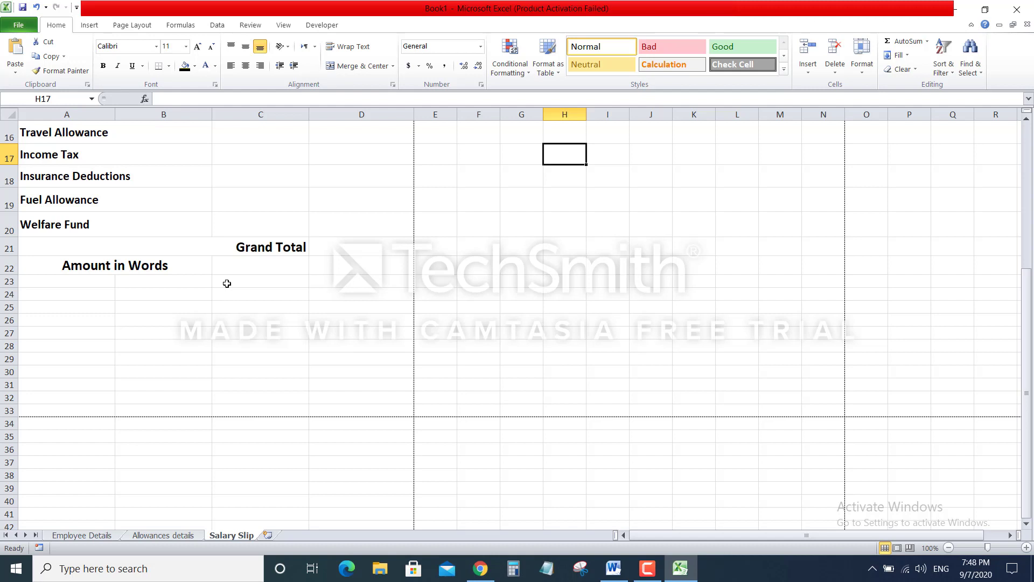
pyautogui.moveTo(235, 284); pyautogui.dragTo(59, 283)
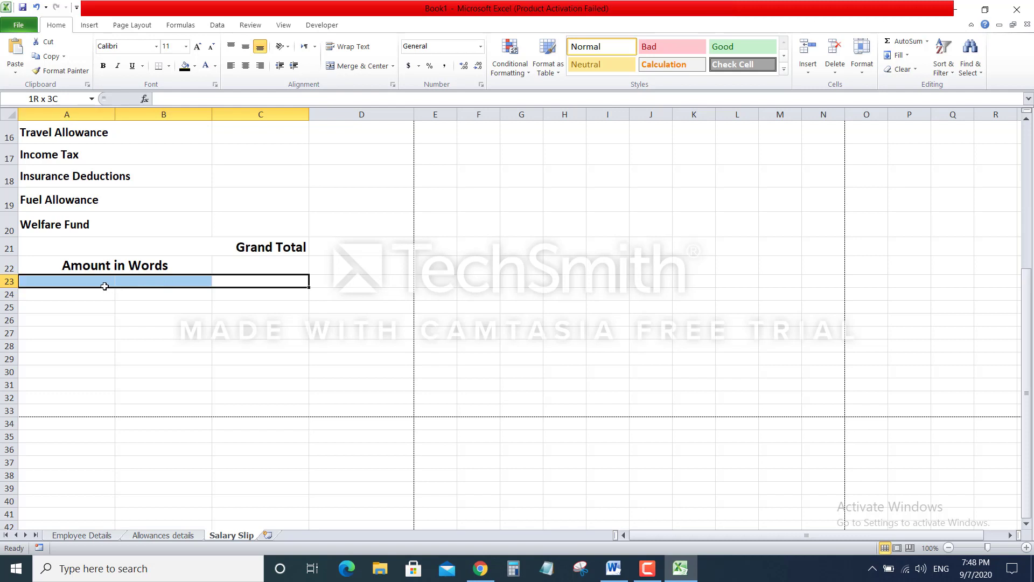
pyautogui.click(358, 66)
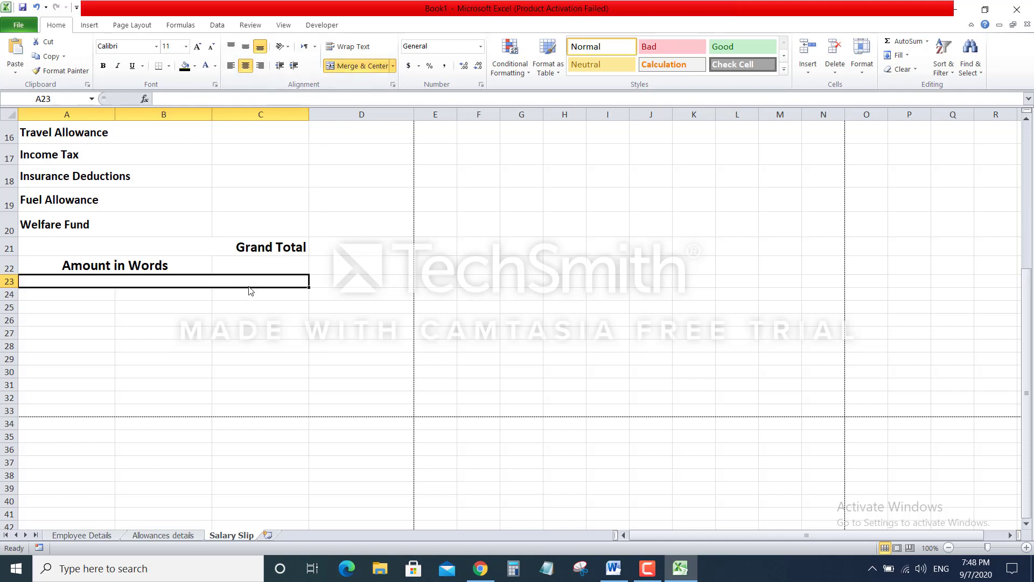
pyautogui.write('Date o')
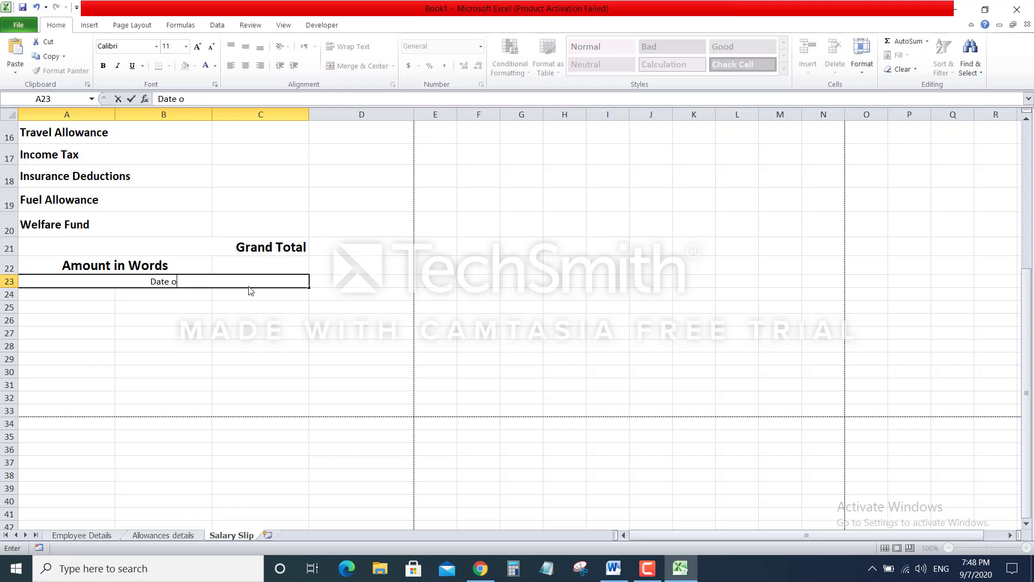
pyautogui.write('n which slip G')
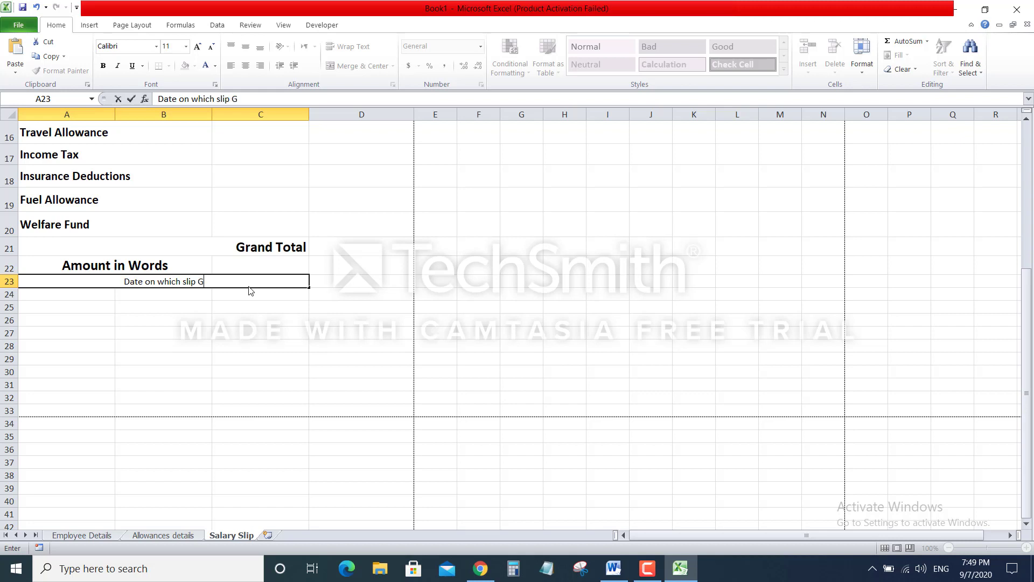
pyautogui.write('enerated')
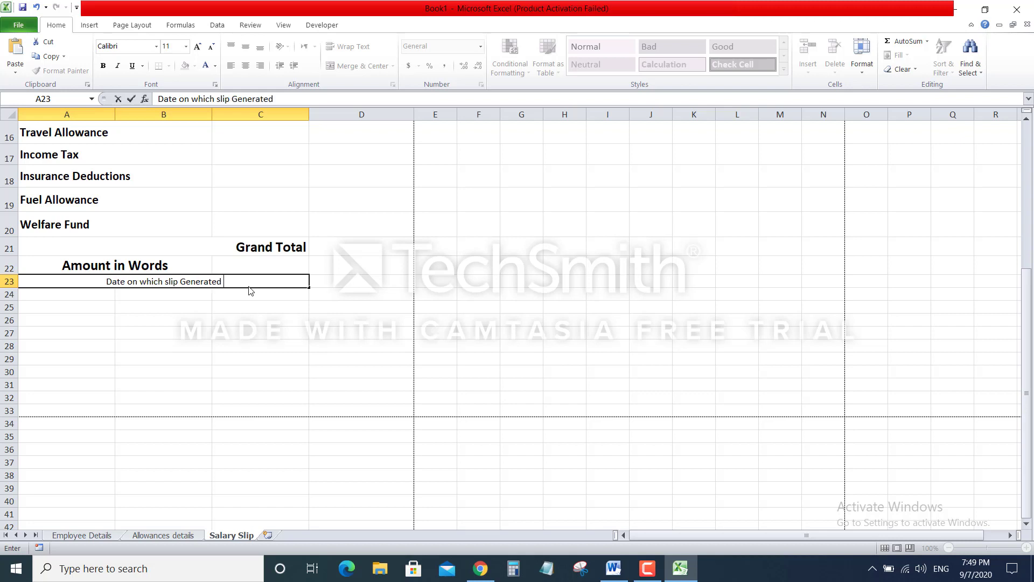
pyautogui.click(332, 304)
# Format the date label as 16-point bold, middle-aligned and right-aligned
pyautogui.click(279, 281)
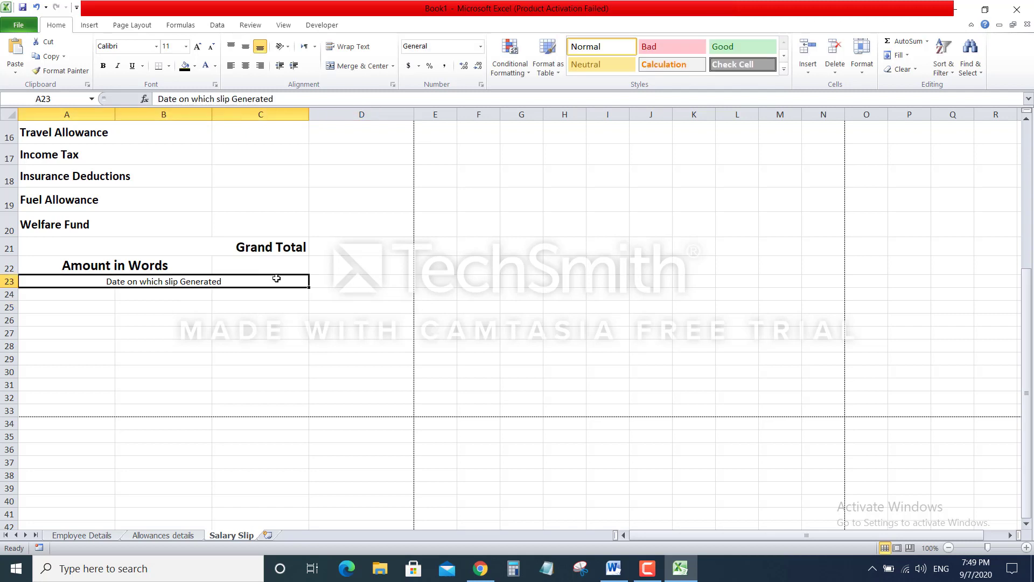
pyautogui.click(245, 46)
pyautogui.click(198, 47)
pyautogui.click(198, 47)
pyautogui.click(198, 48)
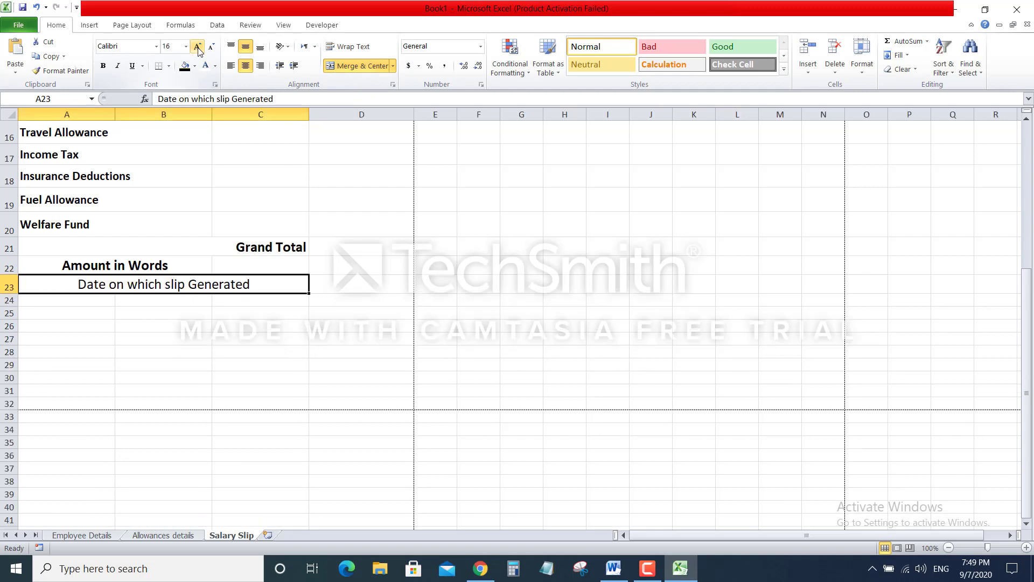
pyautogui.click(102, 66)
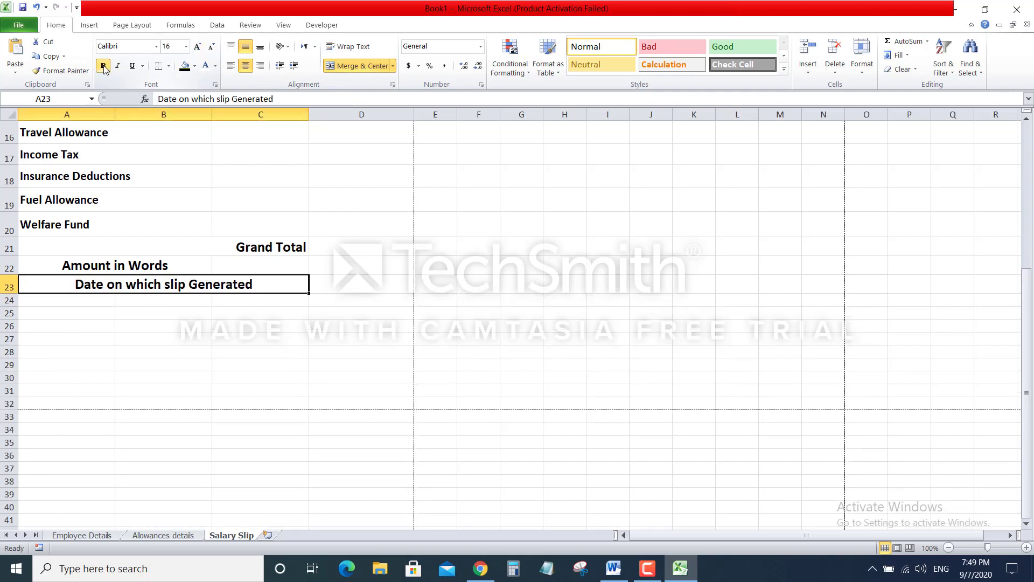
pyautogui.click(261, 69)
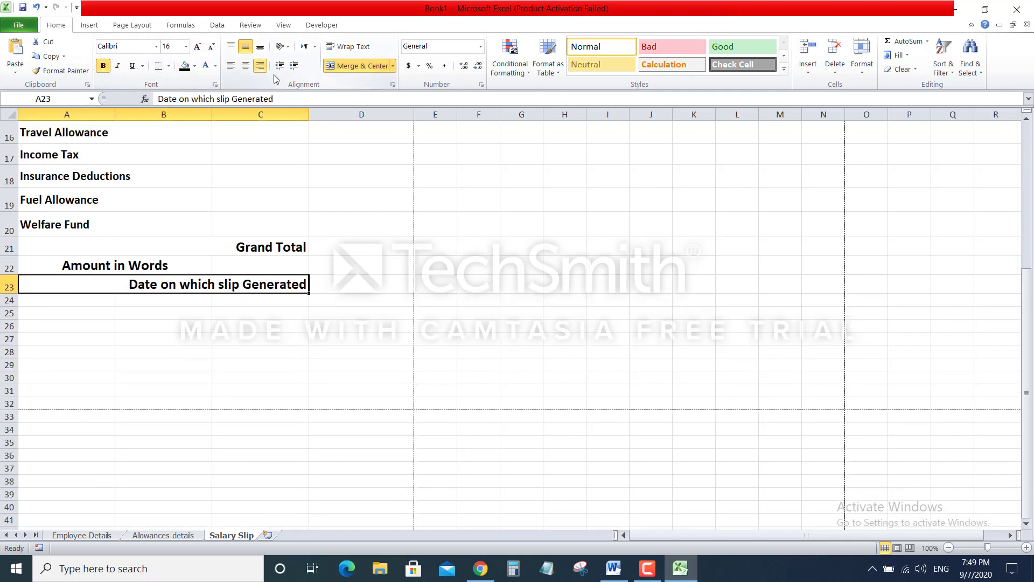
pyautogui.click(307, 348)
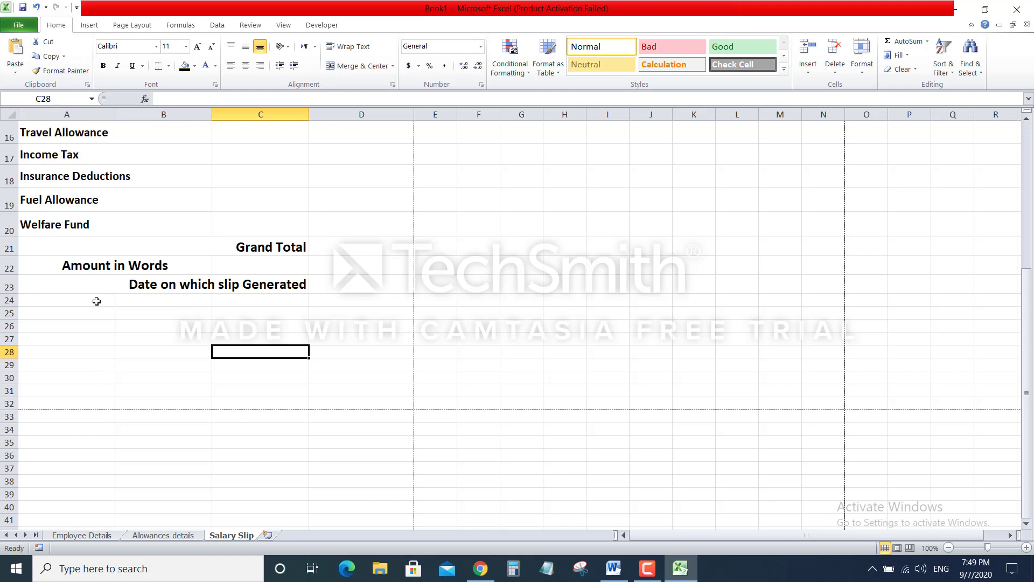
# Merge A24:D24 and enter the centred message 'Wish you all the best'
pyautogui.moveTo(96, 301); pyautogui.dragTo(315, 300)
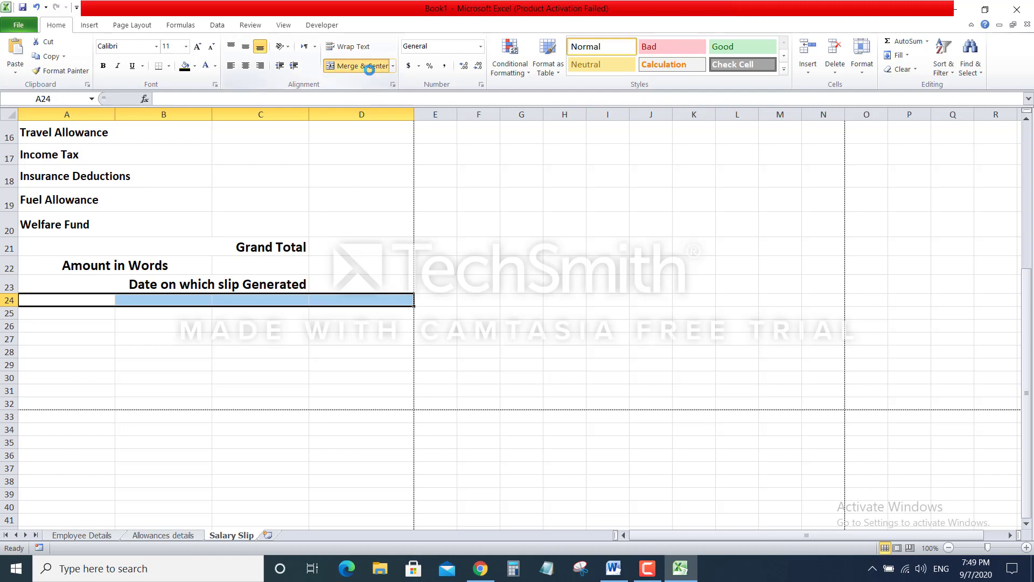
pyautogui.click(359, 66)
pyautogui.click(245, 47)
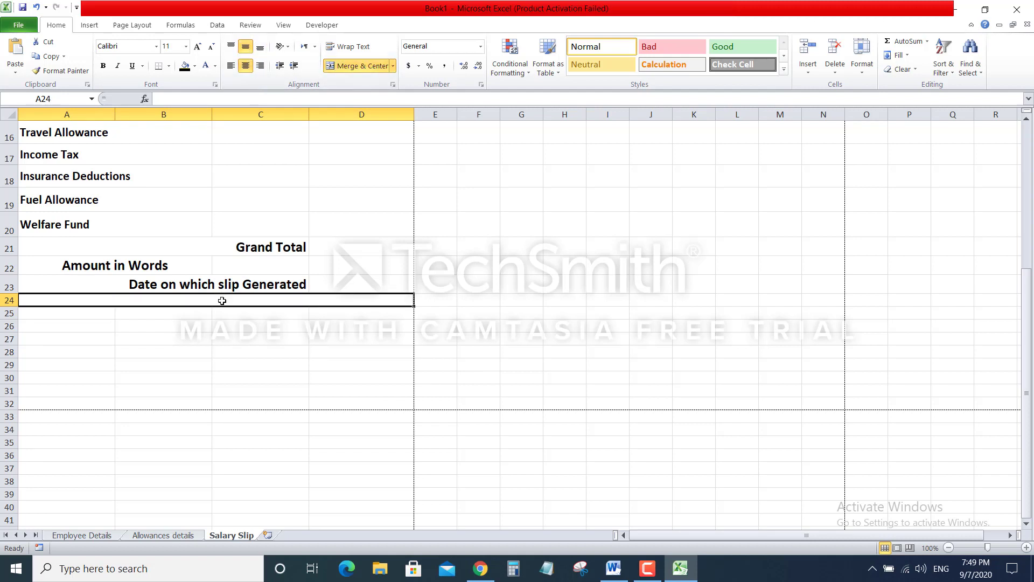
pyautogui.write('Wish y')
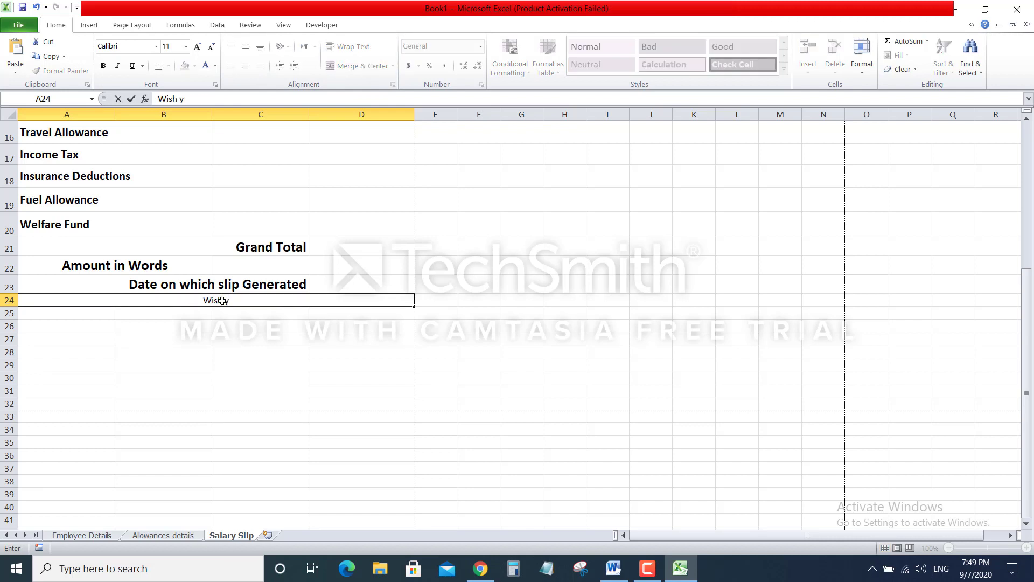
pyautogui.write('ou all the best')
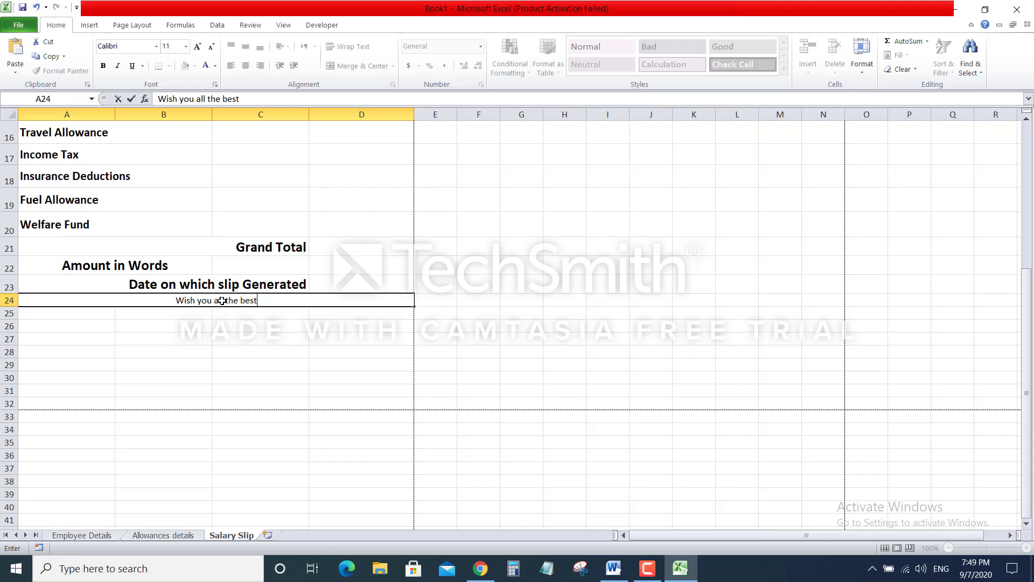
pyautogui.press('Return')
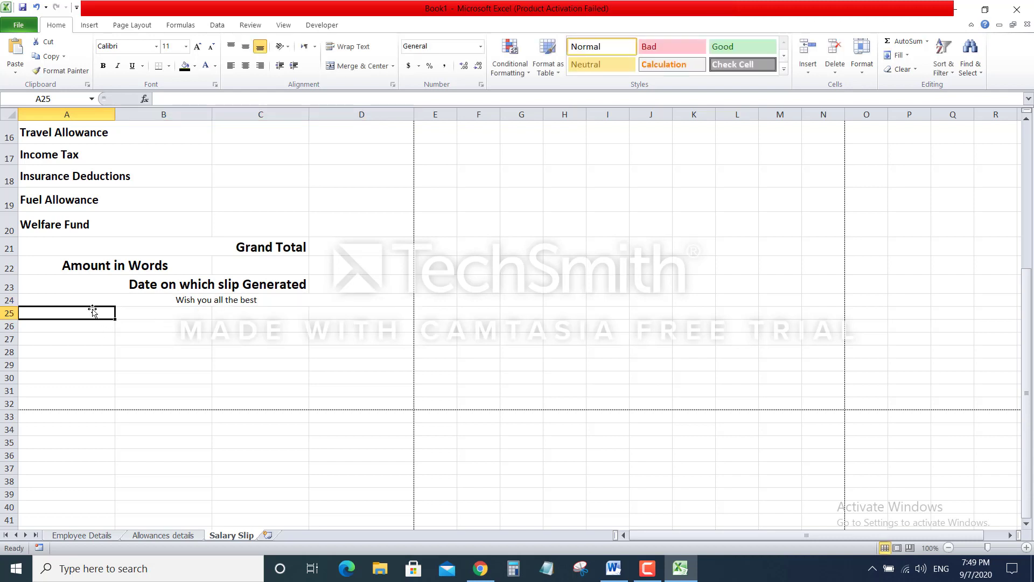
# Merge A25:D25 and enter the centred message 'Thanks for working with us'
pyautogui.moveTo(93, 313); pyautogui.dragTo(334, 312)
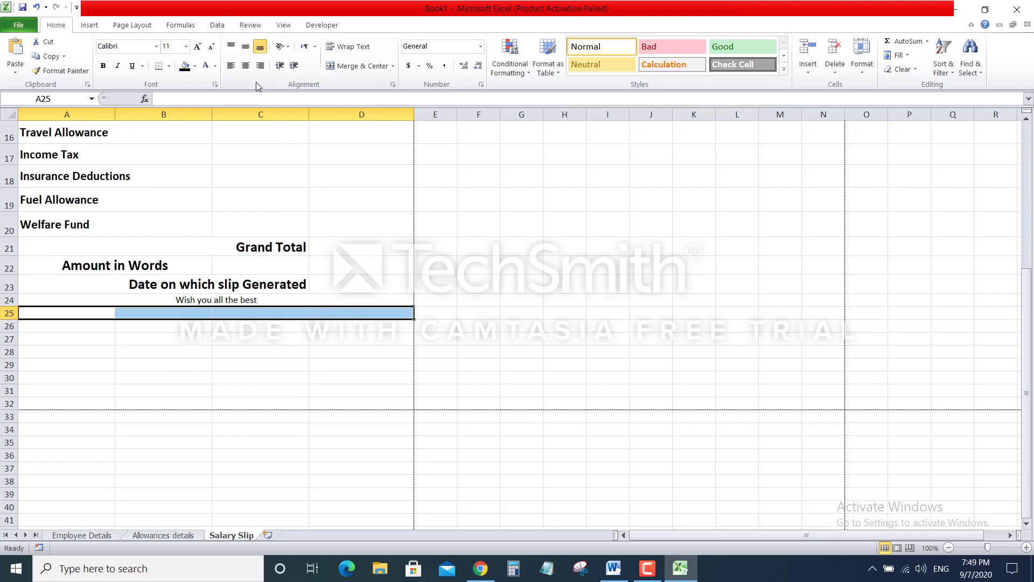
pyautogui.click(246, 65)
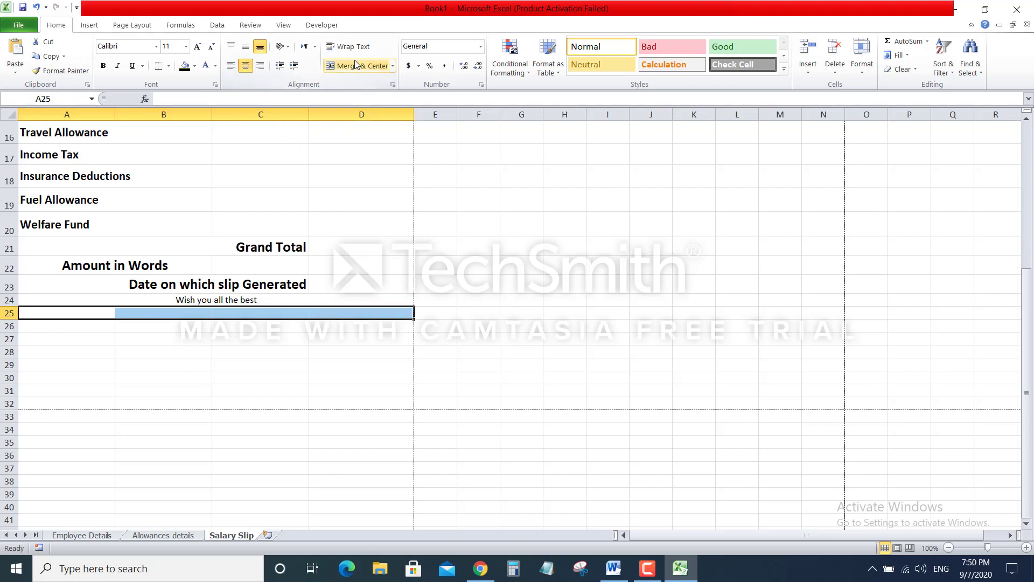
pyautogui.click(365, 71)
pyautogui.click(246, 47)
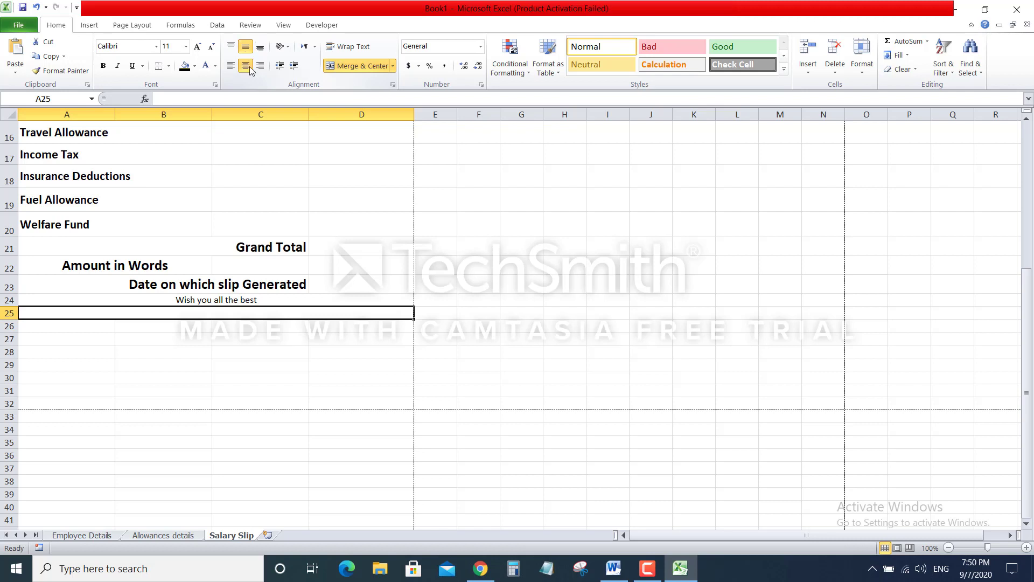
pyautogui.write('Thanks for working')
pyautogui.write('with us')
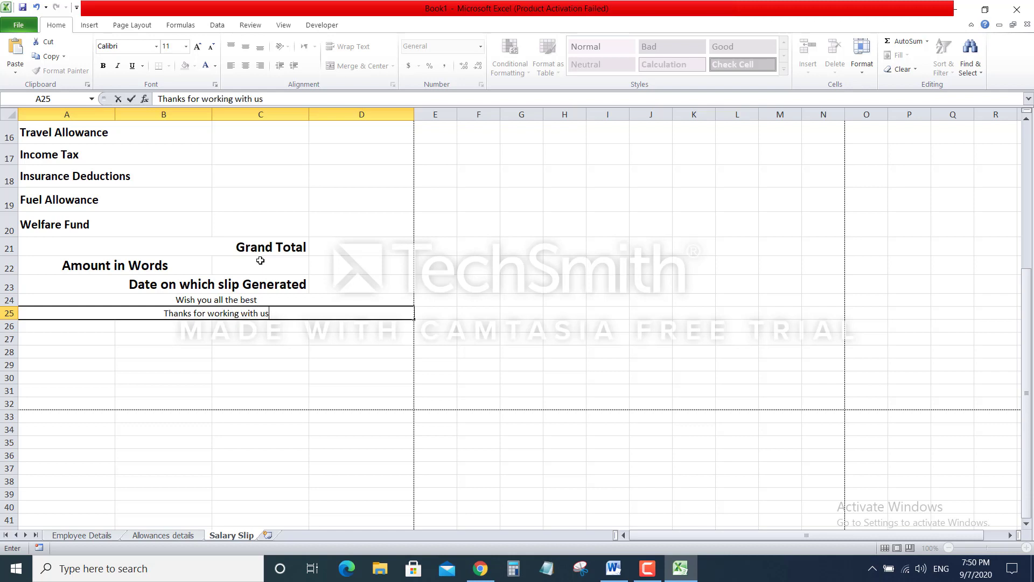
pyautogui.click(302, 362)
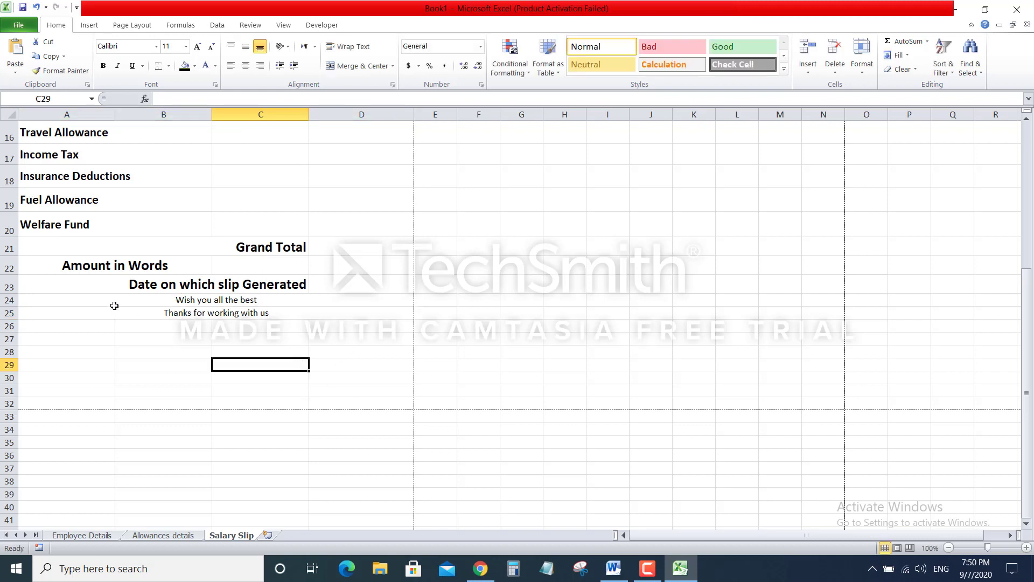
# Format both closing messages as 16-point bold white text on a black fill
pyautogui.moveTo(115, 301); pyautogui.dragTo(114, 310)
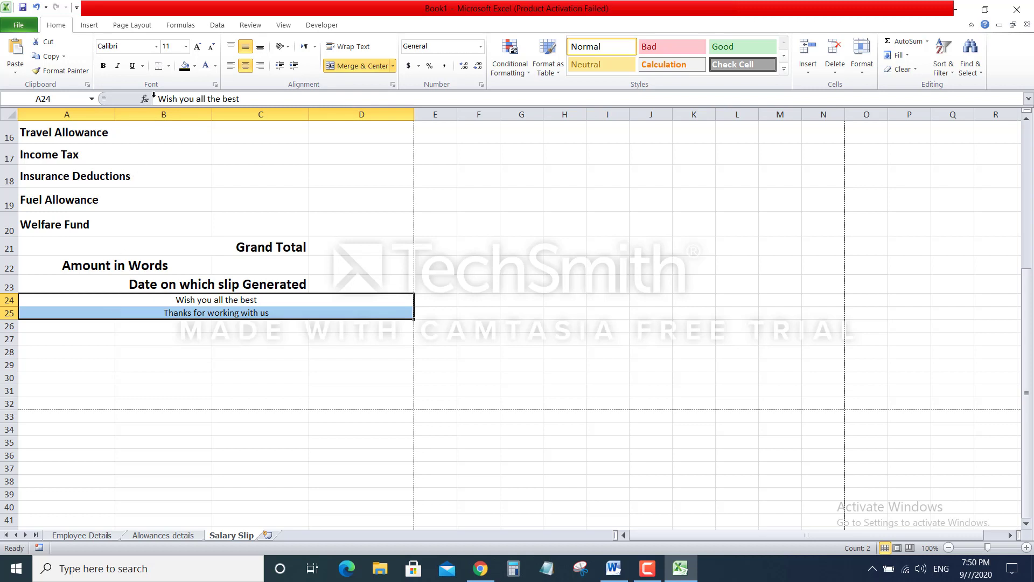
pyautogui.click(197, 46)
pyautogui.click(198, 46)
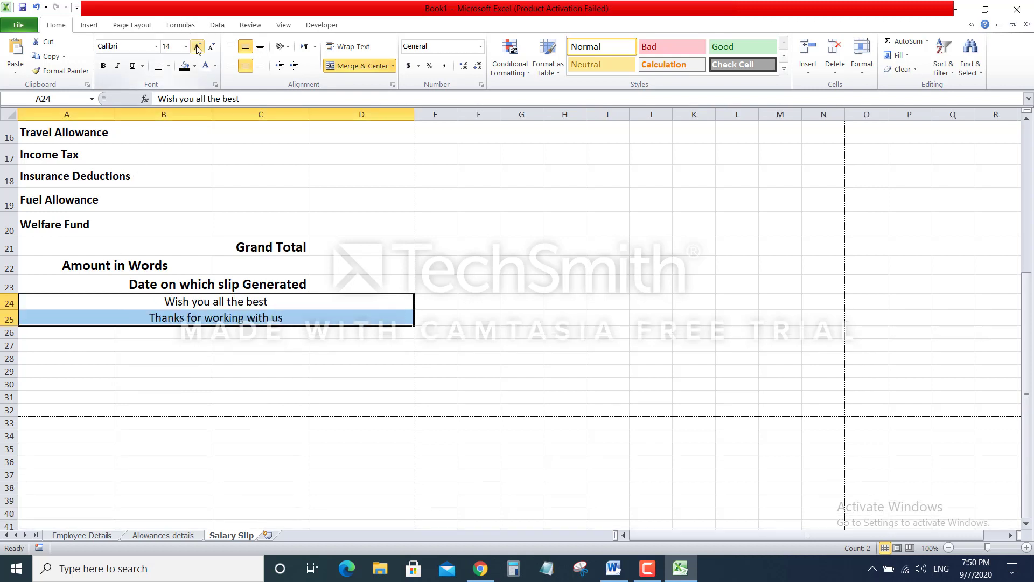
pyautogui.click(198, 47)
pyautogui.click(198, 48)
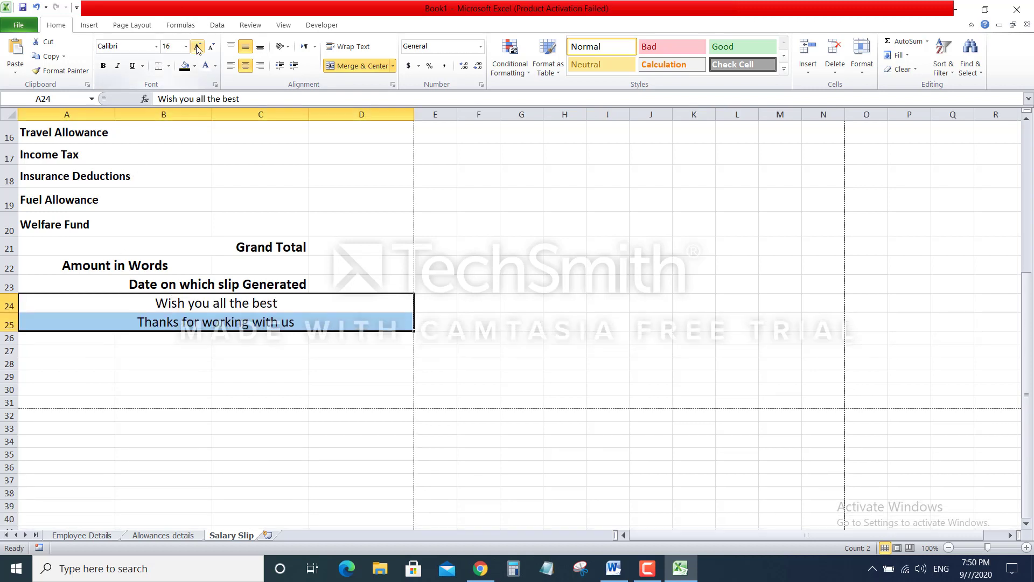
pyautogui.click(104, 65)
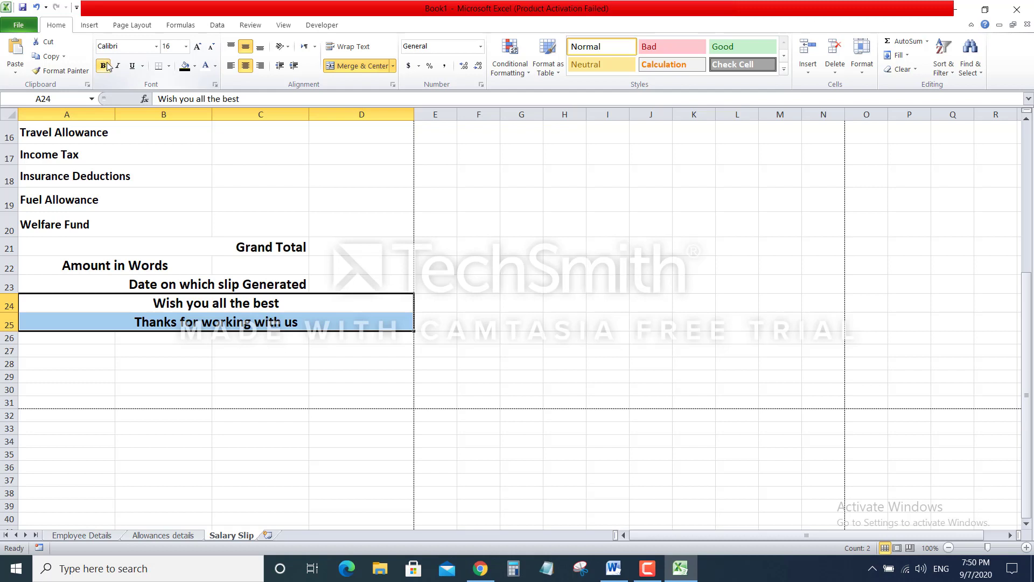
pyautogui.click(186, 69)
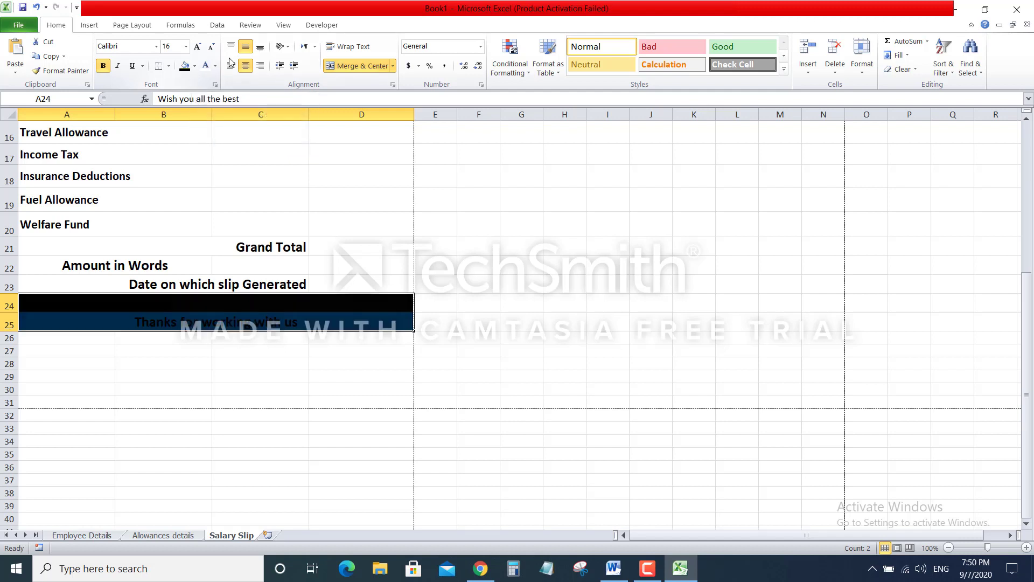
pyautogui.click(205, 65)
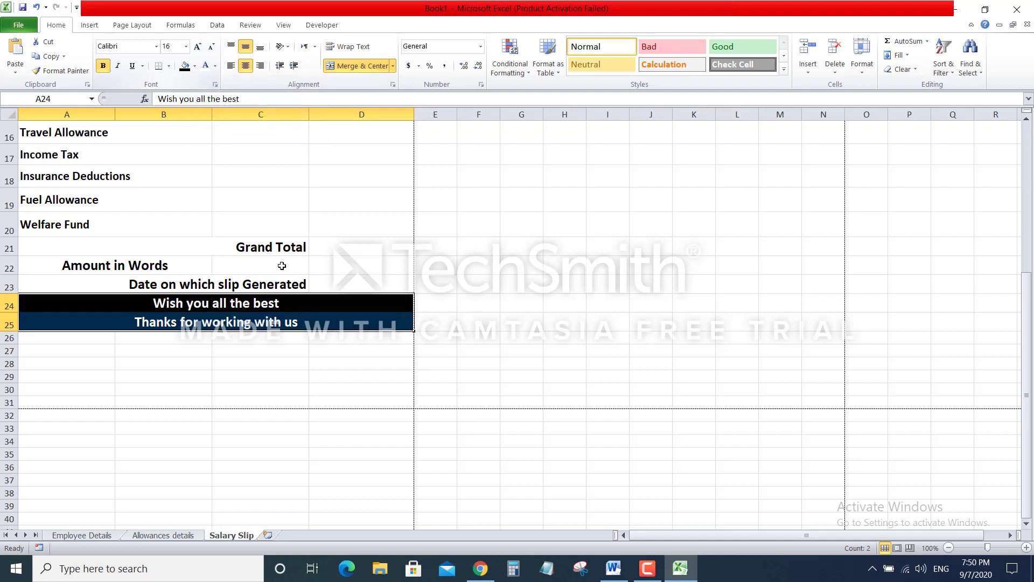
pyautogui.click(322, 359)
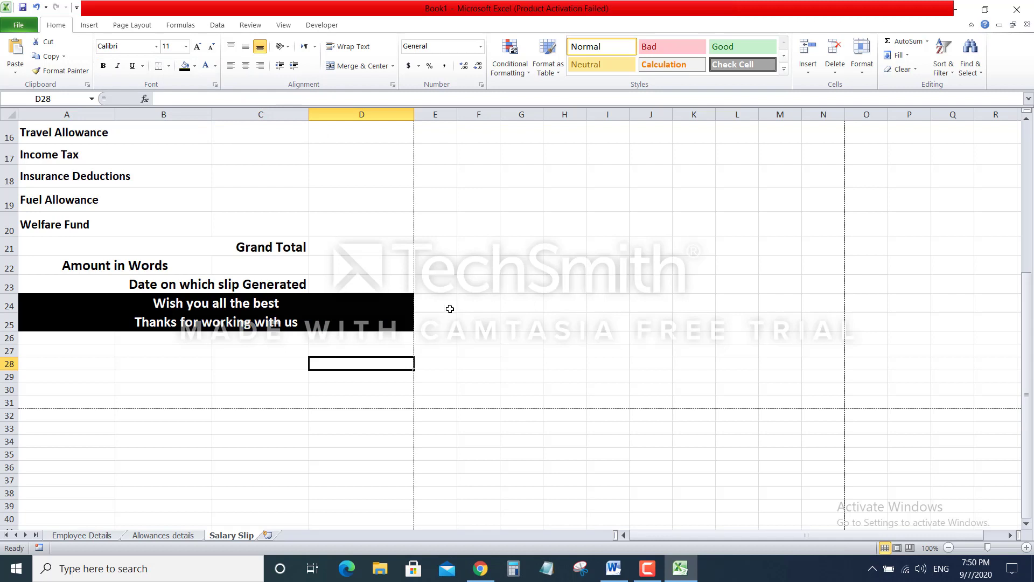
# Scroll through the finished Salary Slip, then switch to the Employee Details sheet
pyautogui.scroll(5, 366, 282)
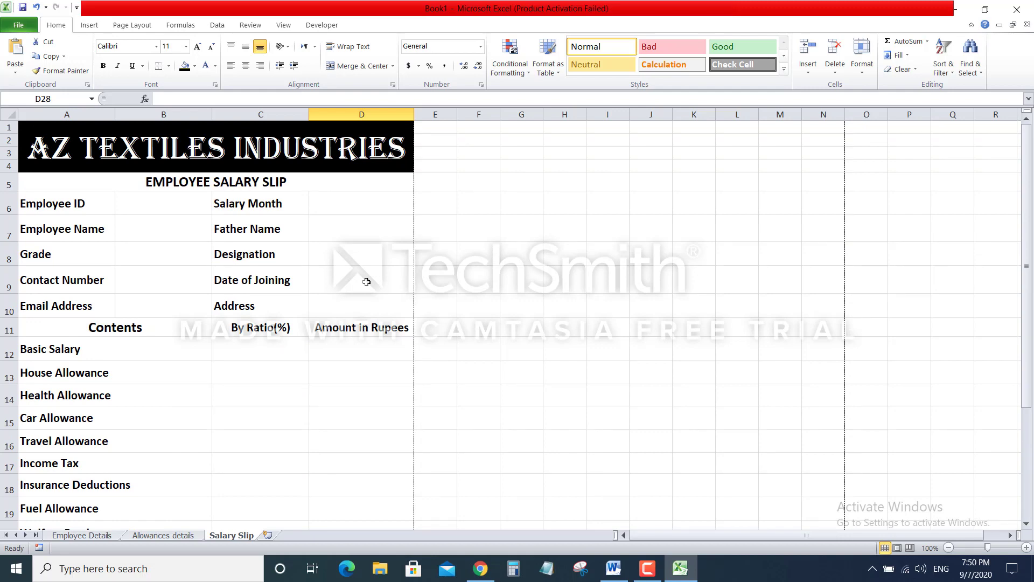
pyautogui.scroll(-3, 366, 282)
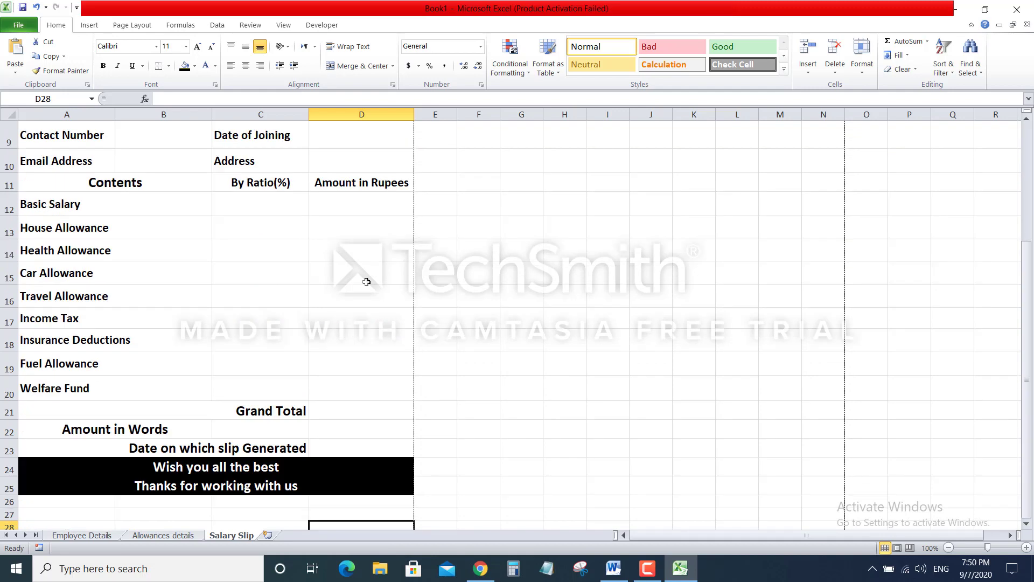
pyautogui.scroll(-2, 367, 282)
pyautogui.scroll(1, 367, 282)
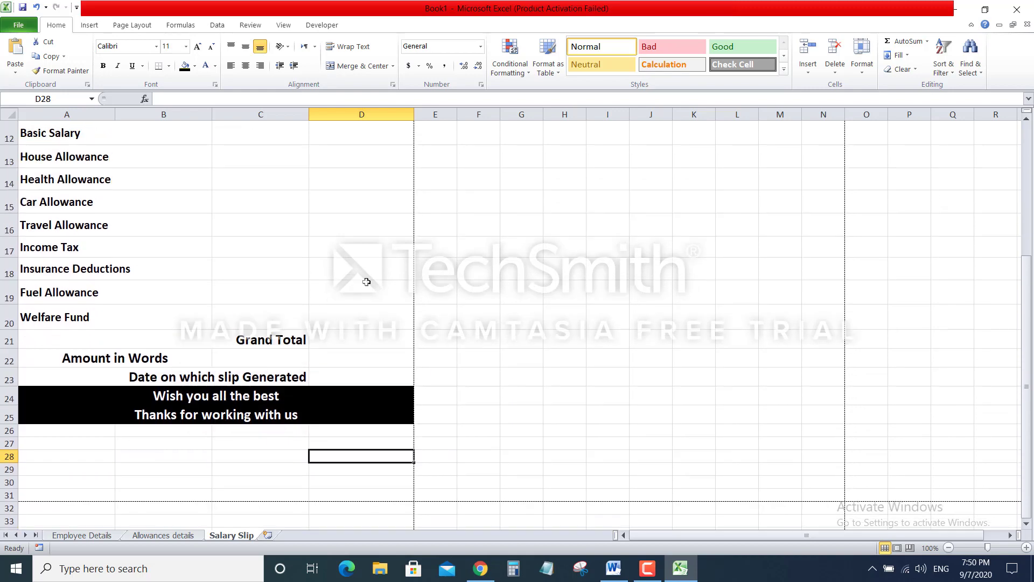
pyautogui.click(473, 286)
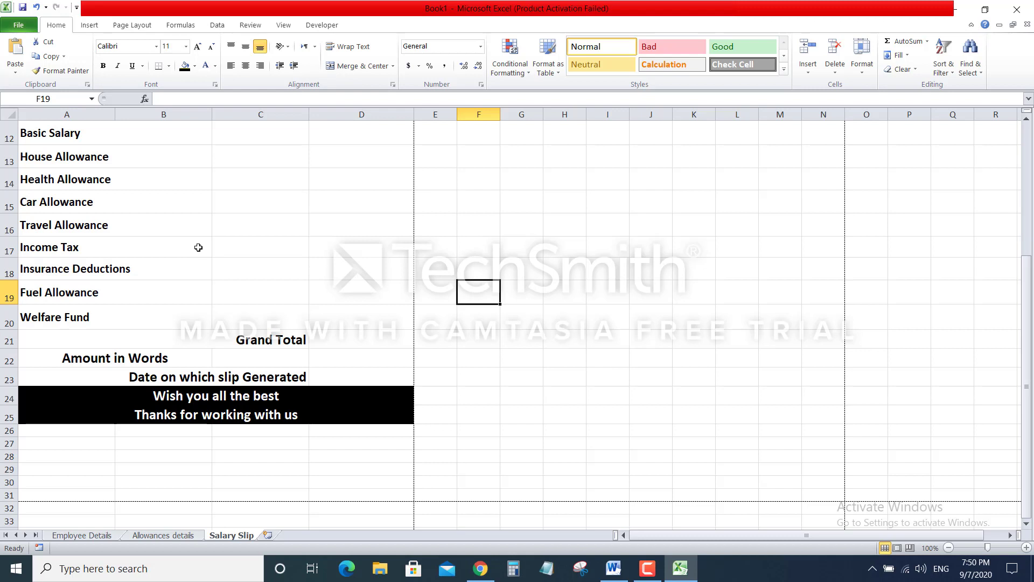
pyautogui.scroll(1, 199, 248)
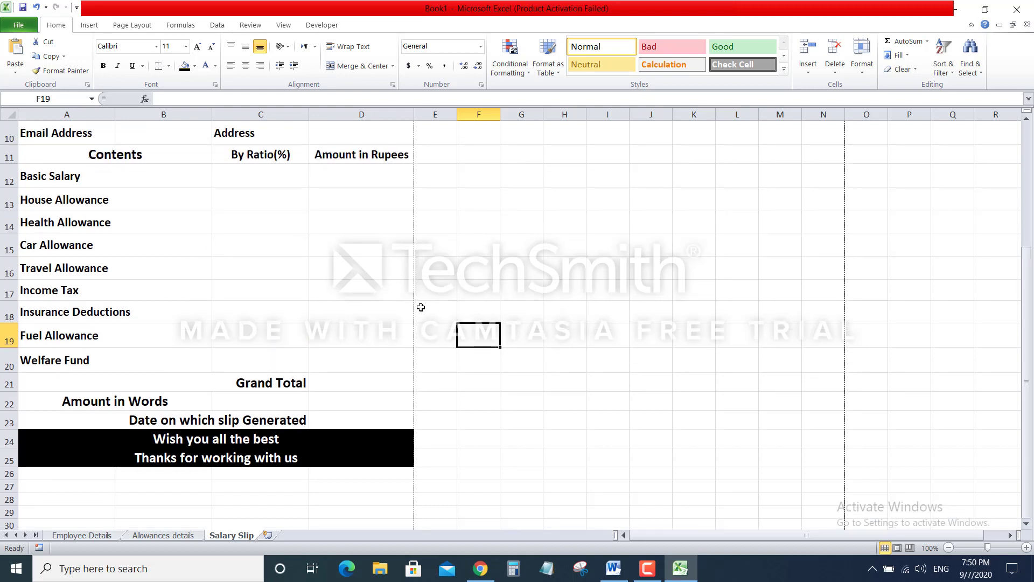
pyautogui.click(657, 571)
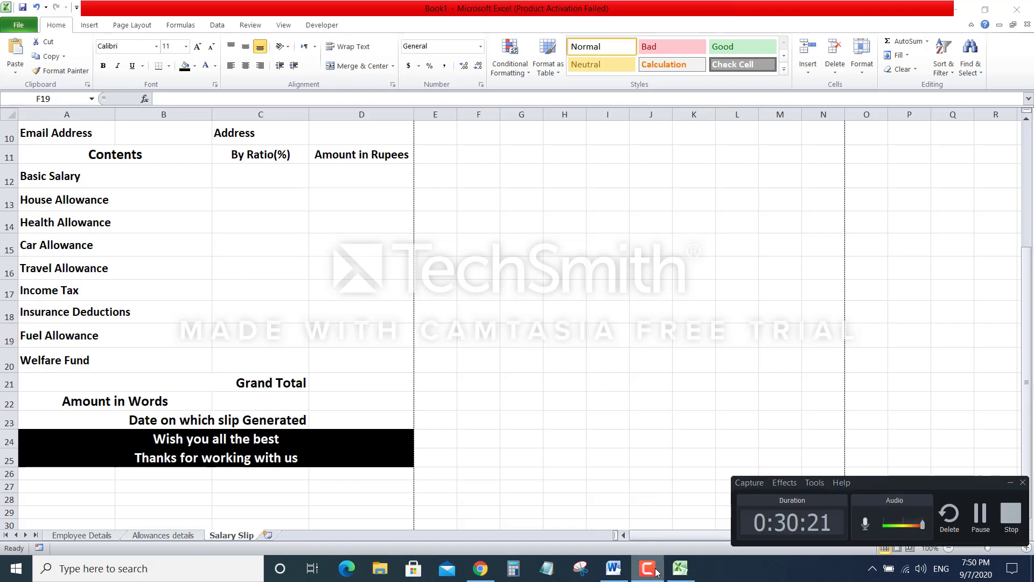
pyautogui.click(657, 571)
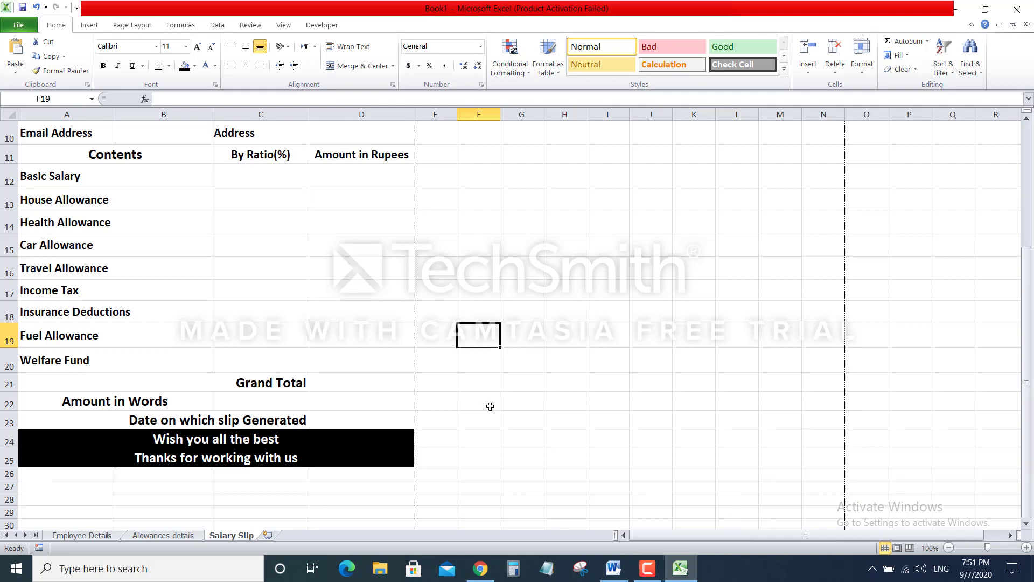
pyautogui.click(75, 535)
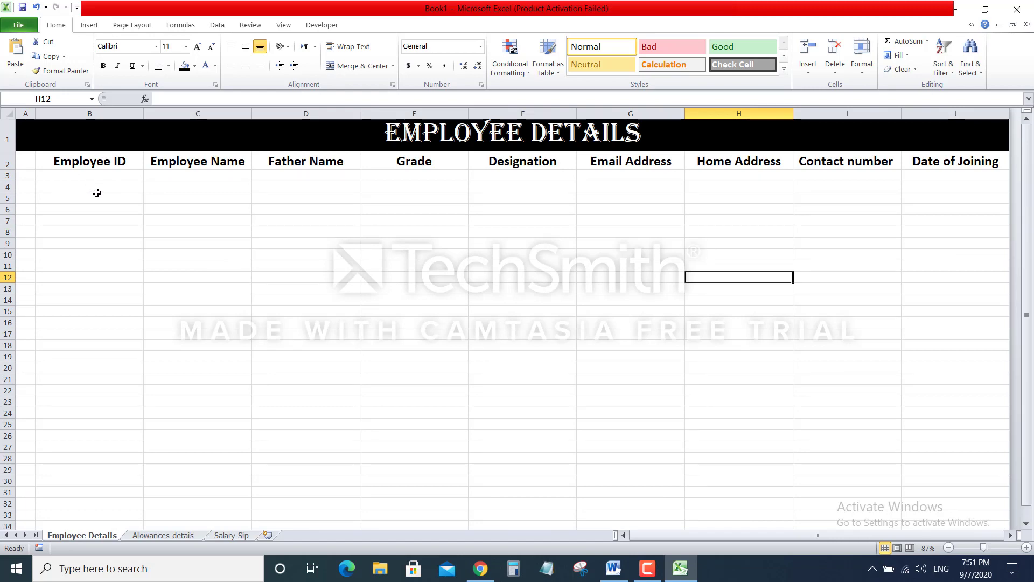
# Enter Employee IDs AAA001 through AAA005 in B3:B7 and start AAA006 in B8
pyautogui.click(102, 177)
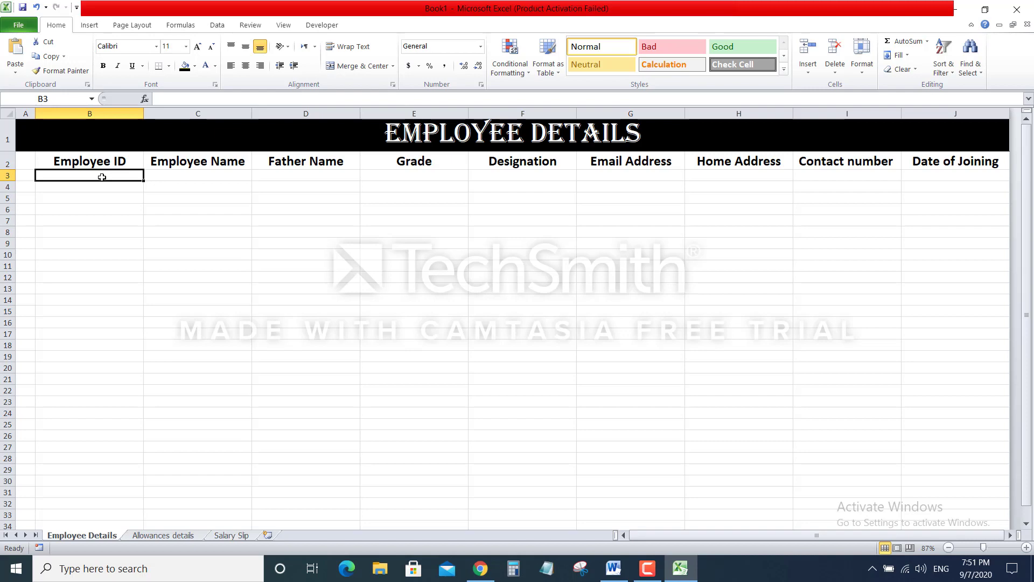
pyautogui.write('AAA')
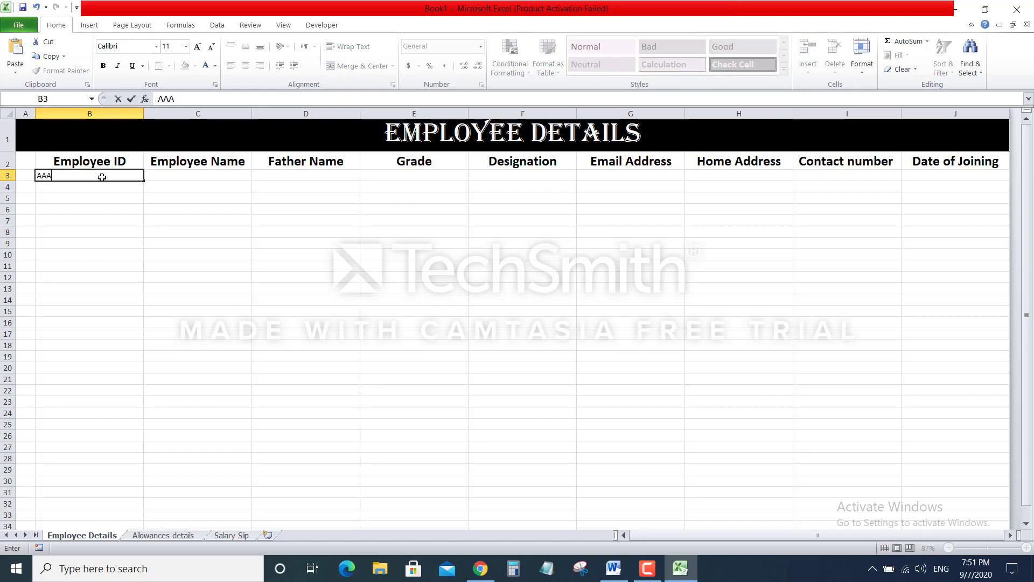
pyautogui.write('001')
pyautogui.press('Return')
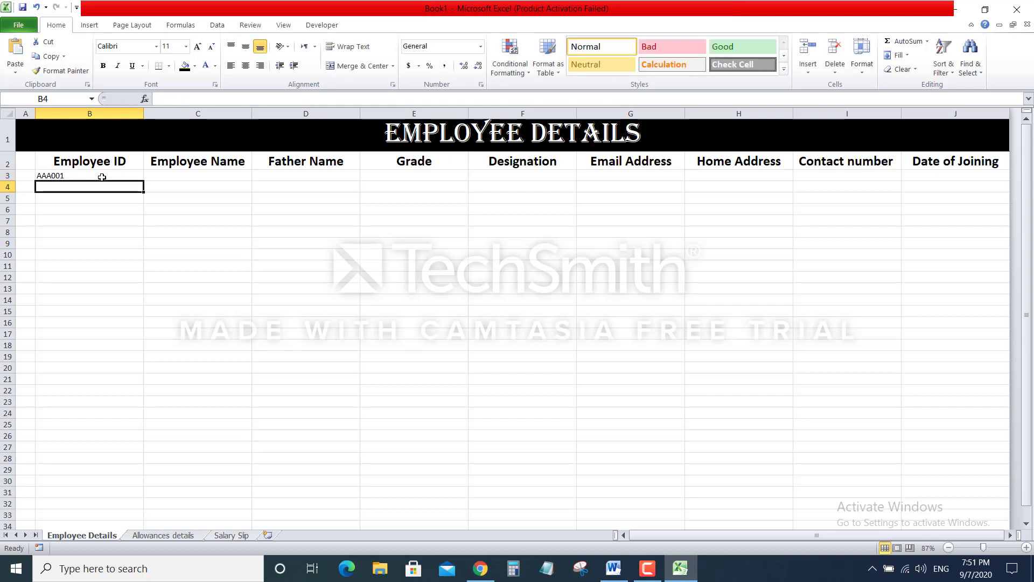
pyautogui.write('AAA002')
pyautogui.press('Return')
pyautogui.write('AAA')
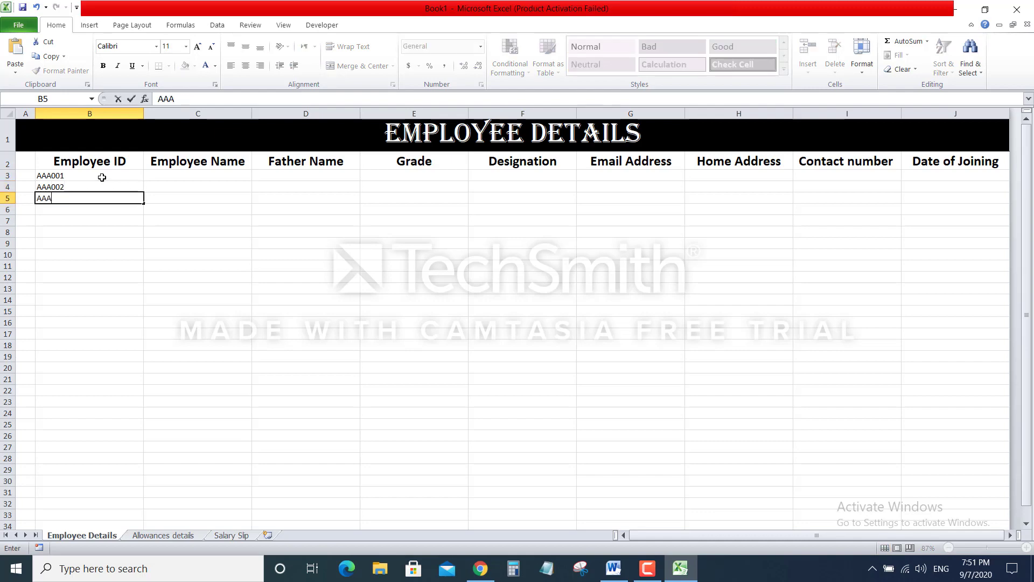
pyautogui.write('003')
pyautogui.press('Return')
pyautogui.write('AAA004')
pyautogui.press('Return')
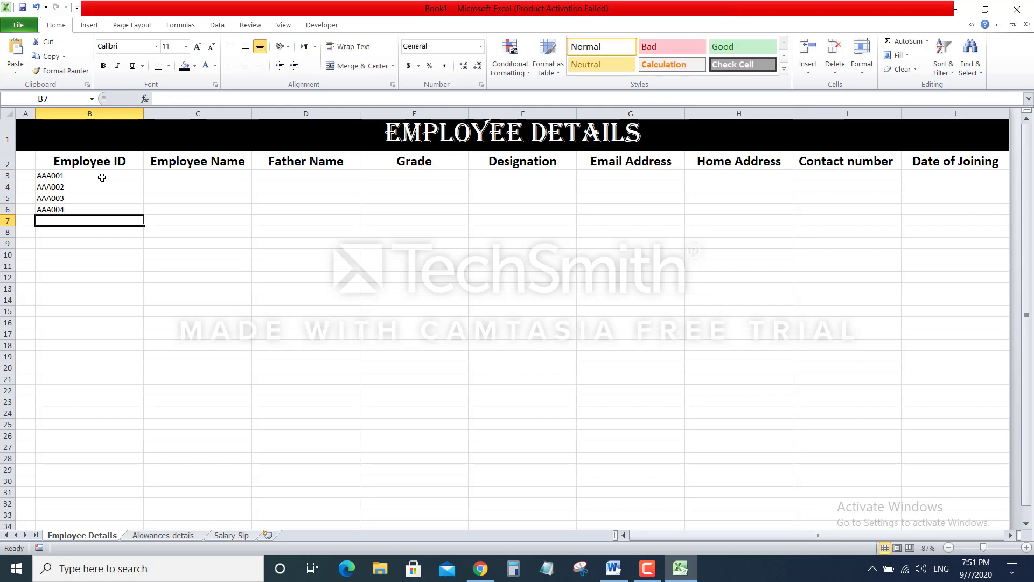
pyautogui.write('AAA005')
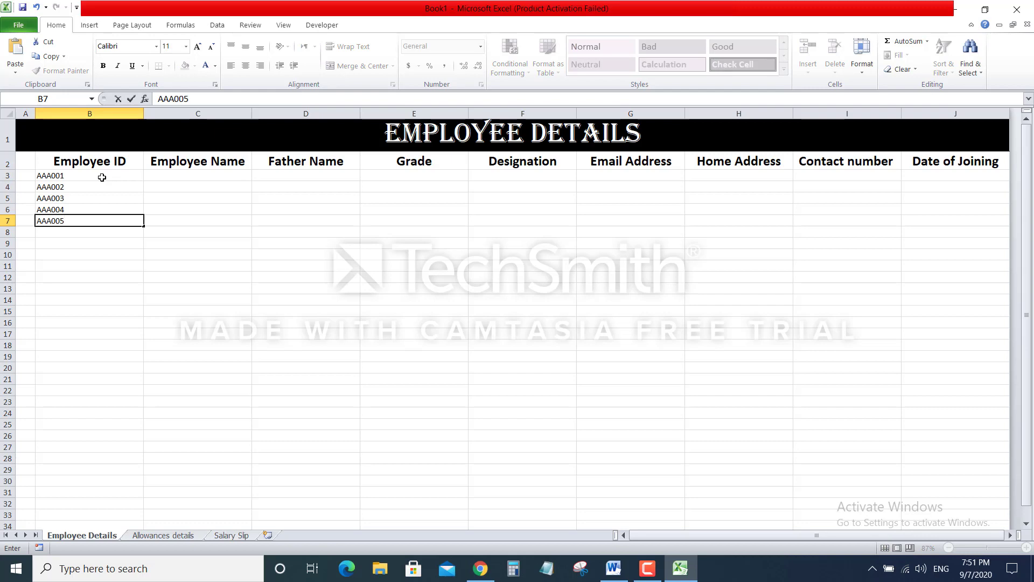
pyautogui.press('Return')
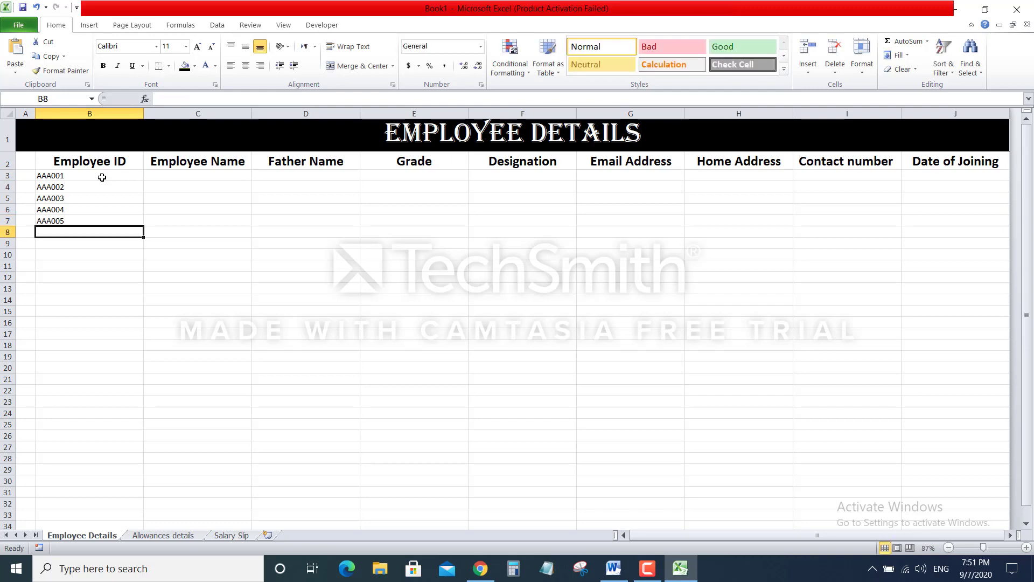
pyautogui.write('AAA006')
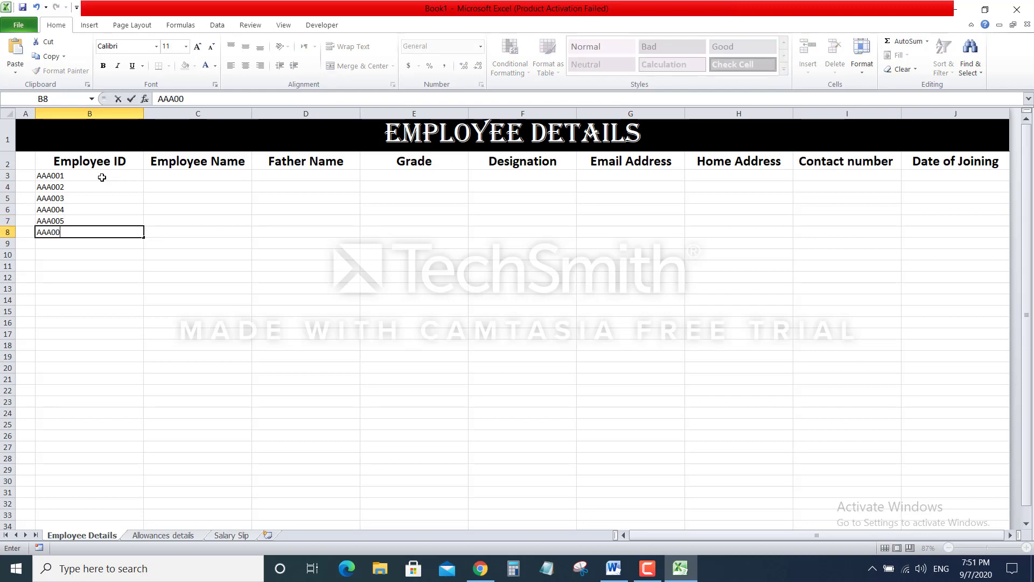
# Commit AAA006 and type the first three employee names into C3:C5
pyautogui.click(219, 173)
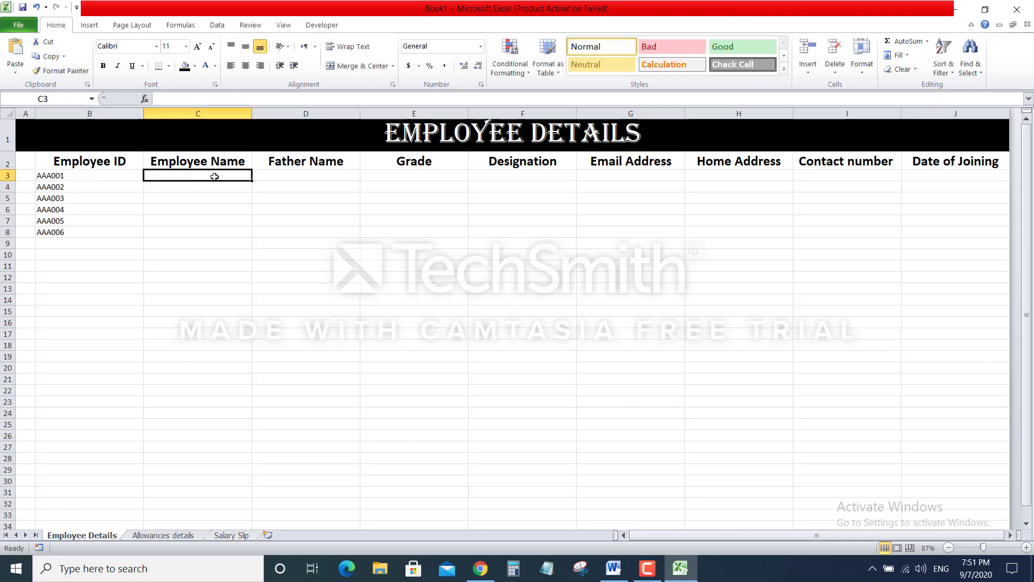
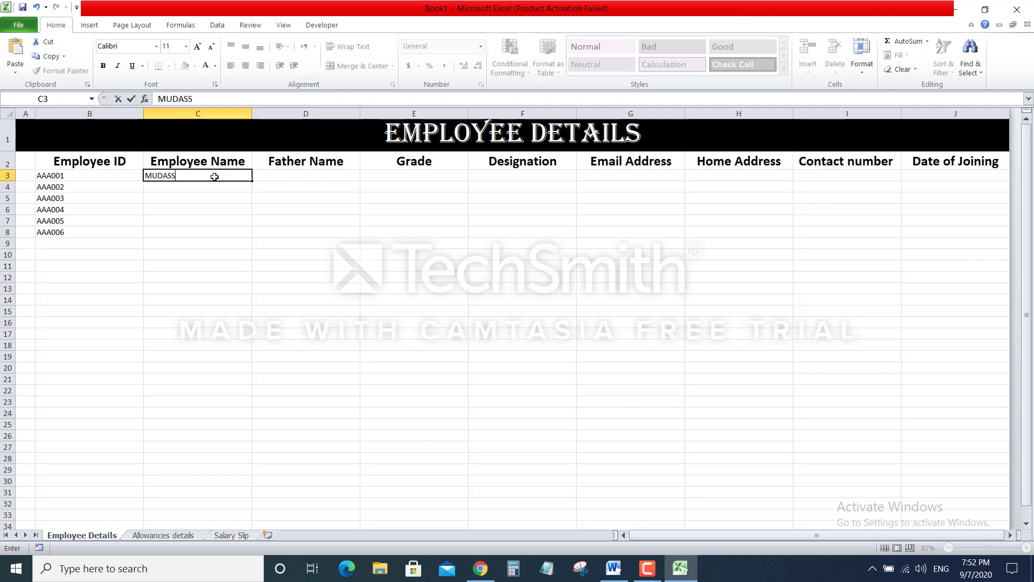
pyautogui.press('Return')
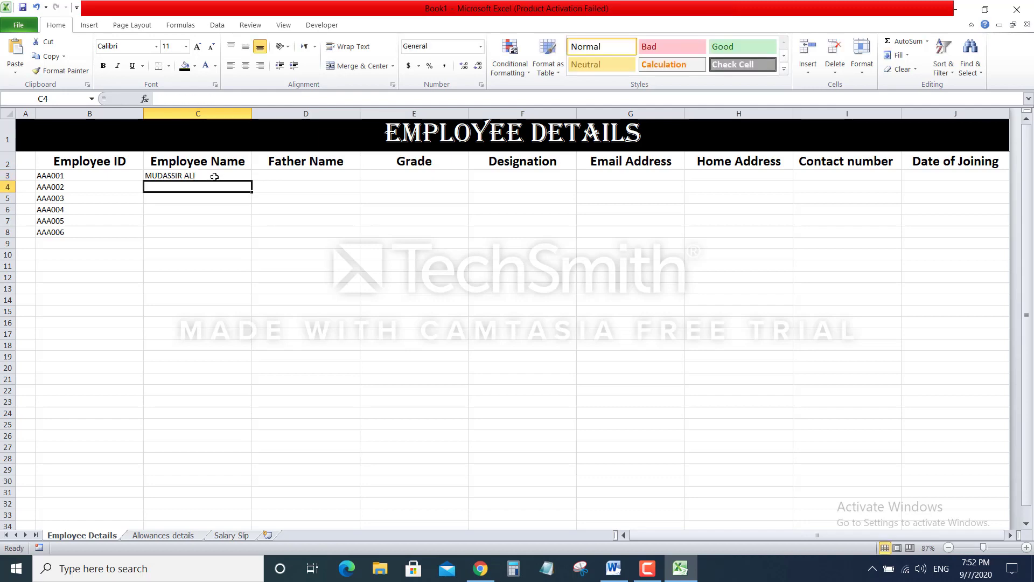
pyautogui.write('ZAIN')
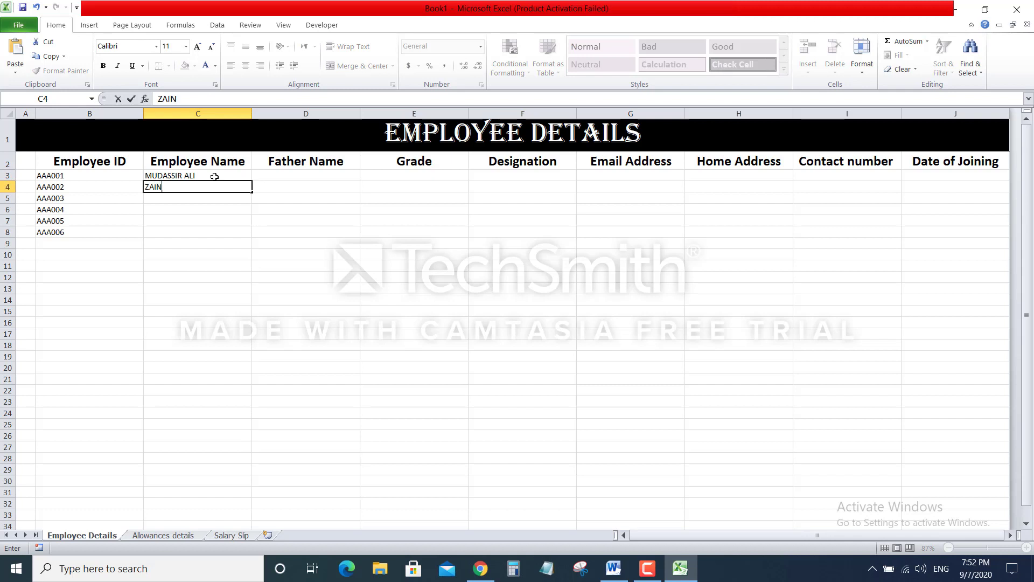
pyautogui.write(' UL AB')
pyautogui.press('BackSpace')
pyautogui.press('BackSpace')
pyautogui.press('BackSpace')
pyautogui.press('BackSpace')
pyautogui.press('BackSpace')
pyautogui.press('Return')
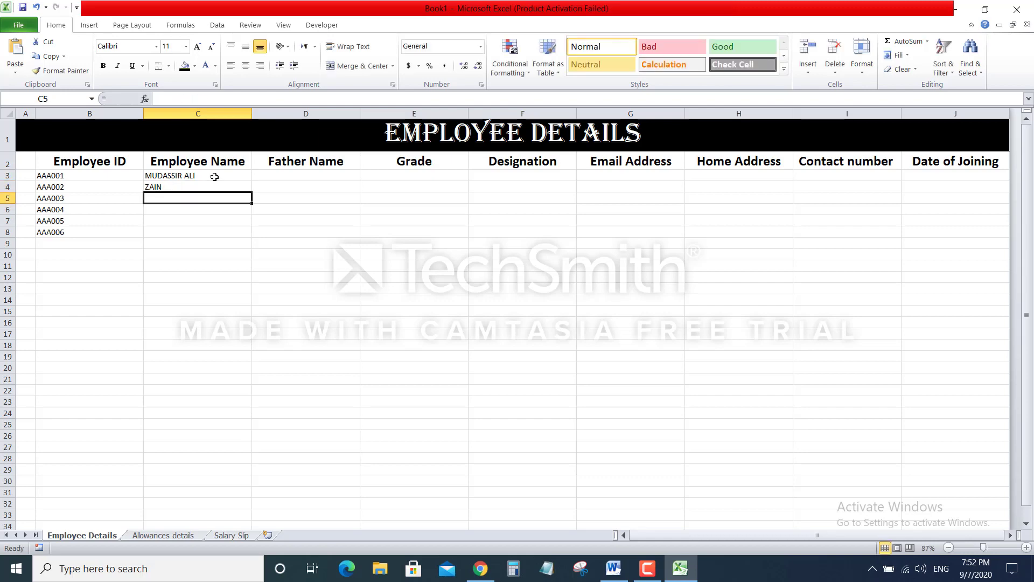
pyautogui.write('bILAL')
pyautogui.press('BackSpace')
pyautogui.press('BackSpace')
pyautogui.press('BackSpace')
pyautogui.press('BackSpace')
pyautogui.press('BackSpace')
pyautogui.write('BILAL')
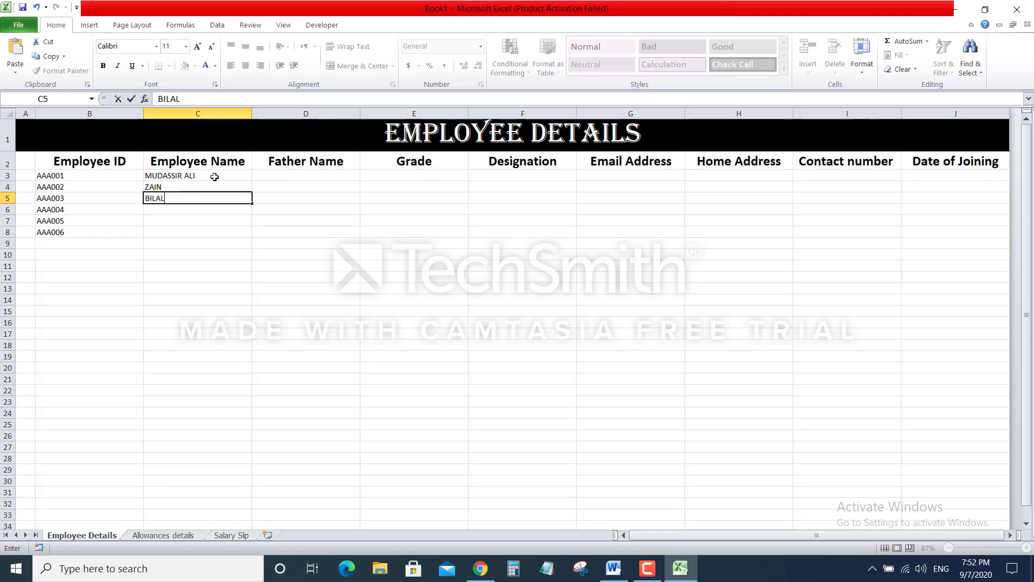
pyautogui.press('Return')
# Enter the remaining employee names in C6:C9 and type ID AAA007 in B9
pyautogui.write('DANIAL')
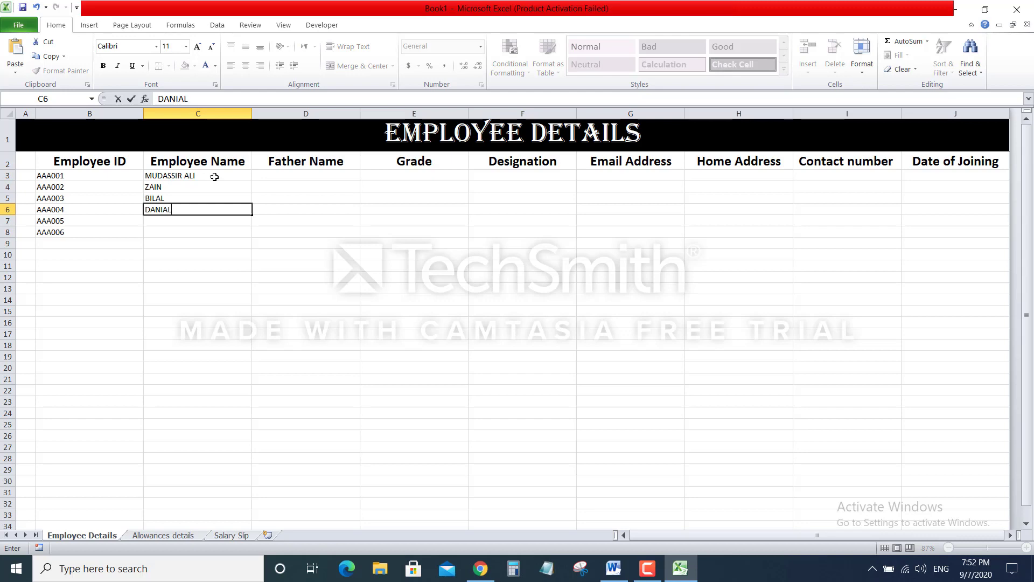
pyautogui.press('Return')
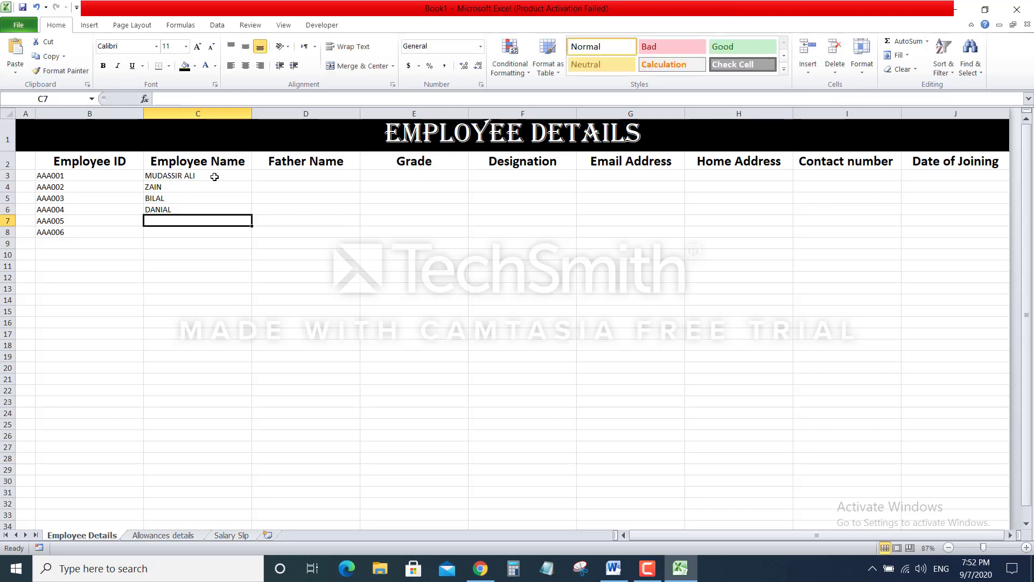
pyautogui.write('MESSUM')
pyautogui.press('Return')
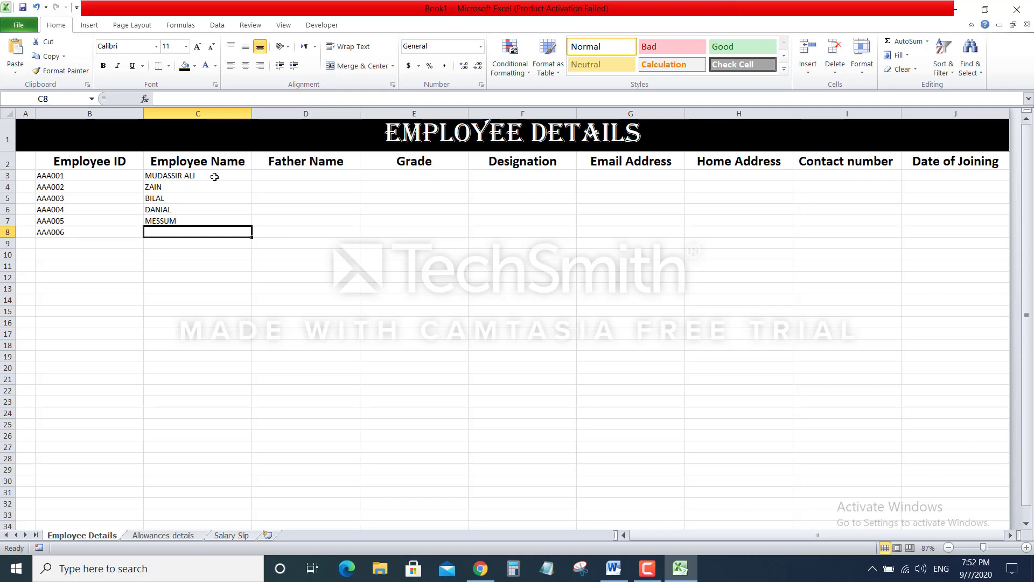
pyautogui.write('AMMAR')
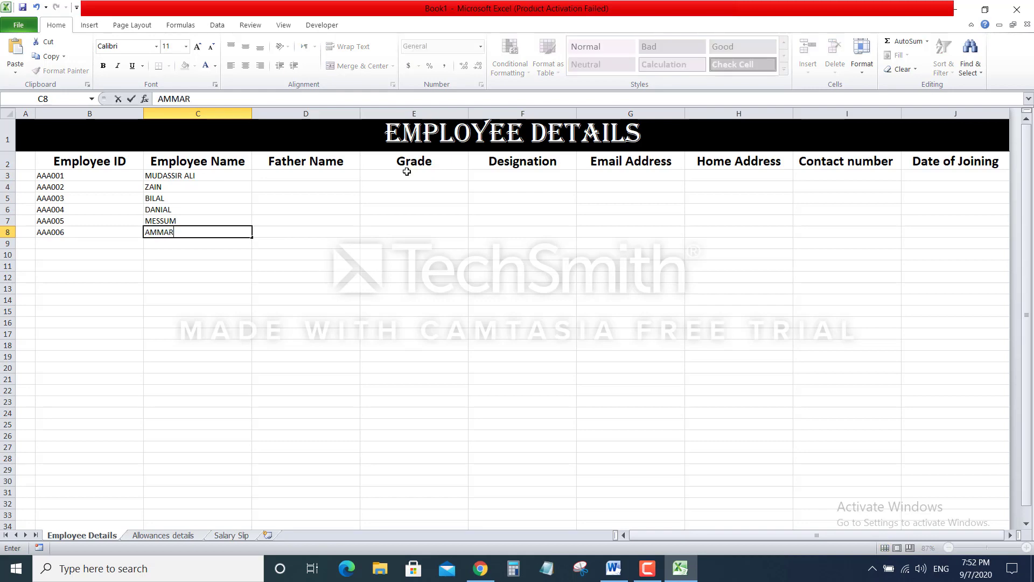
pyautogui.click(77, 243)
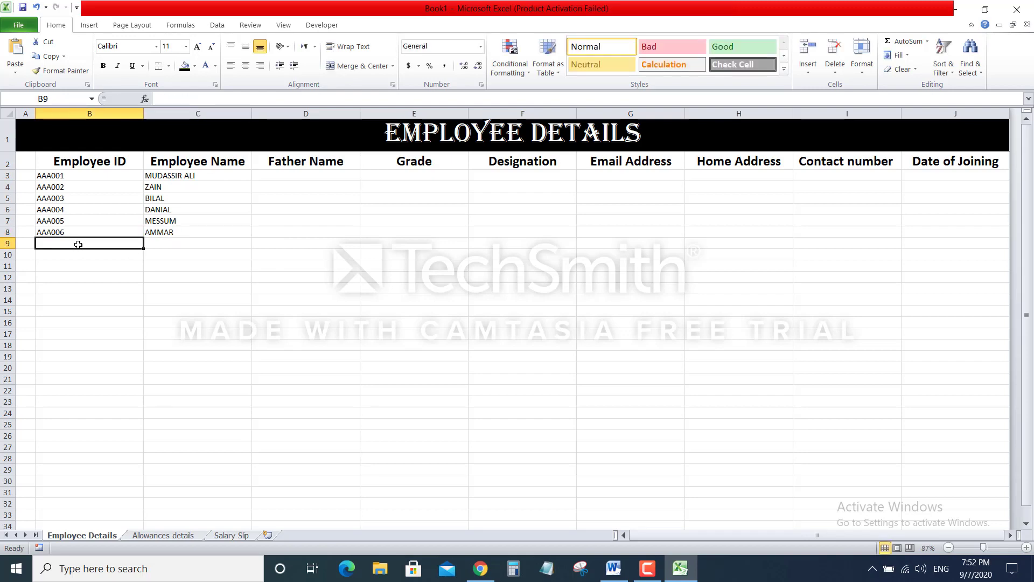
pyautogui.click(154, 244)
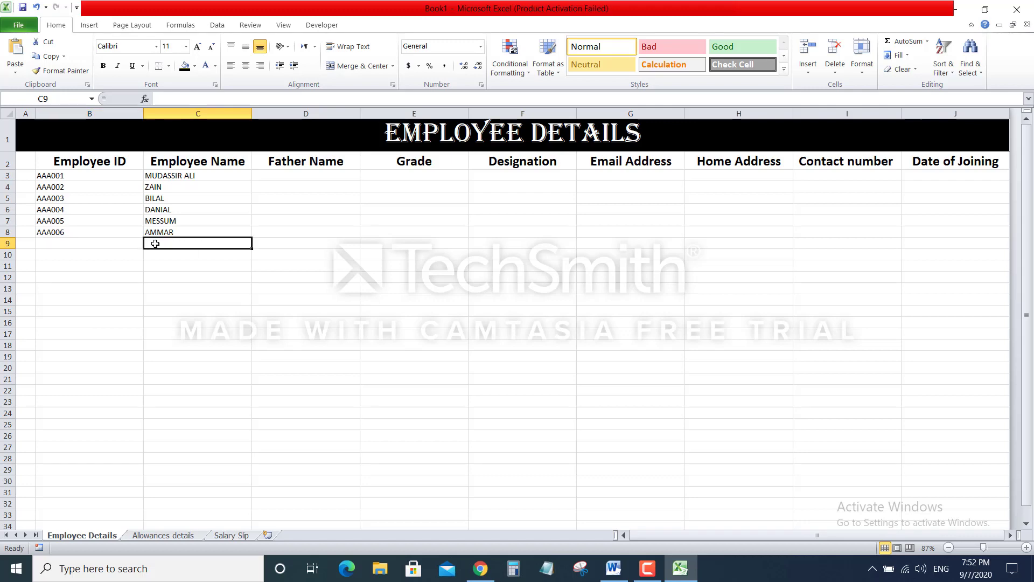
pyautogui.write('AHSAN')
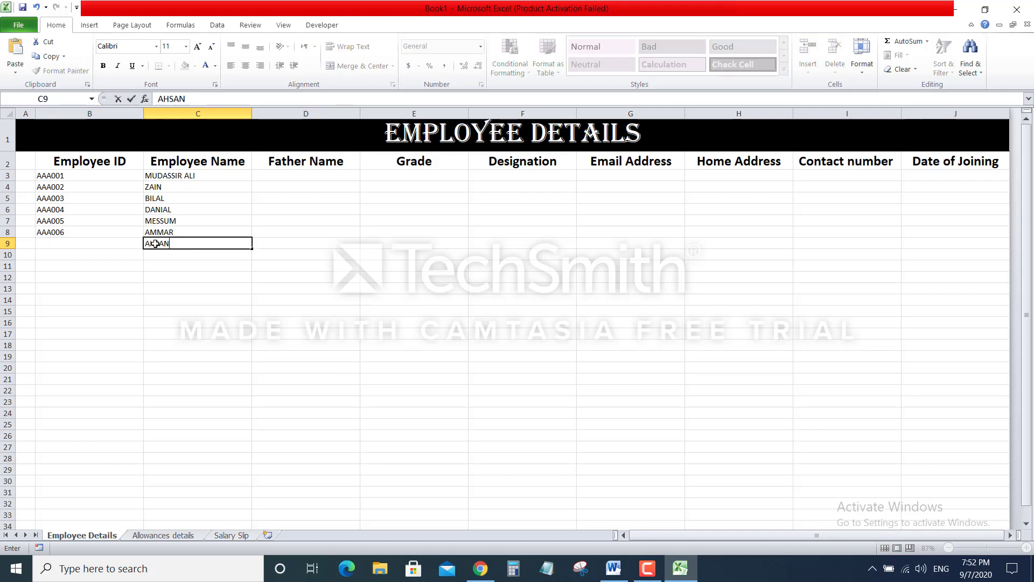
pyautogui.click(101, 241)
pyautogui.write('AA')
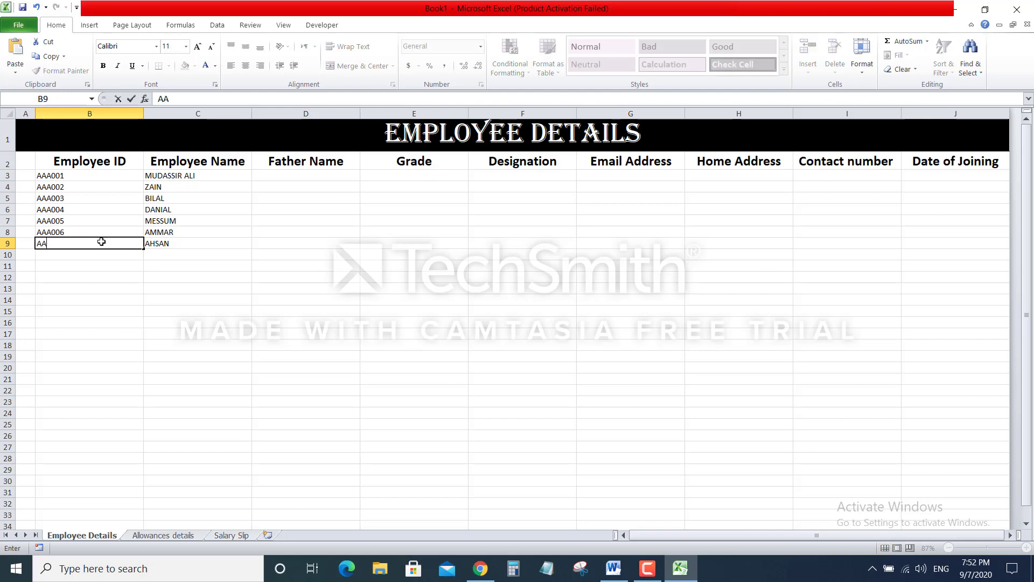
pyautogui.write('A007')
# Commit AAA007 and type the fathers' names for the first three employees into D3:D5
pyautogui.click(301, 171)
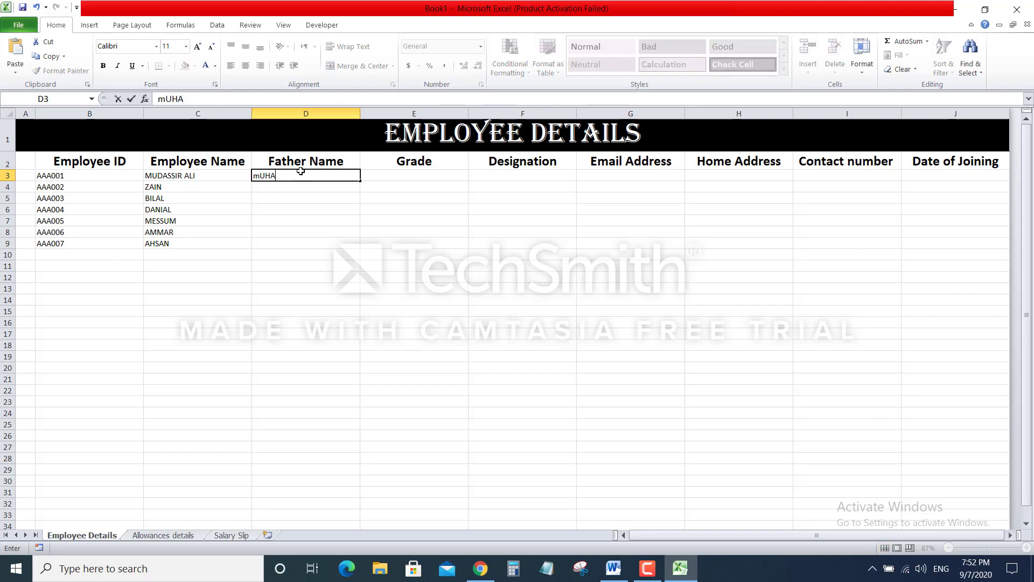
pyautogui.press('BackSpace')
pyautogui.press('BackSpace')
pyautogui.press('BackSpace')
pyautogui.press('BackSpace')
pyautogui.press('BackSpace')
pyautogui.press('BackSpace')
pyautogui.press('BackSpace')
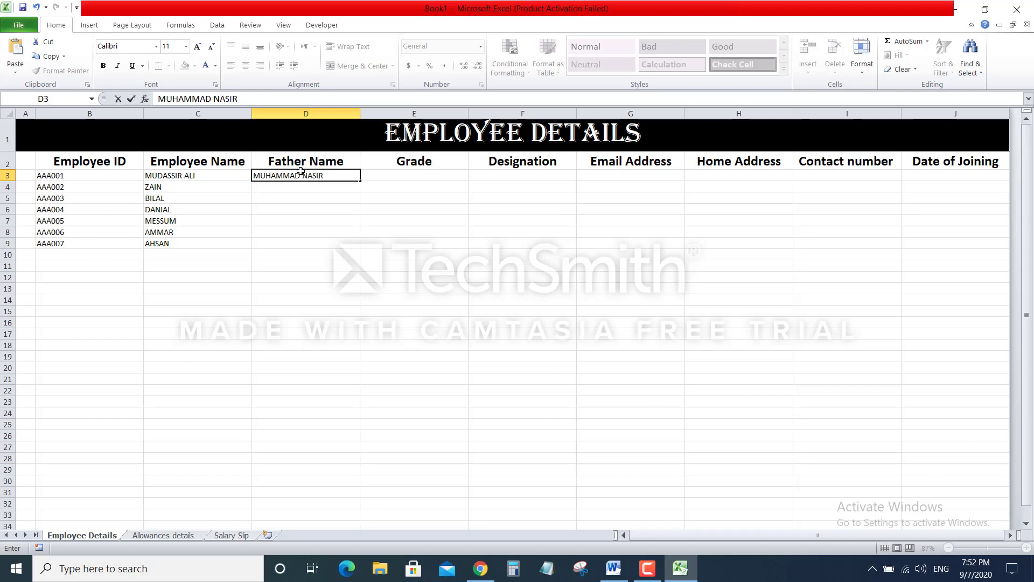
pyautogui.press('Return')
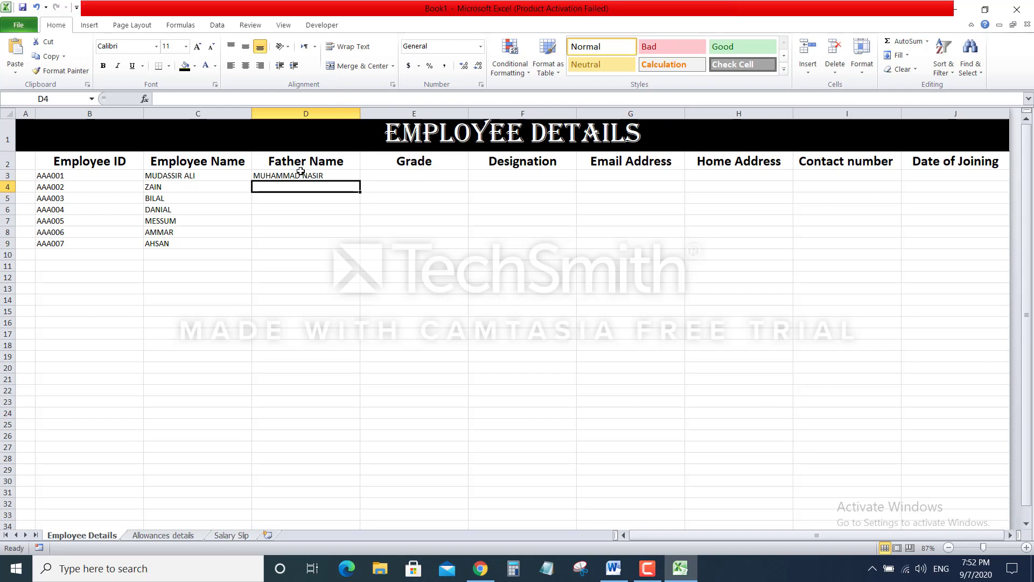
pyautogui.press('Return')
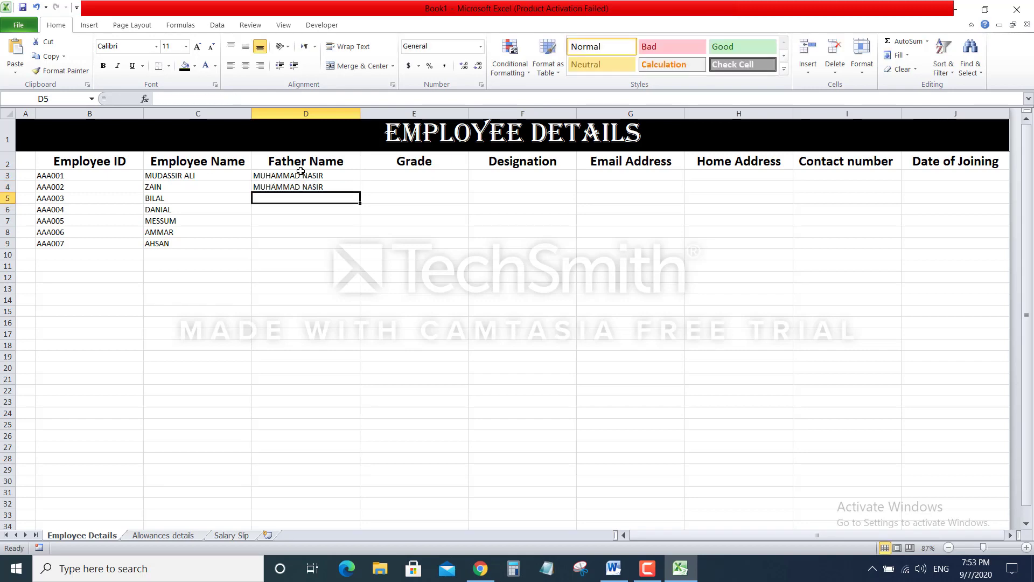
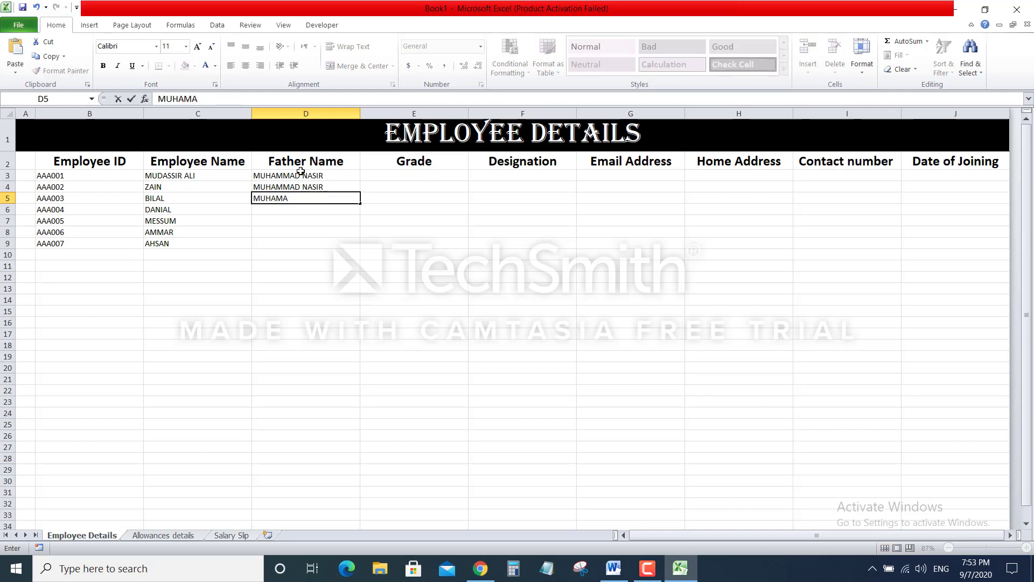
pyautogui.press('BackSpace')
pyautogui.press('BackSpace')
pyautogui.press('BackSpace')
pyautogui.press('Return')
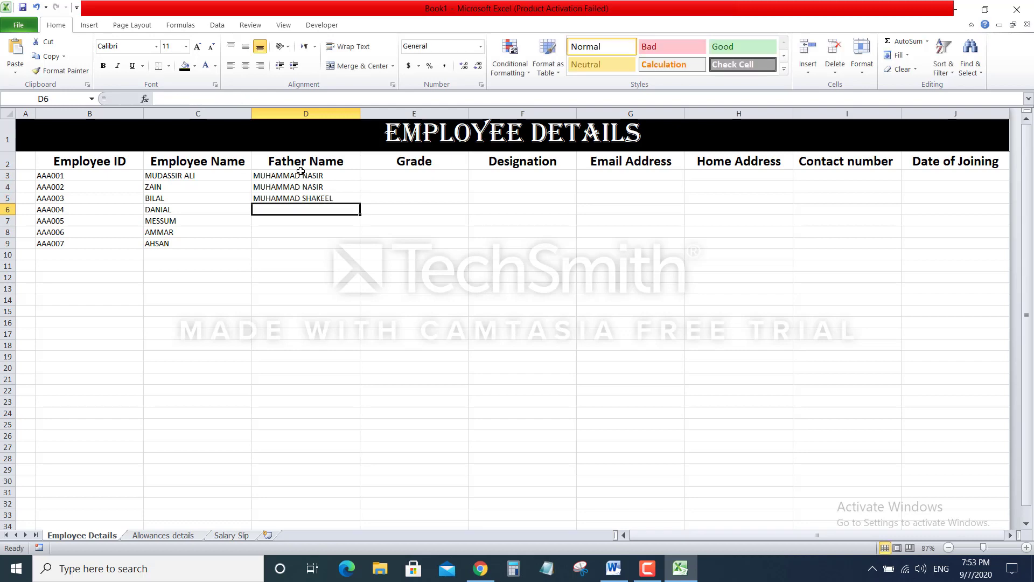
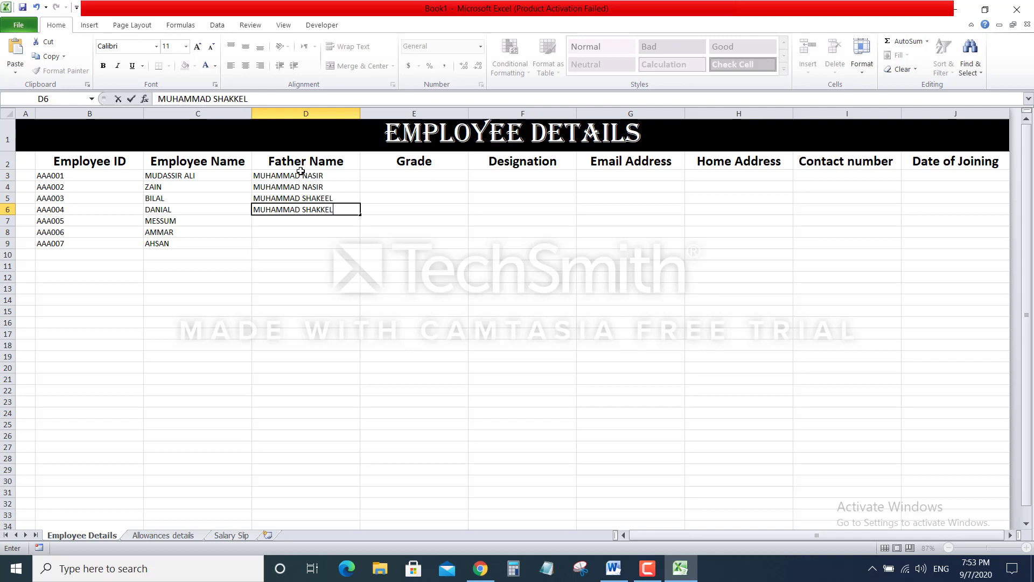
# Enter the fourth father's name in D6 and correct its spelling
pyautogui.press('Return')
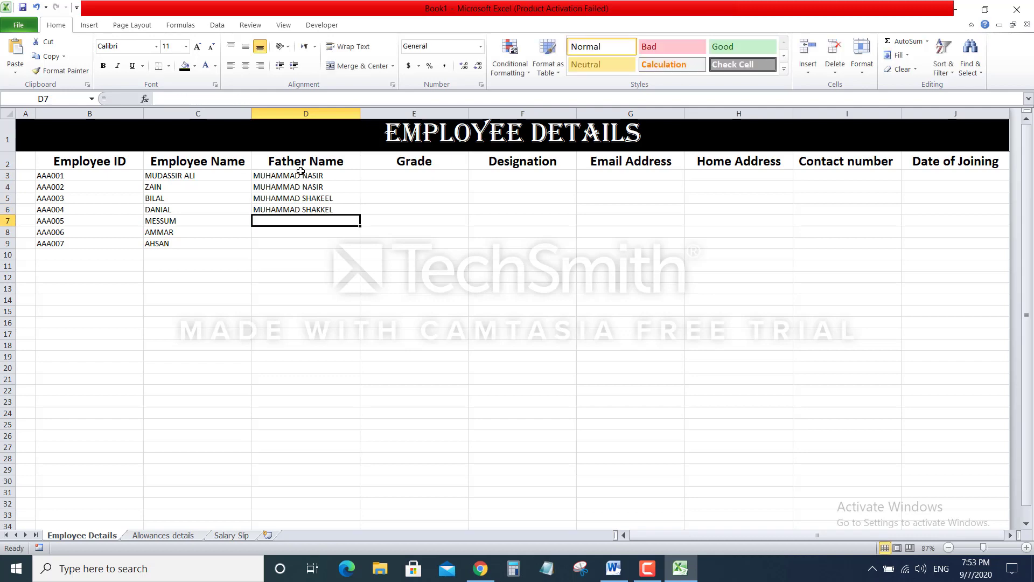
pyautogui.click(314, 210)
pyautogui.click(281, 101)
pyautogui.press('BackSpace')
pyautogui.press('BackSpace')
pyautogui.press('BackSpace')
pyautogui.write('EEL')
pyautogui.press('Return')
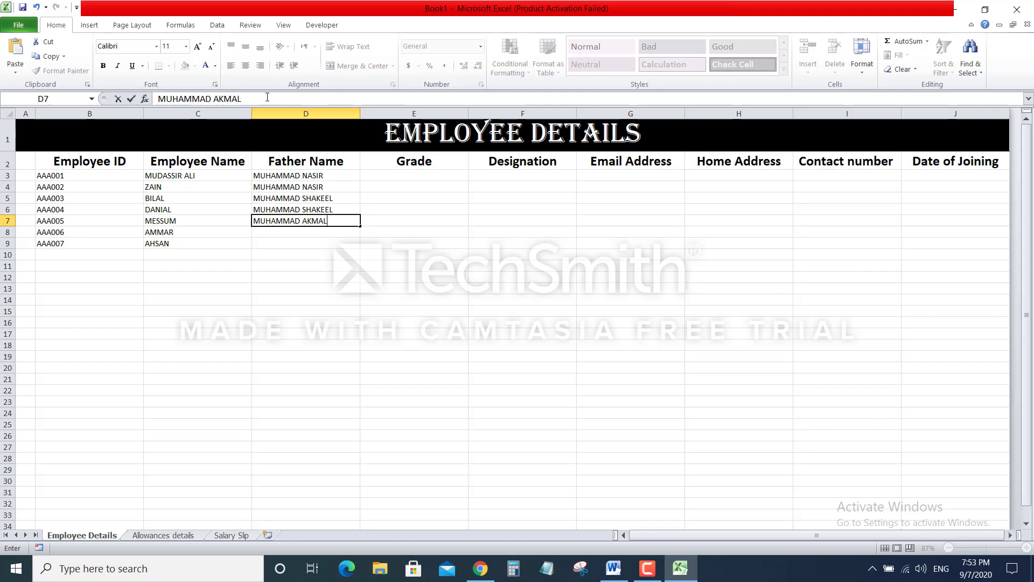
# Fill in the fathers' names for the last three employees in D7:D9
pyautogui.press('Return')
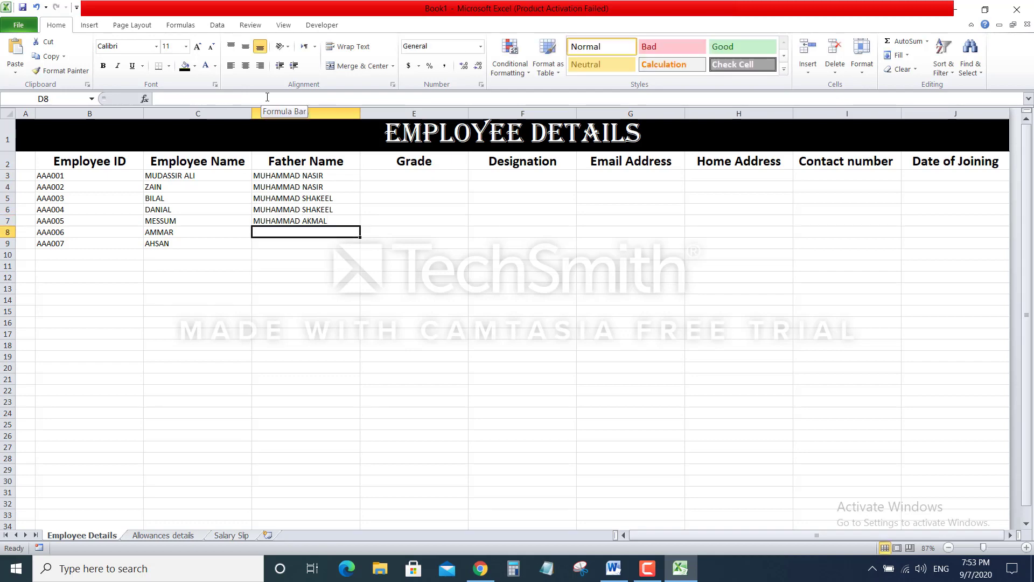
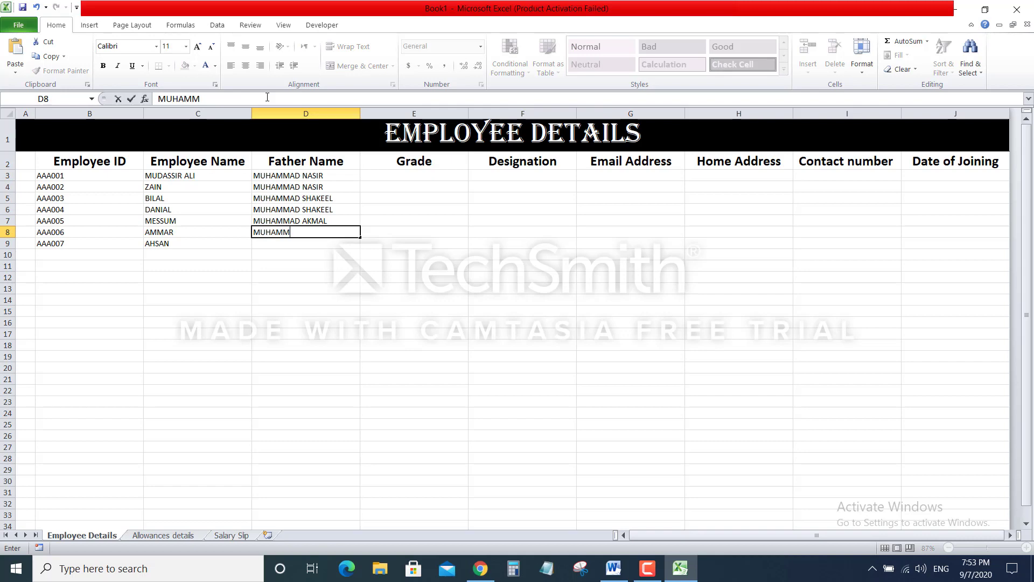
pyautogui.press('Return')
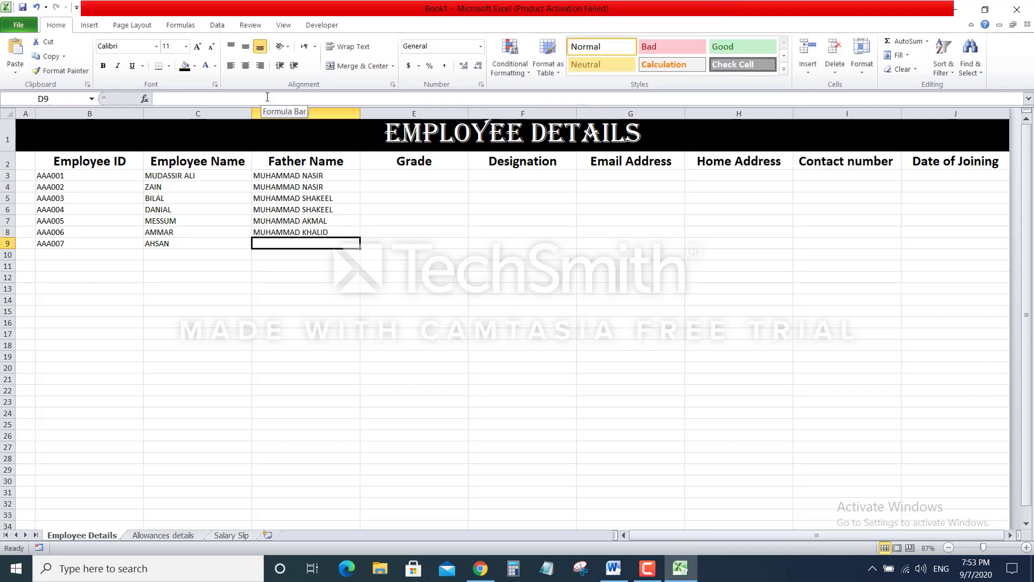
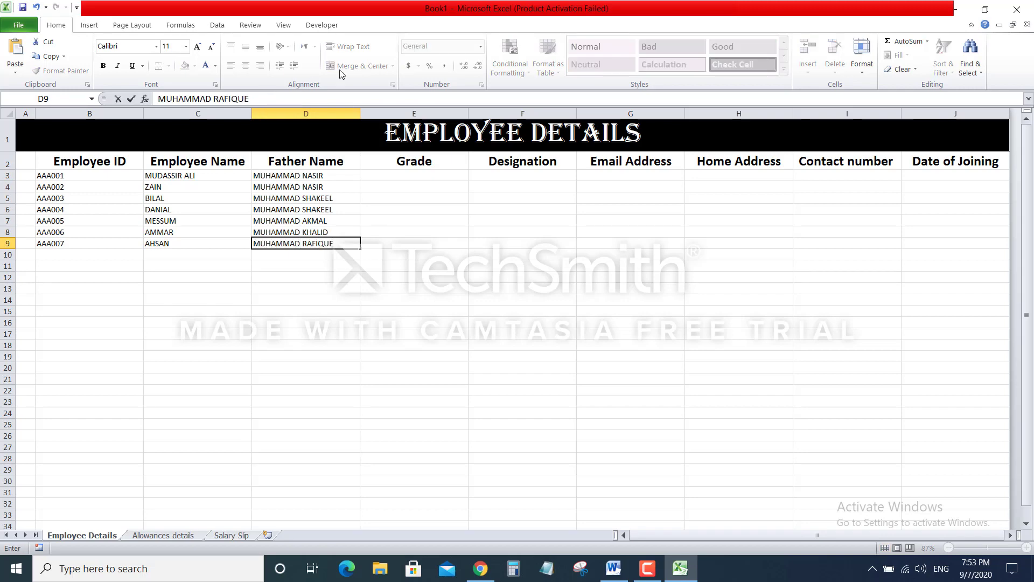
pyautogui.click(447, 263)
pyautogui.click(403, 178)
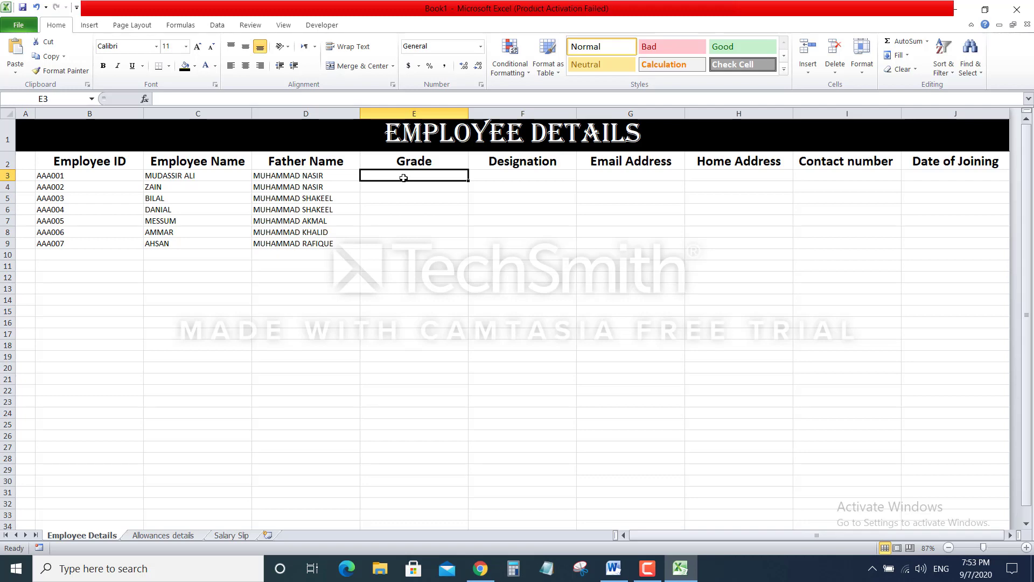
# Enter grades 3, 4, 5 and 4 in E3:E6
pyautogui.write('3')
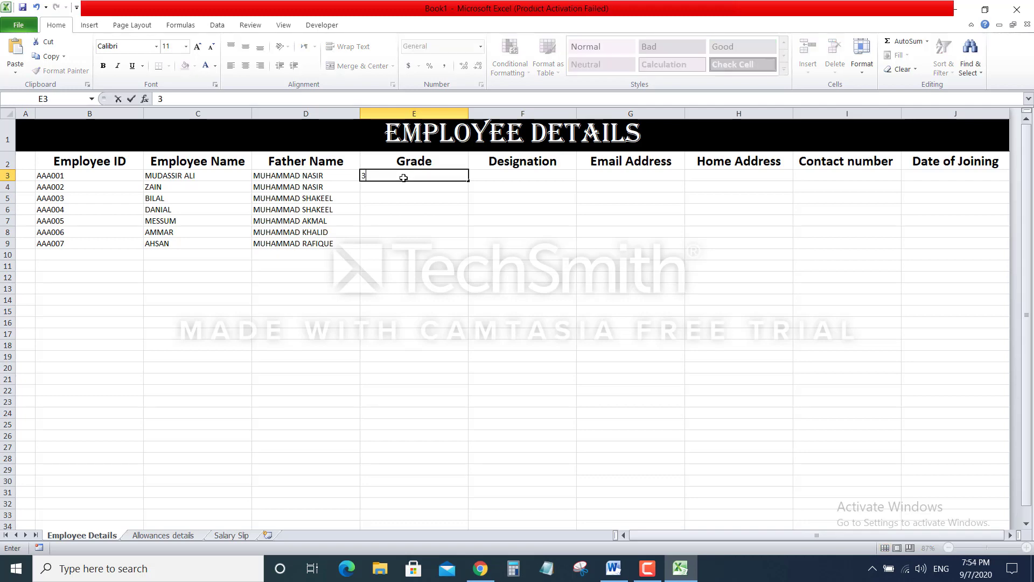
pyautogui.press('Return')
pyautogui.write('4')
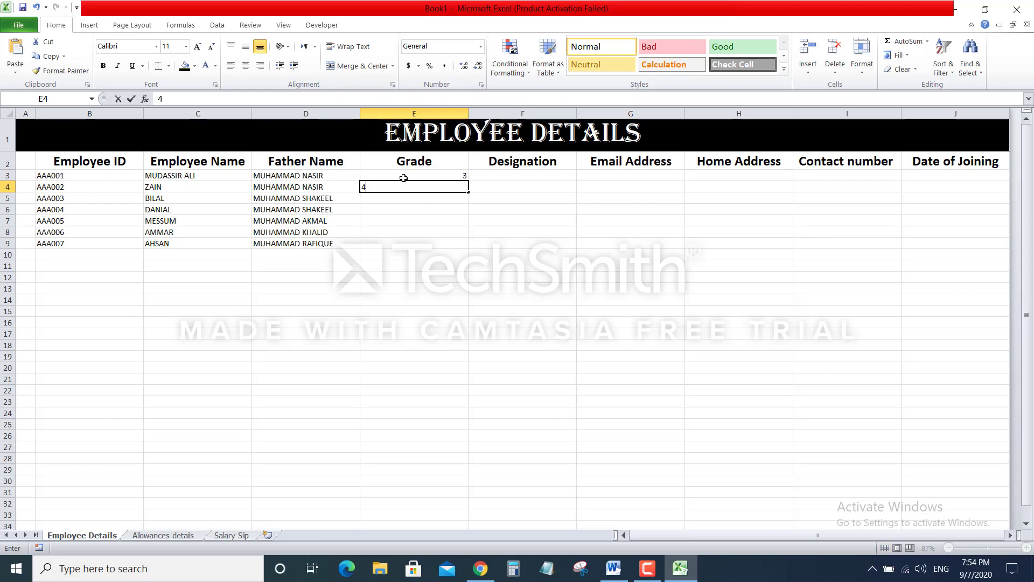
pyautogui.press('Return')
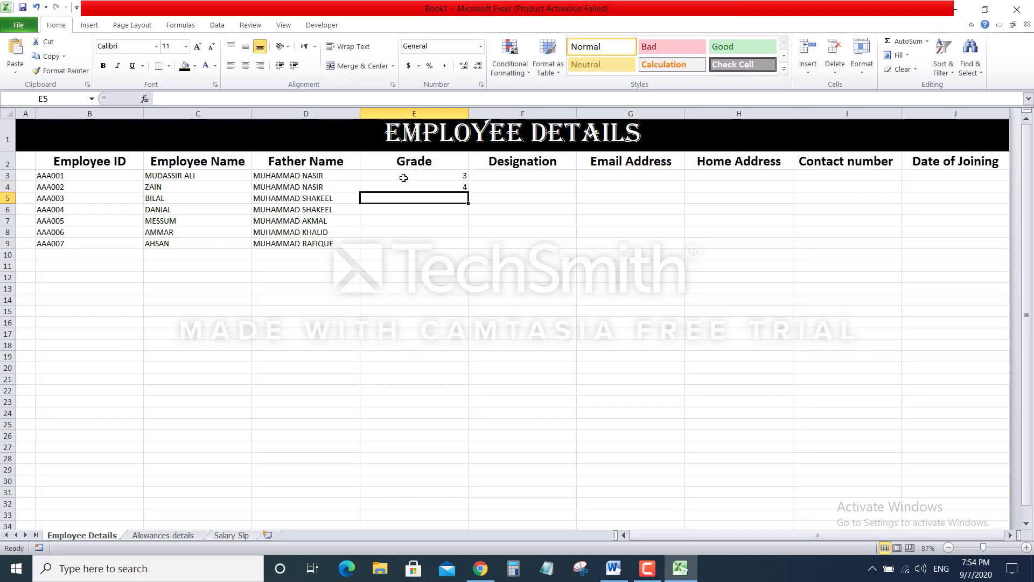
pyautogui.write('5')
pyautogui.press('Return')
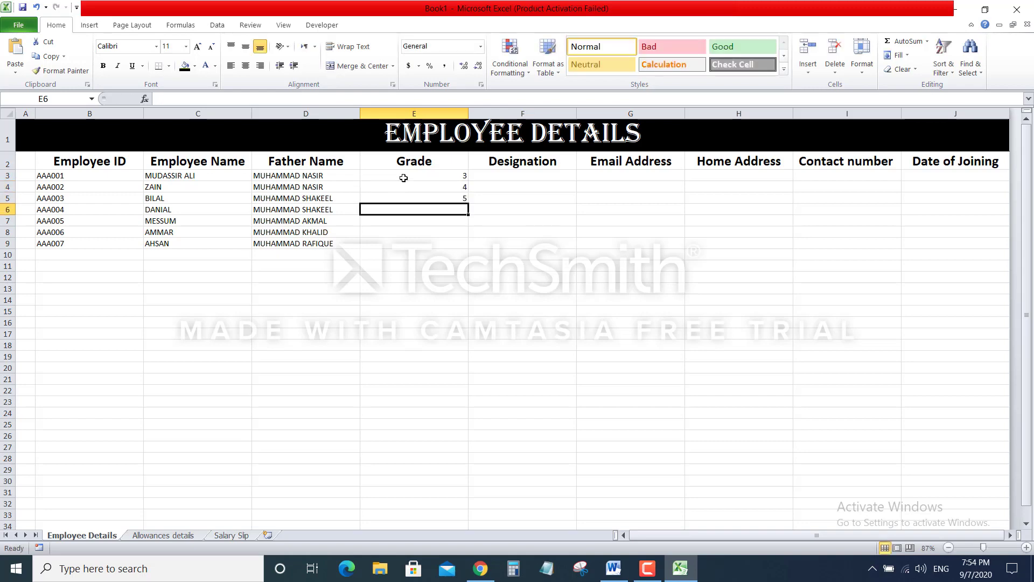
pyautogui.write('4')
pyautogui.press('Return')
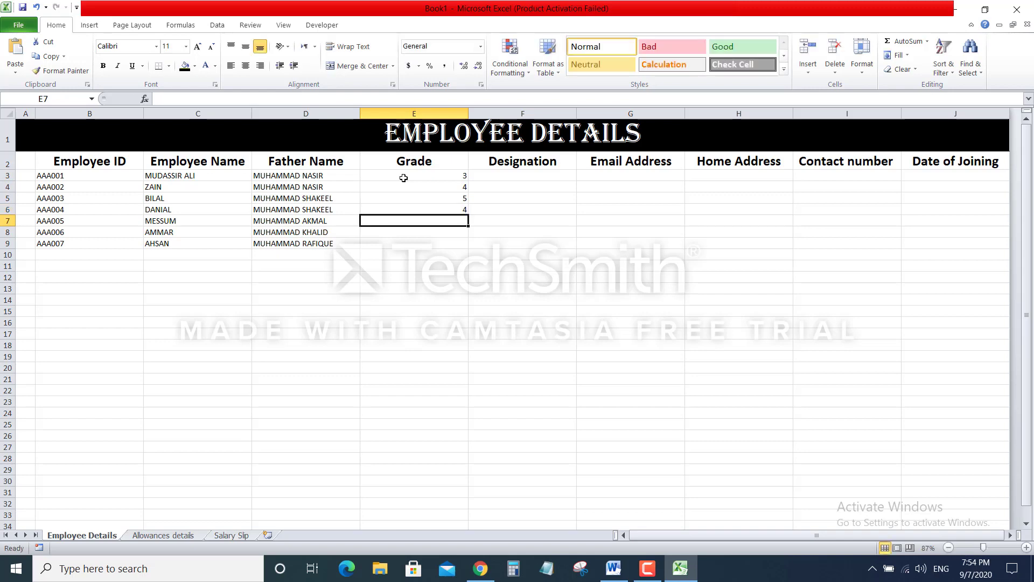
# Enter grades 3, 2 and 1 in E7:E9
pyautogui.write('3')
pyautogui.press('Return')
pyautogui.write('2')
pyautogui.press('Return')
pyautogui.write('1')
pyautogui.press('Return')
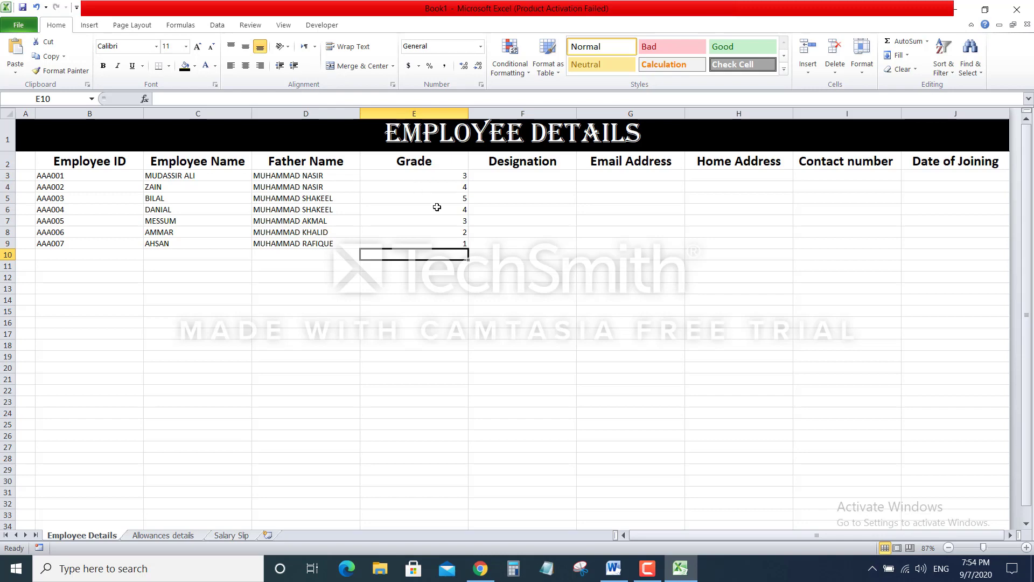
pyautogui.click(526, 175)
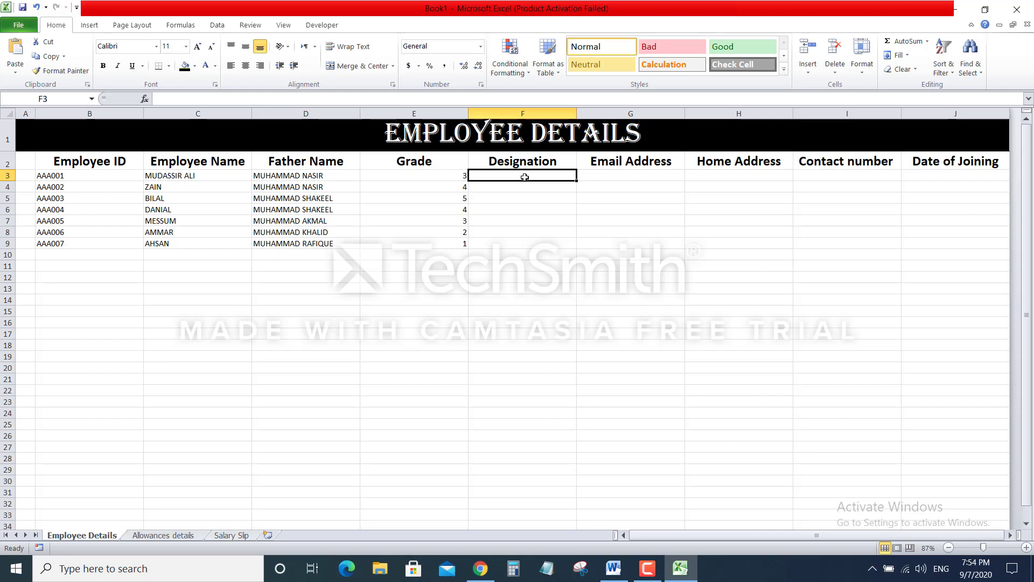
# Enter designations LAB TECHNICIAN, MICROBIOLOGIST and HEMATOLOGIST in F3:F5
pyautogui.write('IA')
pyautogui.press('BackSpace')
pyautogui.press('BackSpace')
pyautogui.write('LAB')
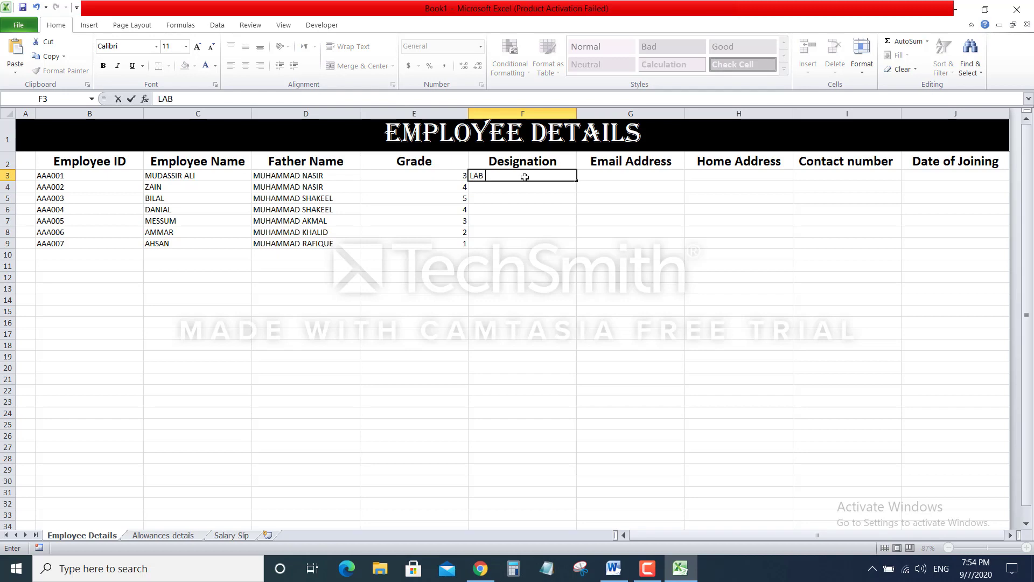
pyautogui.write(' TECHNICIAN')
pyautogui.press('Return')
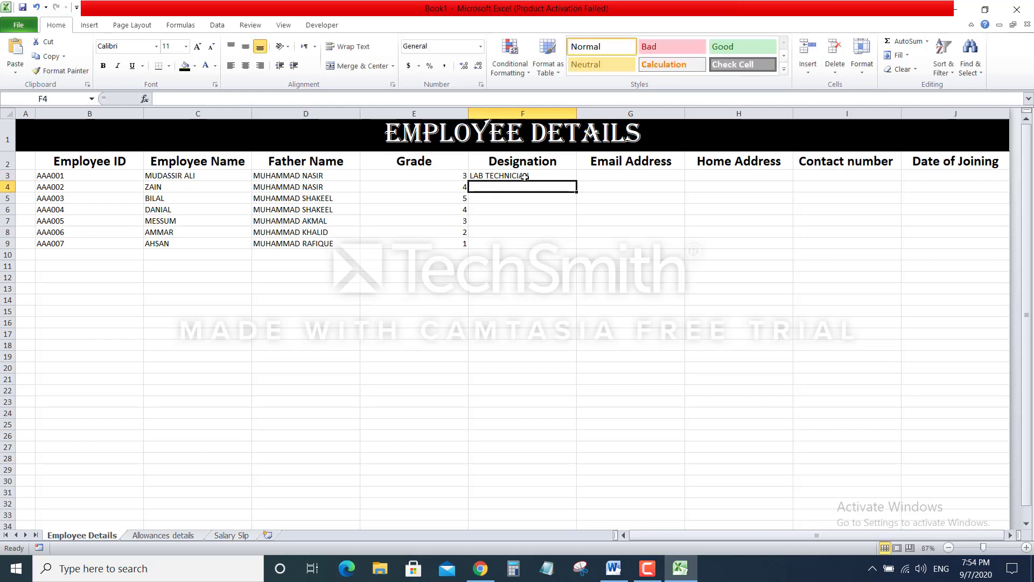
pyautogui.write('MICROBIOLOGIST')
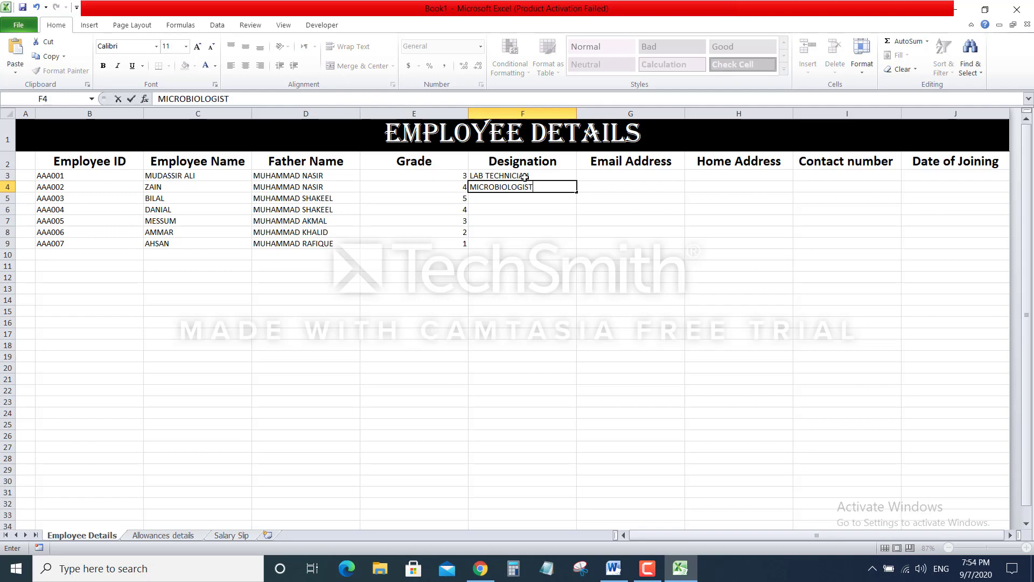
pyautogui.press('Return')
pyautogui.write('HEMA')
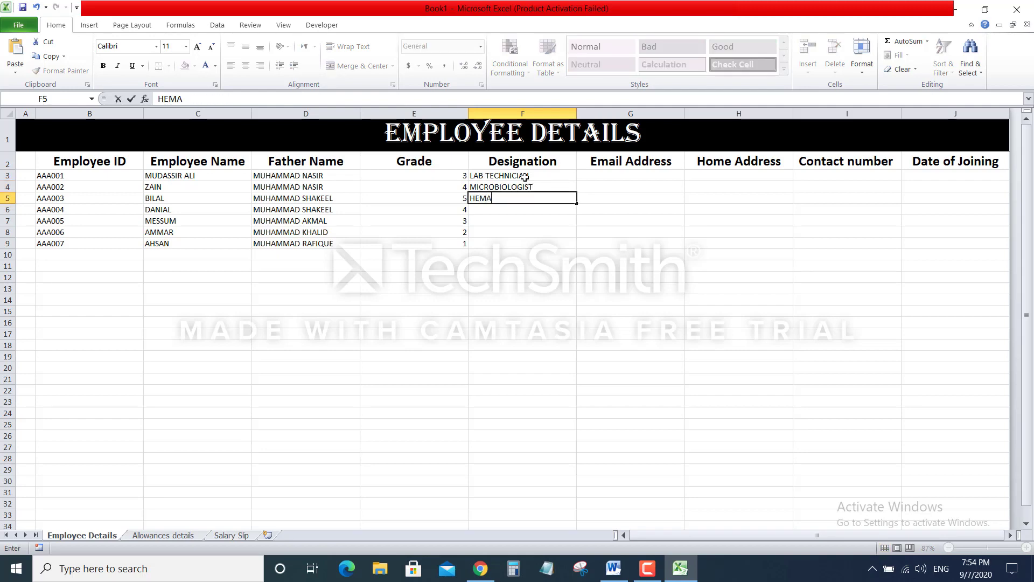
pyautogui.write('TOLOGIST')
pyautogui.press('Return')
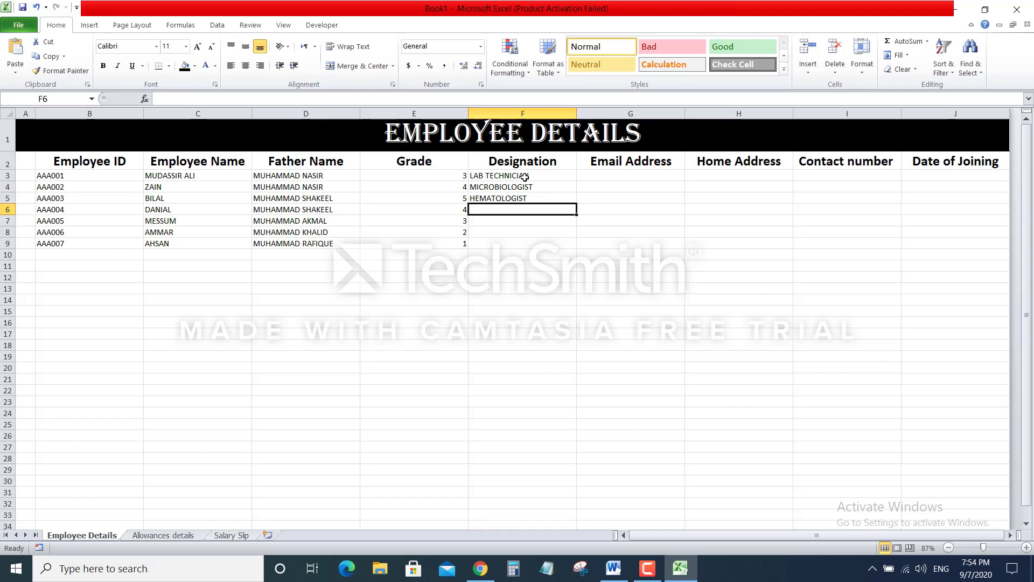
# Enter CHEMIST, QA INCHARGE, PATHOLOGIST and WARE HOUSE INCHARGE in F6:F9
pyautogui.write('CHE')
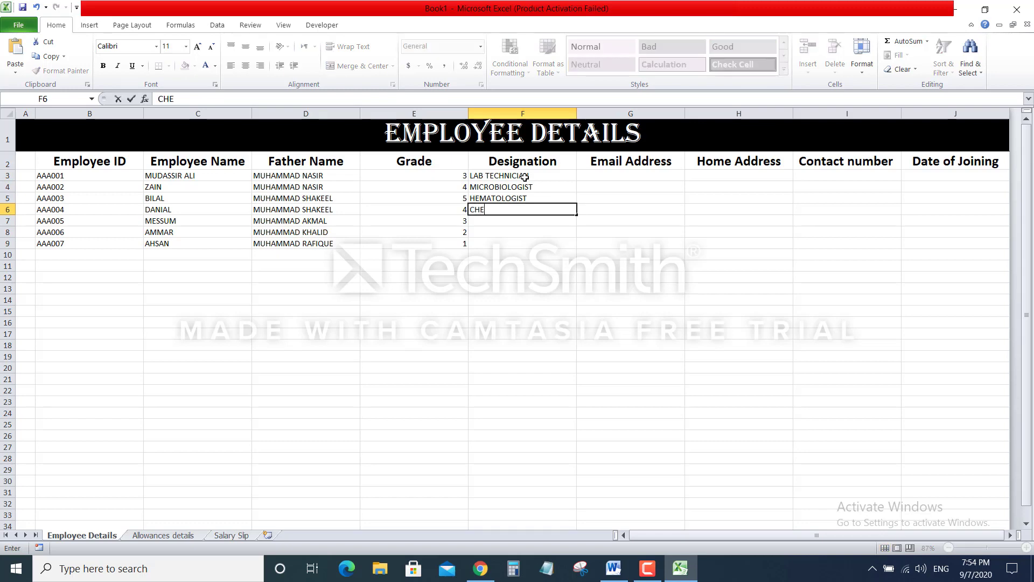
pyautogui.write('MIST')
pyautogui.press('Return')
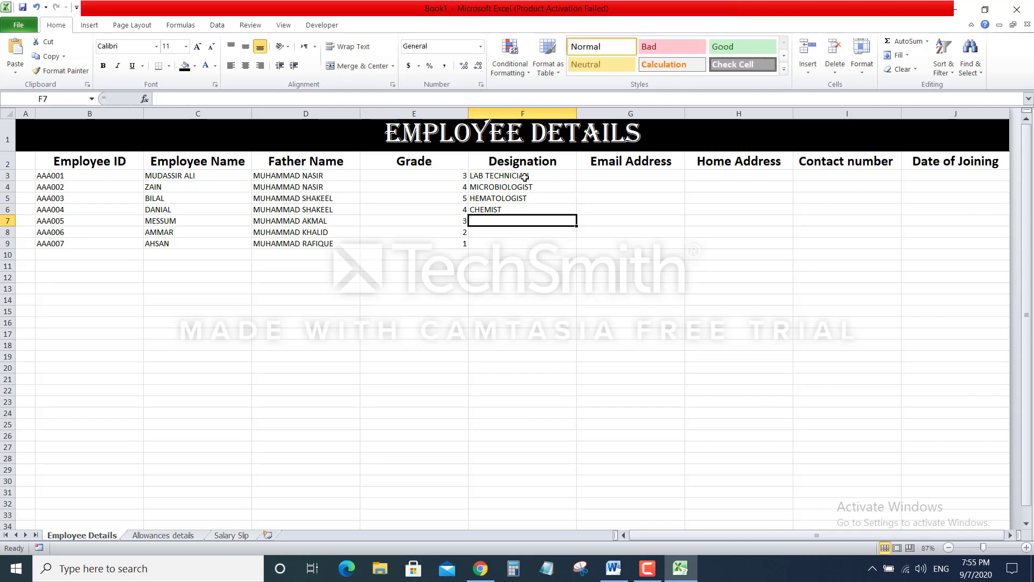
pyautogui.write('QA ')
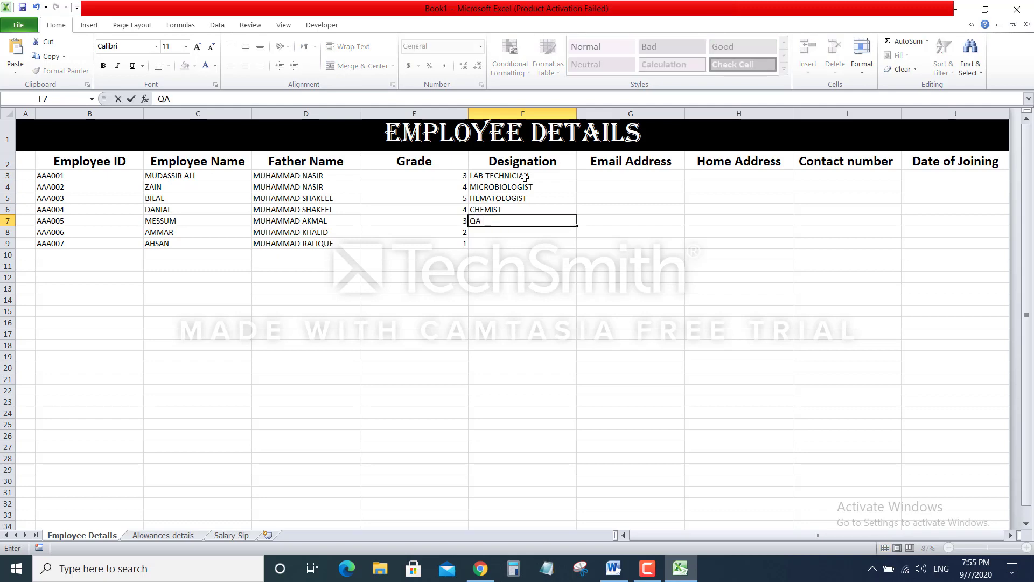
pyautogui.write('INCHARGE')
pyautogui.press('Return')
pyautogui.write('PA')
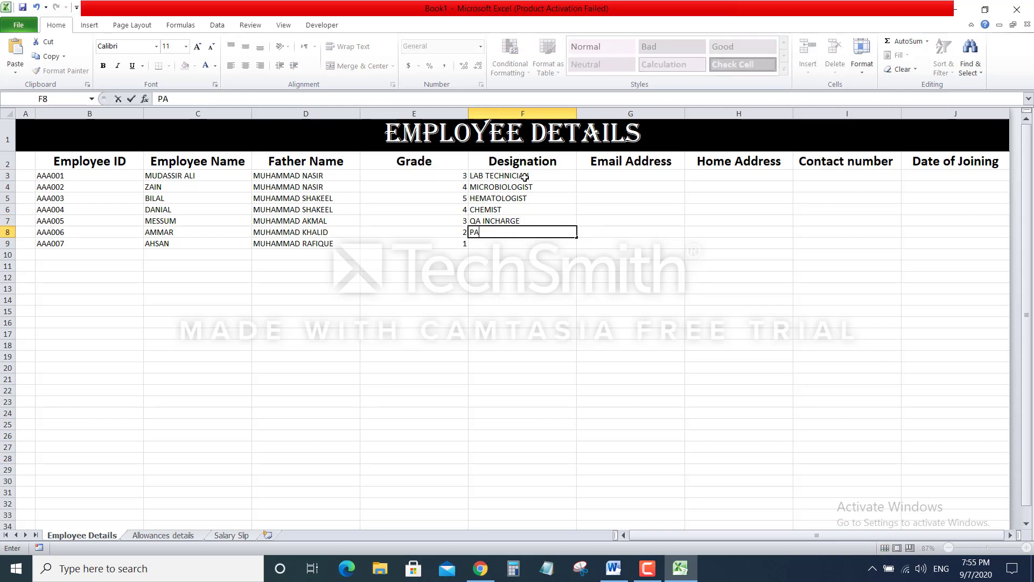
pyautogui.write('THOLOGIST')
pyautogui.press('Return')
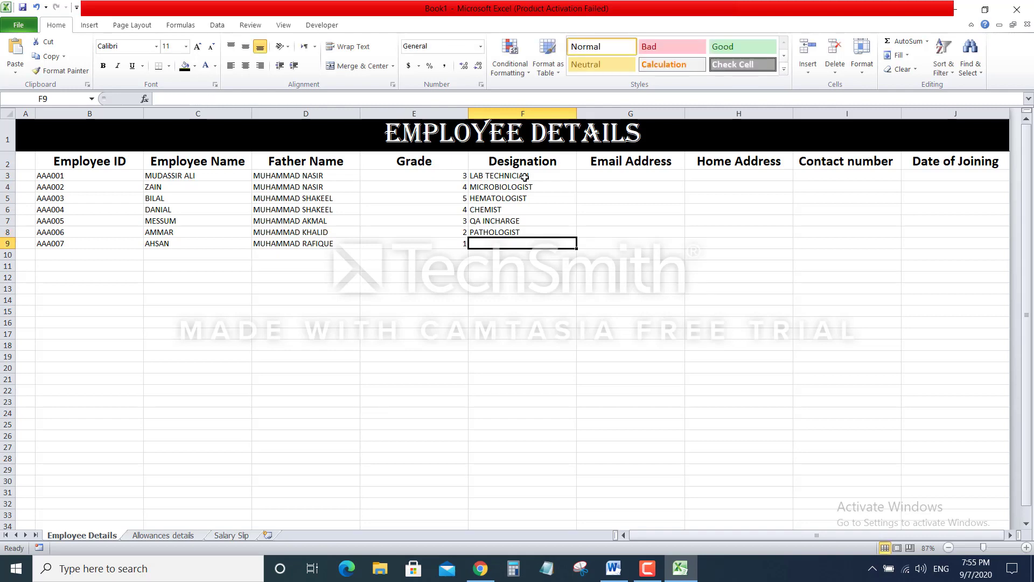
pyautogui.write('WARE ')
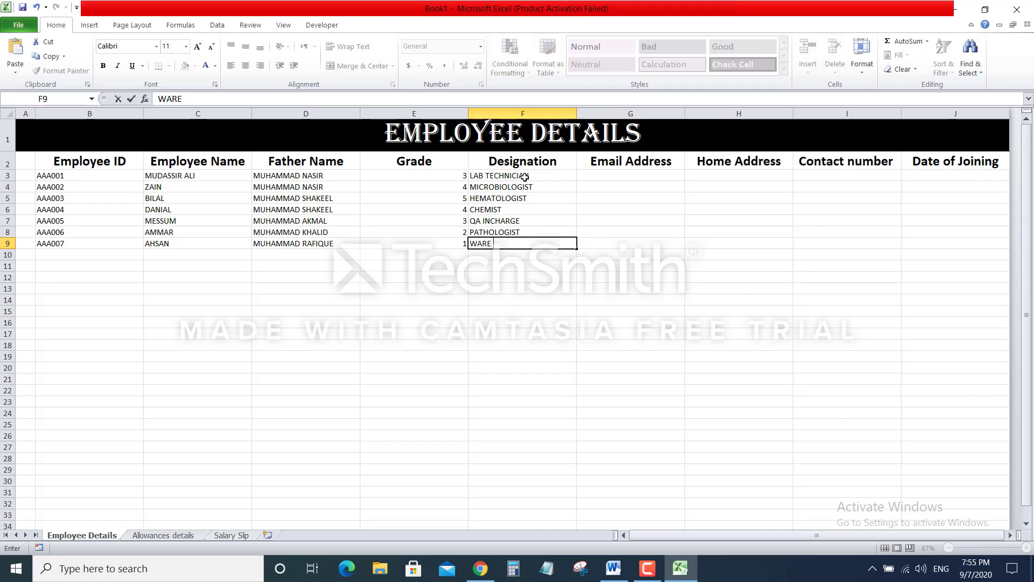
pyautogui.write('HOUSE INCHARGE')
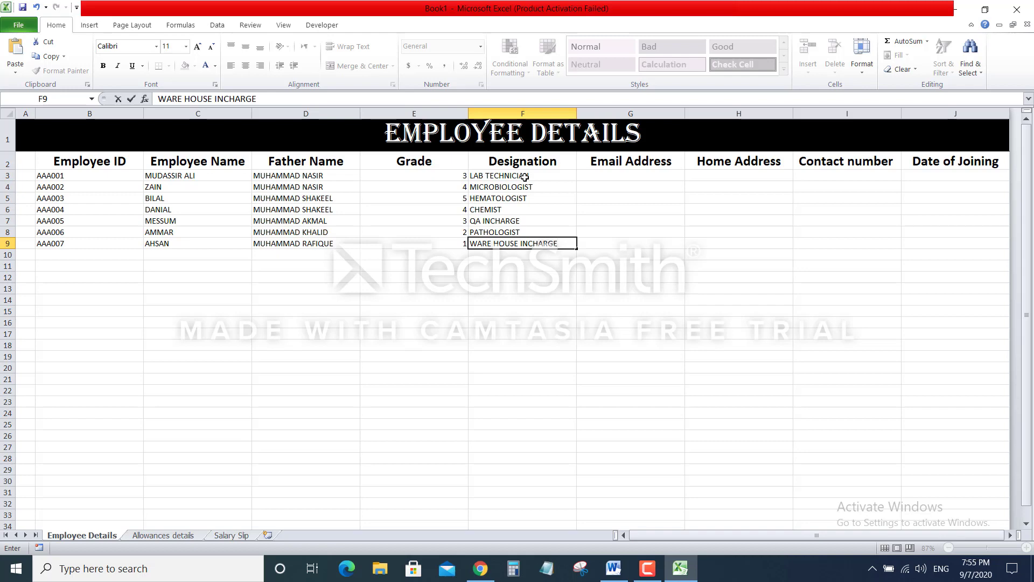
pyautogui.click(630, 338)
pyautogui.click(630, 174)
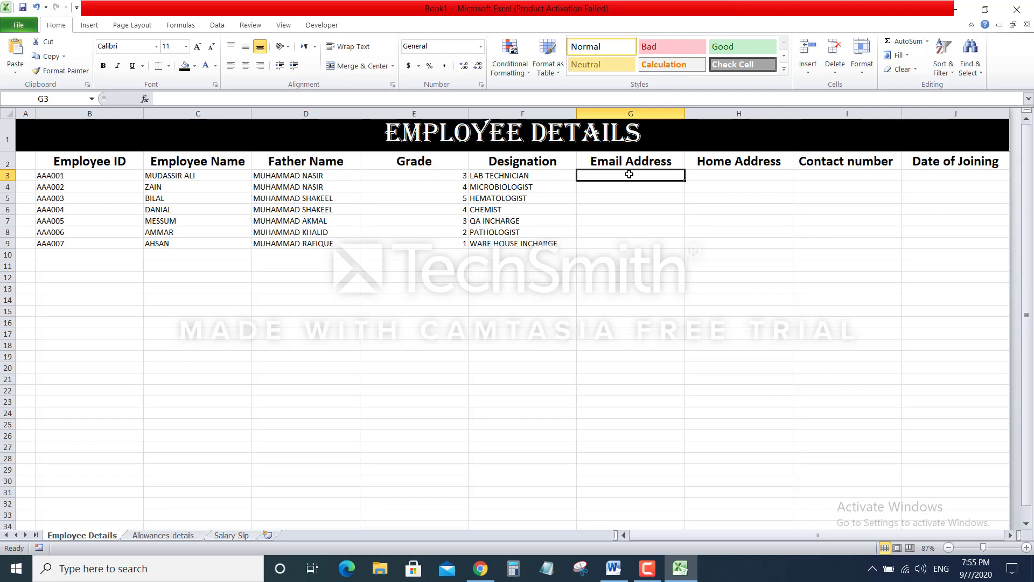
# Enter the first three employees' Gmail addresses in G3:G5
pyautogui.write('123@GMAIL')
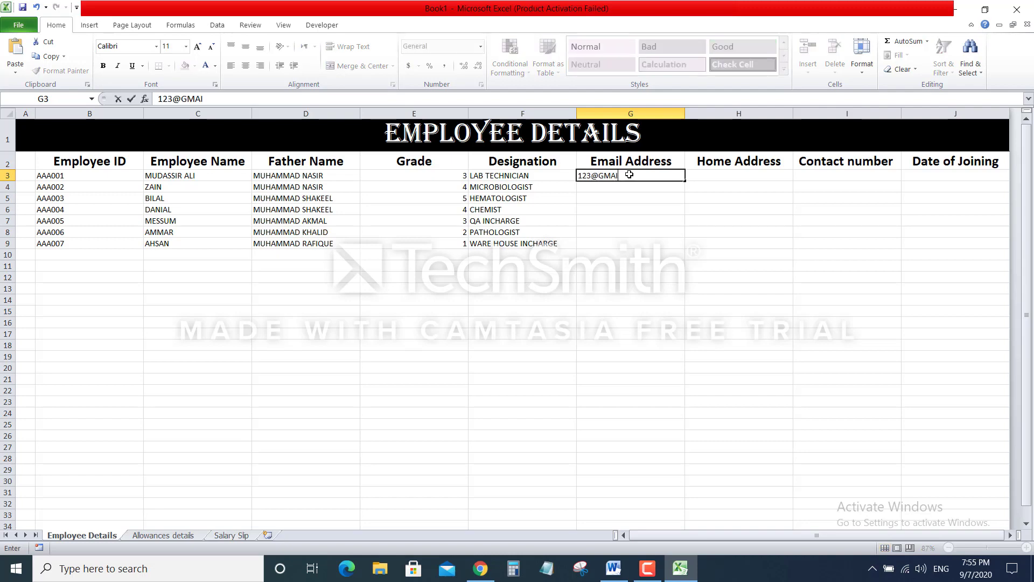
pyautogui.press('BackSpace')
pyautogui.press('BackSpace')
pyautogui.press('BackSpace')
pyautogui.press('BackSpace')
pyautogui.press('BackSpace')
pyautogui.write('gmail.com')
pyautogui.press('Return')
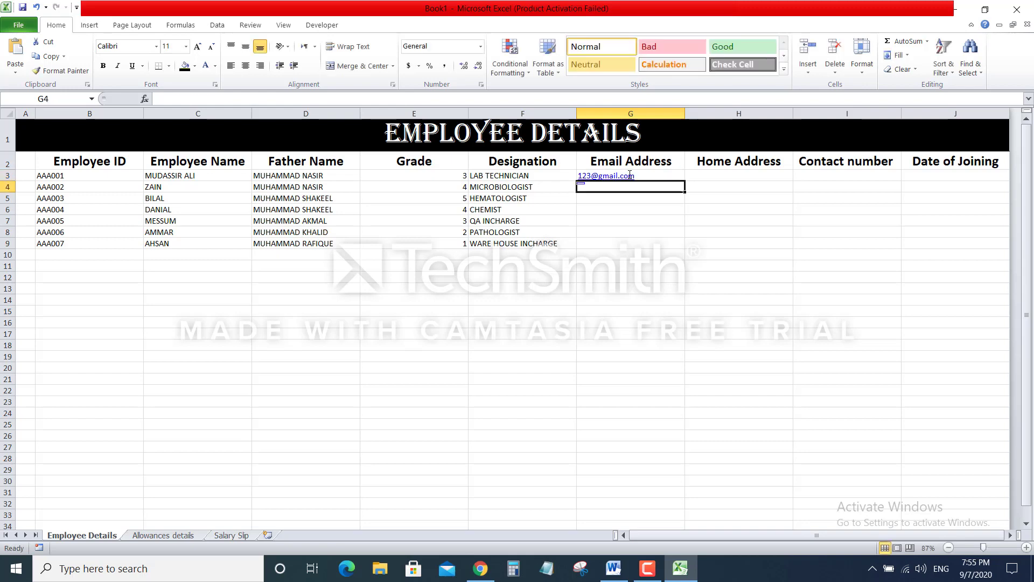
pyautogui.write('456')
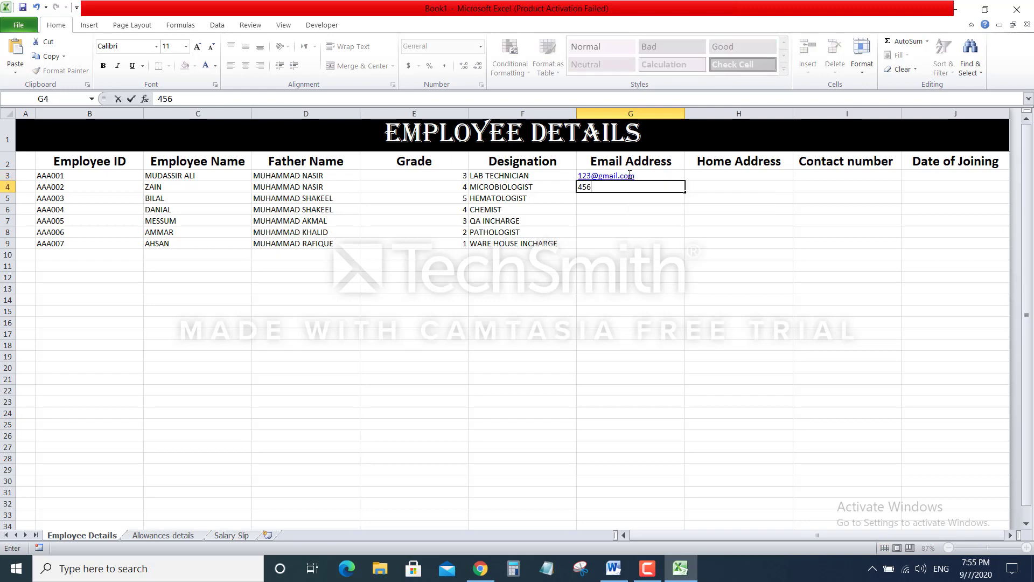
pyautogui.write('@gmail.com')
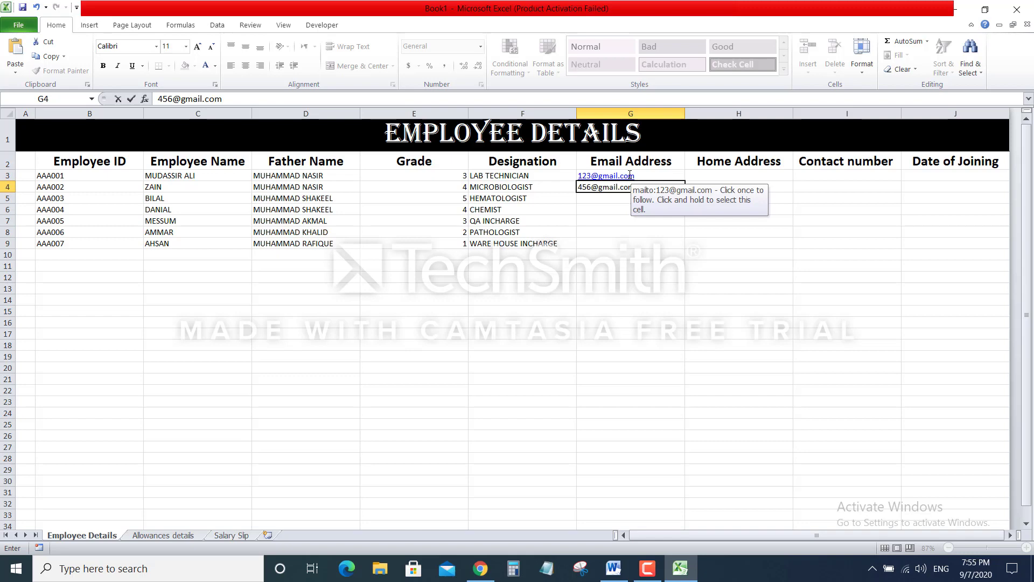
pyautogui.press('Return')
pyautogui.write('789')
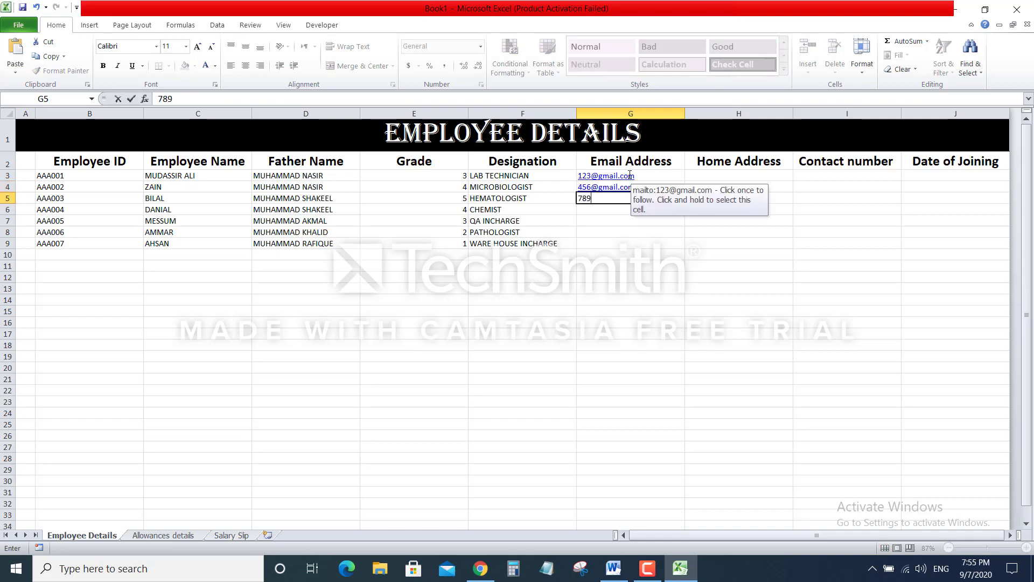
pyautogui.write('@gmail.com')
pyautogui.press('Return')
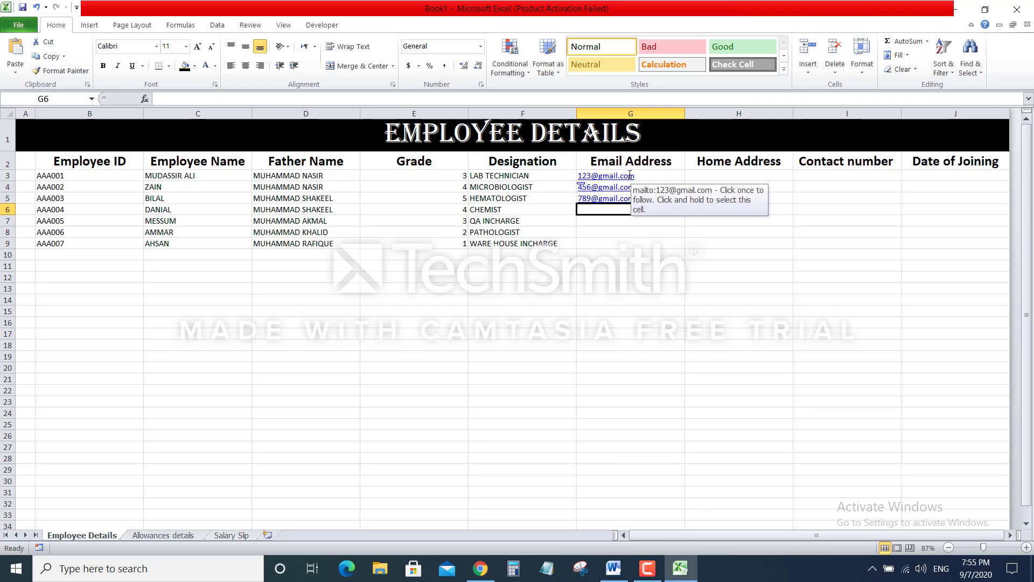
# Enter the remaining Yahoo and Hotmail addresses in G6:G9
pyautogui.write('123')
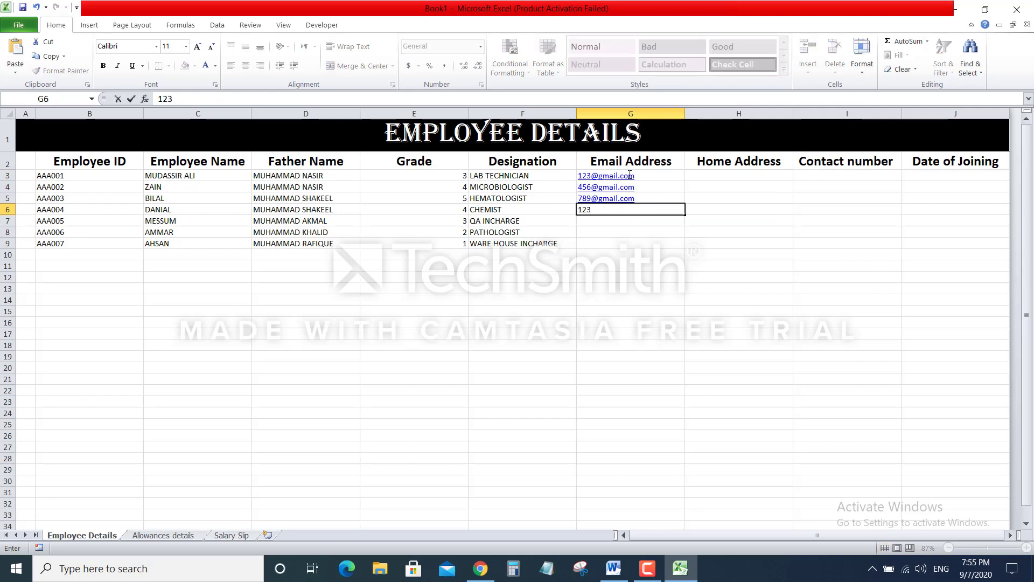
pyautogui.write('@yahpp')
pyautogui.press('BackSpace')
pyautogui.press('BackSpace')
pyautogui.write('oo.com')
pyautogui.press('Return')
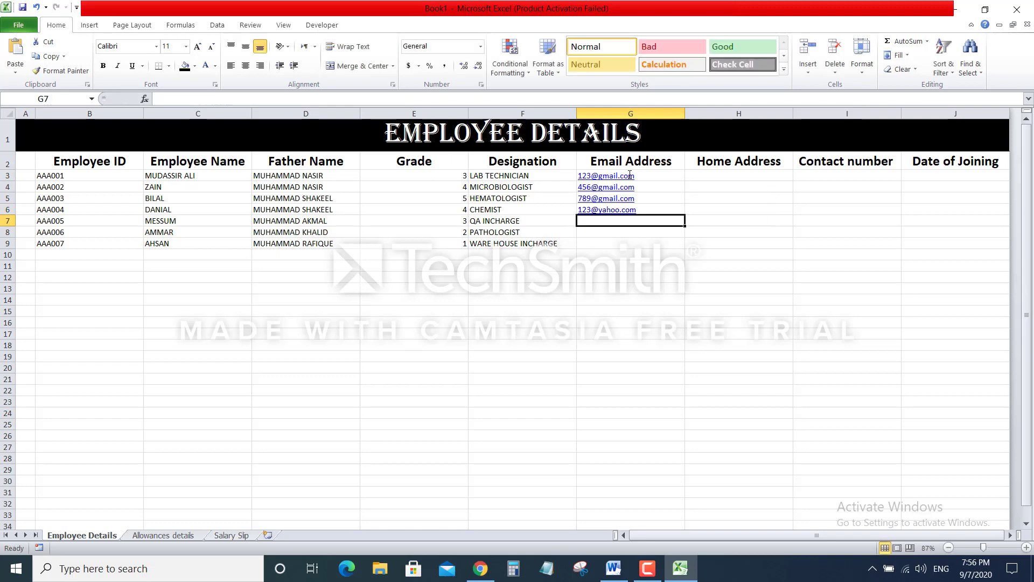
pyautogui.write('456')
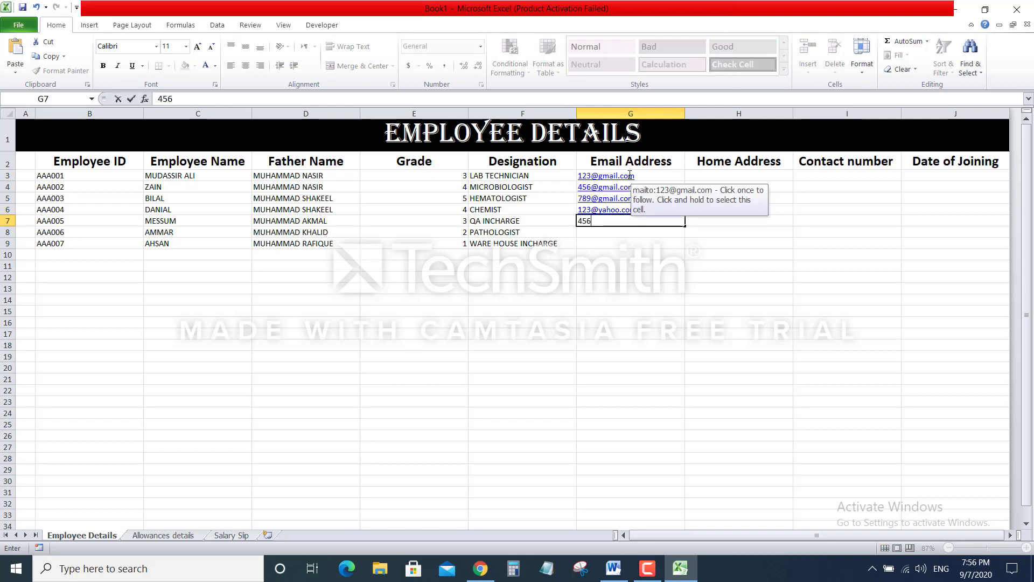
pyautogui.write('@yahoo.com')
pyautogui.press('Return')
pyautogui.write('789@')
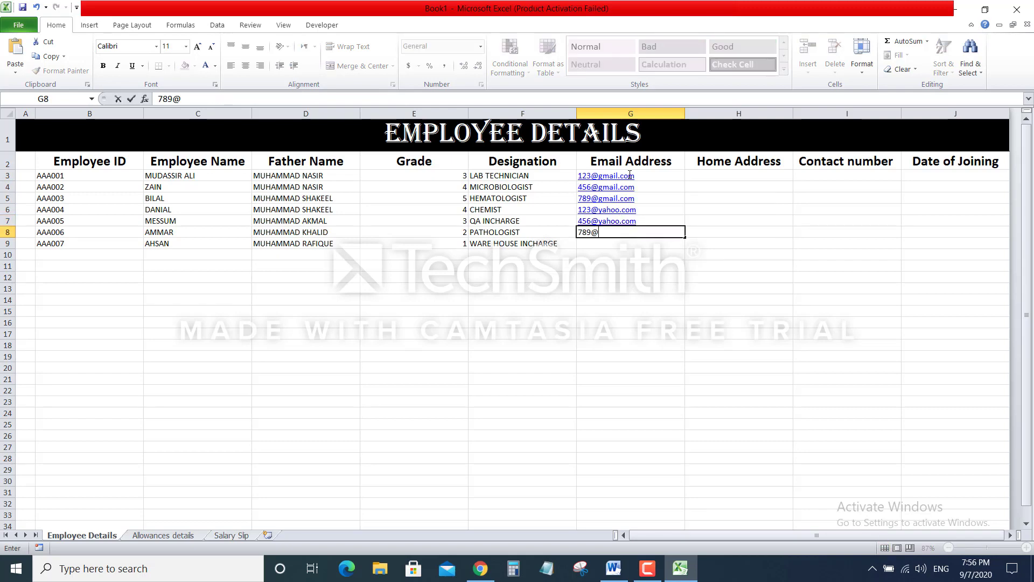
pyautogui.write('yahoo')
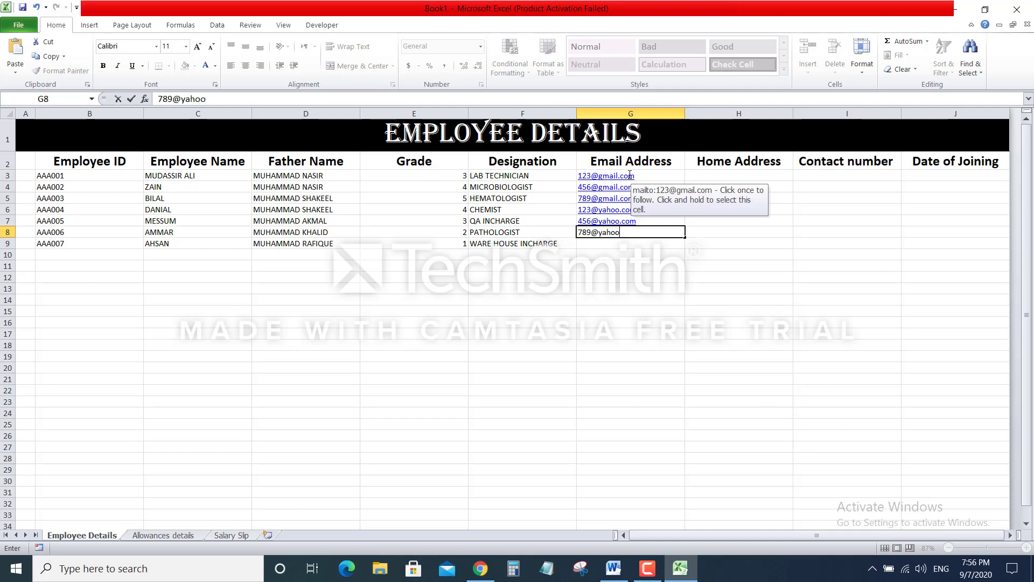
pyautogui.write('.com')
pyautogui.press('Return')
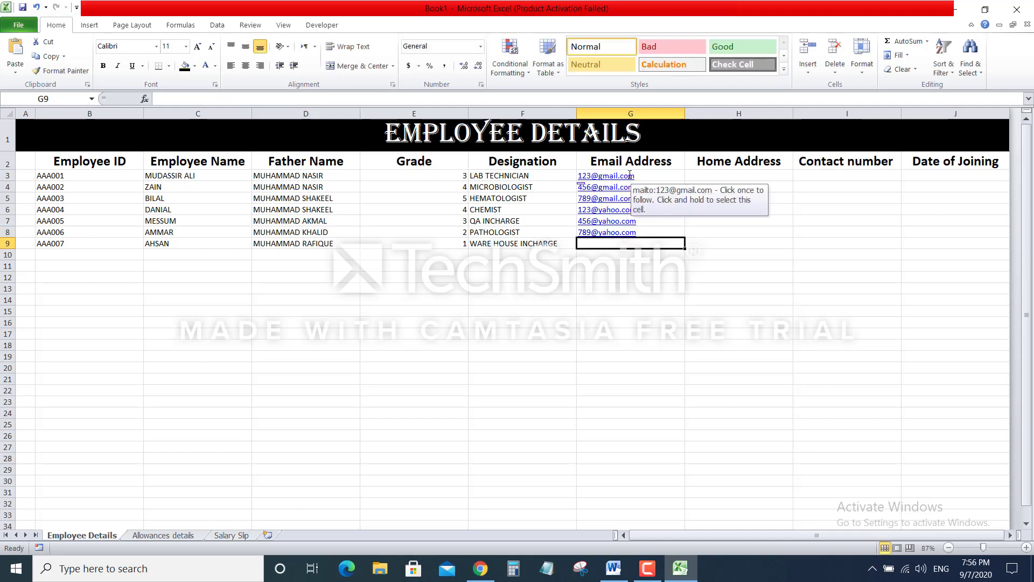
pyautogui.write('123')
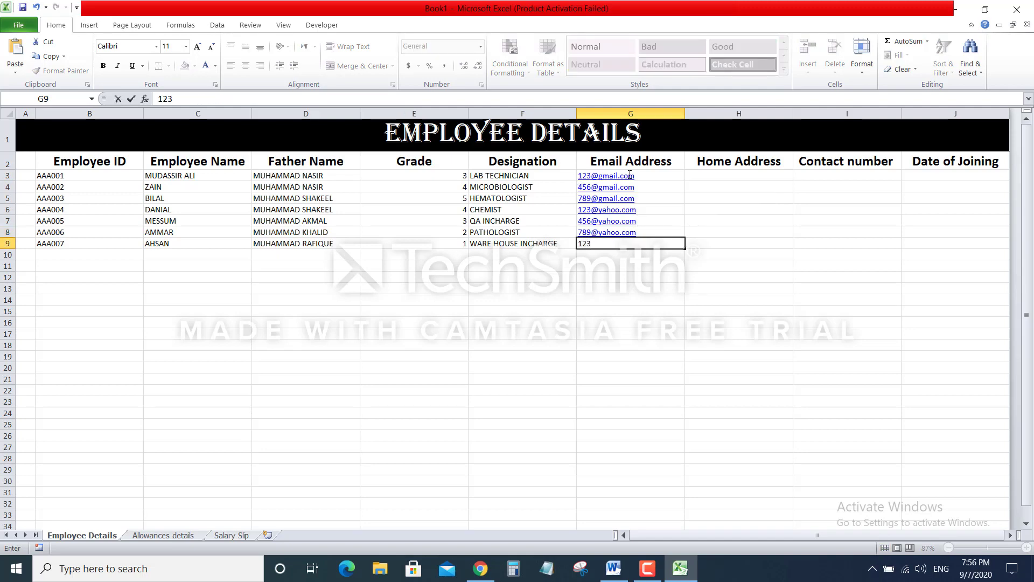
pyautogui.write('@hotmail.com')
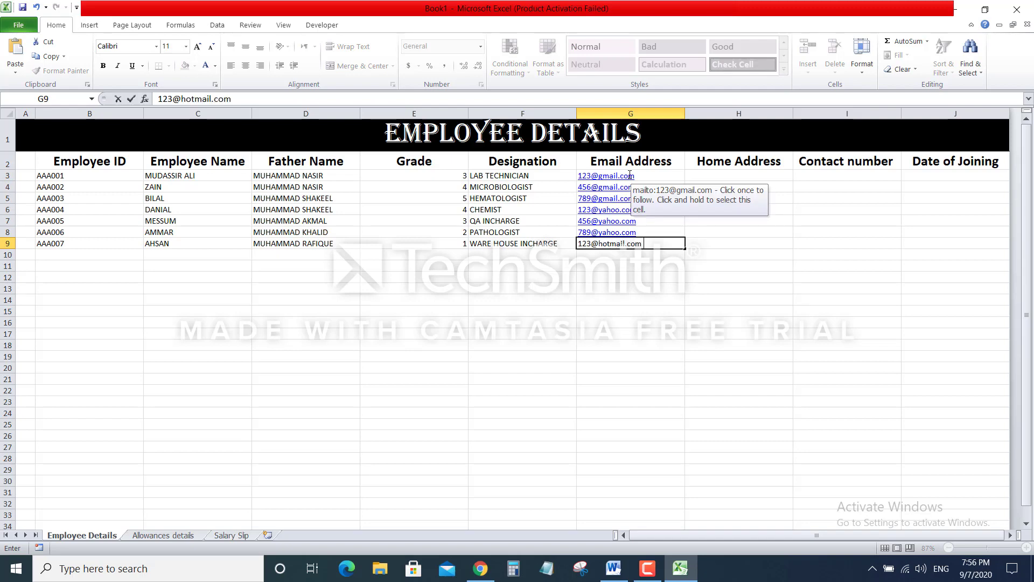
pyautogui.press('Return')
pyautogui.click(726, 176)
# Enter city-and-country home addresses in H3:H6, accepting AutoComplete for repeats
pyautogui.write('pakis')
pyautogui.press('BackSpace')
pyautogui.press('BackSpace')
pyautogui.press('BackSpace')
pyautogui.press('BackSpace')
pyautogui.press('BackSpace')
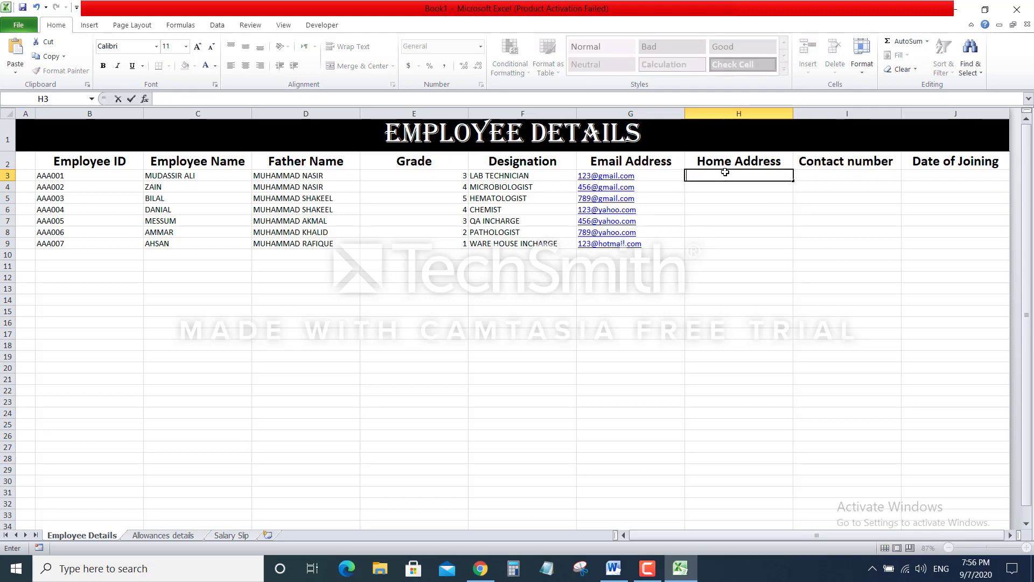
pyautogui.write('Faisalabad Pakistan')
pyautogui.press('Return')
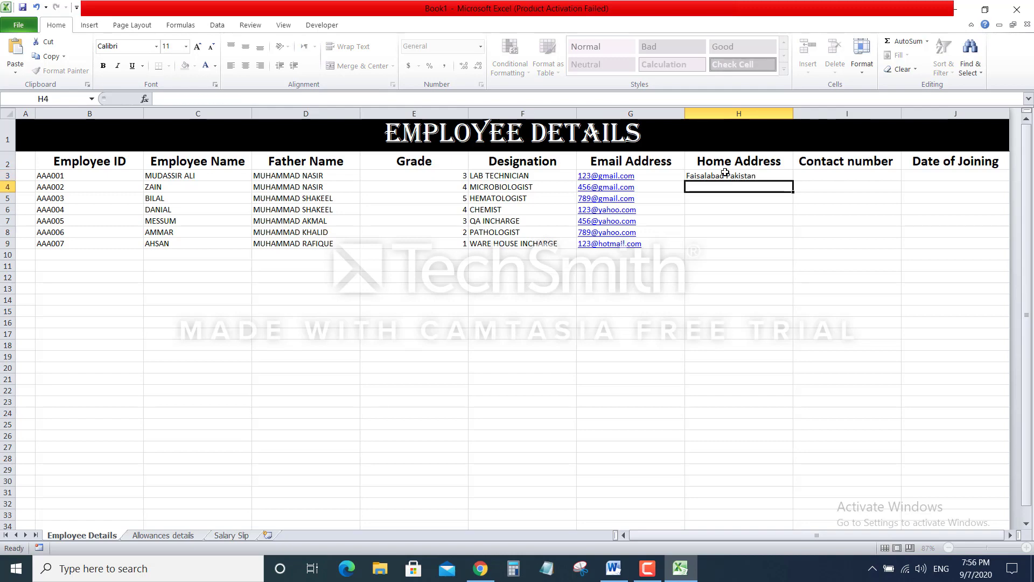
pyautogui.write('Faisala')
pyautogui.press('Return')
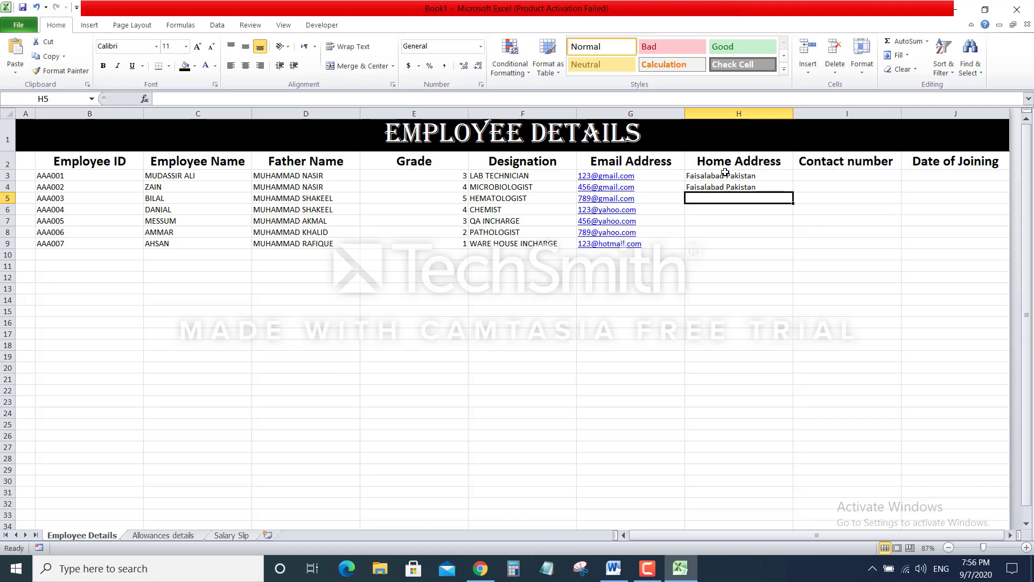
pyautogui.write('Jarra')
pyautogui.write('nwala ')
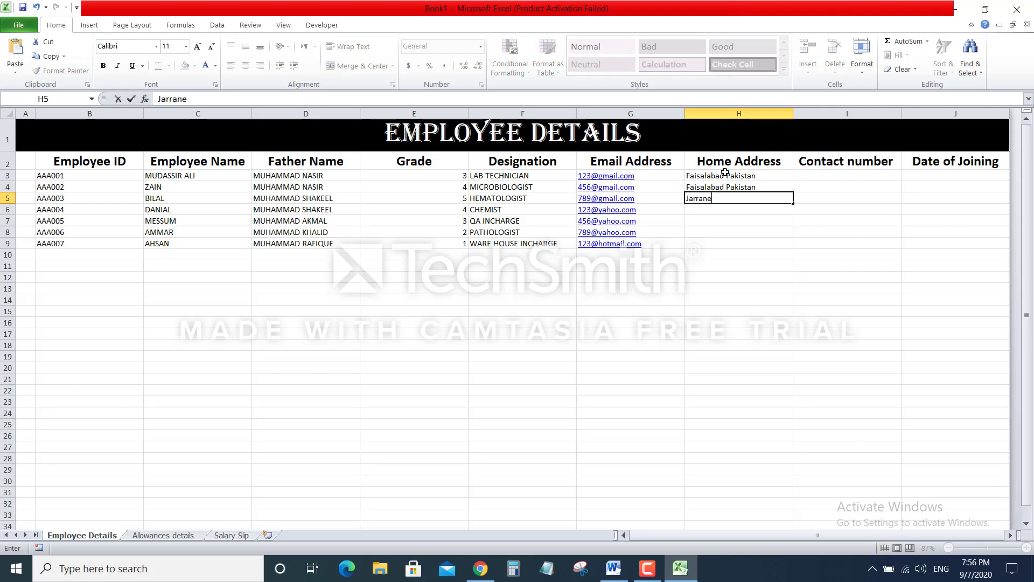
pyautogui.write('Faisalabad')
pyautogui.press('Return')
pyautogui.write('Jarranwala Faisalabad')
pyautogui.press('Return')
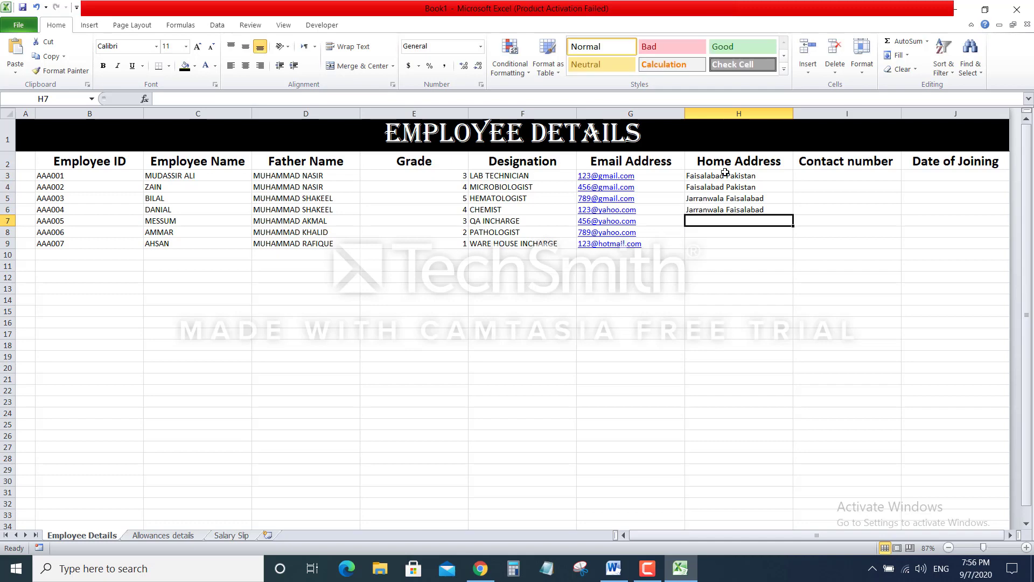
# Enter the home addresses for H7:H9, accepting the suggested entry in H9
pyautogui.write('ha')
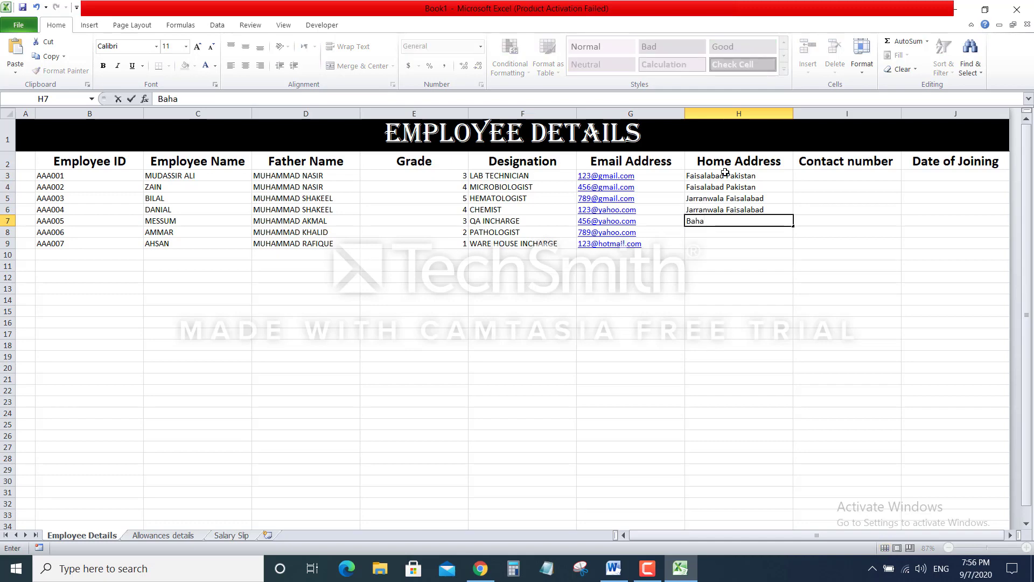
pyautogui.write('walpur Pakistan')
pyautogui.press('Return')
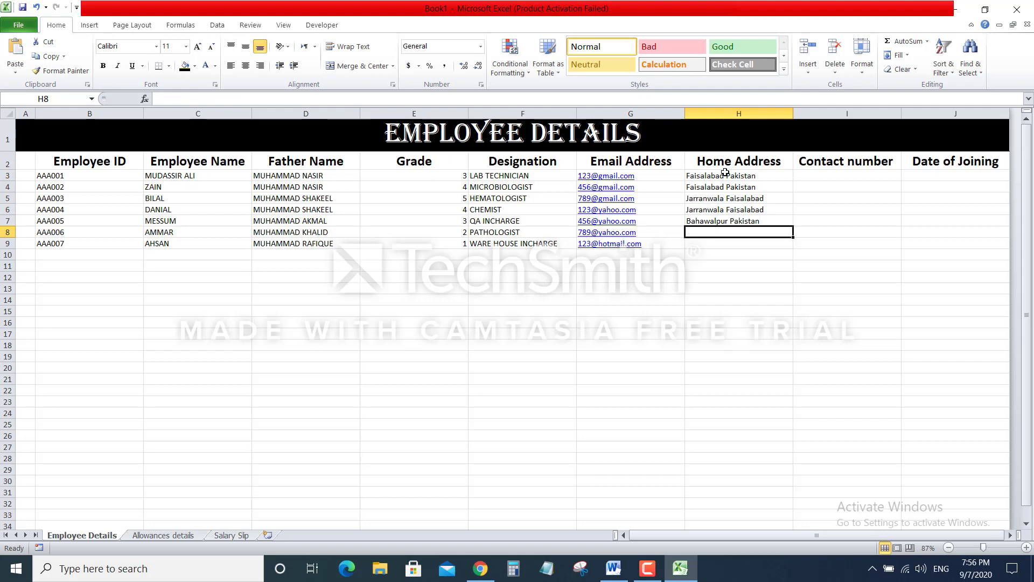
pyautogui.write('Rahim Yar Khan Pakistan')
pyautogui.press('Return')
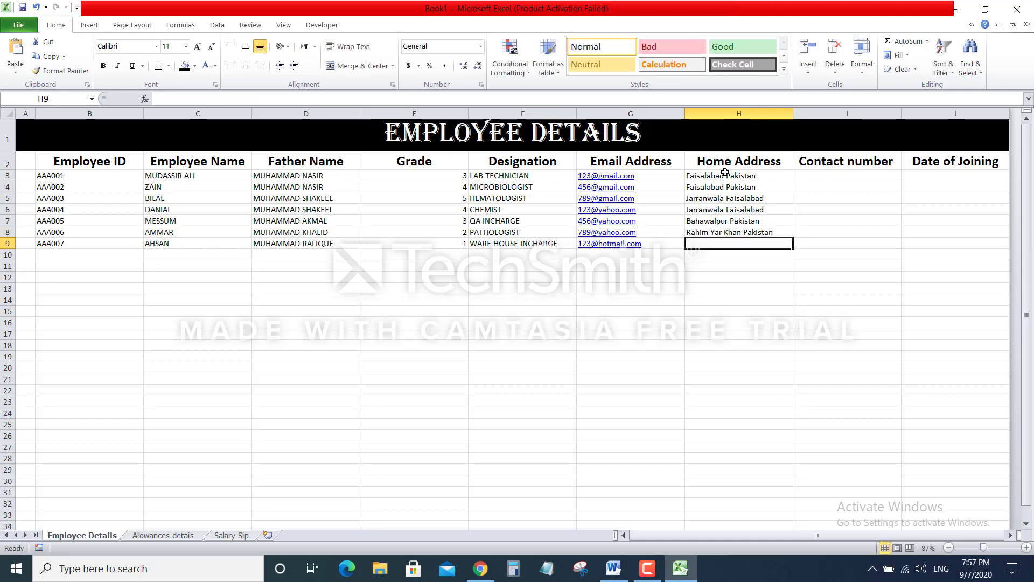
pyautogui.write('Rahim Yar Khan Pakistan')
pyautogui.press('Return')
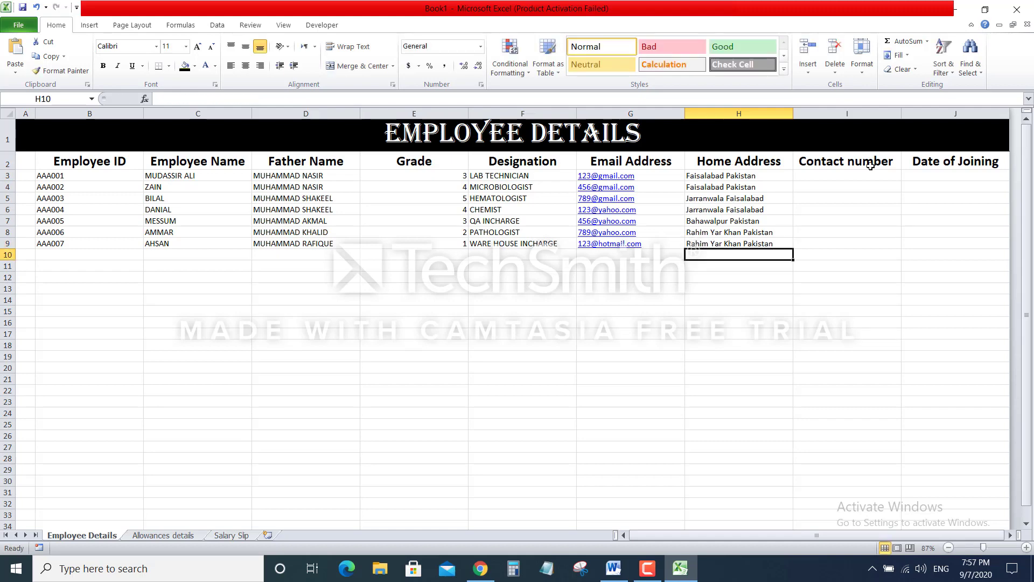
# Enter masked placeholder contact numbers in I3:I6
pyautogui.click(851, 173)
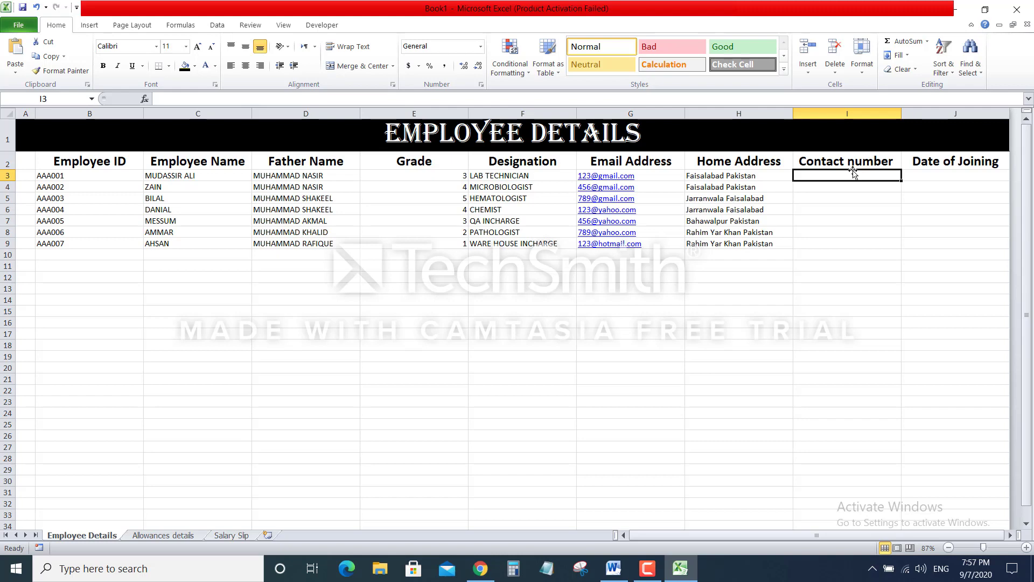
pyautogui.write('03')
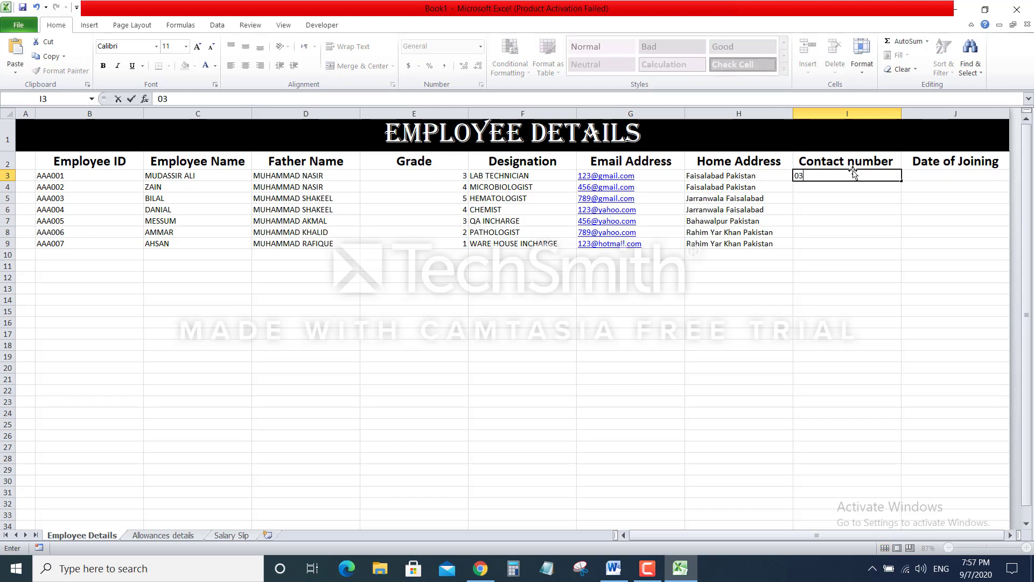
pyautogui.write('01-xxxxxxx')
pyautogui.press('Return')
pyautogui.write('0')
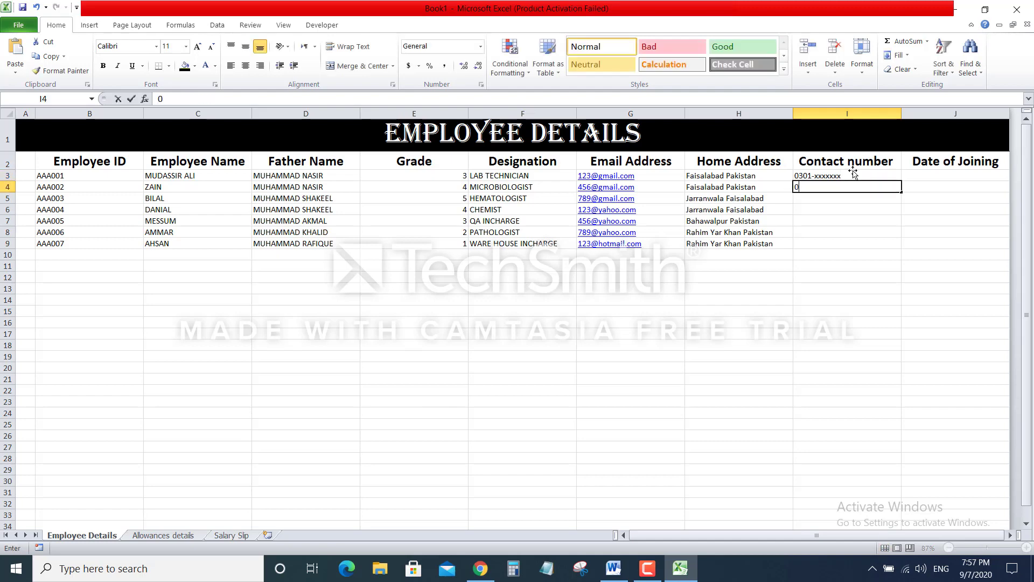
pyautogui.write('302-xxxxxxx')
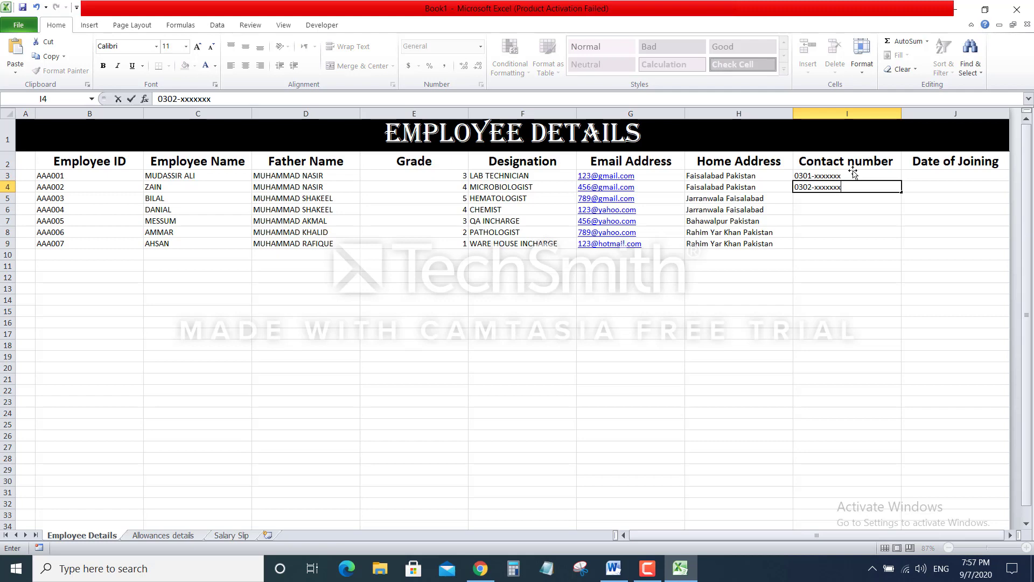
pyautogui.press('Return')
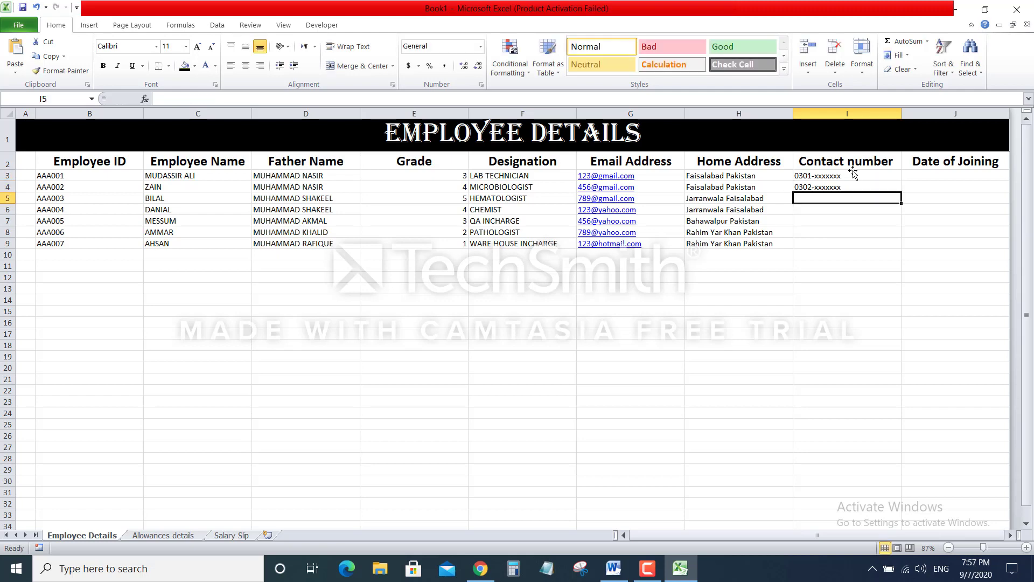
pyautogui.write('0303-xxx')
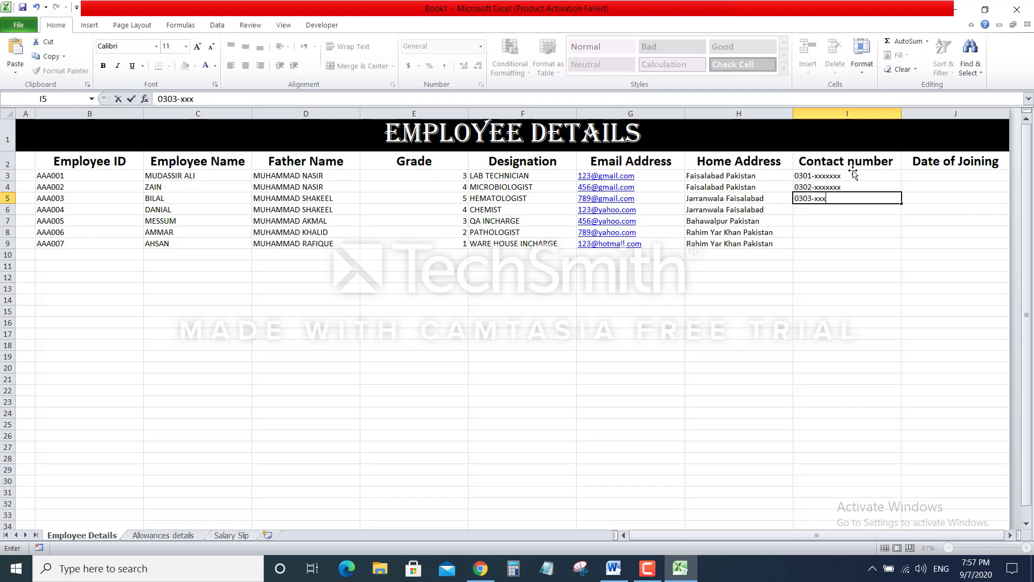
pyautogui.write('xxxx')
pyautogui.press('Return')
pyautogui.write('0304-xxxxxxx')
pyautogui.press('Return')
# Enter the remaining masked contact numbers in I7:I9
pyautogui.write('0305-')
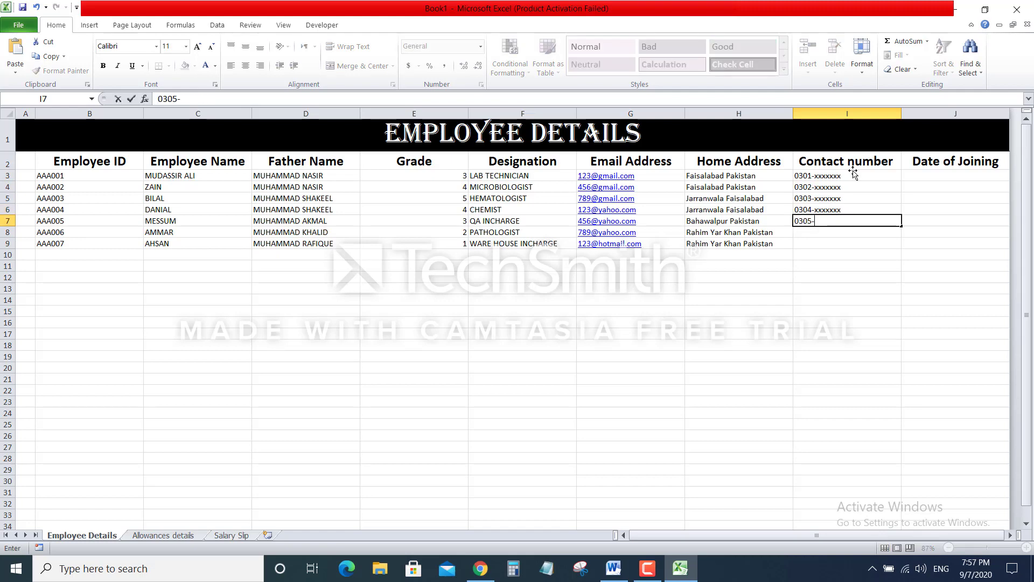
pyautogui.write('xxxxxxx')
pyautogui.press('Return')
pyautogui.write('030')
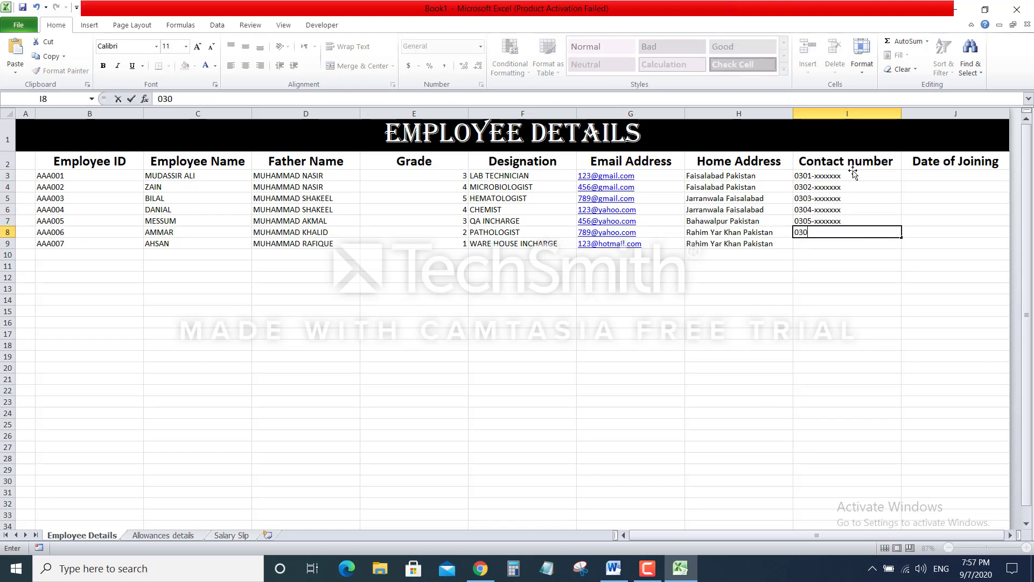
pyautogui.write('6-xxxxxxx')
pyautogui.press('Return')
pyautogui.write('0303')
pyautogui.press('BackSpace')
pyautogui.write('7-xxxxxxx')
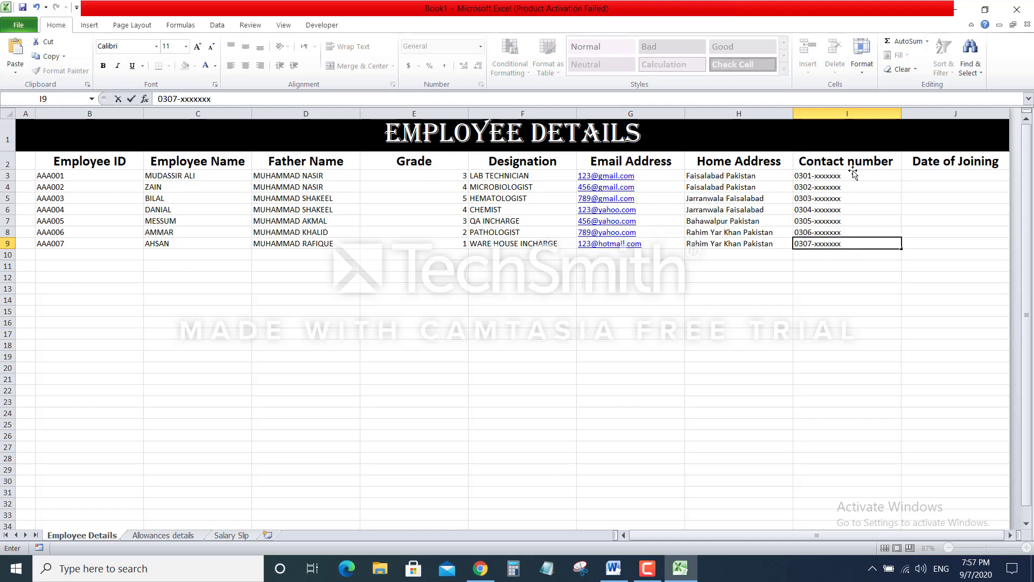
pyautogui.click(685, 497)
pyautogui.click(733, 536)
pyautogui.moveTo(732, 536); pyautogui.dragTo(809, 527)
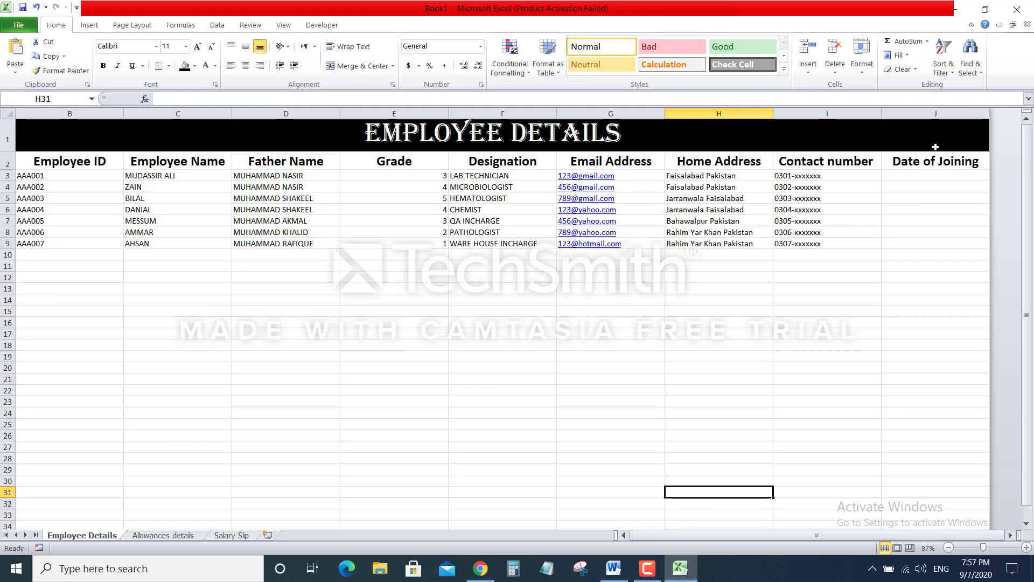
# Enter joining dates March 2019, Apr-2019 and May-2019 in J3:J5
pyautogui.click(922, 179)
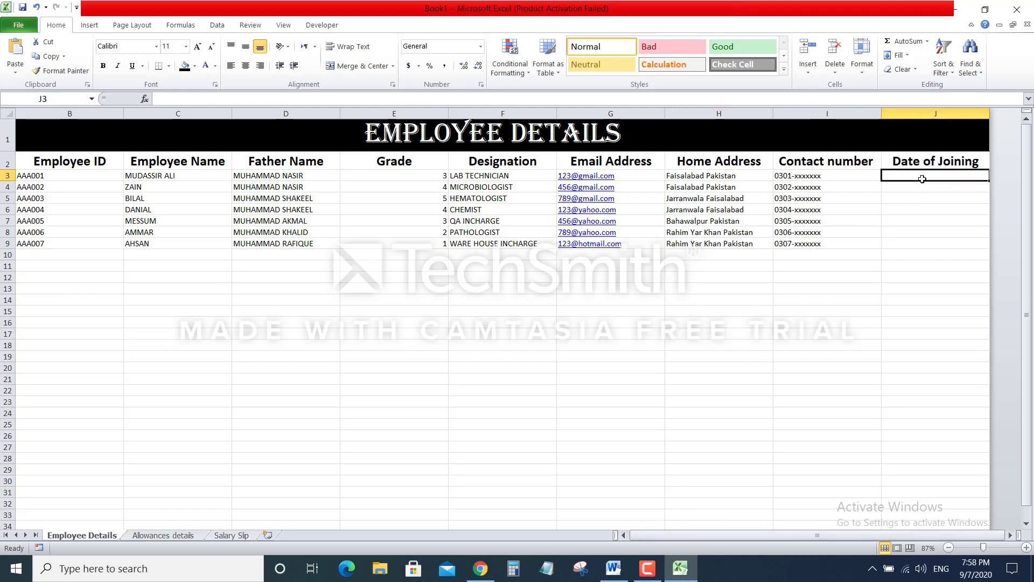
pyautogui.write('March')
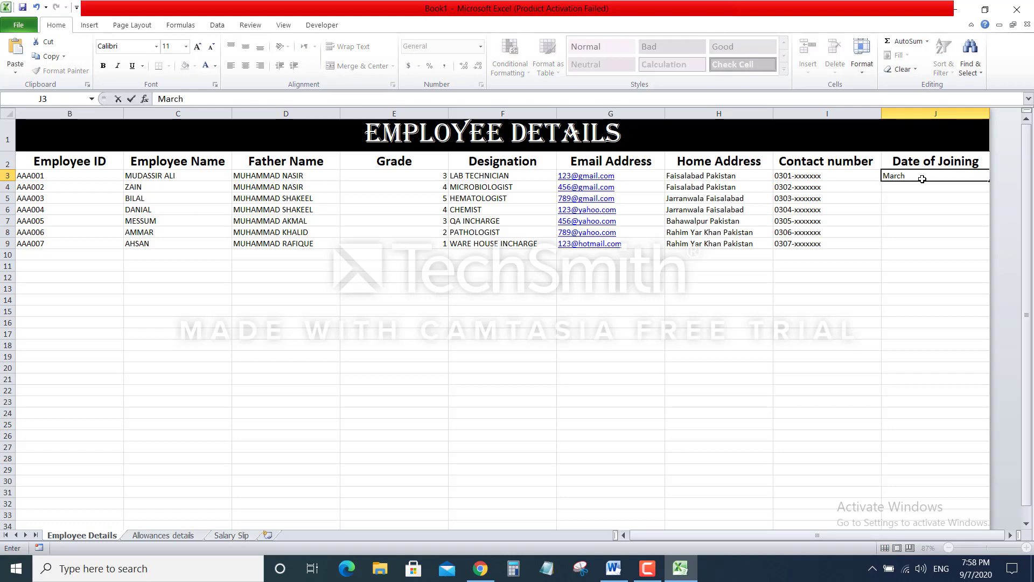
pyautogui.write('2019')
pyautogui.press('Return')
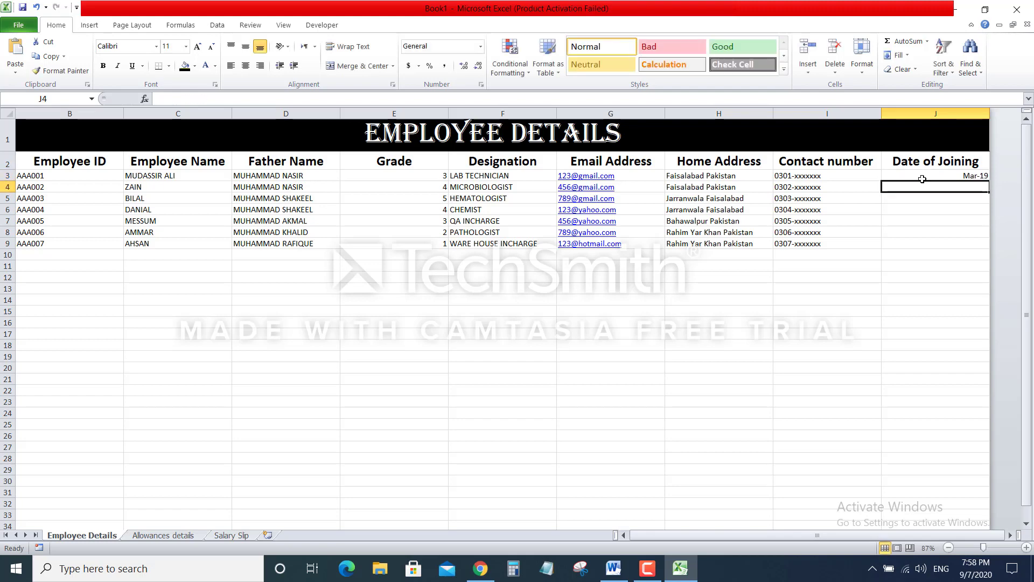
pyautogui.write('Marc')
pyautogui.press('BackSpace')
pyautogui.press('BackSpace')
pyautogui.press('BackSpace')
pyautogui.write('Ap')
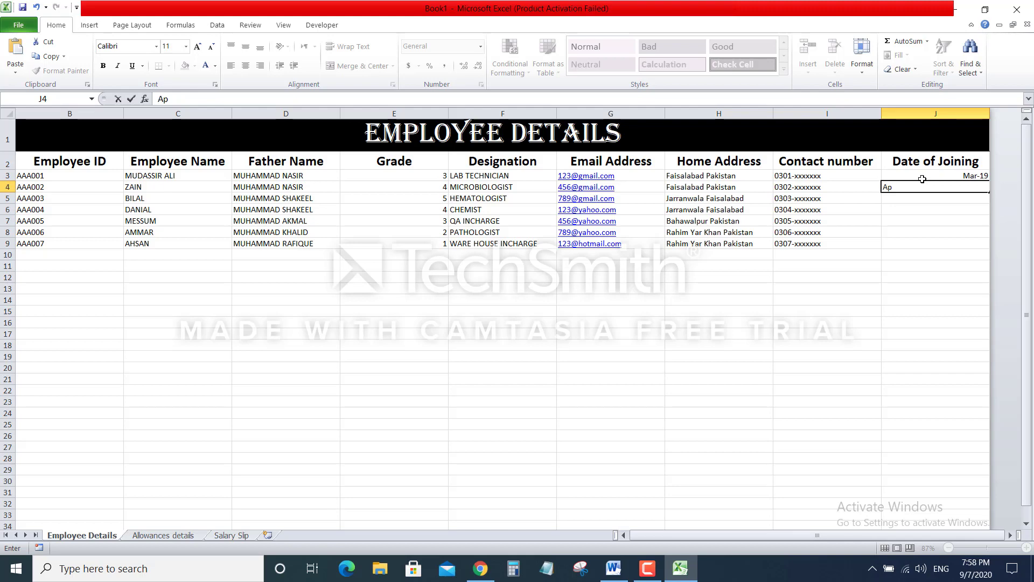
pyautogui.write('r-2019')
pyautogui.press('Return')
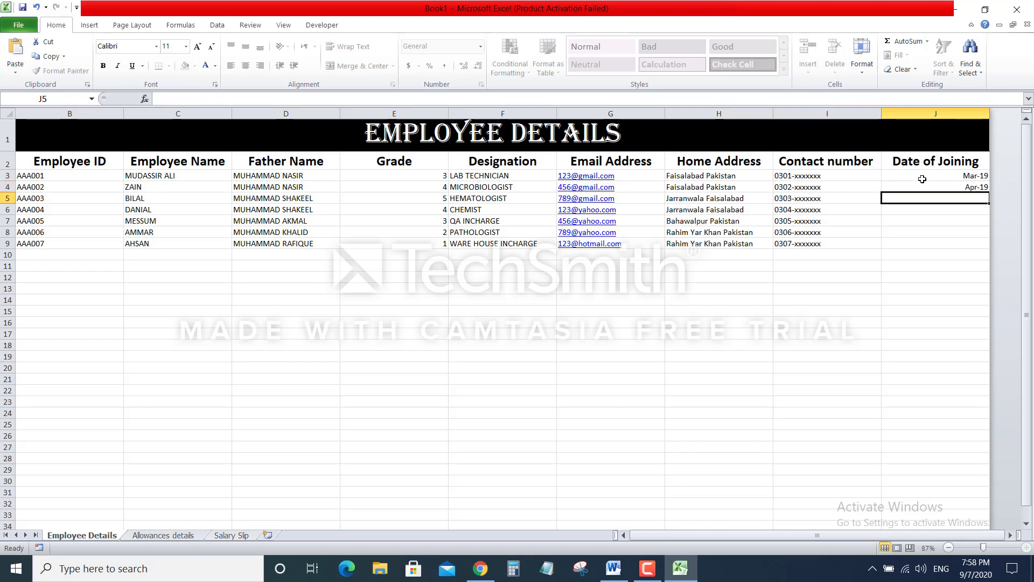
pyautogui.write('May')
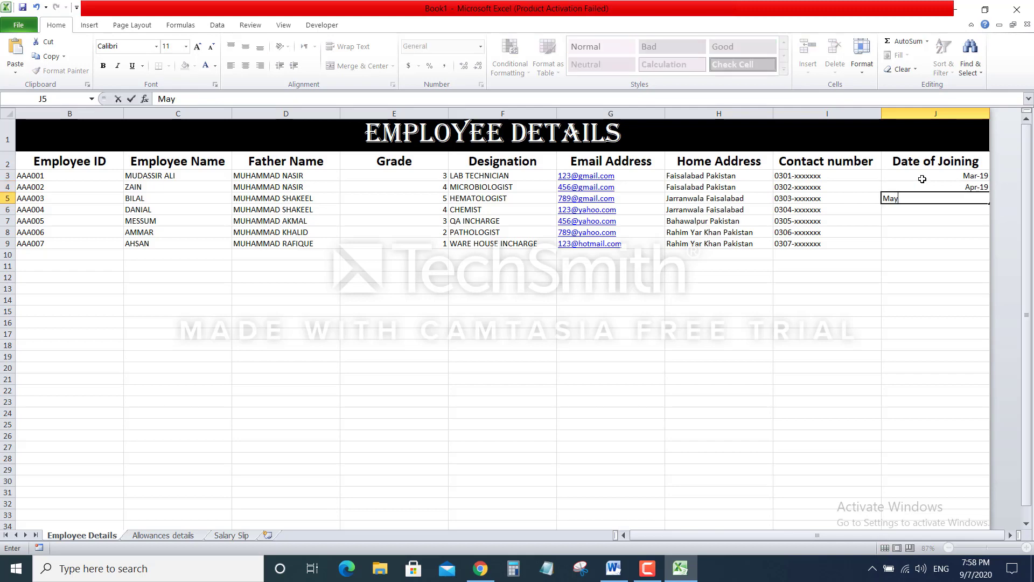
pyautogui.write('-2019')
pyautogui.press('Return')
# Enter joining dates June-2019 through Sep-2019 in J6:J9
pyautogui.write('Jun')
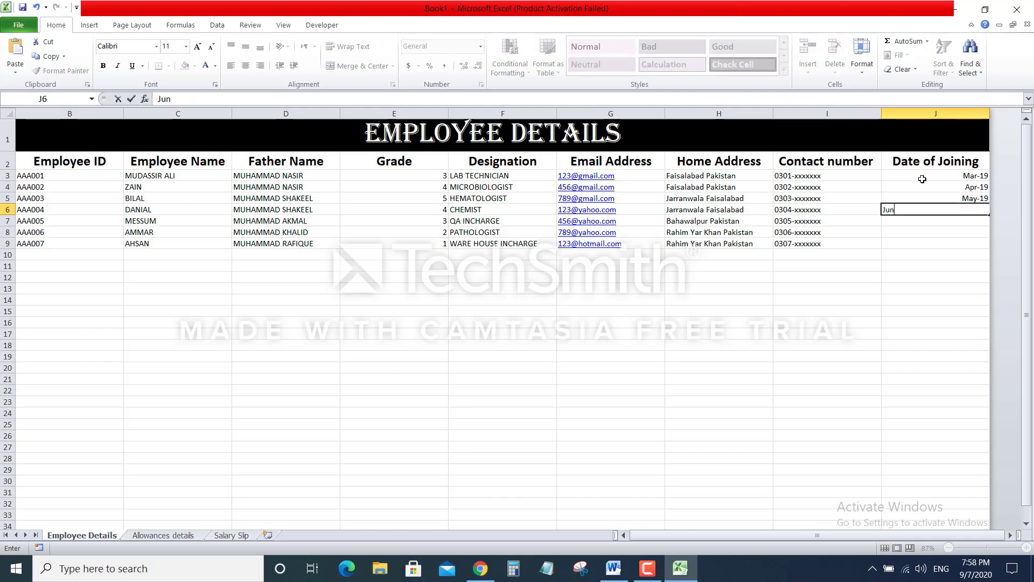
pyautogui.write('e-2019')
pyautogui.press('Return')
pyautogui.write('Jul-2018')
pyautogui.press('BackSpace')
pyautogui.write('9')
pyautogui.press('Return')
pyautogui.write('Aug-2019')
pyautogui.press('Return')
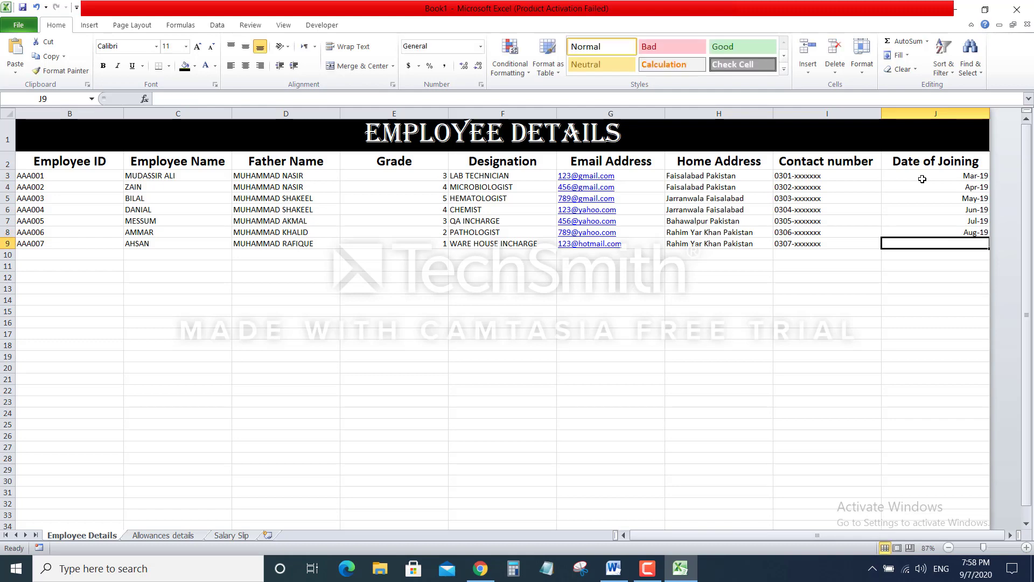
pyautogui.write('Se')
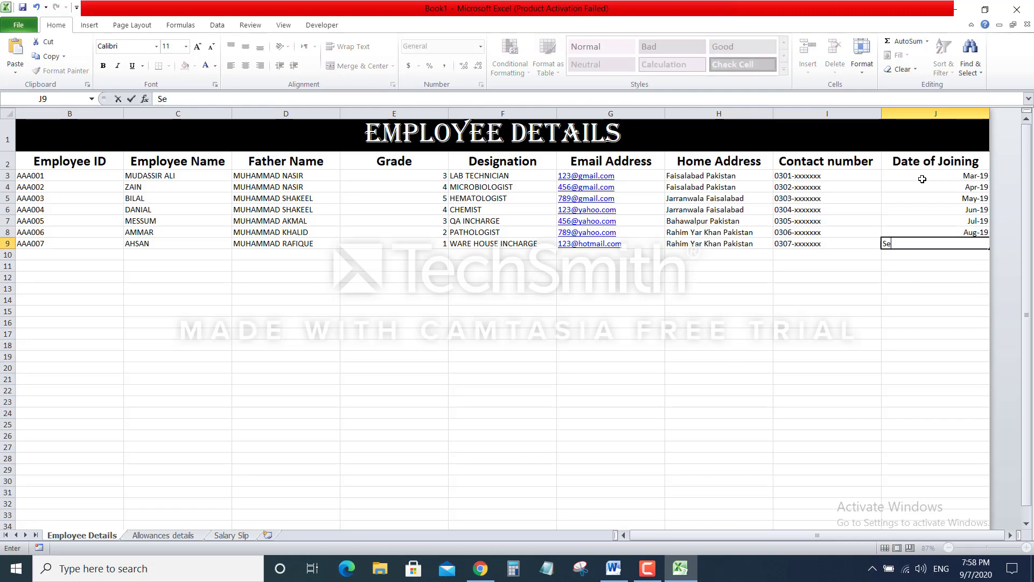
pyautogui.write('p-2019')
pyautogui.press('Return')
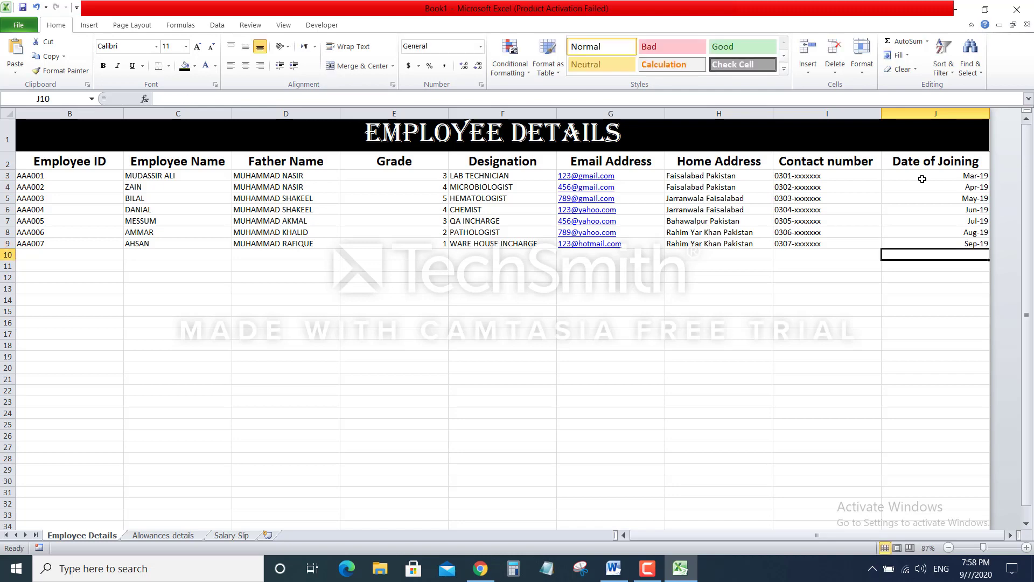
# Deselect the finished Date of Joining column and return focus to the worksheet
pyautogui.click(746, 354)
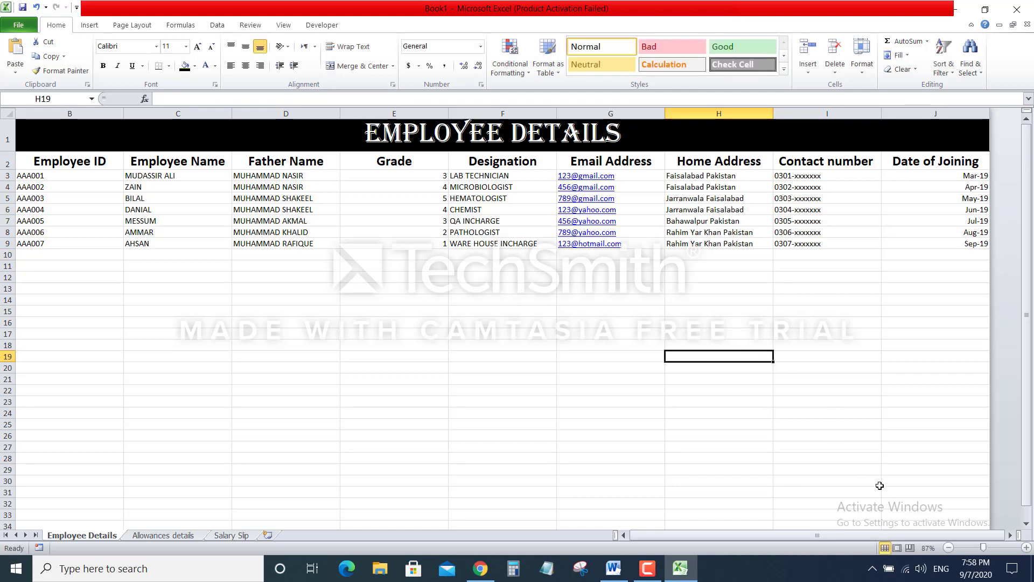
pyautogui.moveTo(835, 534); pyautogui.dragTo(728, 525)
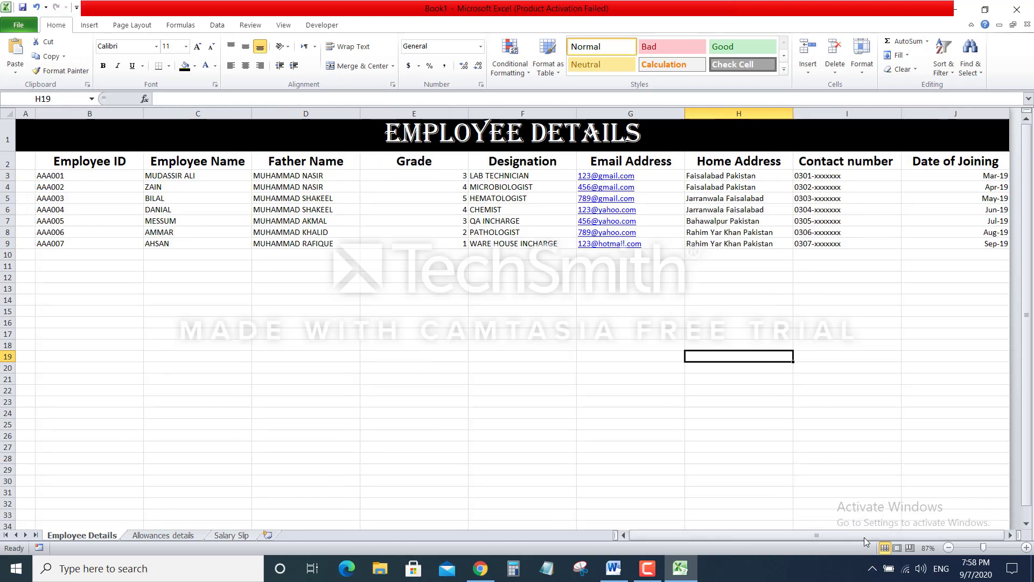
pyautogui.click(646, 571)
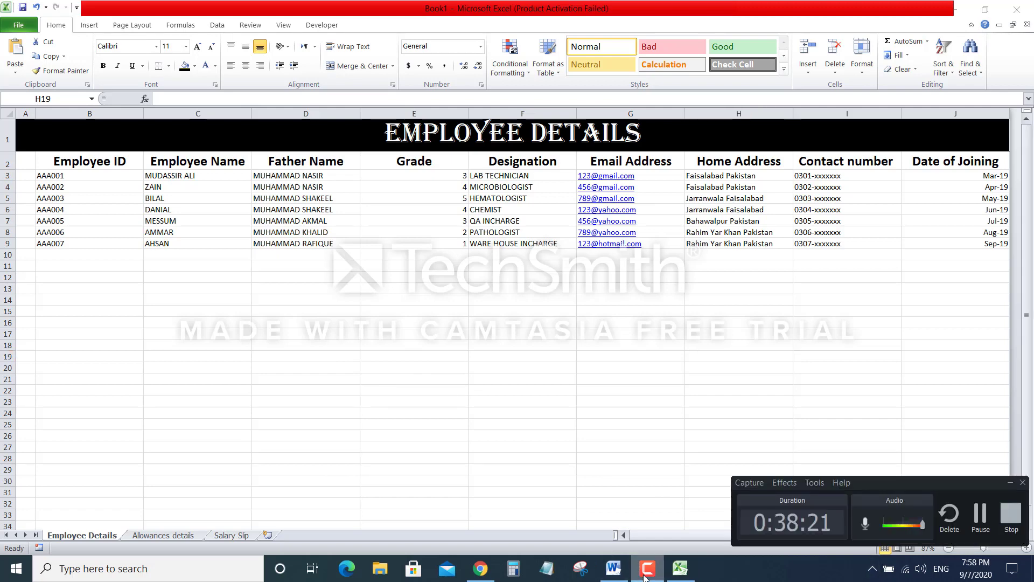
pyautogui.click(646, 575)
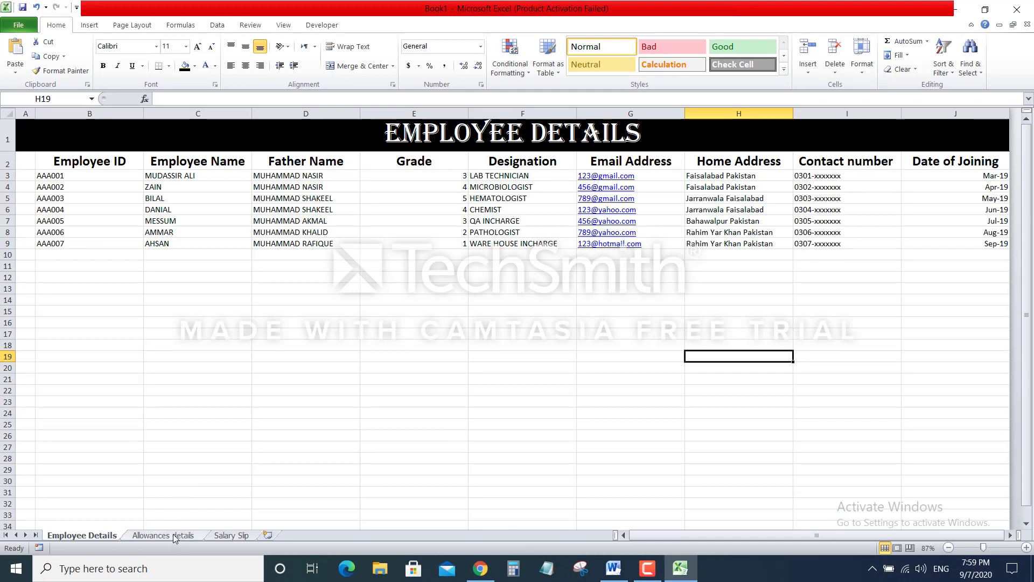
# On the Allowances details sheet, enter employee grades 1 through 5 in B3:B7
pyautogui.click(175, 536)
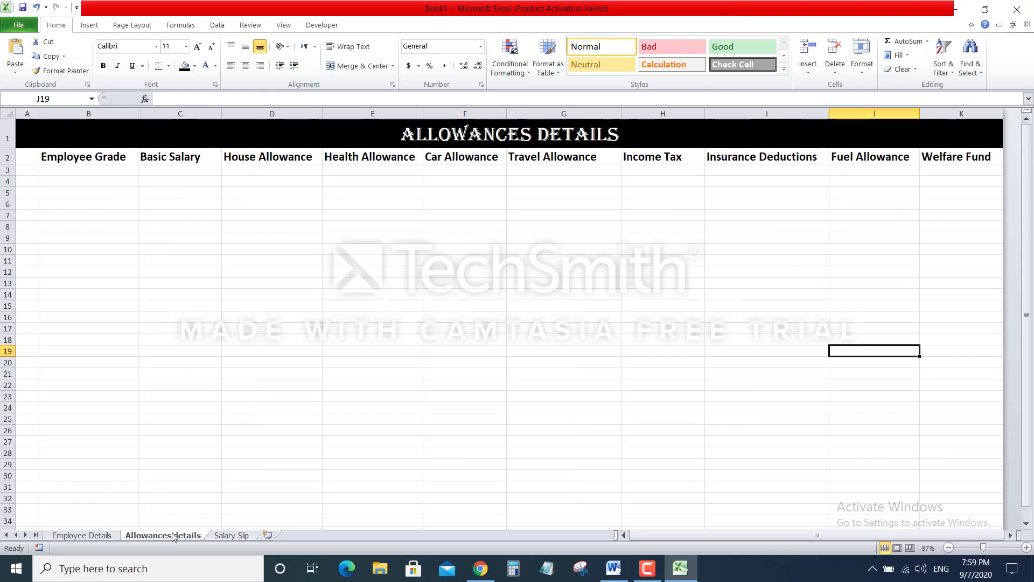
pyautogui.click(90, 168)
pyautogui.write('1')
pyautogui.press('Return')
pyautogui.write('2')
pyautogui.press('Return')
pyautogui.write('3')
pyautogui.press('Return')
pyautogui.write('4')
pyautogui.press('Return')
pyautogui.write('5')
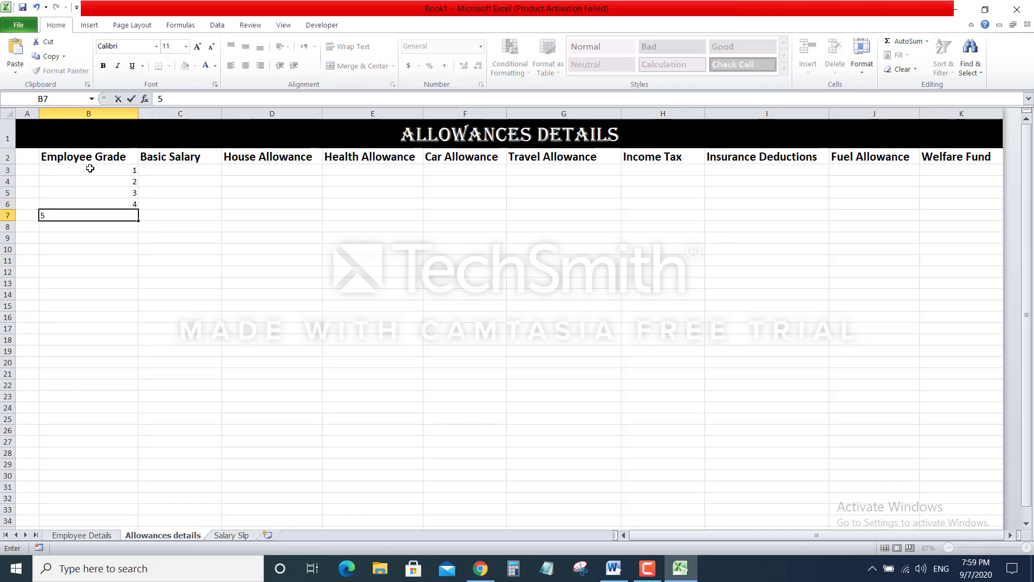
pyautogui.press('Return')
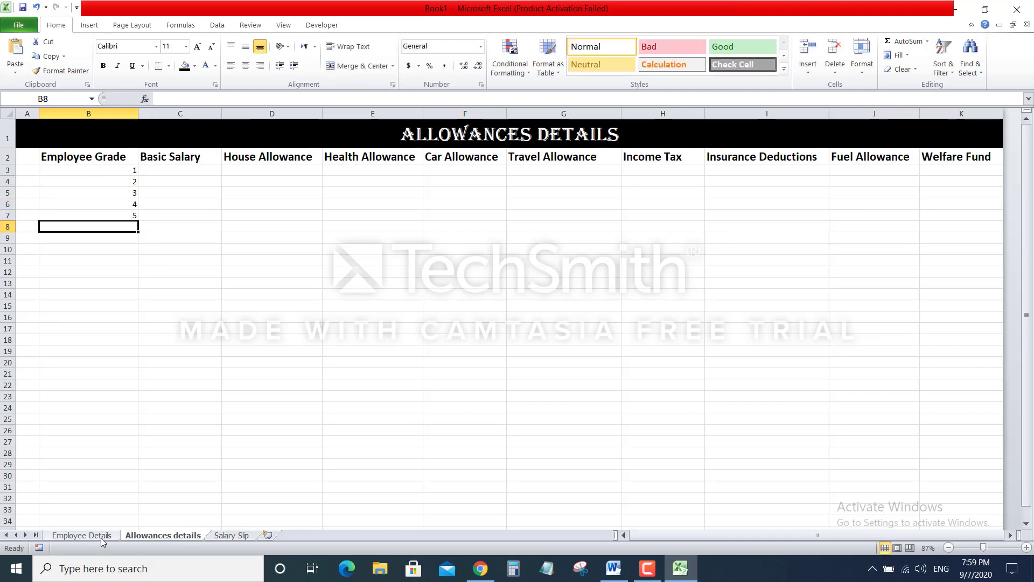
# Enter basic salaries 10000, 12000, 14000, 16000 and 20000 in C3:C7
pyautogui.click(81, 535)
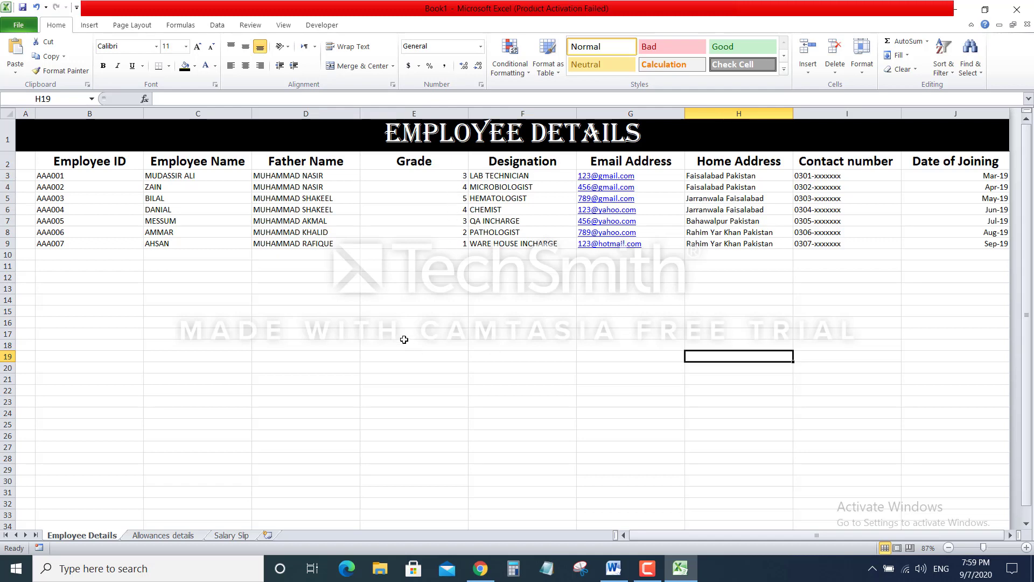
pyautogui.click(163, 535)
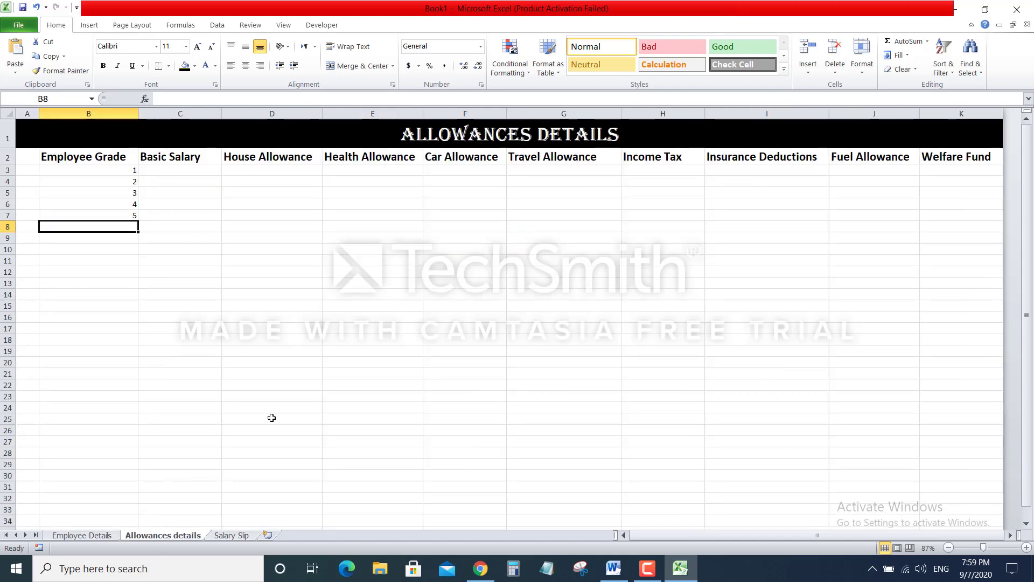
pyautogui.click(178, 170)
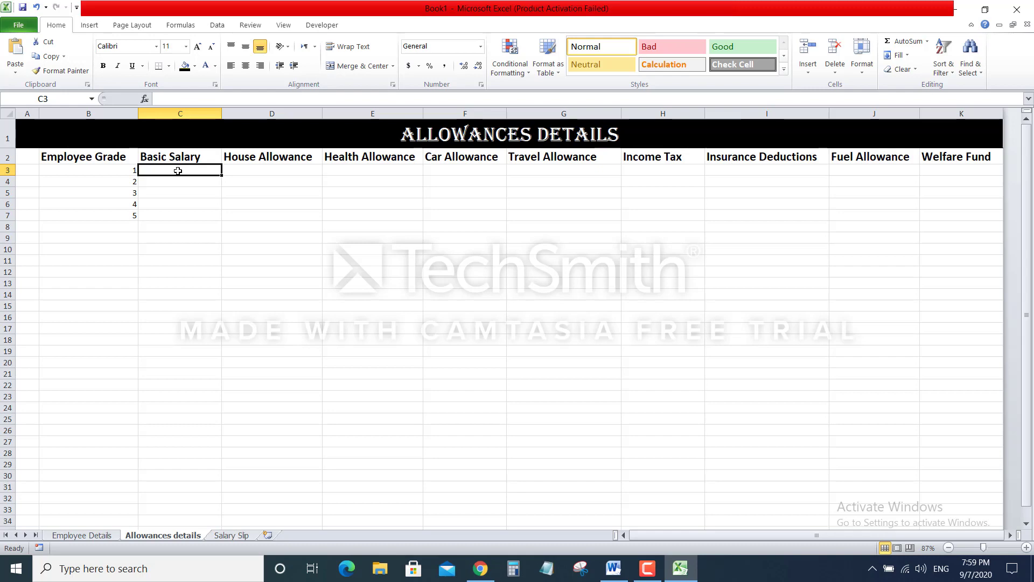
pyautogui.write('1')
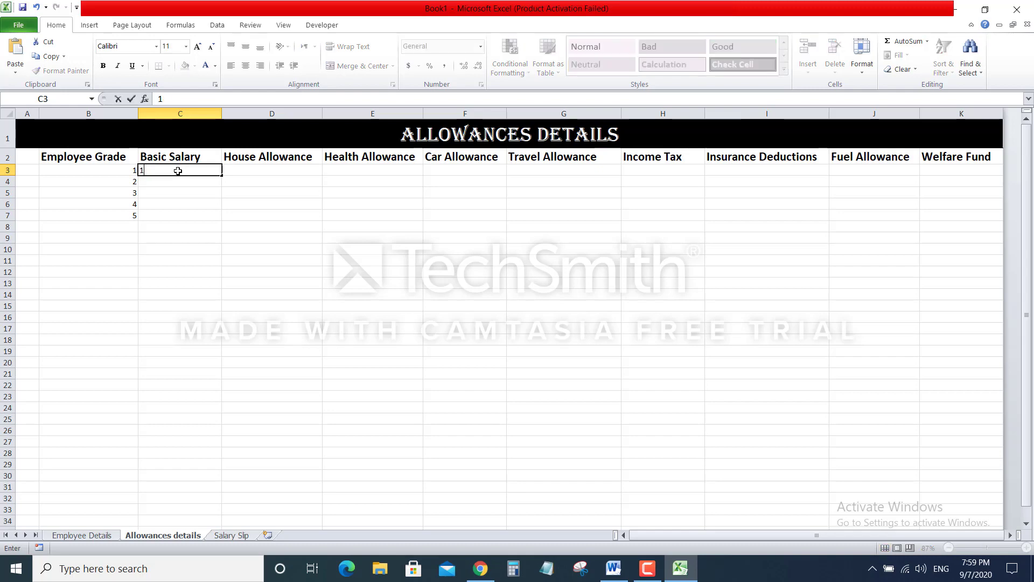
pyautogui.write('0000')
pyautogui.press('Return')
pyautogui.write('12000')
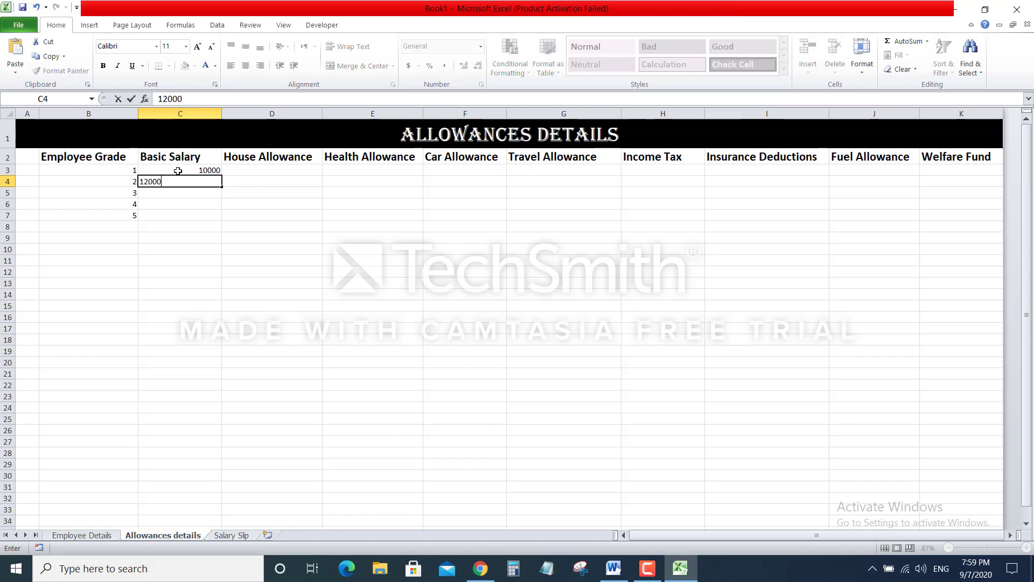
pyautogui.press('Return')
pyautogui.write('14000')
pyautogui.press('Return')
pyautogui.write('16000')
pyautogui.press('Return')
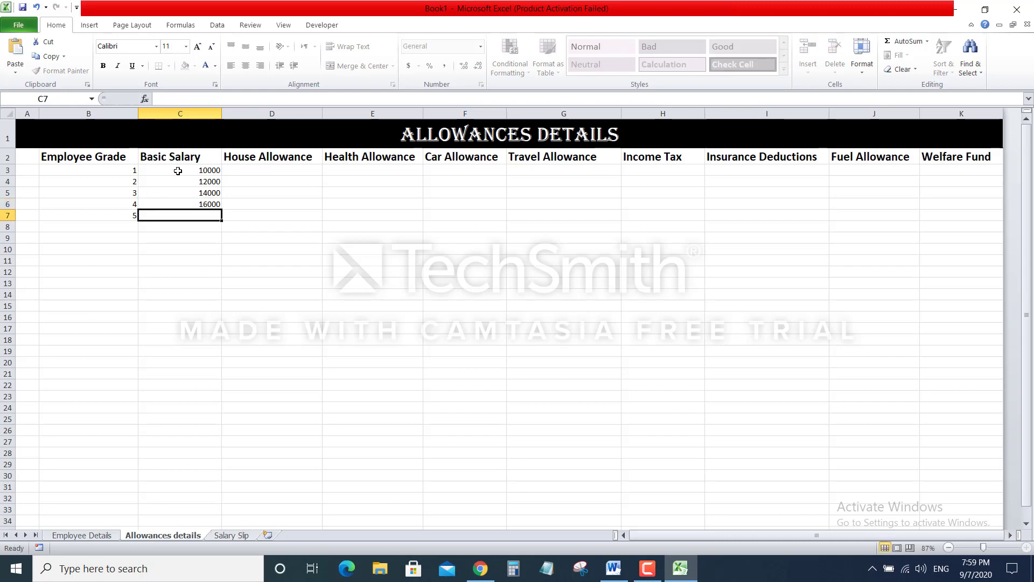
pyautogui.write('20000')
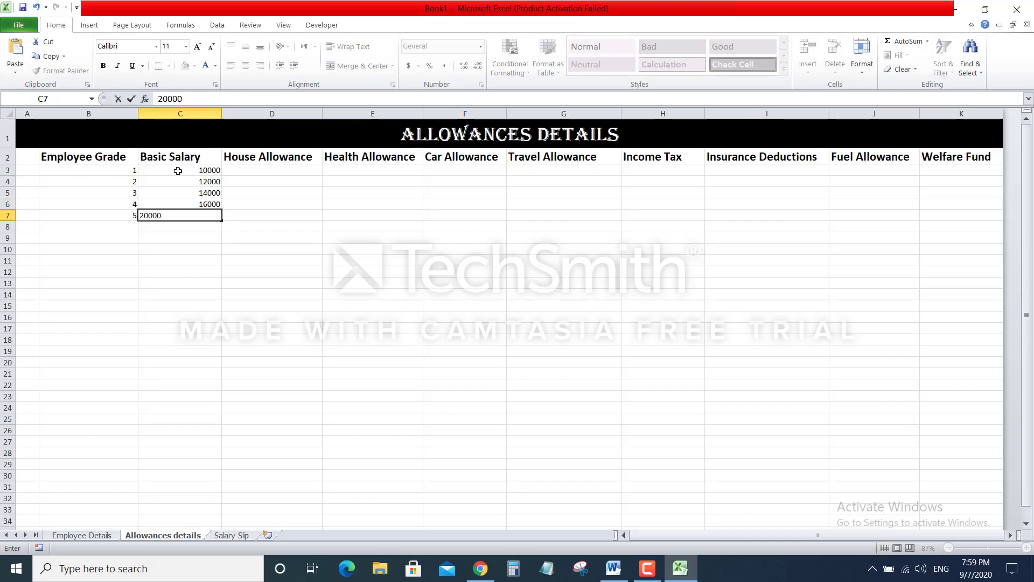
pyautogui.press('Return')
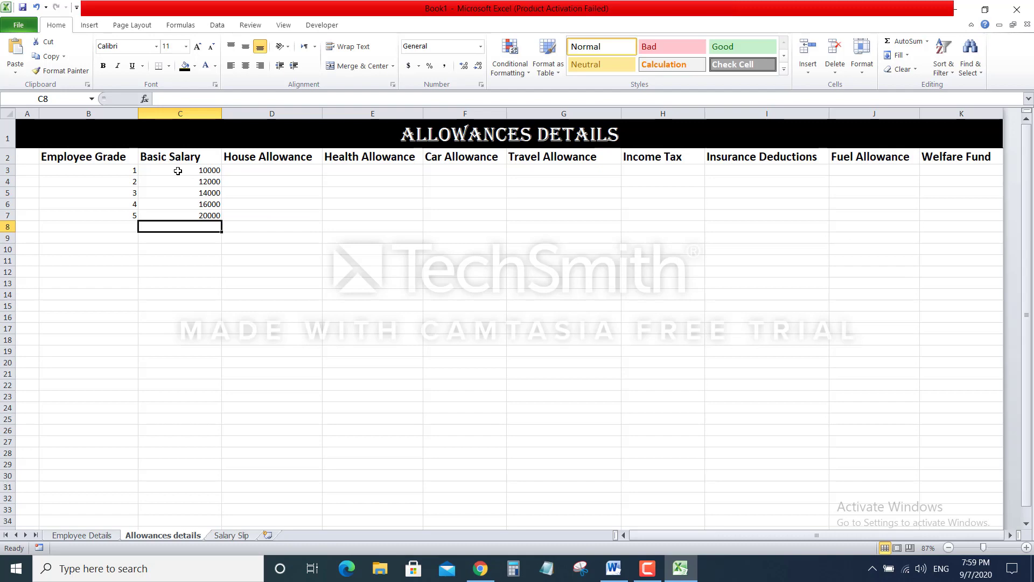
# Enter House Allowance values 5, 7, 9, 11 and 15 in D3:D7
pyautogui.click(261, 171)
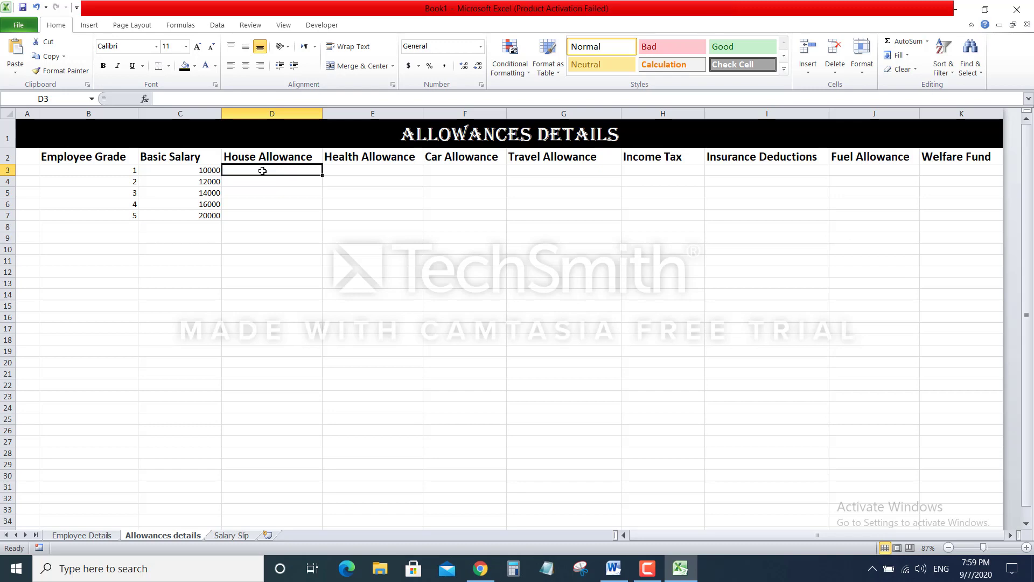
pyautogui.write('5')
pyautogui.press('Return')
pyautogui.write('7')
pyautogui.press('Return')
pyautogui.write('9')
pyautogui.press('Return')
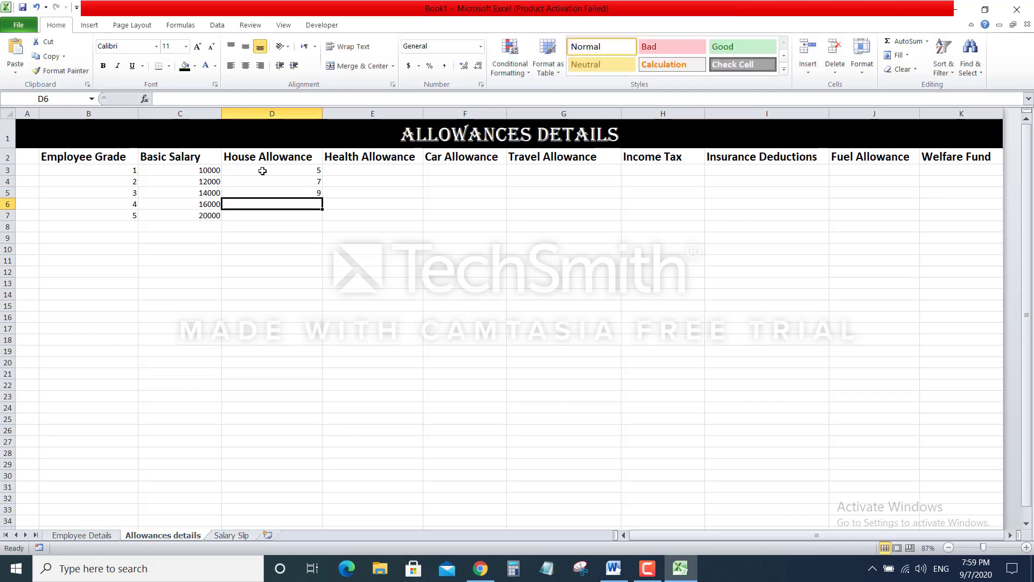
pyautogui.write('11')
pyautogui.press('Return')
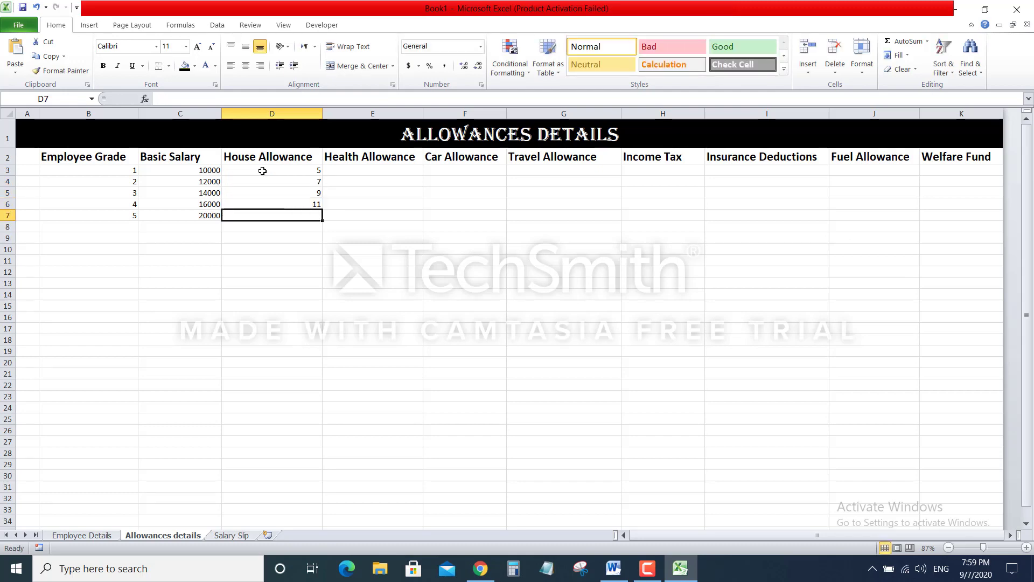
pyautogui.write('15')
pyautogui.press('Return')
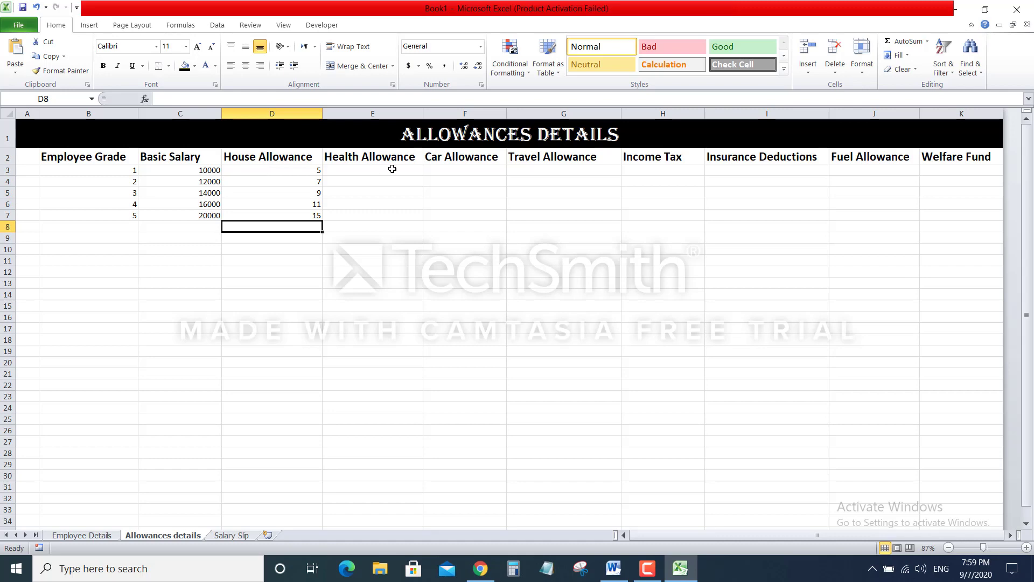
# Enter Health Allowance values 3, 4, 6, 9 and 12 in E3:E7
pyautogui.click(384, 169)
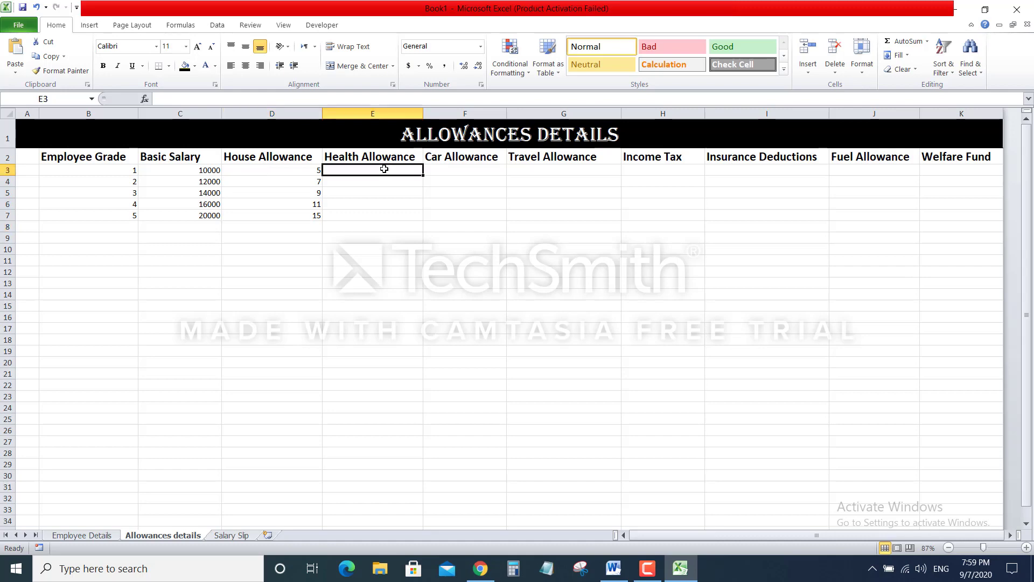
pyautogui.write('3')
pyautogui.press('Return')
pyautogui.write('4')
pyautogui.press('Return')
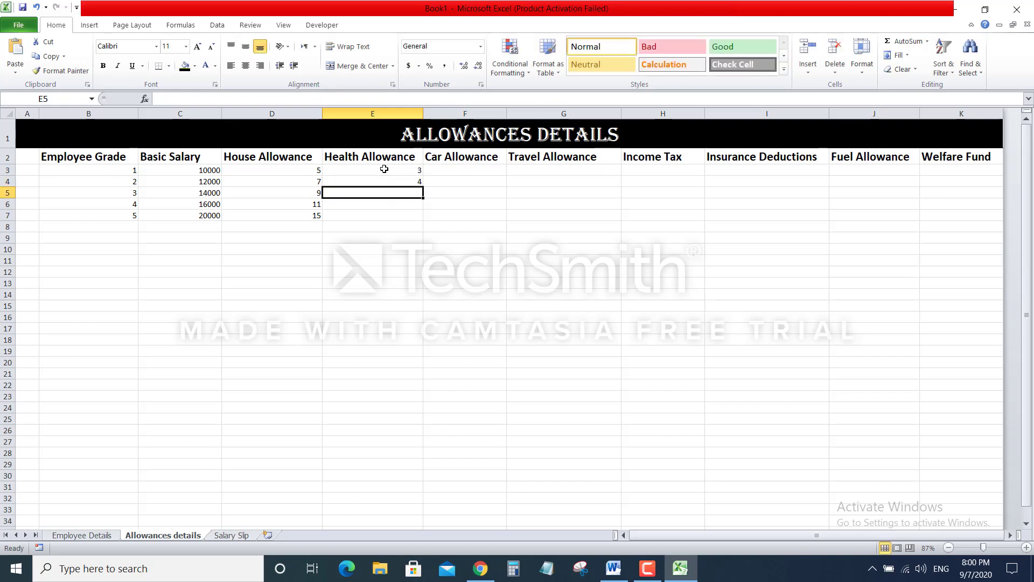
pyautogui.write('6')
pyautogui.press('Return')
pyautogui.write('9')
pyautogui.press('Return')
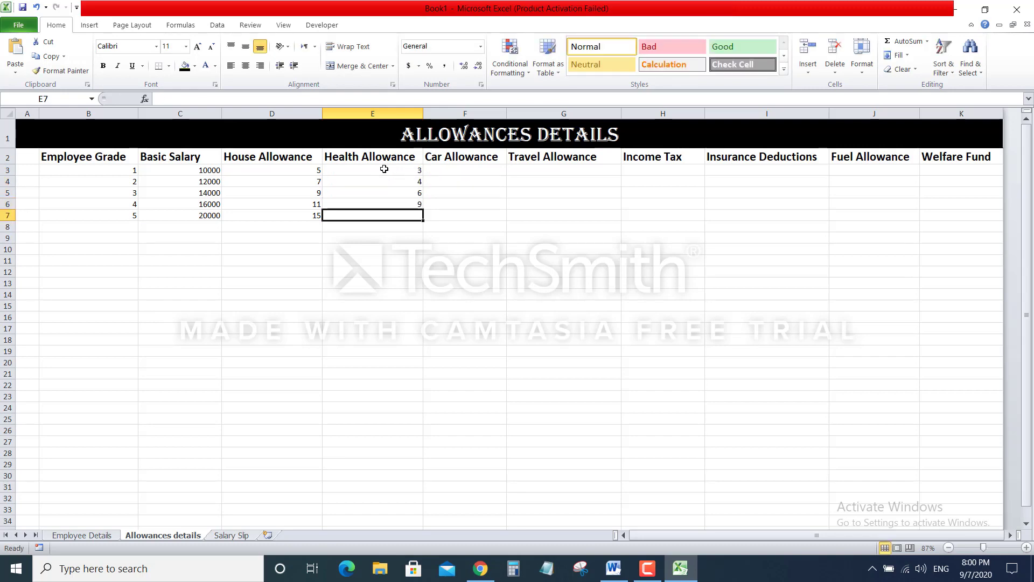
pyautogui.write('12')
pyautogui.press('Return')
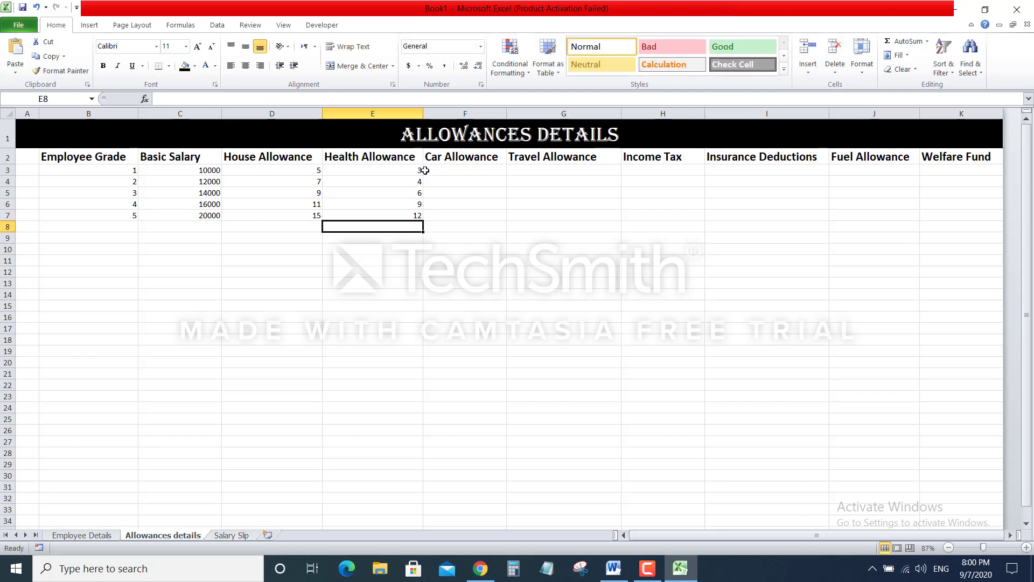
# Enter Car Allowance values 0, 1, 3, 5 and 18 in F3:F7
pyautogui.click(449, 169)
pyautogui.write('0')
pyautogui.press('Return')
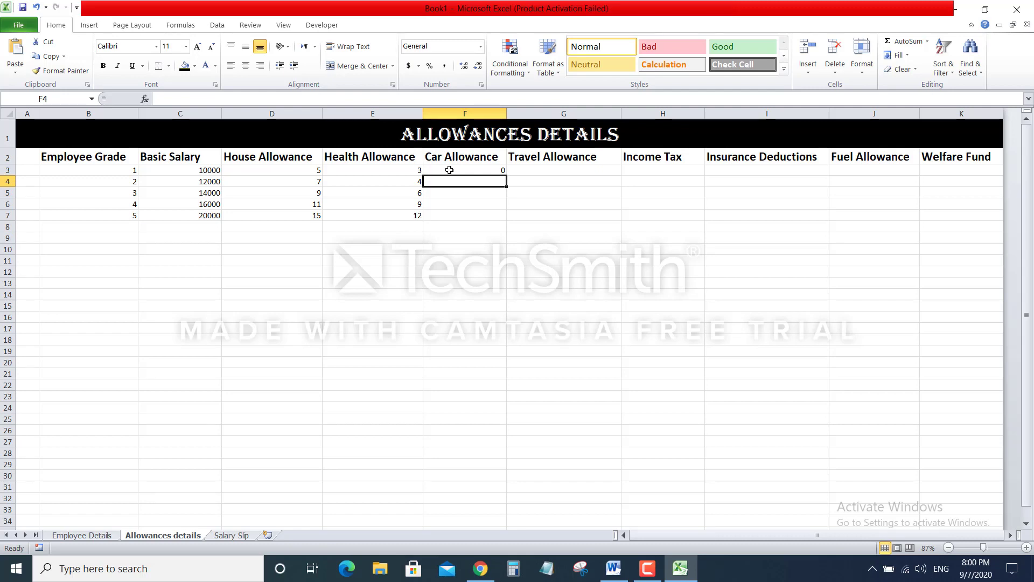
pyautogui.write('1')
pyautogui.press('Return')
pyautogui.write('3')
pyautogui.press('Return')
pyautogui.write('5')
pyautogui.press('Return')
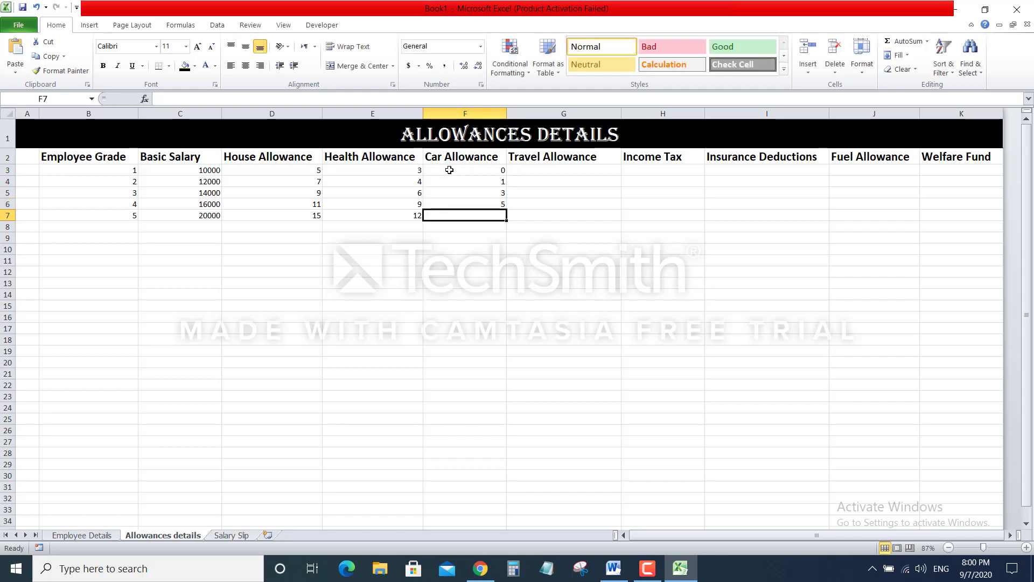
pyautogui.write('18')
pyautogui.press('Return')
# Enter Travel Allowance values 12, 10, 9, 7 and 5 in G3:G7
pyautogui.click(552, 169)
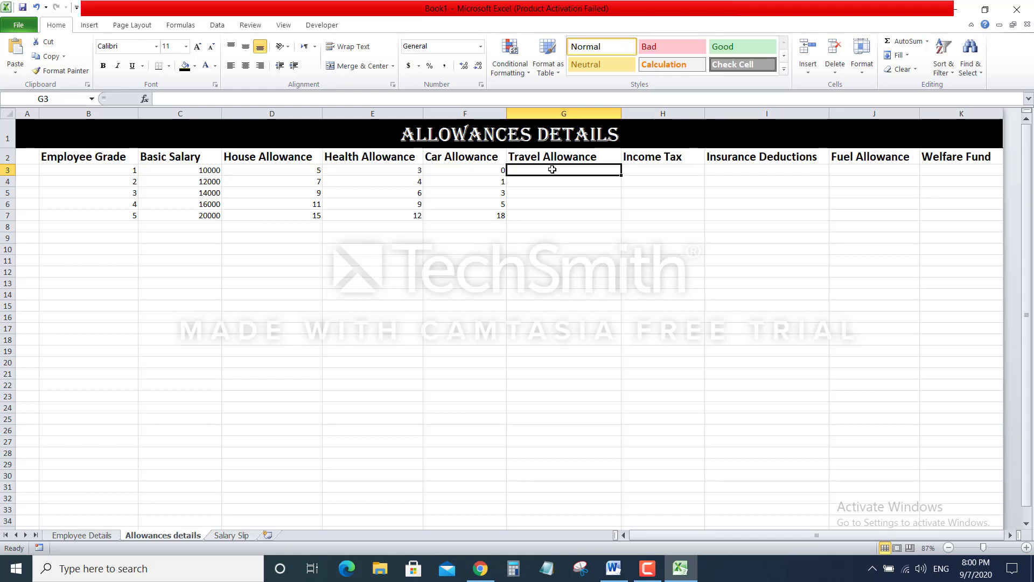
pyautogui.write('12')
pyautogui.press('Return')
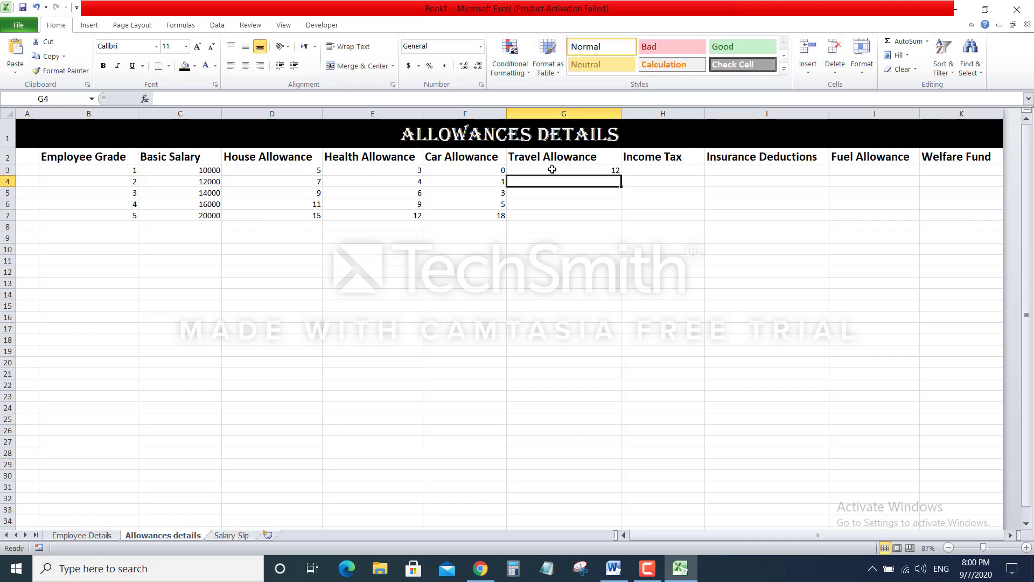
pyautogui.write('10')
pyautogui.press('Return')
pyautogui.write('9')
pyautogui.press('Return')
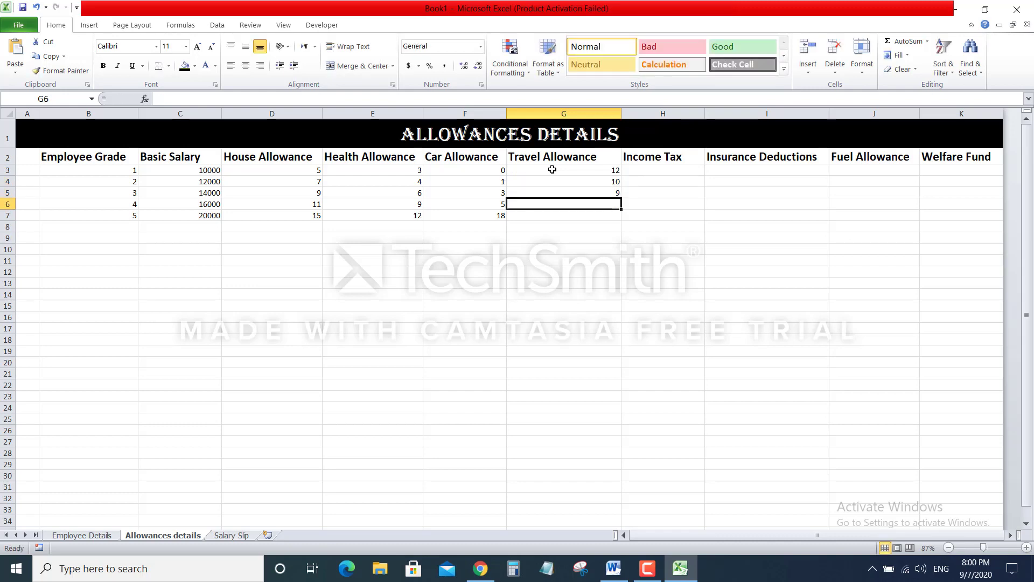
pyautogui.write('7')
pyautogui.press('Return')
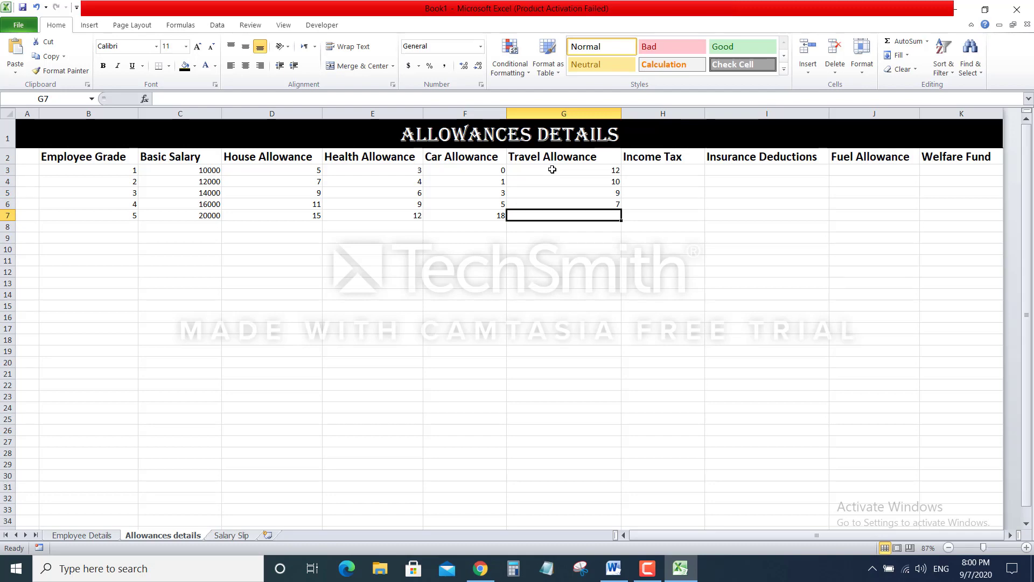
pyautogui.write('5')
pyautogui.press('Return')
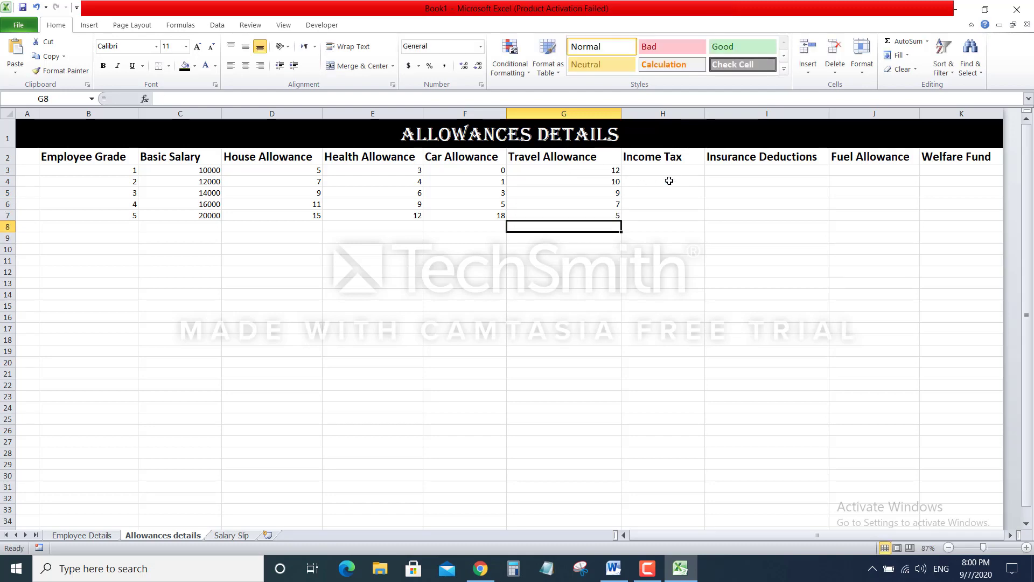
# Enter Income Tax values 0, 0, 6, 12 and 15 in H3:H7
pyautogui.click(673, 171)
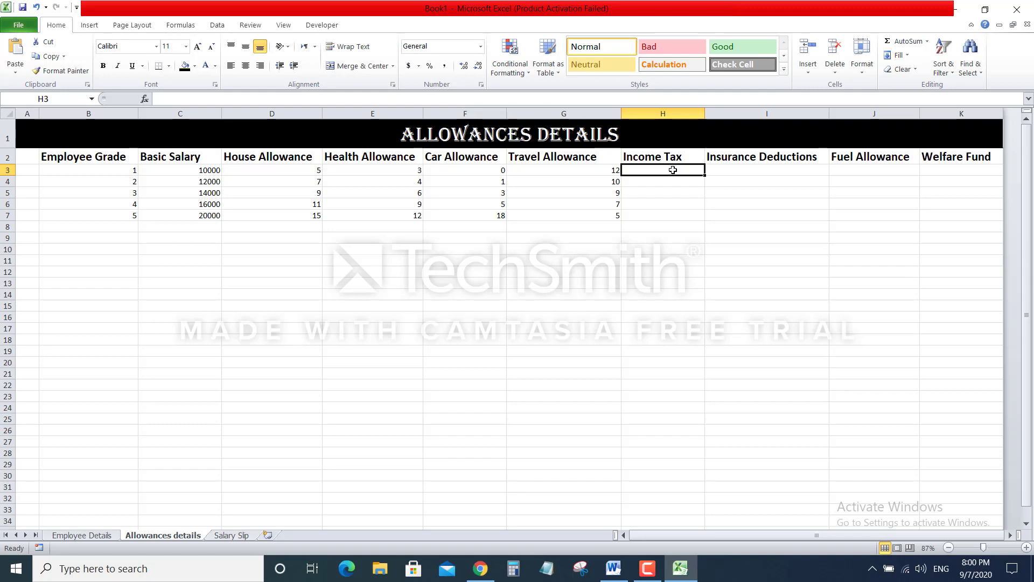
pyautogui.write('0')
pyautogui.press('Return')
pyautogui.write('0')
pyautogui.press('Return')
pyautogui.write('6')
pyautogui.press('Return')
pyautogui.write('12')
pyautogui.press('Return')
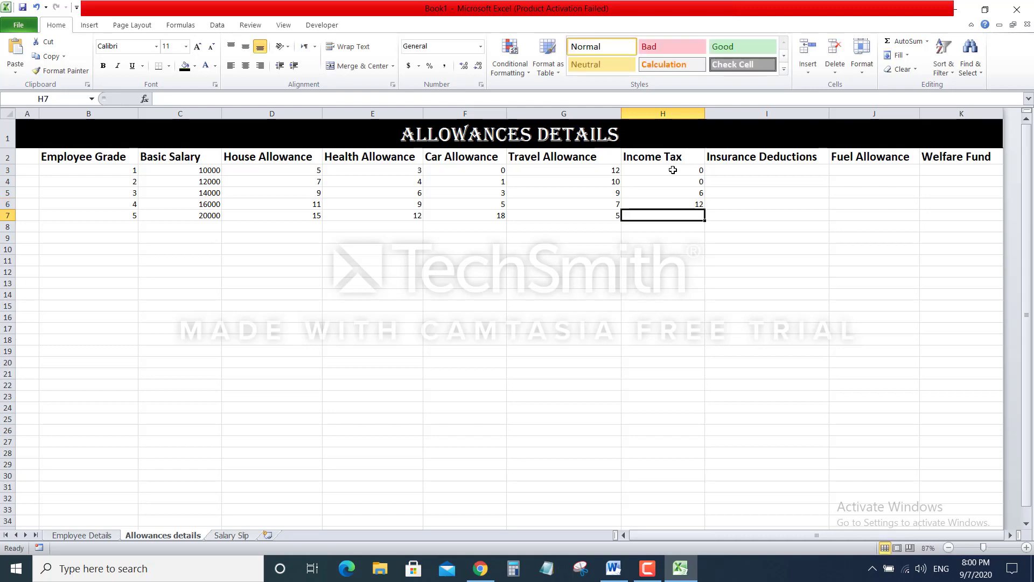
pyautogui.write('15')
pyautogui.press('Return')
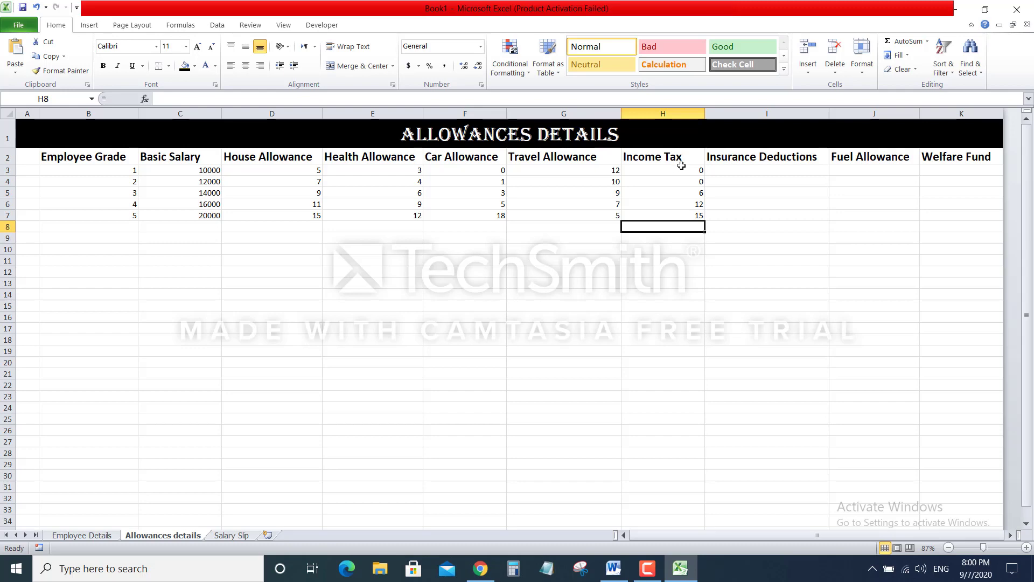
# Enter Insurance Deductions values 2, 3, 6, 8 and 9 in I3:I7
pyautogui.click(735, 170)
pyautogui.write('2')
pyautogui.press('Return')
pyautogui.write('3')
pyautogui.press('Return')
pyautogui.write('6')
pyautogui.press('Return')
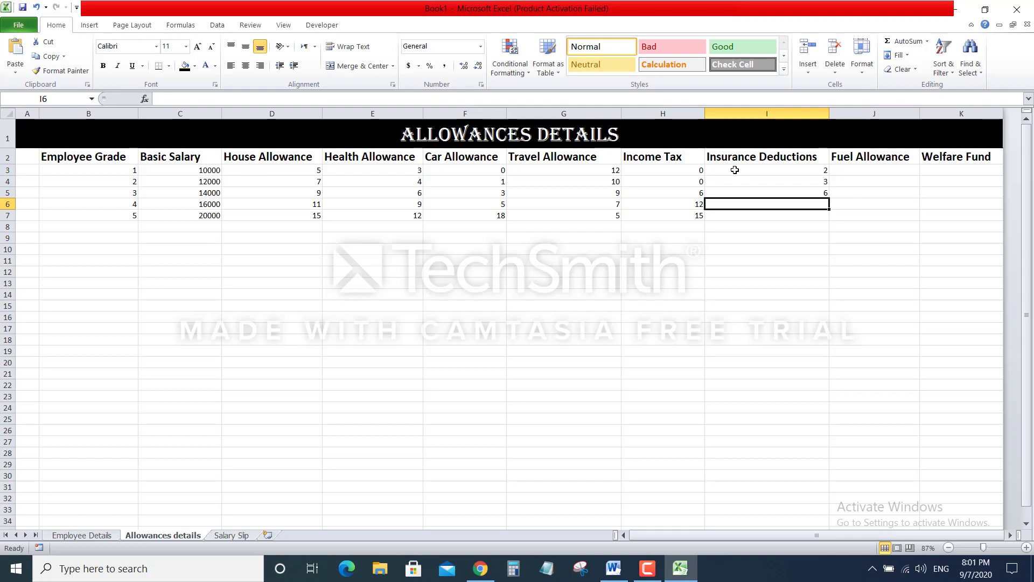
pyautogui.write('8')
pyautogui.press('Return')
pyautogui.write('9')
pyautogui.press('Return')
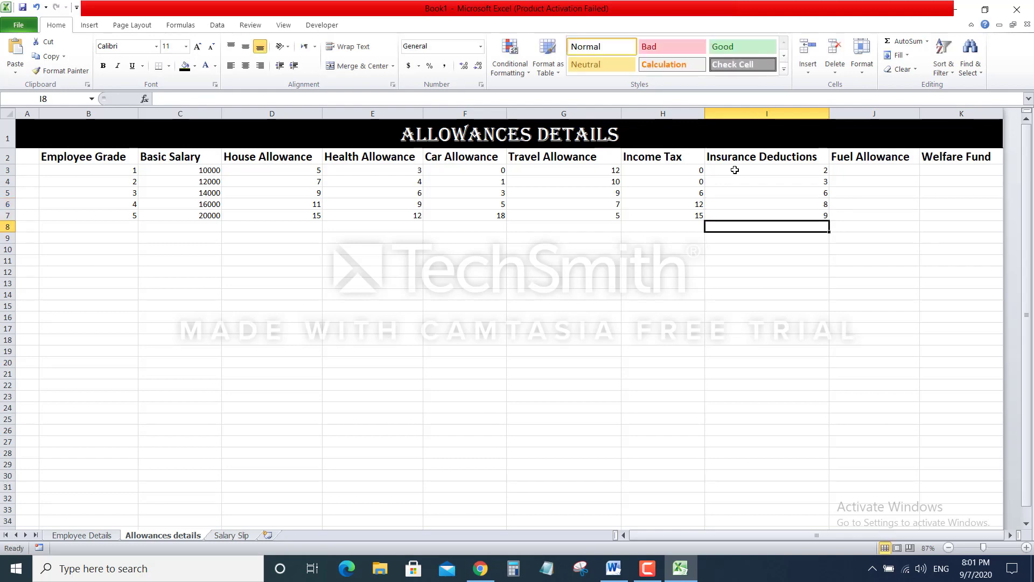
pyautogui.click(881, 170)
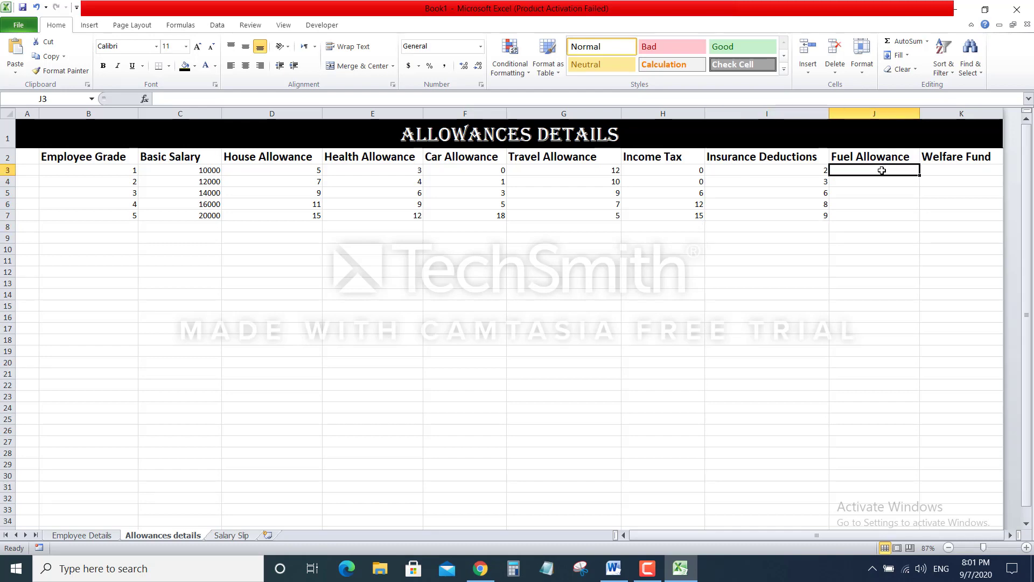
# Enter Fuel Allowance values 2.5, 4, 5.5, 7 and 10 in J3:J7
pyautogui.write('2.5')
pyautogui.press('Return')
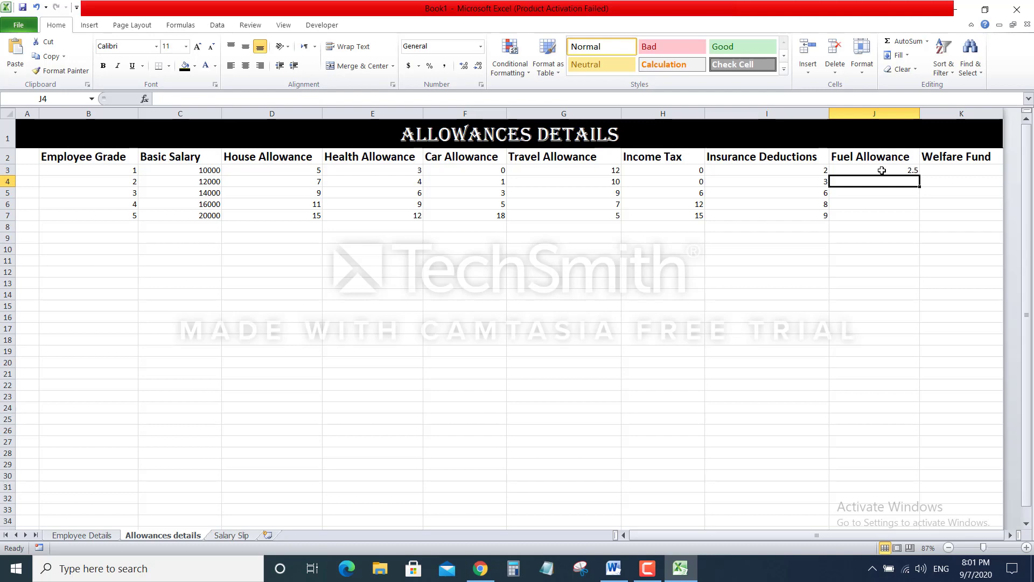
pyautogui.write('4')
pyautogui.press('Return')
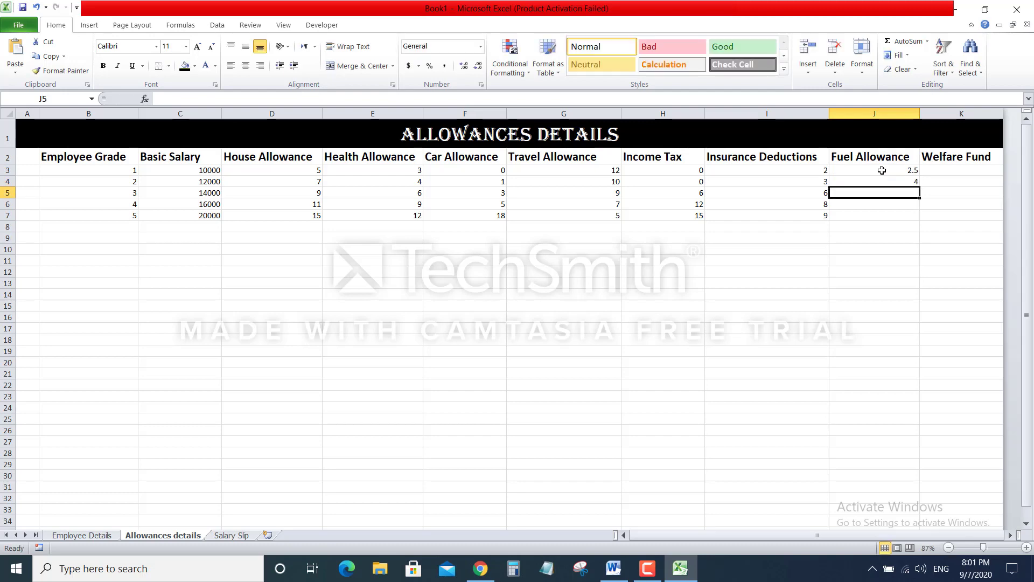
pyautogui.write('5.5')
pyautogui.press('Return')
pyautogui.write('7')
pyautogui.press('Return')
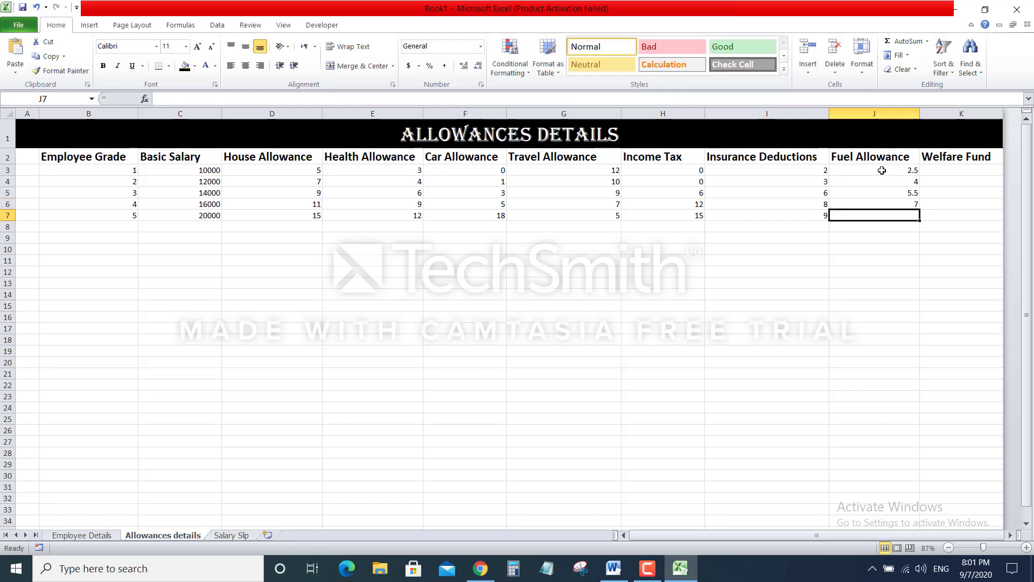
pyautogui.write('10')
pyautogui.press('Return')
# Enter Welfare Fund values 13, 12, 9, 8 and 6 in K3:K7
pyautogui.click(966, 168)
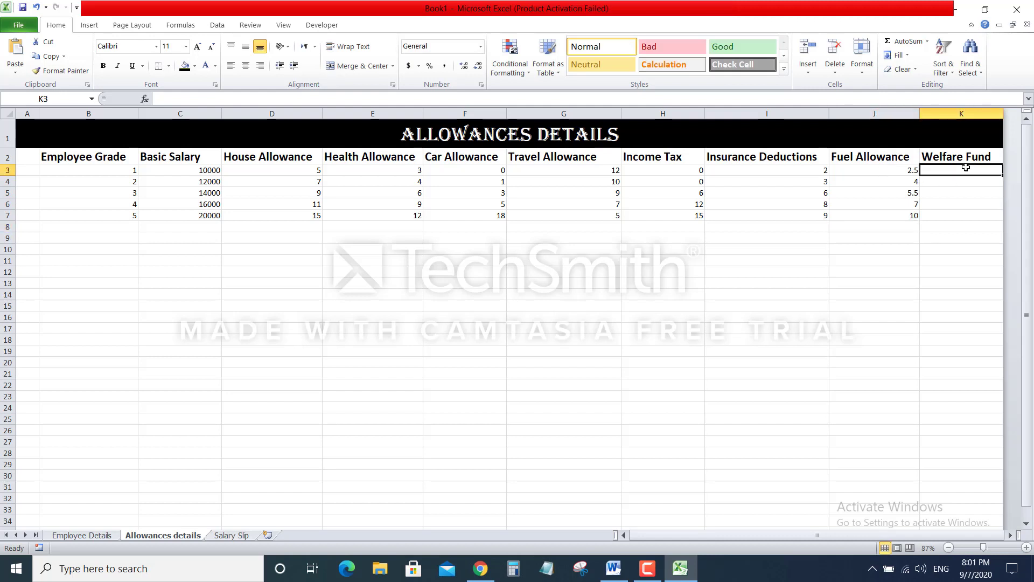
pyautogui.write('13.')
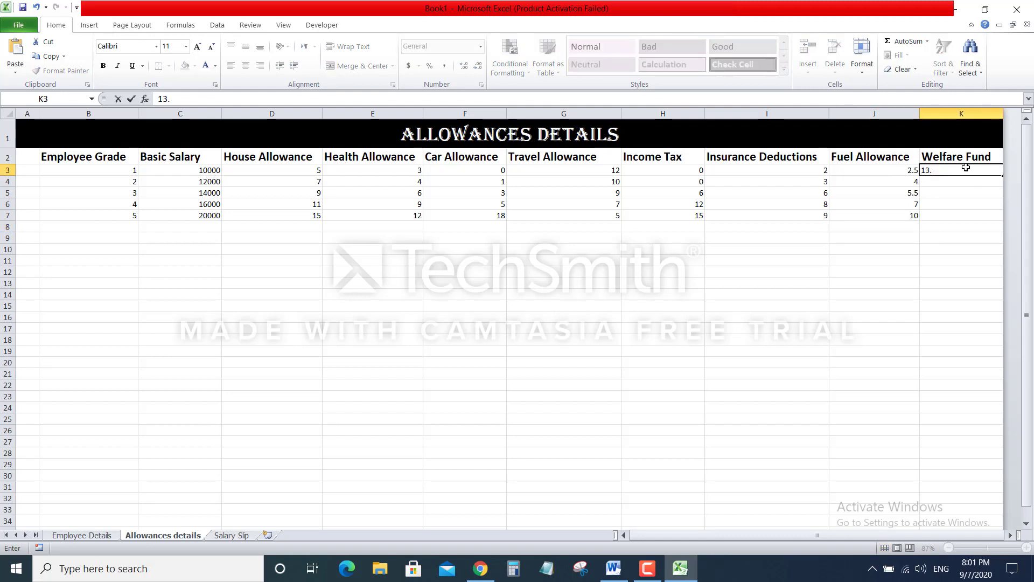
pyautogui.press('Return')
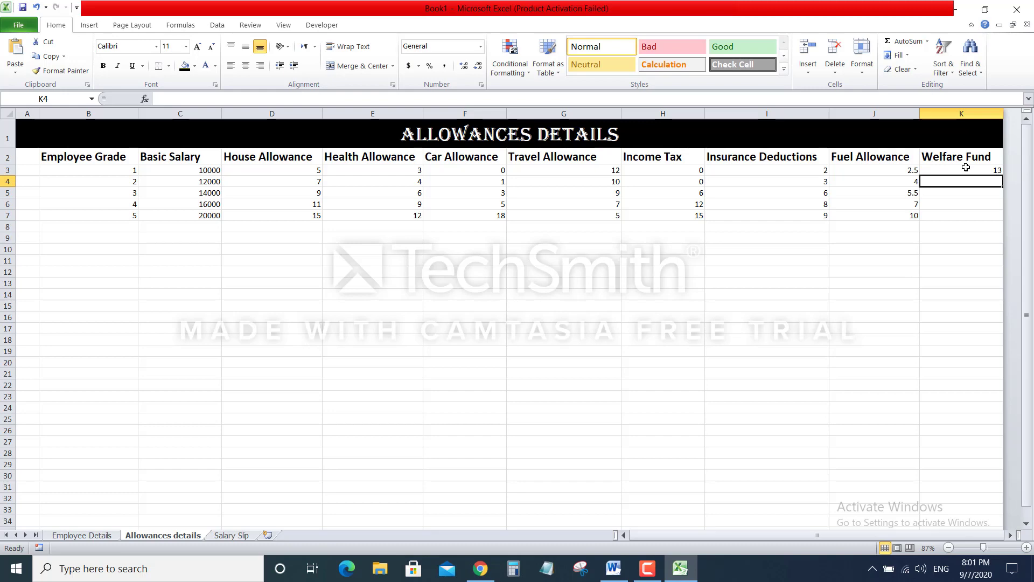
pyautogui.write('12')
pyautogui.press('Return')
pyautogui.write('9')
pyautogui.press('Return')
pyautogui.write('8')
pyautogui.press('Return')
pyautogui.write('6')
pyautogui.press('Return')
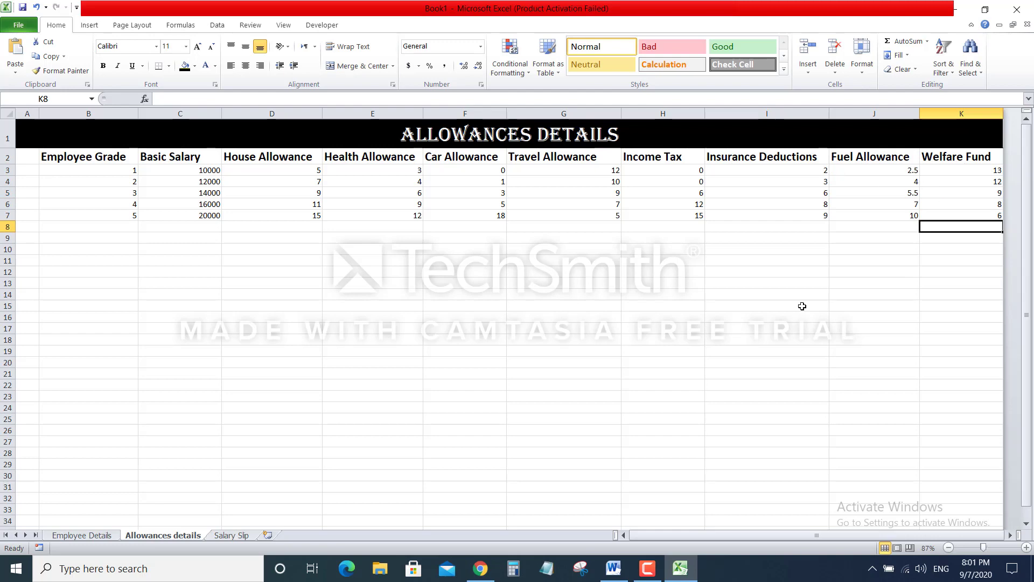
# Bring up the AZ Textiles Industries Salary Slip sheet, scrolled back to row 1
pyautogui.click(534, 391)
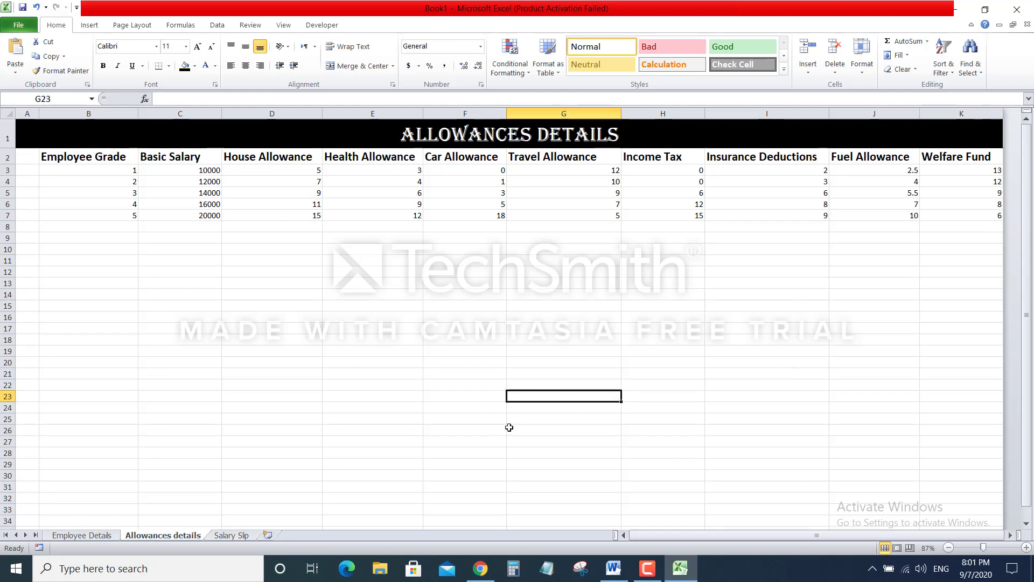
pyautogui.moveTo(691, 535); pyautogui.dragTo(636, 537)
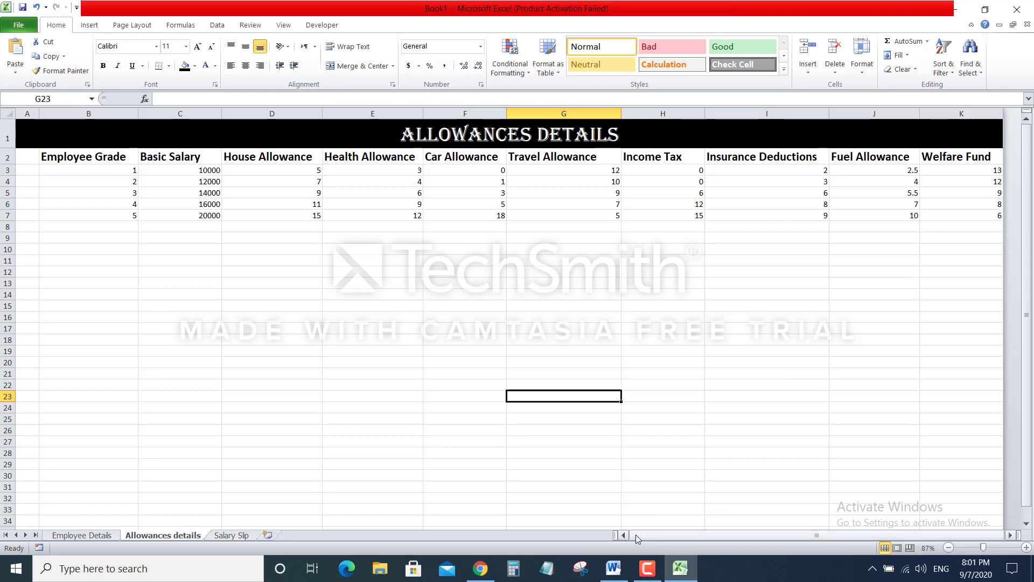
pyautogui.click(652, 569)
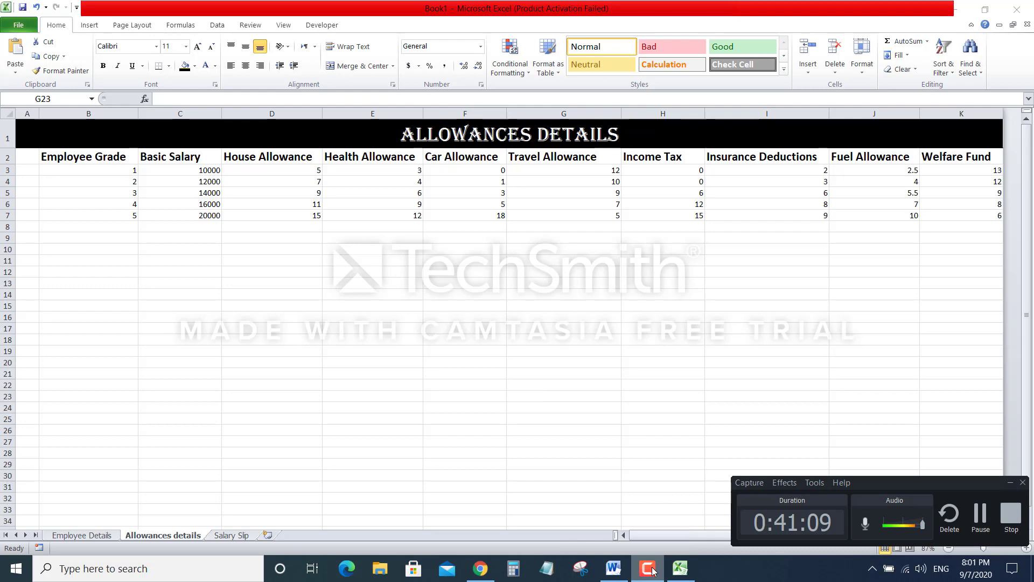
pyautogui.click(652, 569)
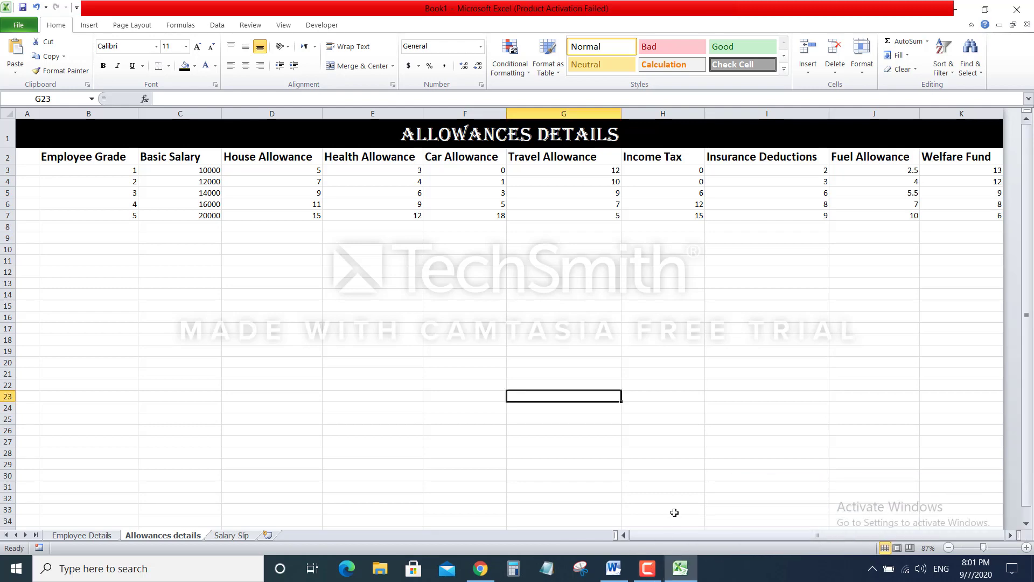
pyautogui.click(233, 535)
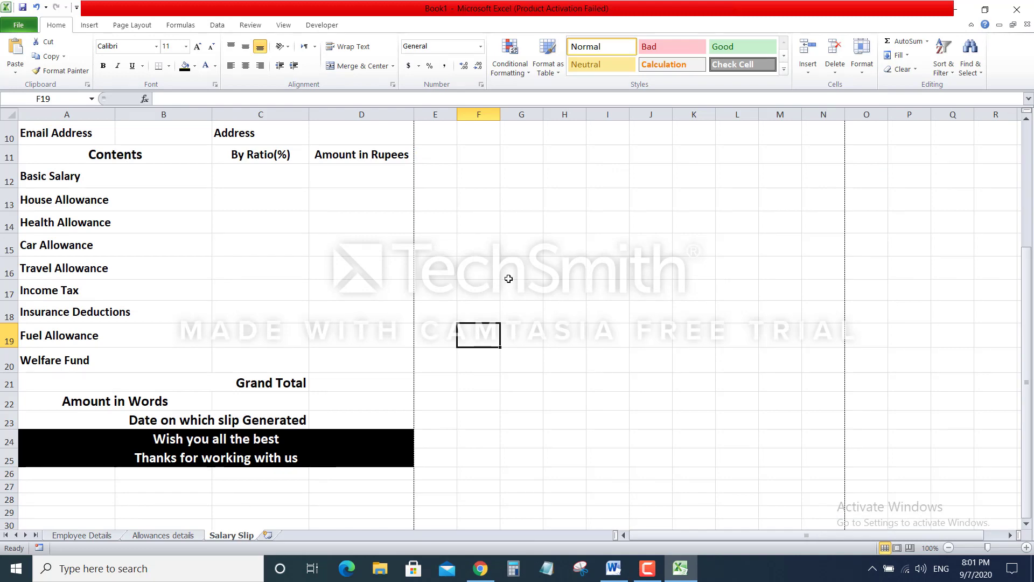
pyautogui.scroll(3, 508, 279)
pyautogui.scroll(1, 509, 279)
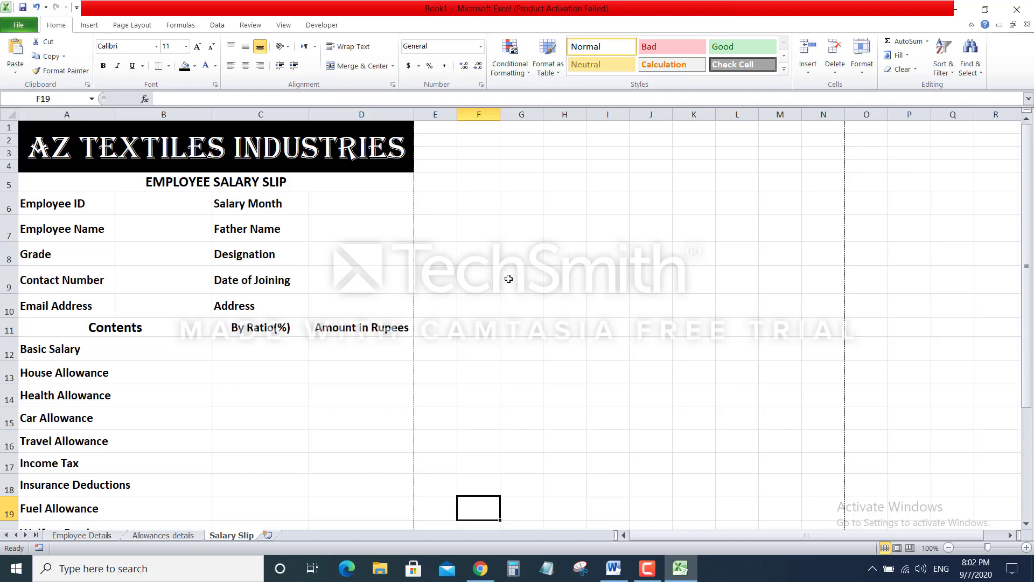
# Merge and centre the Amount in Words cells C22:D22
pyautogui.scroll(-2, 508, 278)
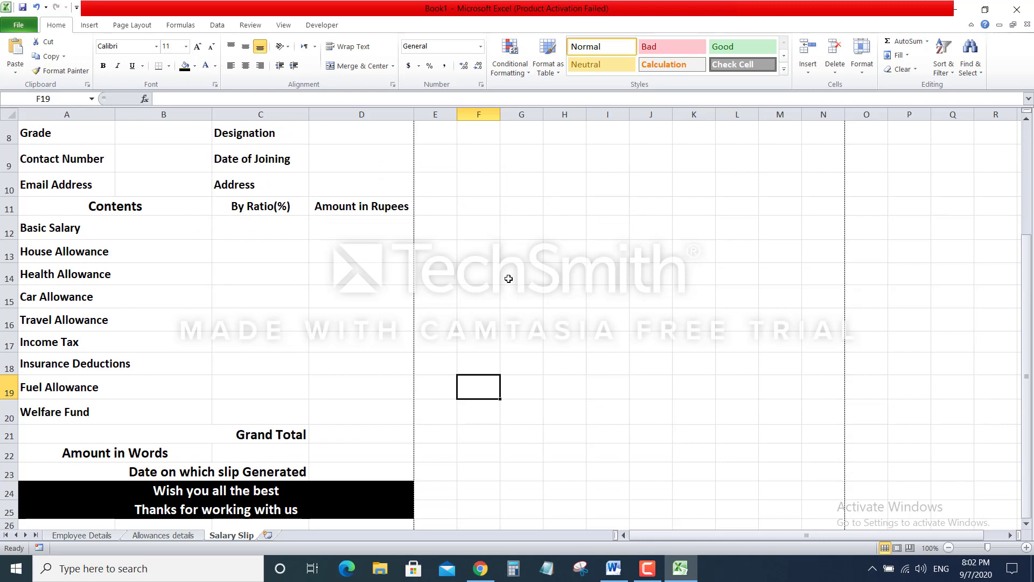
pyautogui.click(265, 456)
pyautogui.moveTo(312, 455); pyautogui.dragTo(356, 455)
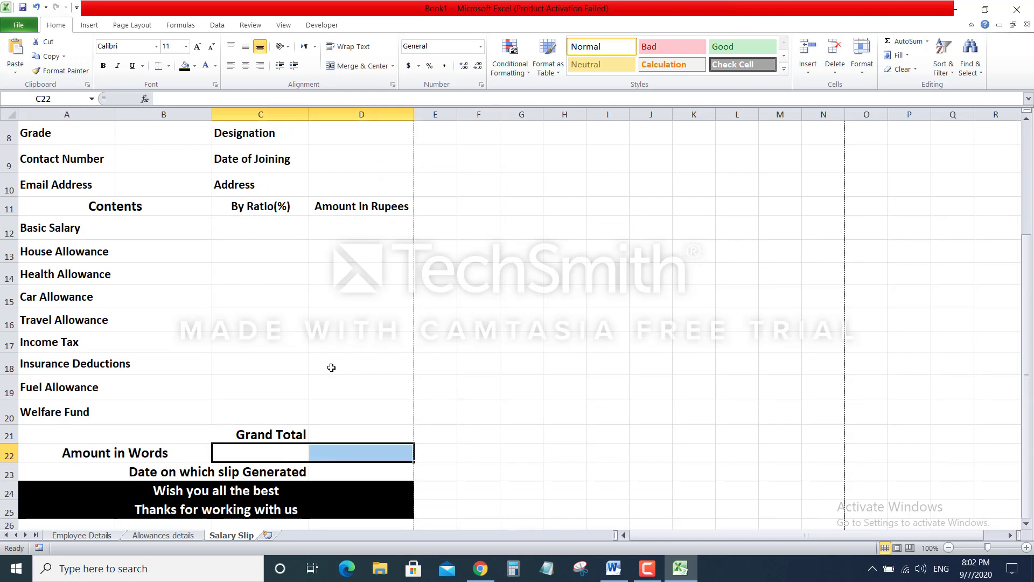
pyautogui.click(358, 65)
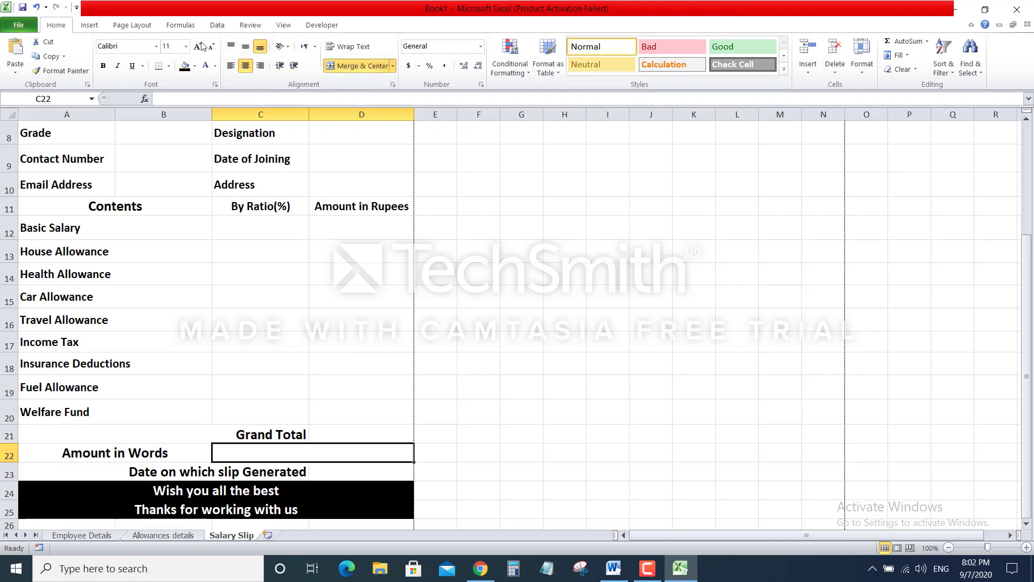
# Enter a Grand Total of 5000 in D21
pyautogui.click(350, 429)
pyautogui.write('5000')
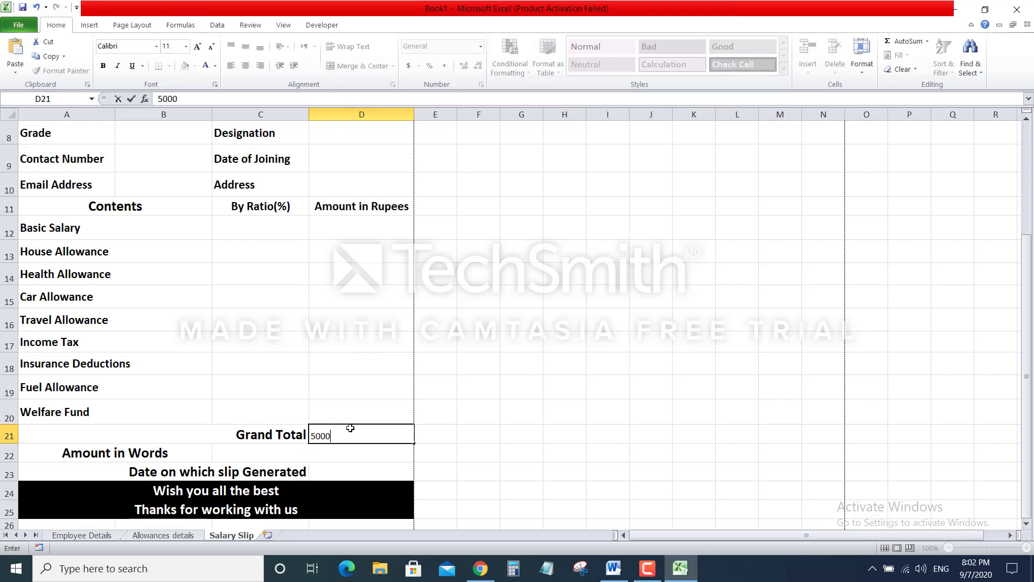
pyautogui.press('Return')
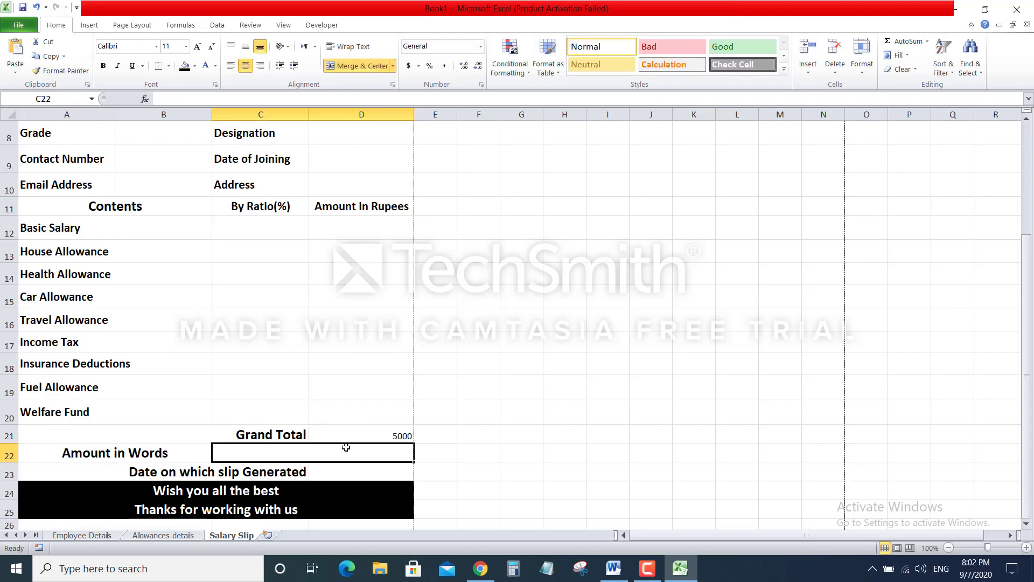
# Type a trial amount in words, 'five thosand rupees', then erase it
pyautogui.write('five thosand rupees')
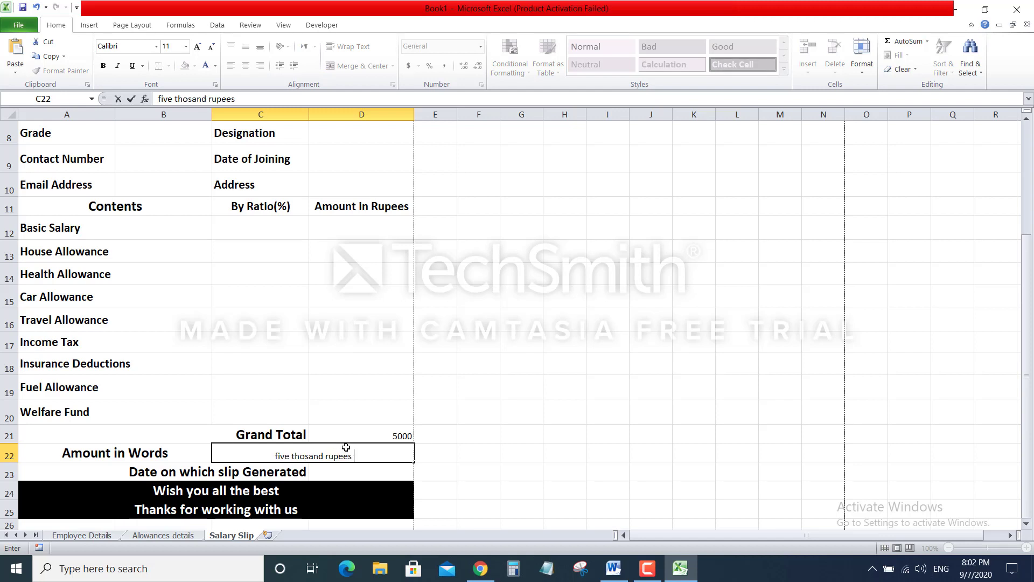
pyautogui.press('BackSpace')
pyautogui.press('BackSpace')
pyautogui.press('BackSpace')
pyautogui.press('BackSpace')
pyautogui.press('BackSpace')
pyautogui.press('BackSpace')
pyautogui.press('BackSpace')
pyautogui.press('BackSpace')
pyautogui.press('BackSpace')
pyautogui.press('BackSpace')
pyautogui.press('BackSpace')
pyautogui.press('BackSpace')
pyautogui.press('BackSpace')
pyautogui.press('BackSpace')
pyautogui.press('BackSpace')
pyautogui.press('BackSpace')
pyautogui.press('BackSpace')
pyautogui.press('BackSpace')
pyautogui.press('BackSpace')
pyautogui.click(385, 431)
pyautogui.click(371, 474)
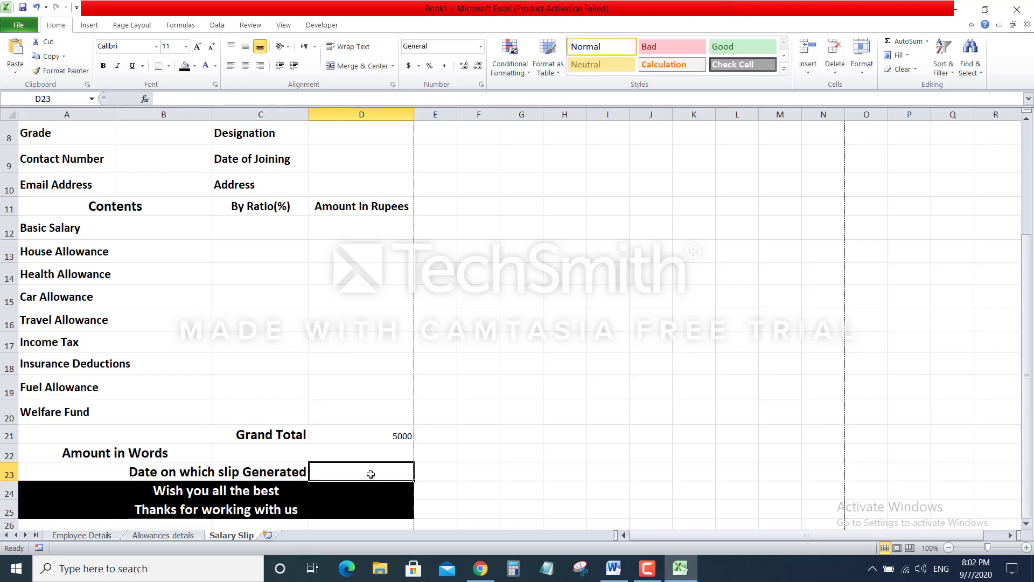
pyautogui.click(444, 483)
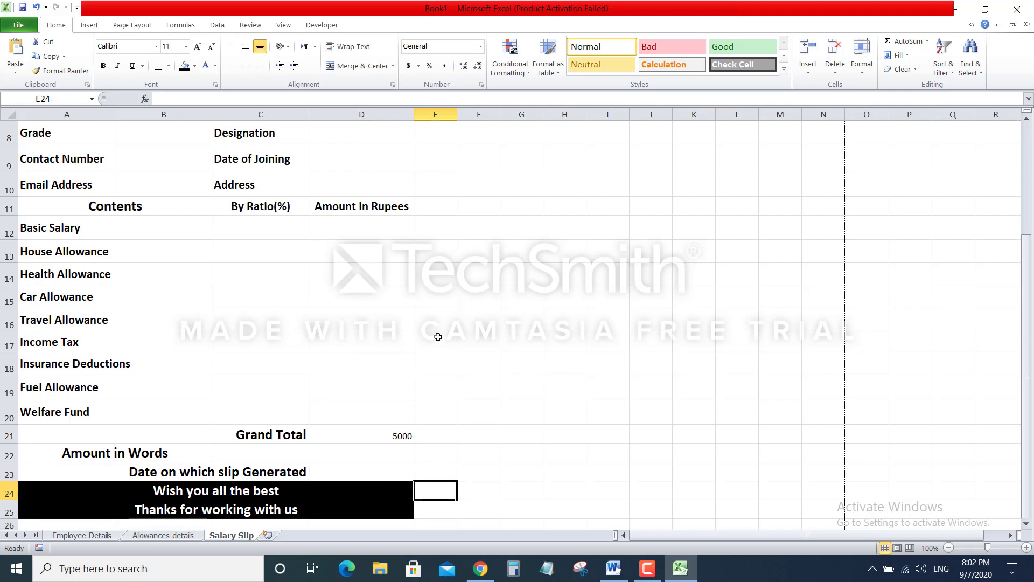
pyautogui.scroll(3, 342, 313)
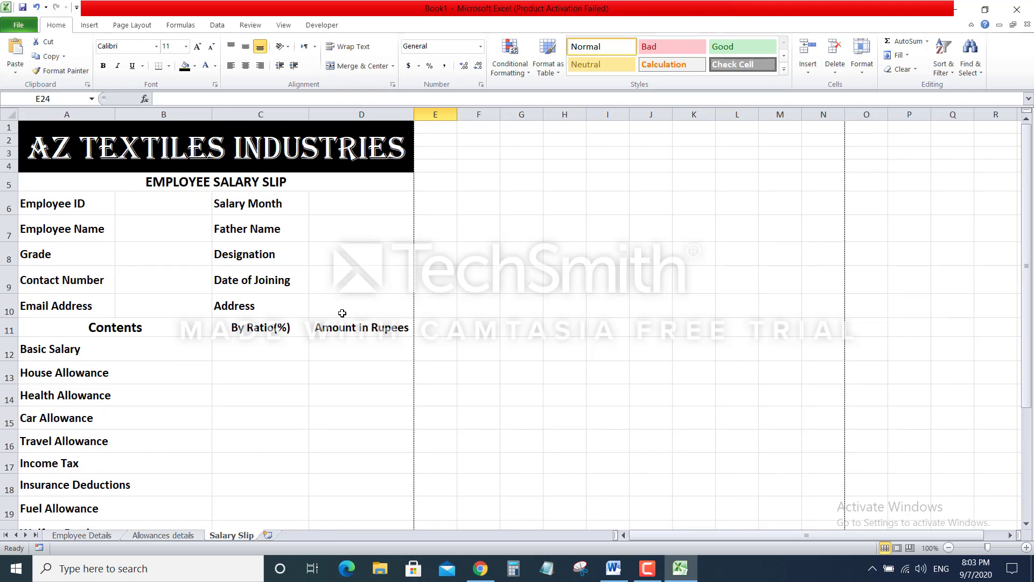
# Check the Employee Details sheet, return to Salary Slip and bring up the Data ribbon
pyautogui.click(151, 198)
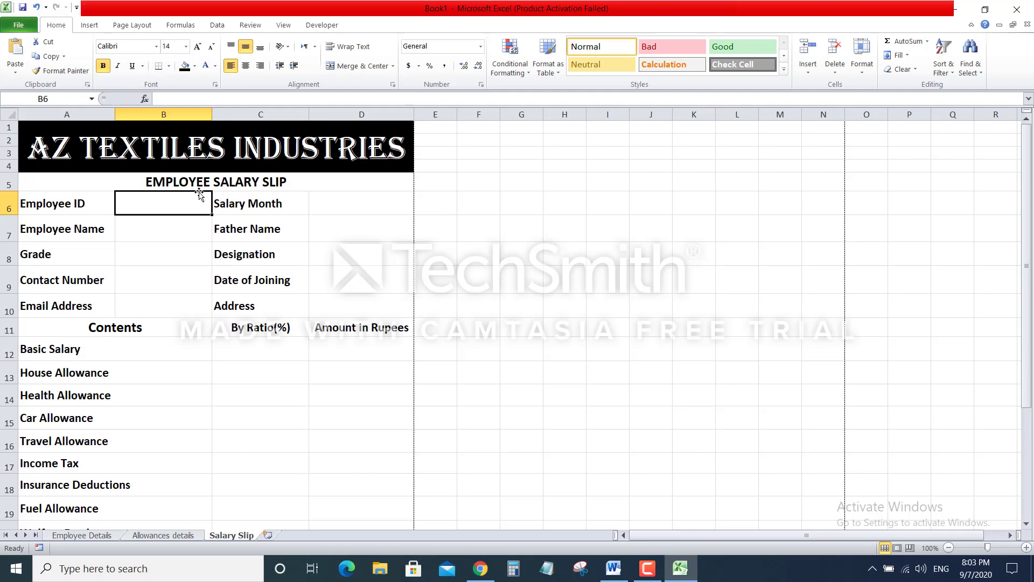
pyautogui.click(102, 537)
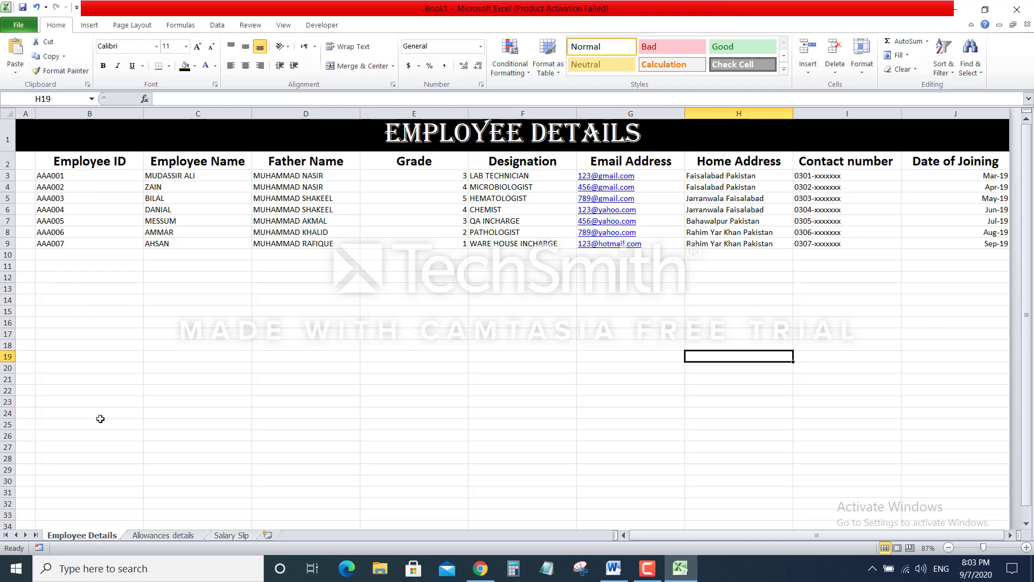
pyautogui.click(232, 536)
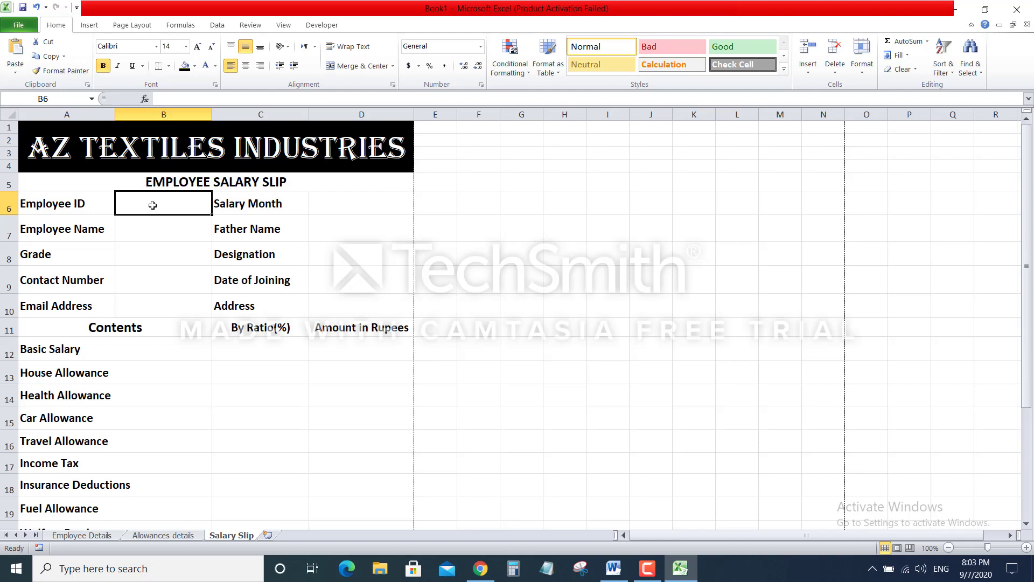
pyautogui.click(221, 27)
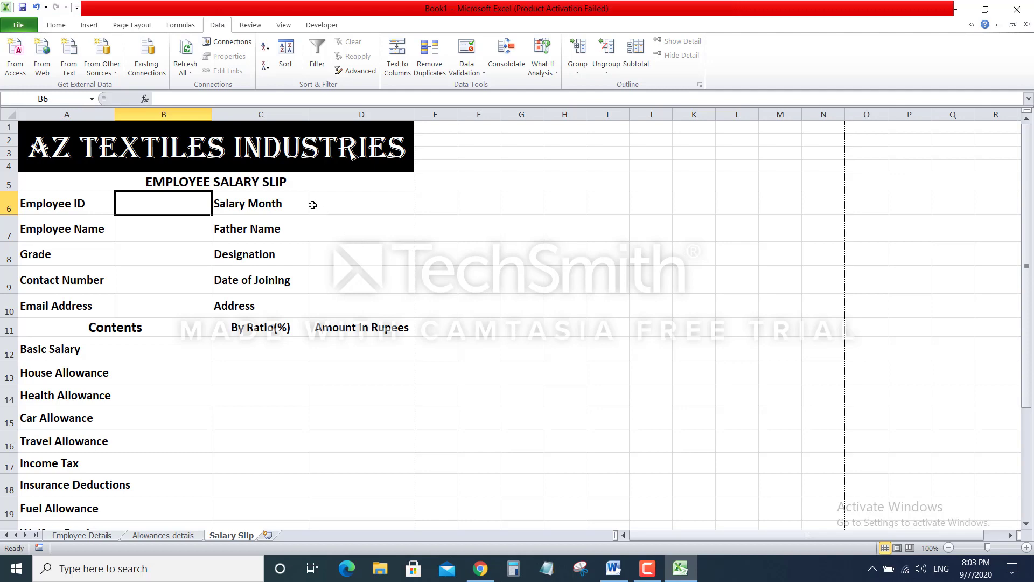
pyautogui.click(167, 226)
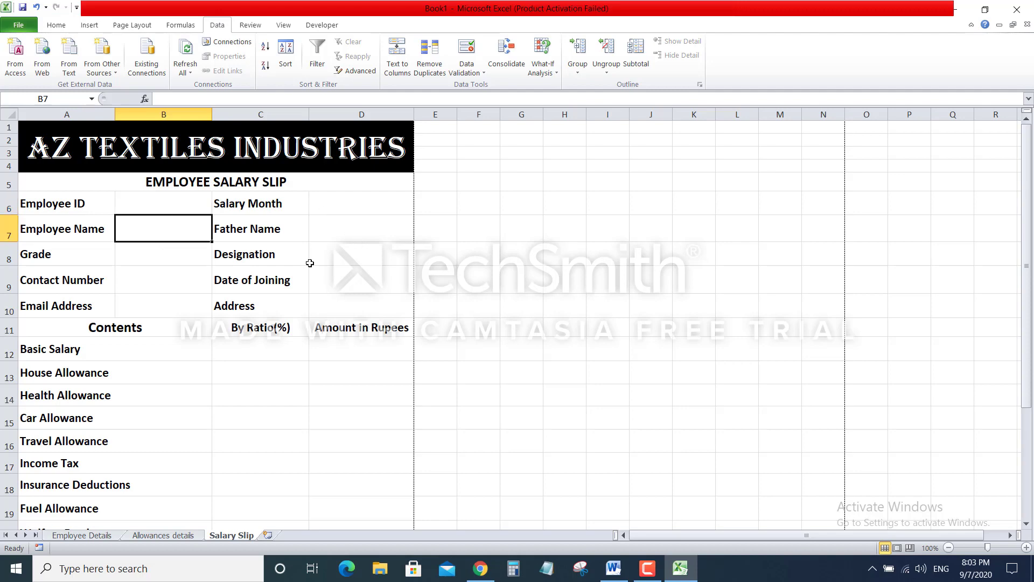
pyautogui.click(657, 574)
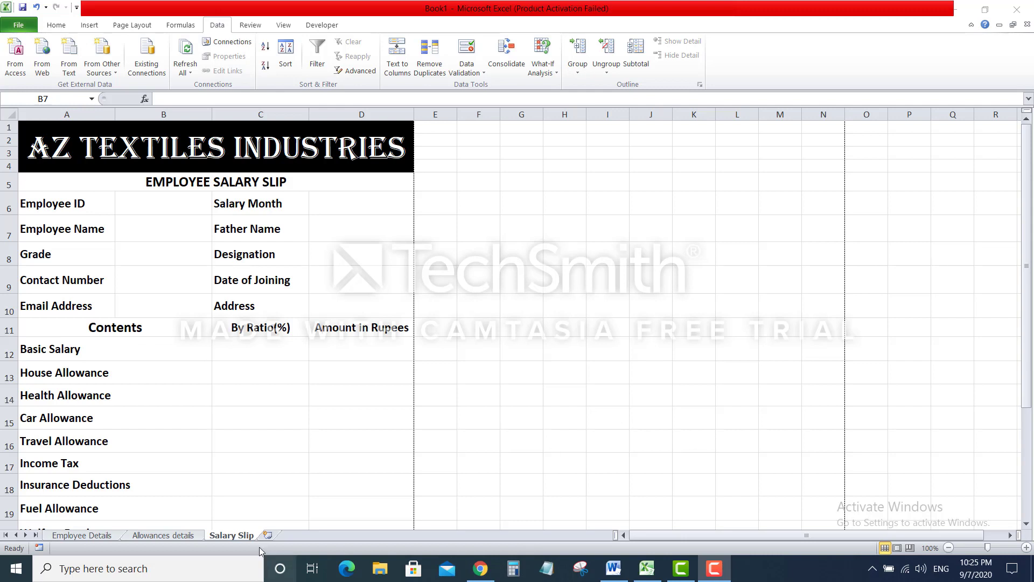
pyautogui.click(80, 535)
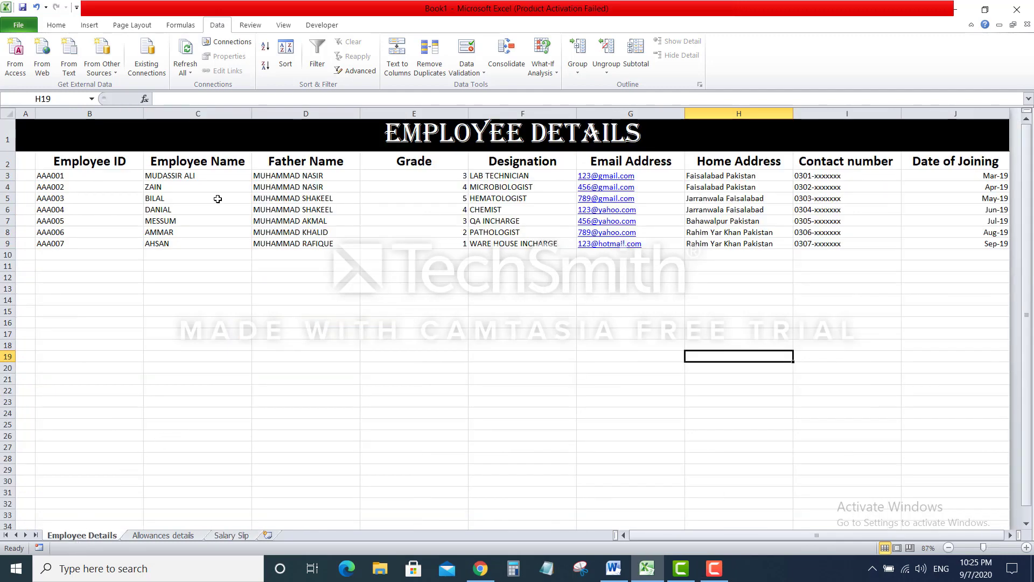
pyautogui.click(78, 176)
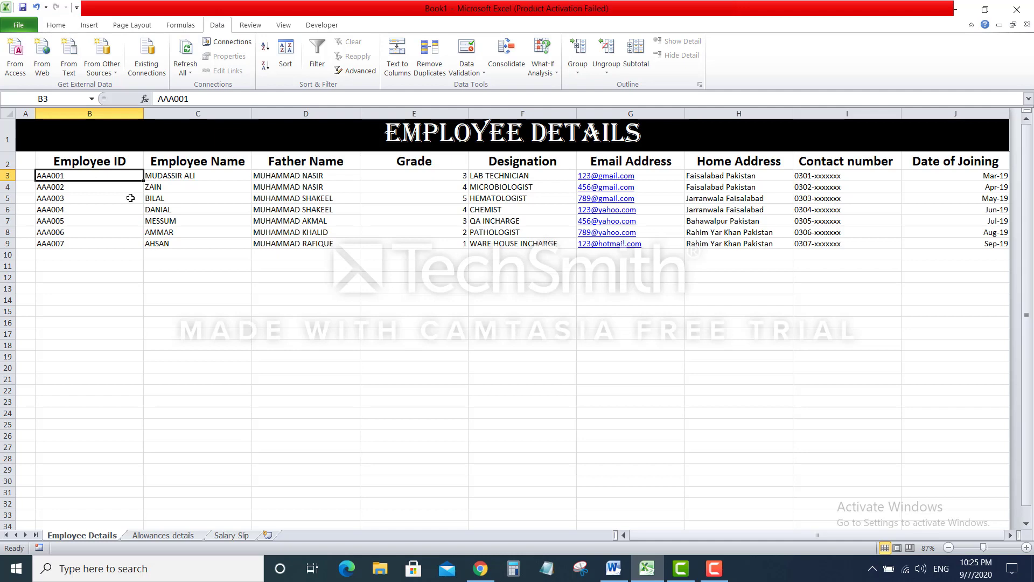
pyautogui.click(235, 536)
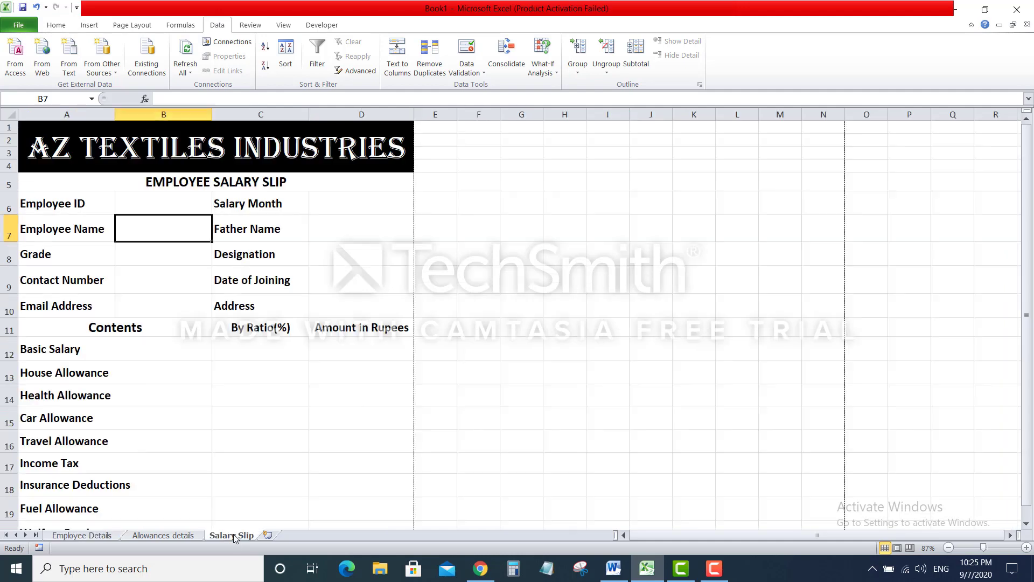
pyautogui.click(174, 205)
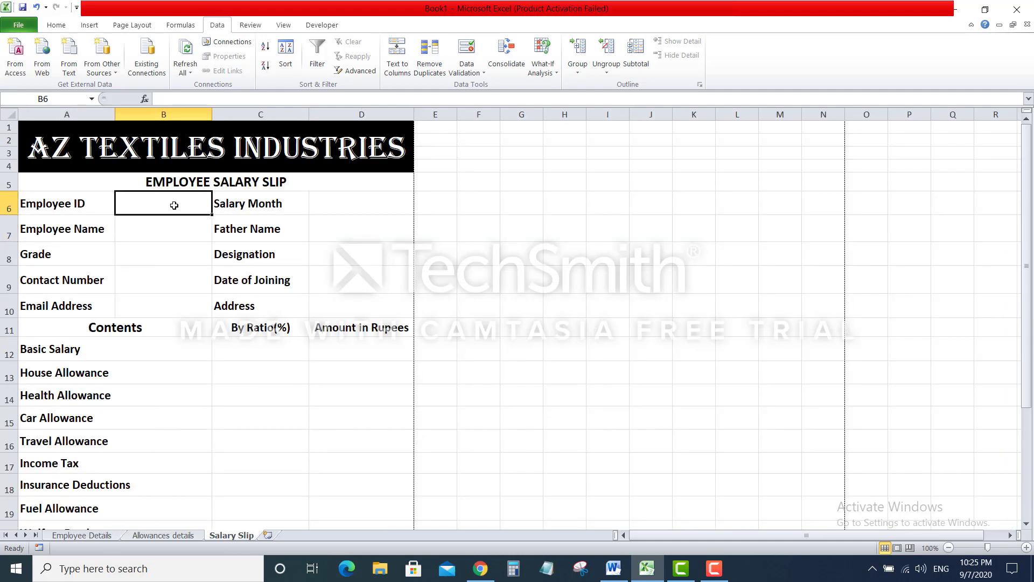
# Enter employee ID AAA003 in cell B6
pyautogui.write('AAA003')
pyautogui.press('Return')
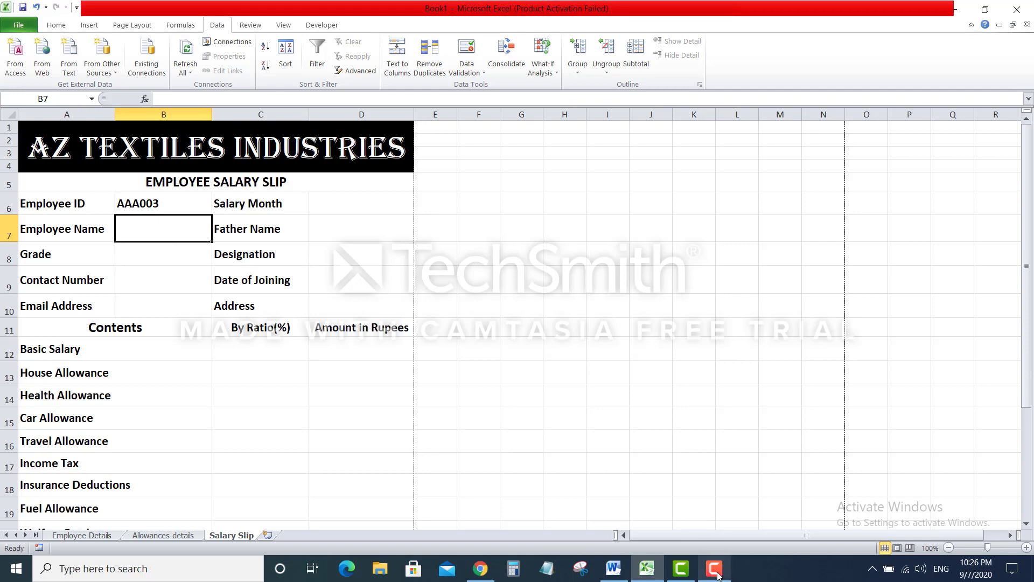
pyautogui.moveTo(718, 575)
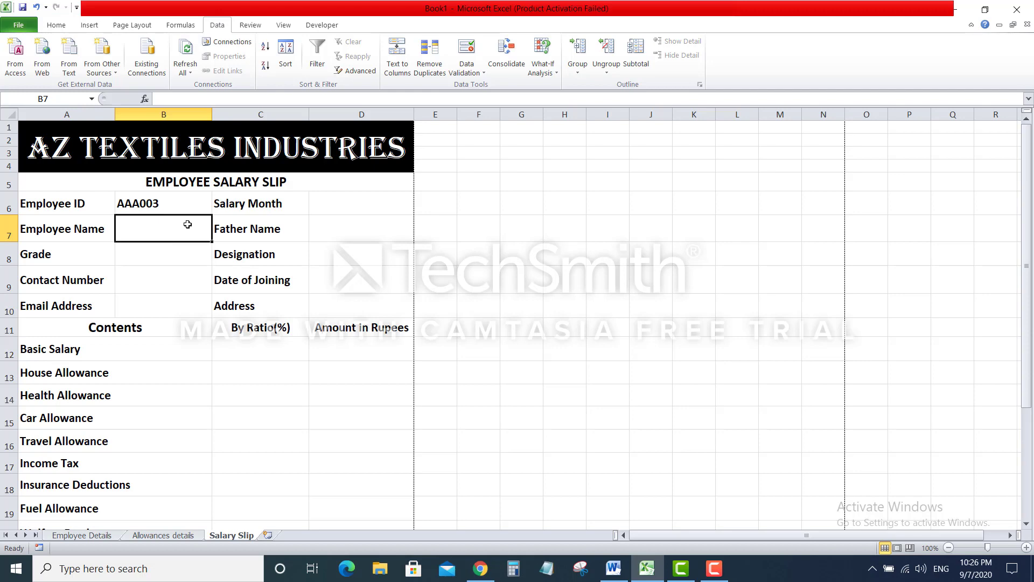
# Begin the Employee Name formula in B7 as =vlookup(B6, using B6 as lookup value
pyautogui.write('=')
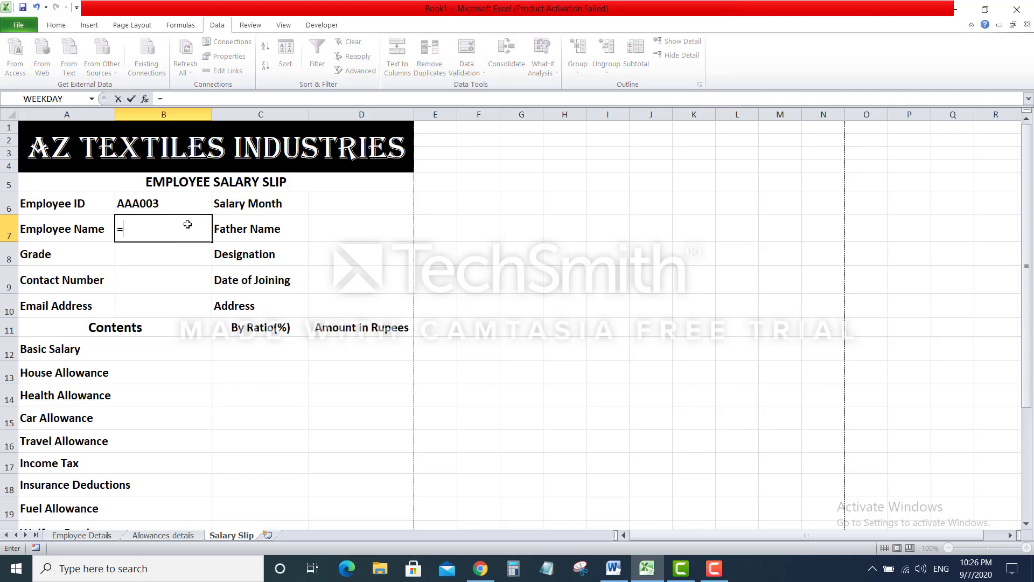
pyautogui.write('vlookup(')
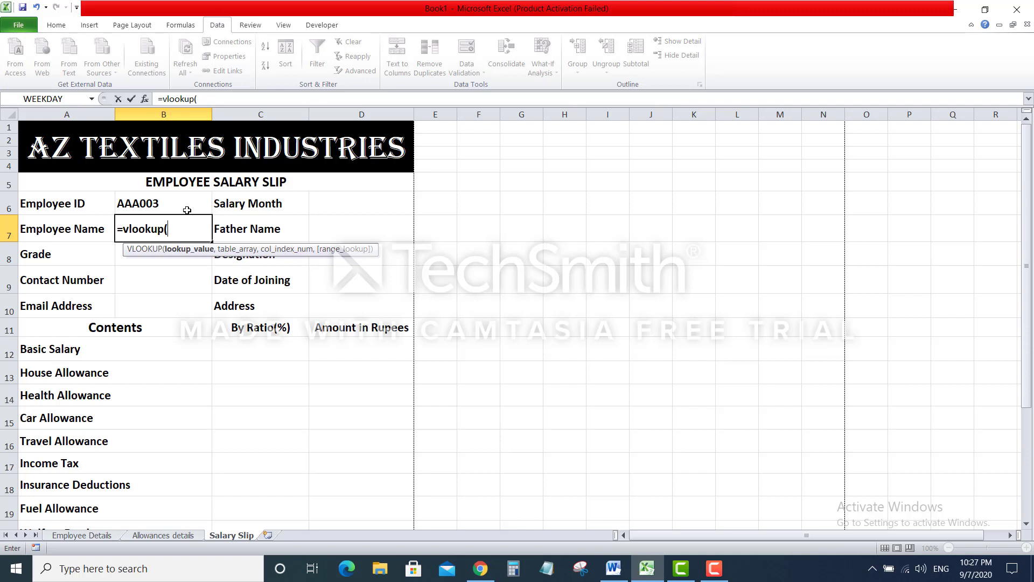
pyautogui.click(187, 210)
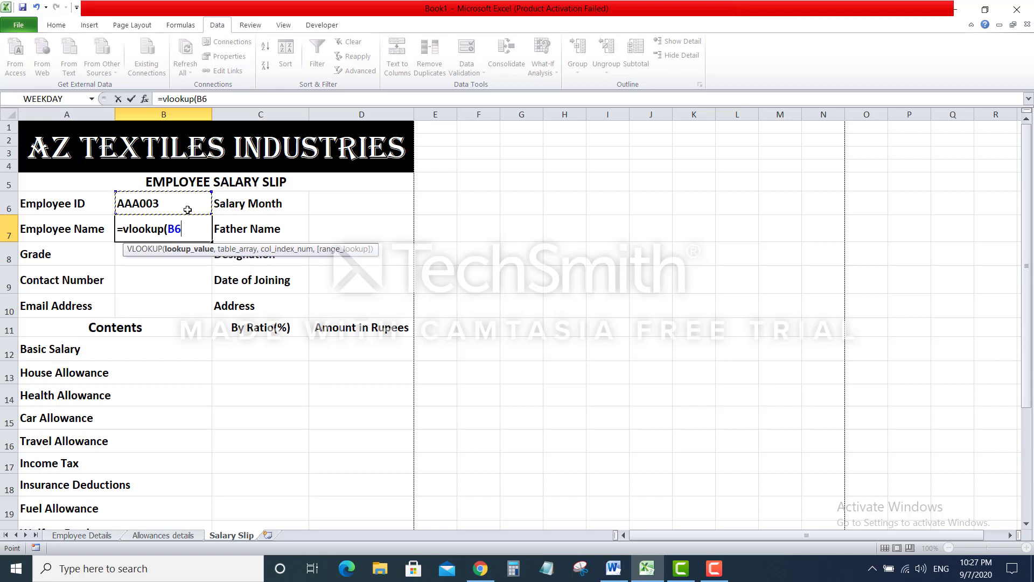
pyautogui.write(',')
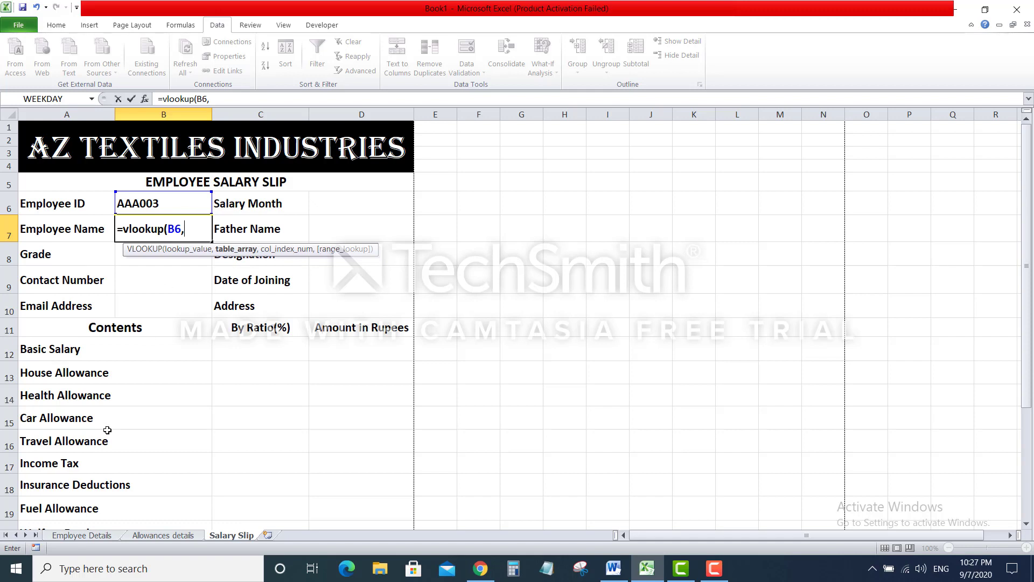
# Set the VLOOKUP table to 'Employee Details'!B3:J9 from the Employee Details sheet
pyautogui.click(97, 535)
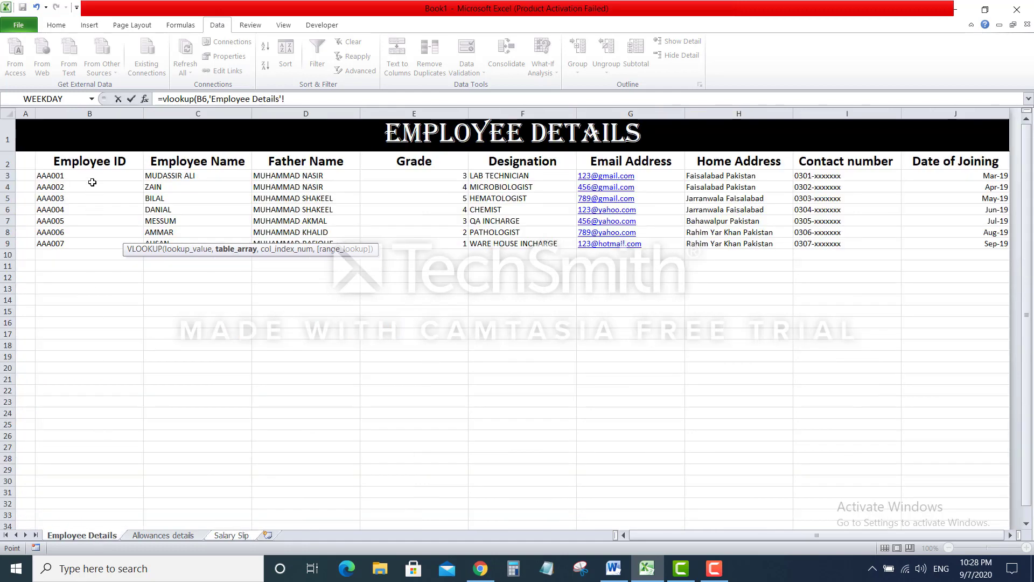
pyautogui.moveTo(88, 174); pyautogui.dragTo(998, 240)
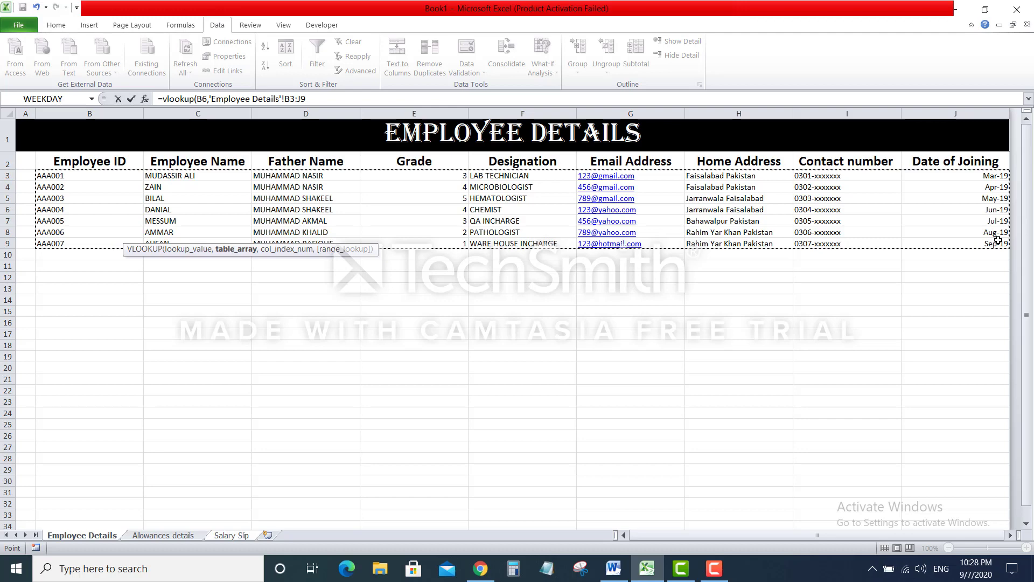
pyautogui.write(',')
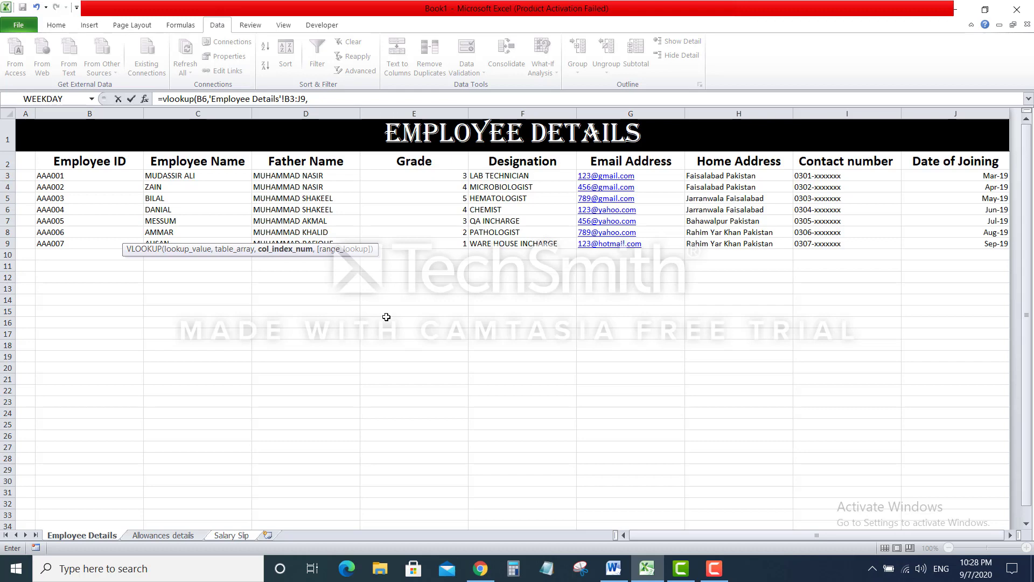
pyautogui.click(233, 536)
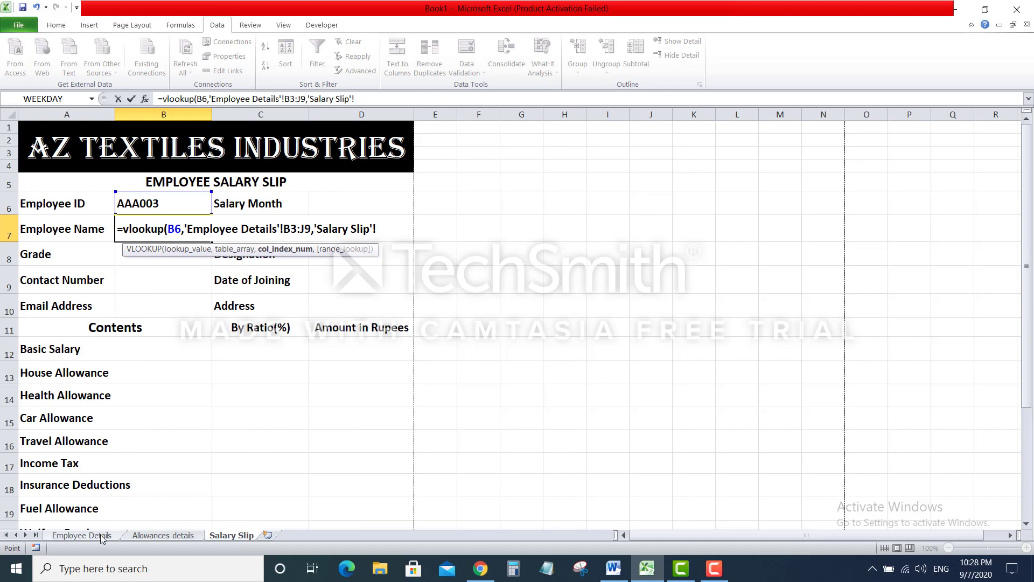
pyautogui.click(82, 536)
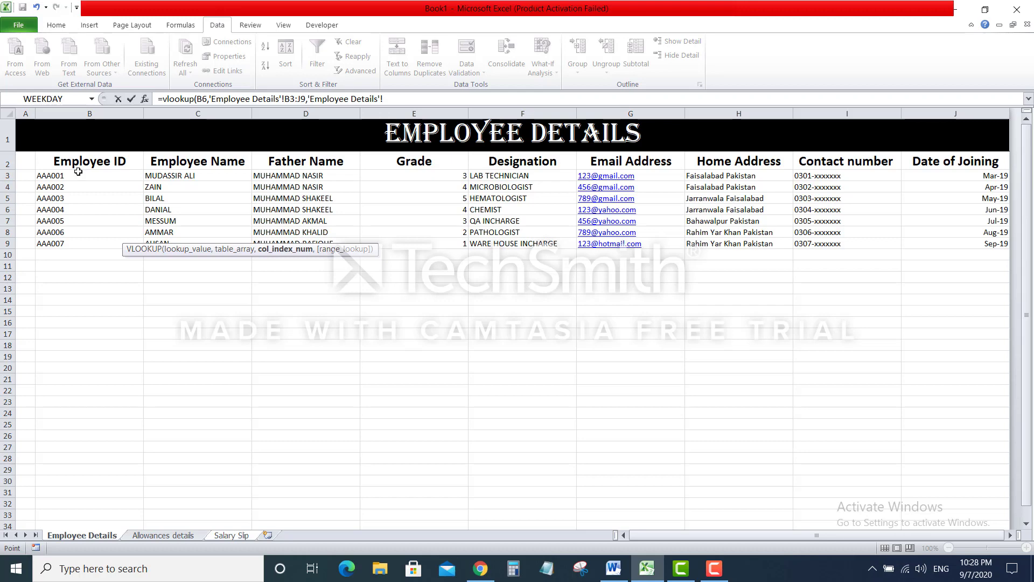
pyautogui.click(77, 174)
# Finish B7 as =VLOOKUP(B6,'Employee Details'!B3:J9,2,FALSE), returning BILAL
pyautogui.click(413, 97)
pyautogui.press('BackSpace')
pyautogui.press('BackSpace')
pyautogui.press('BackSpace')
pyautogui.press('BackSpace')
pyautogui.press('BackSpace')
pyautogui.press('BackSpace')
pyautogui.press('BackSpace')
pyautogui.press('BackSpace')
pyautogui.press('BackSpace')
pyautogui.press('BackSpace')
pyautogui.press('BackSpace')
pyautogui.press('BackSpace')
pyautogui.press('BackSpace')
pyautogui.press('BackSpace')
pyautogui.press('BackSpace')
pyautogui.press('BackSpace')
pyautogui.press('BackSpace')
pyautogui.press('BackSpace')
pyautogui.press('BackSpace')
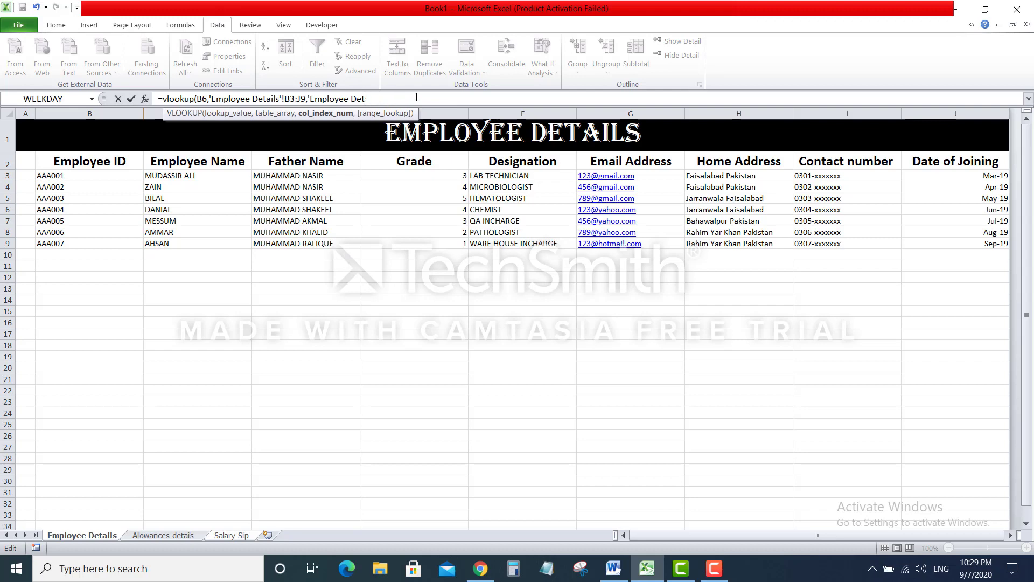
pyautogui.press('BackSpace')
pyautogui.press('BackSpace')
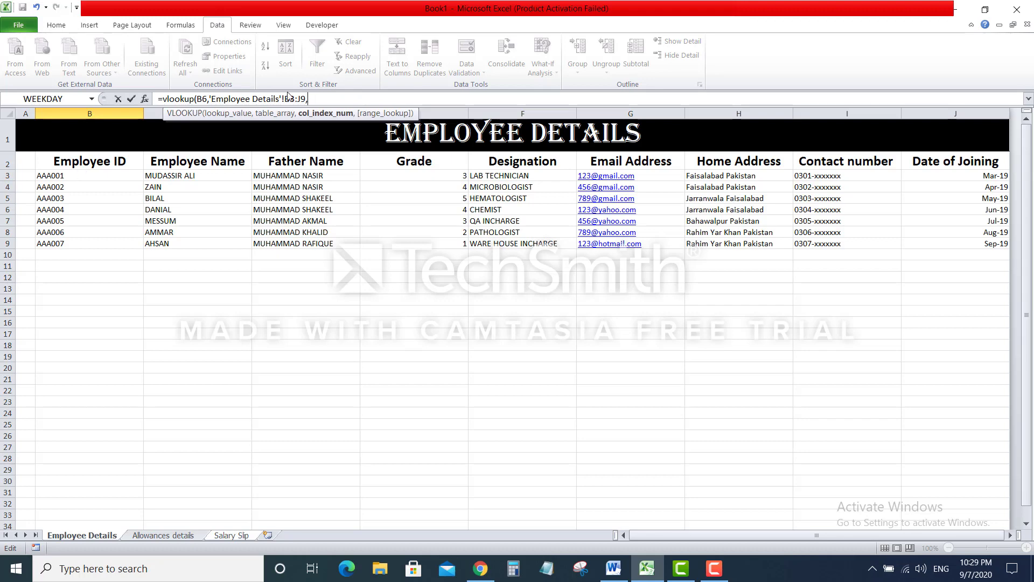
pyautogui.moveTo(285, 98); pyautogui.dragTo(295, 99)
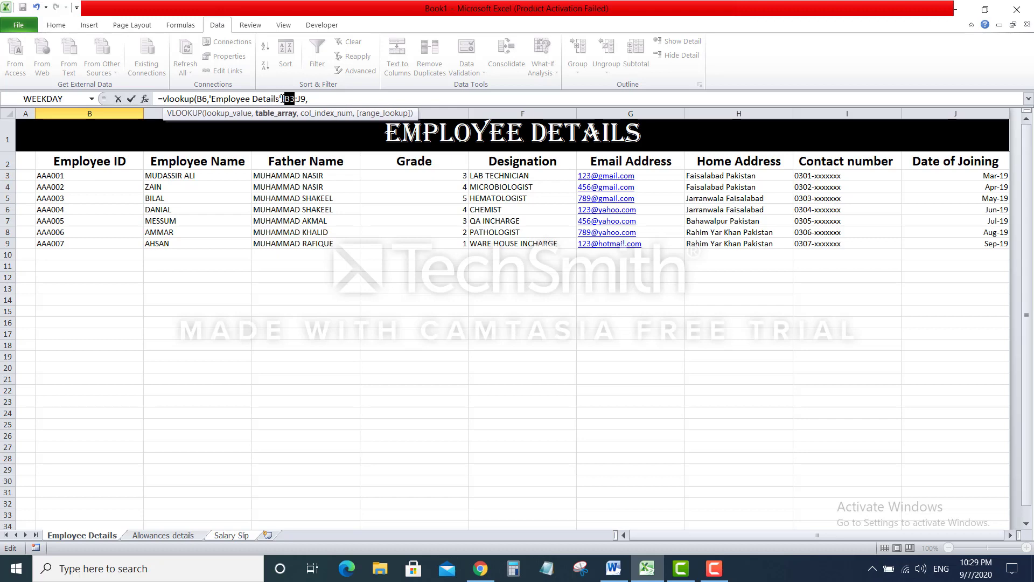
pyautogui.click(314, 100)
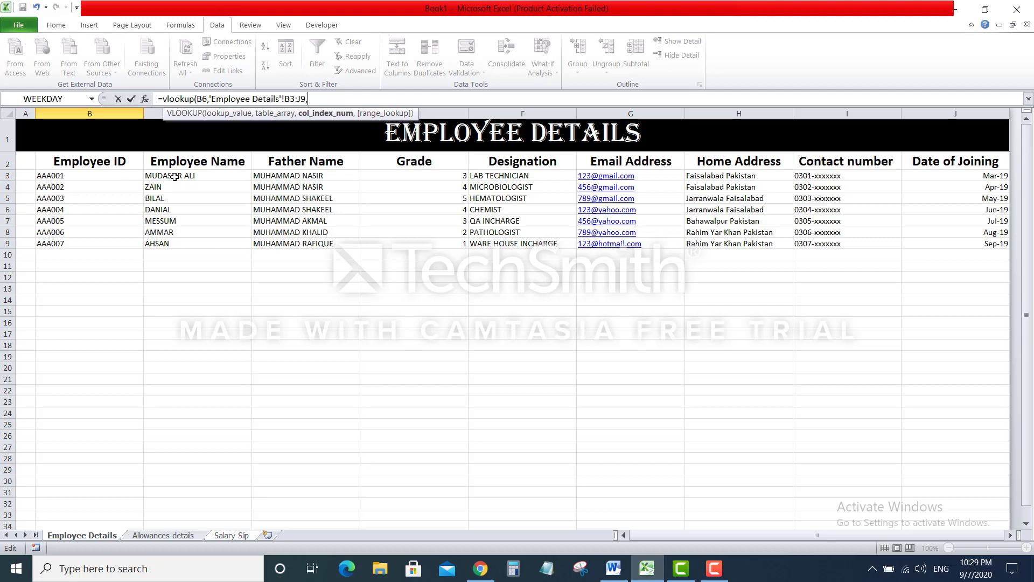
pyautogui.write('2,')
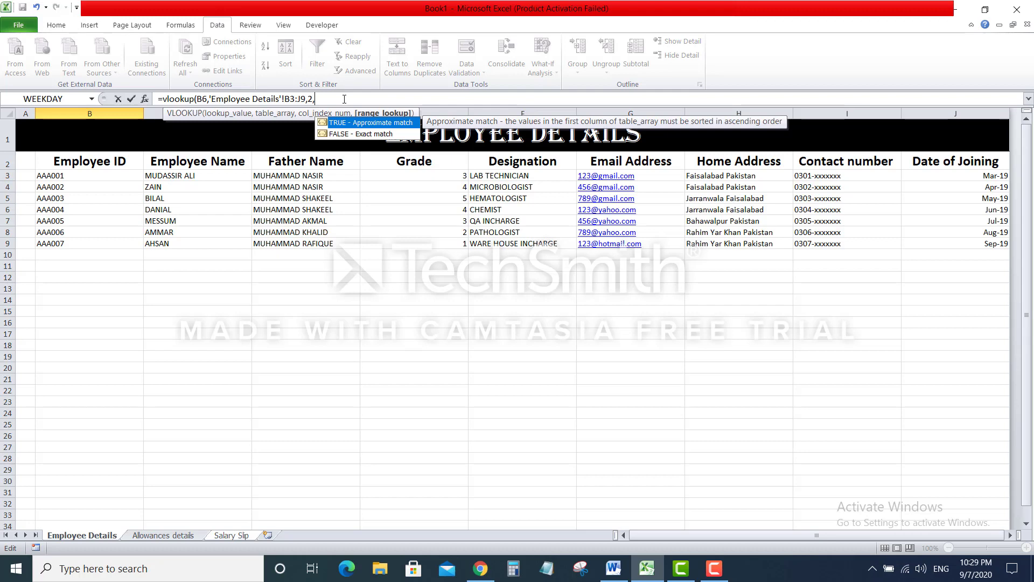
pyautogui.write('False)')
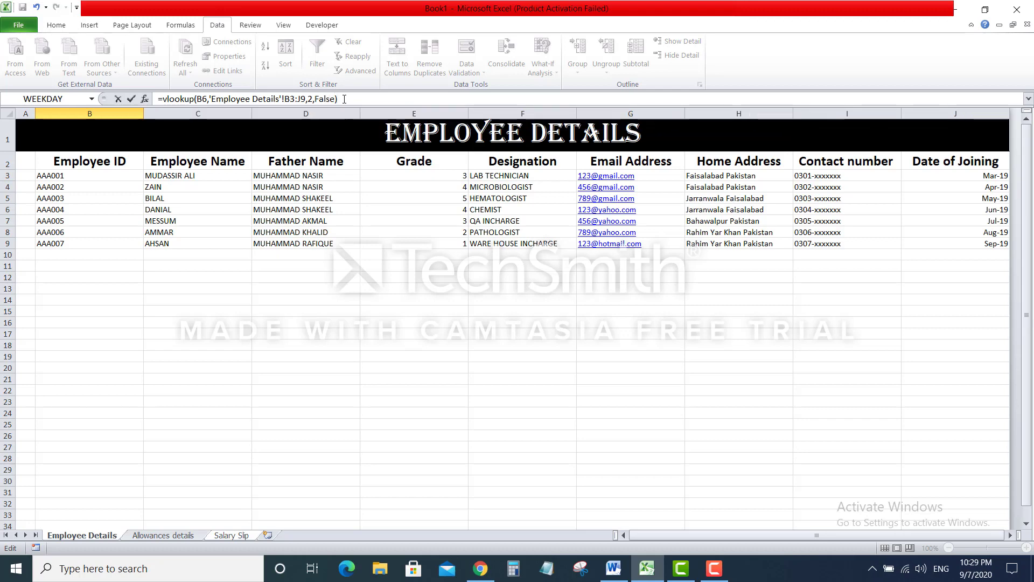
pyautogui.press('BackSpace')
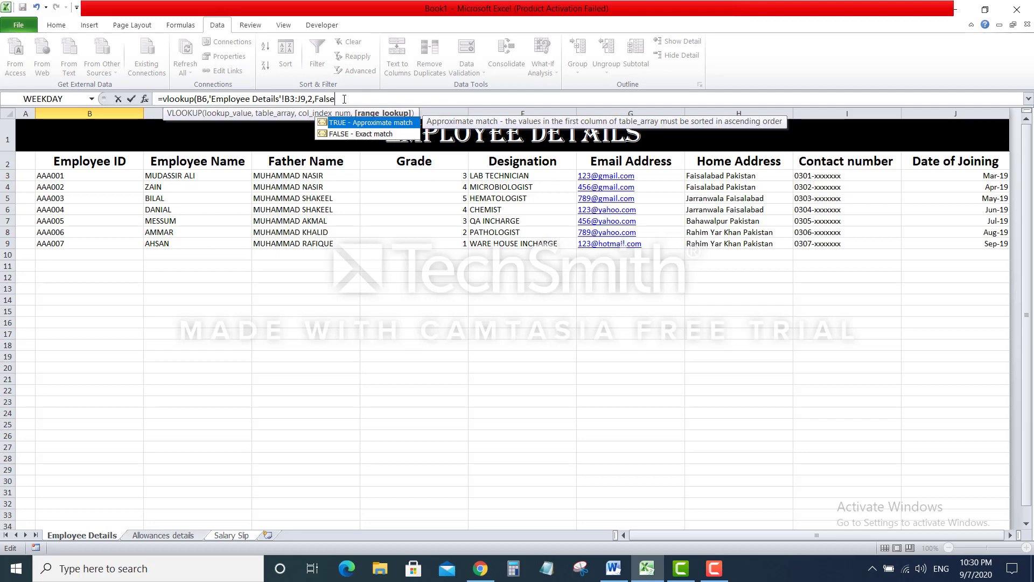
pyautogui.write(')')
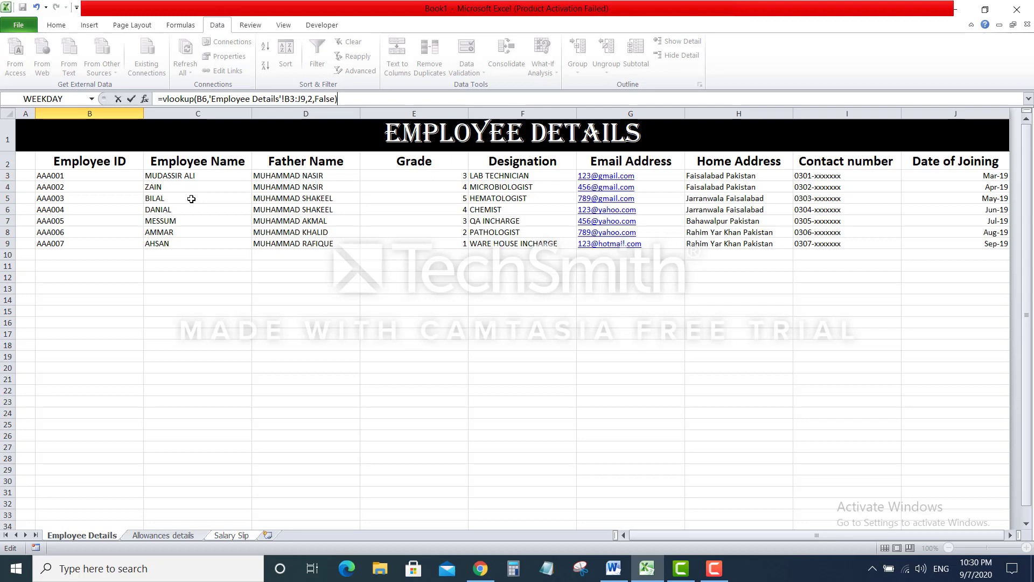
pyautogui.press('Return')
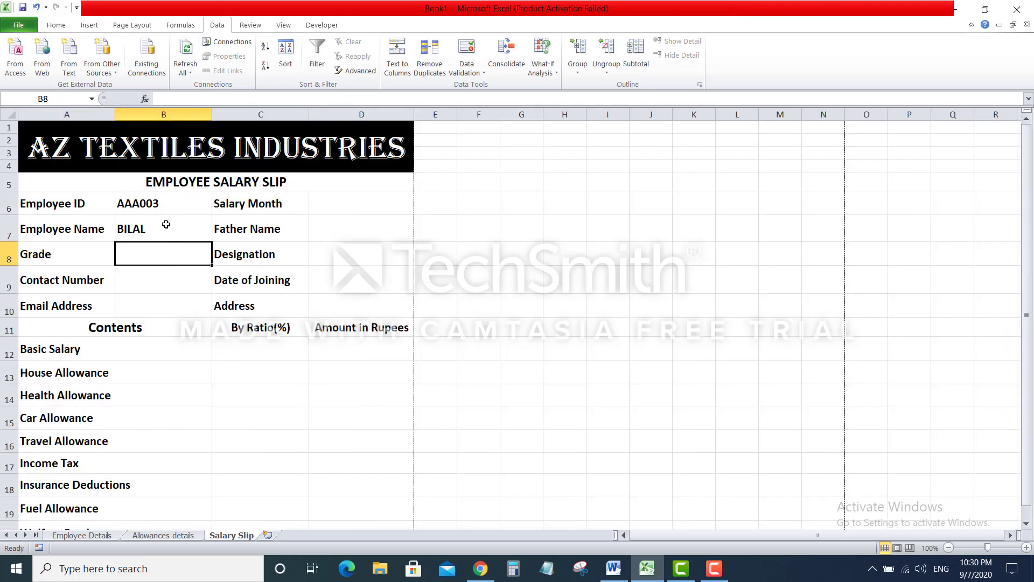
pyautogui.click(165, 227)
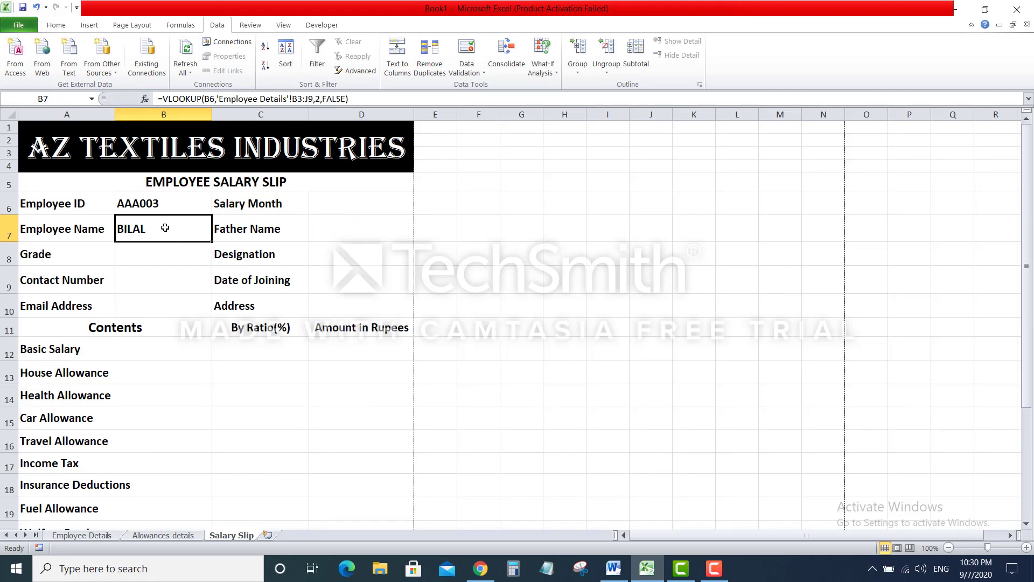
# Enter =VLOOKUP(B6,'Employee Details'!B3:J9,3,FALSE) in D7 for the Father Name
pyautogui.click(347, 228)
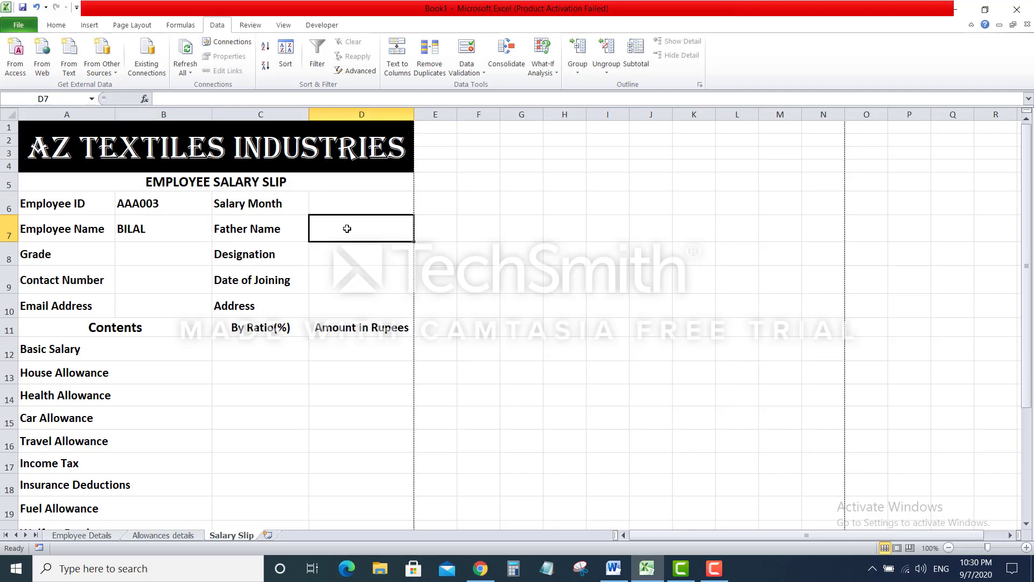
pyautogui.write('=')
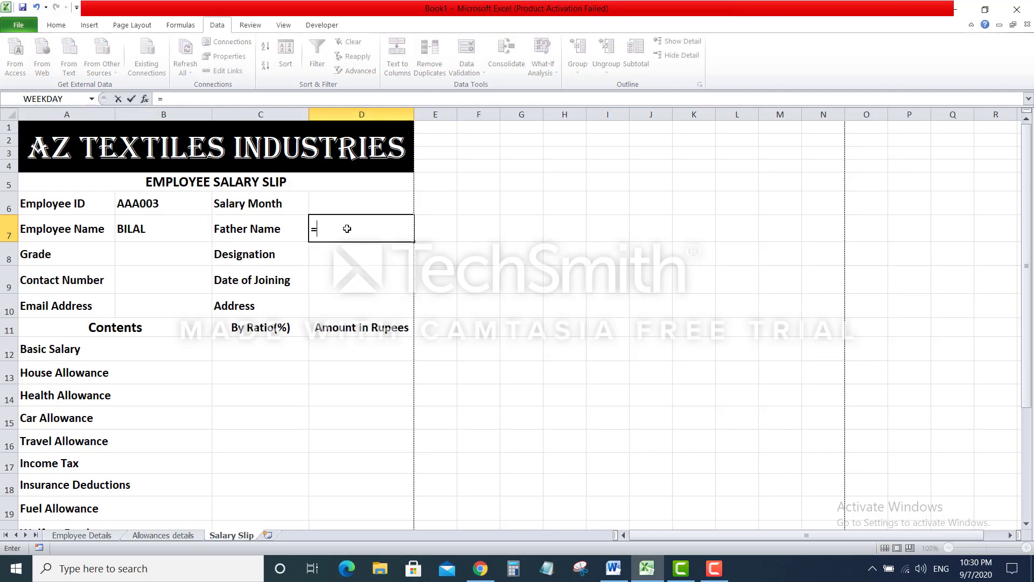
pyautogui.write('vlookup(')
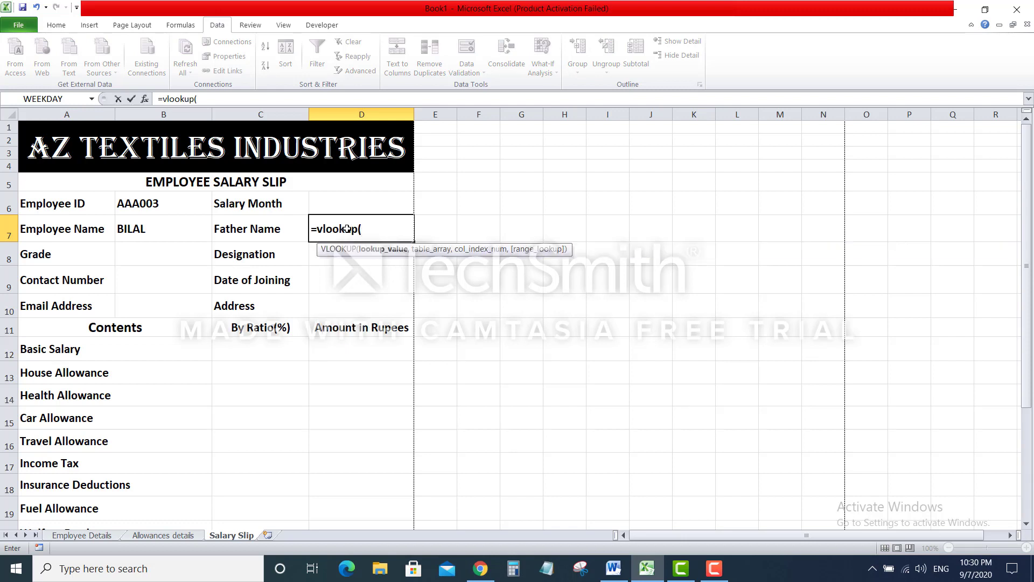
pyautogui.click(173, 203)
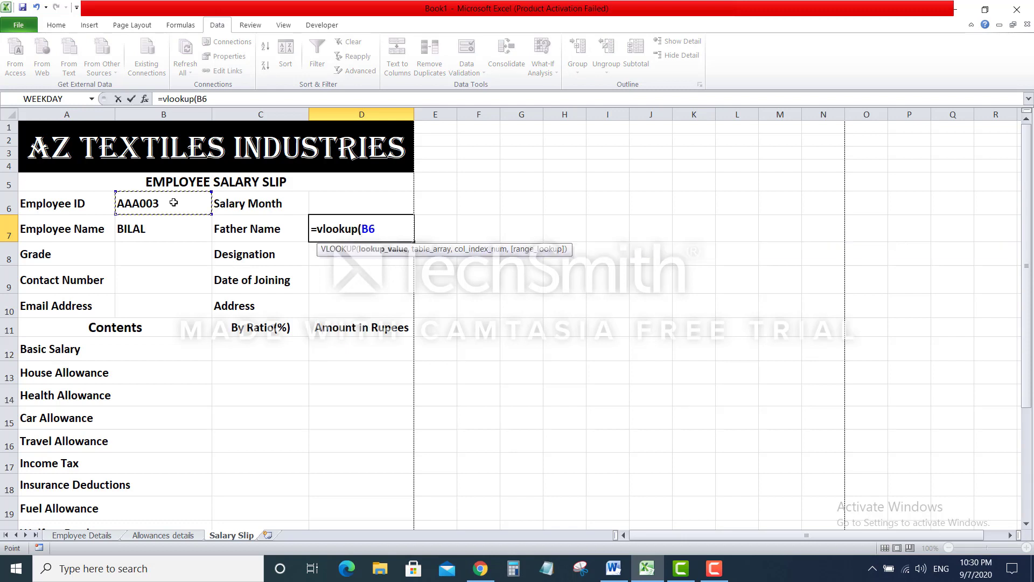
pyautogui.write(',')
pyautogui.click(100, 536)
pyautogui.moveTo(67, 175); pyautogui.dragTo(973, 243)
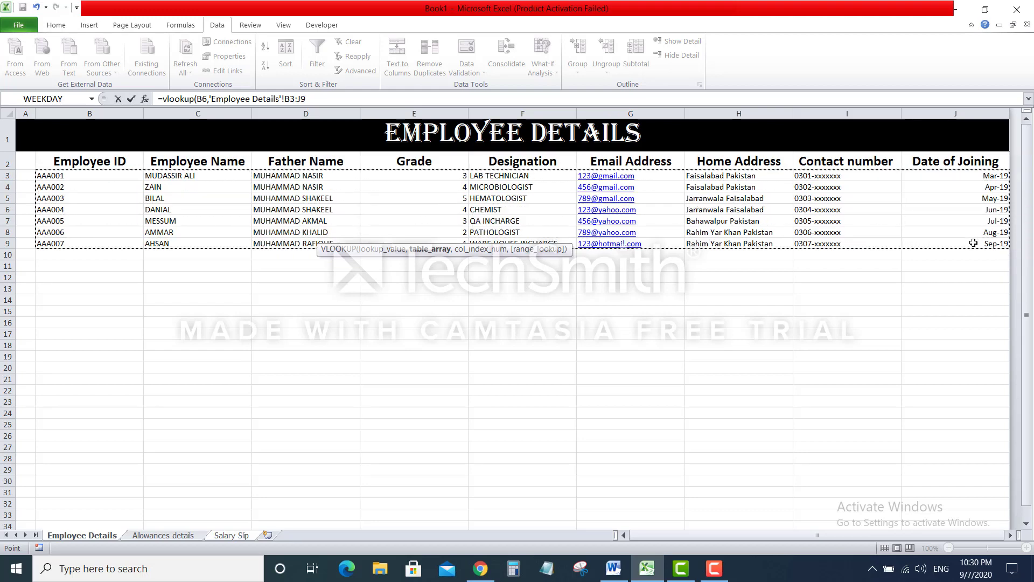
pyautogui.write(',')
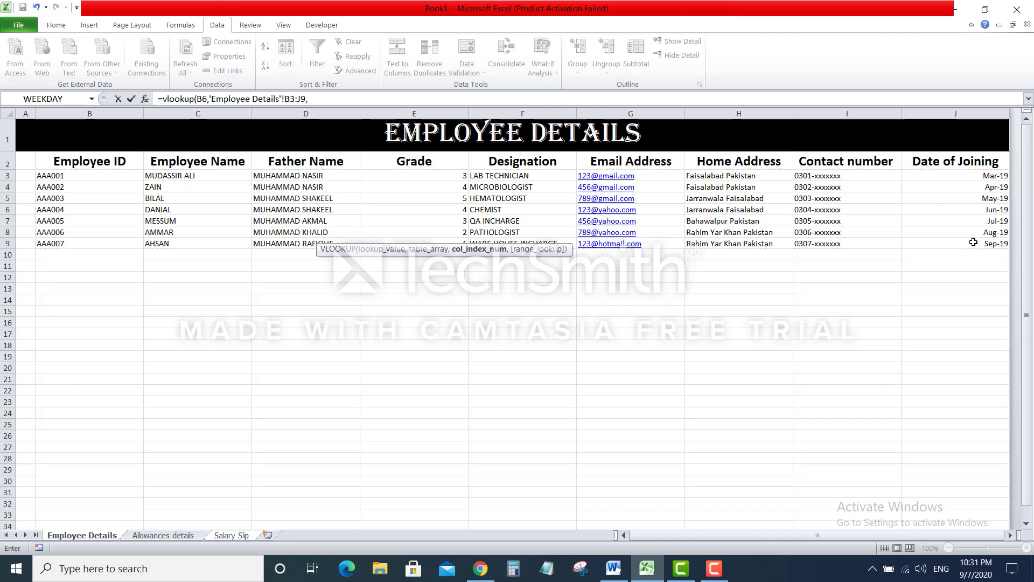
pyautogui.write('3,false')
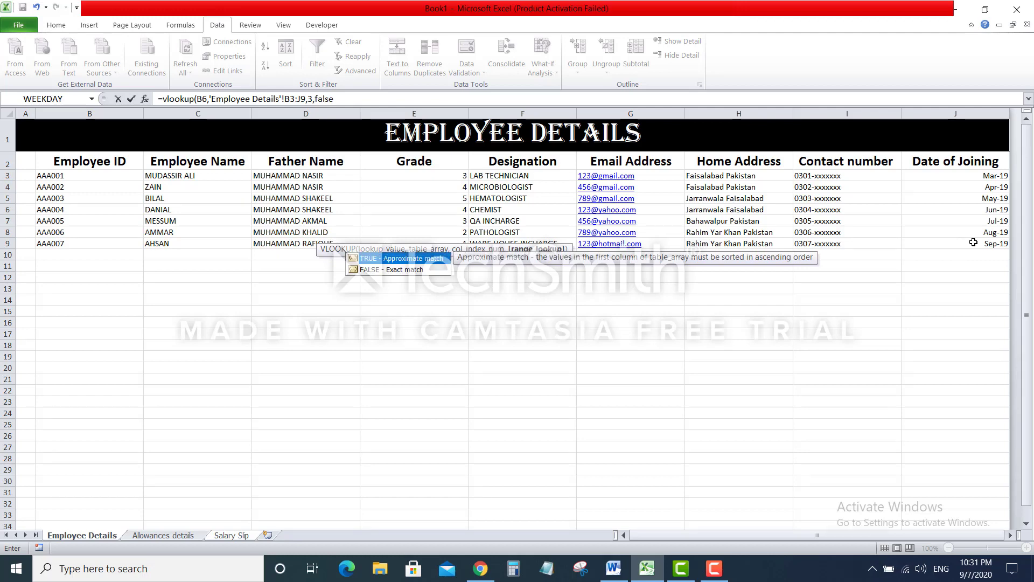
pyautogui.write(')')
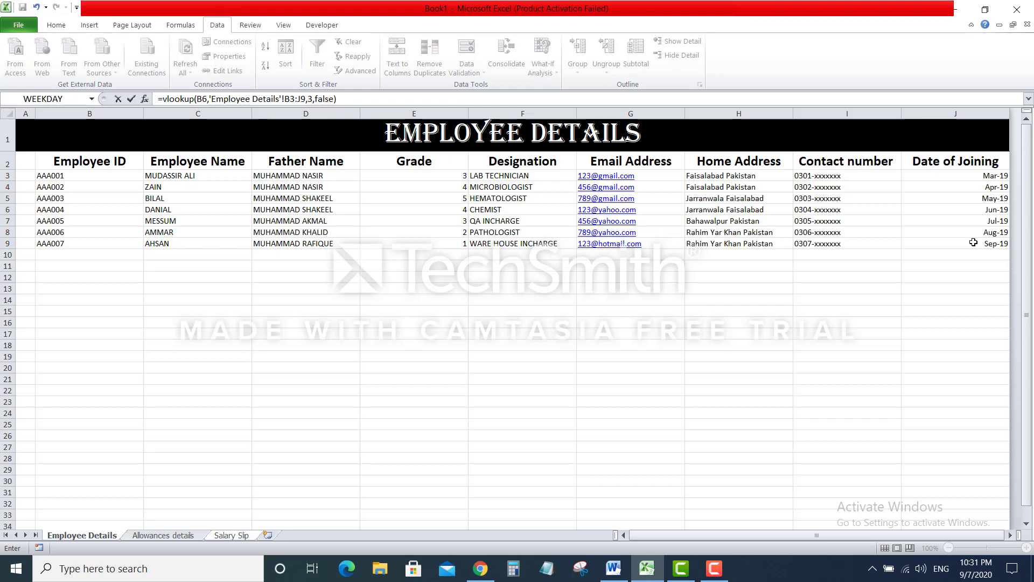
pyautogui.press('Return')
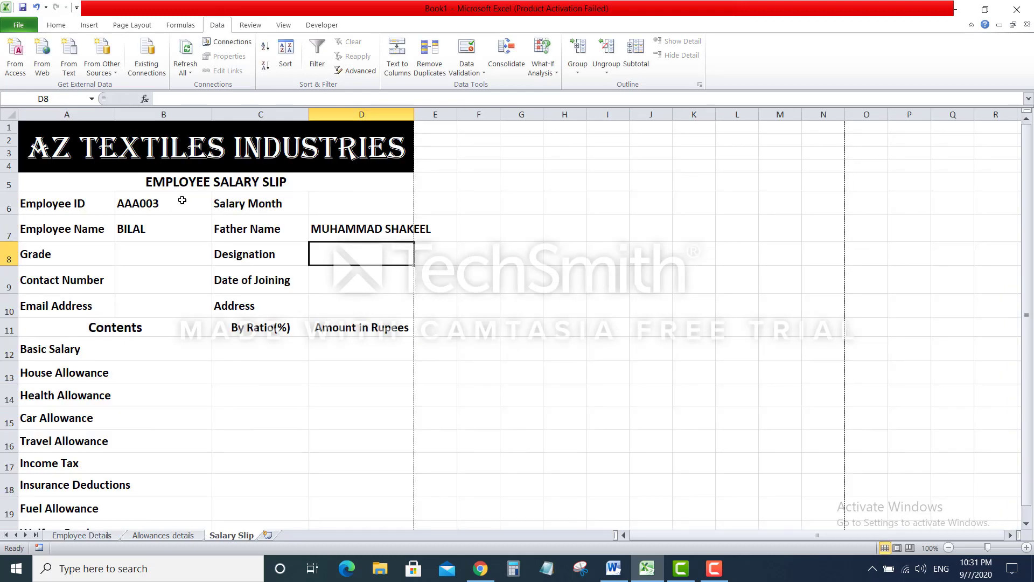
# Change the Employee ID in B6 to AAA004
pyautogui.click(183, 201)
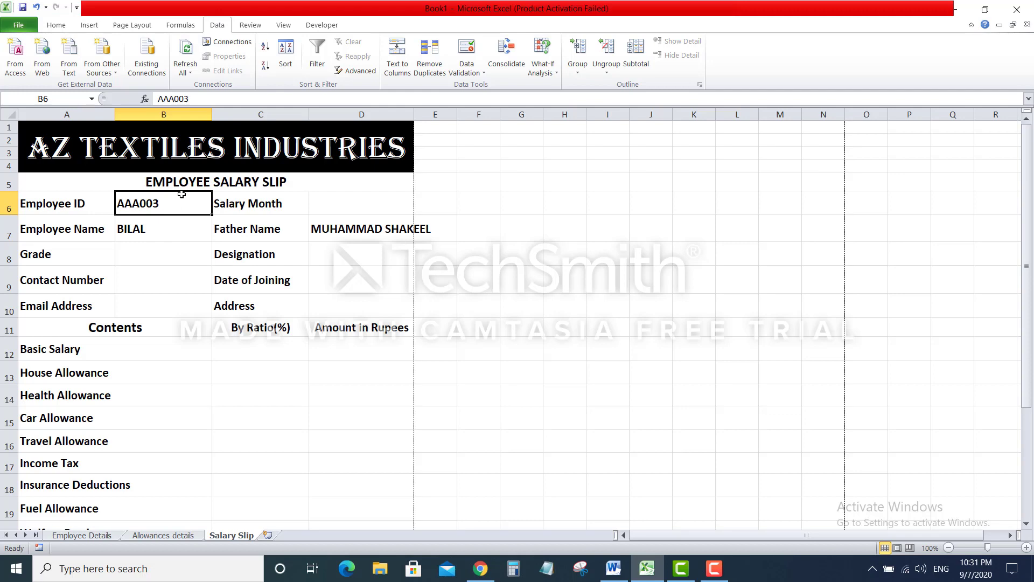
pyautogui.click(199, 98)
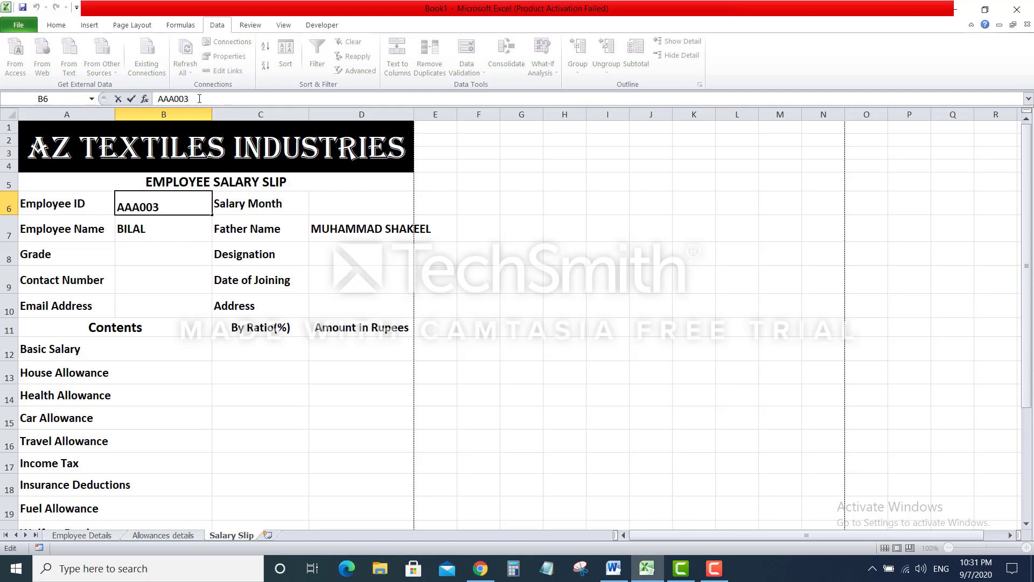
pyautogui.press('BackSpace')
pyautogui.write('4')
pyautogui.press('Return')
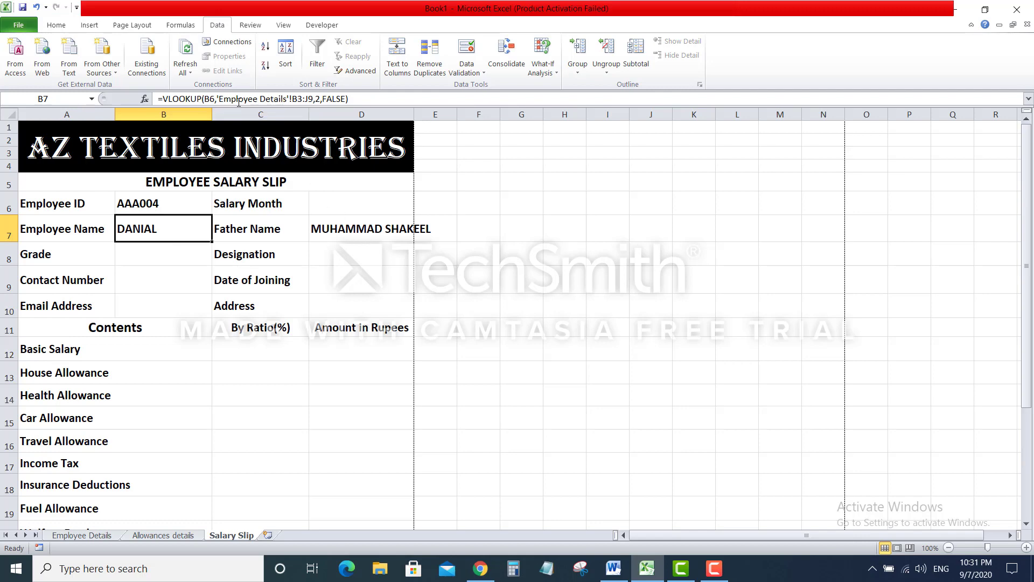
# Change the Employee ID to AAA002 and compare the results with Employee Details
pyautogui.click(188, 201)
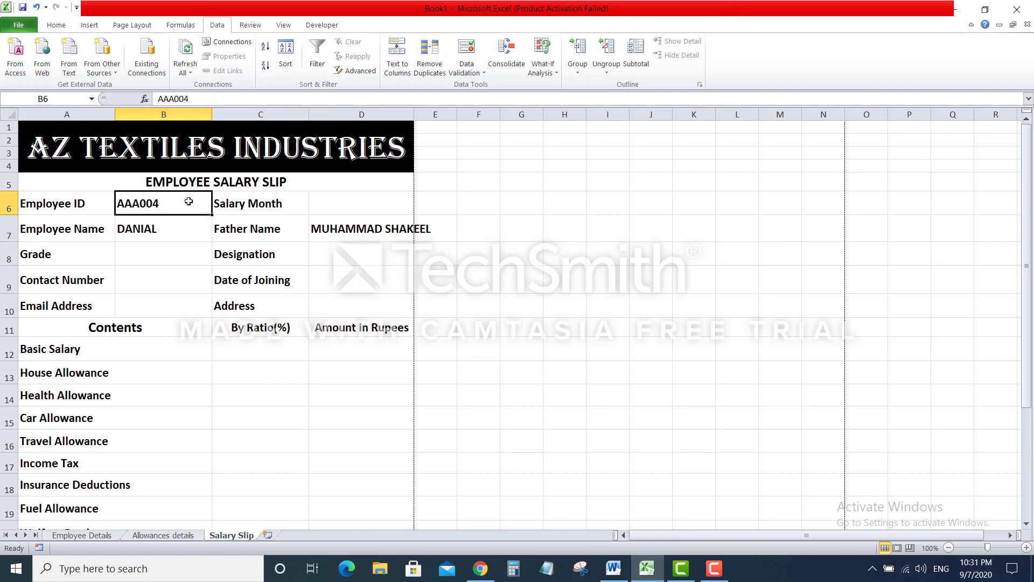
pyautogui.click(196, 99)
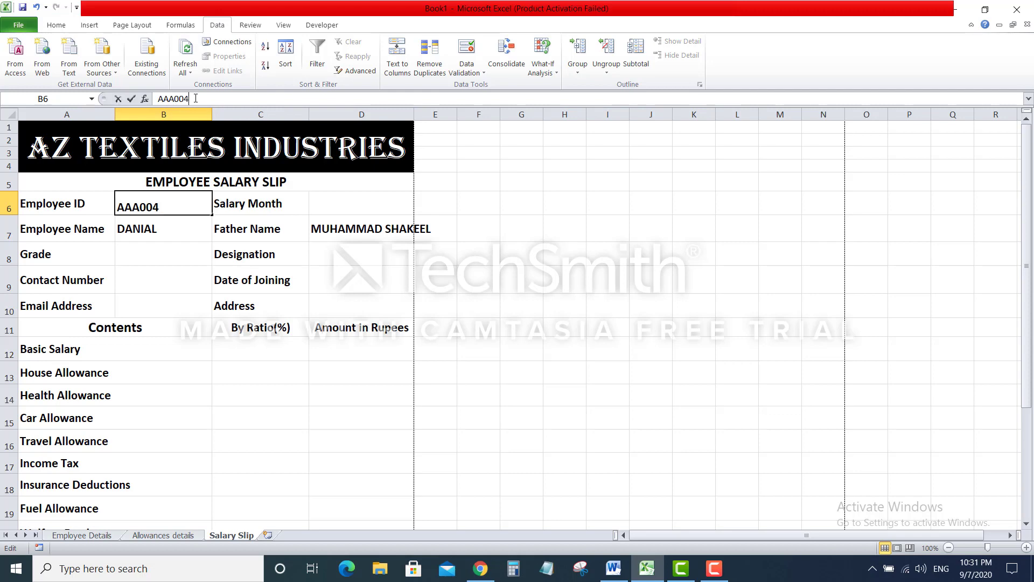
pyautogui.write('2')
pyautogui.press('BackSpace')
pyautogui.press('BackSpace')
pyautogui.write('2')
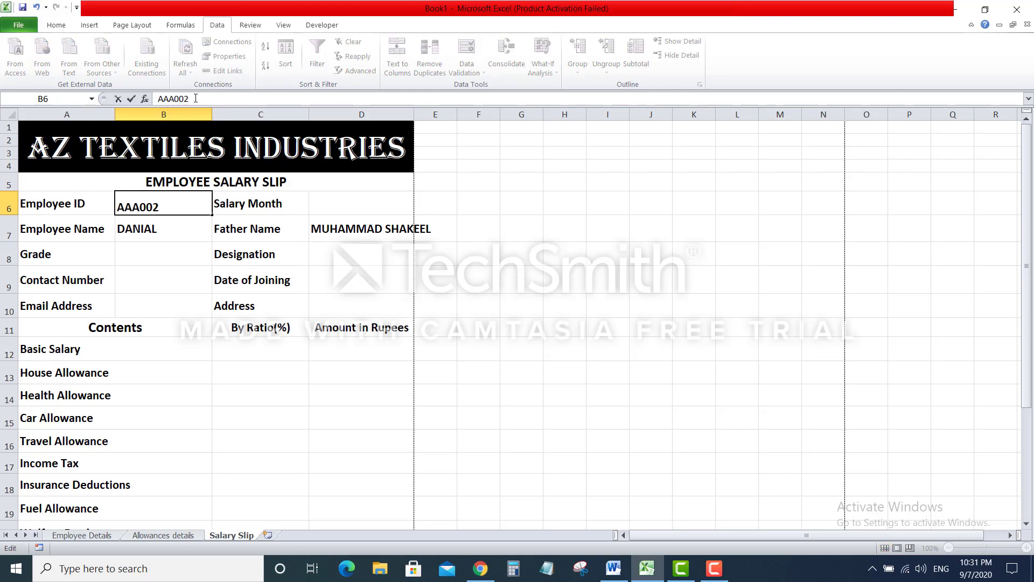
pyautogui.press('Return')
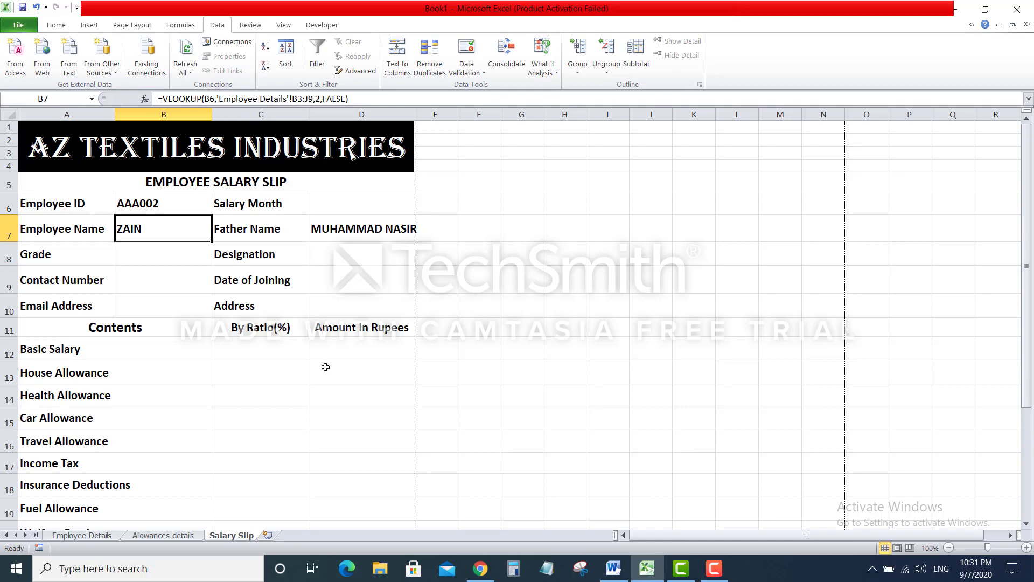
pyautogui.click(84, 535)
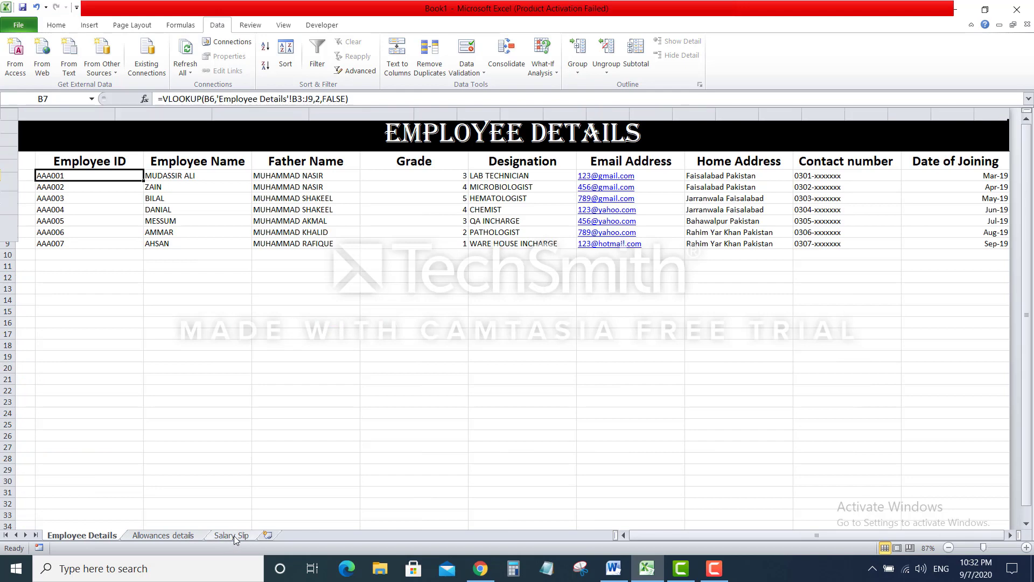
pyautogui.press('Return')
# Enter =VLOOKUP(B6,'Employee Details'!B3:J9,4,FALSE) in B8 for the Grade
pyautogui.click(161, 261)
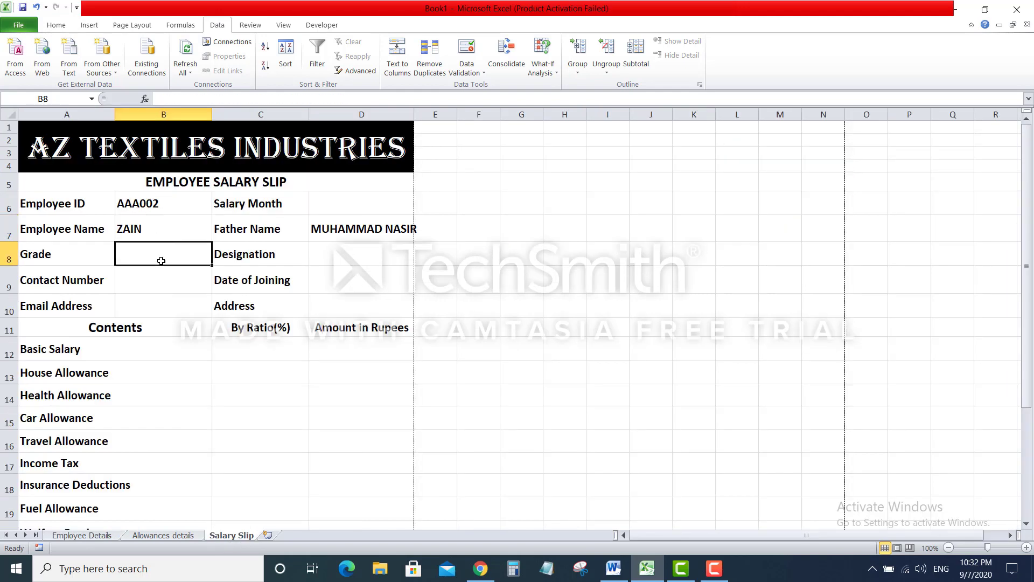
pyautogui.write('=vlook')
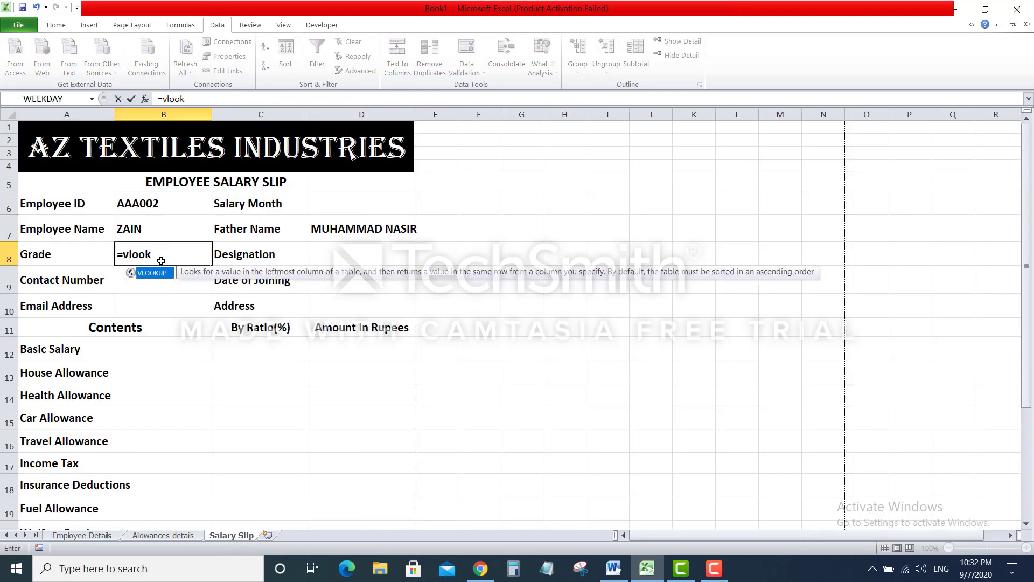
pyautogui.write('up(')
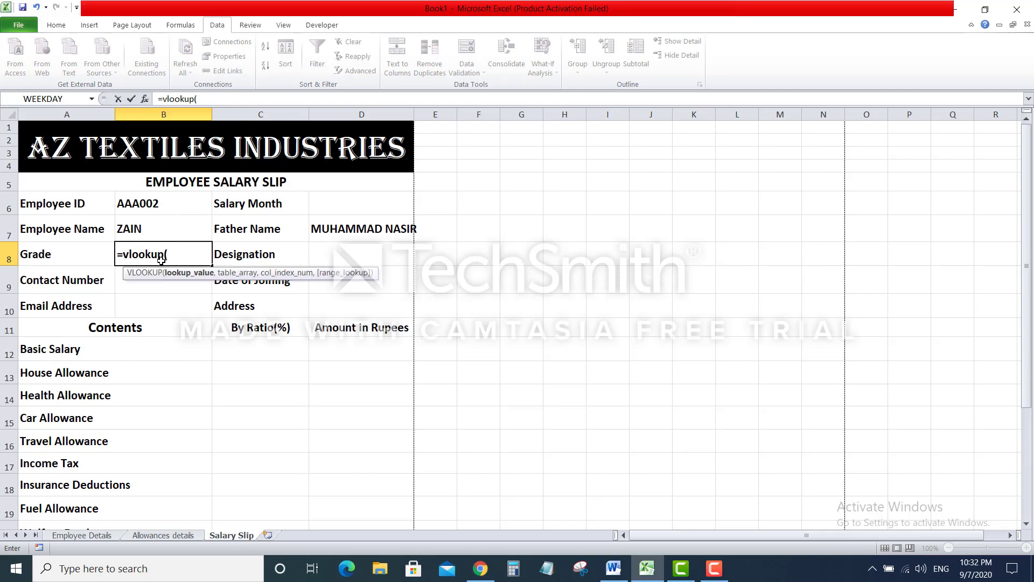
pyautogui.click(164, 201)
pyautogui.write(',')
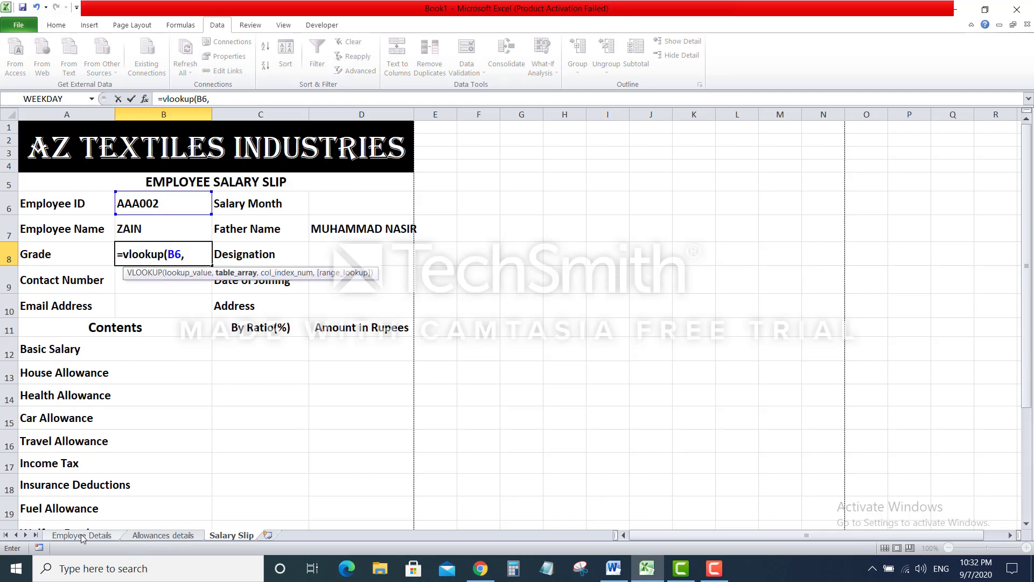
pyautogui.click(90, 536)
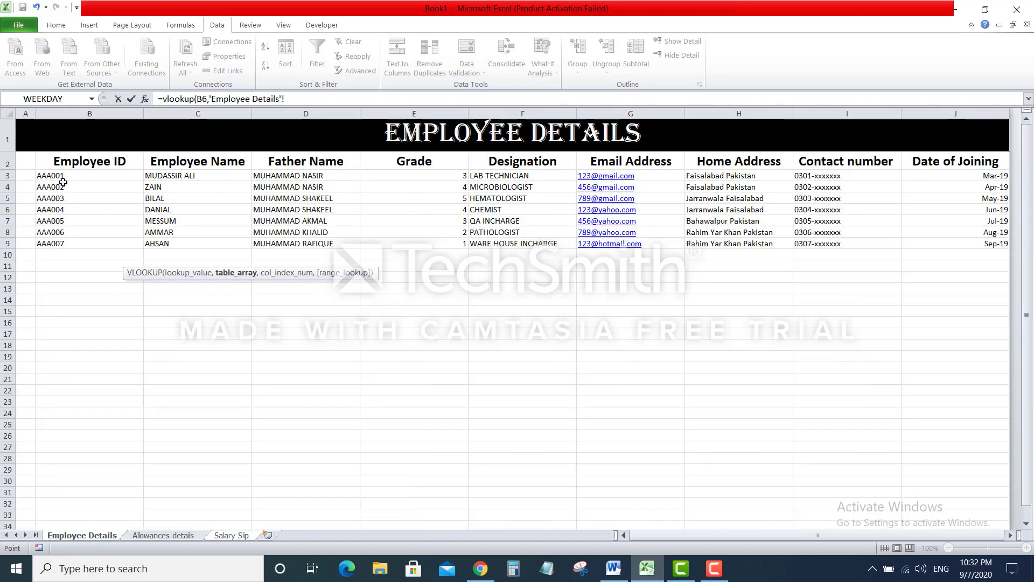
pyautogui.moveTo(87, 171); pyautogui.dragTo(933, 243)
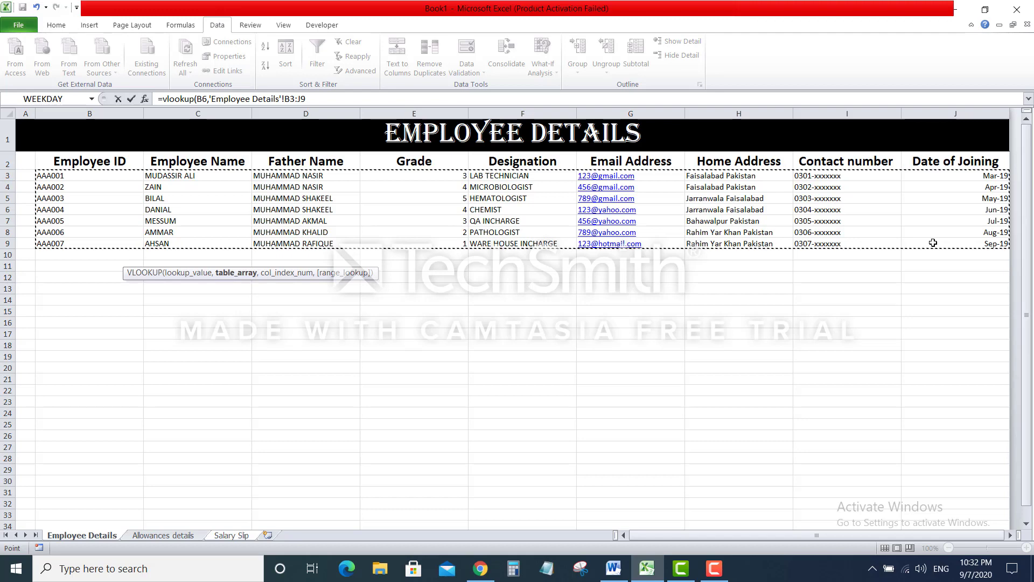
pyautogui.write(',')
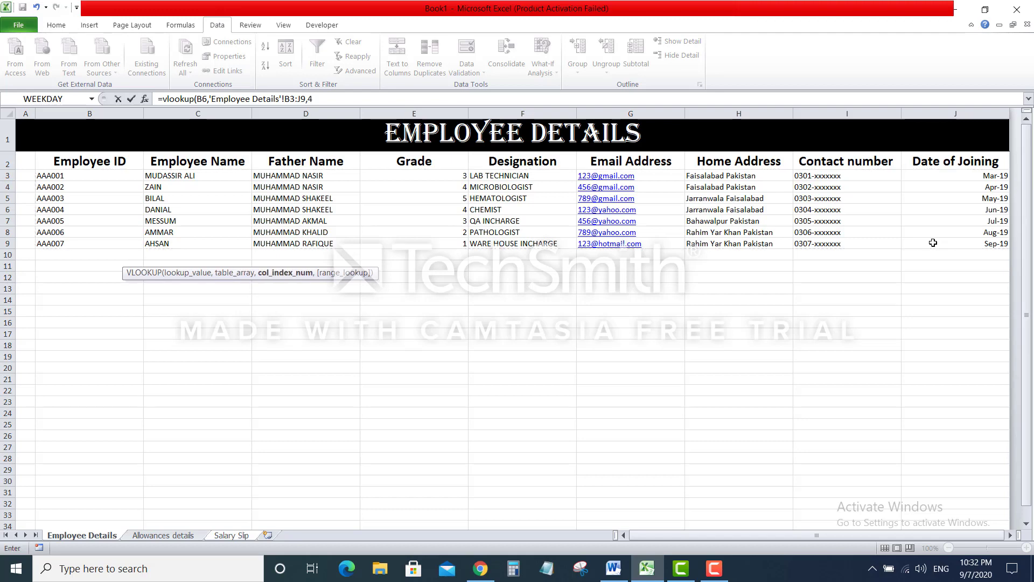
pyautogui.write('4,fal')
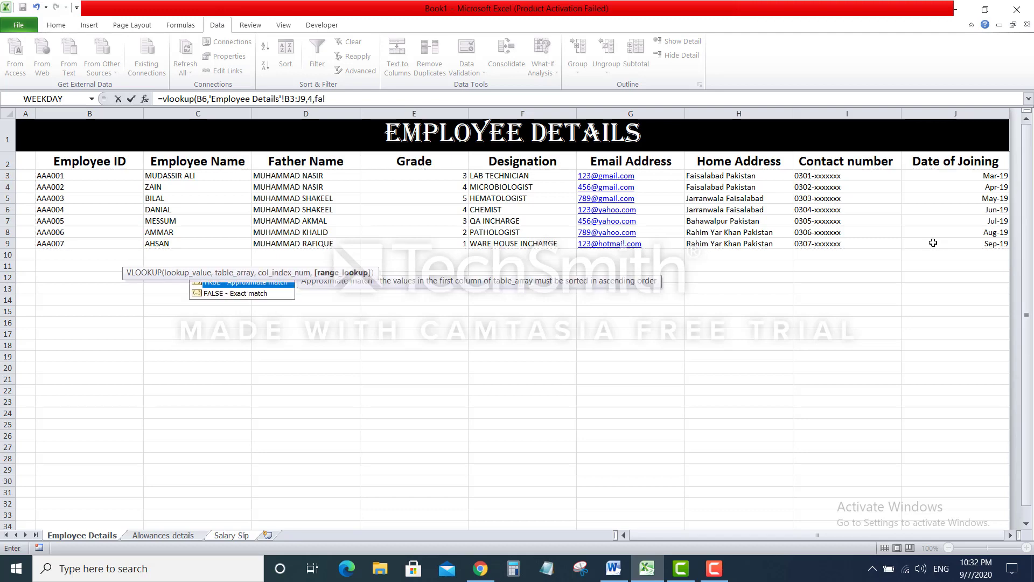
pyautogui.write('se)')
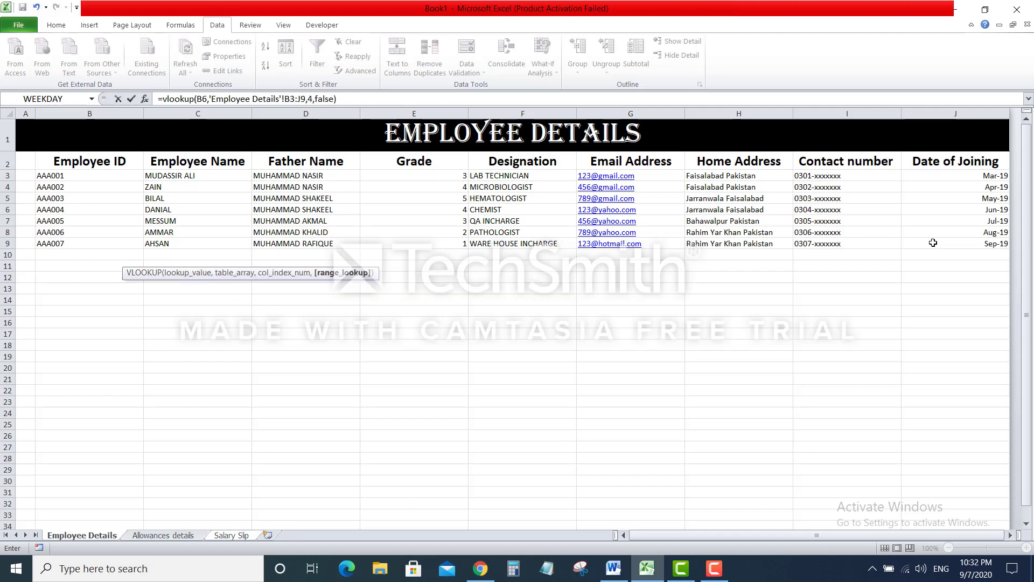
pyautogui.press('Return')
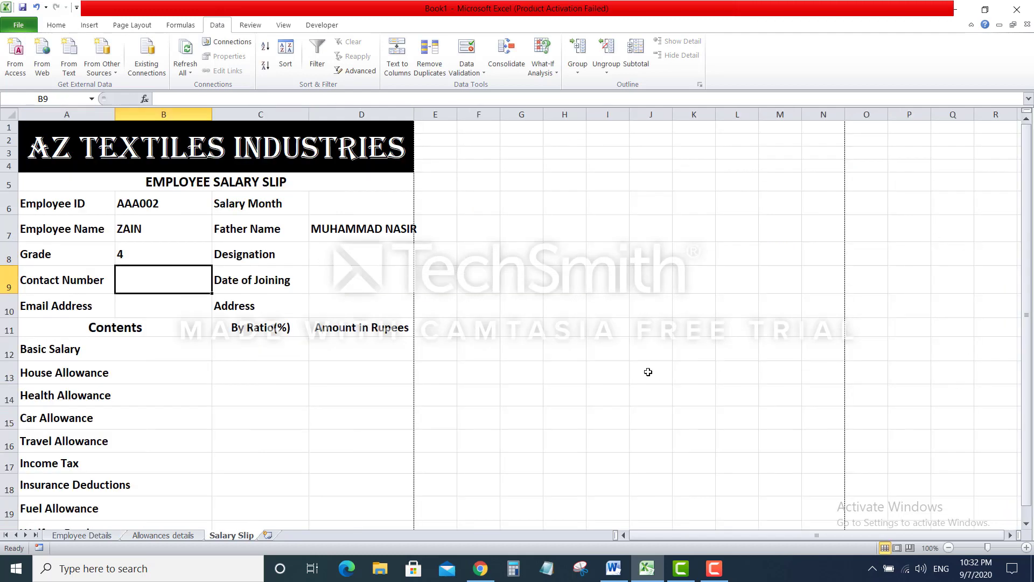
# Enter =VLOOKUP(B6,'Employee Details'!B3:J9,5,FALSE) in D8, showing MICROBIOLOGIST
pyautogui.click(368, 248)
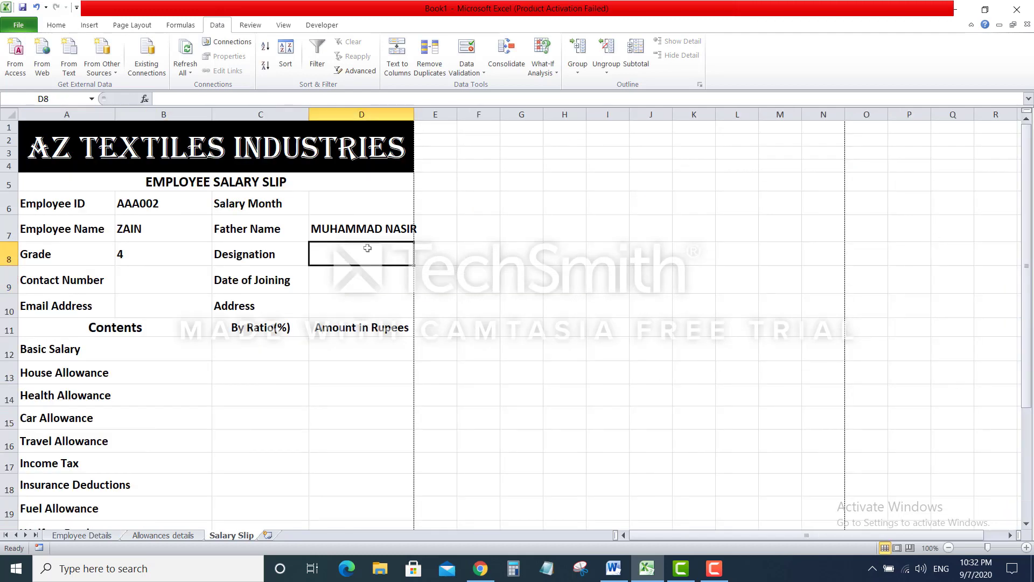
pyautogui.write('=v')
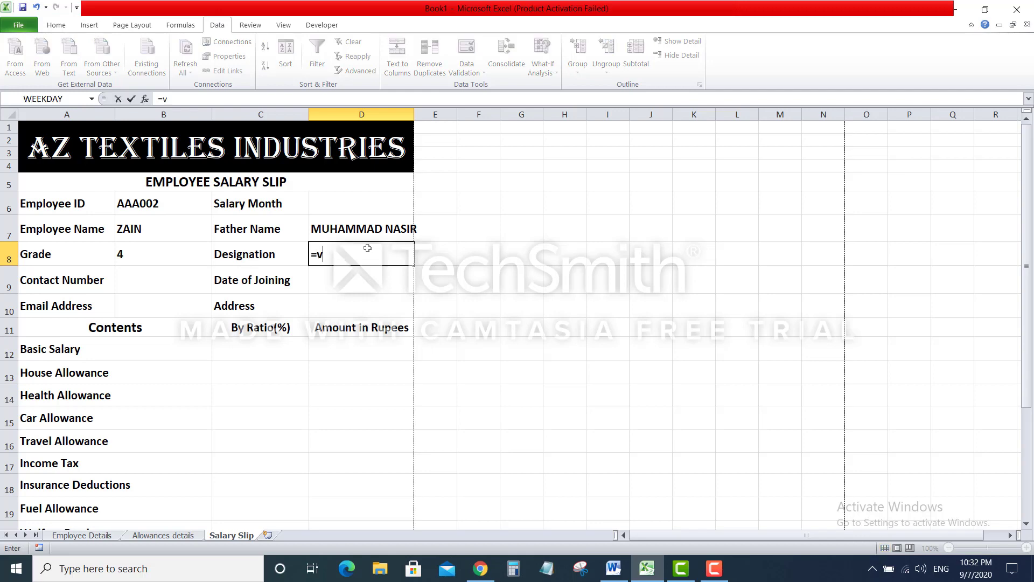
pyautogui.write('lookup')
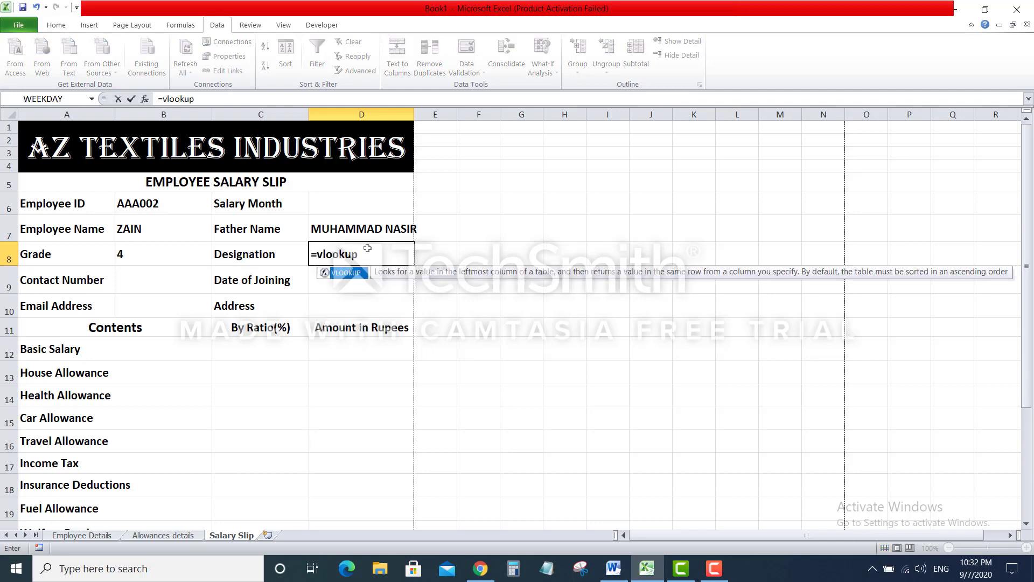
pyautogui.write('(')
pyautogui.click(165, 203)
pyautogui.write(',')
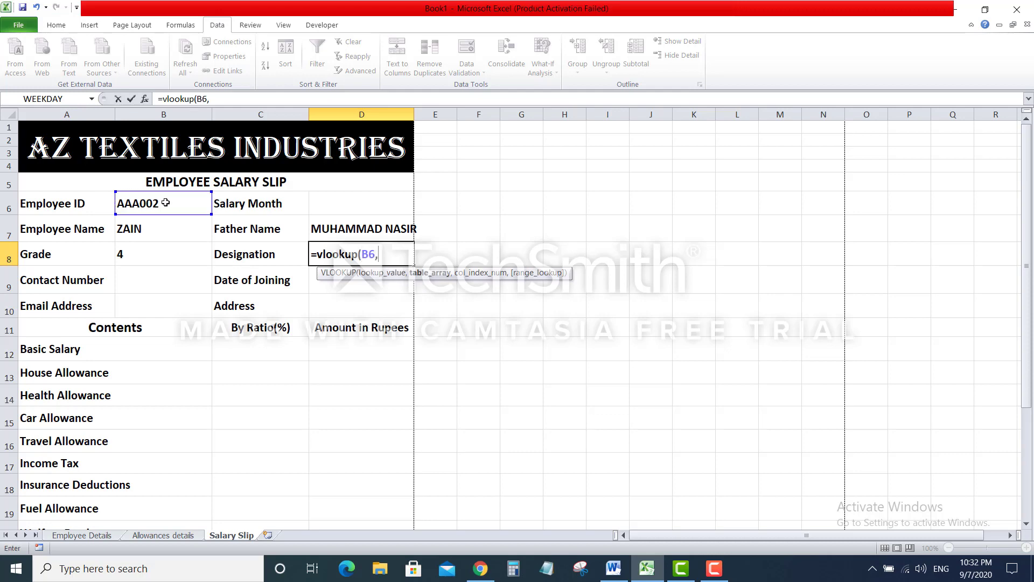
pyautogui.click(97, 535)
pyautogui.moveTo(51, 175); pyautogui.dragTo(925, 238)
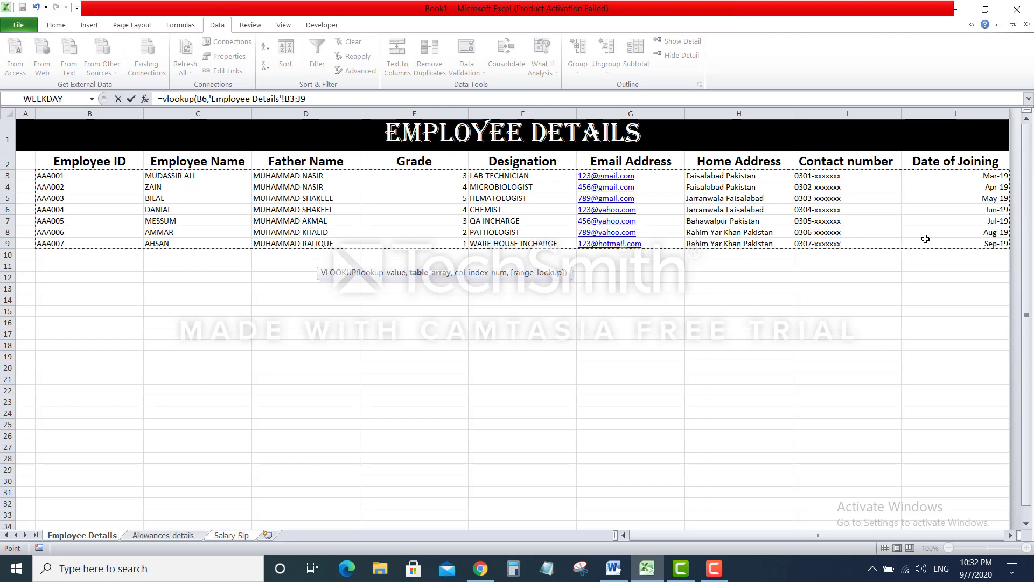
pyautogui.write(',5')
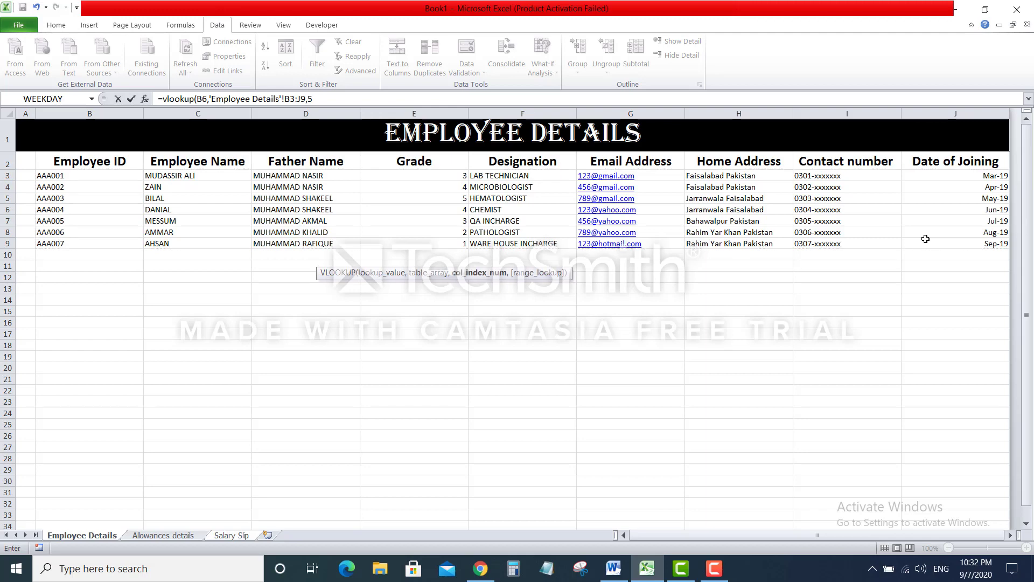
pyautogui.write(',false)')
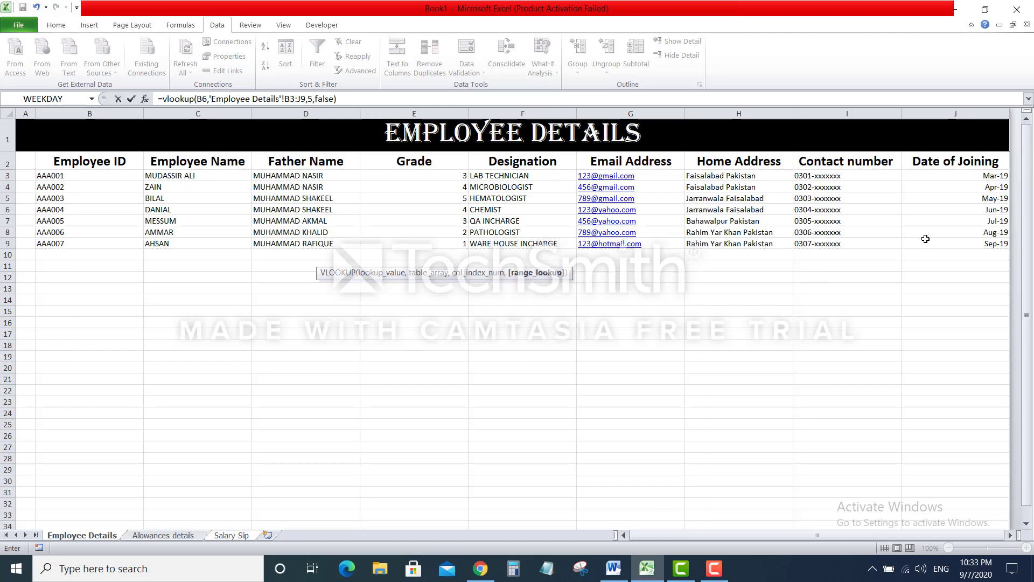
pyautogui.press('Return')
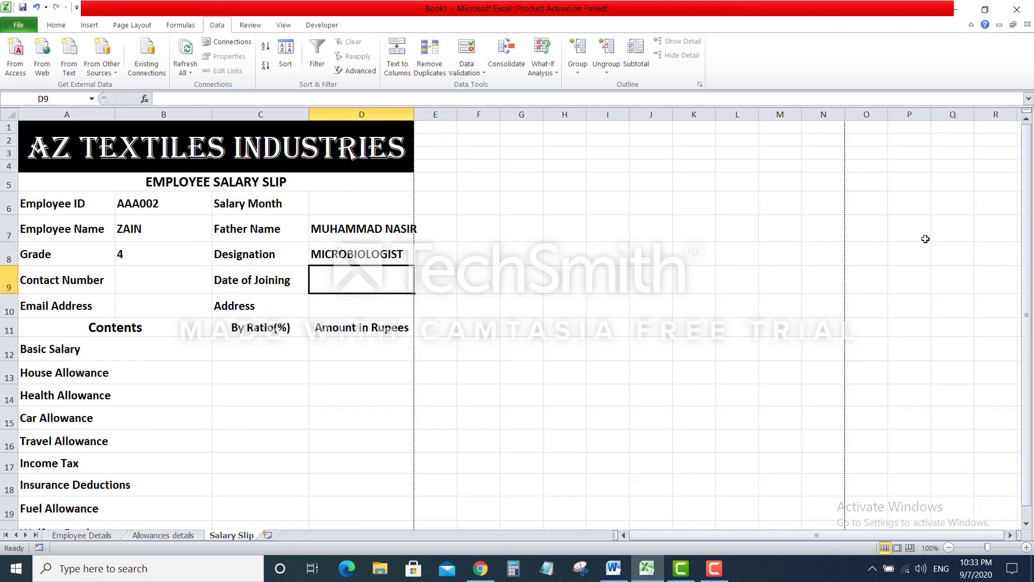
# Fill B9 with =VLOOKUP(B6,'Employee Details'!B3:J9,8,FALSE) to show the employee's contact number
pyautogui.click(180, 283)
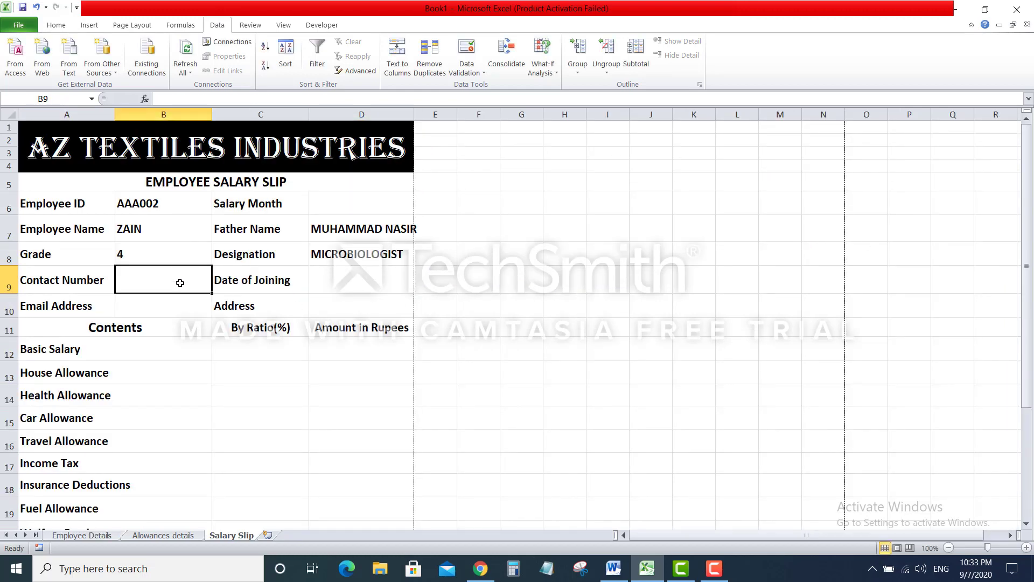
pyautogui.click(104, 536)
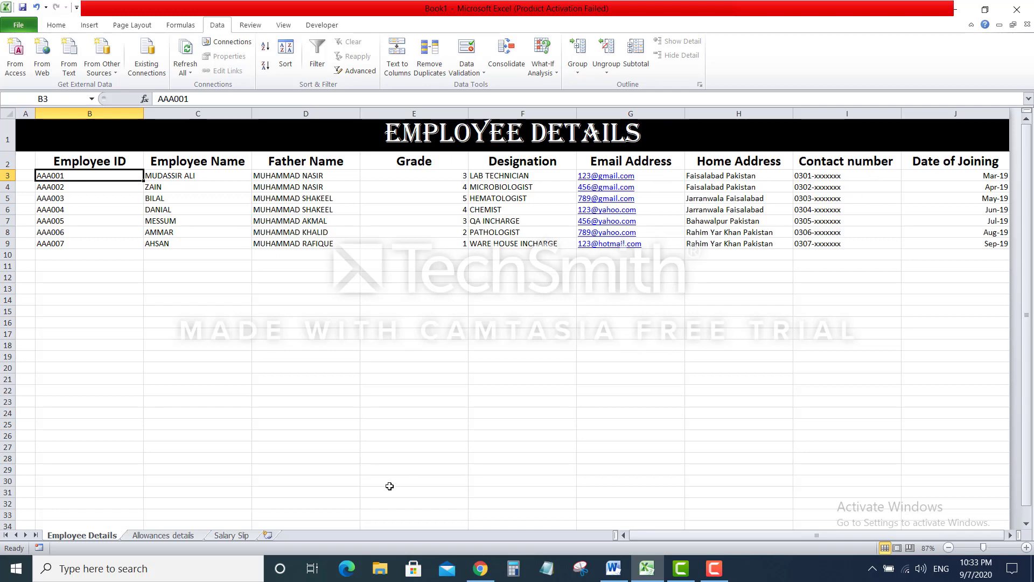
pyautogui.click(233, 535)
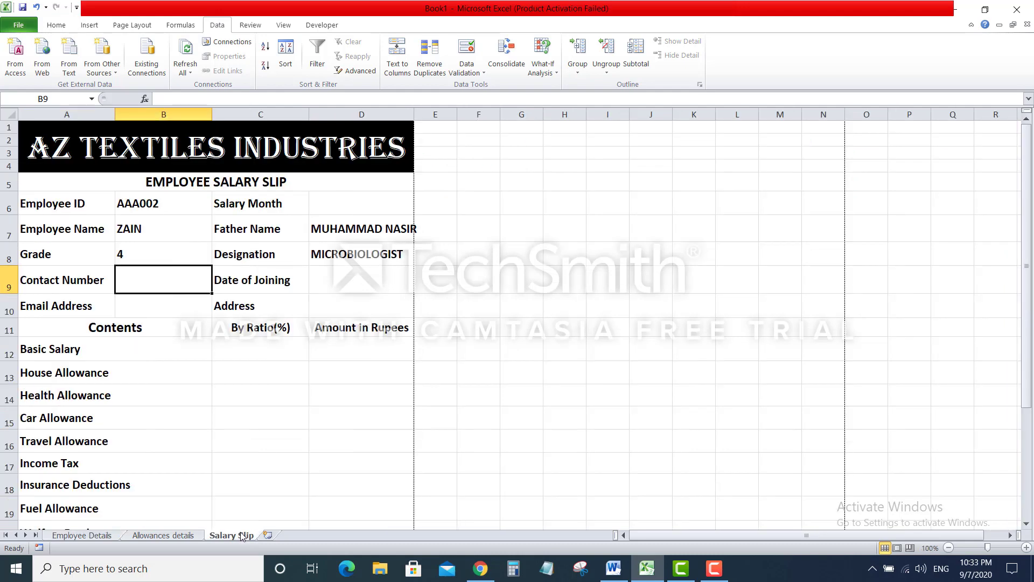
pyautogui.write('=v')
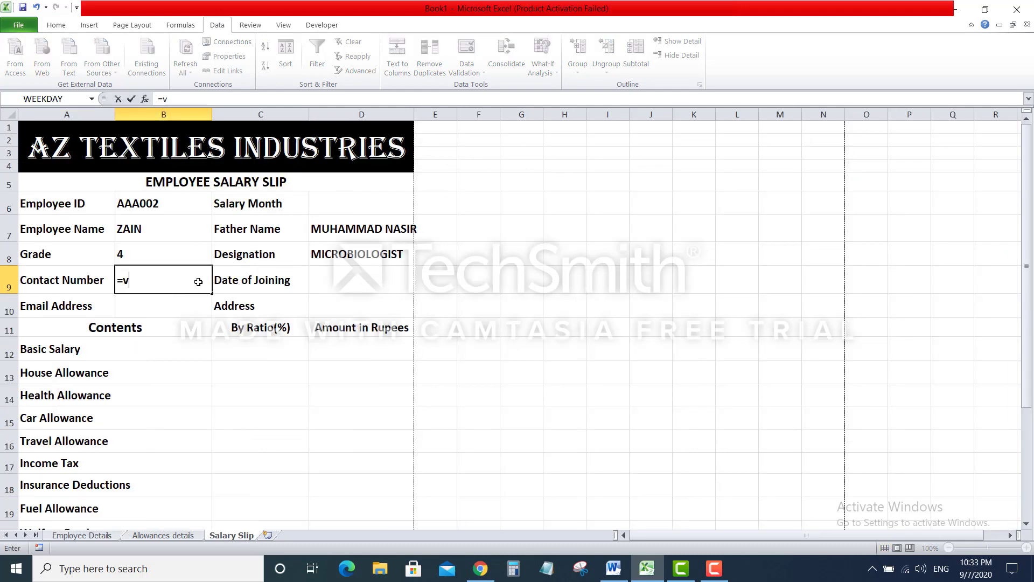
pyautogui.write('lookup(')
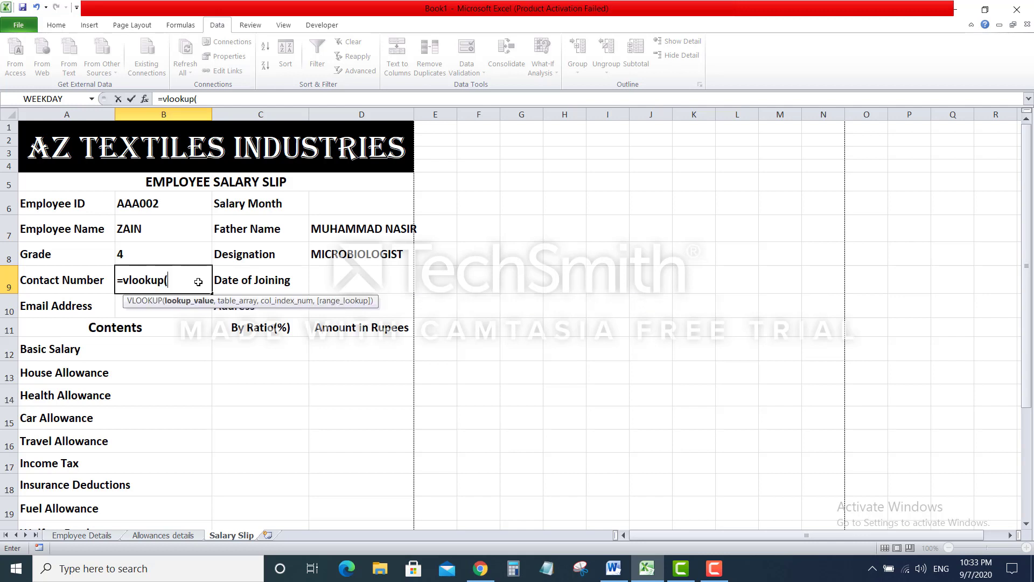
pyautogui.click(171, 204)
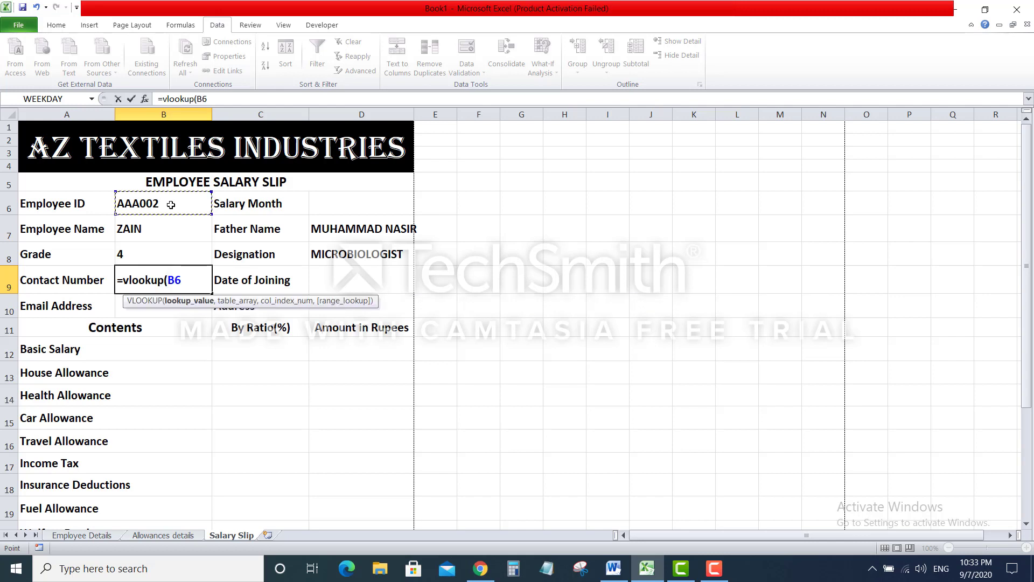
pyautogui.write(',')
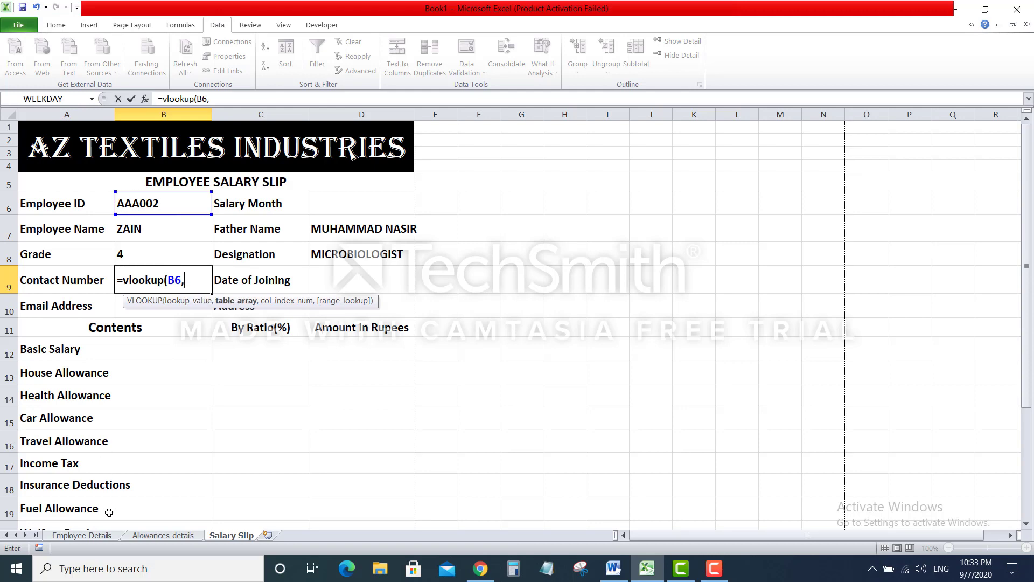
pyautogui.click(106, 536)
pyautogui.click(60, 176)
pyautogui.moveTo(233, 196); pyautogui.dragTo(954, 246)
pyautogui.write(',')
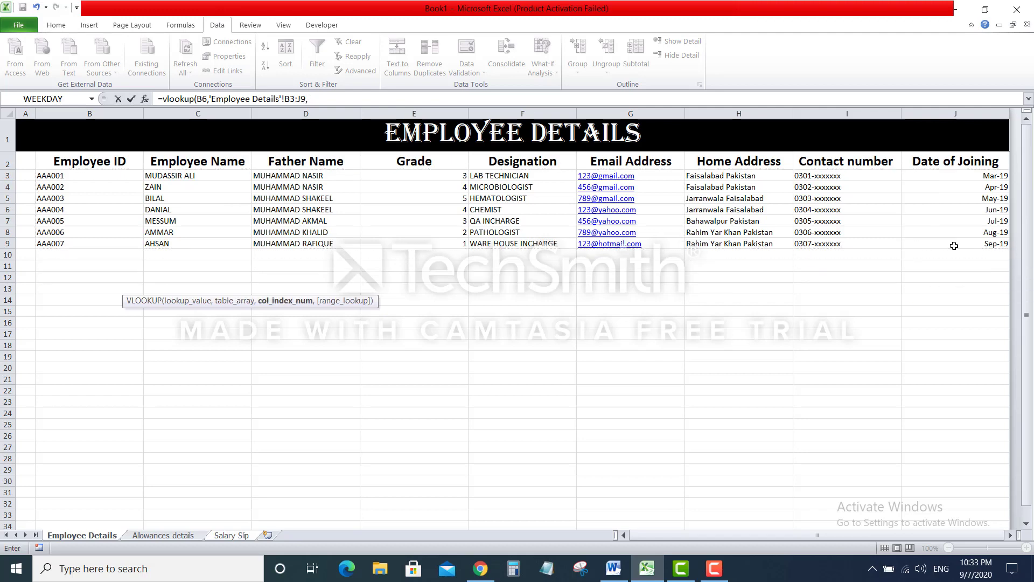
pyautogui.write('8,false')
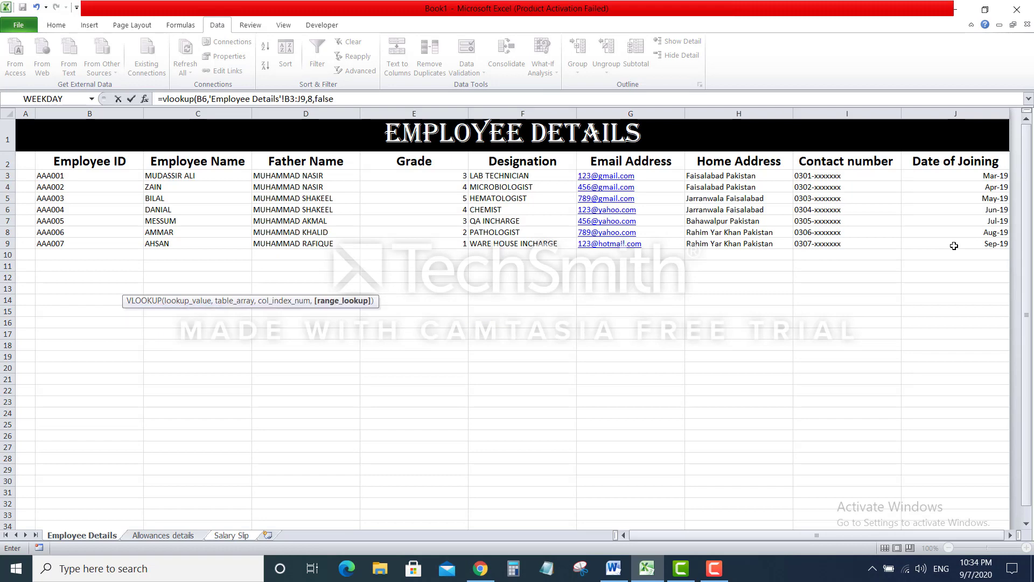
pyautogui.press('Return')
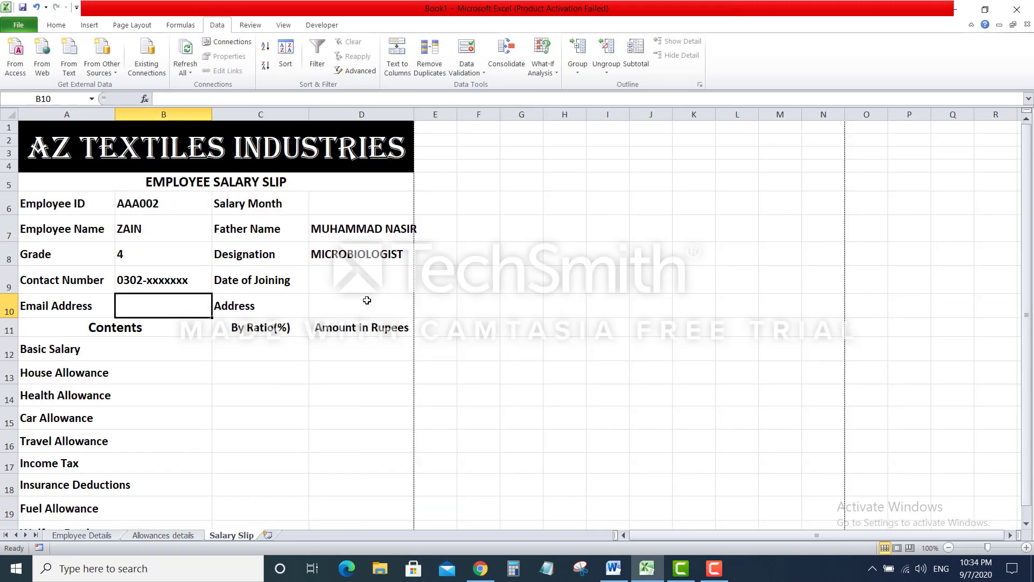
# Enter =VLOOKUP(B6,'Employee Details'!B3:J9,9,FALSE) in D9, returning the joining date serial 43556
pyautogui.click(362, 281)
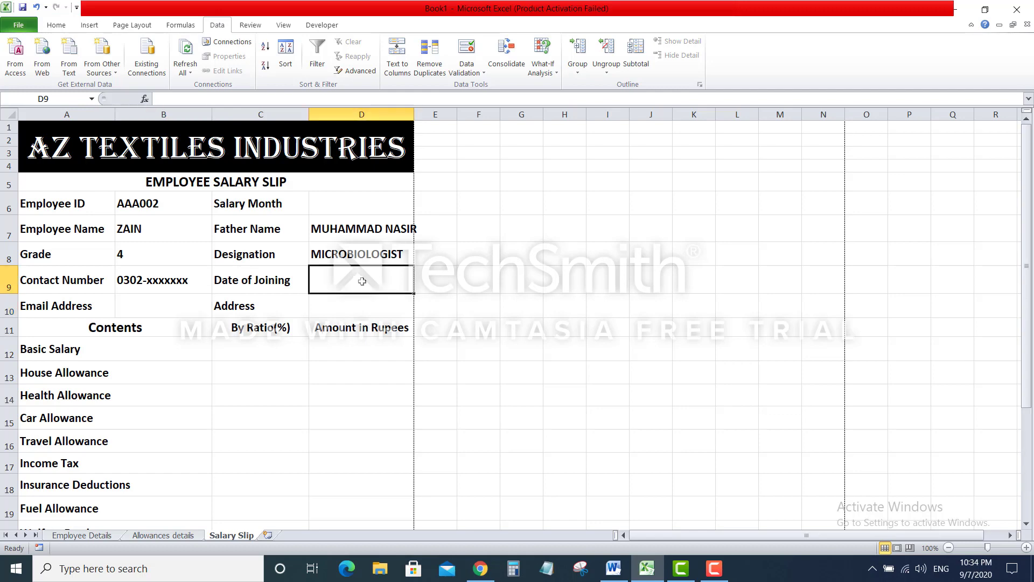
pyautogui.write('=vlook')
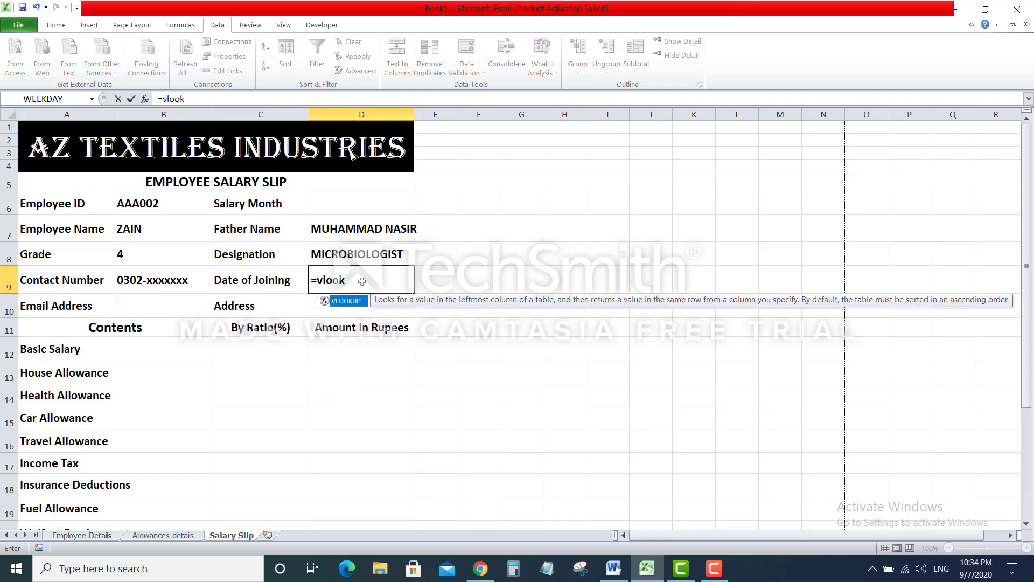
pyautogui.write('up(')
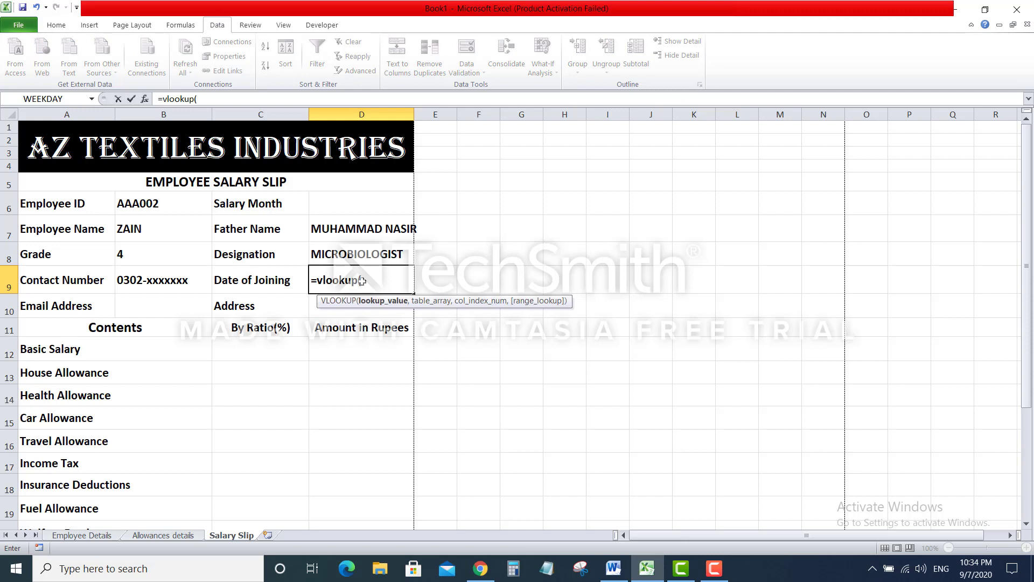
pyautogui.click(167, 203)
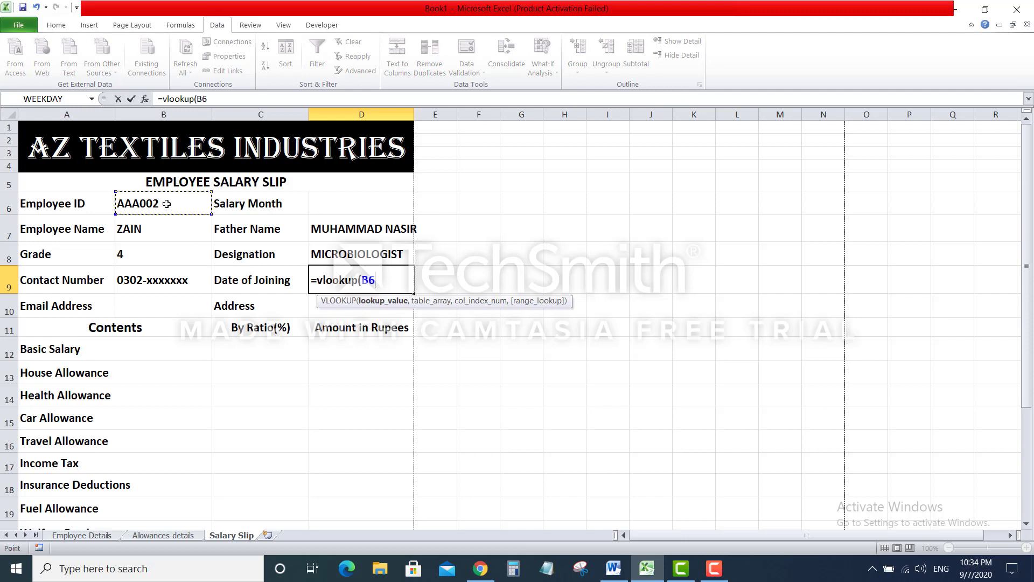
pyautogui.write(',')
pyautogui.click(85, 536)
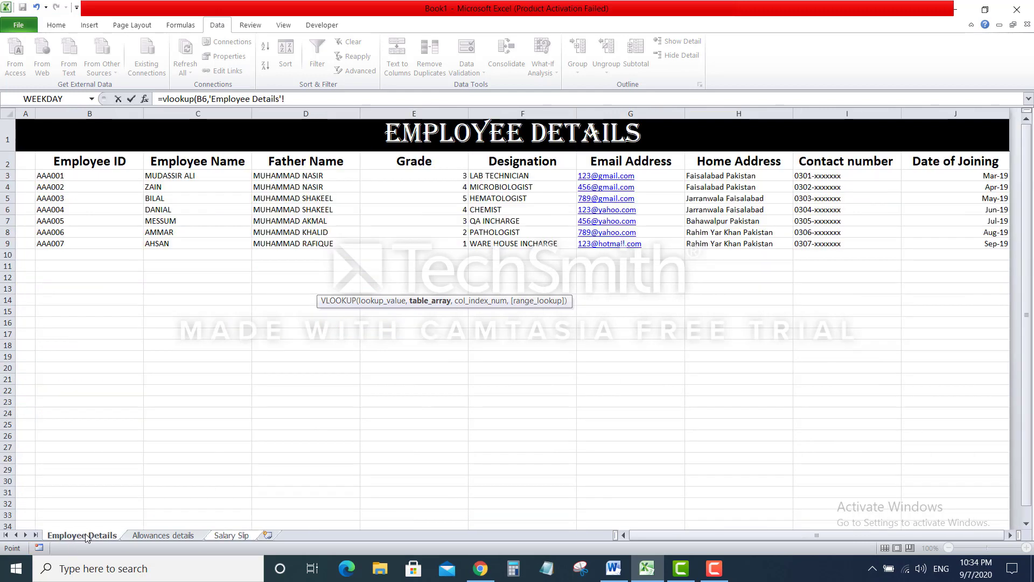
pyautogui.moveTo(59, 175); pyautogui.dragTo(981, 240)
pyautogui.write(',9')
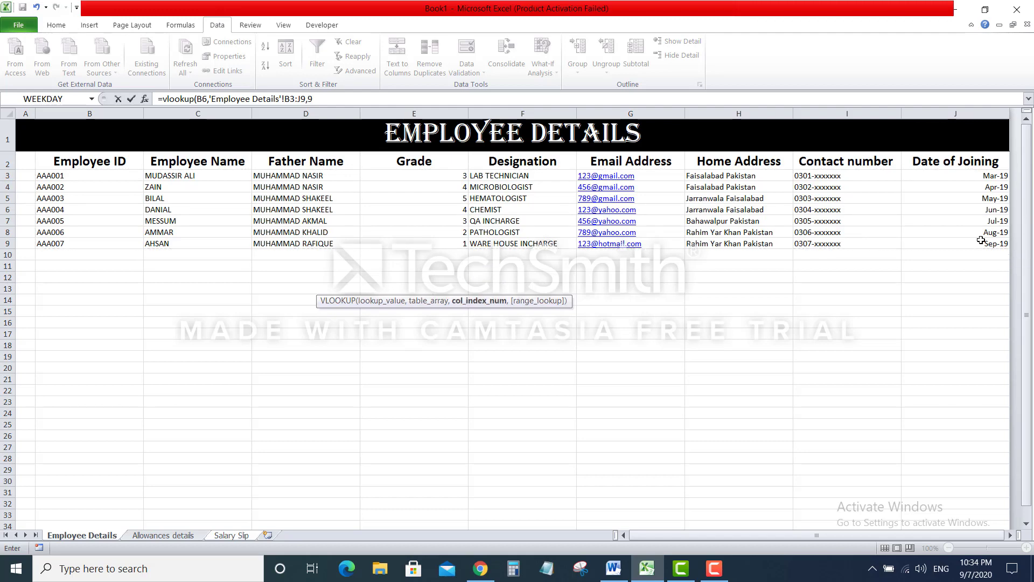
pyautogui.write(',false')
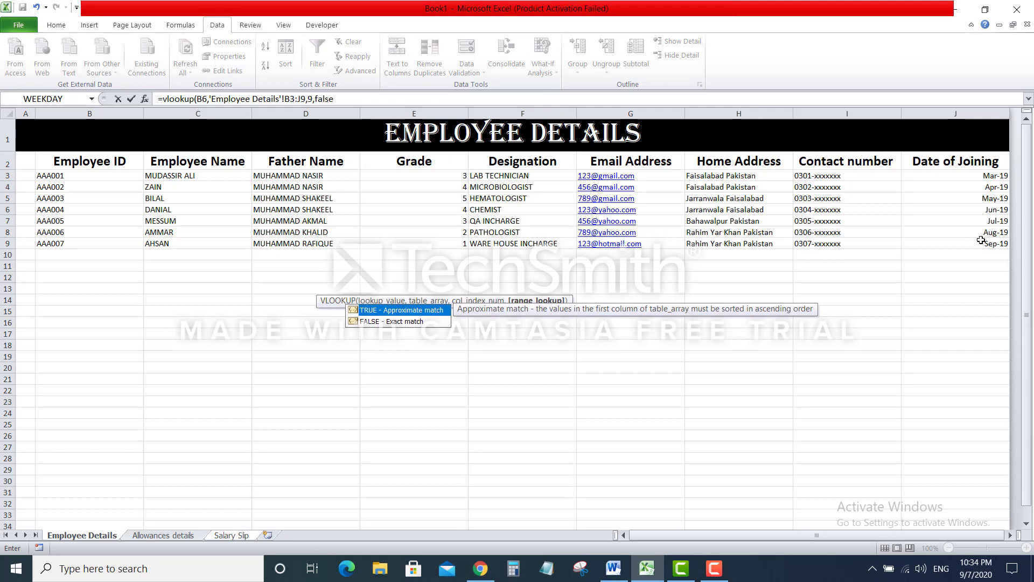
pyautogui.write(')')
pyautogui.press('Return')
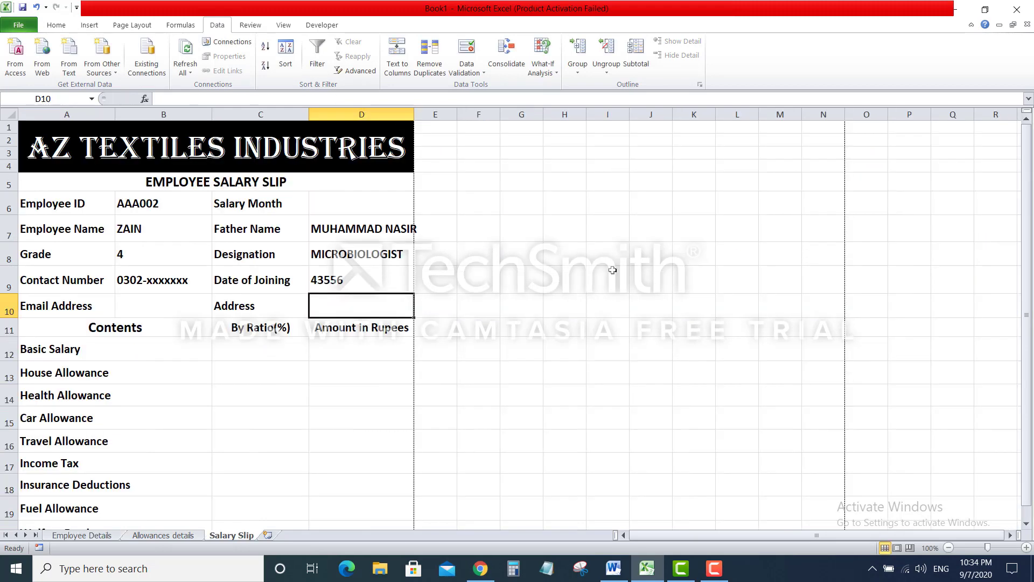
pyautogui.click(385, 277)
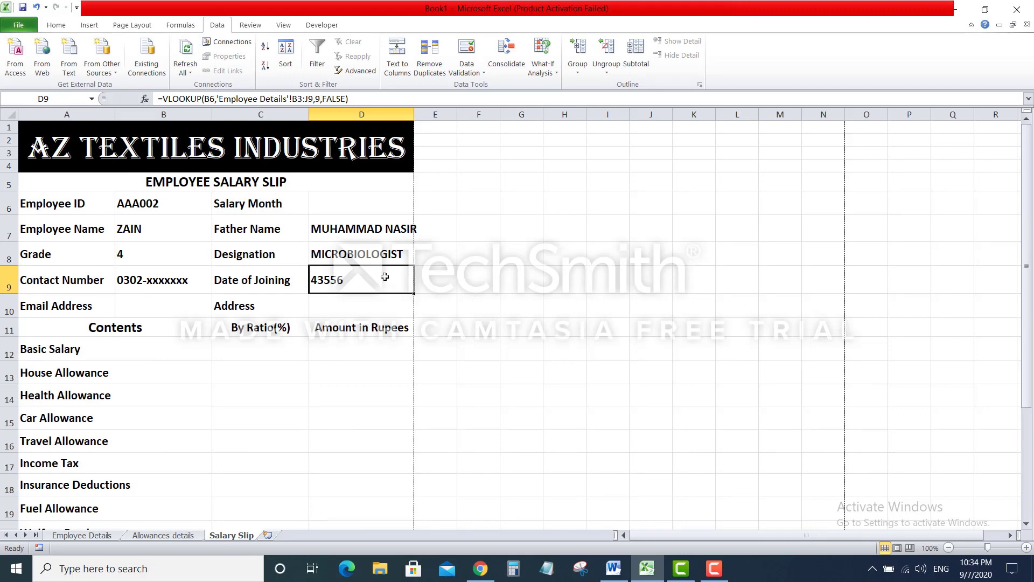
# Format D9 with the Mar-01 month-year date style so it reads Apr-19
pyautogui.click(56, 25)
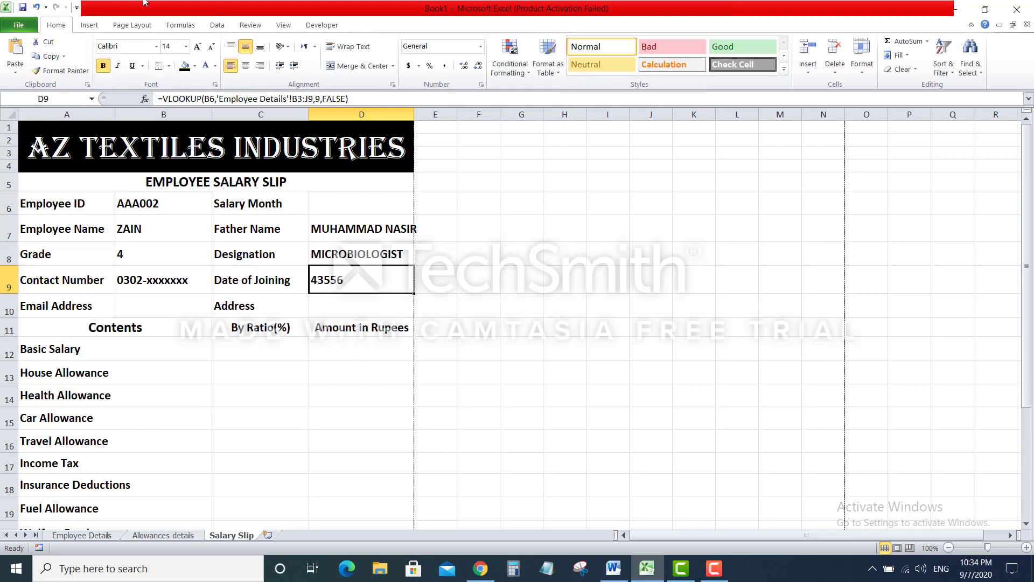
pyautogui.click(480, 47)
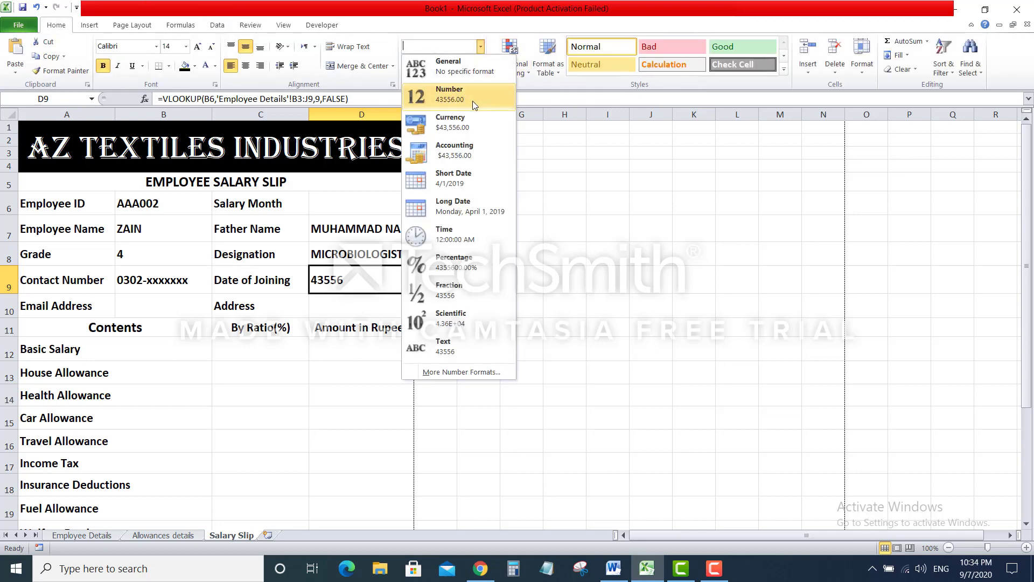
pyautogui.click(474, 184)
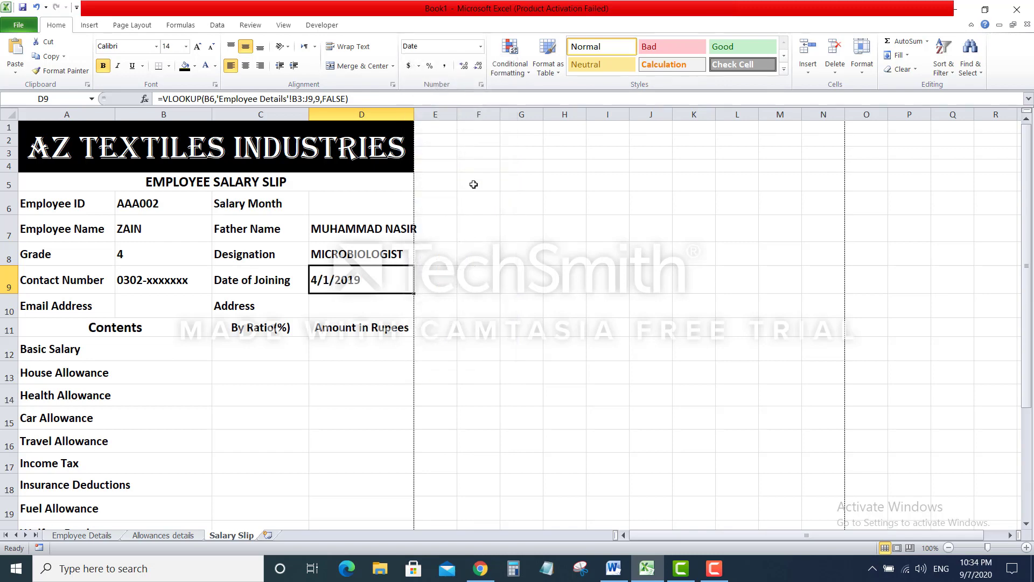
pyautogui.click(481, 47)
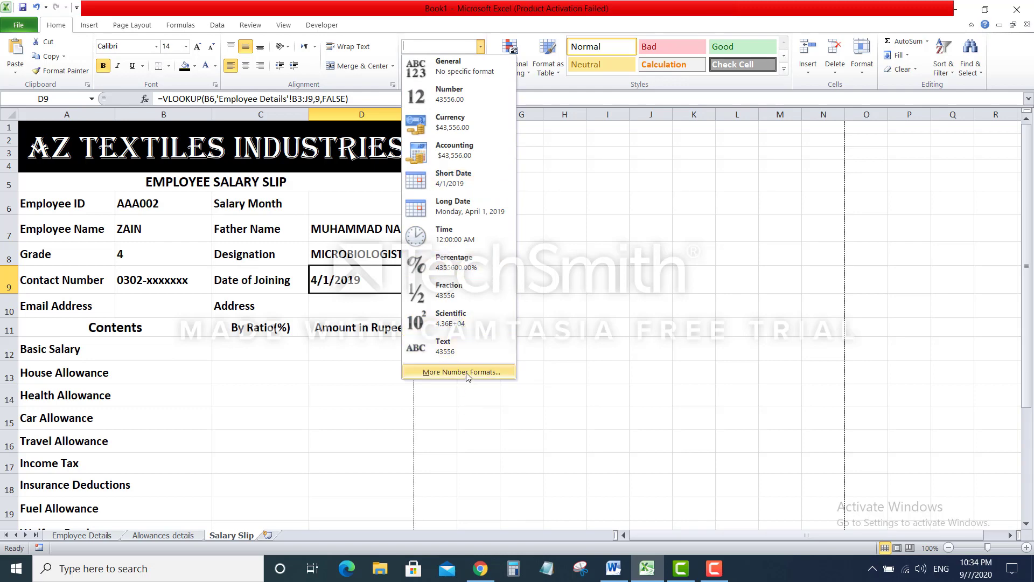
pyautogui.click(467, 372)
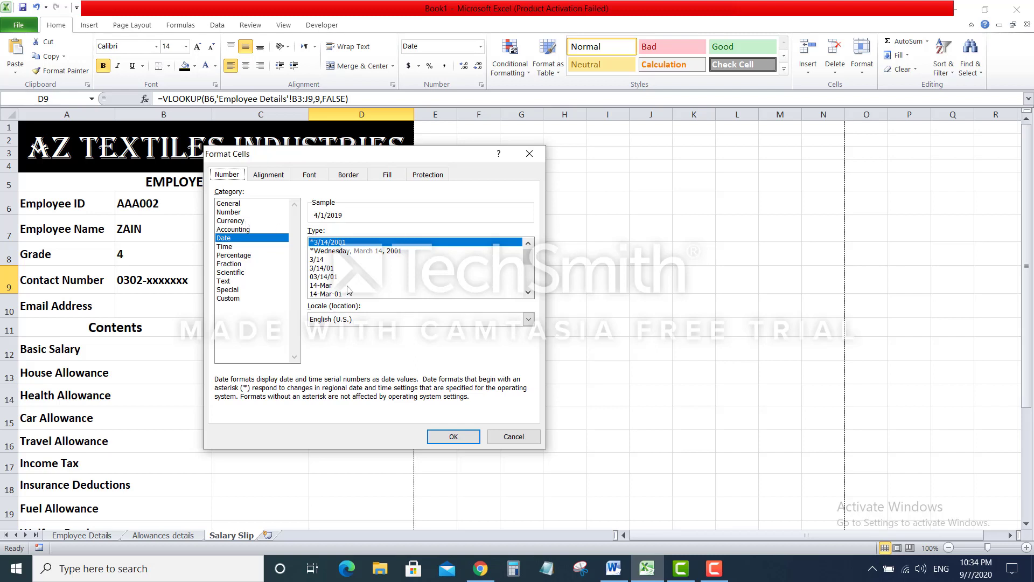
pyautogui.click(528, 293)
pyautogui.click(528, 293)
pyautogui.click(528, 293)
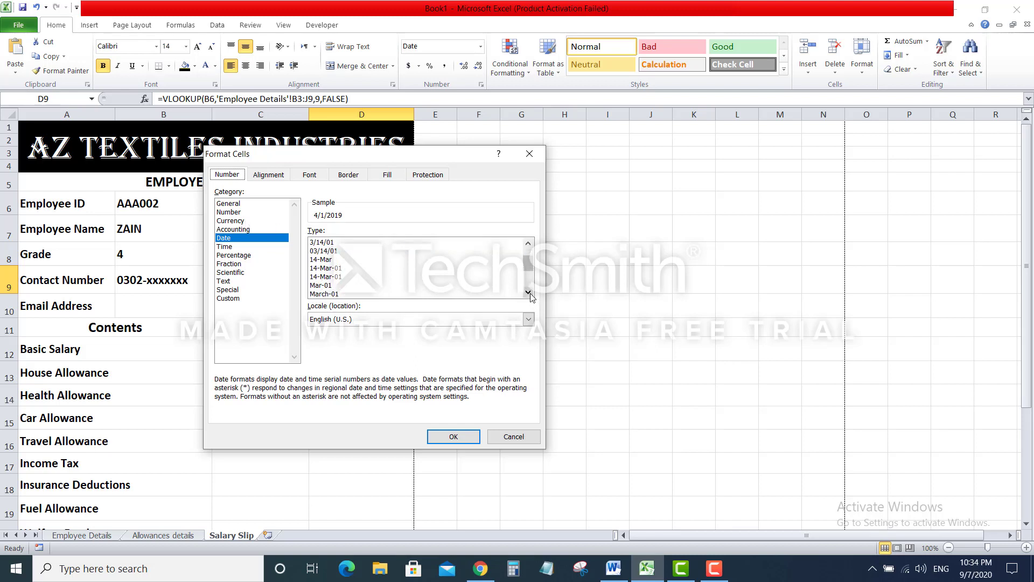
pyautogui.click(330, 286)
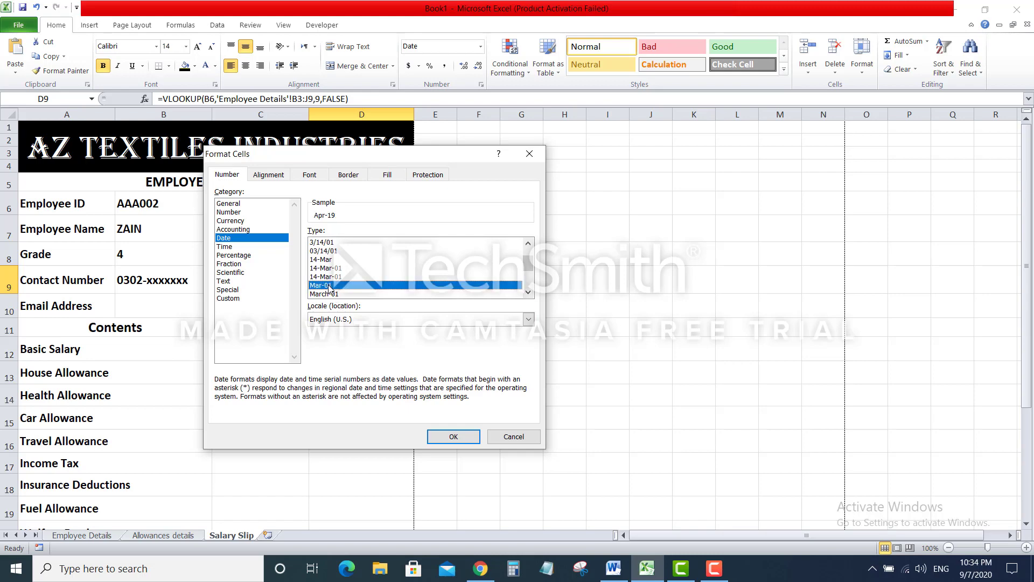
pyautogui.click(463, 437)
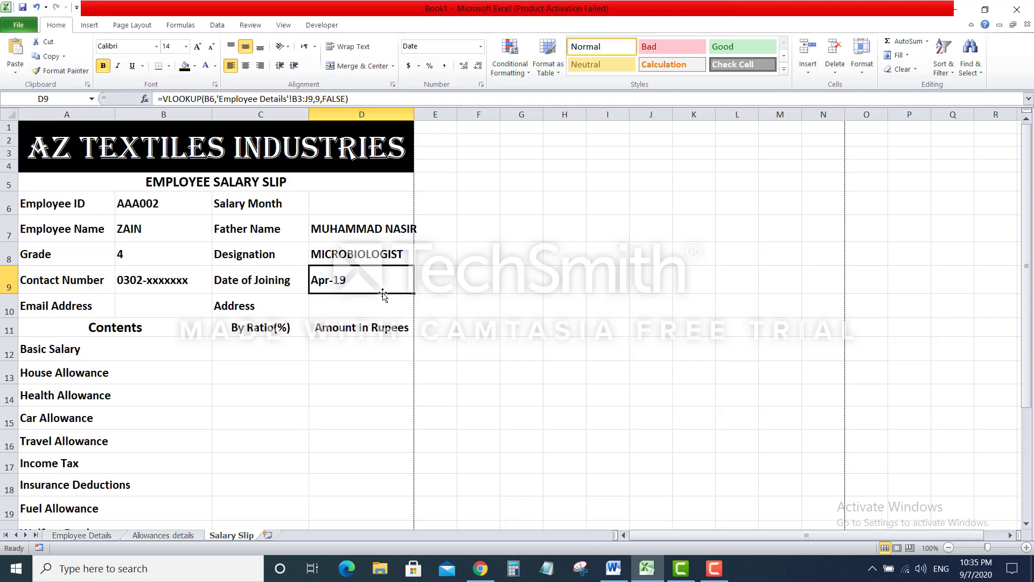
# Enter =VLOOKUP(B6,'Employee Details'!B3:J9,6,FALSE) in B10 to show the e-mail address
pyautogui.click(197, 300)
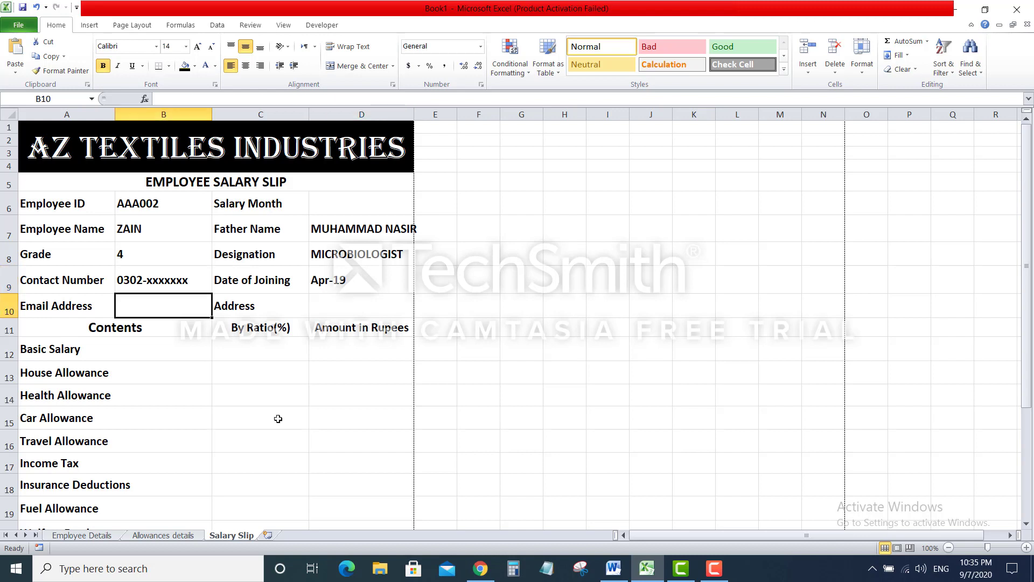
pyautogui.click(81, 536)
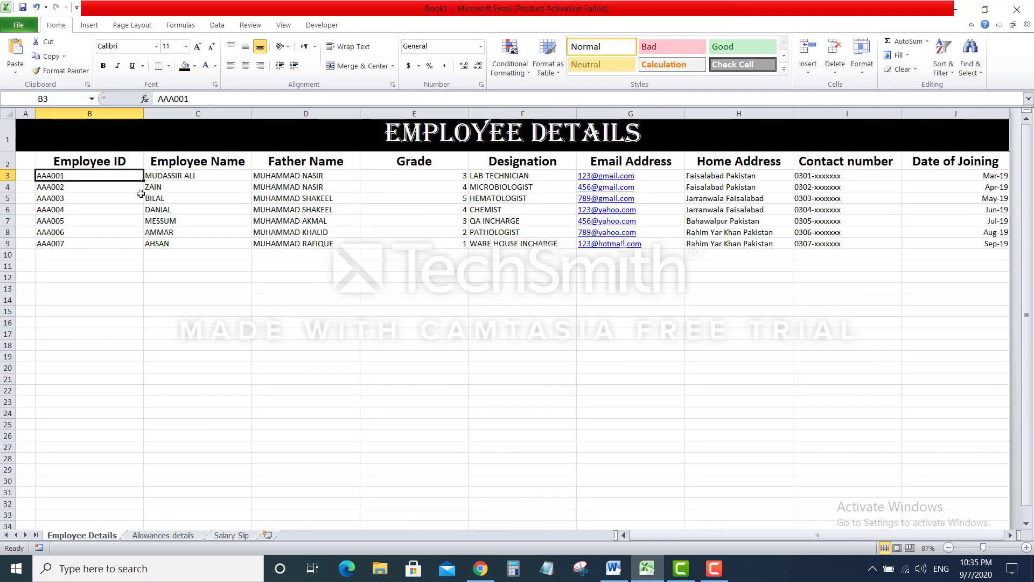
pyautogui.press('Right')
pyautogui.press('Right')
pyautogui.press('Right')
pyautogui.press('Right')
pyautogui.press('Right')
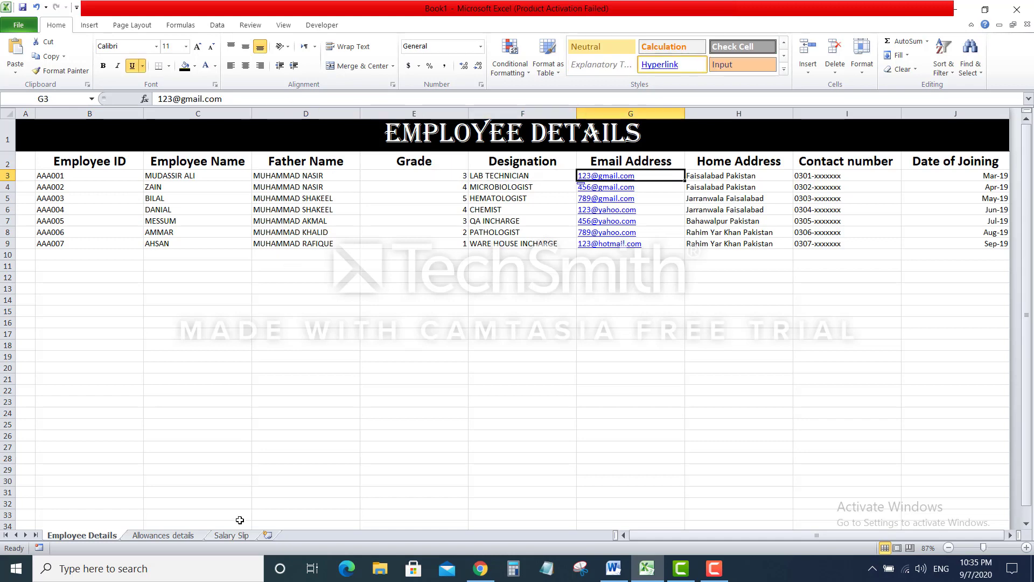
pyautogui.click(234, 535)
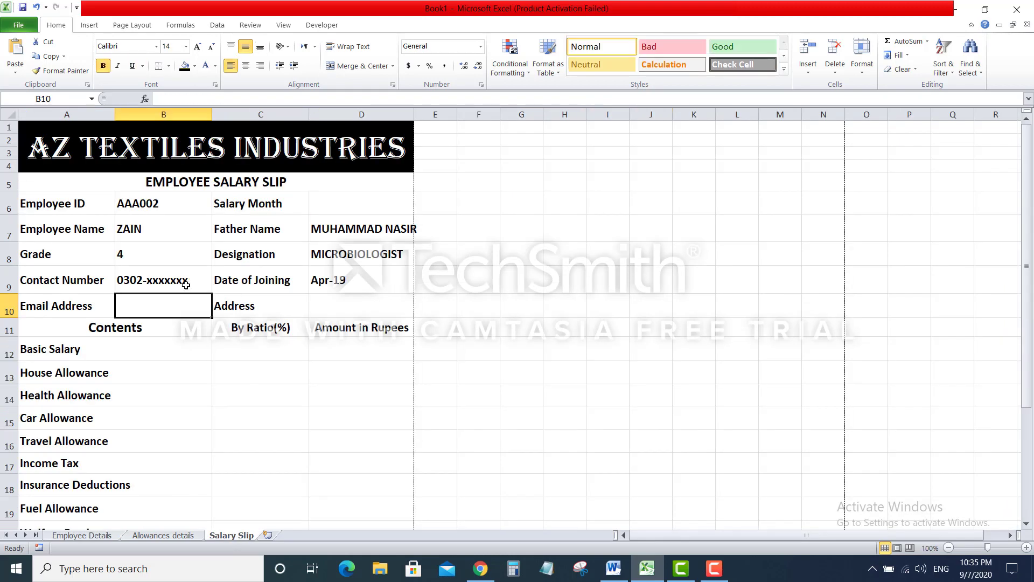
pyautogui.write('=vloo')
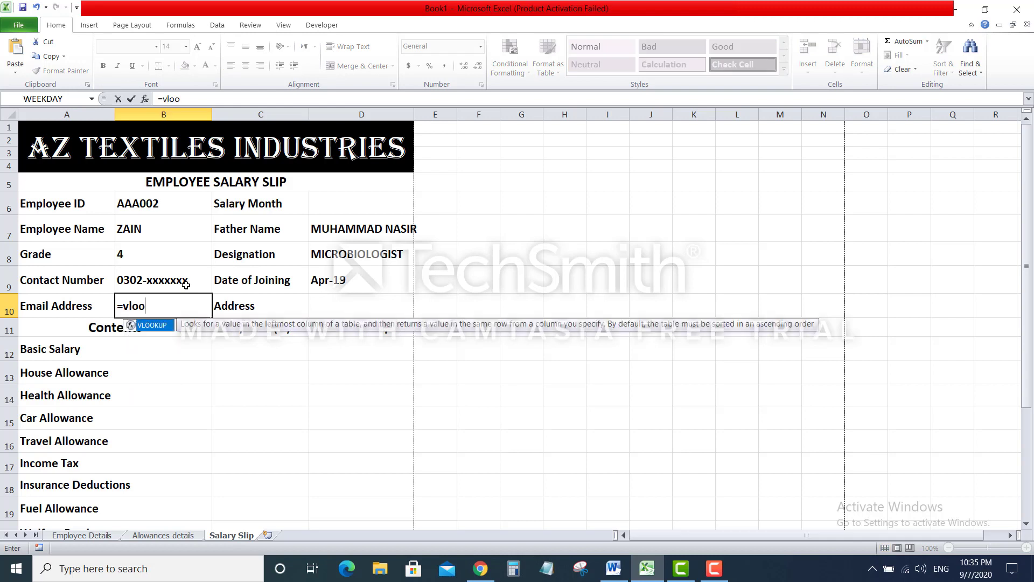
pyautogui.write('kup(')
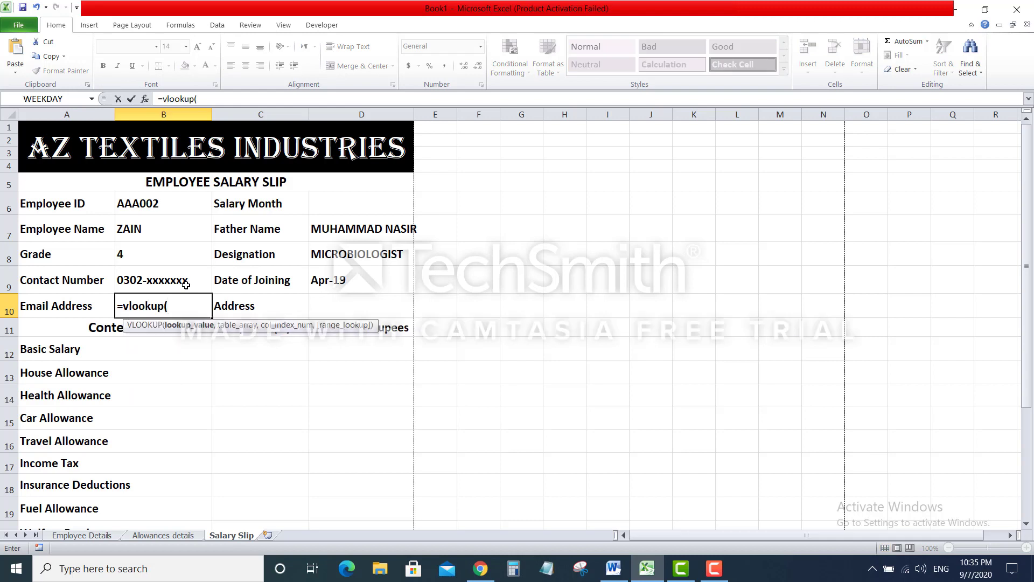
pyautogui.click(178, 208)
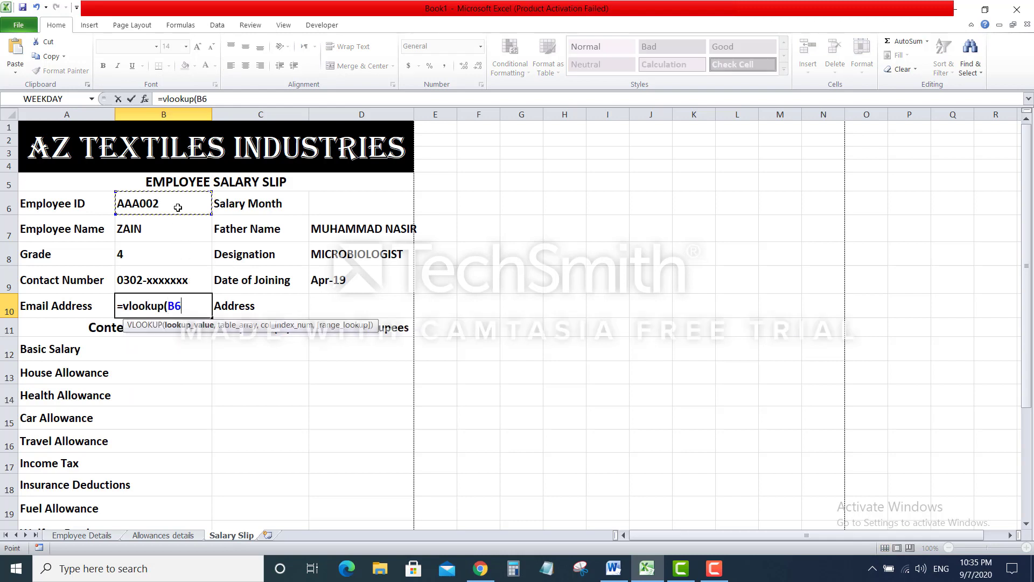
pyautogui.write(',')
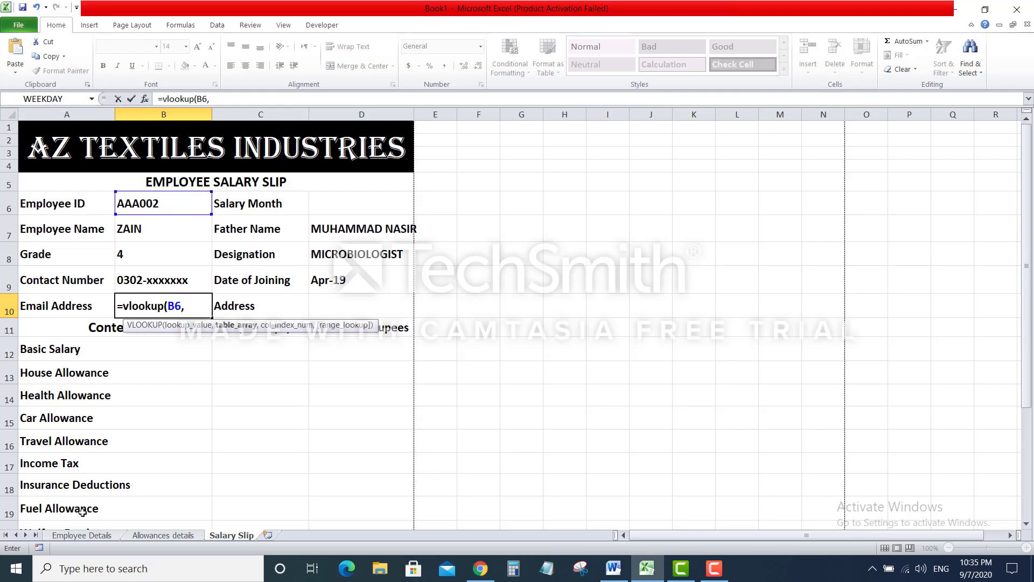
pyautogui.click(86, 536)
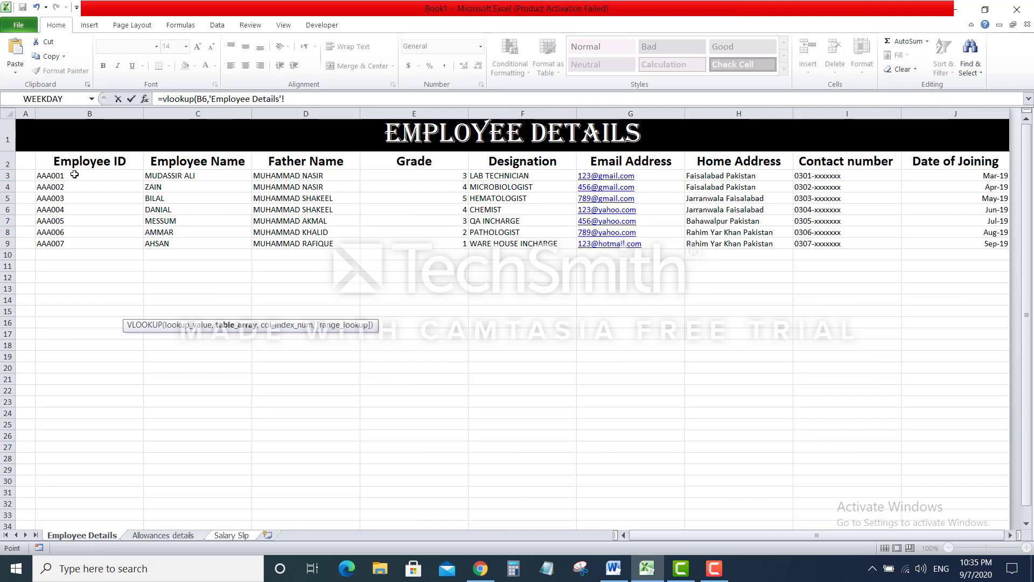
pyautogui.moveTo(74, 175); pyautogui.dragTo(942, 241)
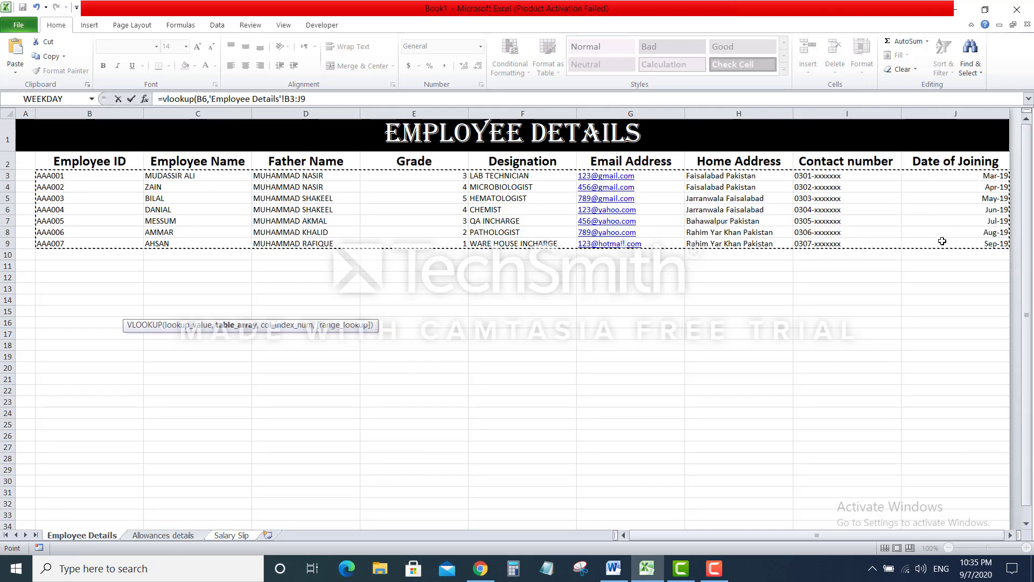
pyautogui.write(',')
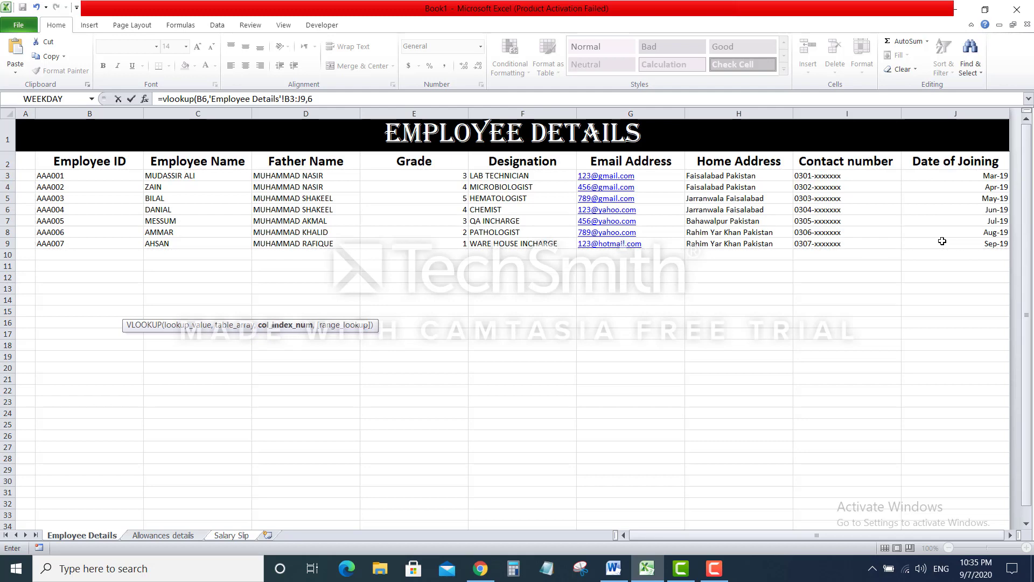
pyautogui.write('6,false')
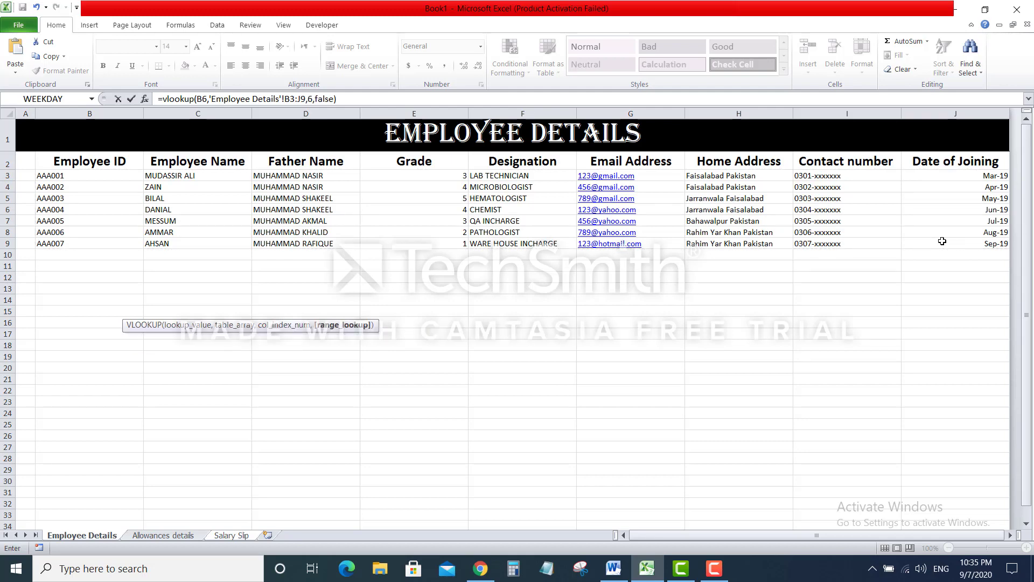
pyautogui.press('Return')
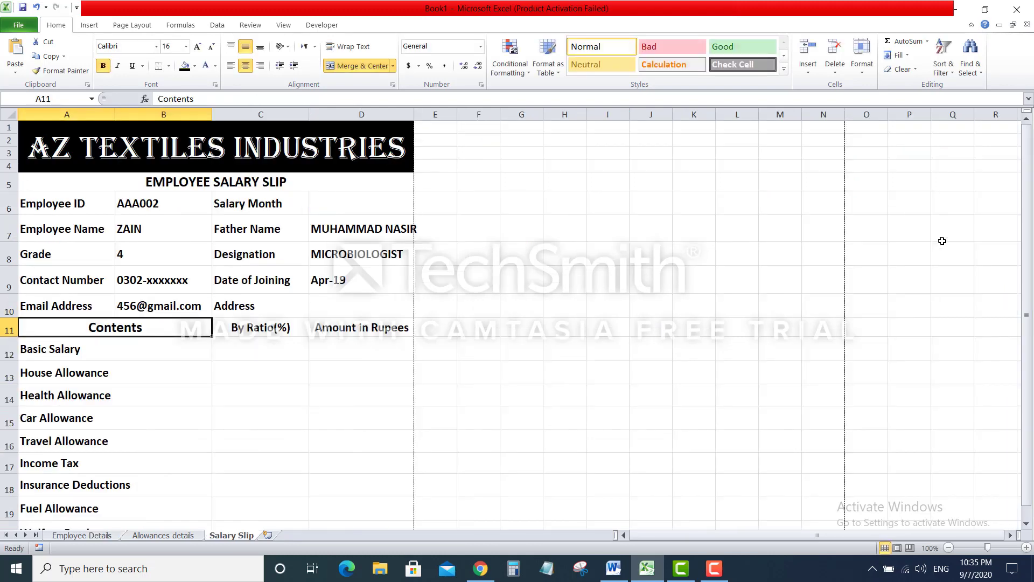
pyautogui.click(354, 306)
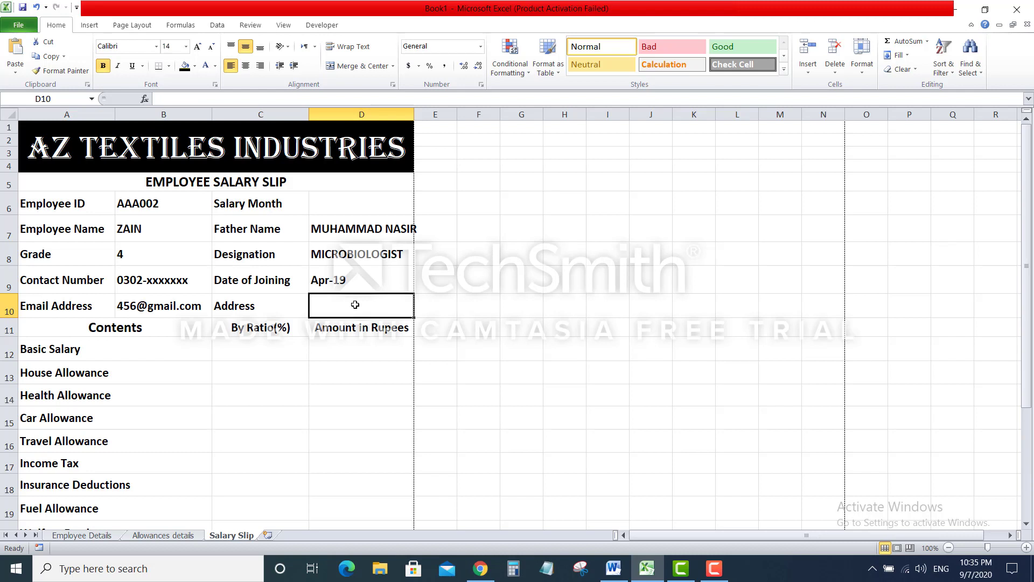
# Enter =VLOOKUP(B6,'Employee Details'!B3:J9,7,FALSE) in D10 to show the home address
pyautogui.write('=vloo')
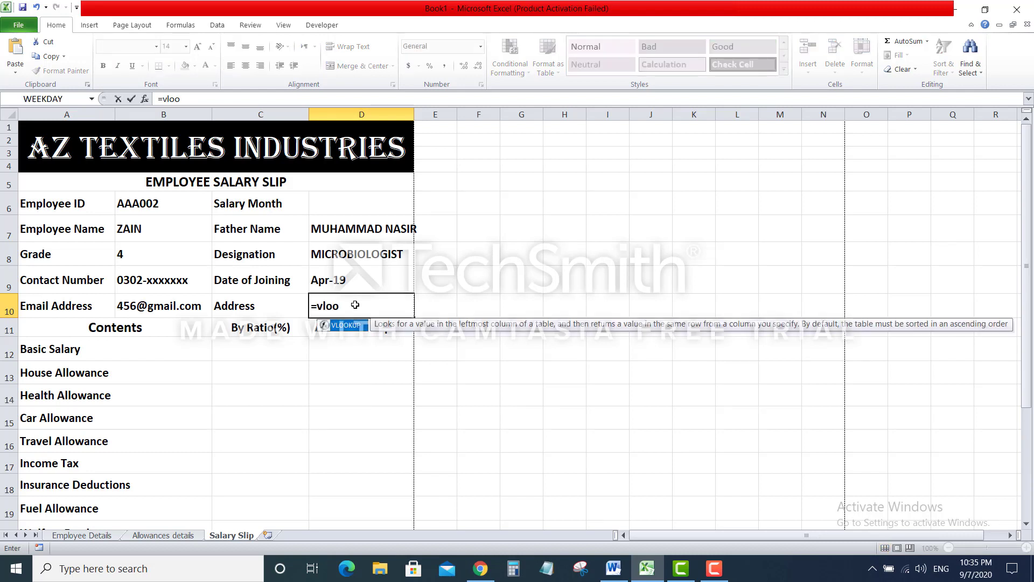
pyautogui.write('kup')
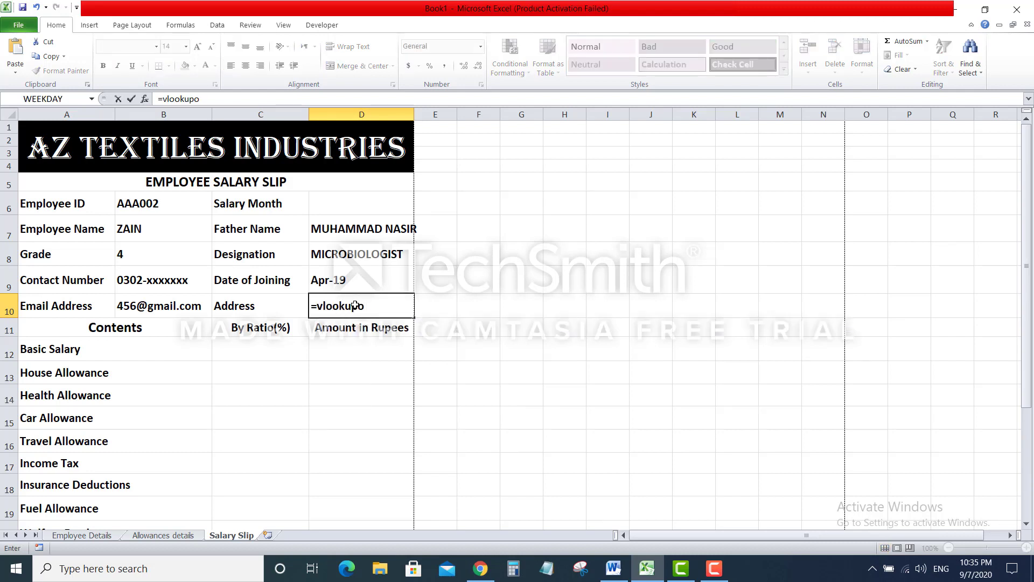
pyautogui.write('(')
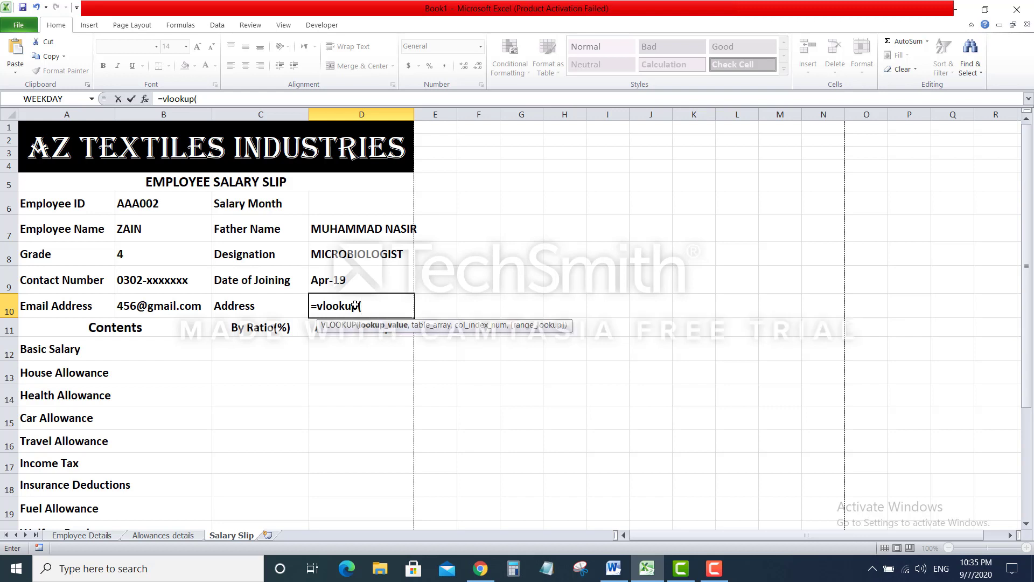
pyautogui.click(163, 203)
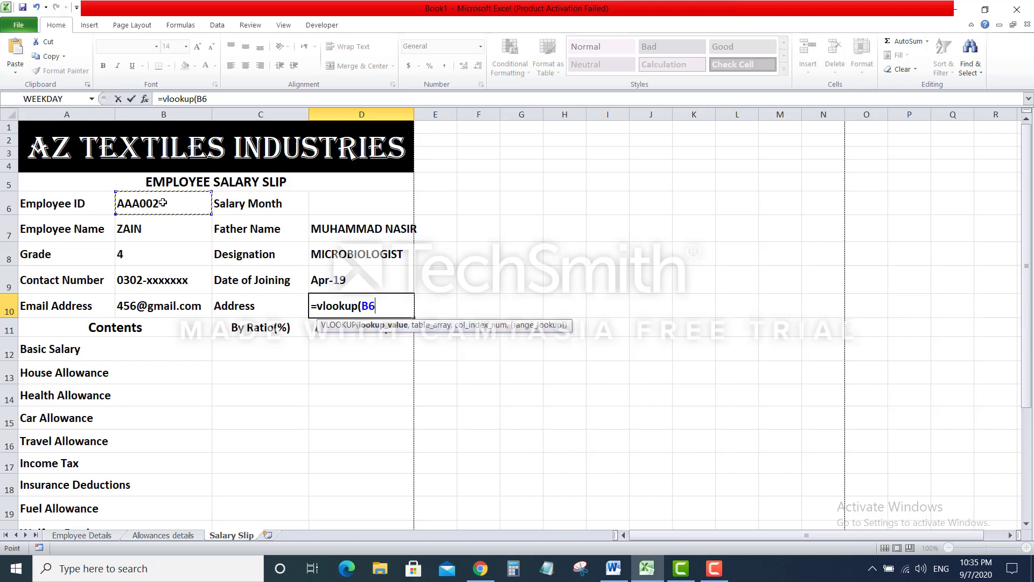
pyautogui.write(',')
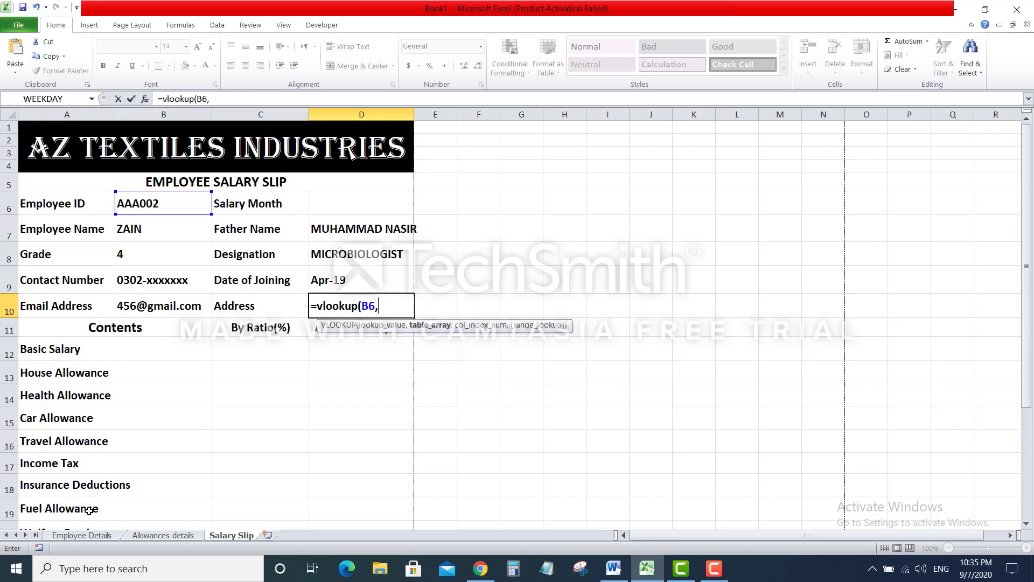
pyautogui.click(95, 539)
pyautogui.moveTo(47, 175); pyautogui.dragTo(947, 245)
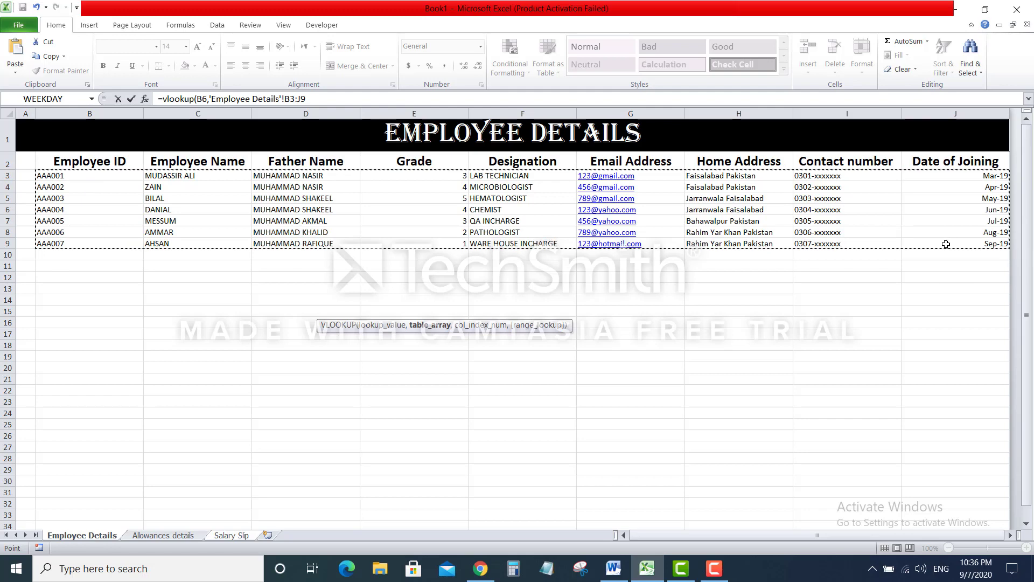
pyautogui.write(',')
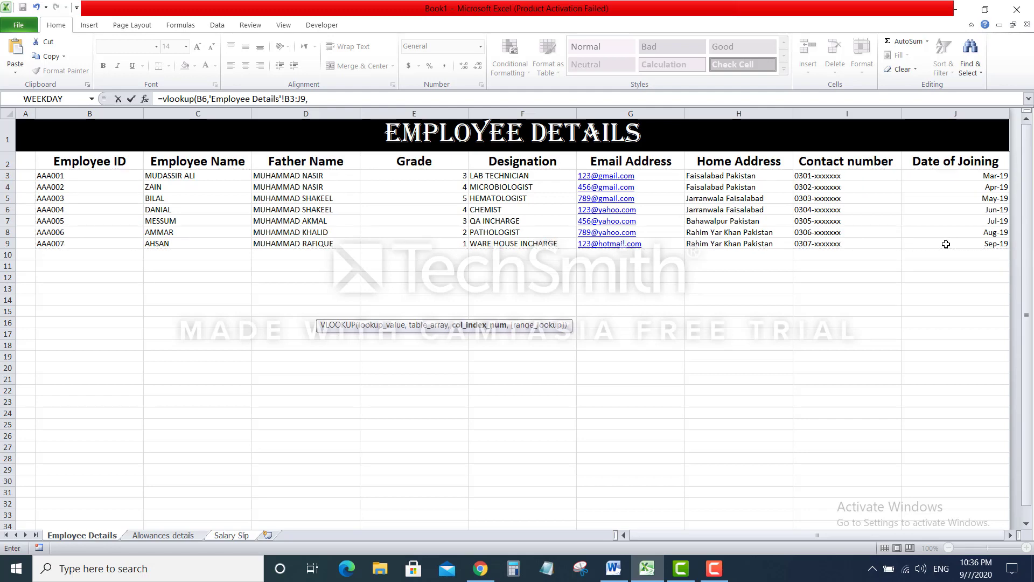
pyautogui.write('7,')
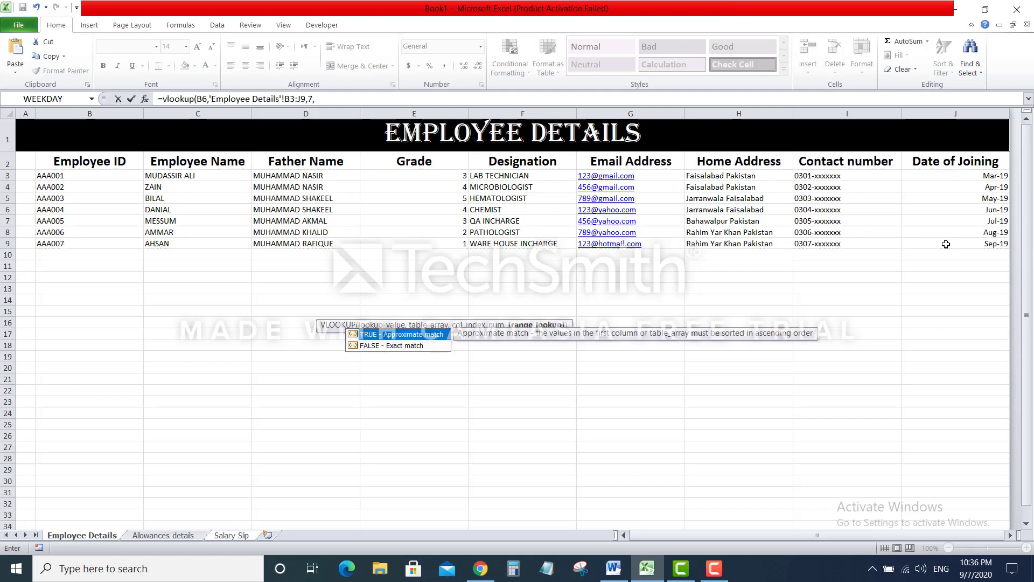
pyautogui.write('false)')
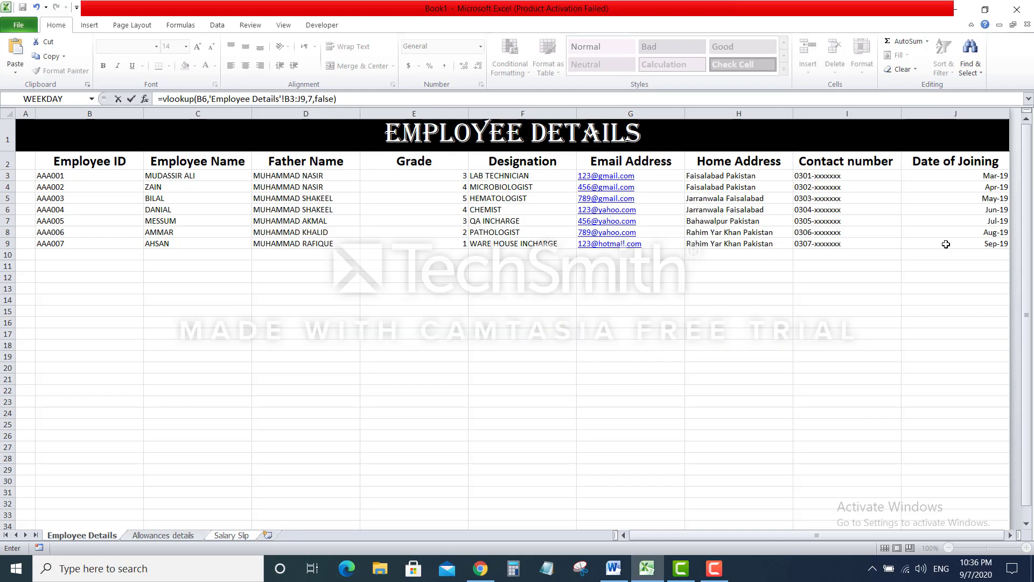
pyautogui.press('Return')
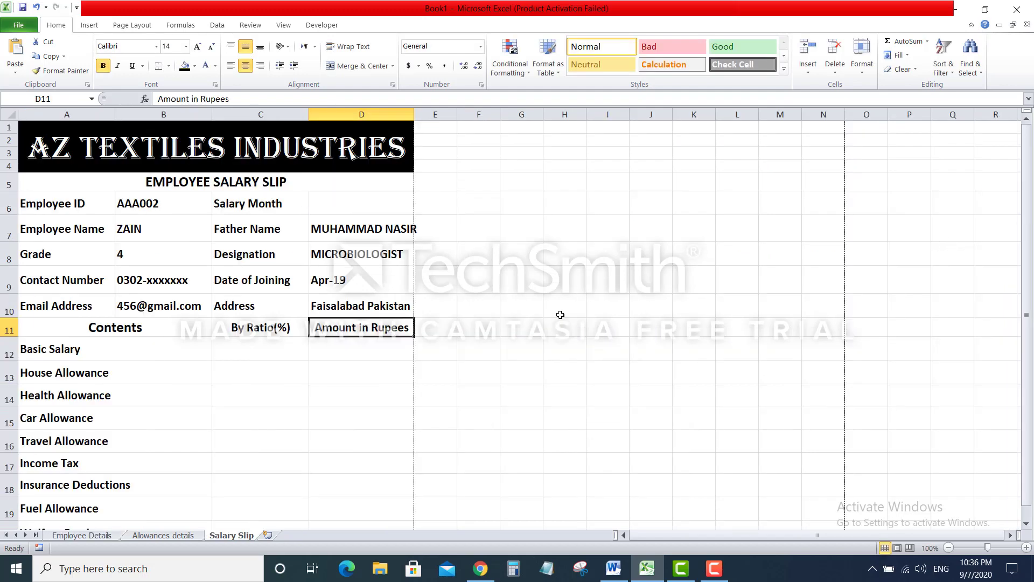
# Change the Employee ID in B6 to AAA006
pyautogui.click(173, 210)
pyautogui.click(204, 98)
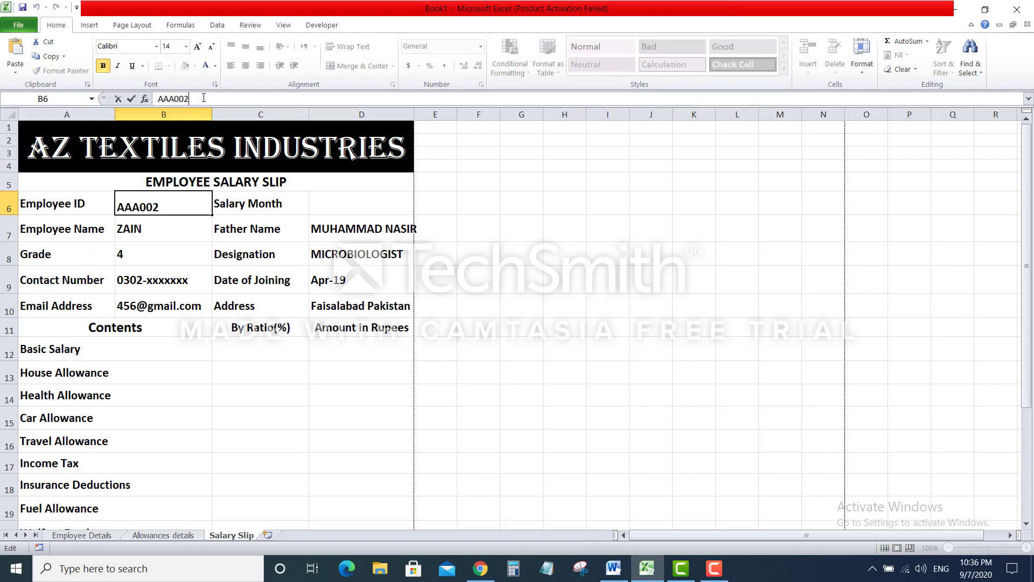
pyautogui.press('BackSpace')
pyautogui.write('6')
pyautogui.press('Return')
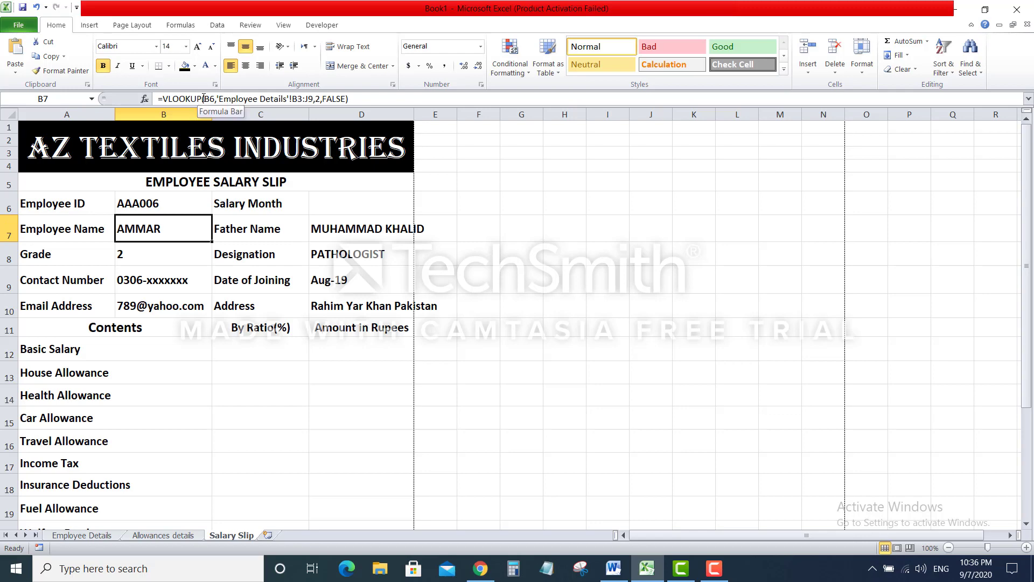
# Change the Employee ID in B6 to AAA007 so the slip shows that employee's details
pyautogui.click(167, 206)
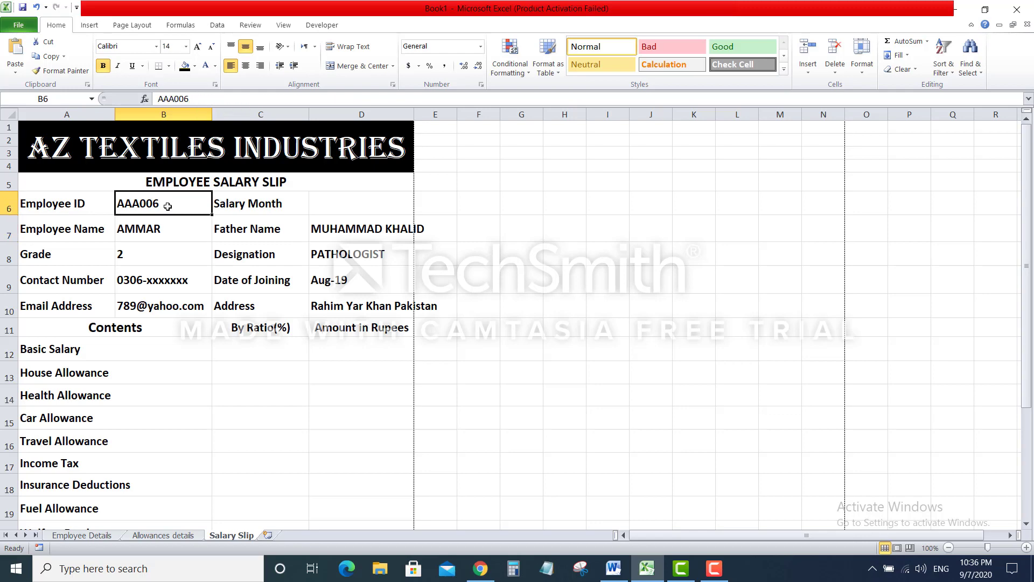
pyautogui.click(211, 94)
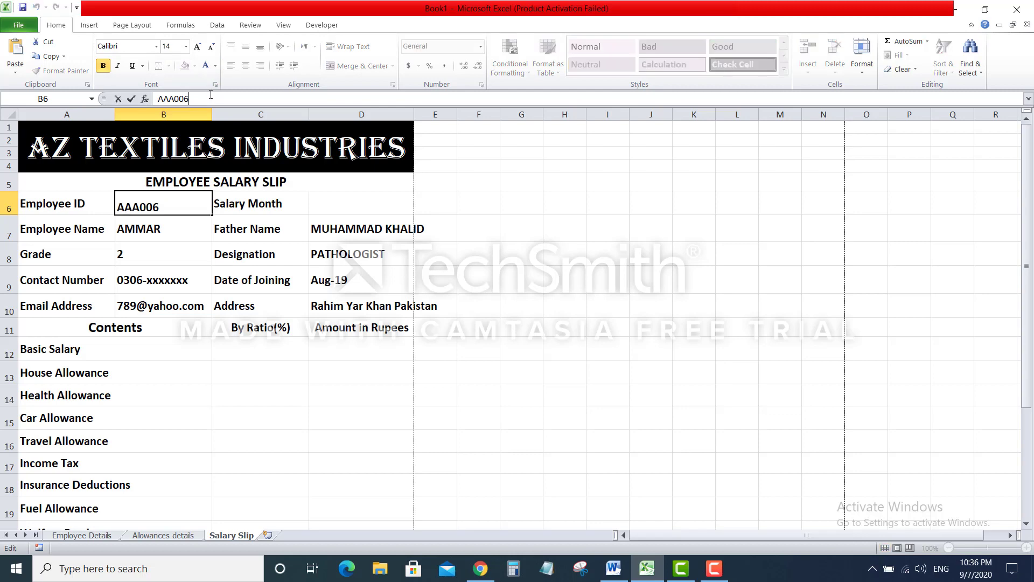
pyautogui.press('BackSpace')
pyautogui.write('7')
pyautogui.press('Return')
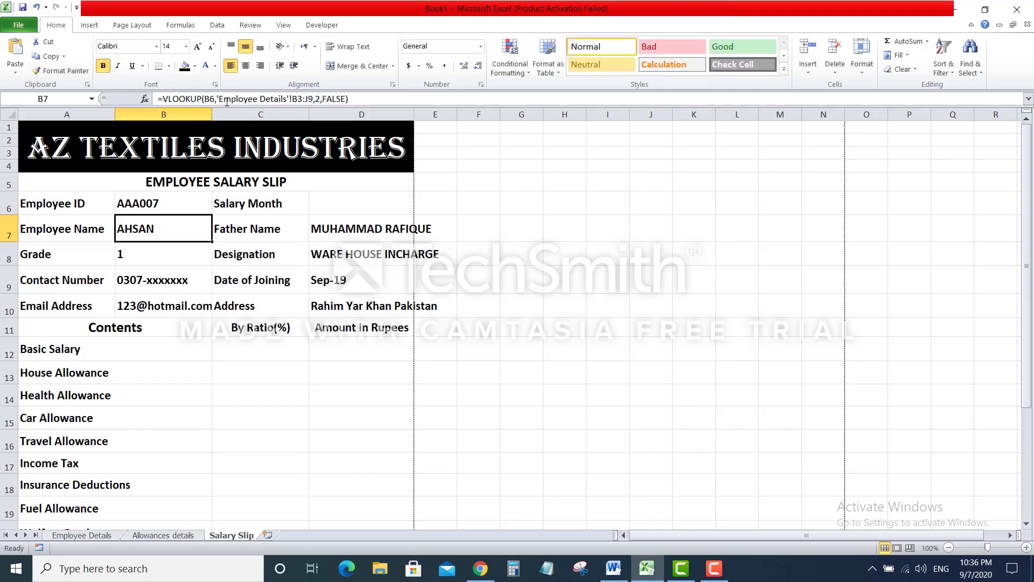
# Widen columns B and D so entries like WARE HOUSE INCHARGE fit
pyautogui.moveTo(211, 112); pyautogui.dragTo(218, 114)
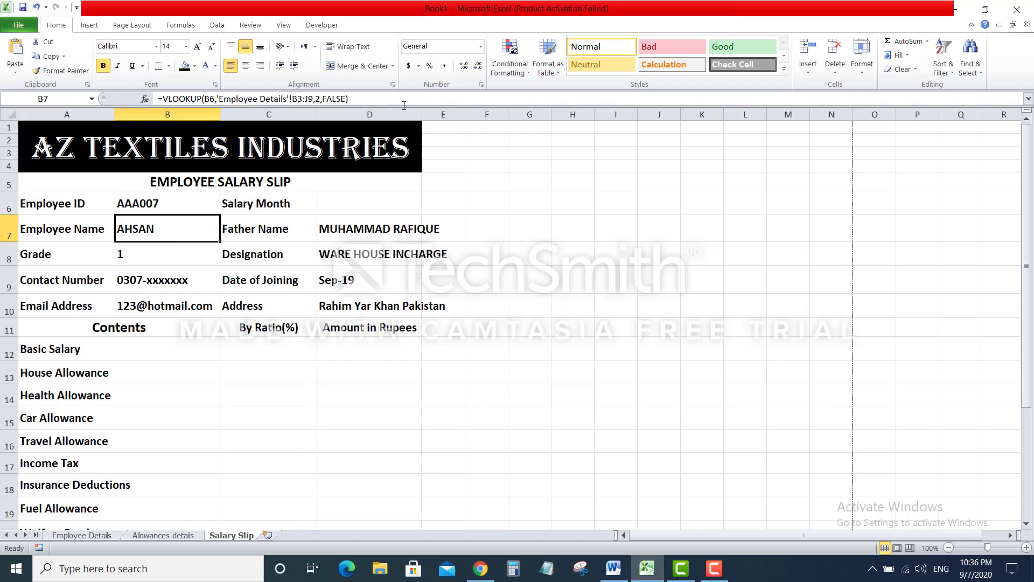
pyautogui.moveTo(422, 114); pyautogui.dragTo(451, 115)
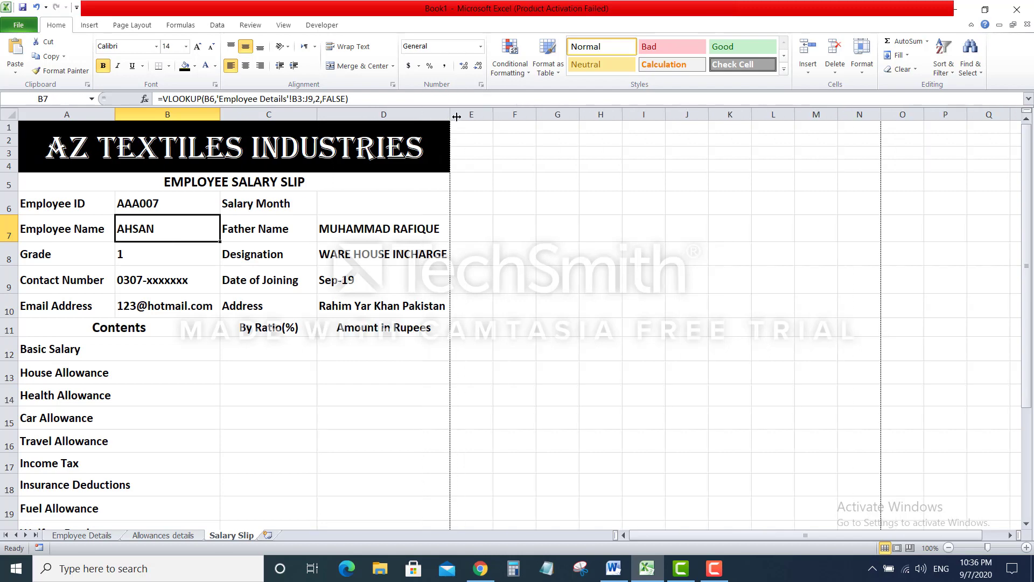
pyautogui.moveTo(447, 112); pyautogui.dragTo(451, 114)
pyautogui.scroll(-3, 344, 345)
pyautogui.scroll(1, 344, 344)
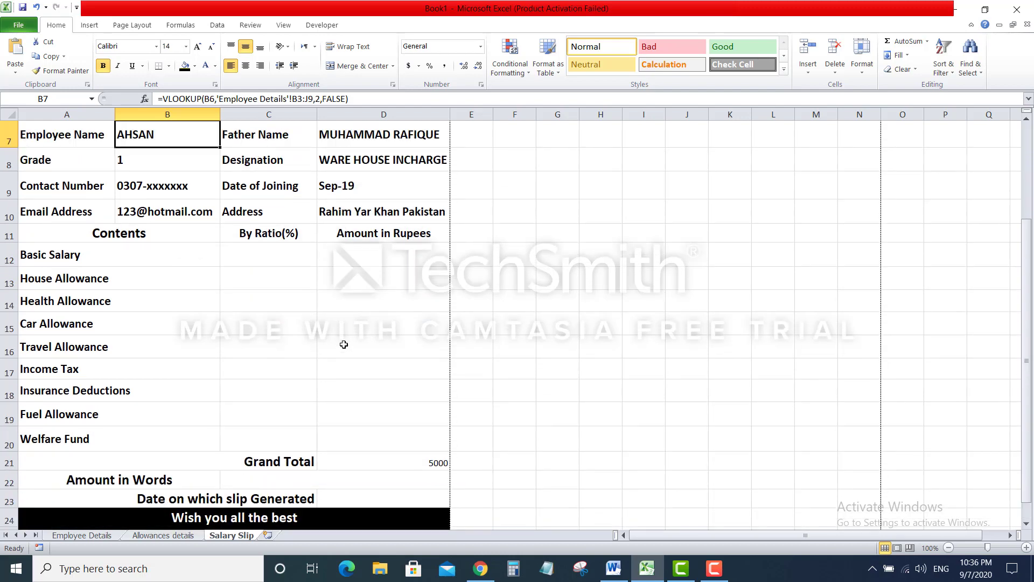
pyautogui.click(283, 255)
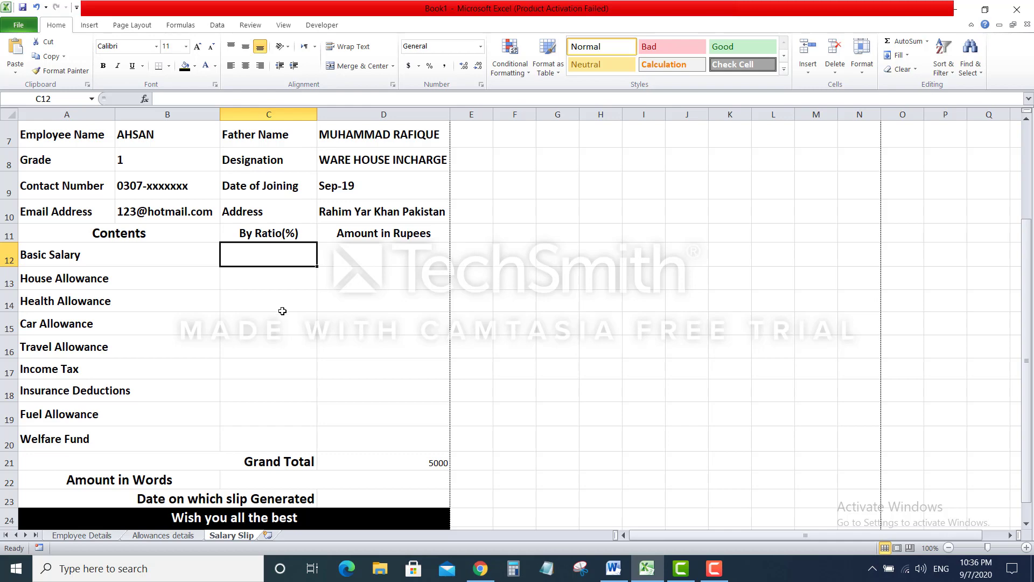
pyautogui.click(180, 536)
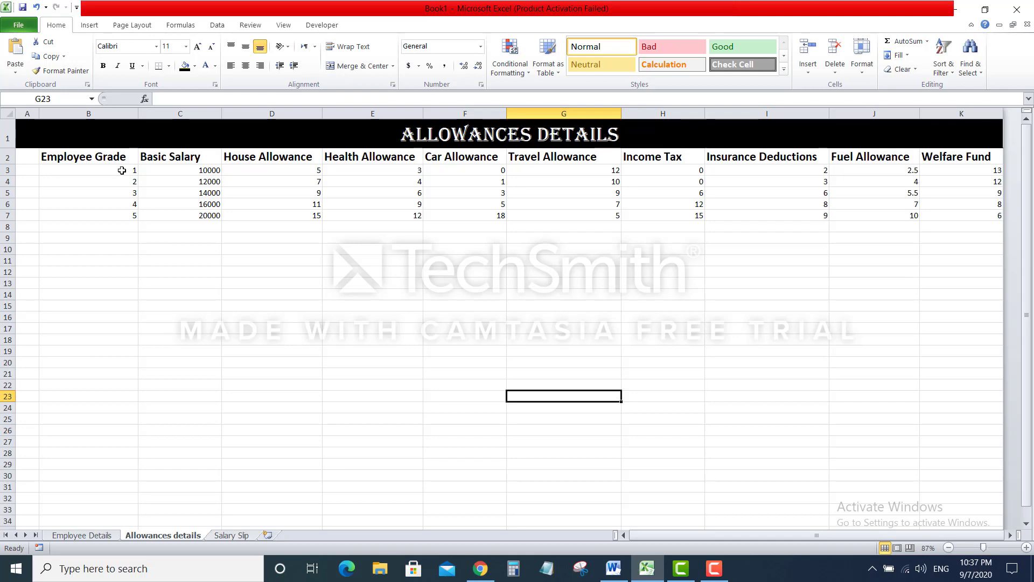
pyautogui.click(245, 536)
pyautogui.click(148, 162)
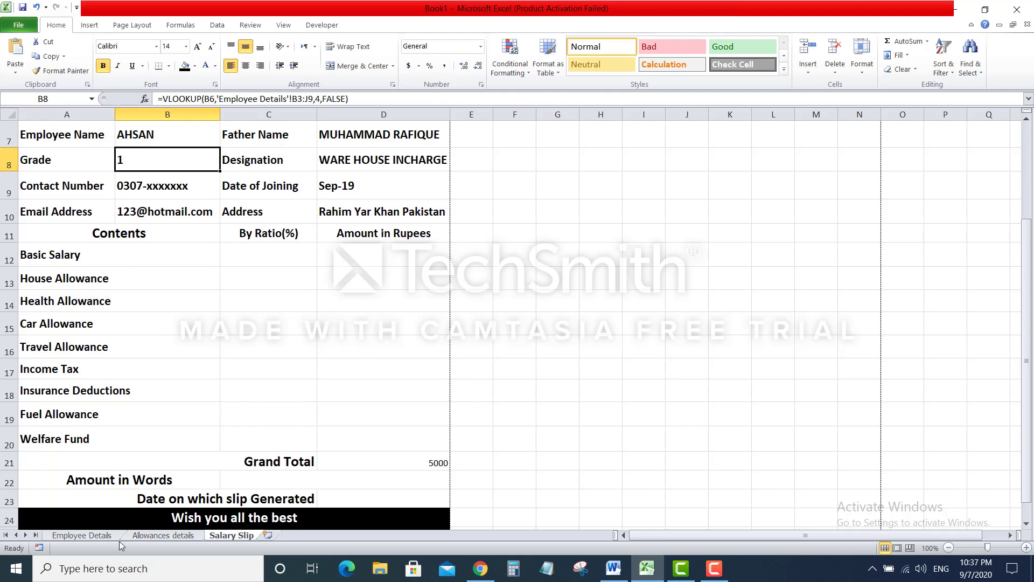
pyautogui.click(146, 536)
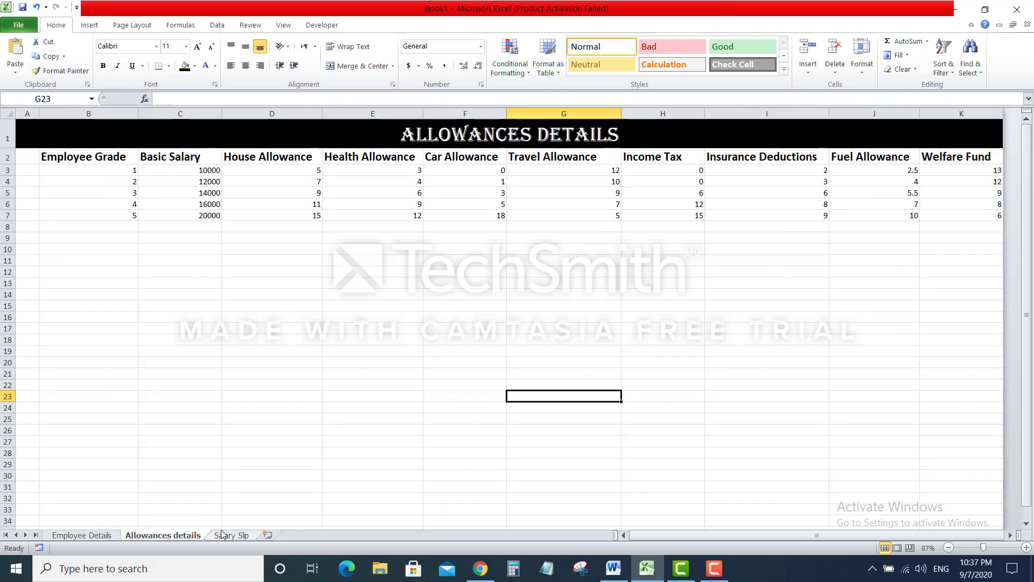
pyautogui.click(224, 536)
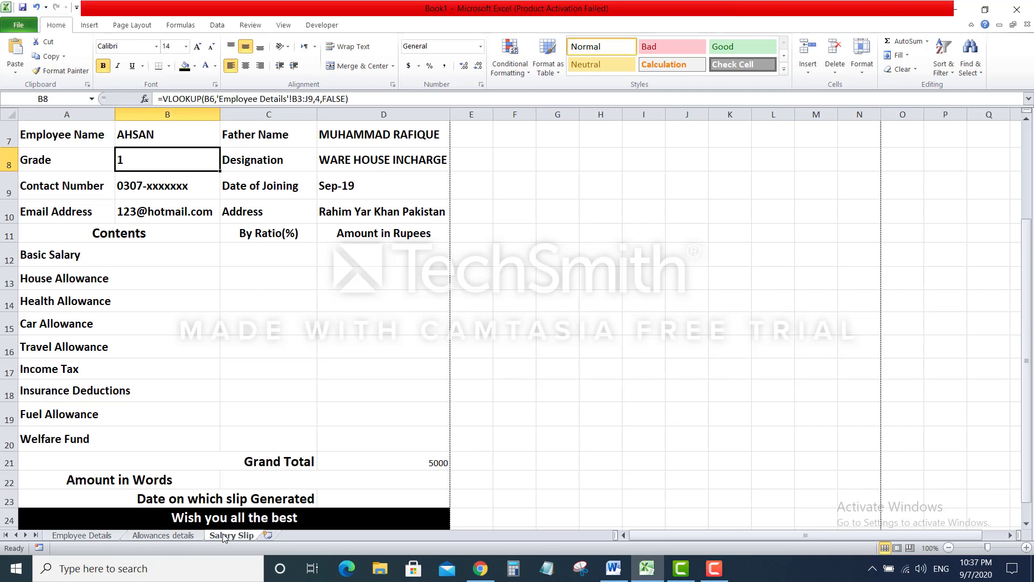
pyautogui.click(185, 536)
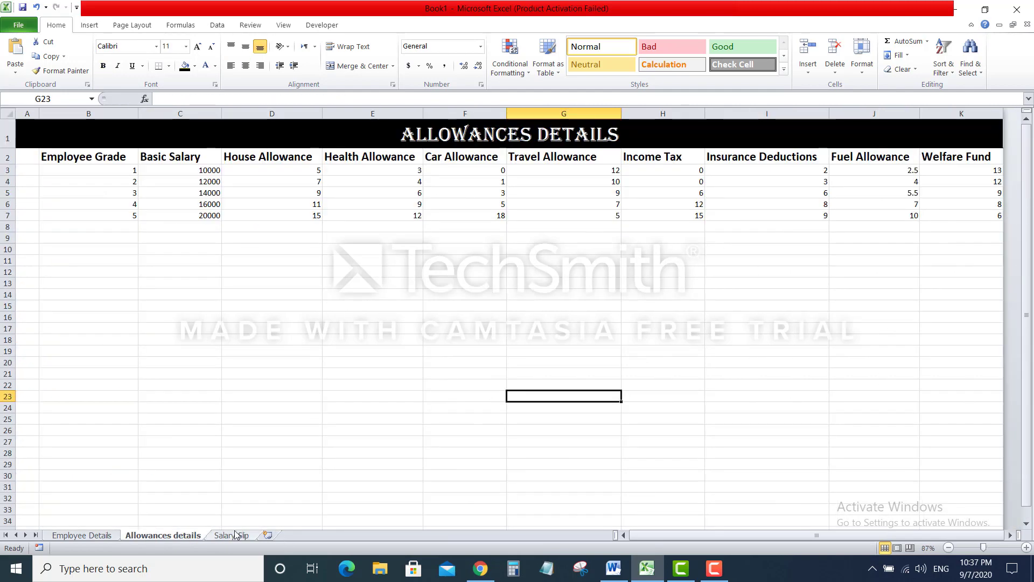
pyautogui.click(233, 536)
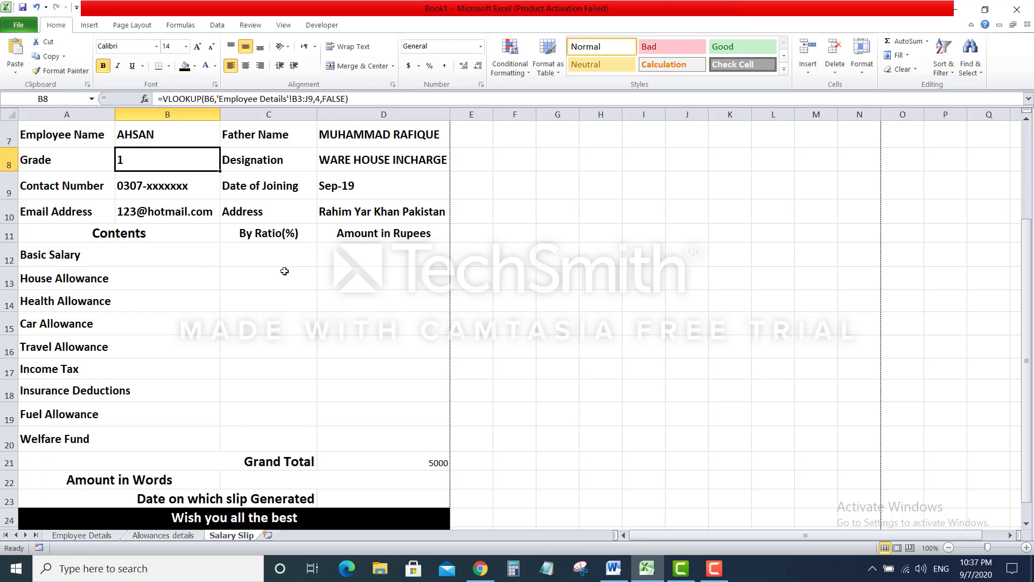
pyautogui.scroll(1, 285, 271)
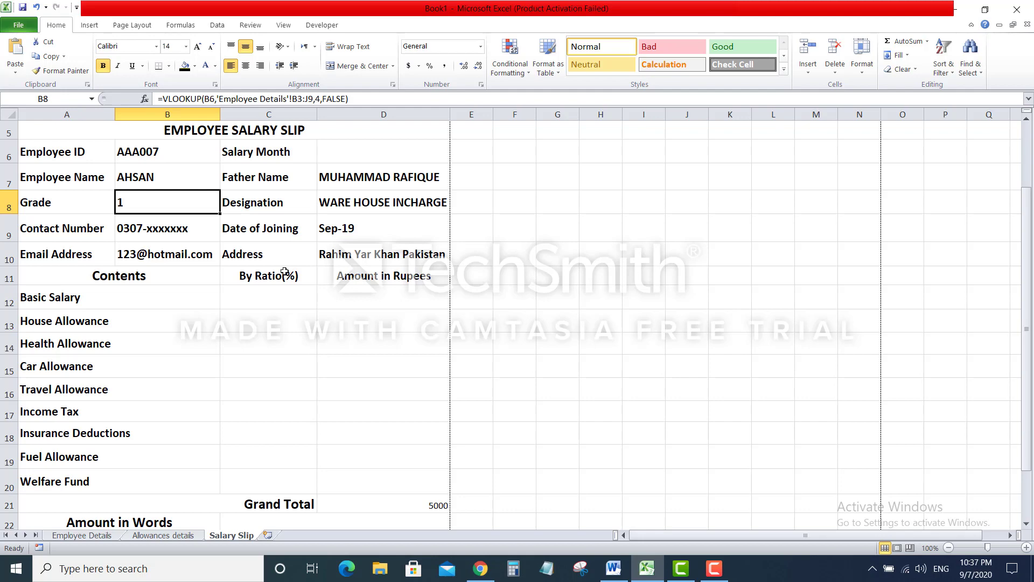
# Enter =VLOOKUP(B8,'Allowances details'!B3:K7,2,FALSE) in D12 for the grade's basic salary
pyautogui.click(346, 291)
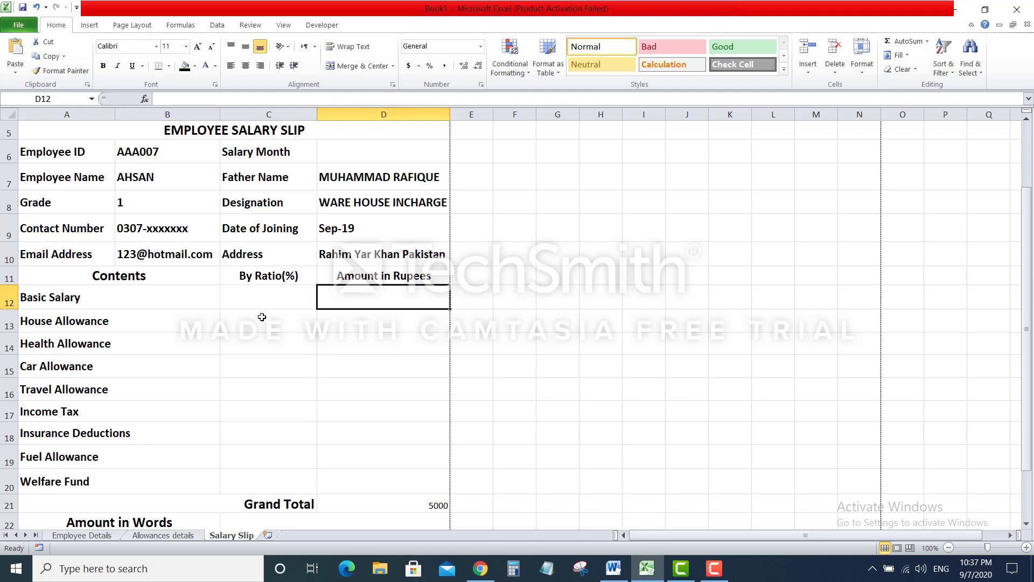
pyautogui.moveTo(263, 317); pyautogui.dragTo(270, 476)
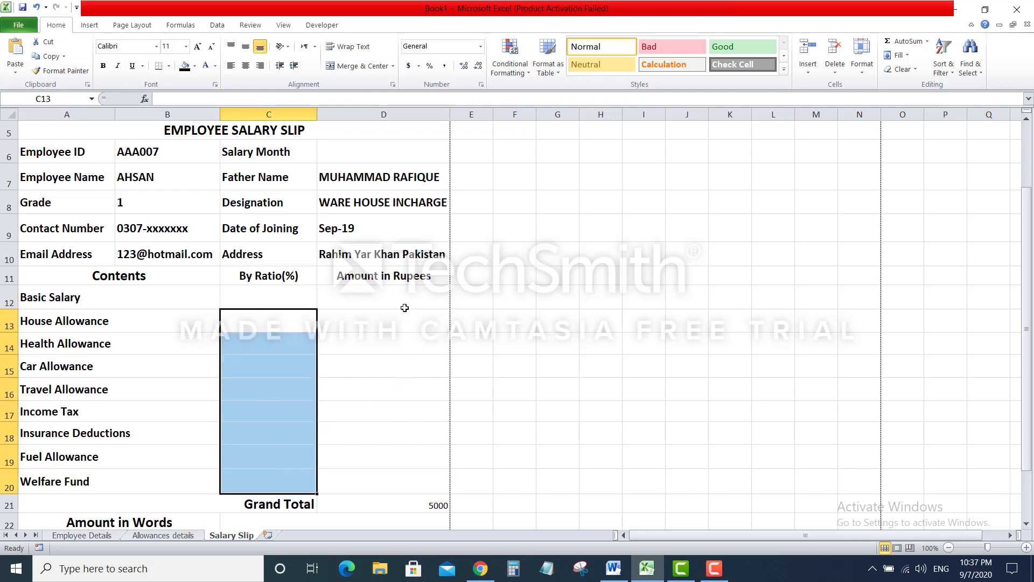
pyautogui.click(396, 304)
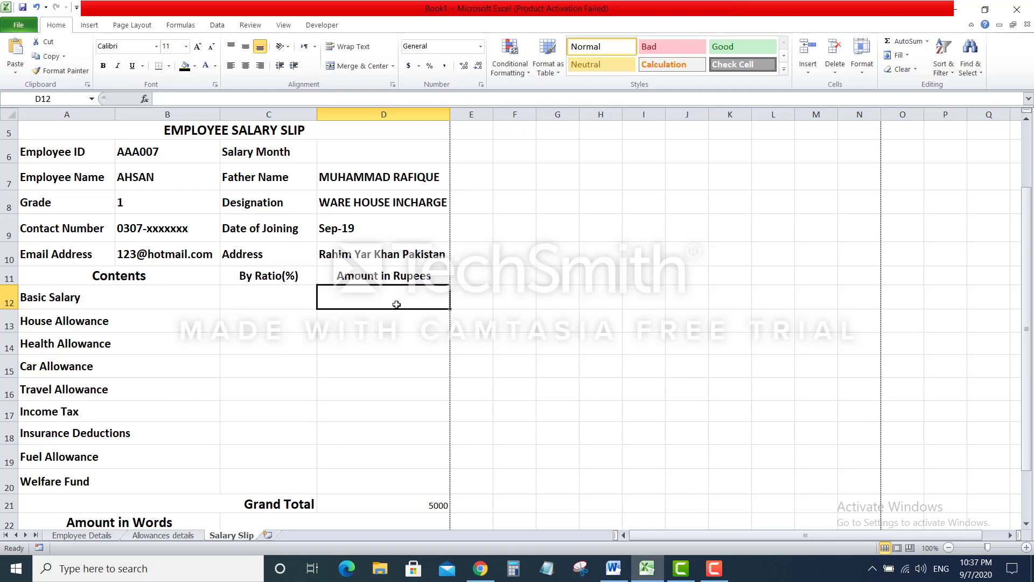
pyautogui.write('=vl')
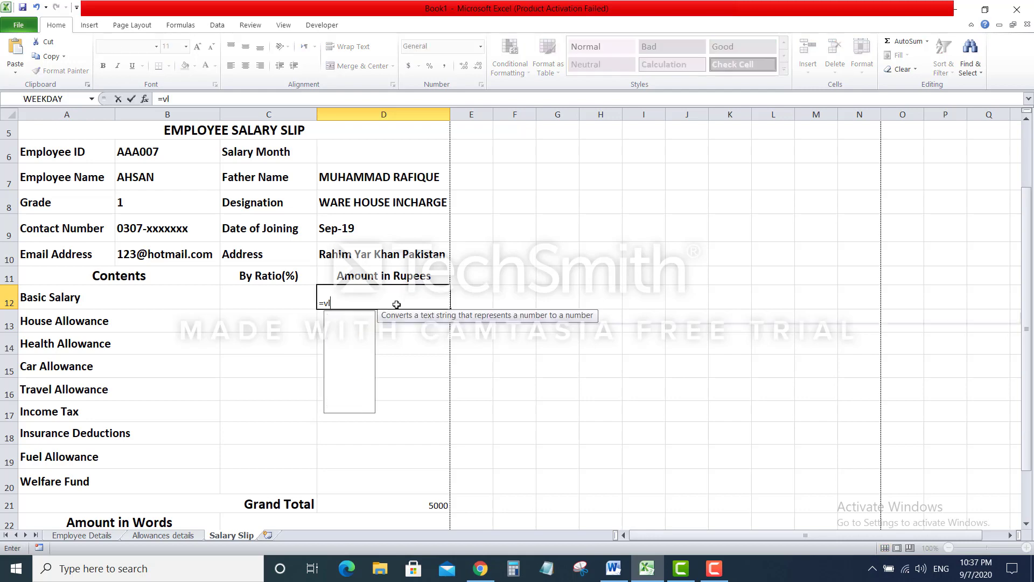
pyautogui.write('ookup(')
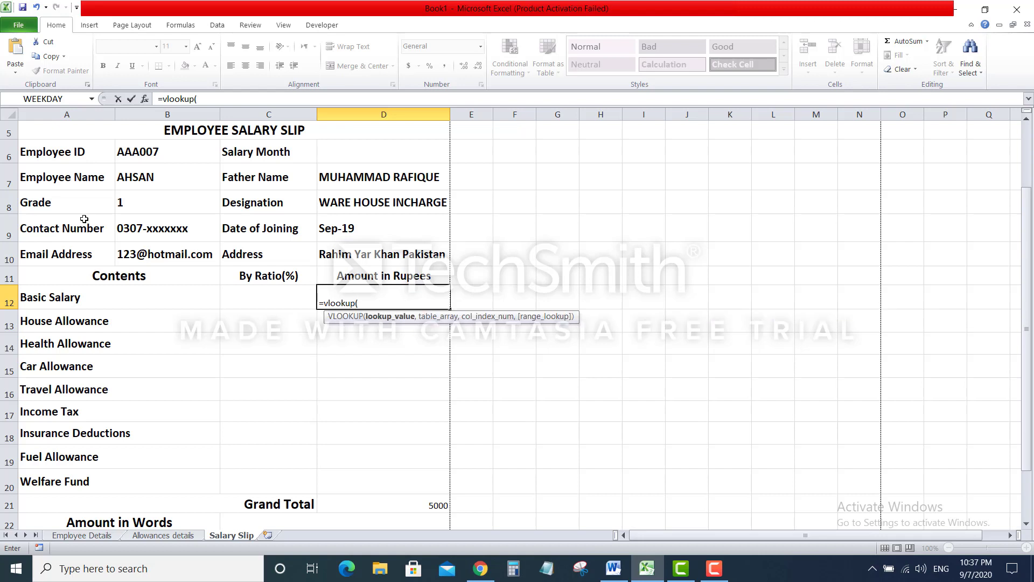
pyautogui.click(164, 195)
pyautogui.write(',')
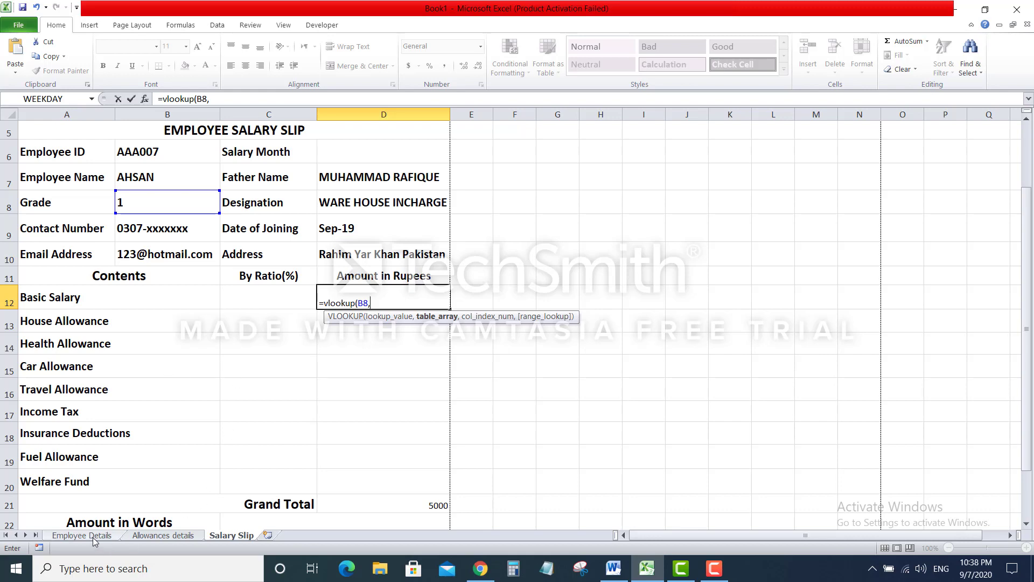
pyautogui.click(162, 535)
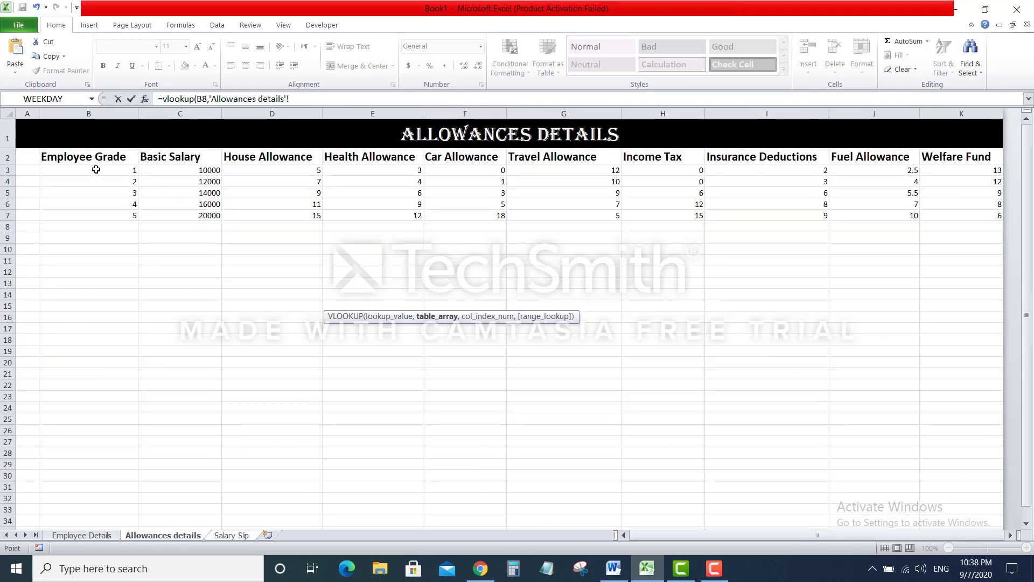
pyautogui.moveTo(92, 166); pyautogui.dragTo(943, 212)
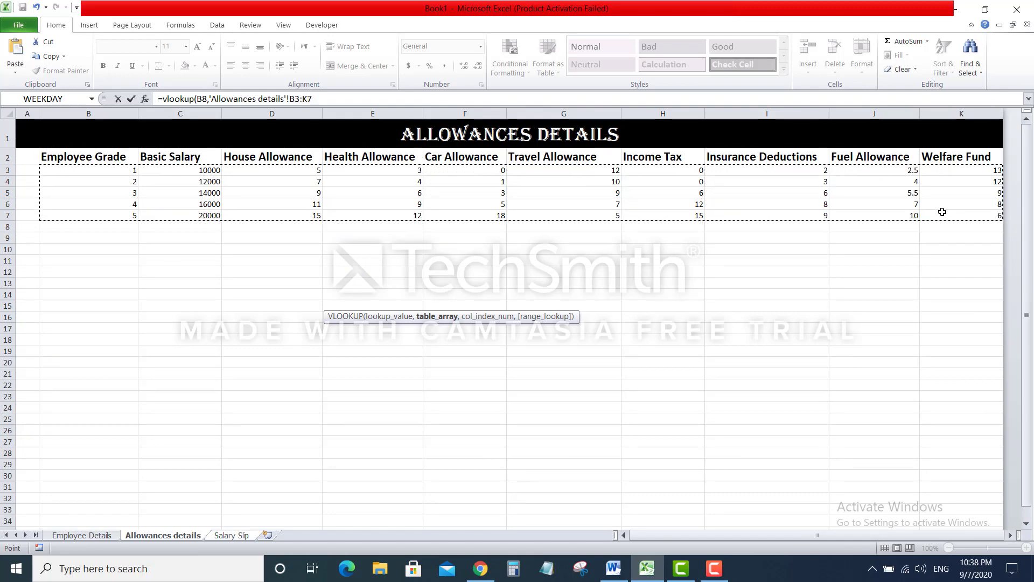
pyautogui.write(',')
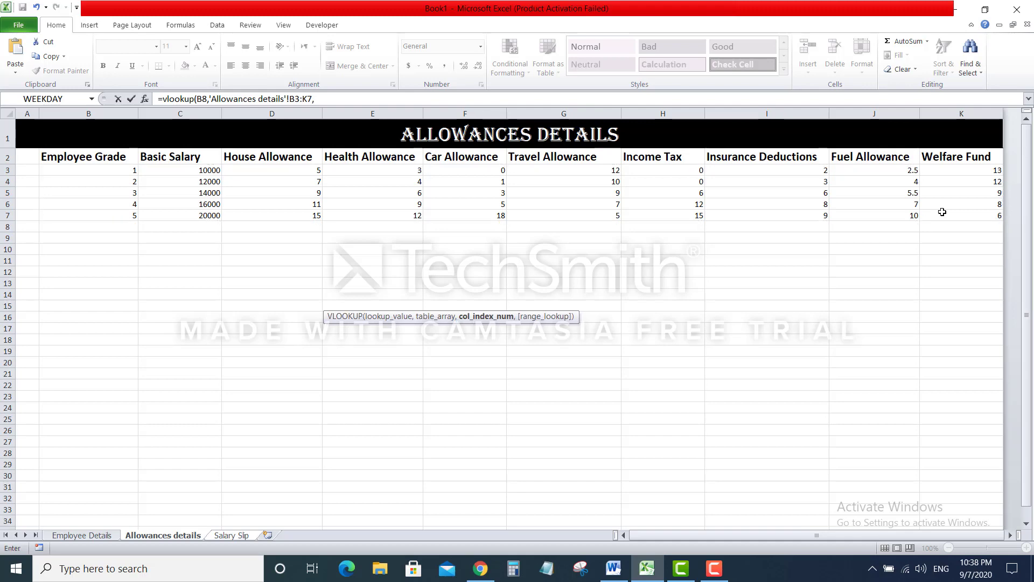
pyautogui.write('2,f')
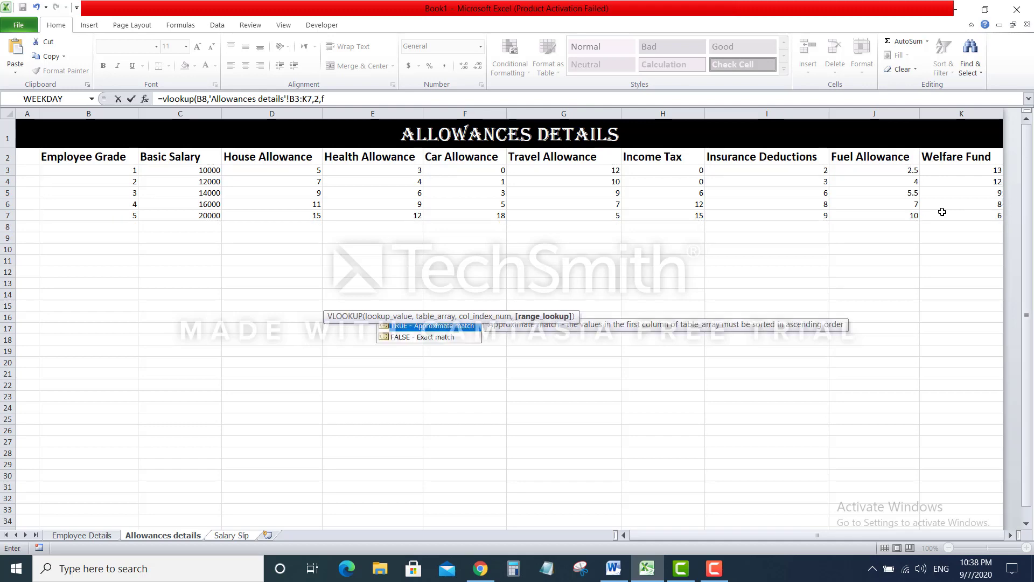
pyautogui.write('alse)')
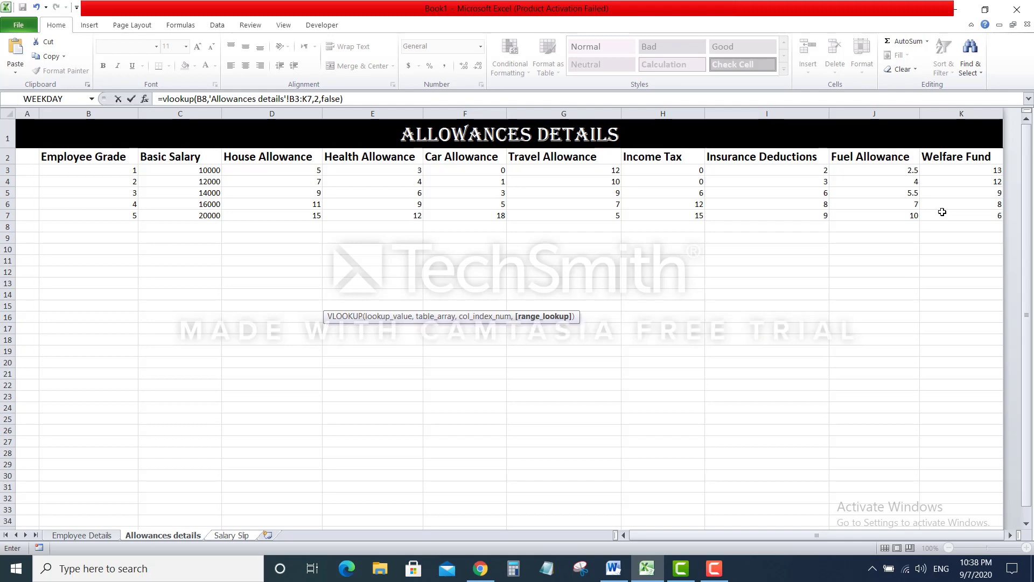
pyautogui.press('Return')
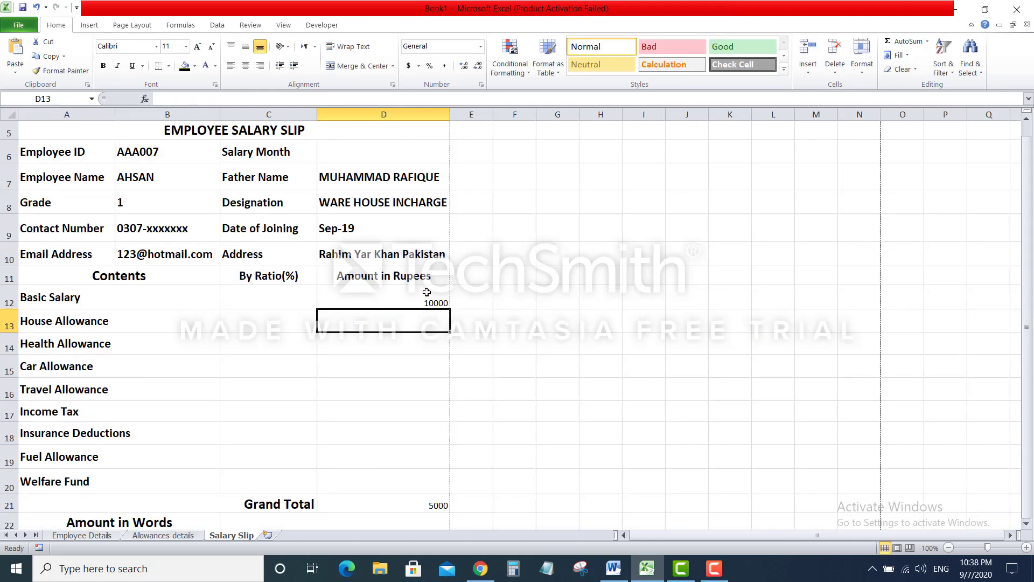
# Enter a VLOOKUP of grade B8, column 3, exact match in C13, which returns #N/A
pyautogui.scroll(-1, 426, 292)
pyautogui.scroll(-1, 426, 292)
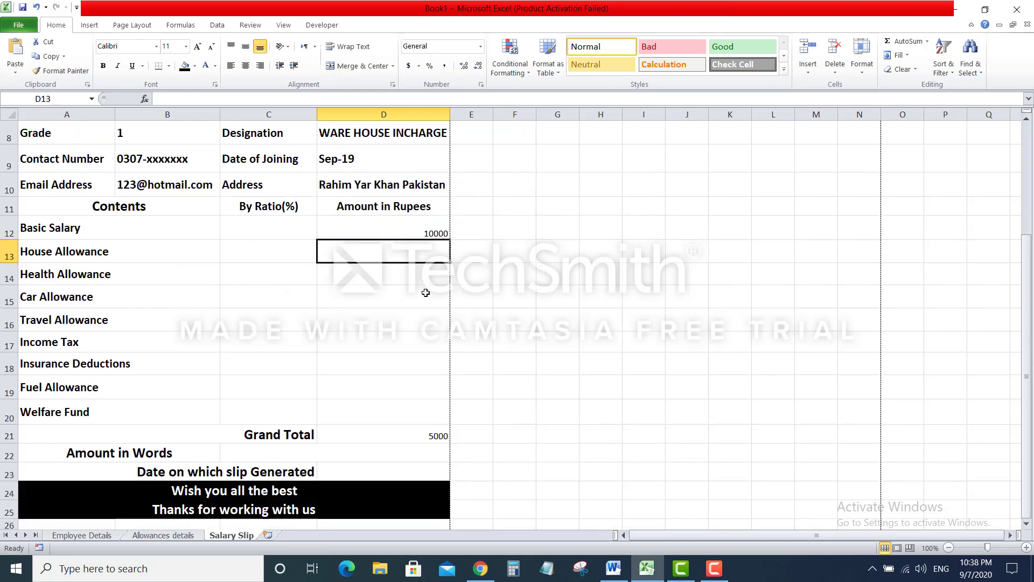
pyautogui.click(267, 253)
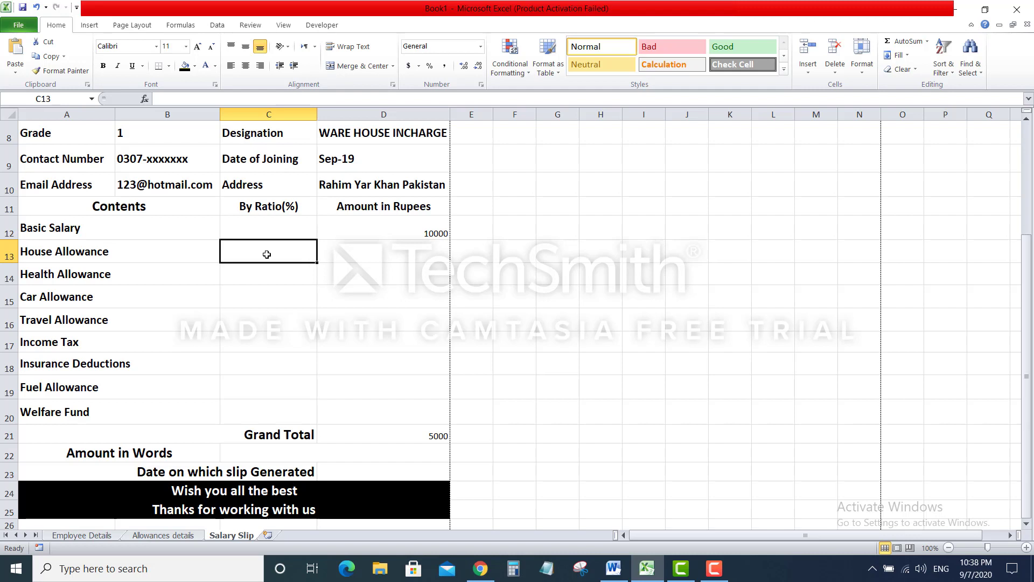
pyautogui.write('=vloo')
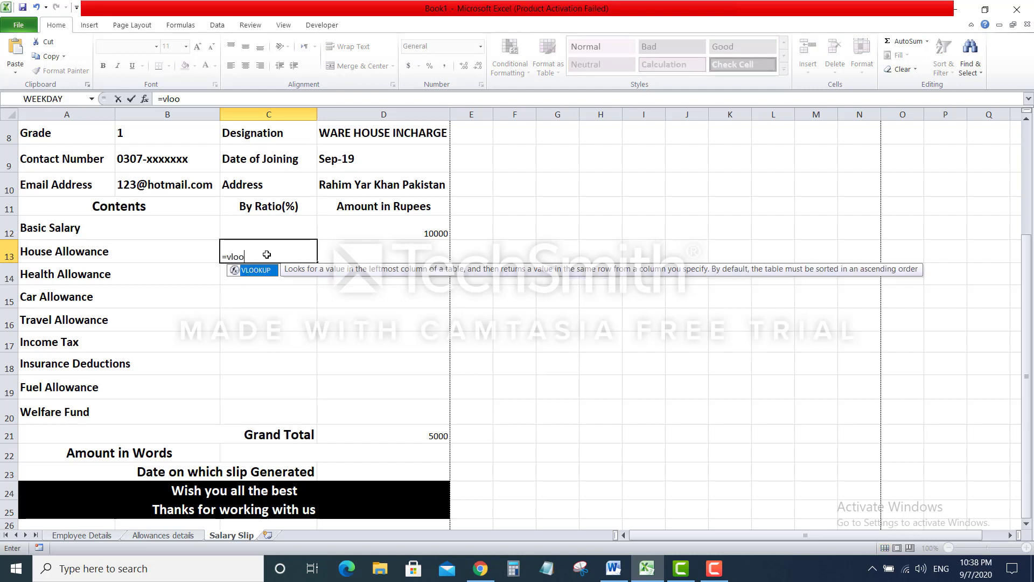
pyautogui.write('kup(')
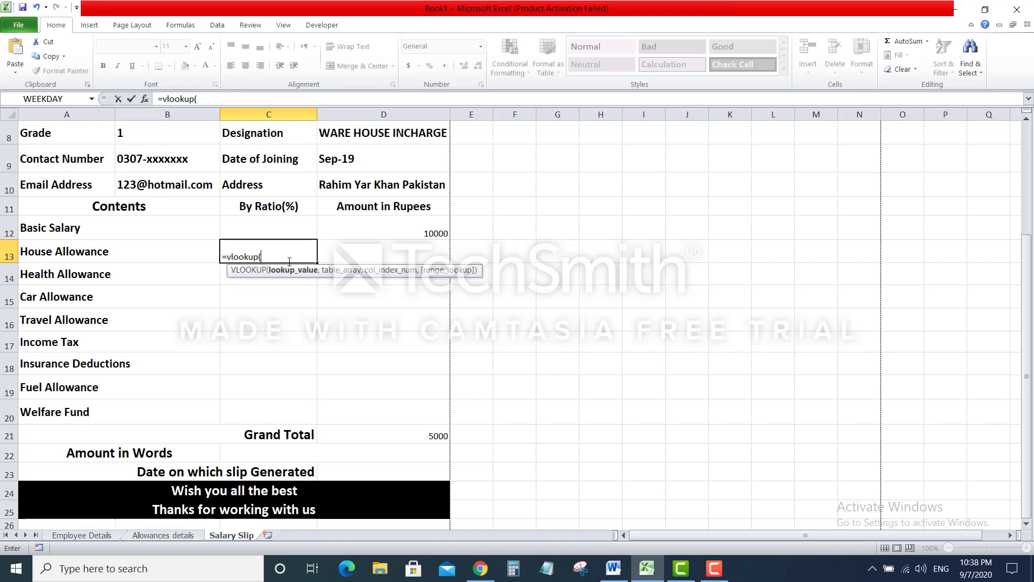
pyautogui.click(173, 136)
pyautogui.write(',')
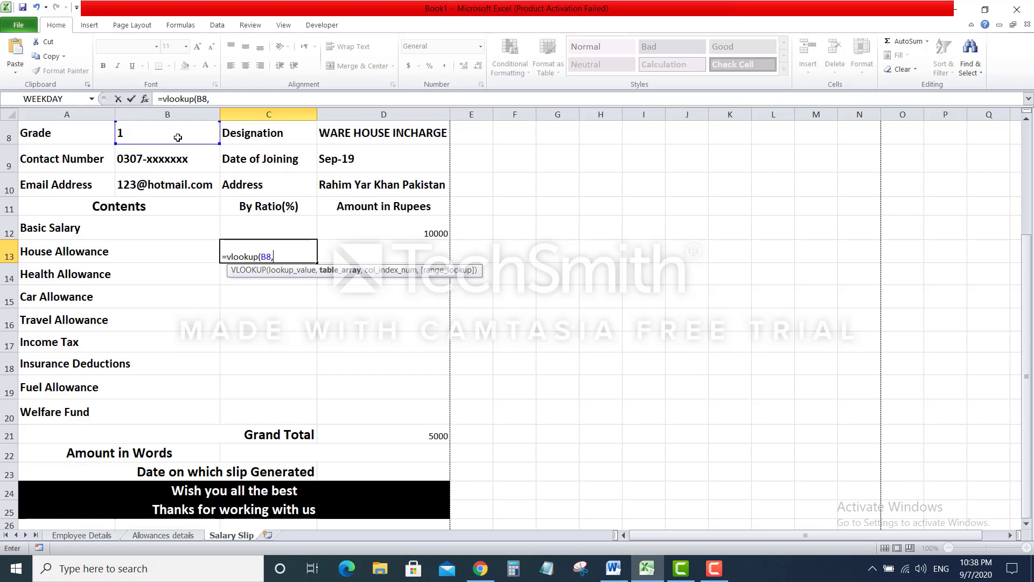
pyautogui.click(163, 536)
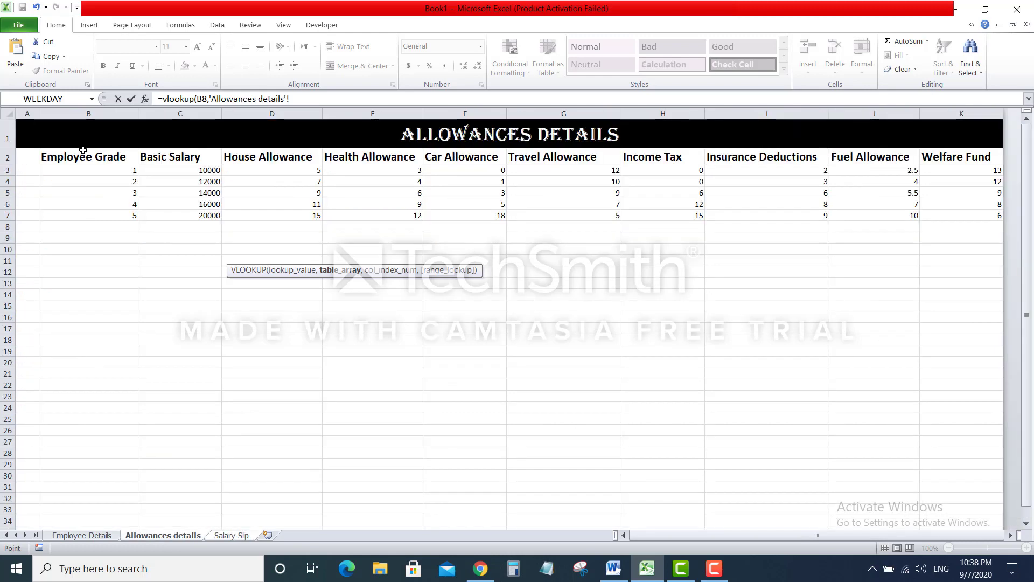
pyautogui.moveTo(85, 171); pyautogui.dragTo(940, 214)
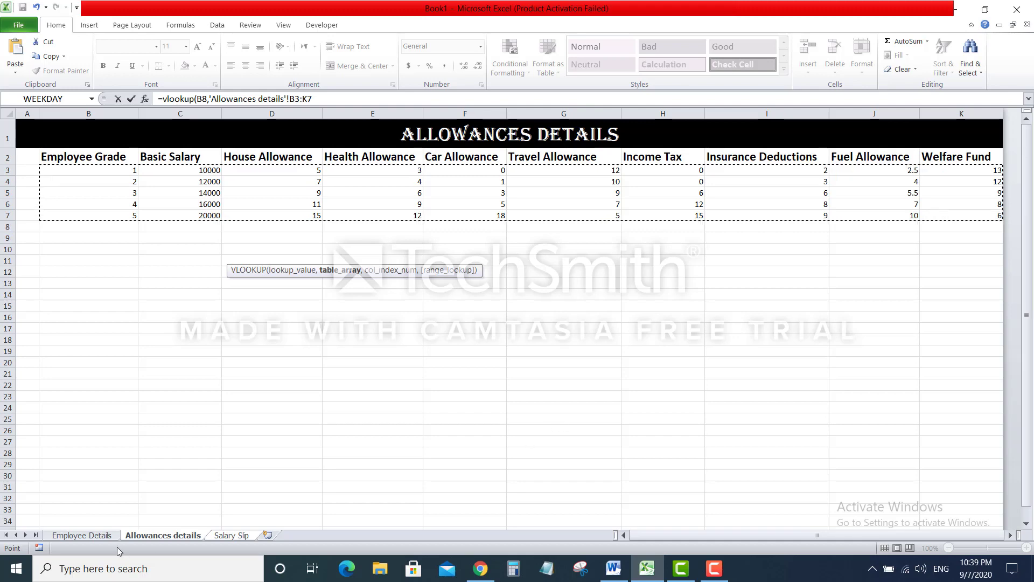
pyautogui.click(235, 536)
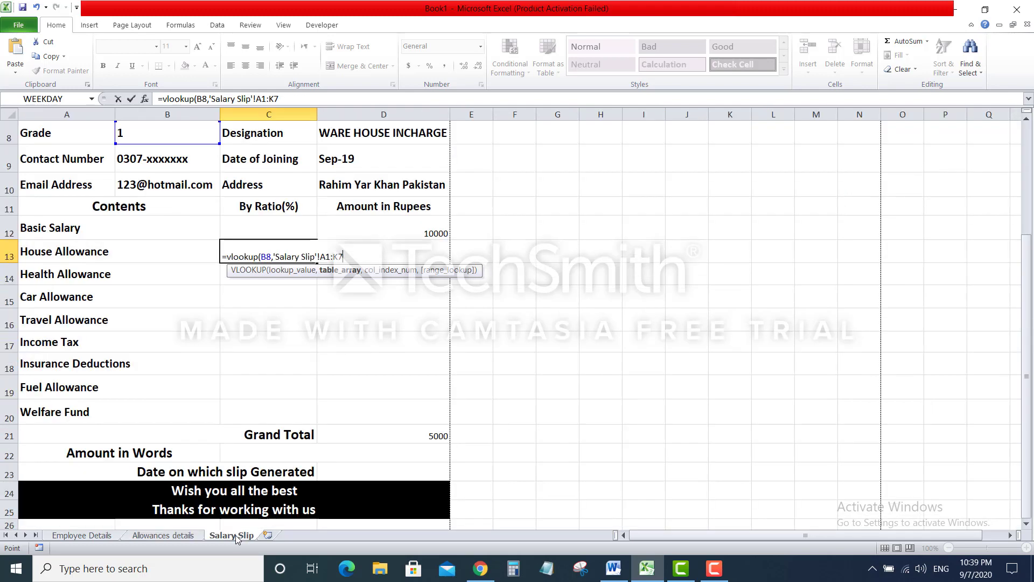
pyautogui.write(',3')
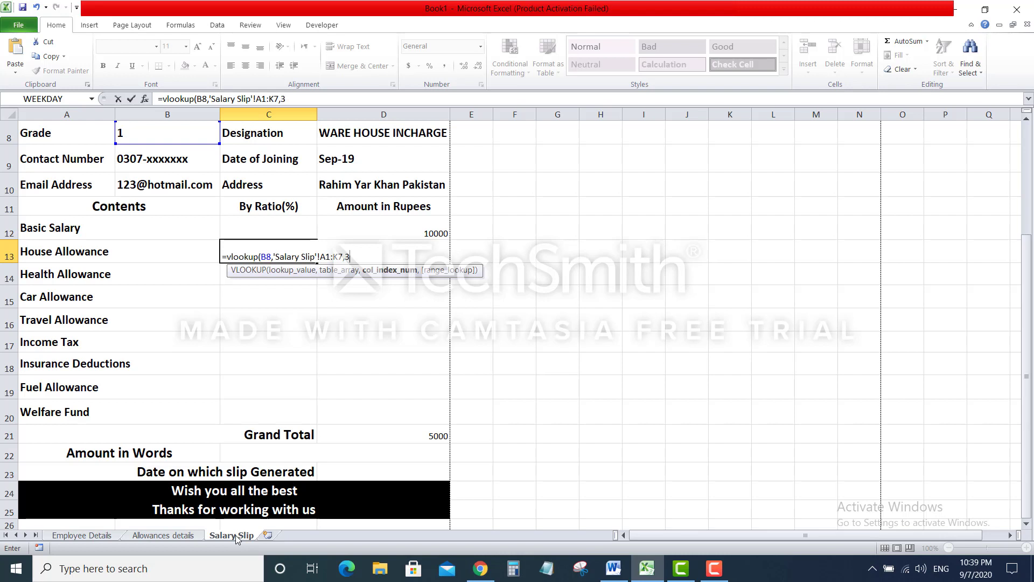
pyautogui.write(',false)')
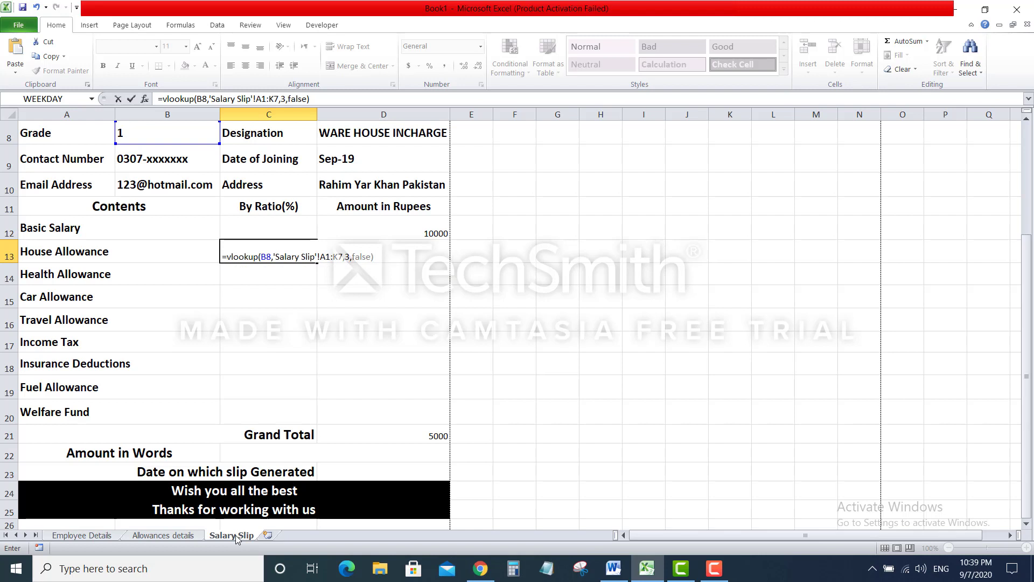
pyautogui.press('Return')
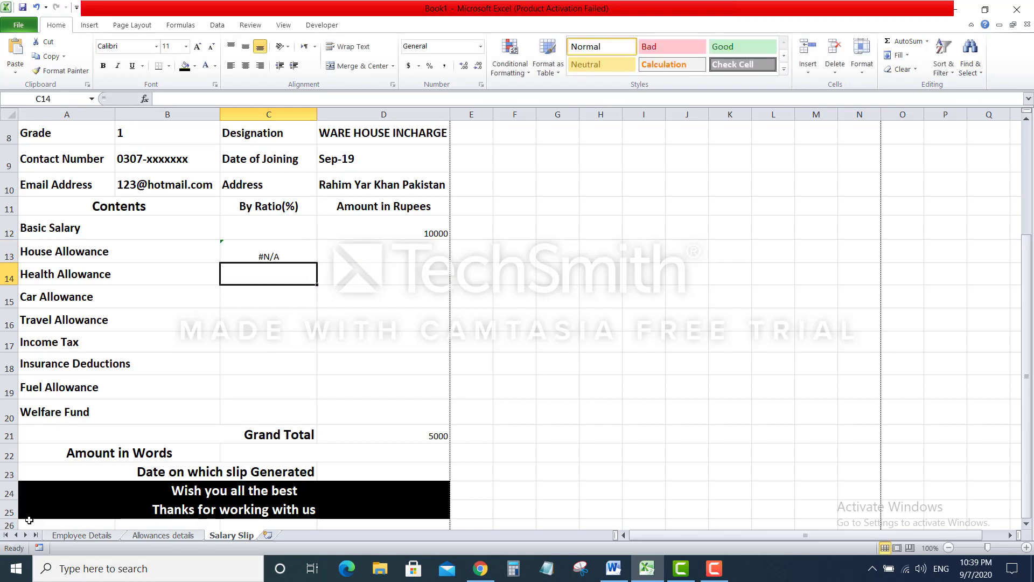
# Correct C13's lookup range to 'Allowances details'!B3:K7 so the House Allowance ratio shows 5
pyautogui.click(254, 248)
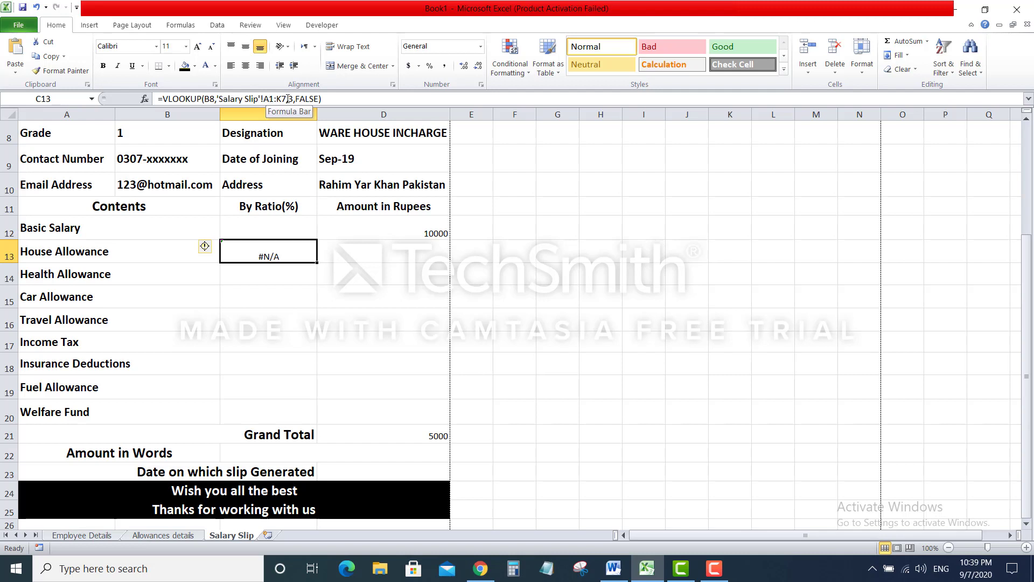
pyautogui.click(334, 101)
pyautogui.press('BackSpace')
pyautogui.press('BackSpace')
pyautogui.press('BackSpace')
pyautogui.press('BackSpace')
pyautogui.press('BackSpace')
pyautogui.press('BackSpace')
pyautogui.press('BackSpace')
pyautogui.press('BackSpace')
pyautogui.press('BackSpace')
pyautogui.press('BackSpace')
pyautogui.press('BackSpace')
pyautogui.press('BackSpace')
pyautogui.press('BackSpace')
pyautogui.press('BackSpace')
pyautogui.press('BackSpace')
pyautogui.press('BackSpace')
pyautogui.press('BackSpace')
pyautogui.press('BackSpace')
pyautogui.press('BackSpace')
pyautogui.press('BackSpace')
pyautogui.press('BackSpace')
pyautogui.press('BackSpace')
pyautogui.press('BackSpace')
pyautogui.press('BackSpace')
pyautogui.press('BackSpace')
pyautogui.press('BackSpace')
pyautogui.press('BackSpace')
pyautogui.press('BackSpace')
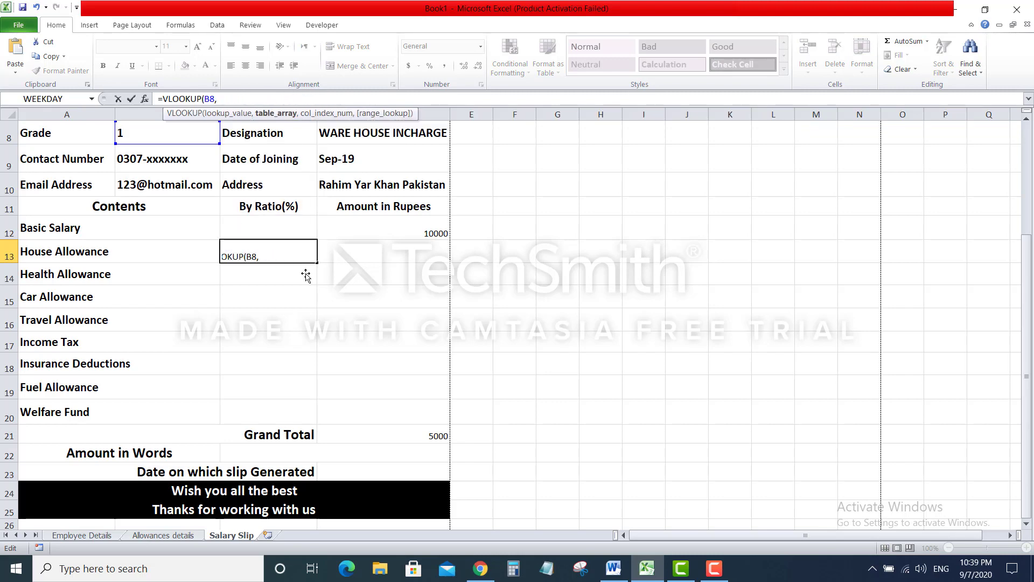
pyautogui.click(171, 535)
pyautogui.moveTo(100, 170); pyautogui.dragTo(946, 212)
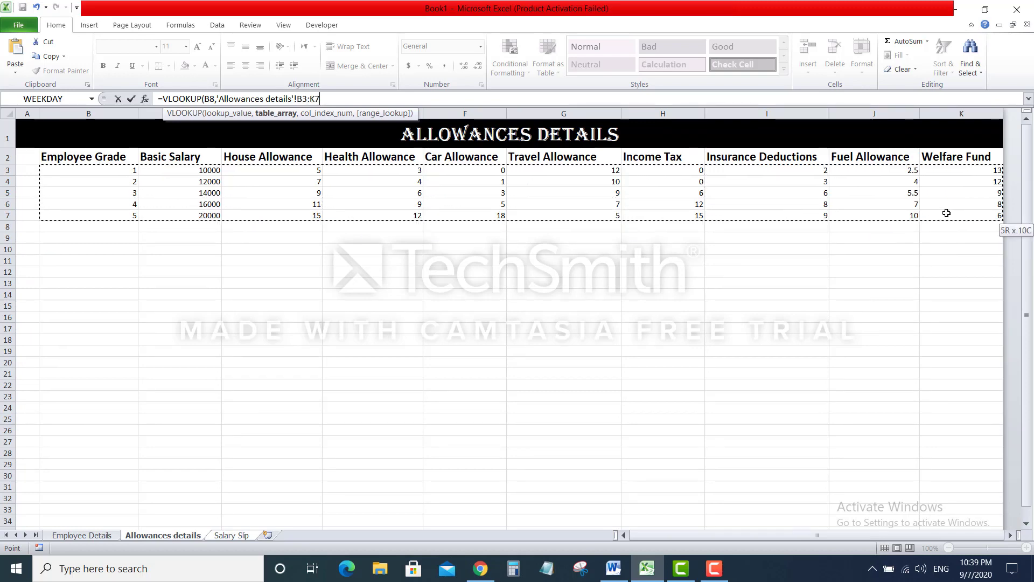
pyautogui.write(',')
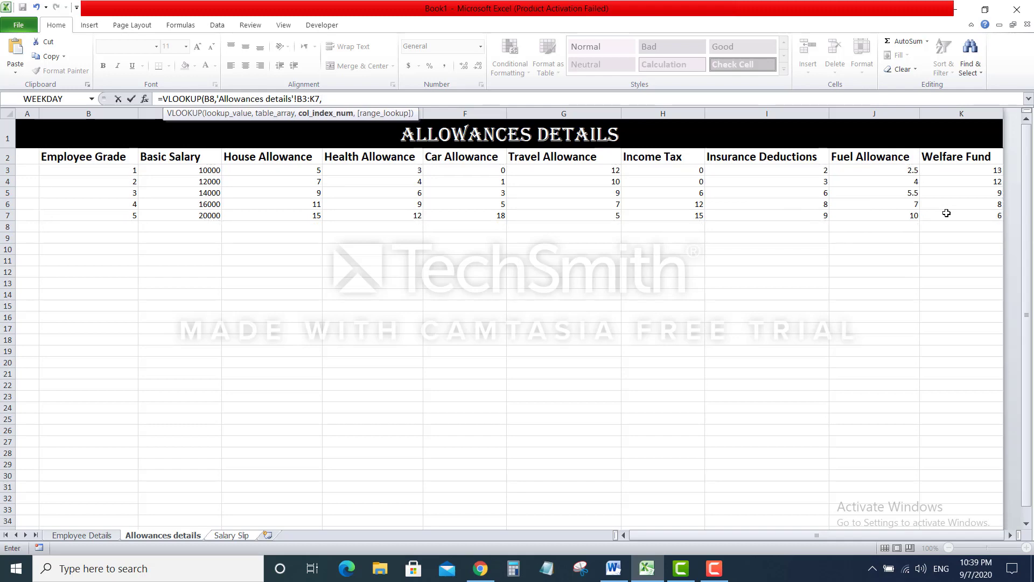
pyautogui.write('3,false')
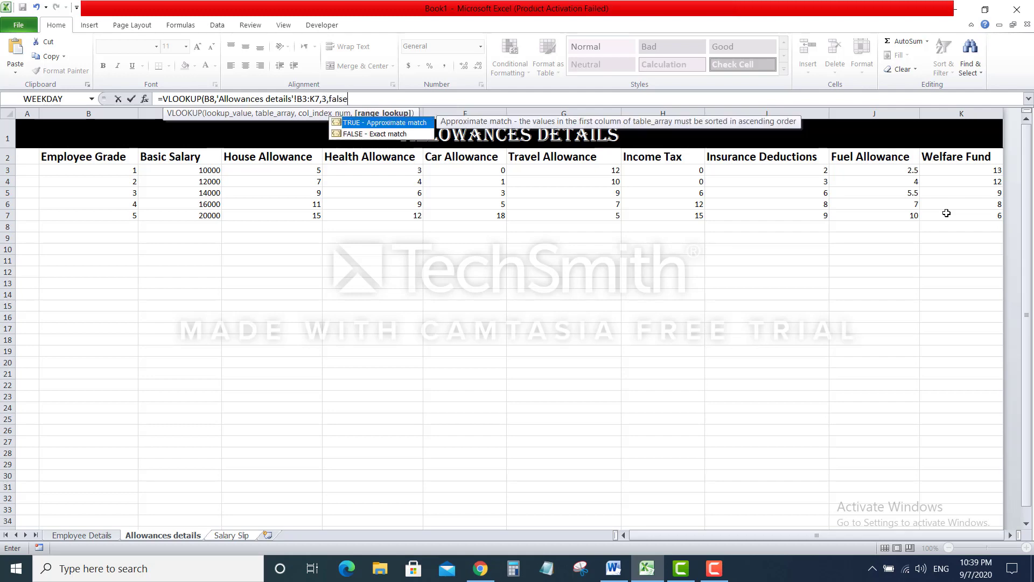
pyautogui.write(')')
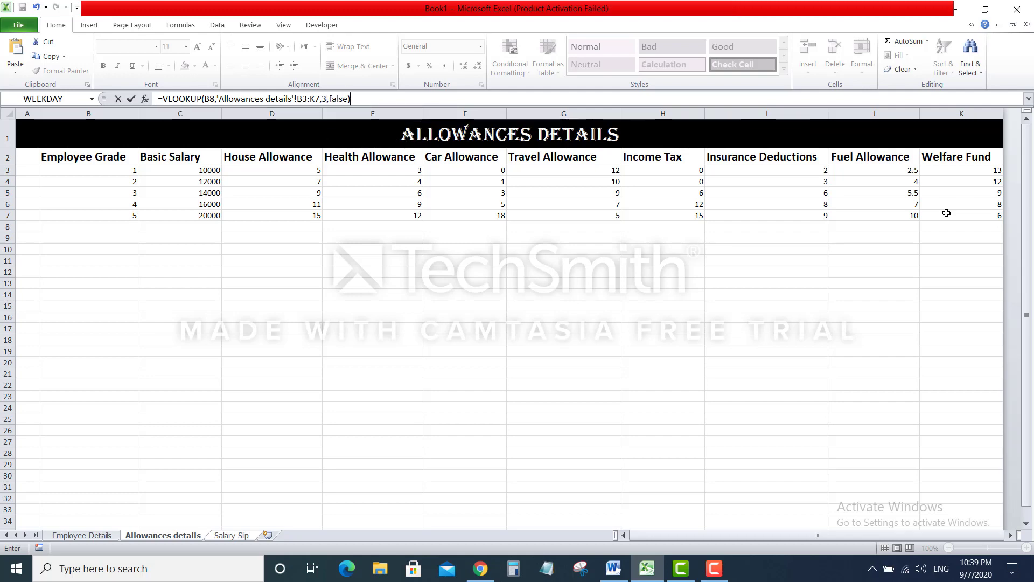
pyautogui.press('Return')
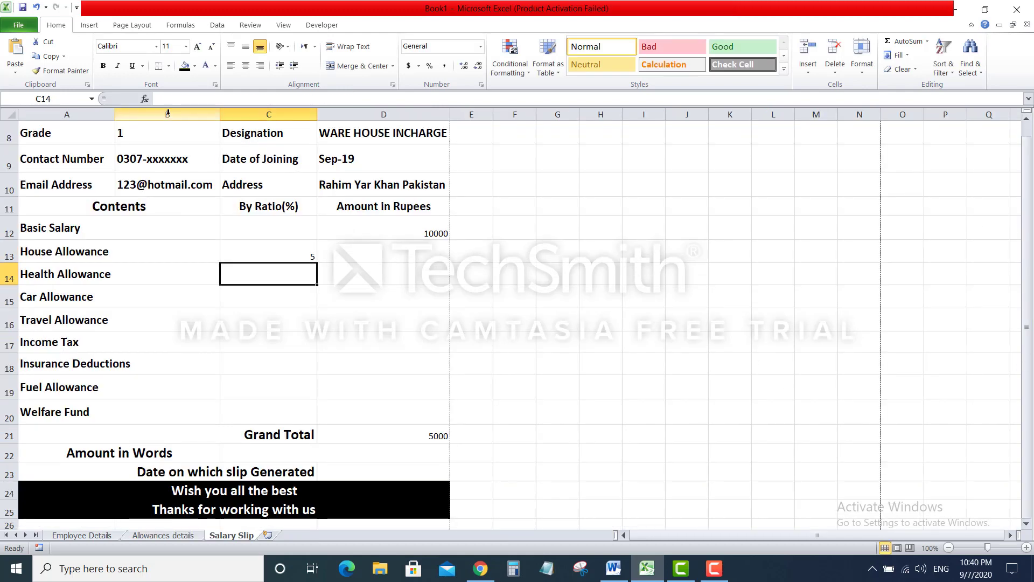
# Fill C13's ratio lookup down through the Welfare Fund row
pyautogui.click(285, 249)
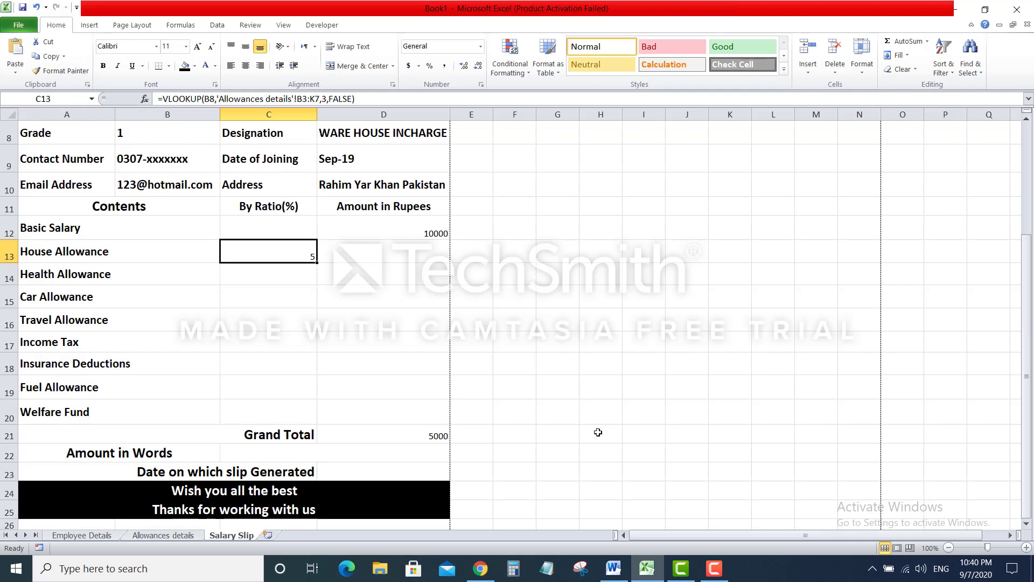
pyautogui.click(714, 567)
pyautogui.click(714, 567)
pyautogui.moveTo(319, 266); pyautogui.dragTo(313, 420)
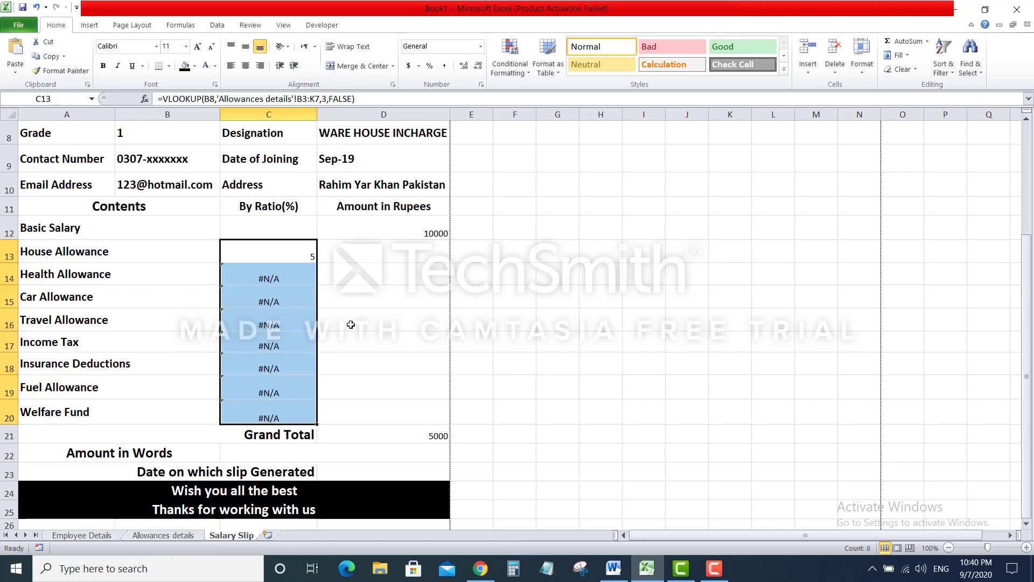
# Inspect the copied lookup formulas in C14–C17 against C13's original
pyautogui.click(304, 278)
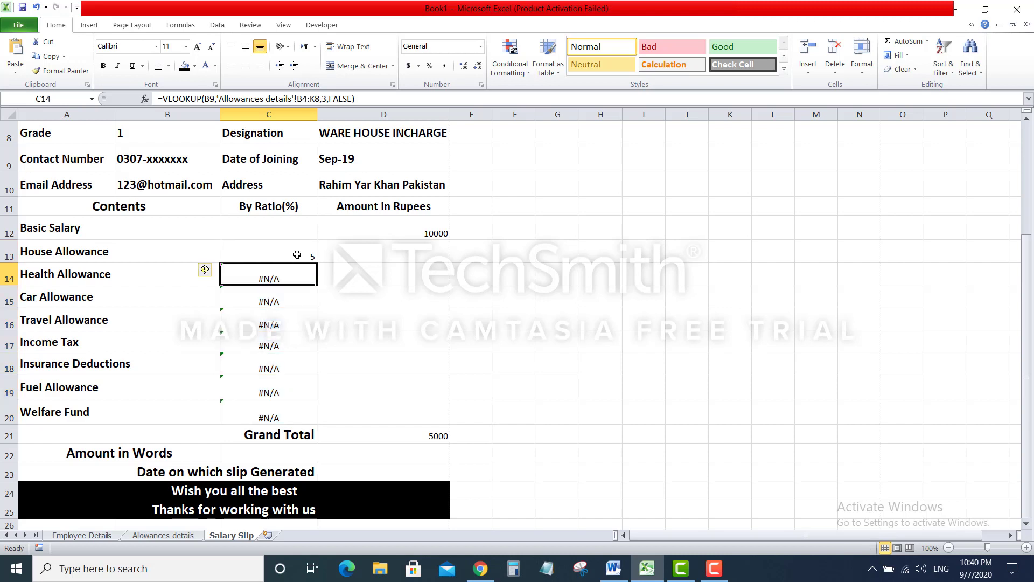
pyautogui.click(297, 255)
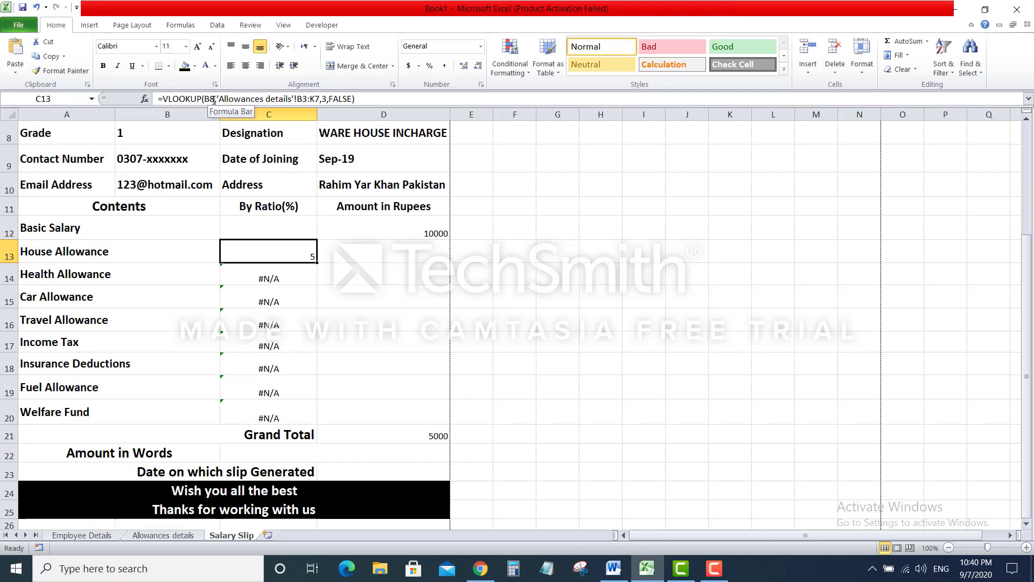
pyautogui.click(291, 278)
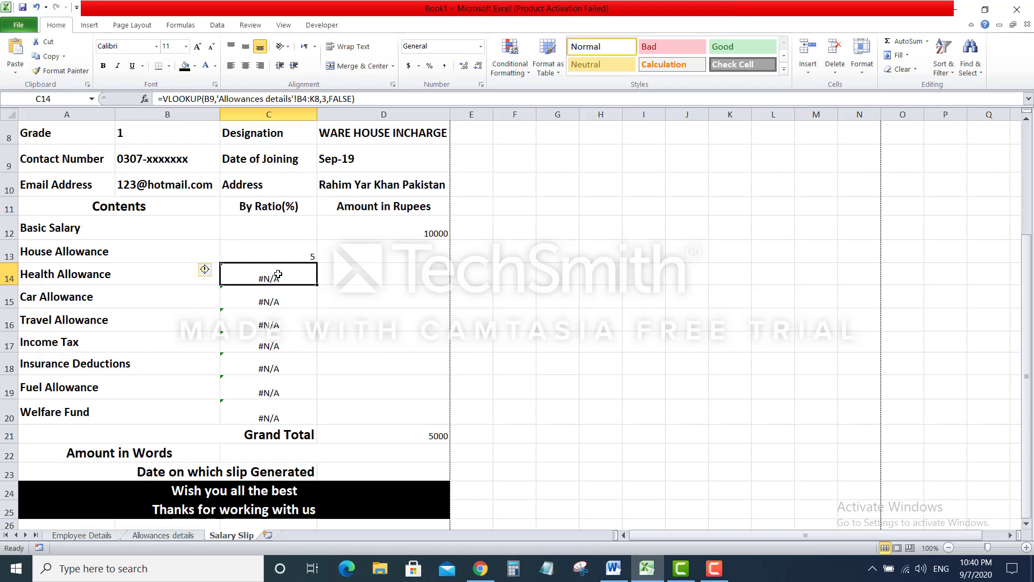
pyautogui.click(280, 306)
pyautogui.click(280, 318)
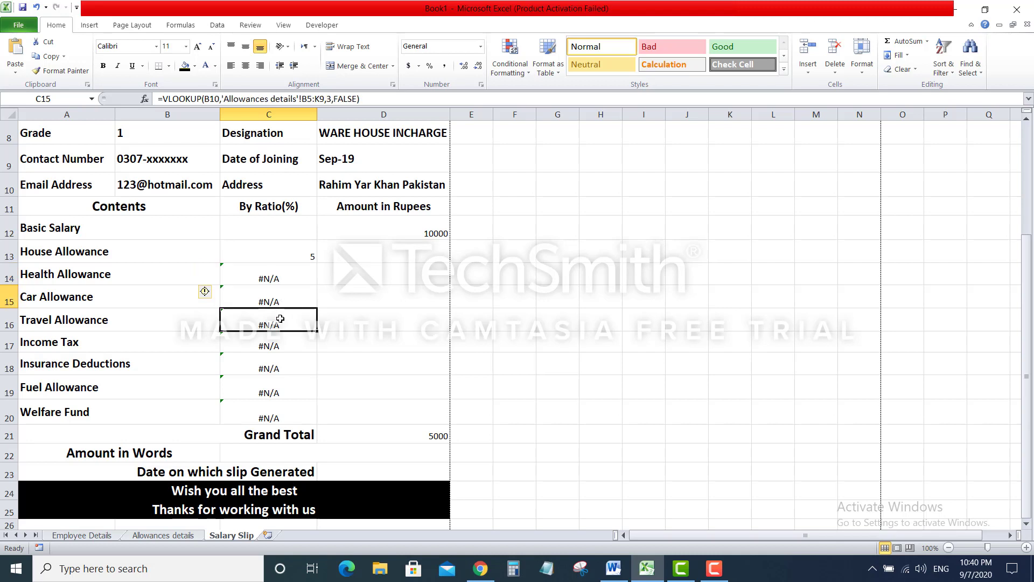
pyautogui.click(281, 349)
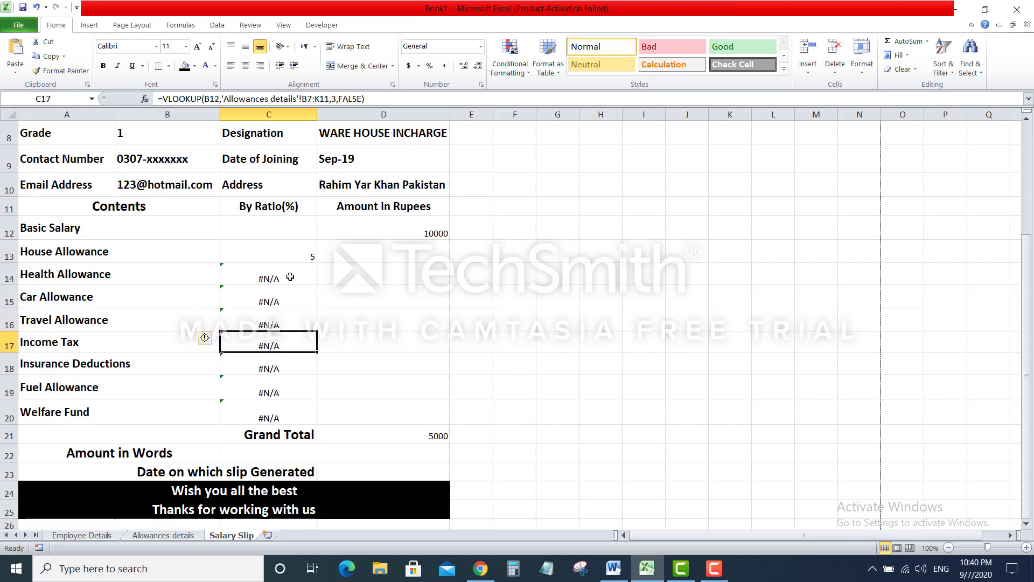
# Clear the #N/A formulas from C14:C20, leaving only C13's lookup
pyautogui.moveTo(290, 277); pyautogui.dragTo(285, 408)
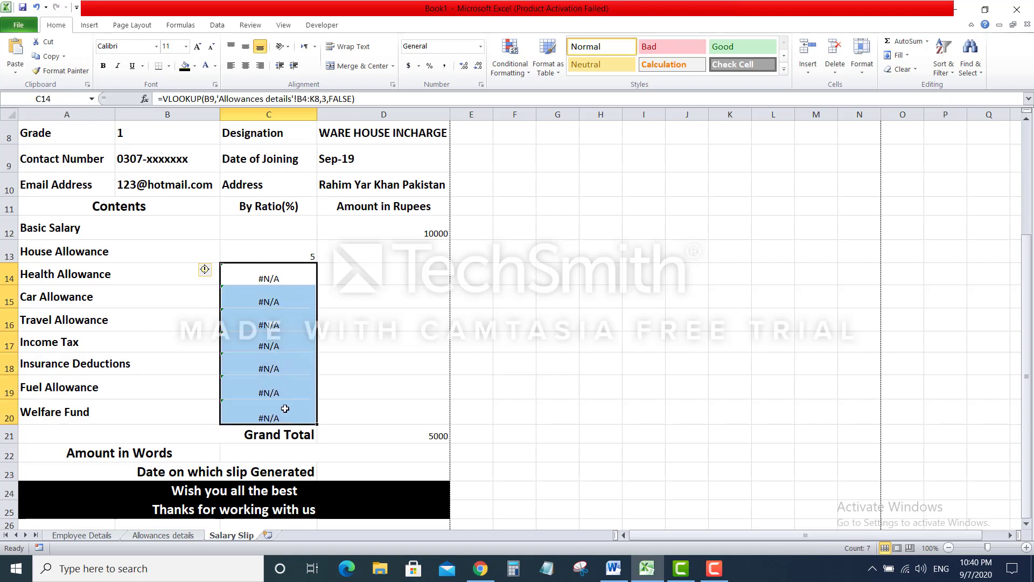
pyautogui.press('Delete')
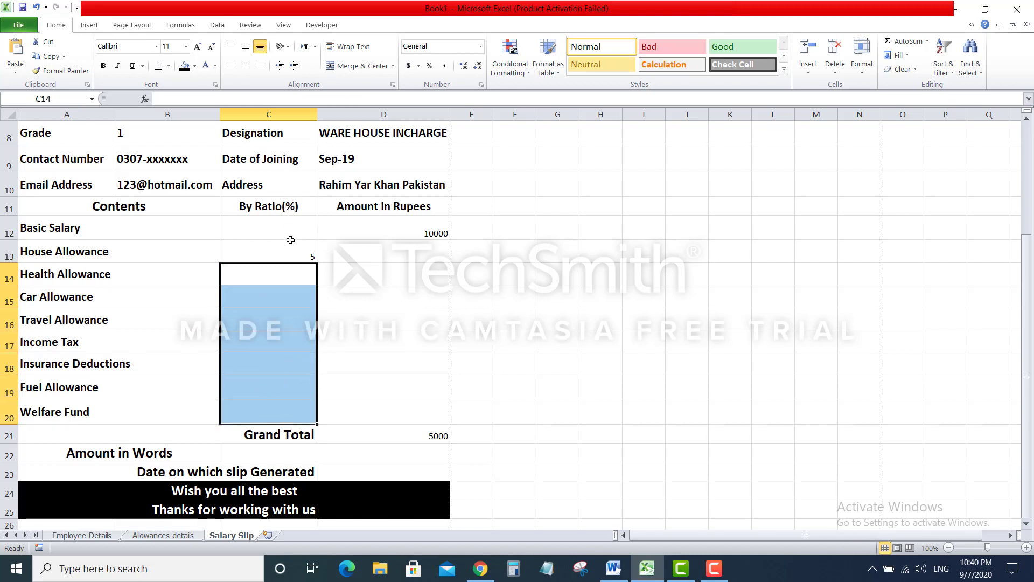
pyautogui.click(292, 257)
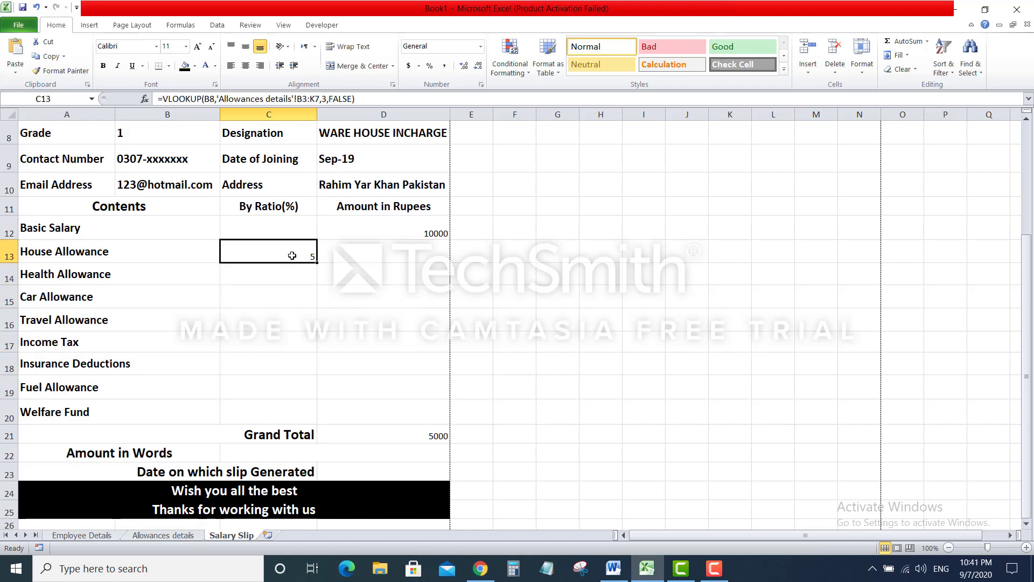
# Rewrite C13 as =VLOOKUP($B$8,'Allowances details'!$B$3:$K$7,3,FALSE) with absolute references
pyautogui.click(209, 98)
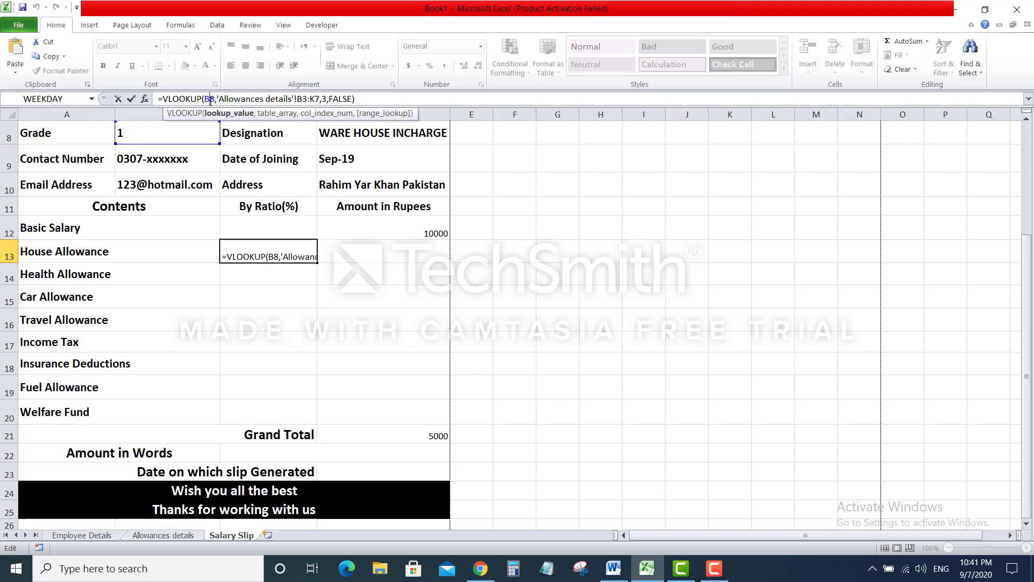
pyautogui.write('$')
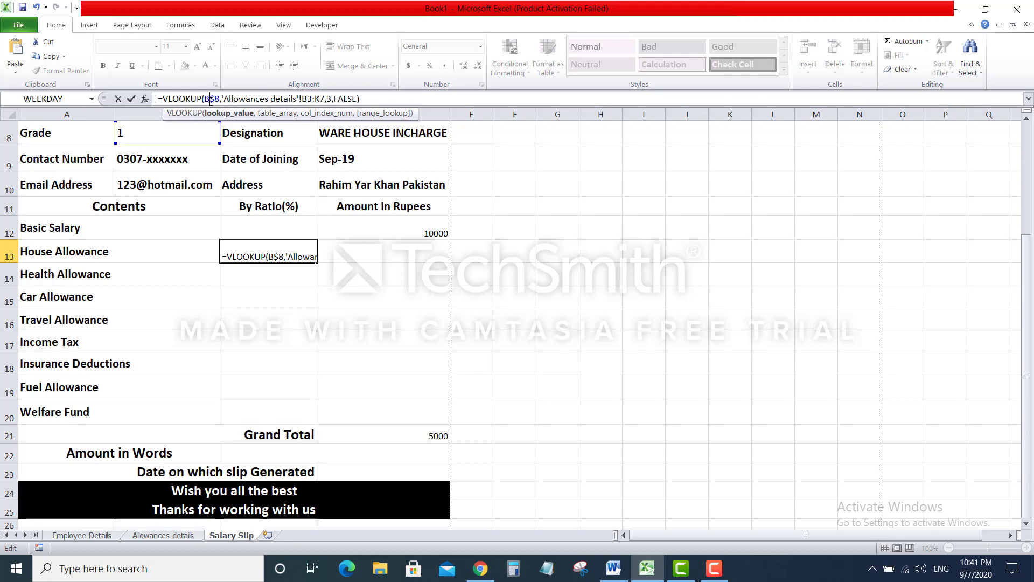
pyautogui.click(210, 100)
pyautogui.write('$')
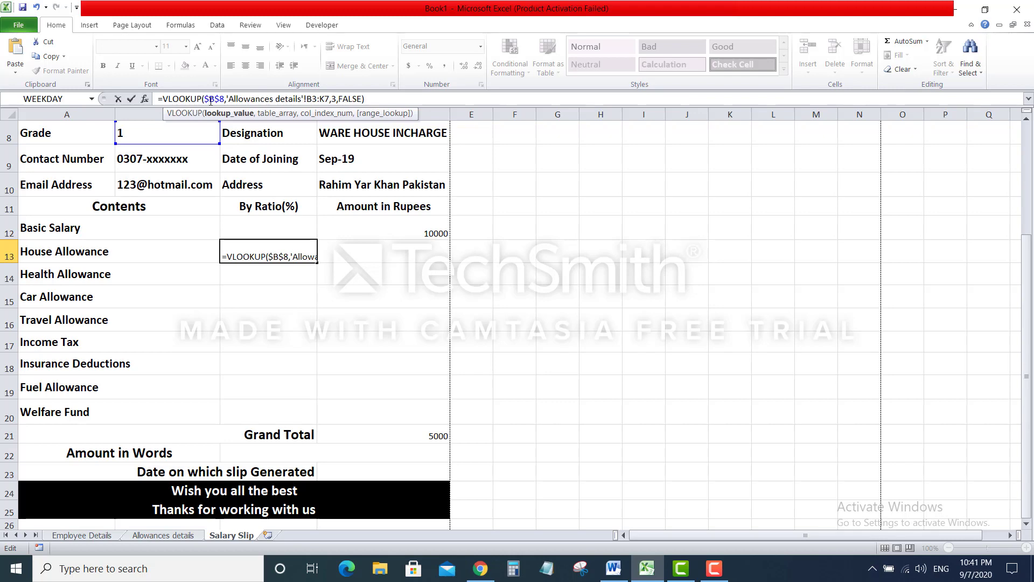
pyautogui.click(308, 99)
pyautogui.press('F4')
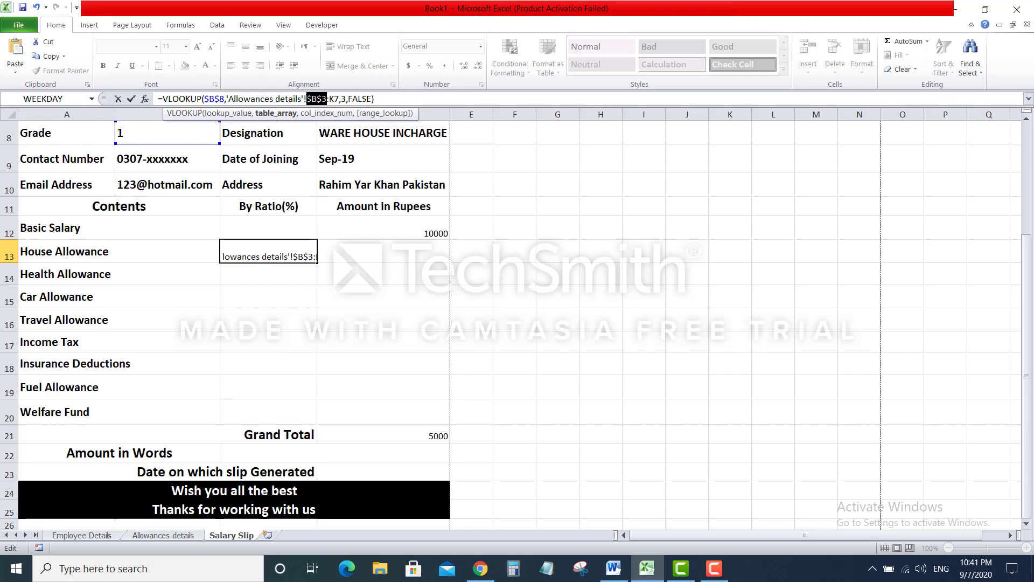
pyautogui.click(334, 98)
pyautogui.press('F4')
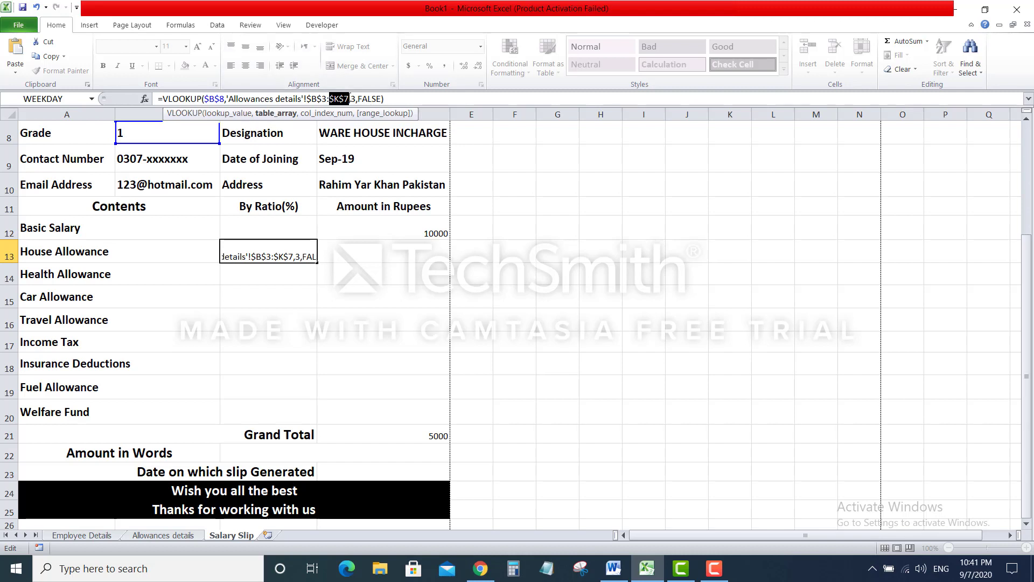
pyautogui.press('Return')
pyautogui.click(293, 250)
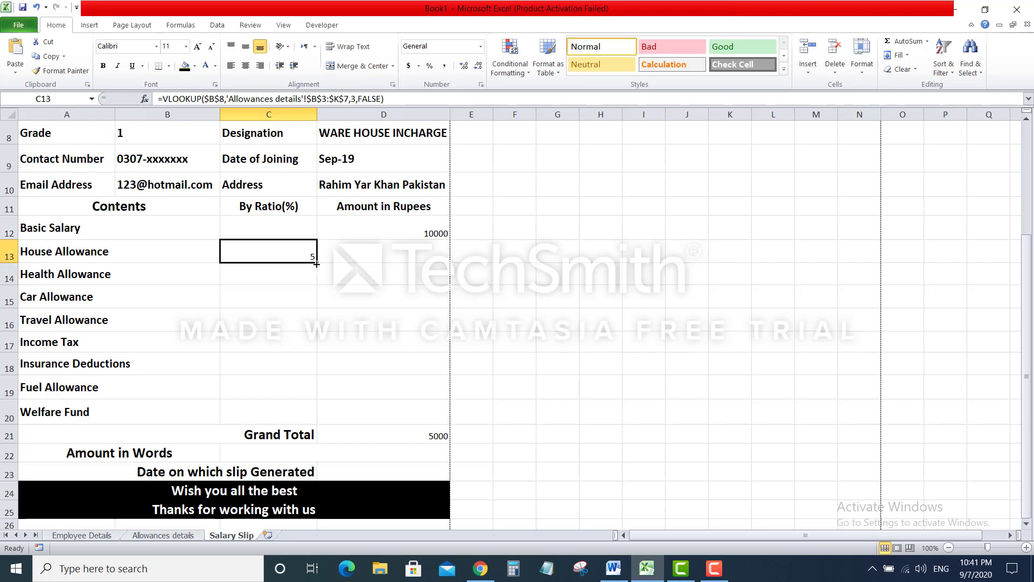
# Fill C13's absolute lookup down to C20 and cross-check the Allowances details sheet
pyautogui.moveTo(316, 264); pyautogui.dragTo(314, 413)
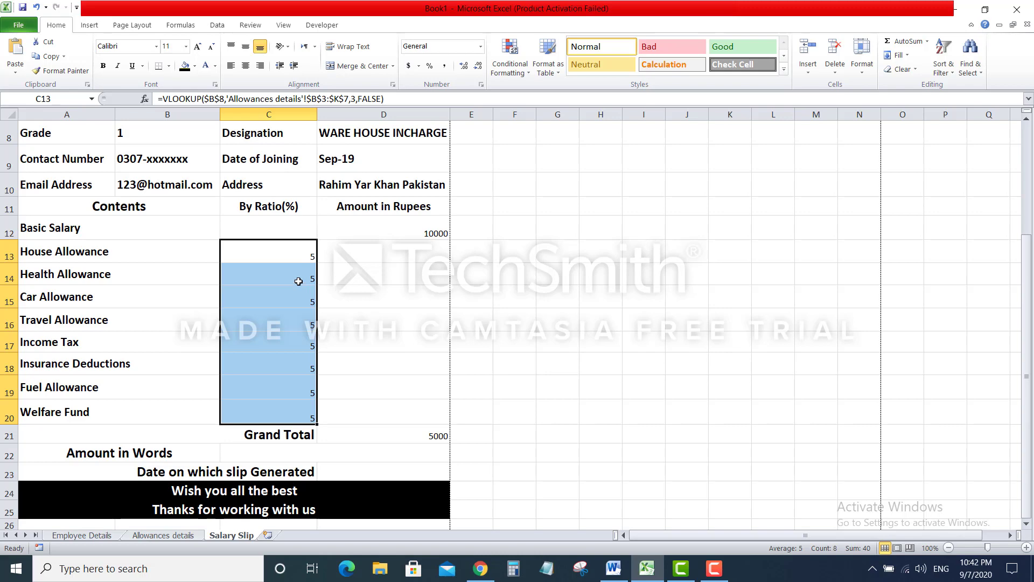
pyautogui.click(125, 252)
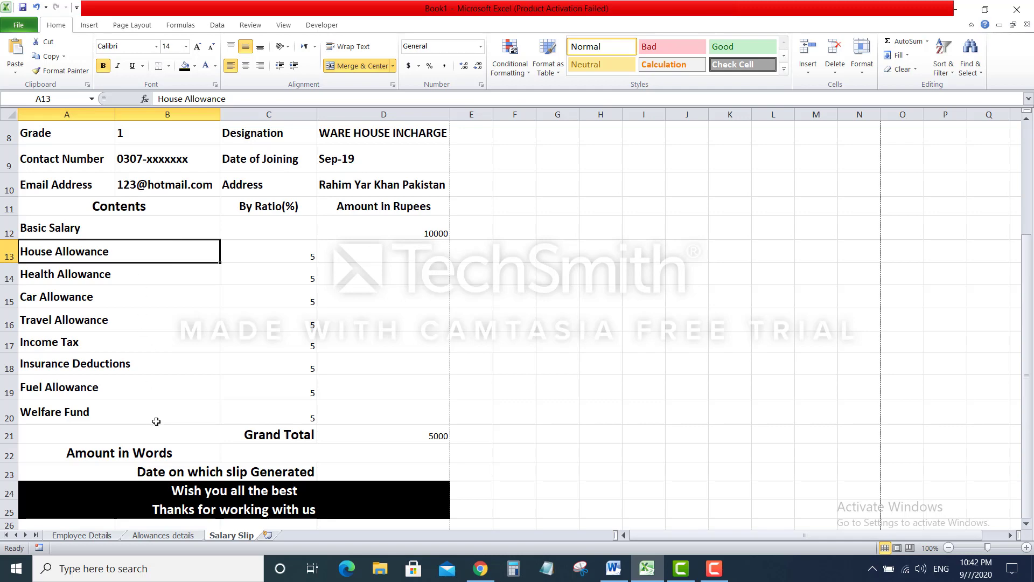
pyautogui.click(178, 535)
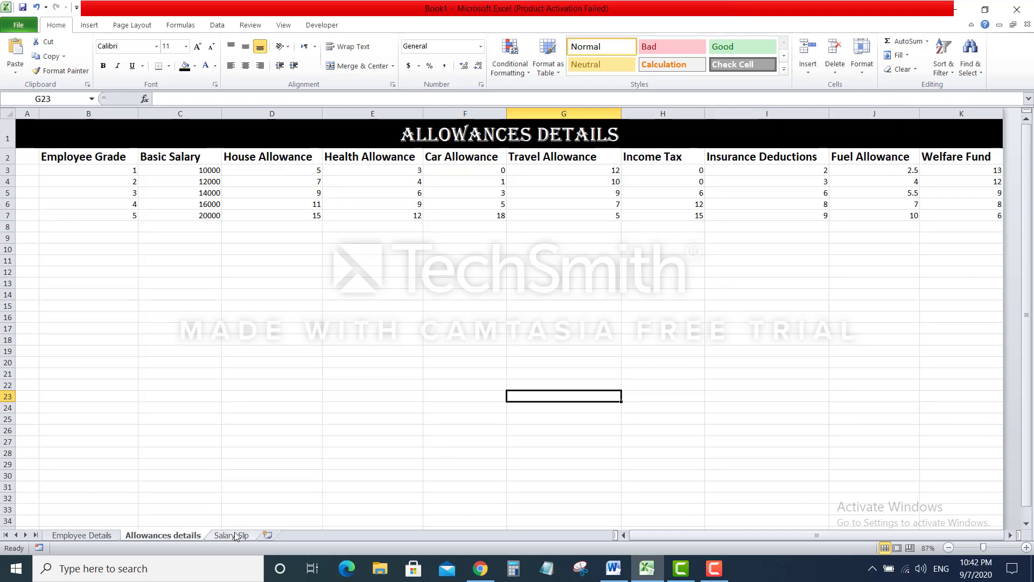
pyautogui.click(235, 535)
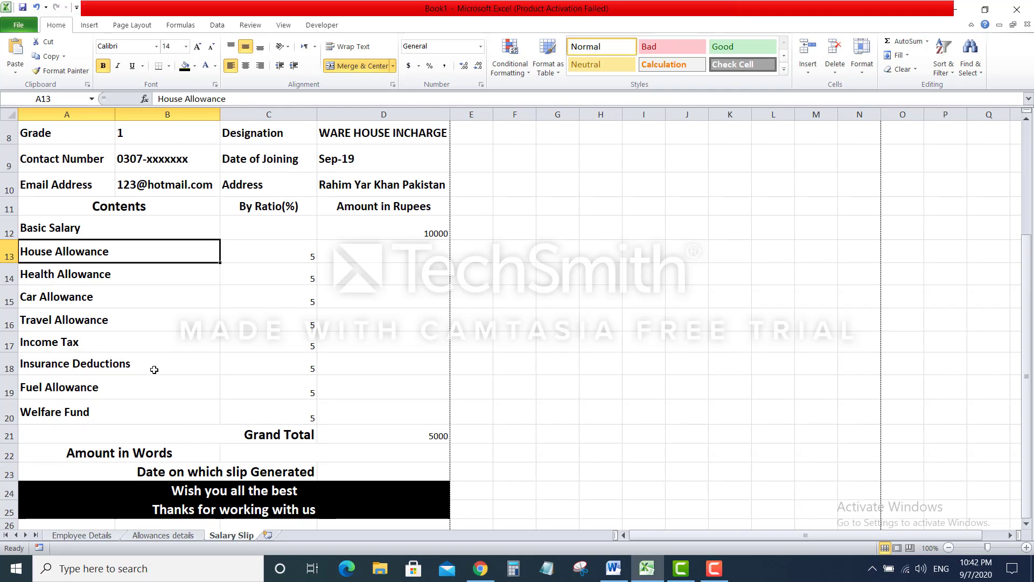
pyautogui.click(261, 279)
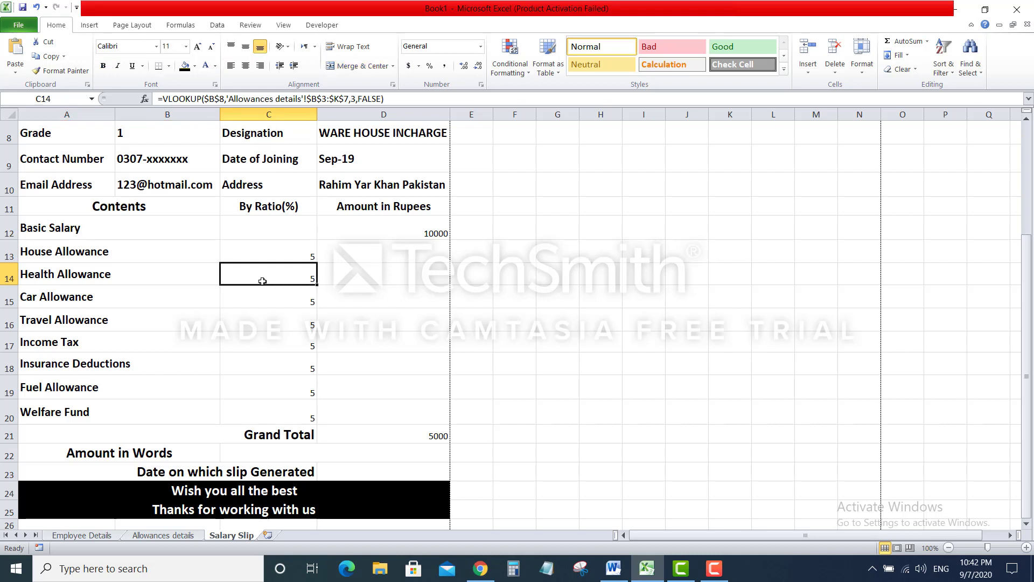
# Change the column index to 4, 5 and 6 in C14, C15 and C16
pyautogui.click(356, 99)
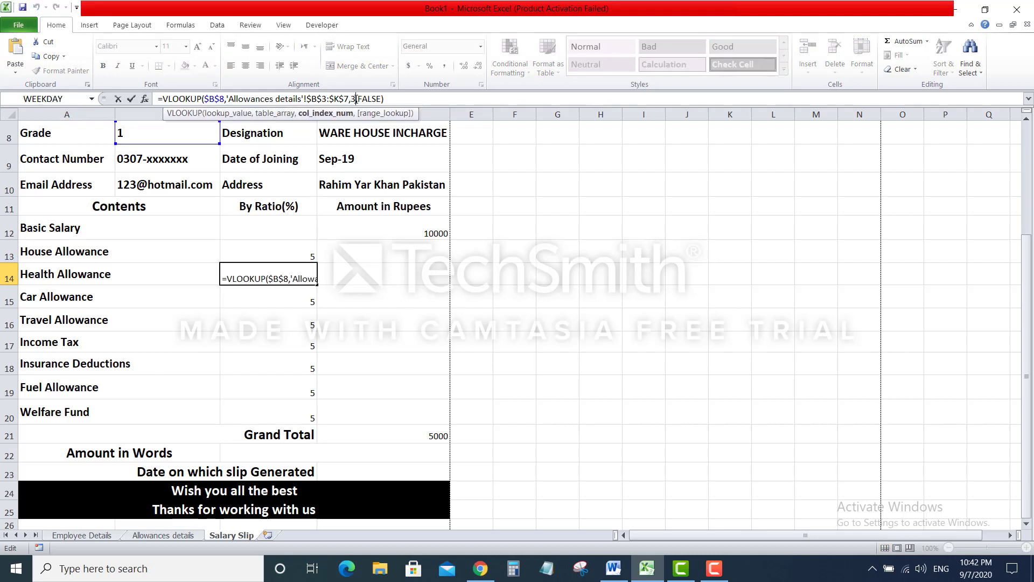
pyautogui.press('BackSpace')
pyautogui.write('4')
pyautogui.press('Return')
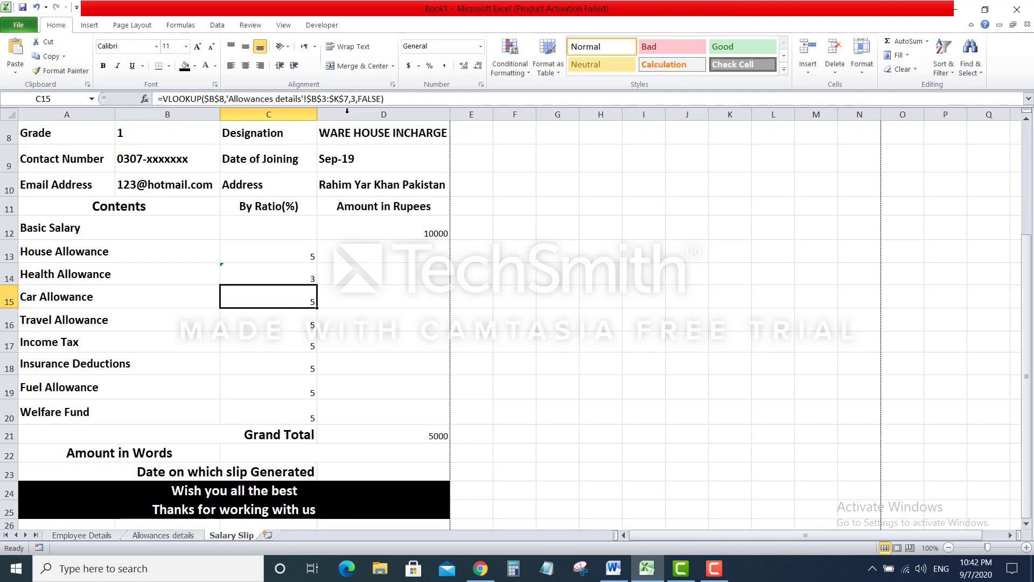
pyautogui.click(356, 98)
pyautogui.press('BackSpace')
pyautogui.write('5')
pyautogui.press('Return')
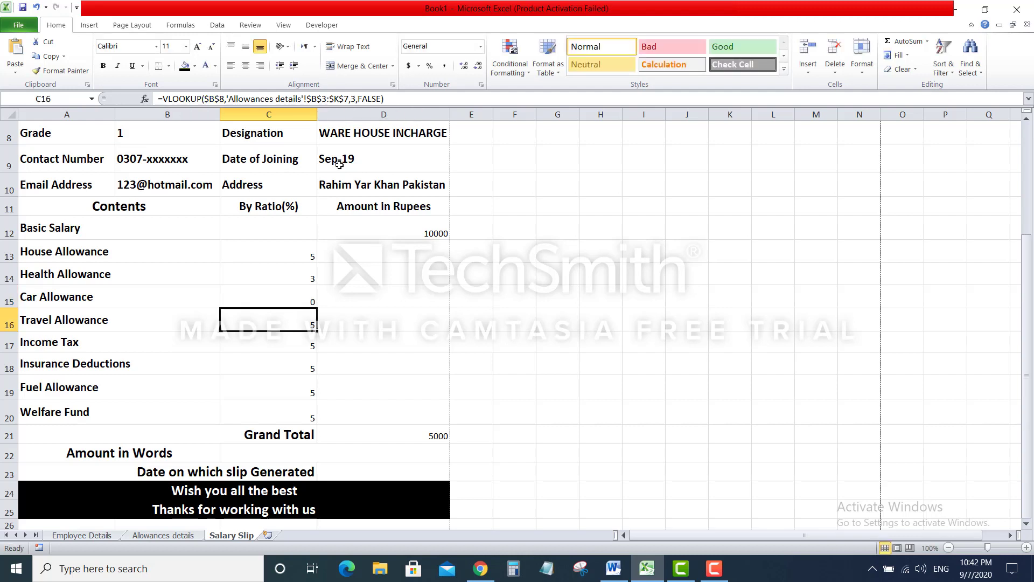
pyautogui.click(357, 98)
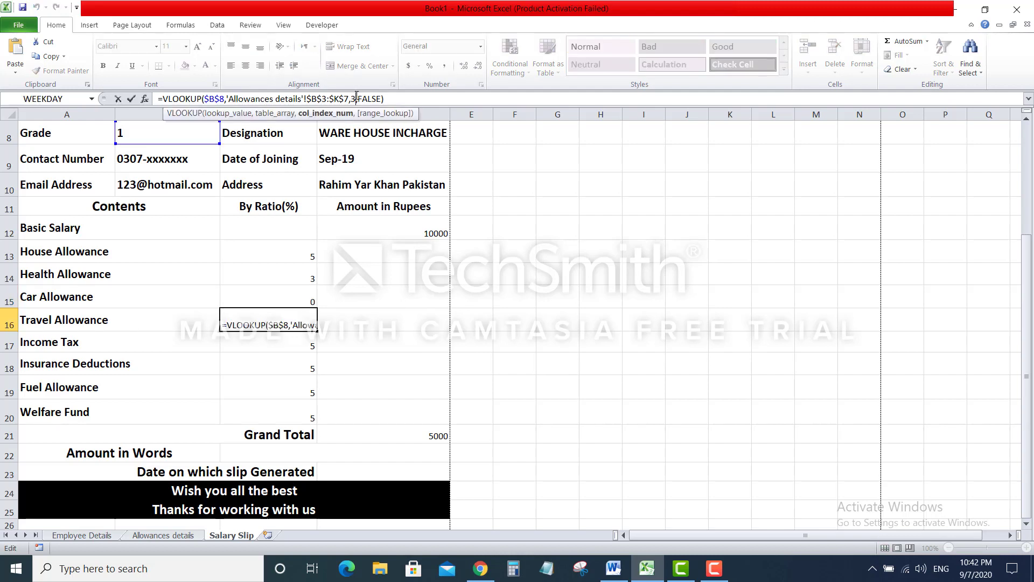
pyautogui.press('BackSpace')
pyautogui.write('6')
pyautogui.press('Return')
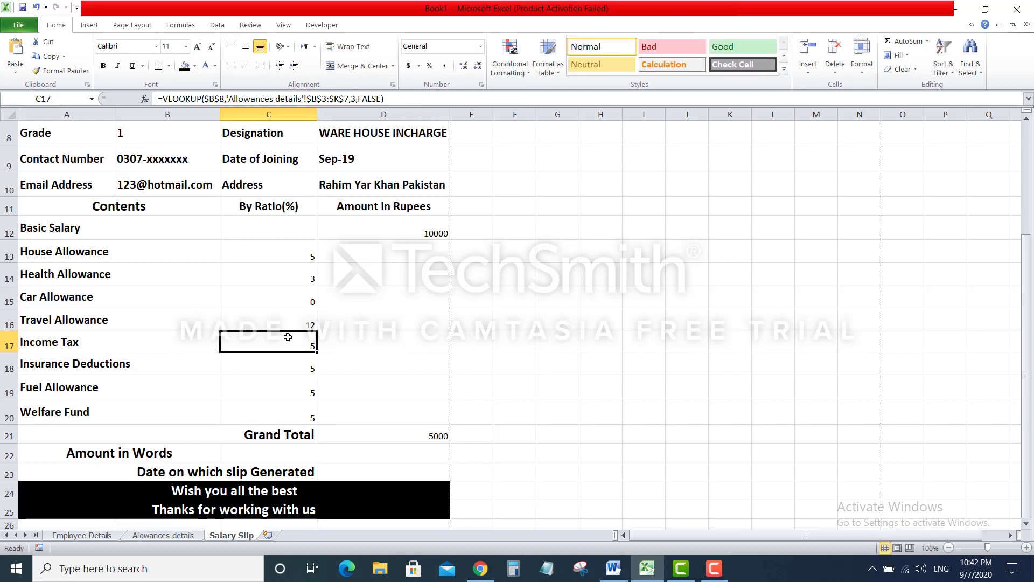
# Commit C17's lookup and set C18, C19, C20 to column indexes 8, 9, 10
pyautogui.click(358, 100)
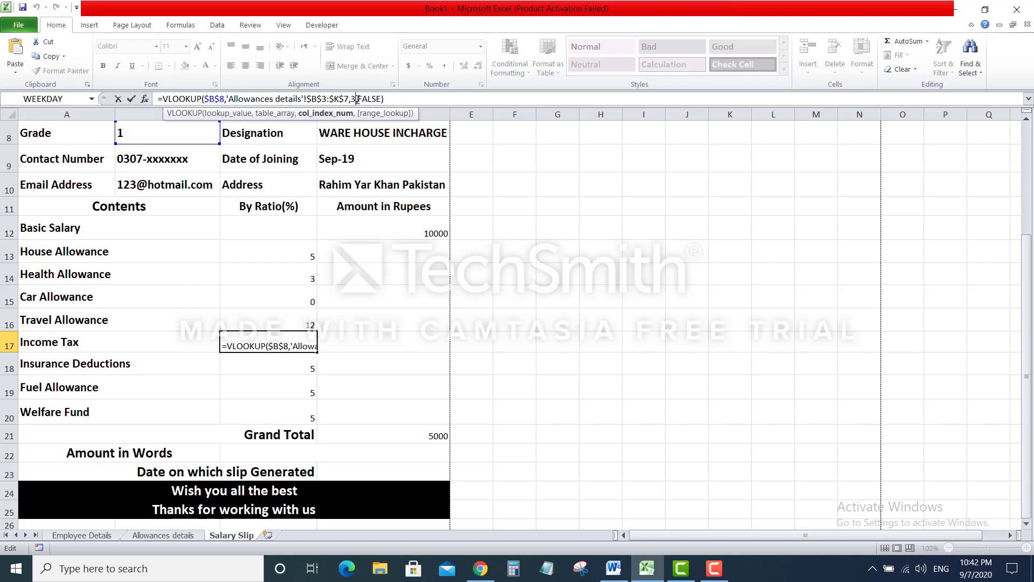
pyautogui.press('Return')
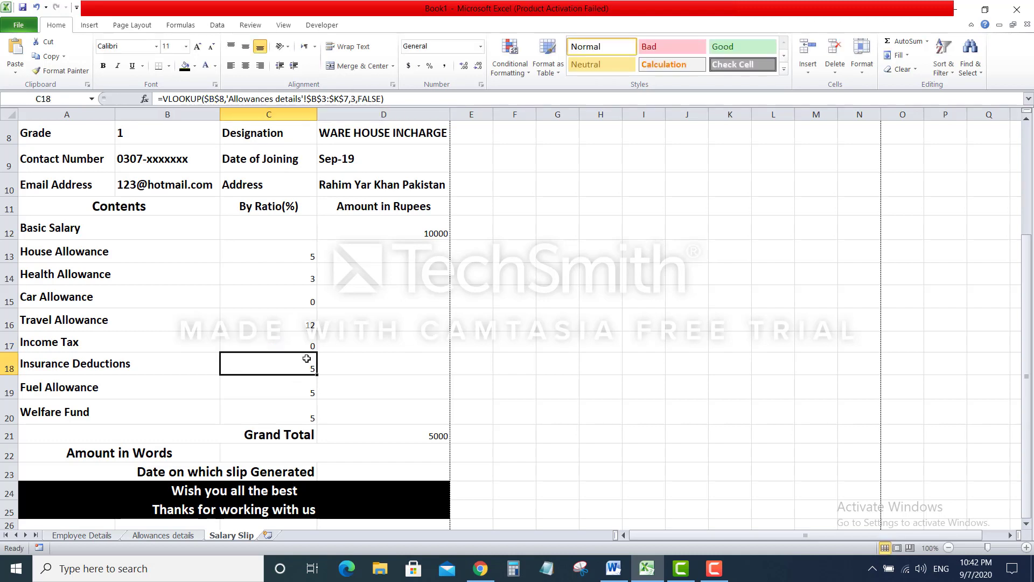
pyautogui.click(356, 99)
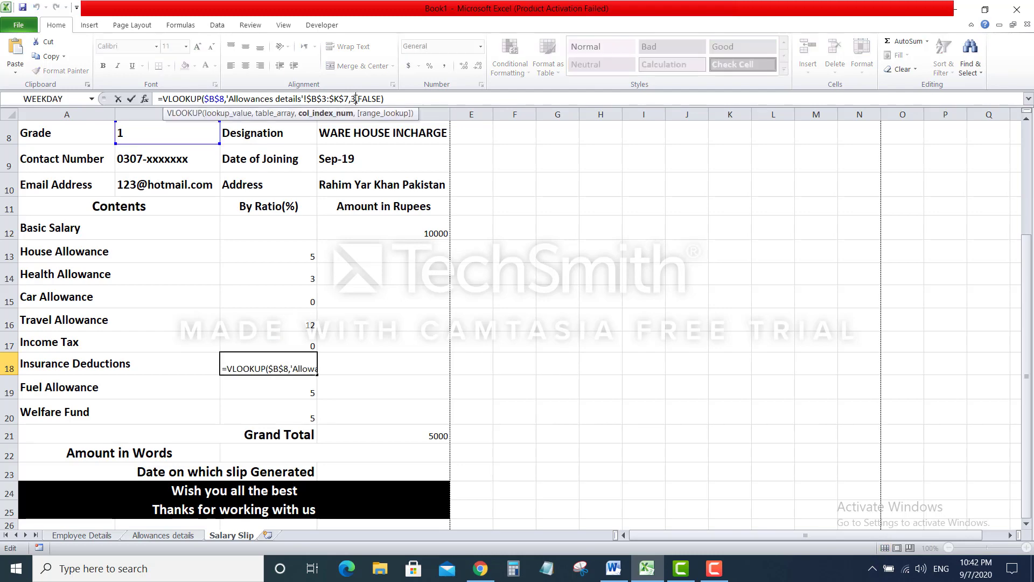
pyautogui.press('BackSpace')
pyautogui.write('8')
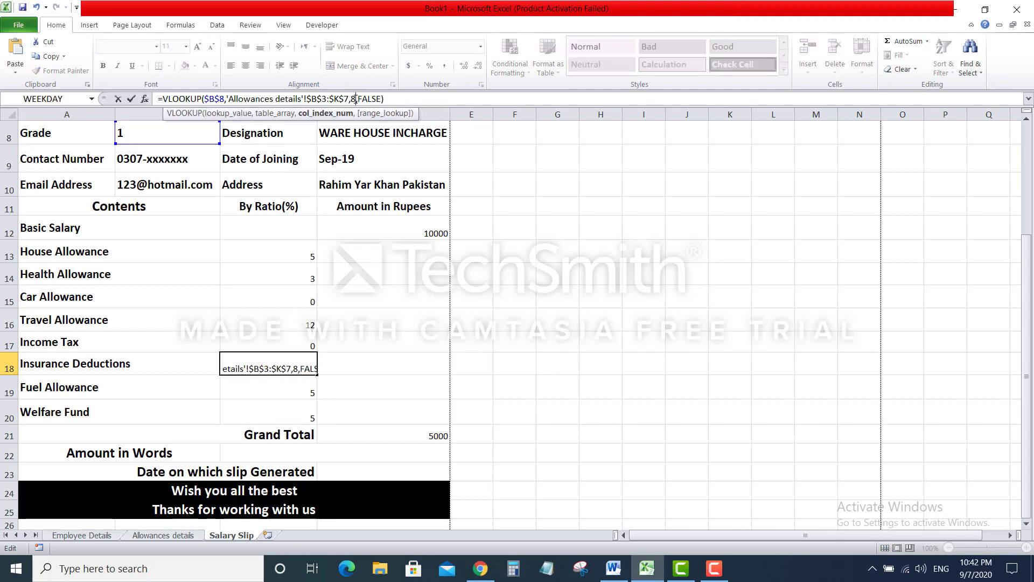
pyautogui.press('Return')
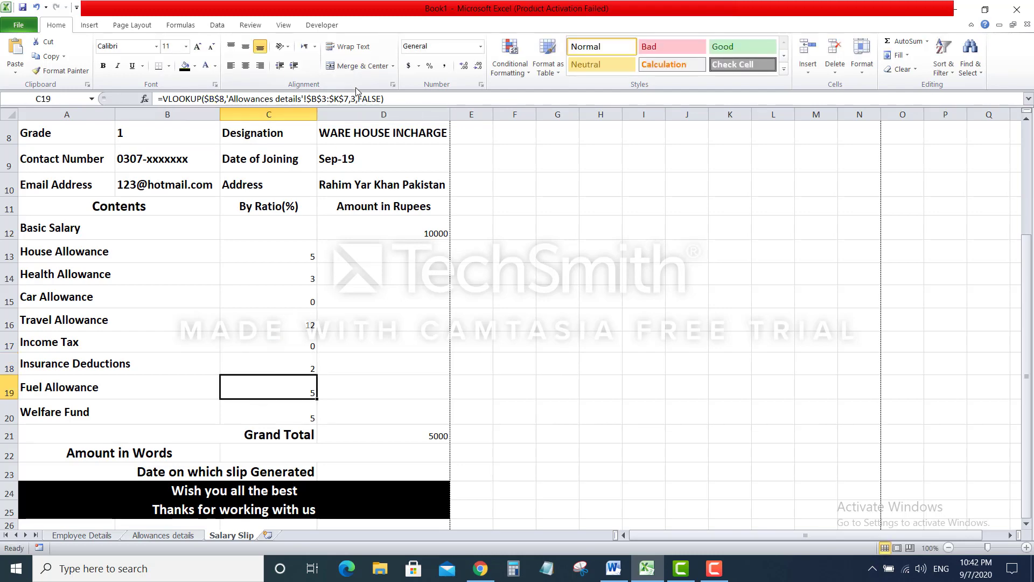
pyautogui.click(356, 99)
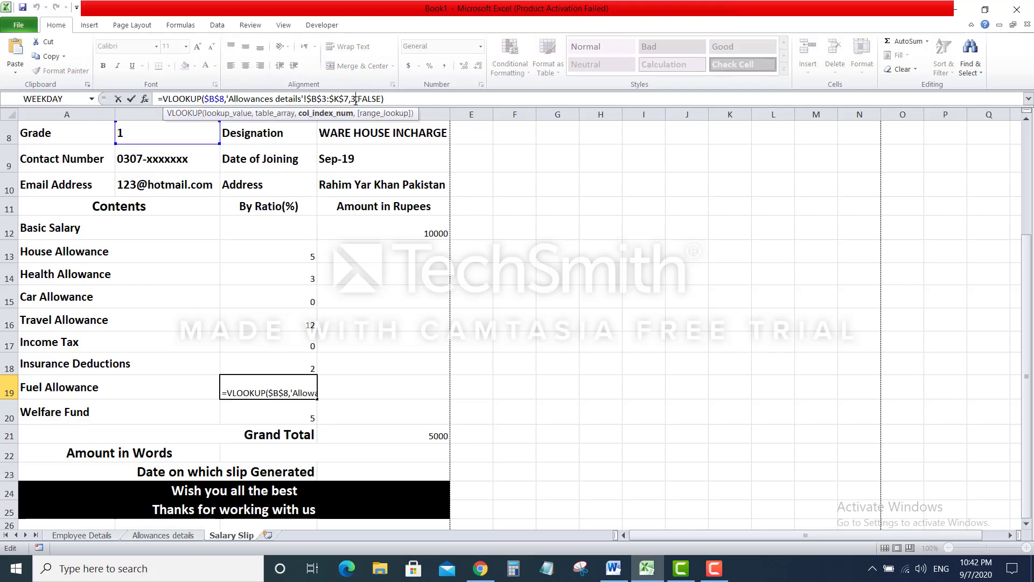
pyautogui.press('BackSpace')
pyautogui.write('9')
pyautogui.press('Return')
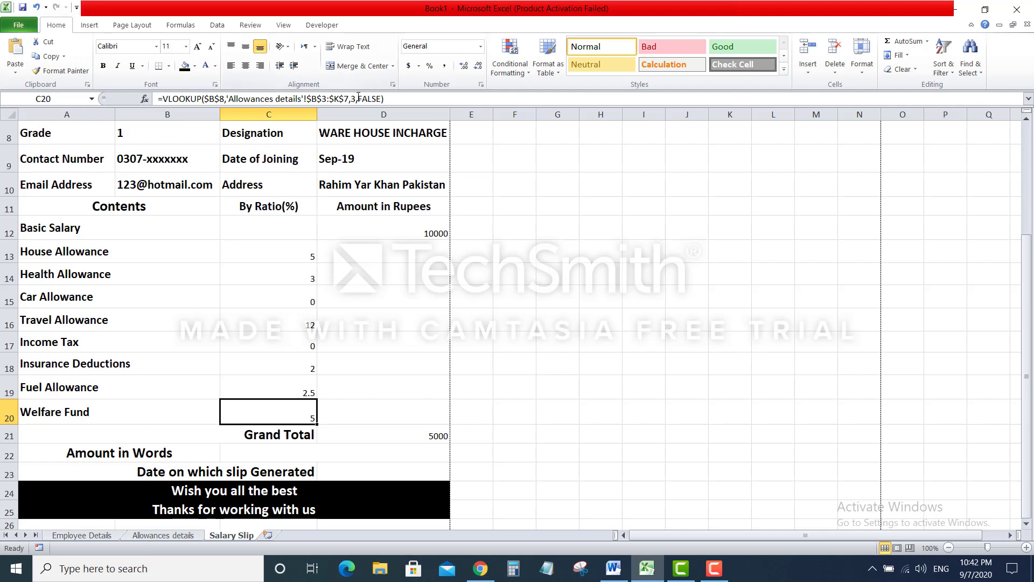
pyautogui.click(355, 98)
pyautogui.press('BackSpace')
pyautogui.write('10')
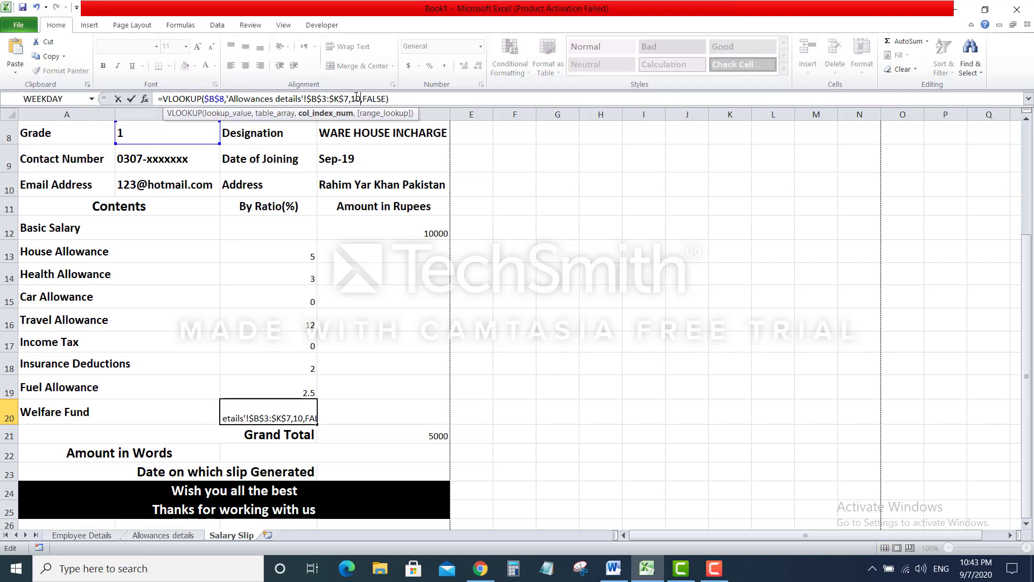
pyautogui.press('Return')
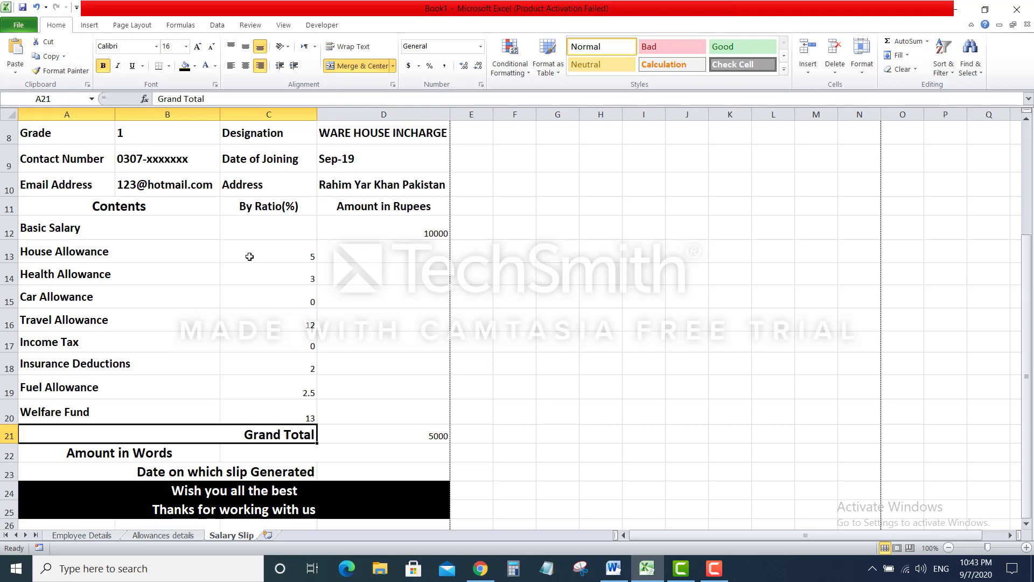
# Change the Employee ID in B6 from AAA007 to AAA001
pyautogui.scroll(2, 249, 256)
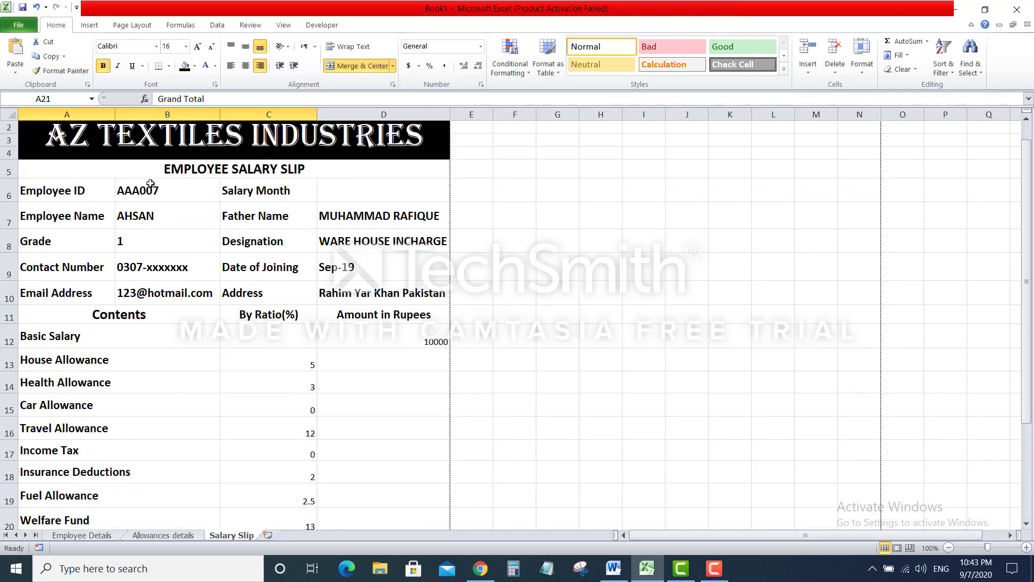
pyautogui.click(172, 190)
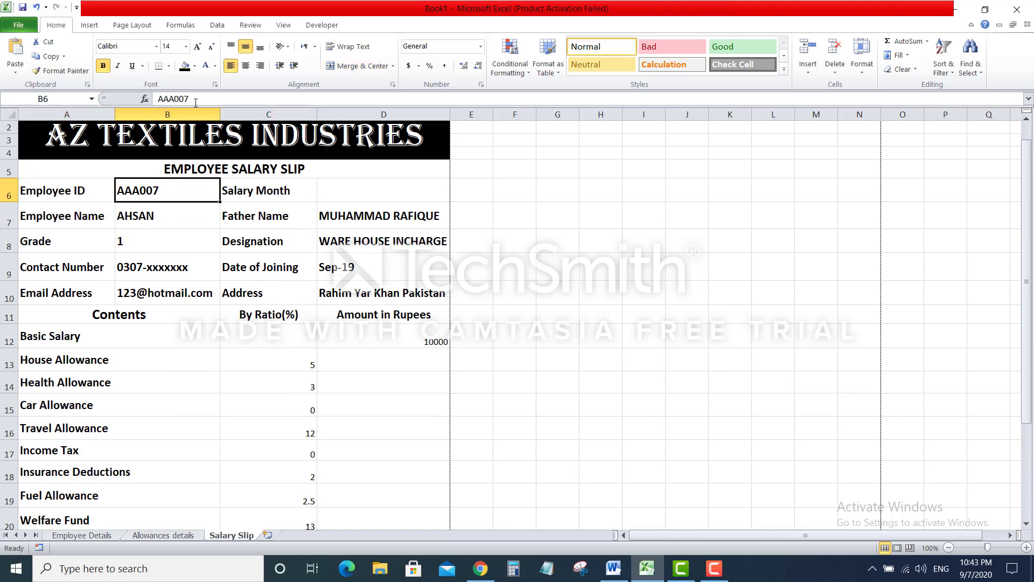
pyautogui.click(196, 101)
pyautogui.press('BackSpace')
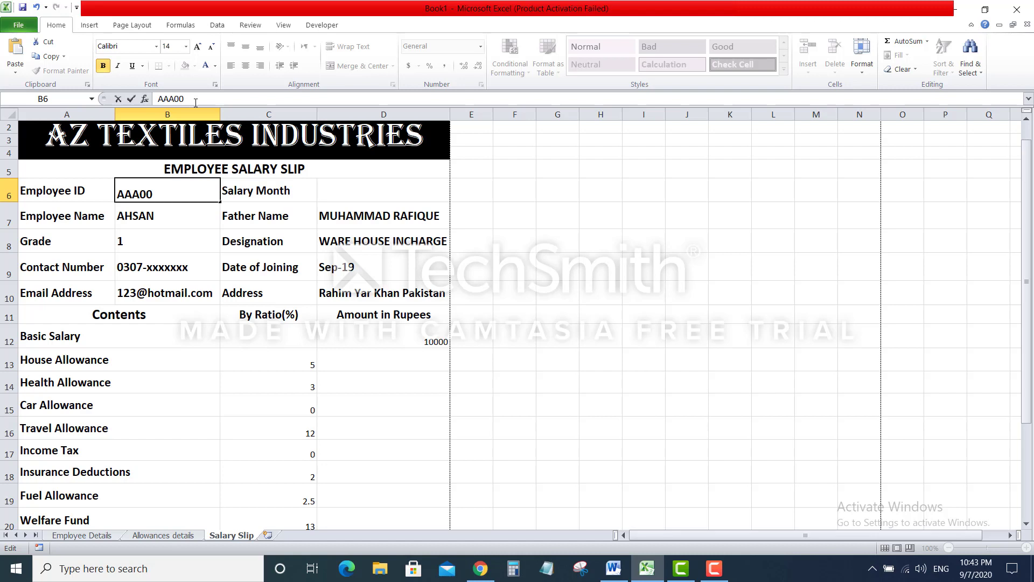
pyautogui.write('1')
pyautogui.press('Return')
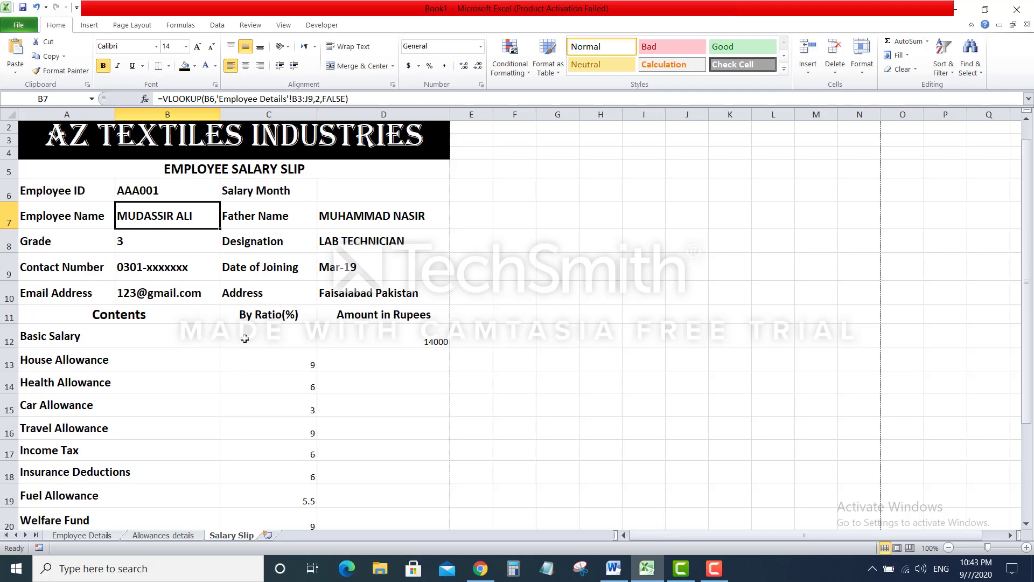
pyautogui.scroll(-1, 245, 338)
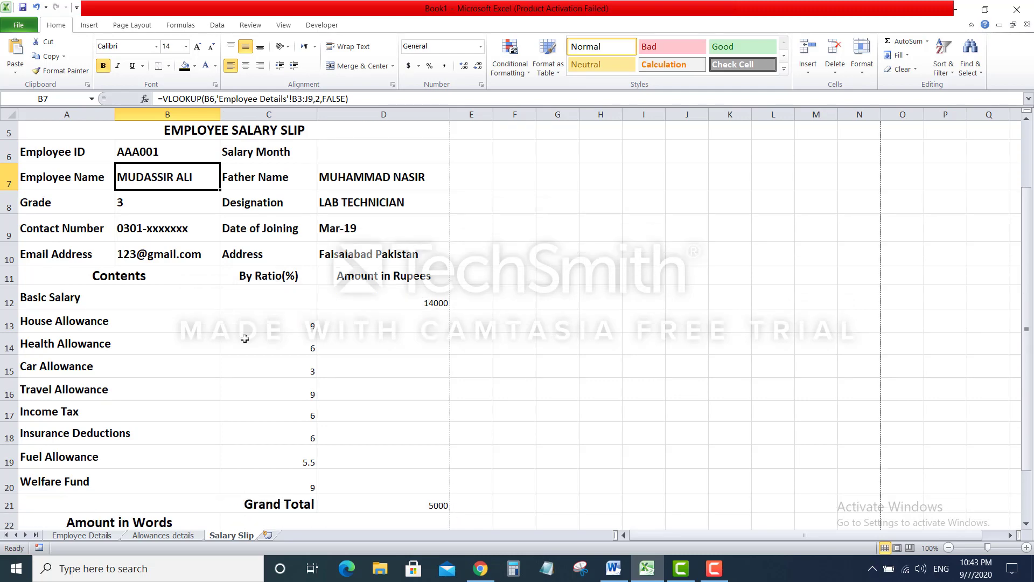
# Enter =(C13/100)*D12 in D13 so the House Allowance amount reads 1260
pyautogui.click(400, 303)
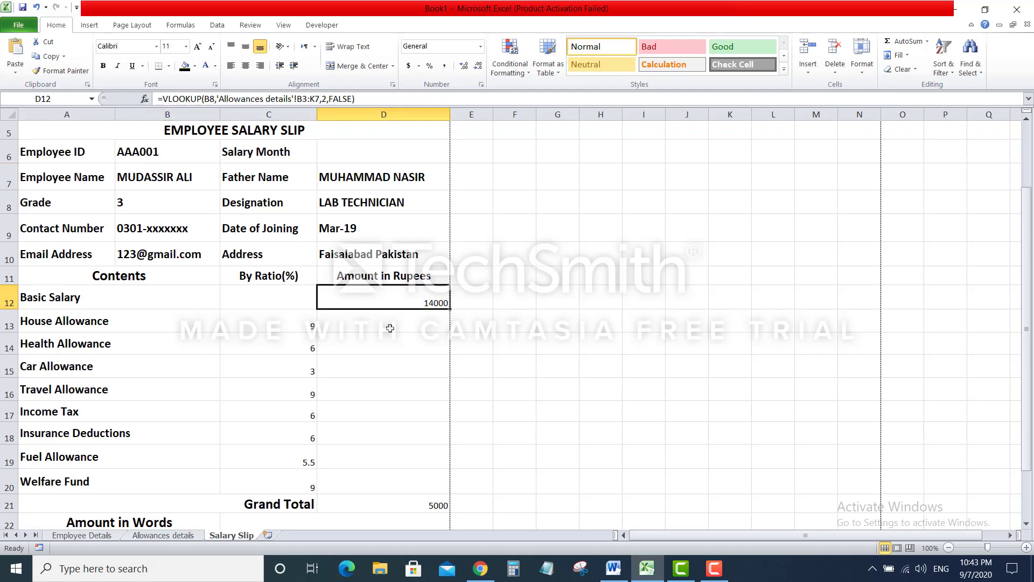
pyautogui.click(388, 315)
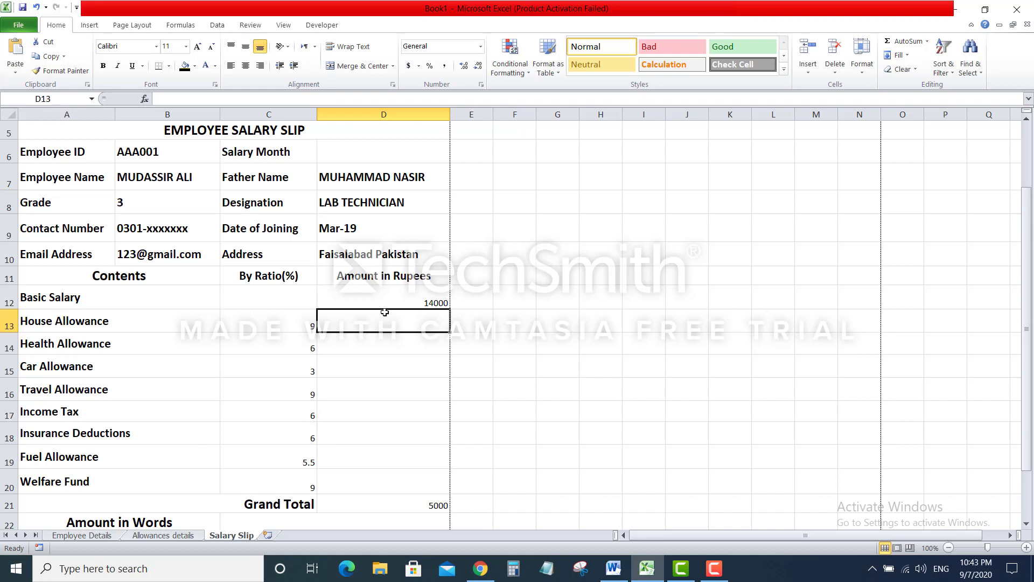
pyautogui.write('=')
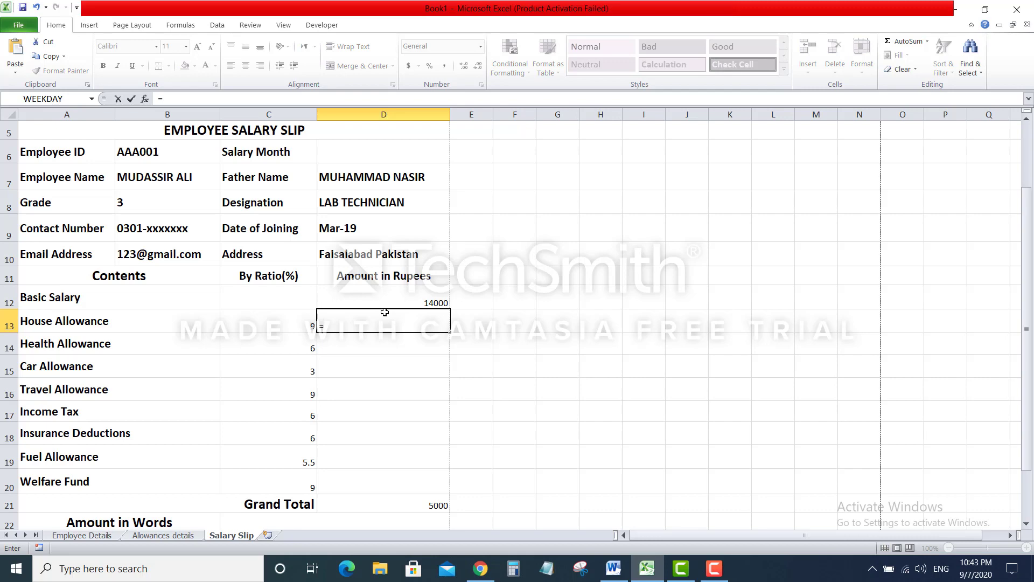
pyautogui.click(285, 323)
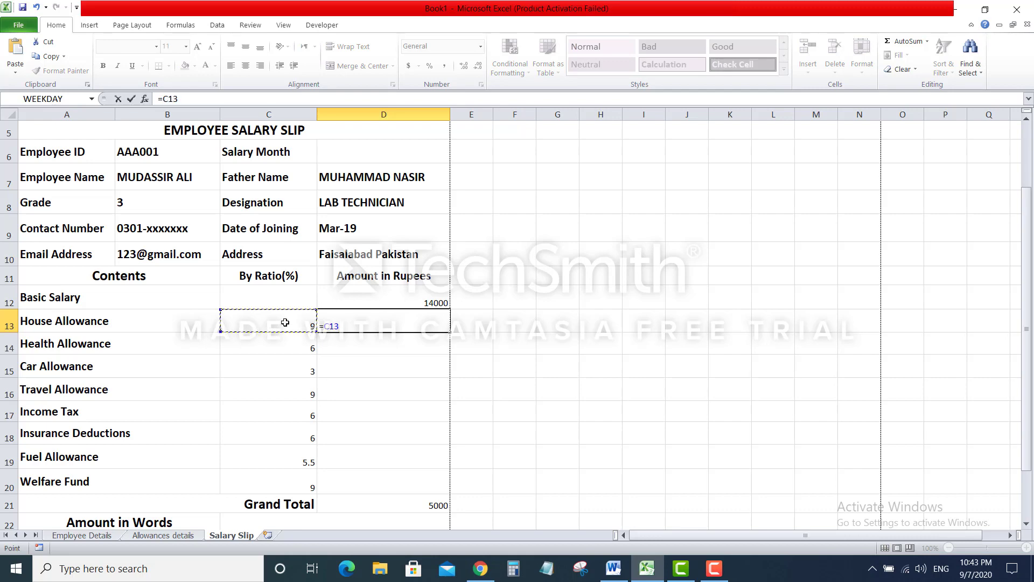
pyautogui.press('BackSpace')
pyautogui.press('BackSpace')
pyautogui.press('BackSpace')
pyautogui.write('(')
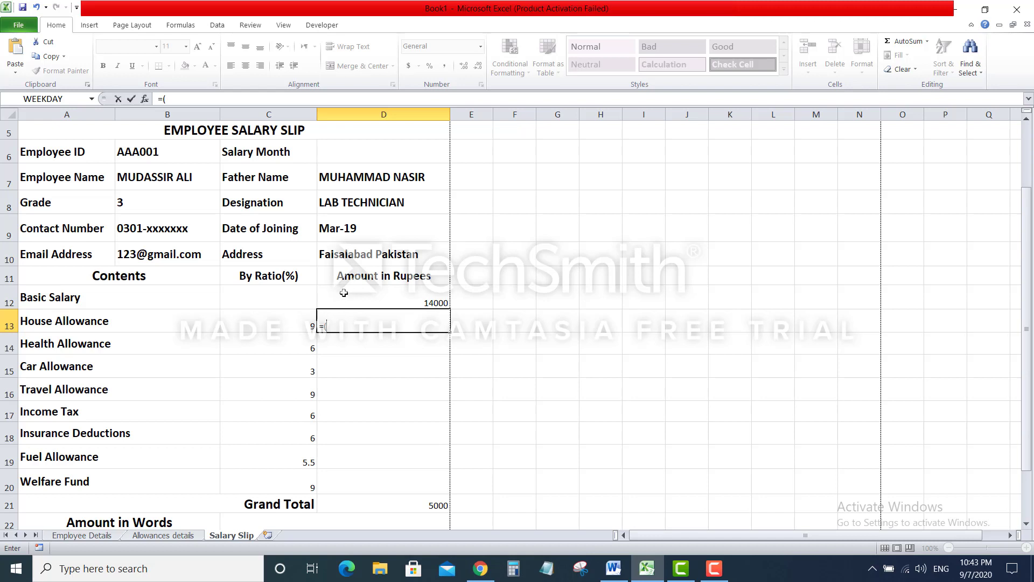
pyautogui.click(283, 325)
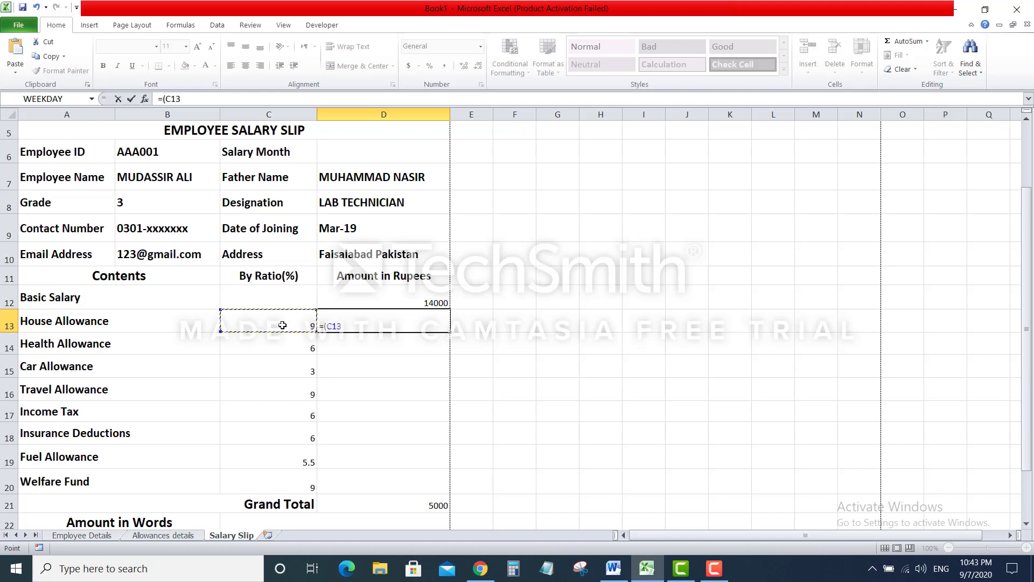
pyautogui.write('/100)*D12')
pyautogui.click(359, 303)
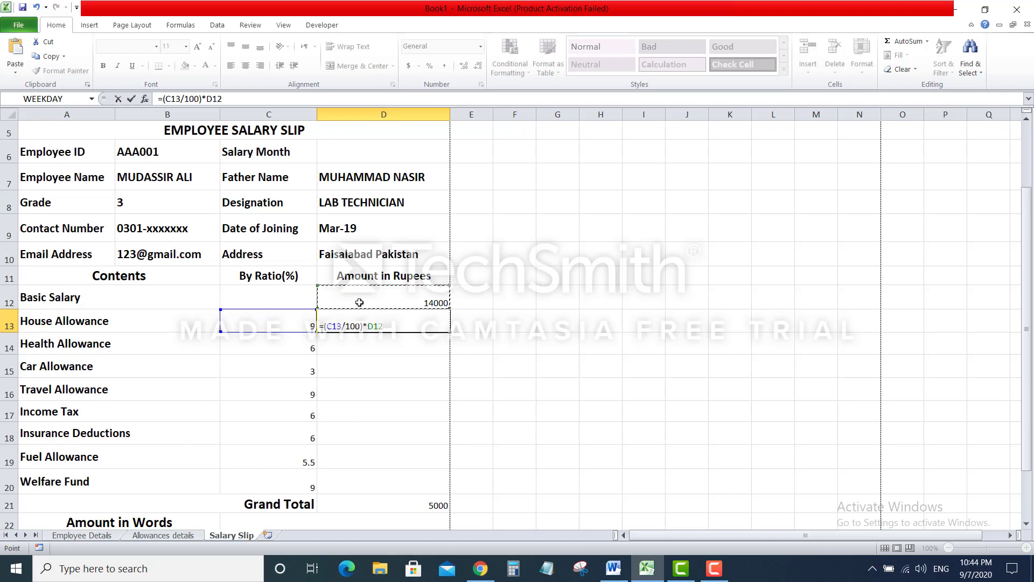
pyautogui.press('Return')
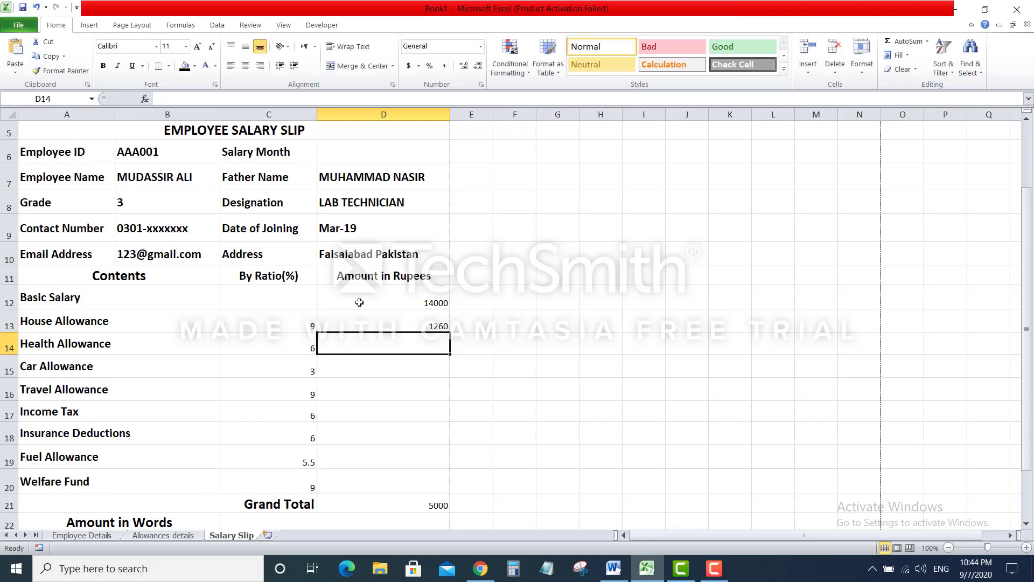
pyautogui.click(377, 318)
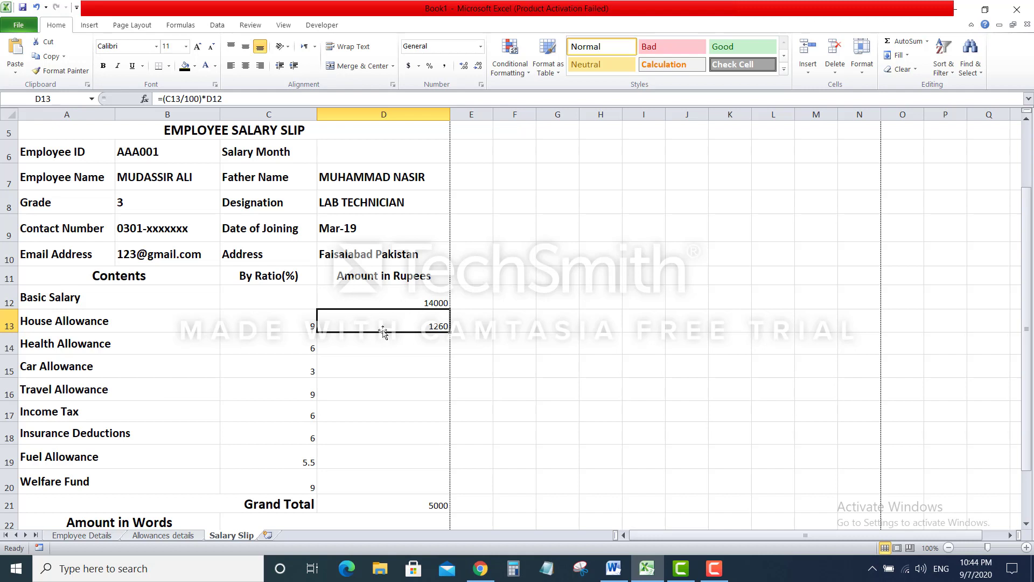
# Make D13's basic salary reference absolute: =(C13/100)*$D$12
pyautogui.click(381, 299)
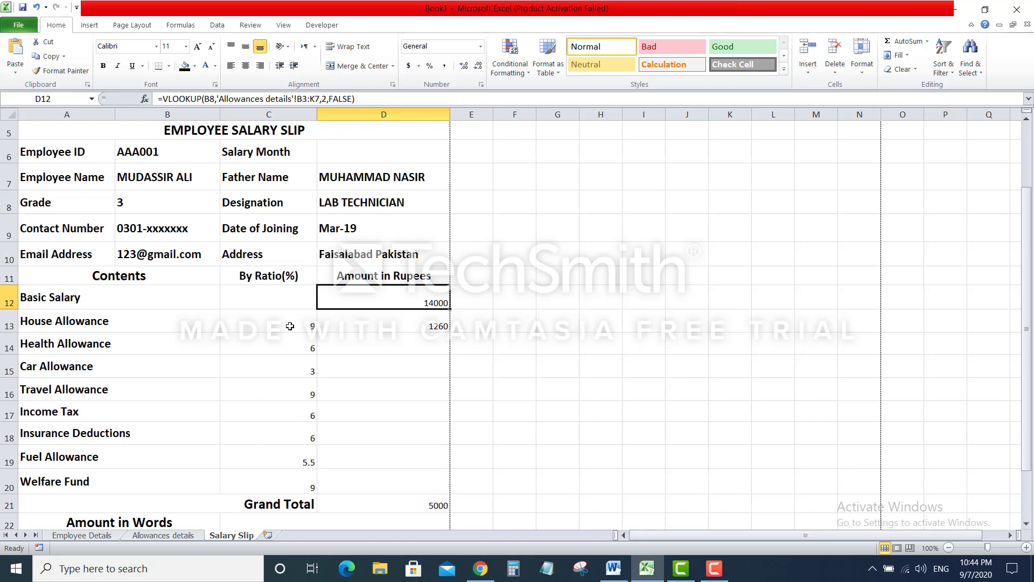
pyautogui.click(354, 326)
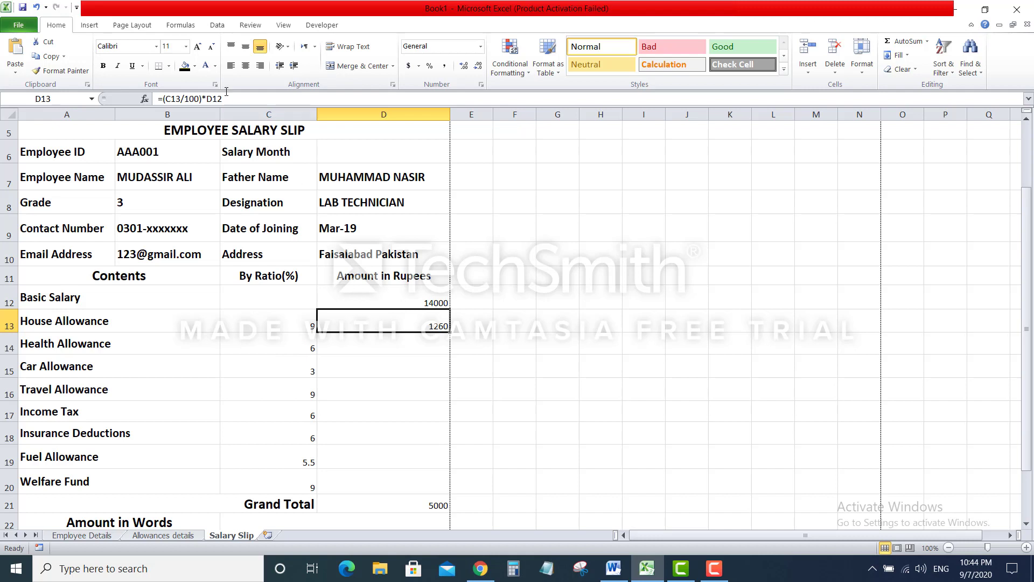
pyautogui.click(211, 101)
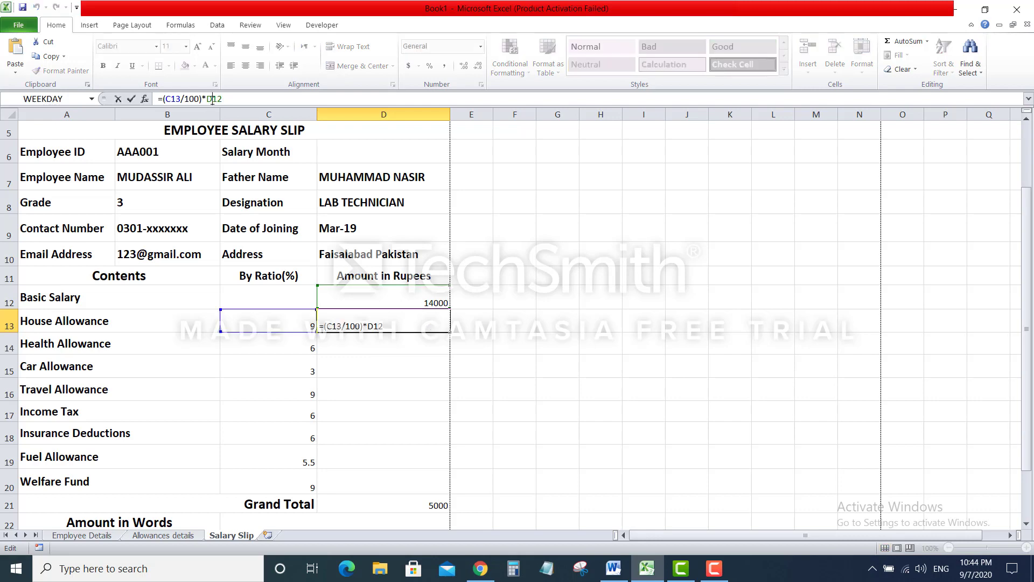
pyautogui.press('F4')
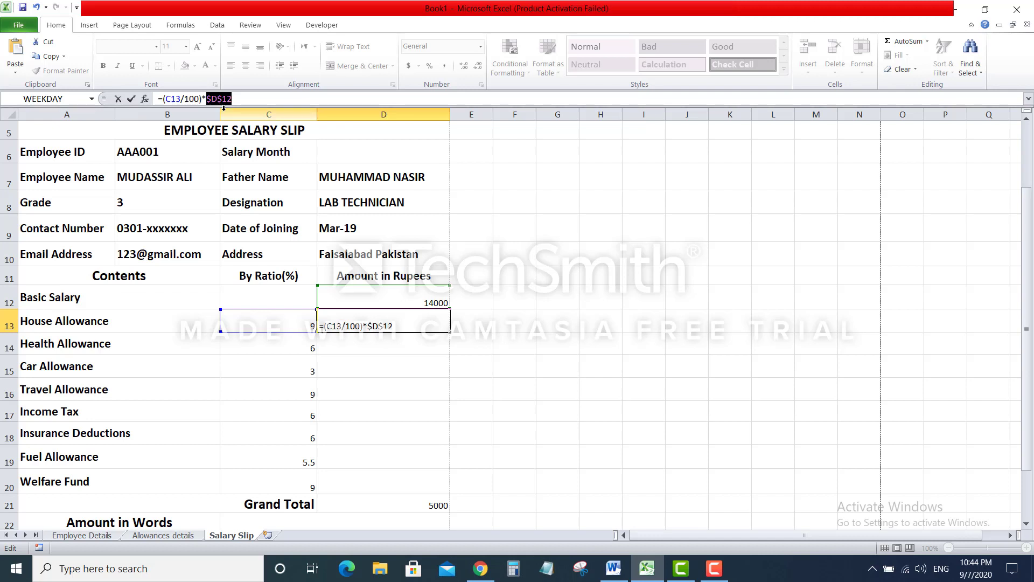
pyautogui.press('Return')
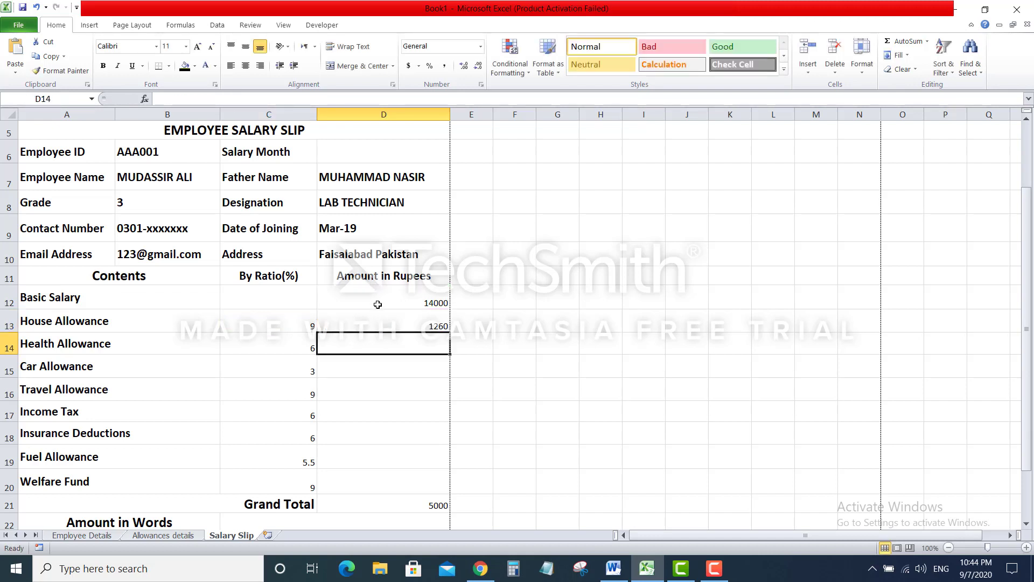
# Fill D13's amount formula down to D20 through Welfare Fund
pyautogui.click(376, 311)
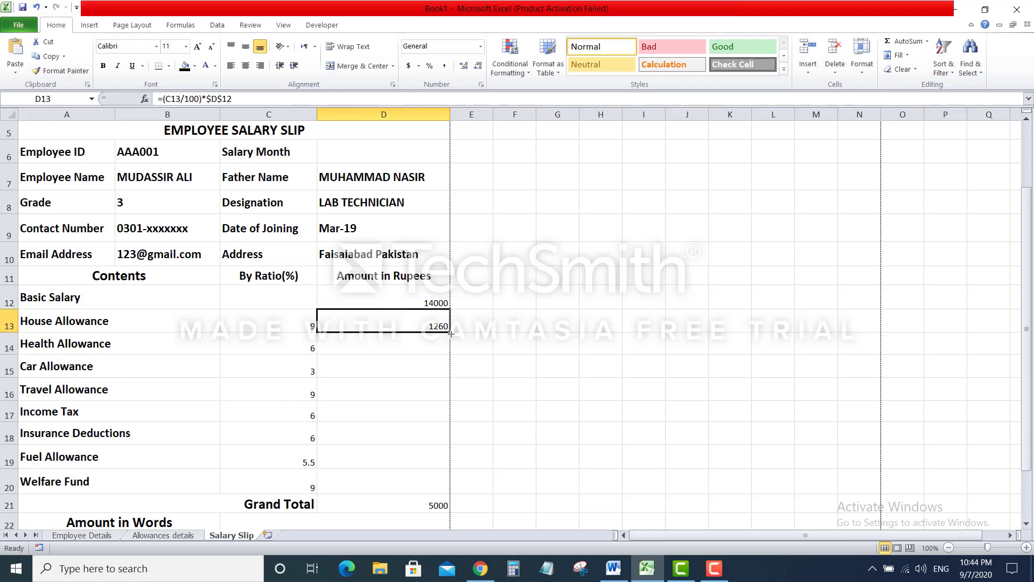
pyautogui.moveTo(451, 333); pyautogui.dragTo(440, 482)
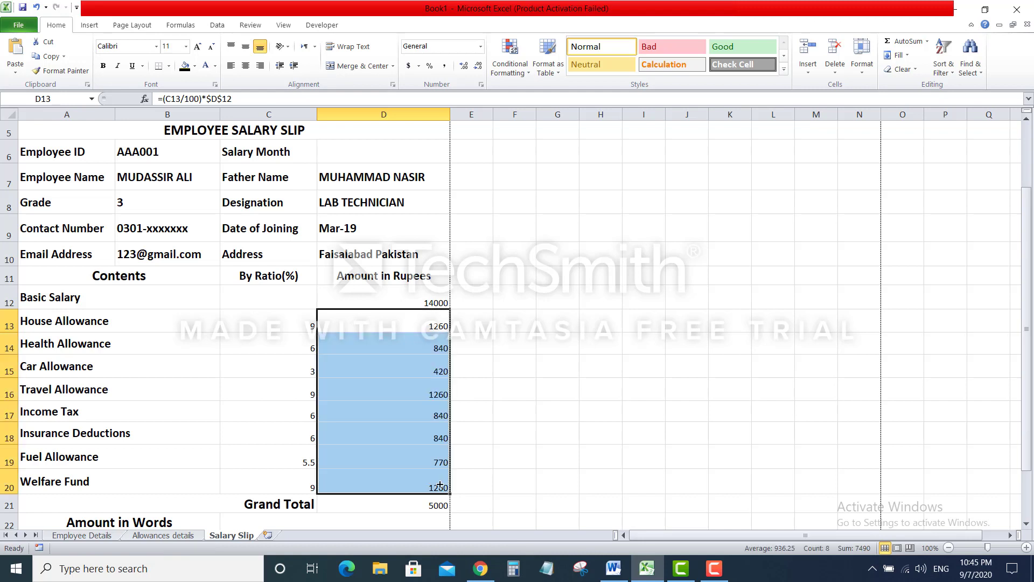
pyautogui.click(382, 372)
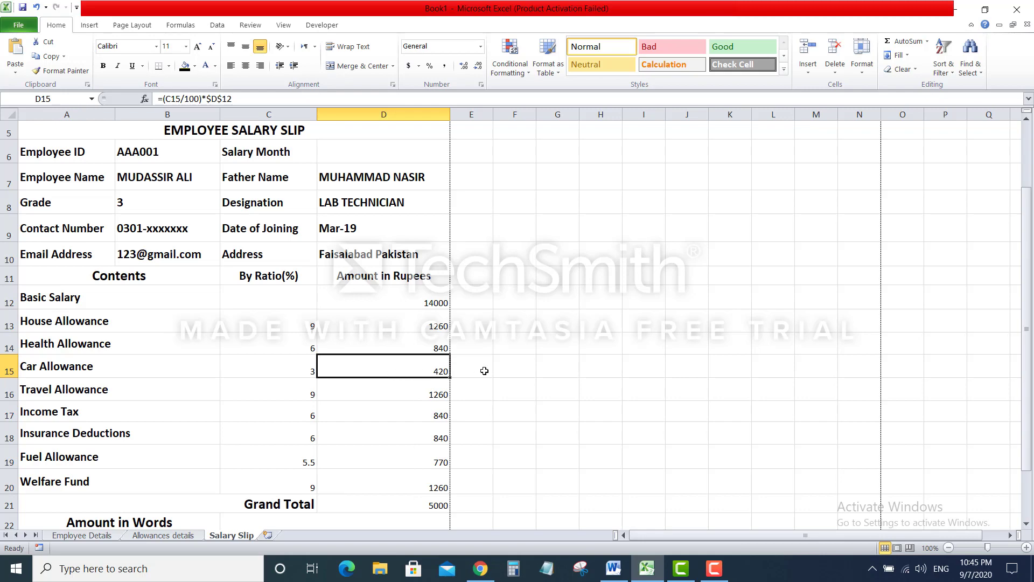
# Replace D21's 5000 with =Sum(D12:D20), giving a Grand Total of 21490
pyautogui.scroll(-3, 484, 370)
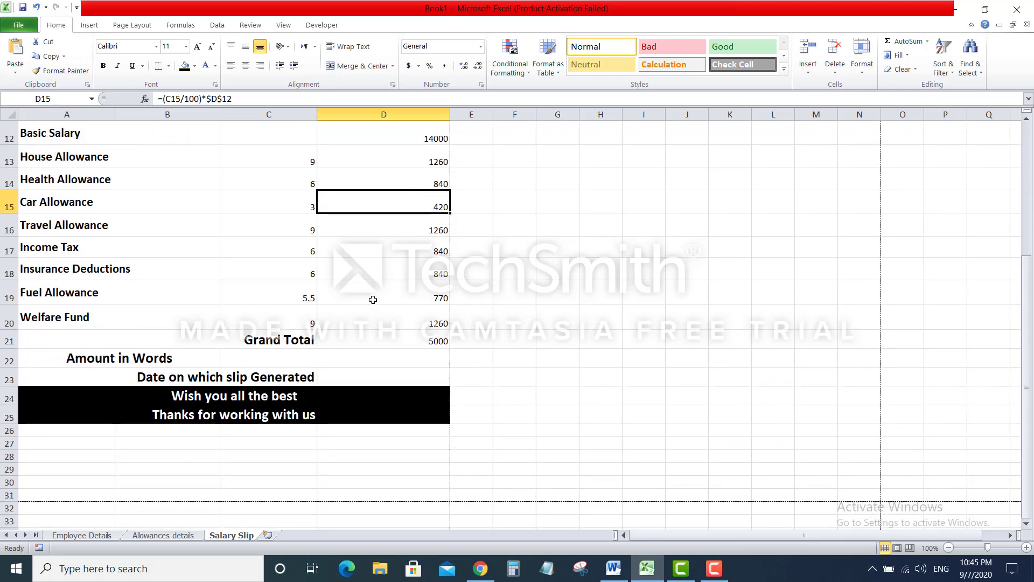
pyautogui.click(395, 342)
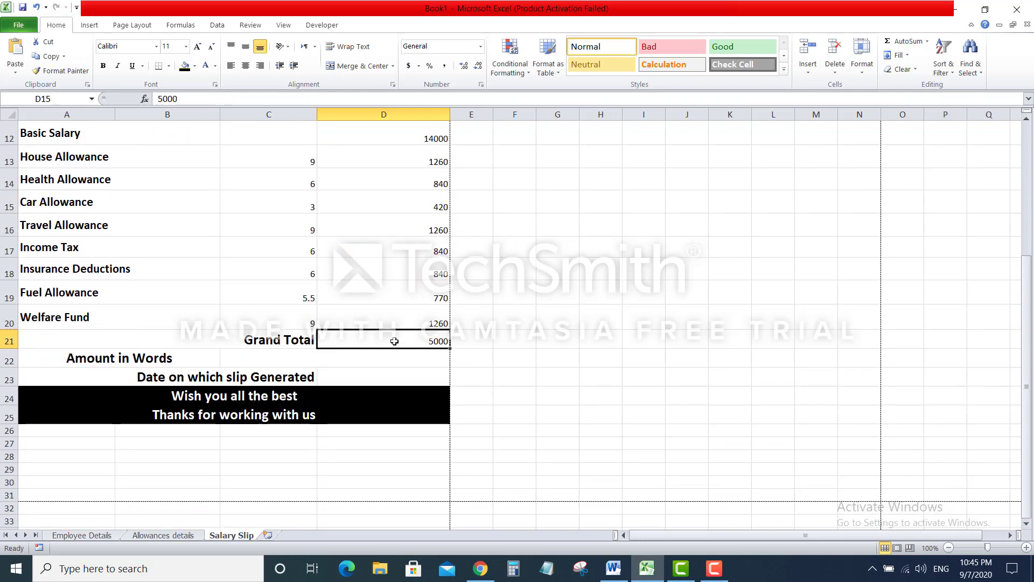
pyautogui.press('Delete')
pyautogui.write('=Sum')
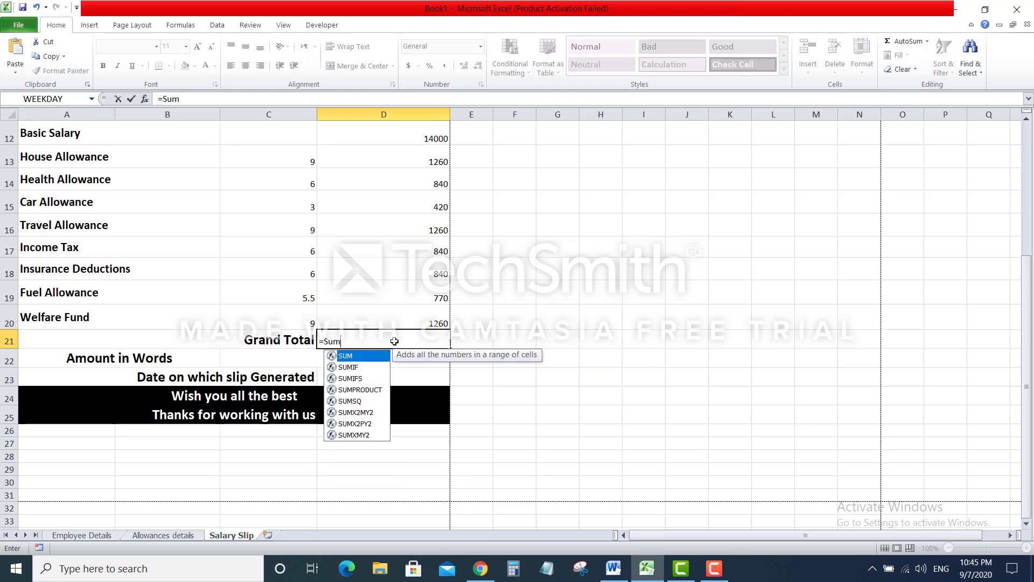
pyautogui.write('(')
pyautogui.scroll(1, 395, 341)
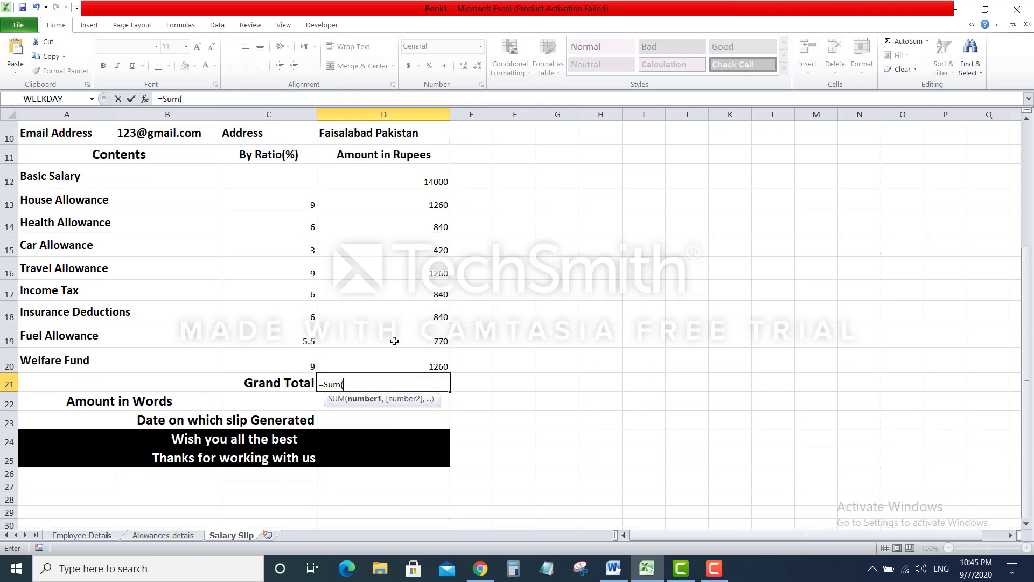
pyautogui.click(395, 177)
pyautogui.moveTo(395, 178); pyautogui.dragTo(392, 360)
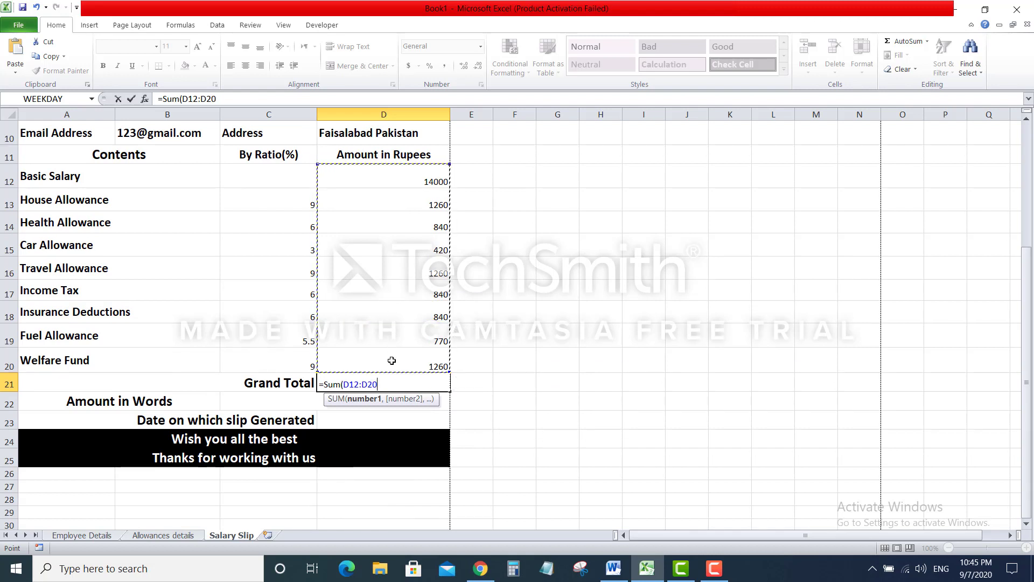
pyautogui.write(')')
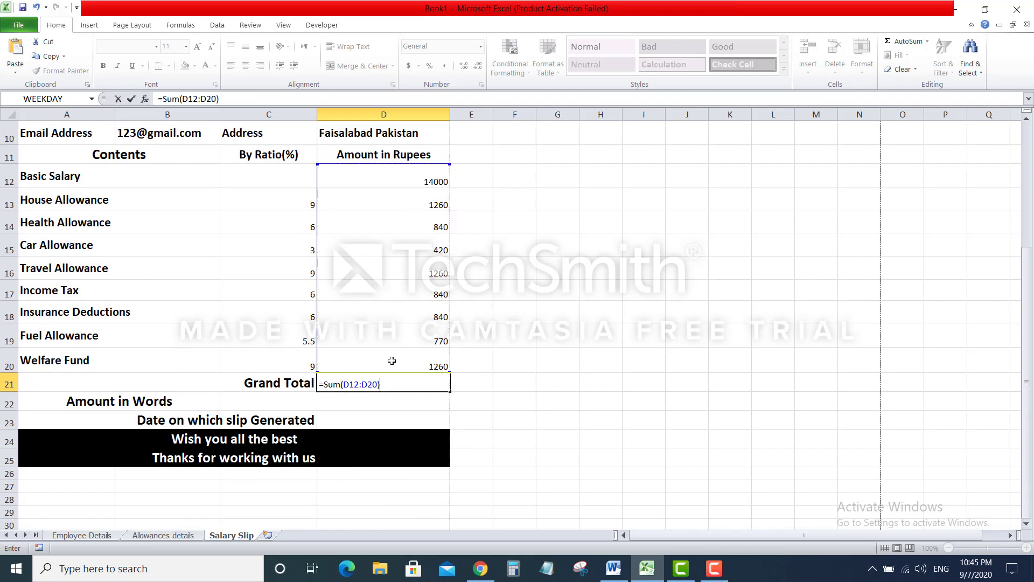
pyautogui.press('Return')
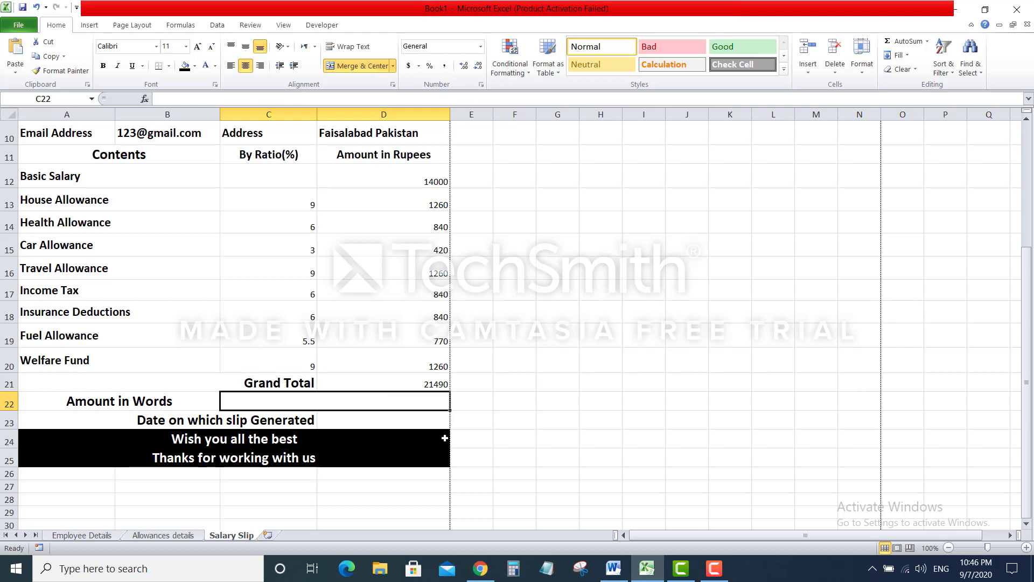
# Copy all of the SpellNumber code from the Word document
pyautogui.click(612, 569)
pyautogui.scroll(-20, 556, 328)
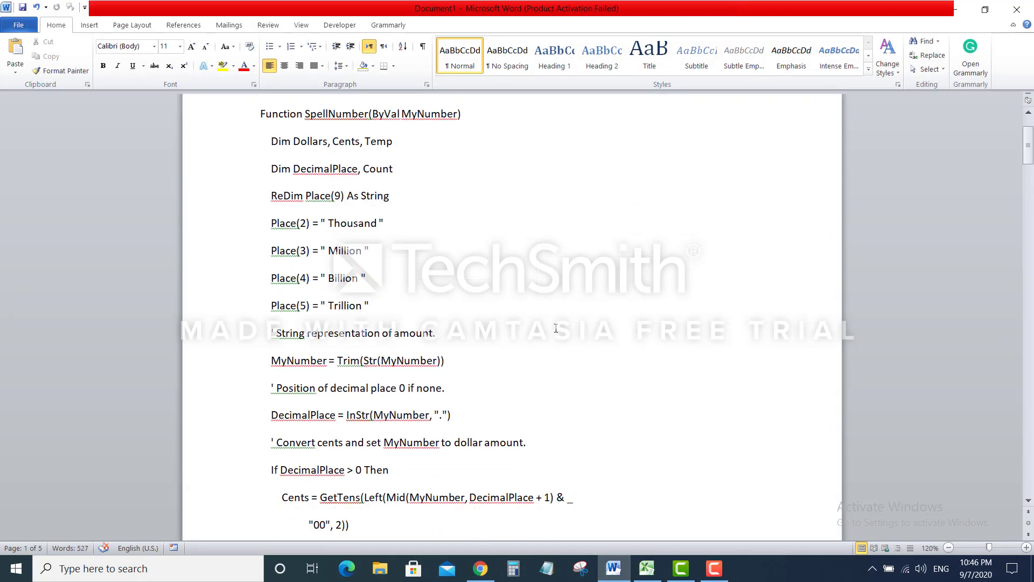
pyautogui.scroll(-20, 556, 328)
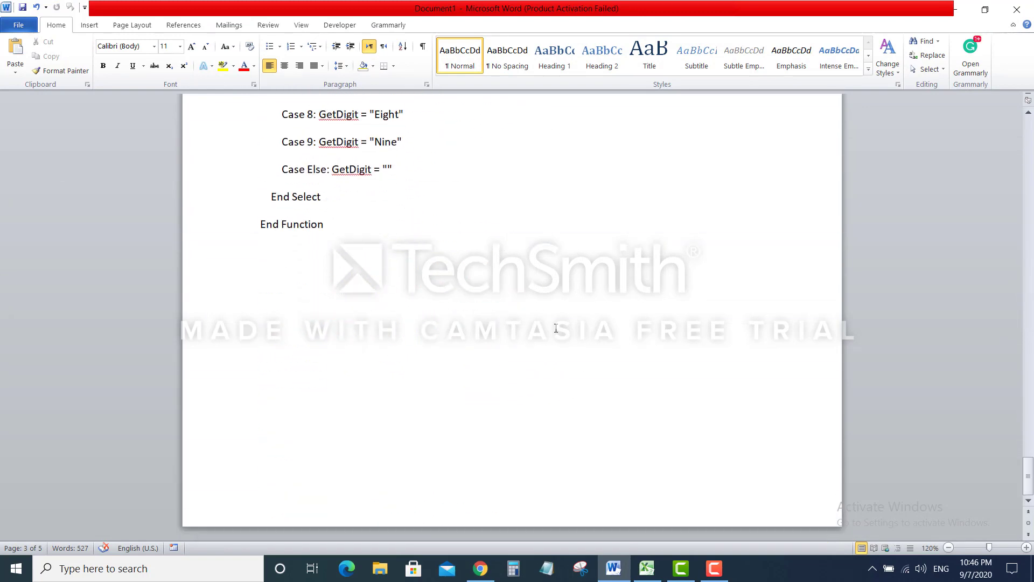
pyautogui.hotkey('ctrl', 'a')
pyautogui.hotkey('ctrl', 'c')
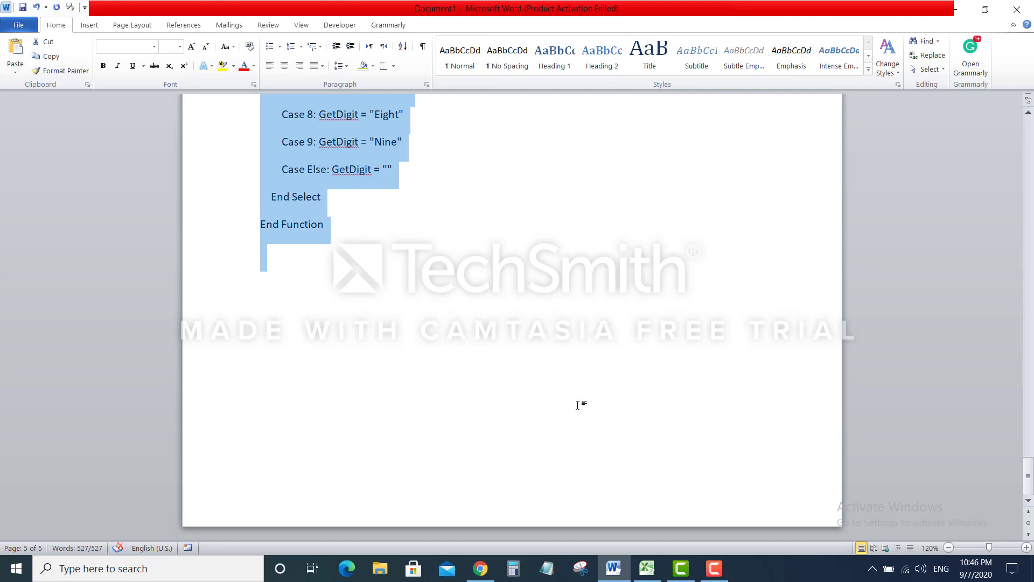
# Paste the SpellNumber code into a new Module1 in the VBA editor and start saving
pyautogui.click(646, 569)
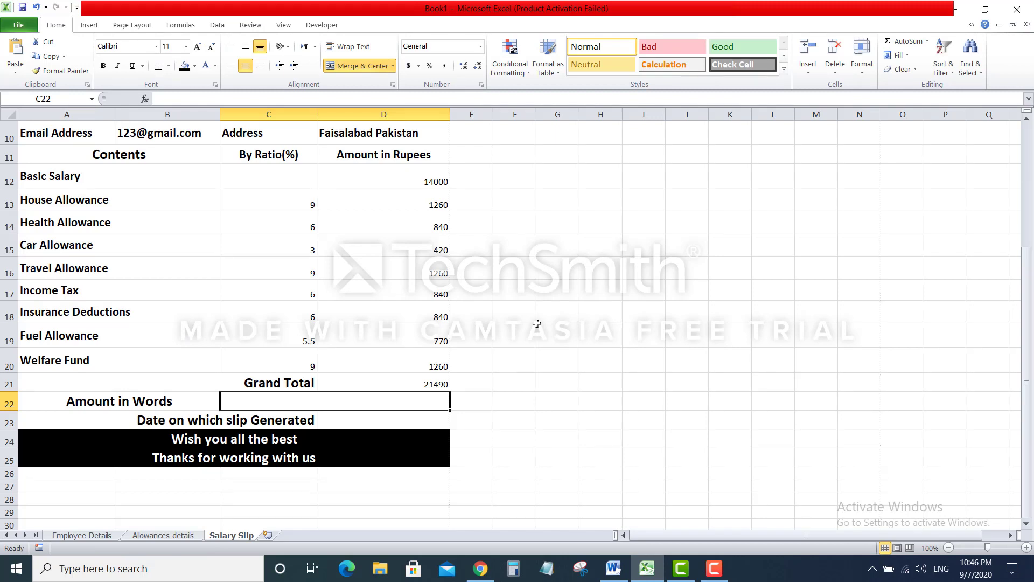
pyautogui.press('alt')
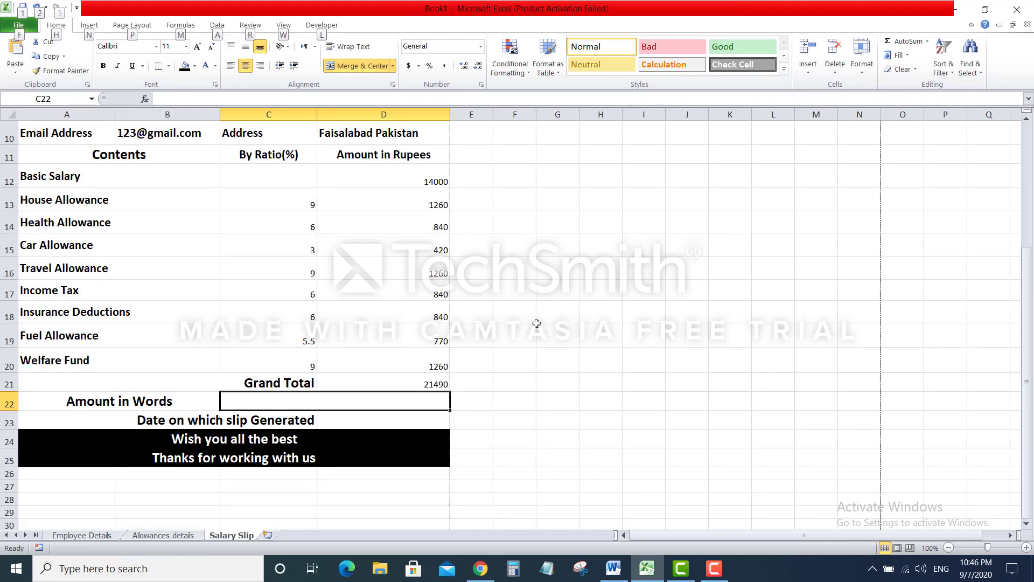
pyautogui.hotkey('alt', 'F11')
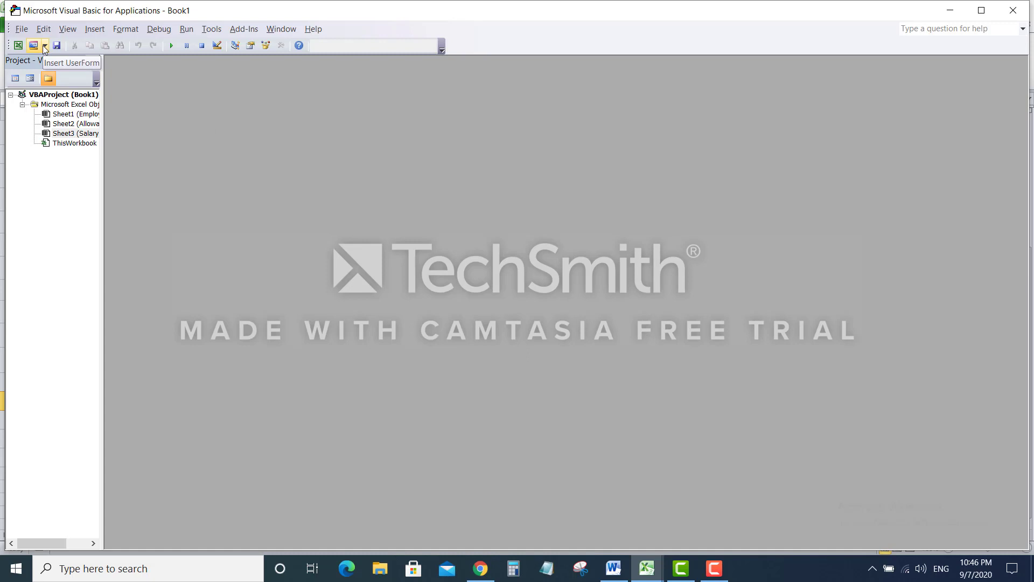
pyautogui.click(85, 30)
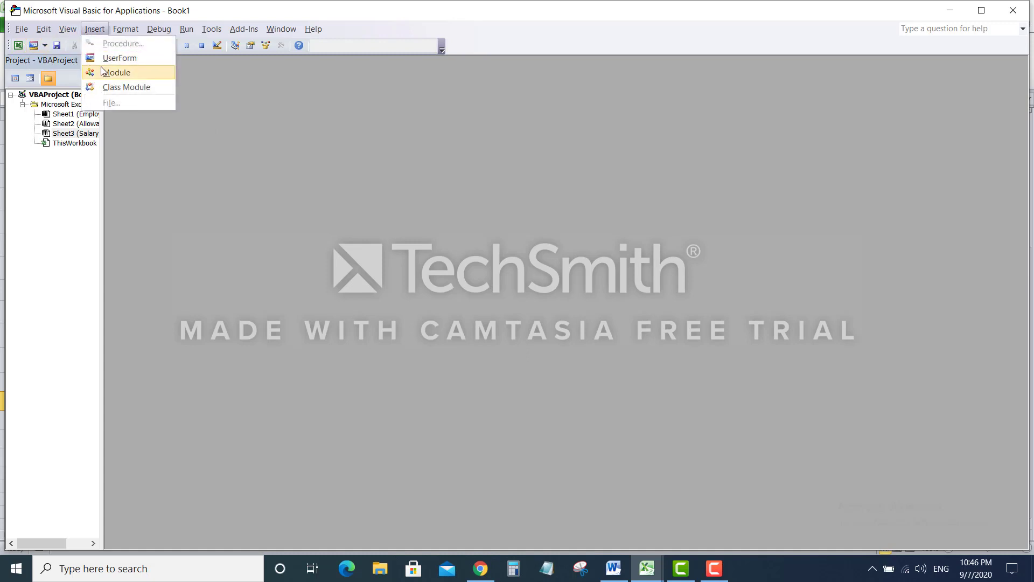
pyautogui.click(102, 71)
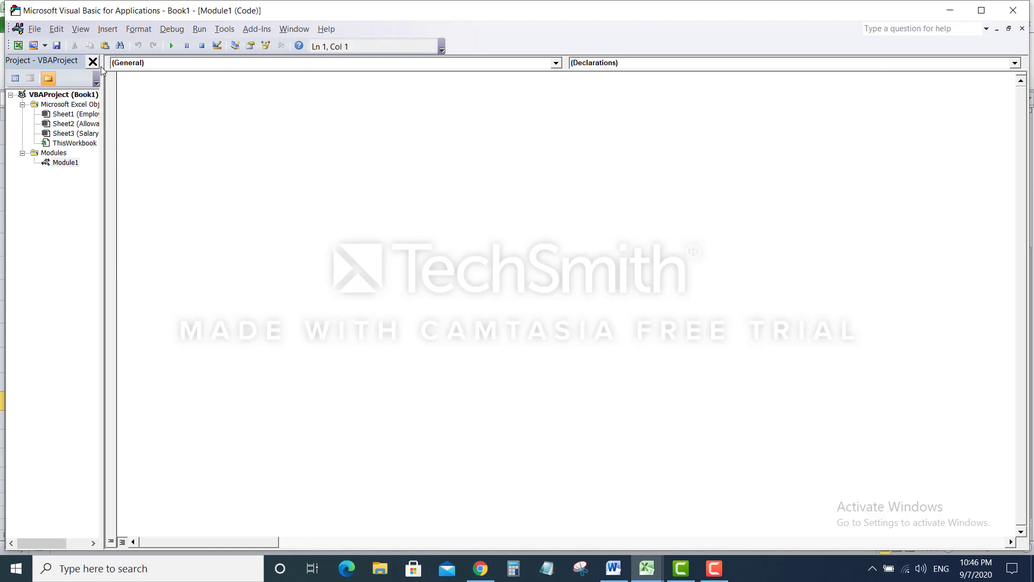
pyautogui.hotkey('ctrl', 'v')
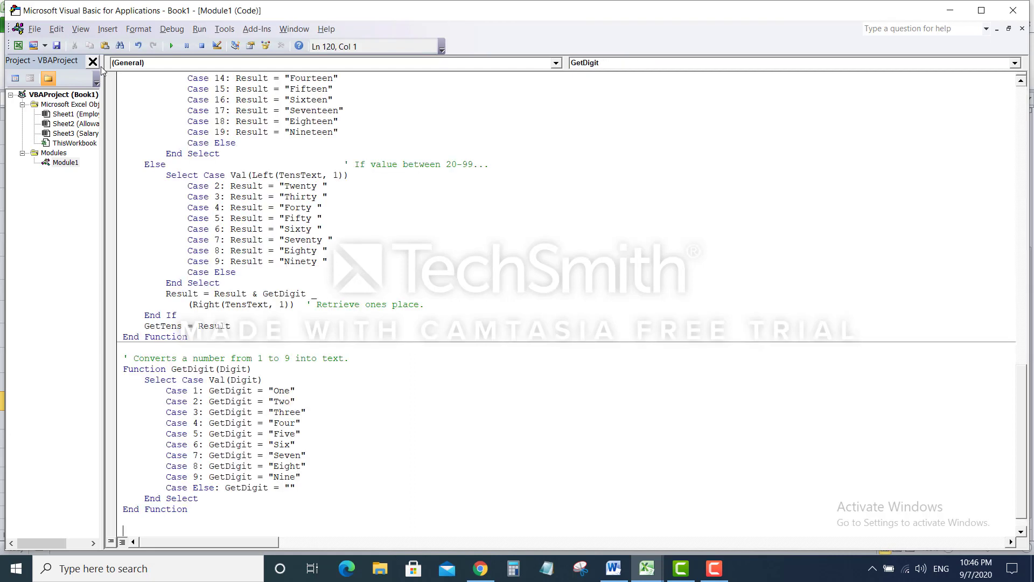
pyautogui.click(57, 46)
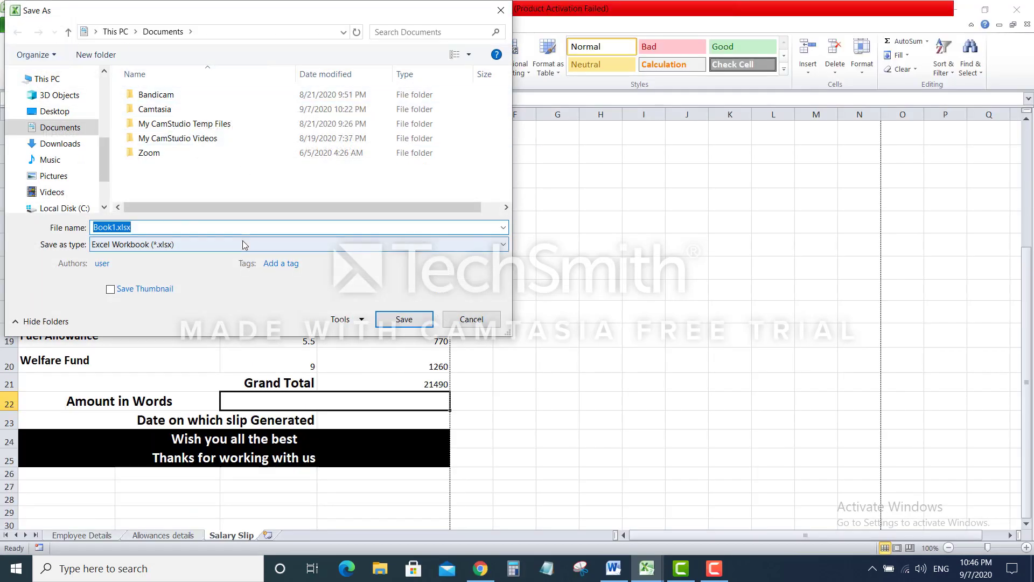
# Save the workbook as Excel Macro-Enabled 'salary slip.xlsm' and close the VBA editor
pyautogui.click(240, 245)
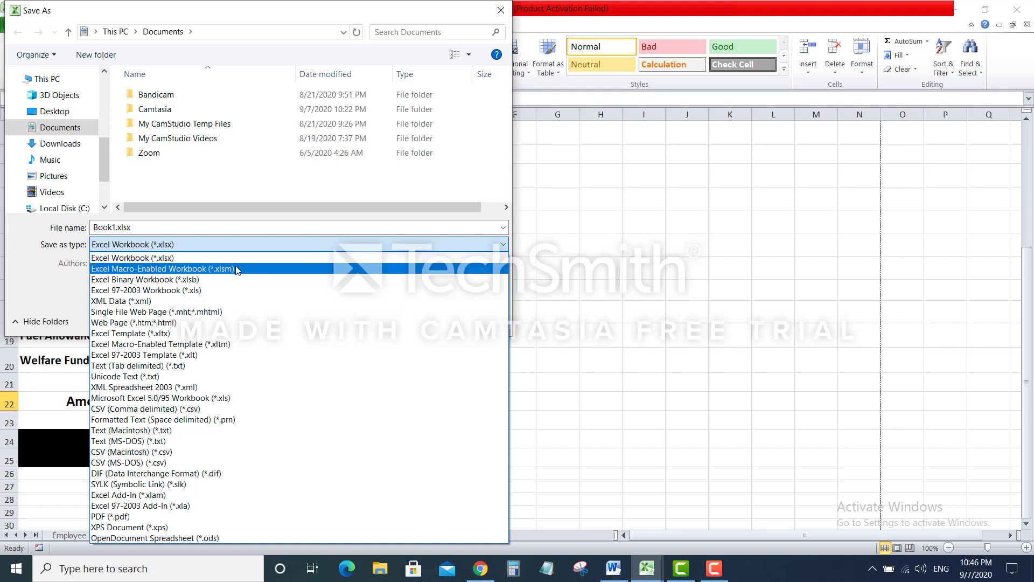
pyautogui.click(236, 268)
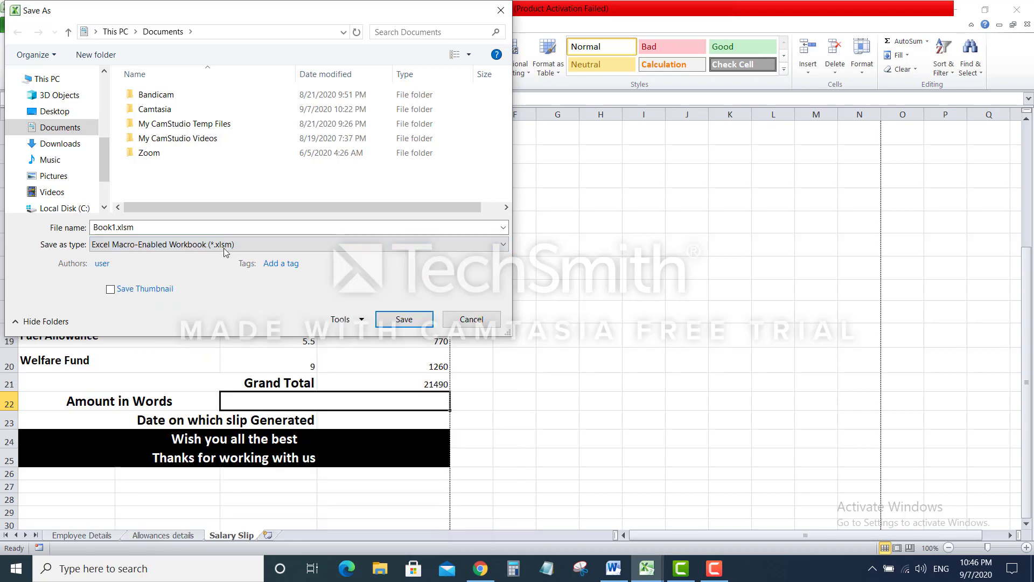
pyautogui.click(199, 226)
pyautogui.write('salar')
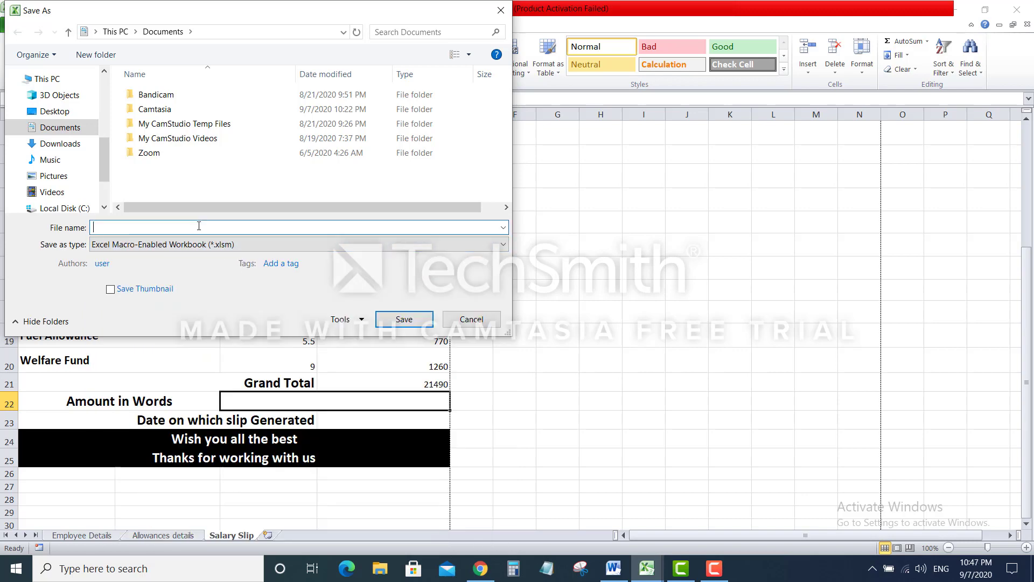
pyautogui.write('y')
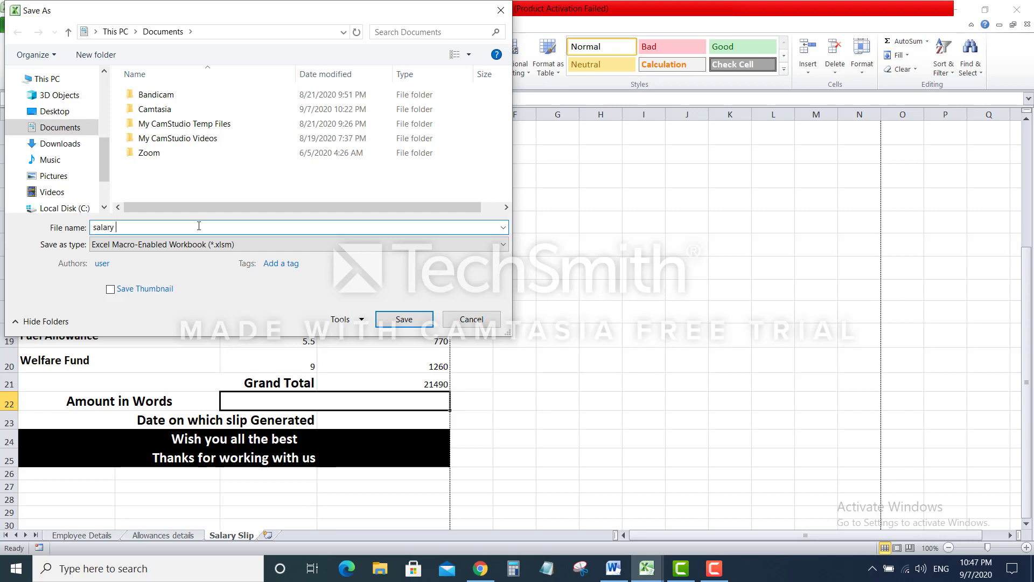
pyautogui.write('slip')
pyautogui.press('Return')
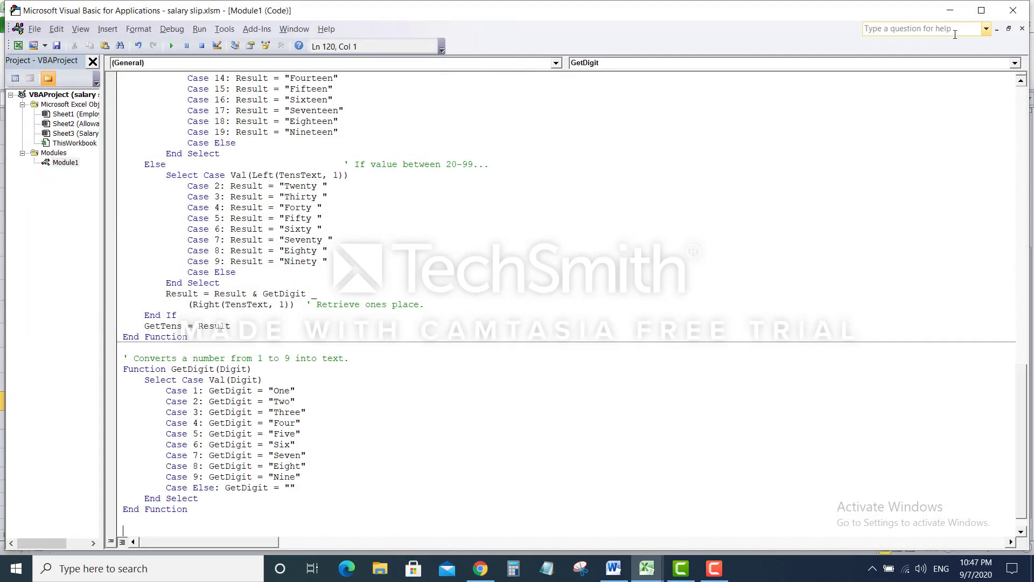
pyautogui.click(1016, 13)
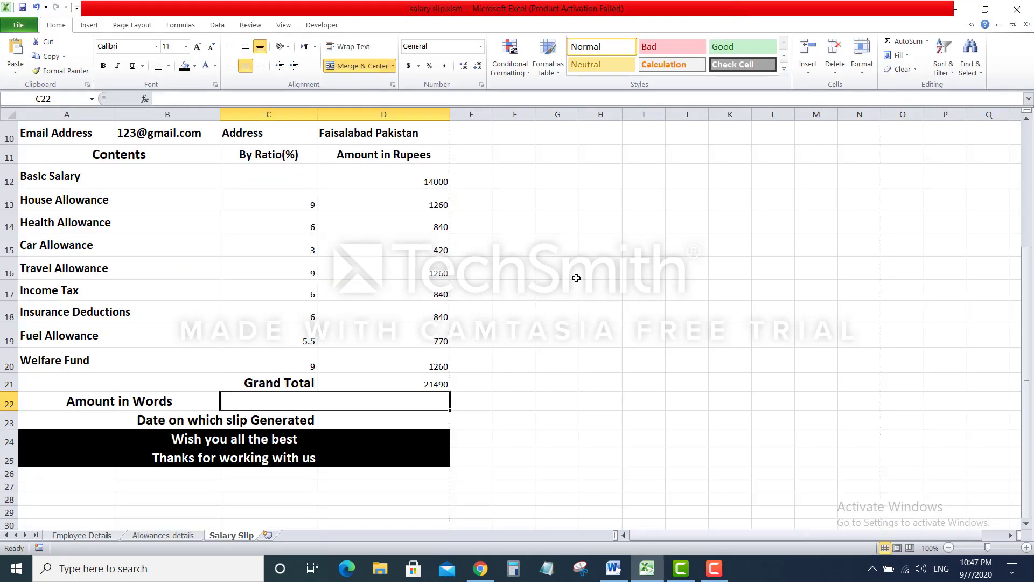
# Enter =SpellNumber(D21) in C22 to show the Grand Total in words
pyautogui.write('=')
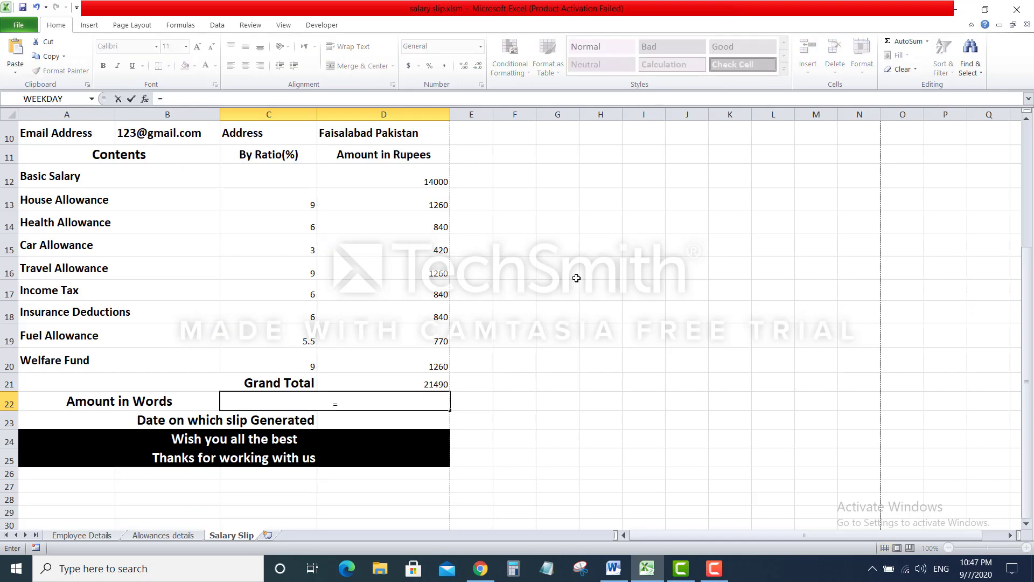
pyautogui.write('spell')
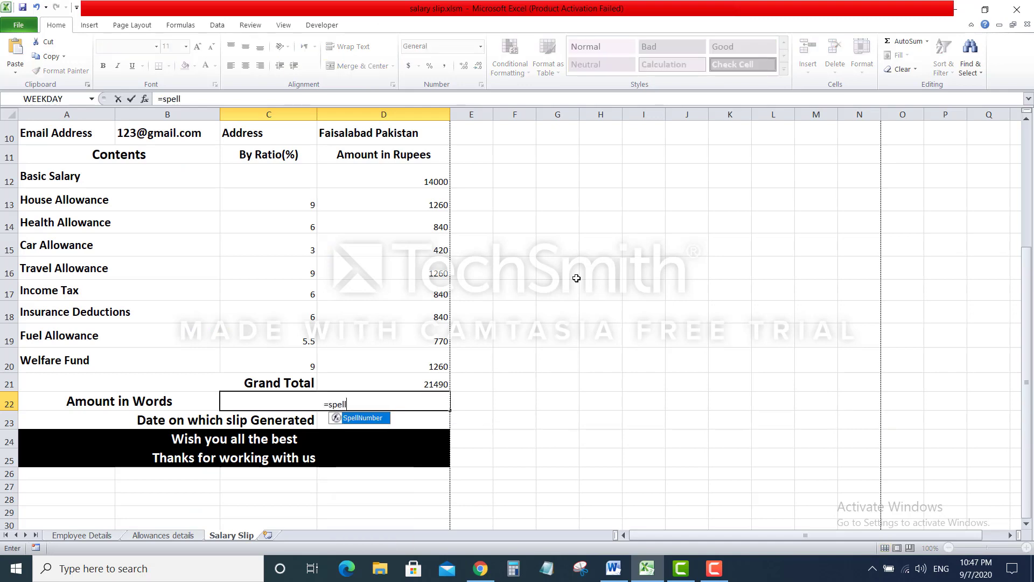
pyautogui.press('Tab')
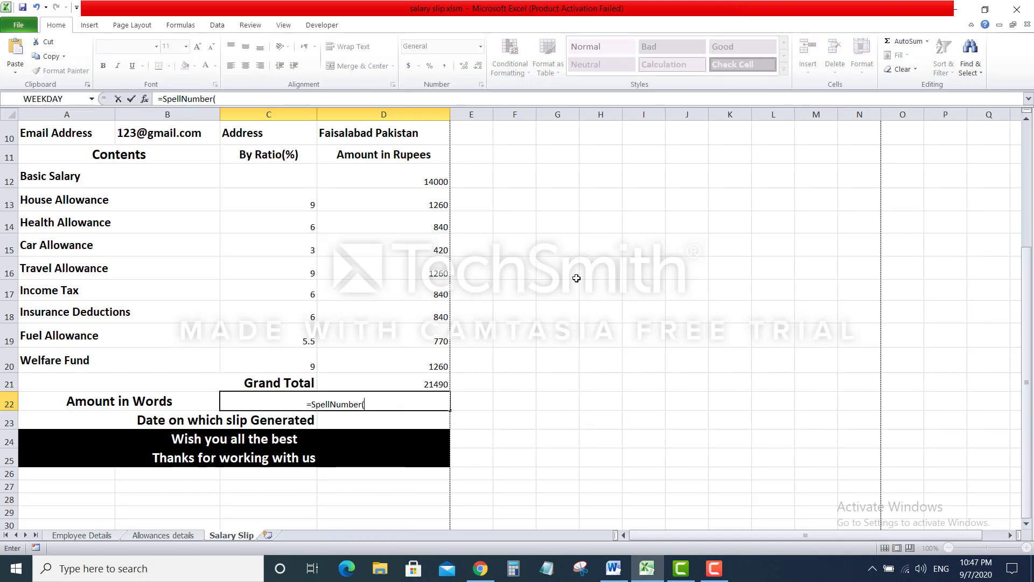
pyautogui.click(381, 386)
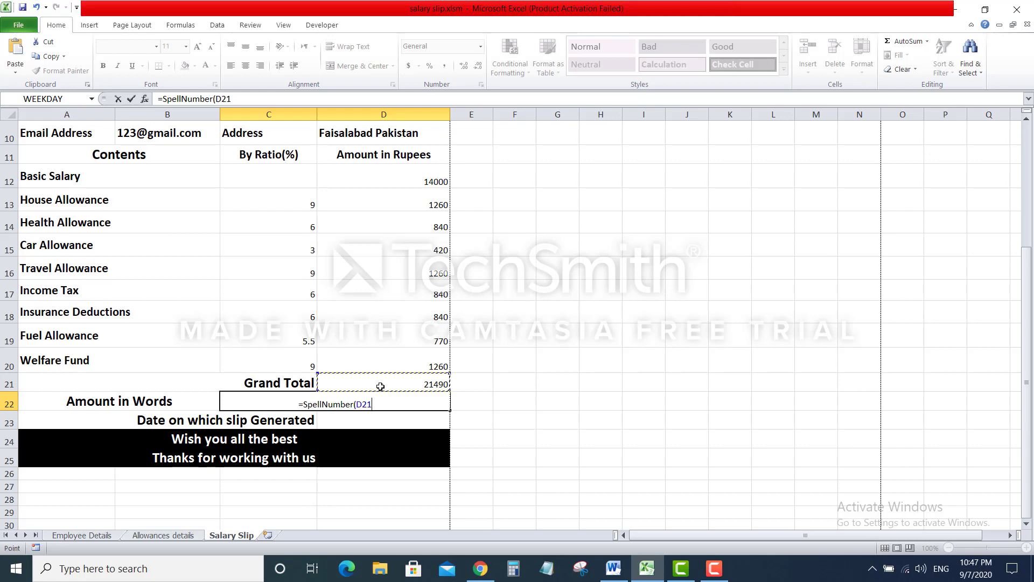
pyautogui.write(')')
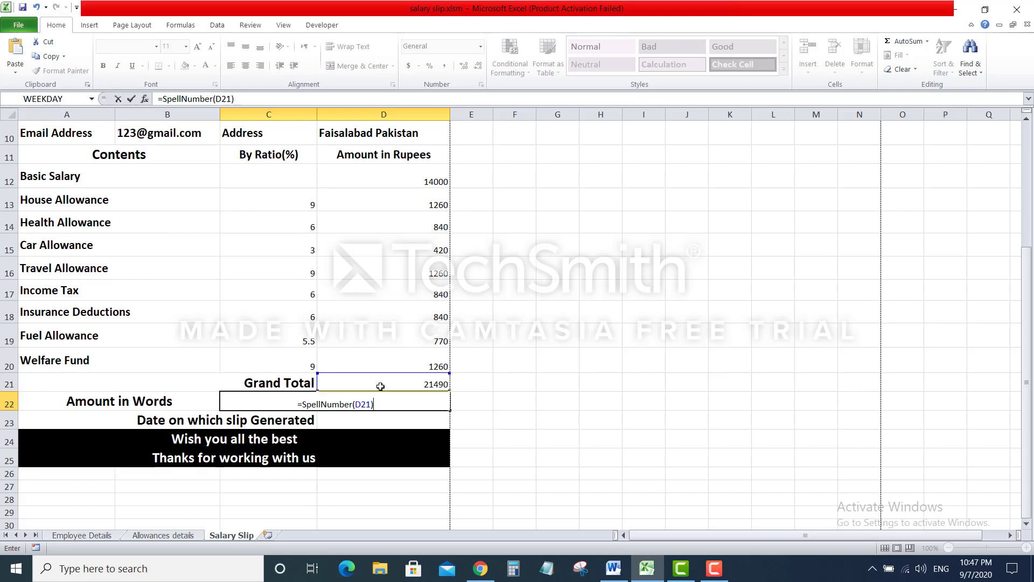
pyautogui.press('Return')
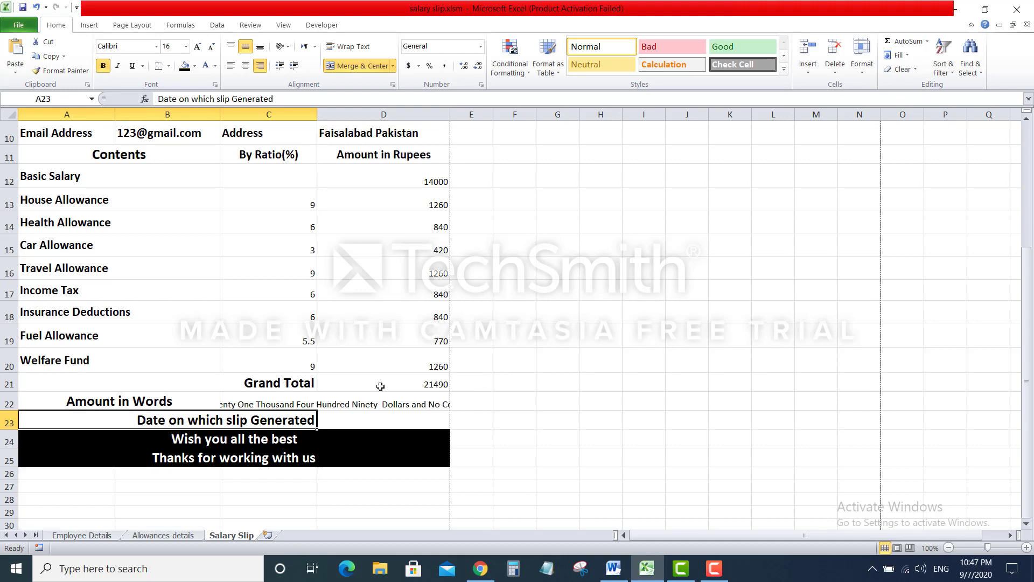
# Shrink C22's text to 9 points so the amount in words fits
pyautogui.click(265, 402)
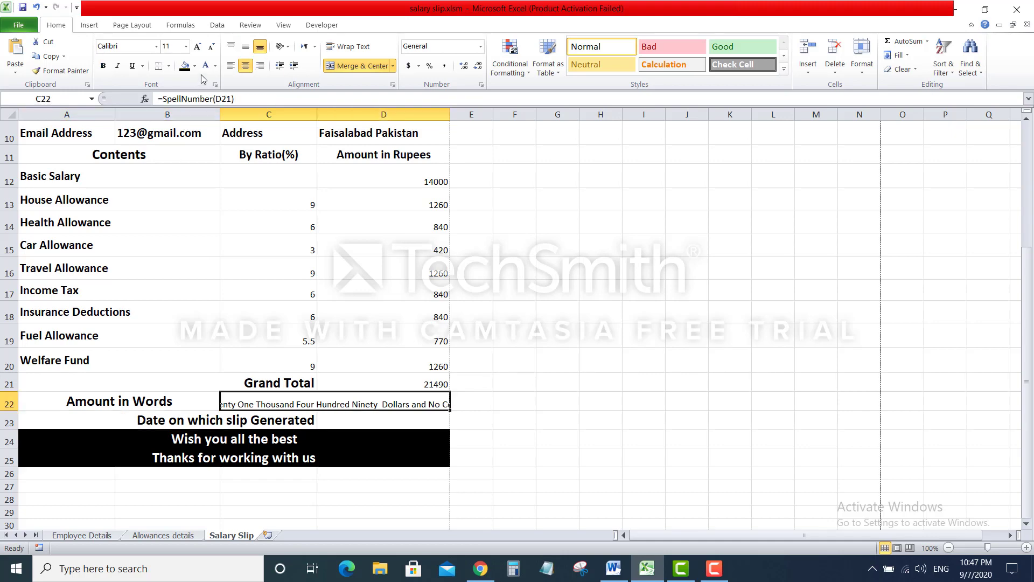
pyautogui.click(211, 48)
pyautogui.click(211, 48)
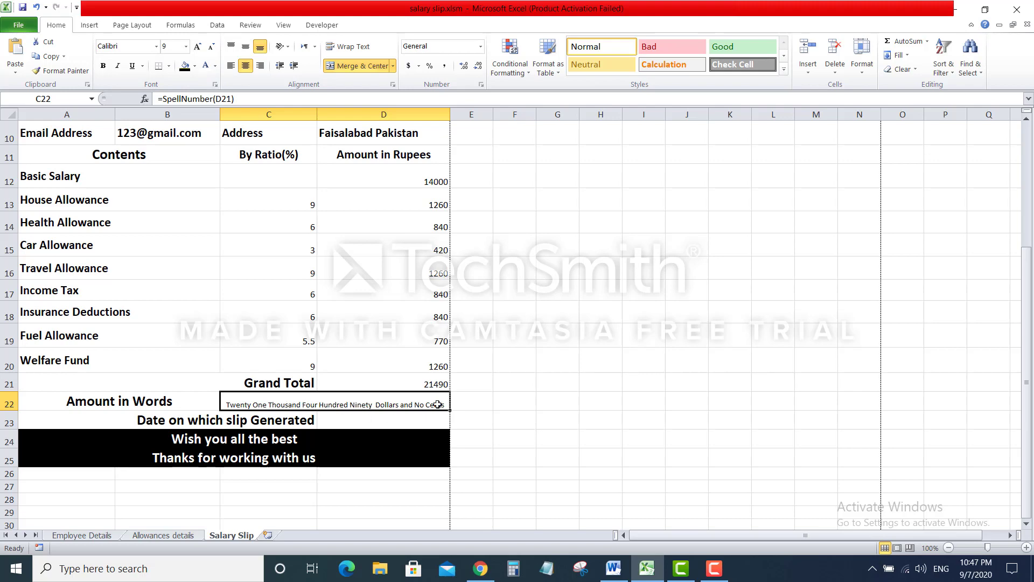
pyautogui.scroll(-2, 492, 361)
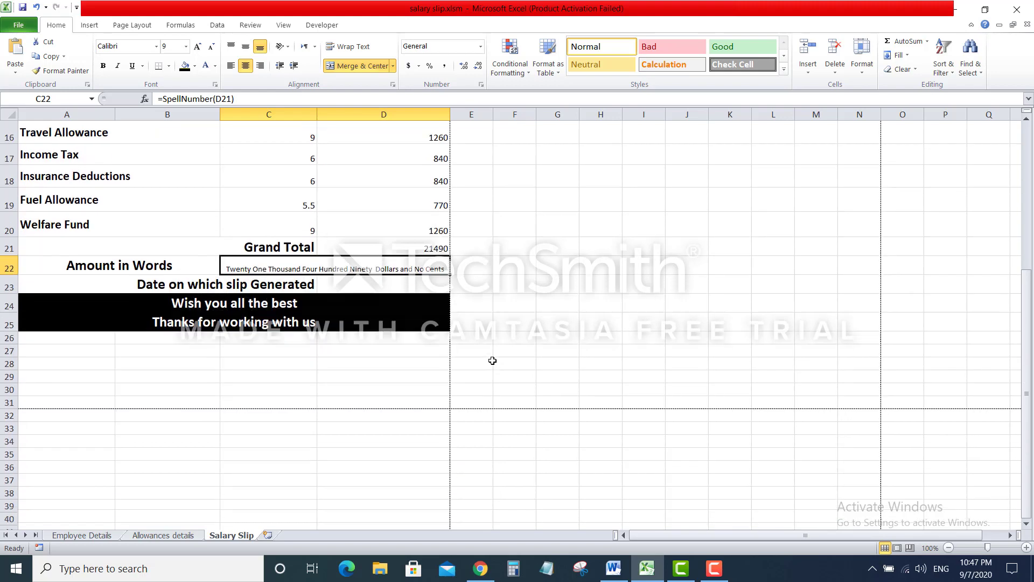
# Enter =NOW() in D23 so the slip generation date shows 9/7/2020 22:48
pyautogui.click(388, 287)
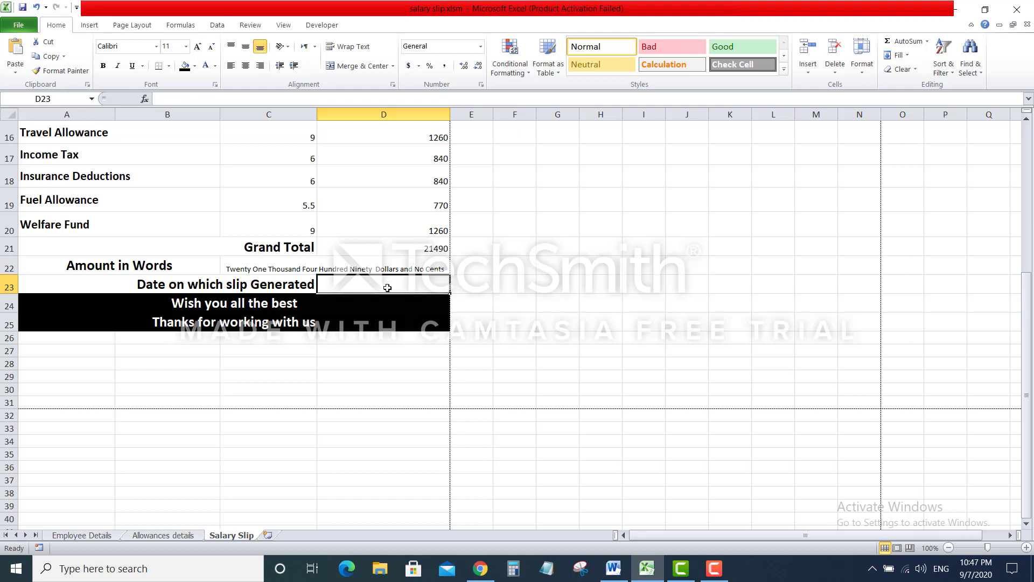
pyautogui.write('=')
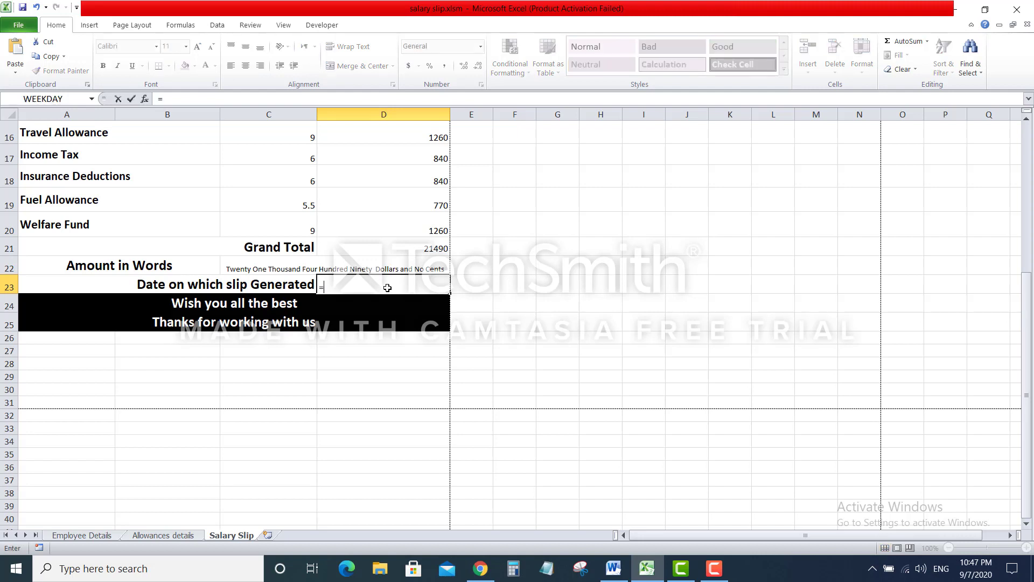
pyautogui.write('NOw')
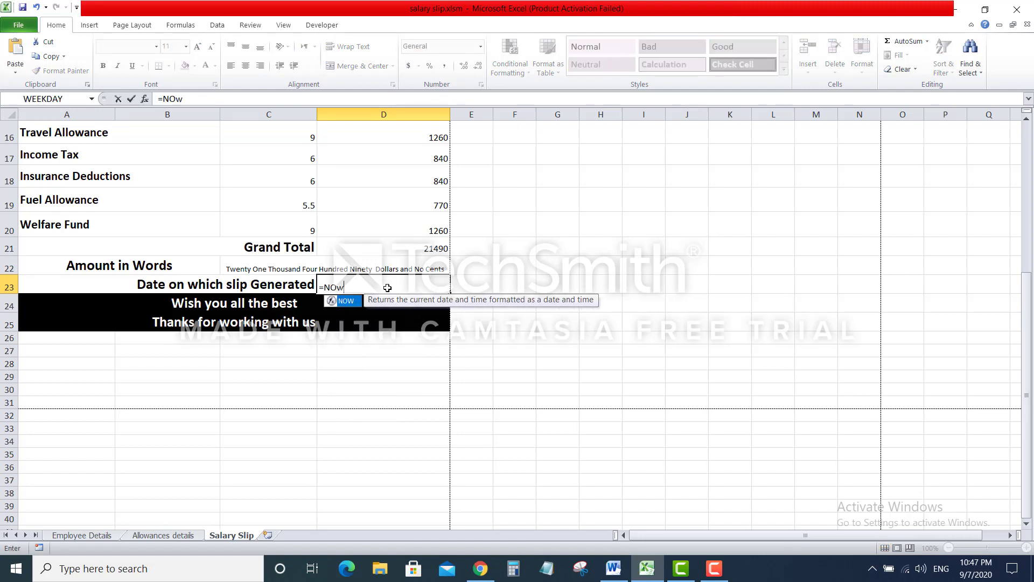
pyautogui.press('BackSpace')
pyautogui.press('BackSpace')
pyautogui.write('ow()')
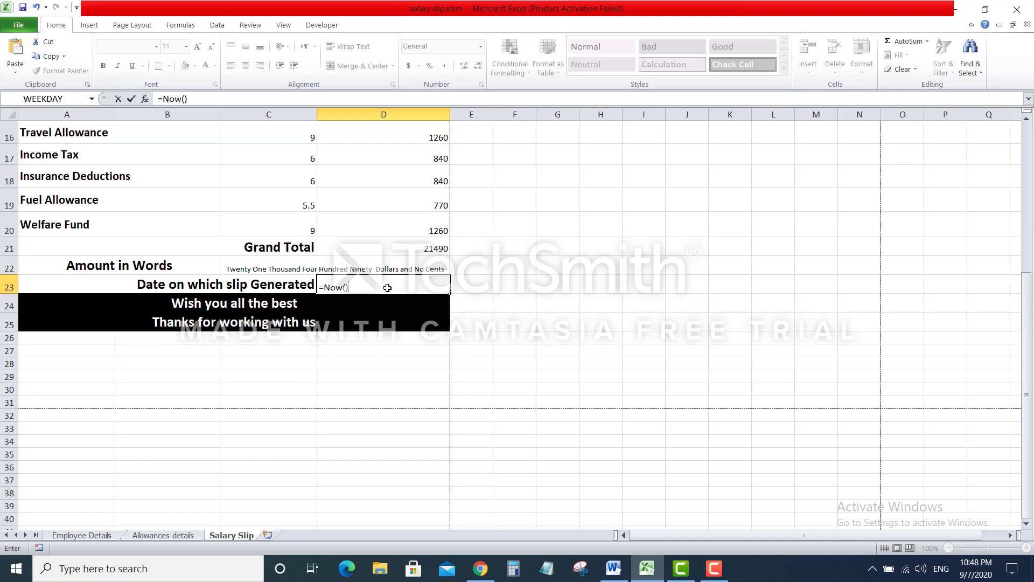
pyautogui.press('Return')
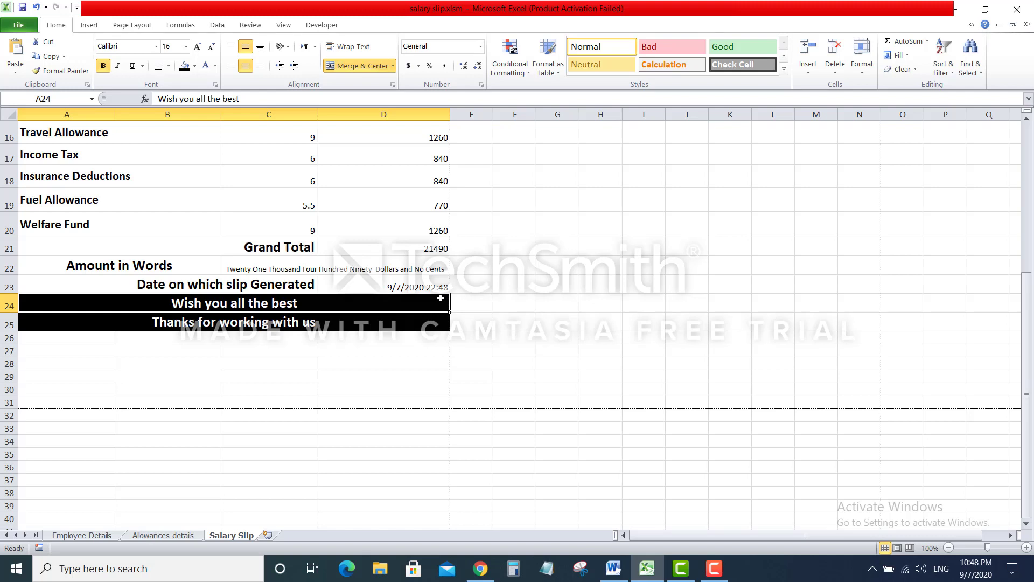
pyautogui.click(393, 286)
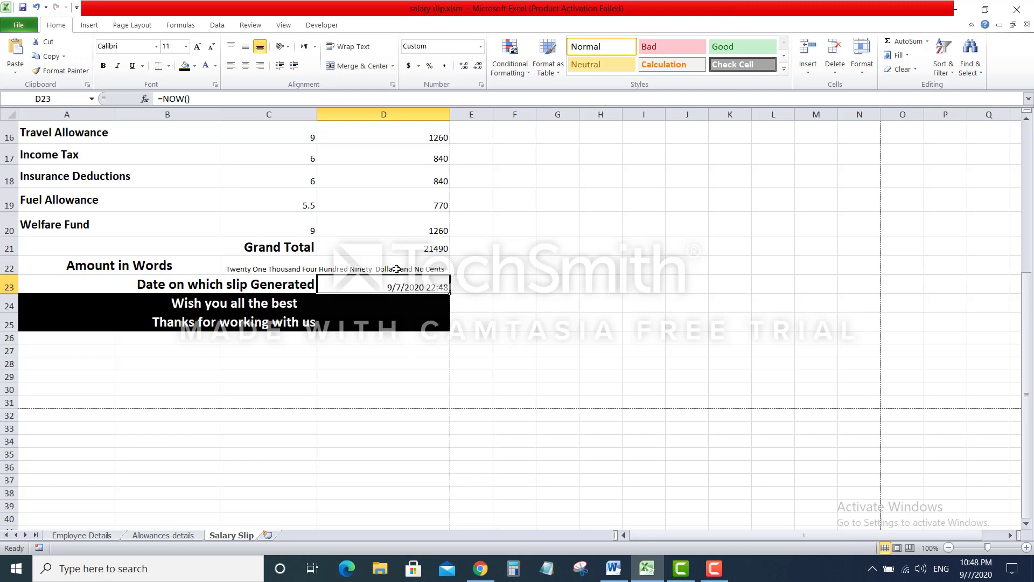
pyautogui.press('Down')
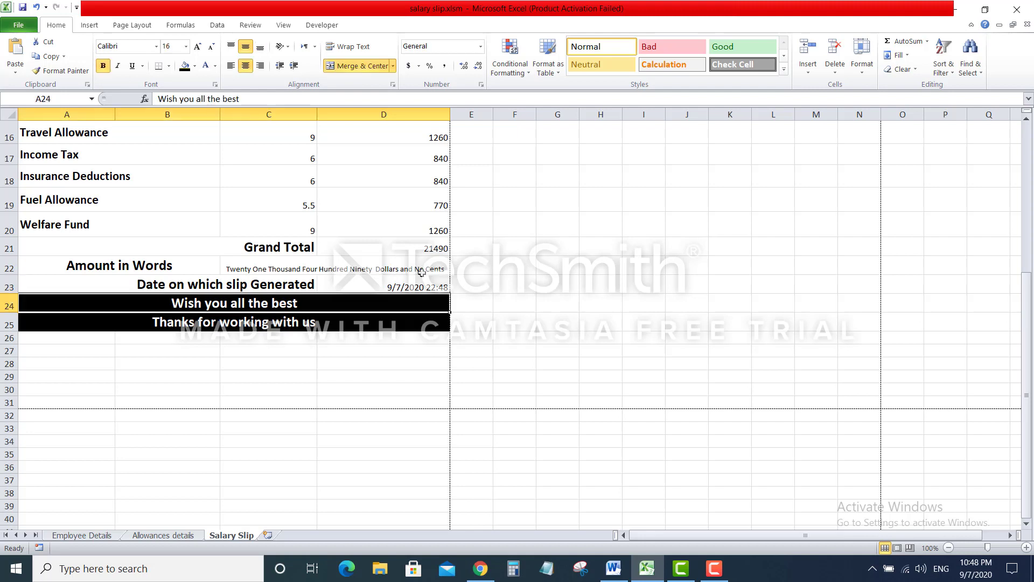
# Scroll back up the slip and select the Employee ID cell B6
pyautogui.scroll(5, 390, 280)
pyautogui.scroll(-1, 391, 280)
pyautogui.scroll(1, 391, 280)
pyautogui.scroll(-3, 391, 279)
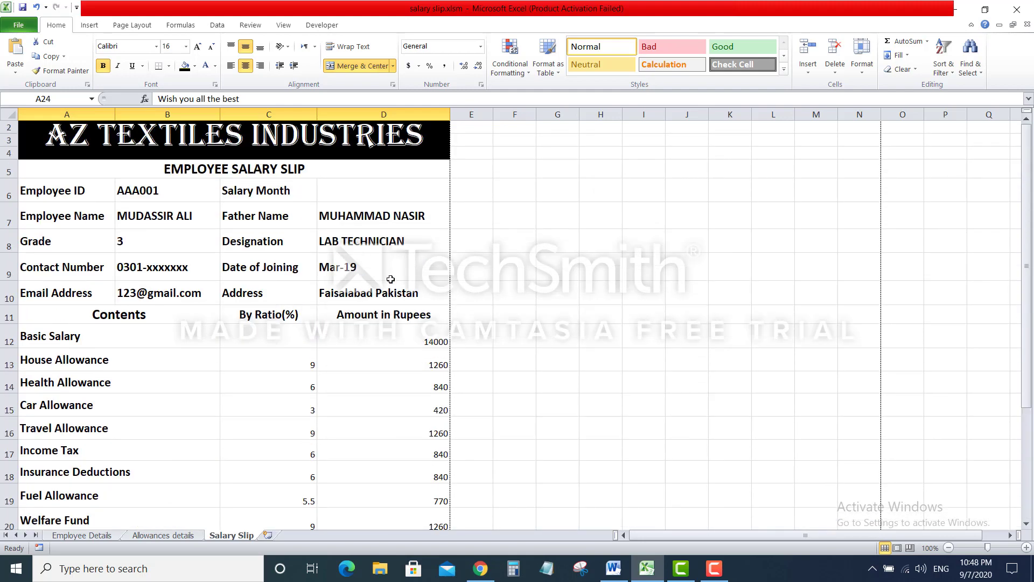
pyautogui.scroll(3, 390, 279)
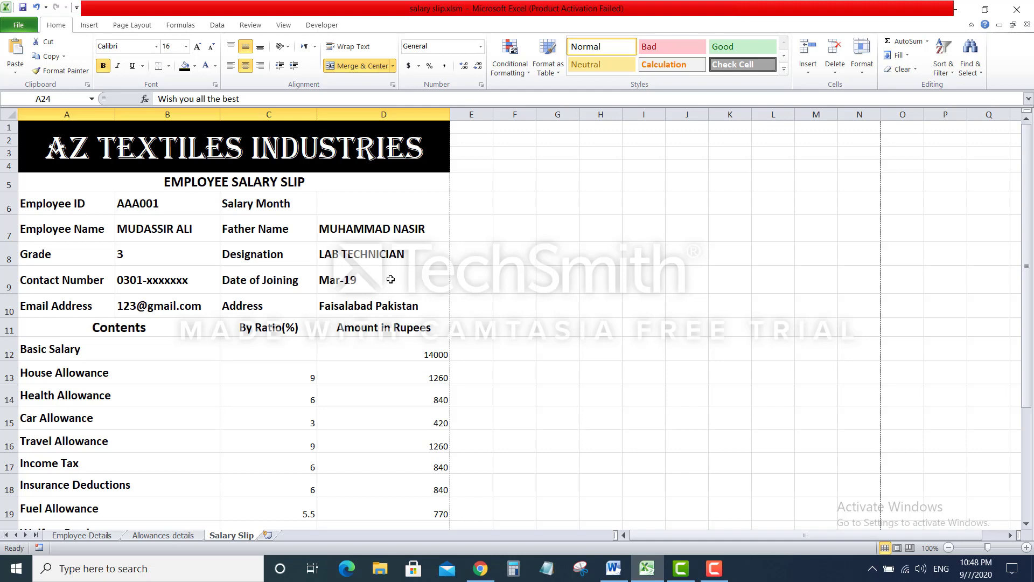
pyautogui.click(178, 201)
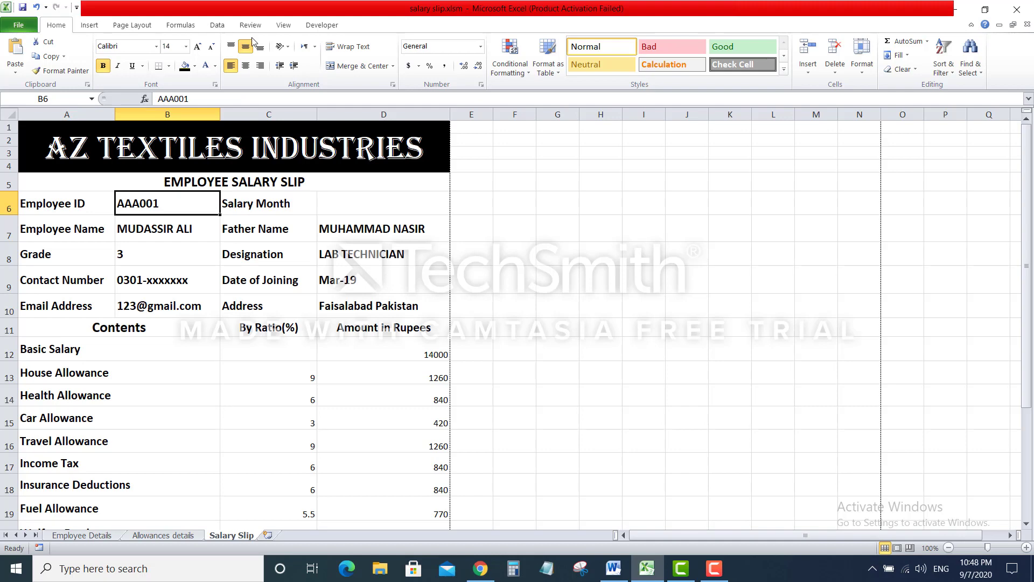
# Change B6's Employee ID from AAA001 to AA001 and check the resulting #N/A lookups
pyautogui.click(209, 99)
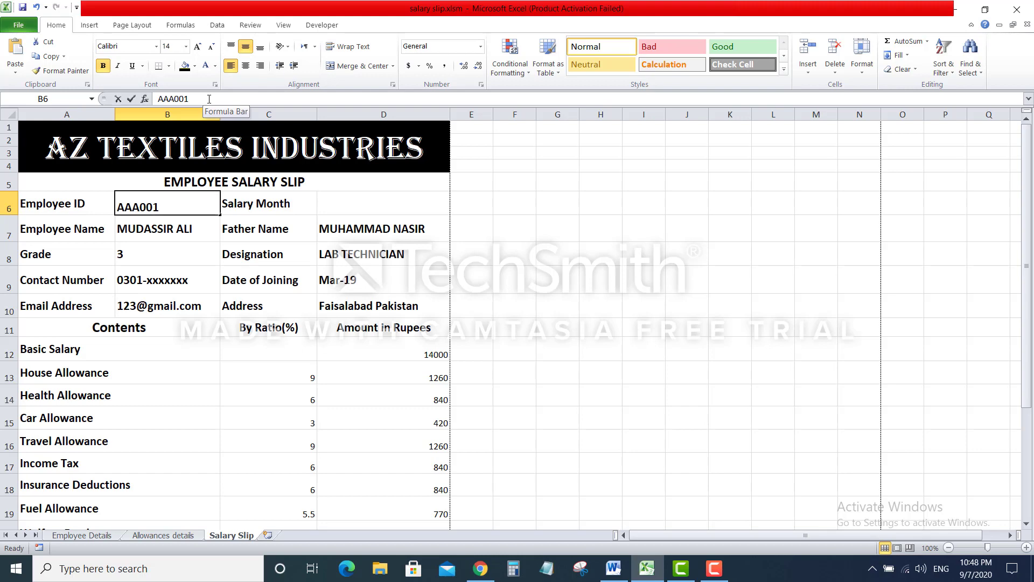
pyautogui.press('BackSpace')
pyautogui.press('Return')
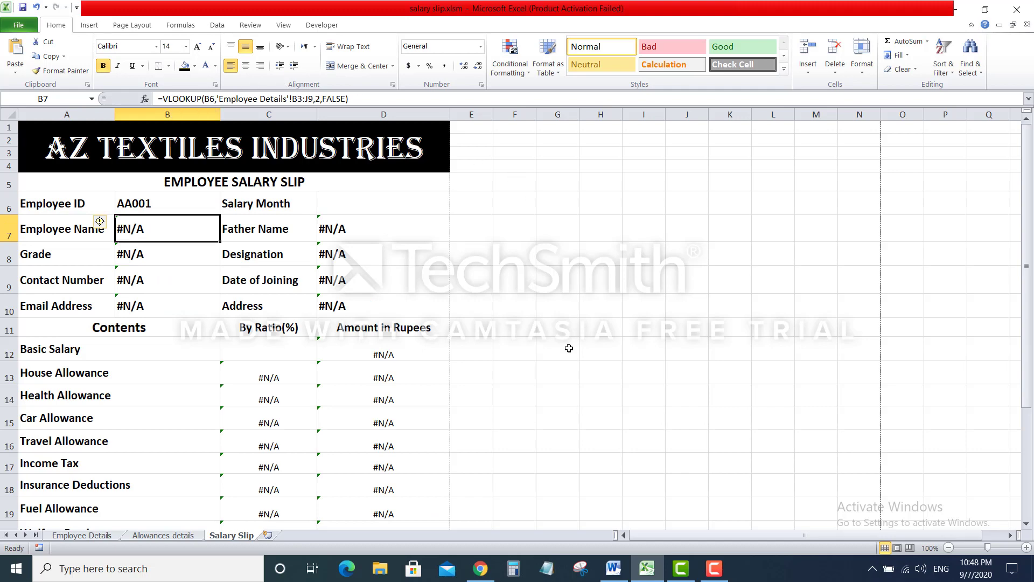
pyautogui.scroll(-2, 569, 348)
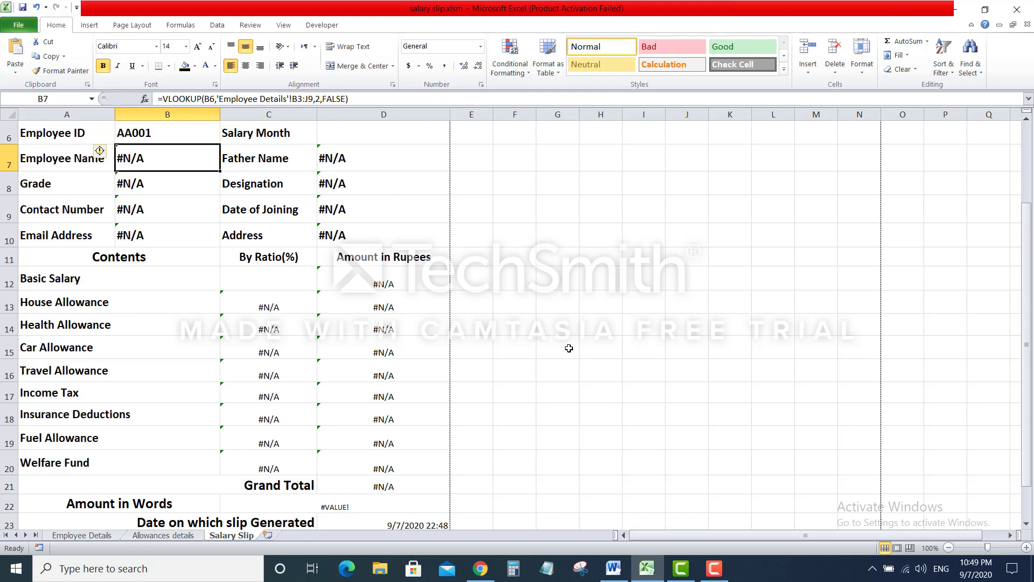
pyautogui.scroll(2, 568, 348)
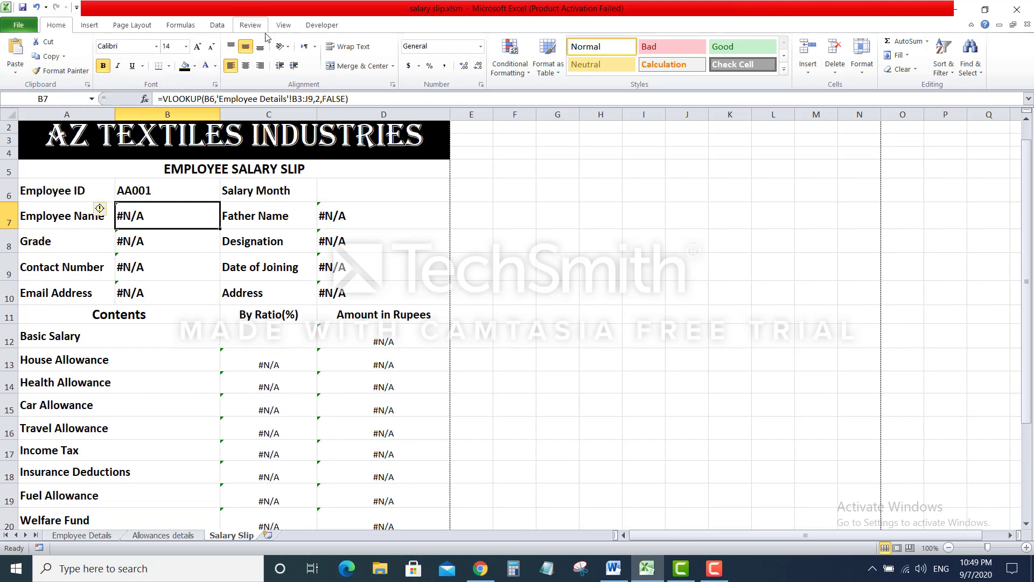
pyautogui.click(158, 190)
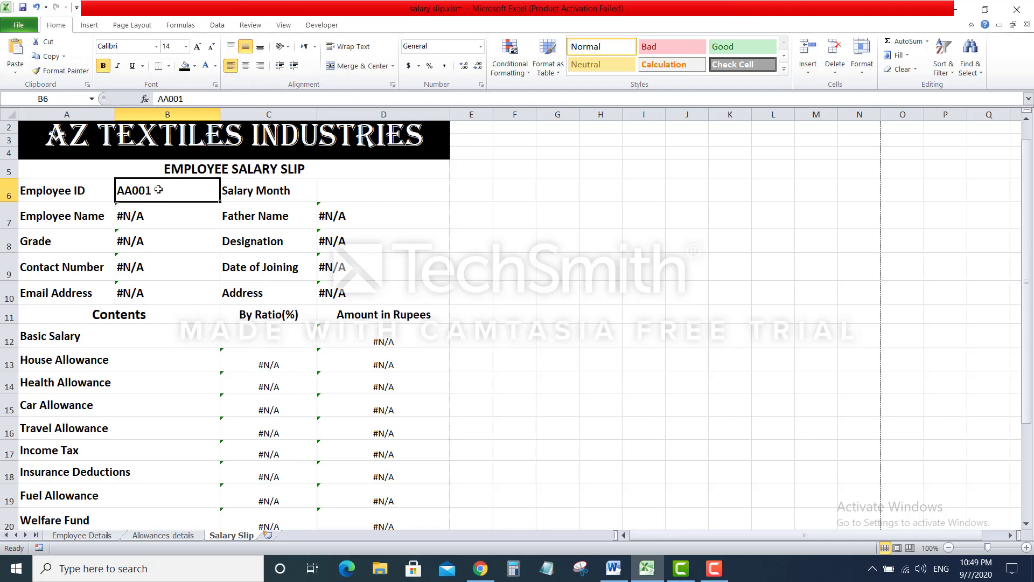
# Add list validation to B6 with source 'Employee Details'!$B$3:$B$9
pyautogui.click(218, 27)
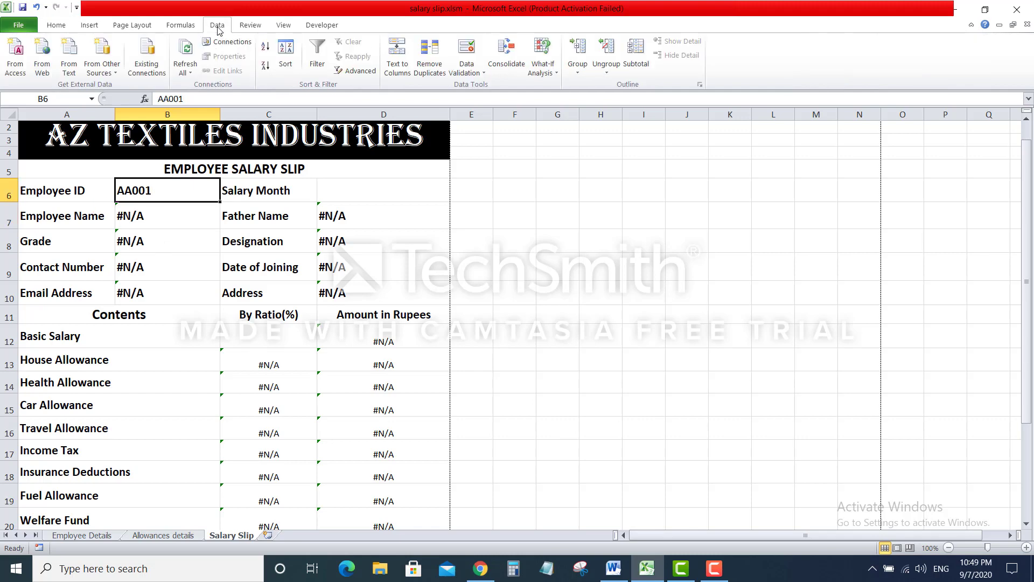
pyautogui.click(462, 49)
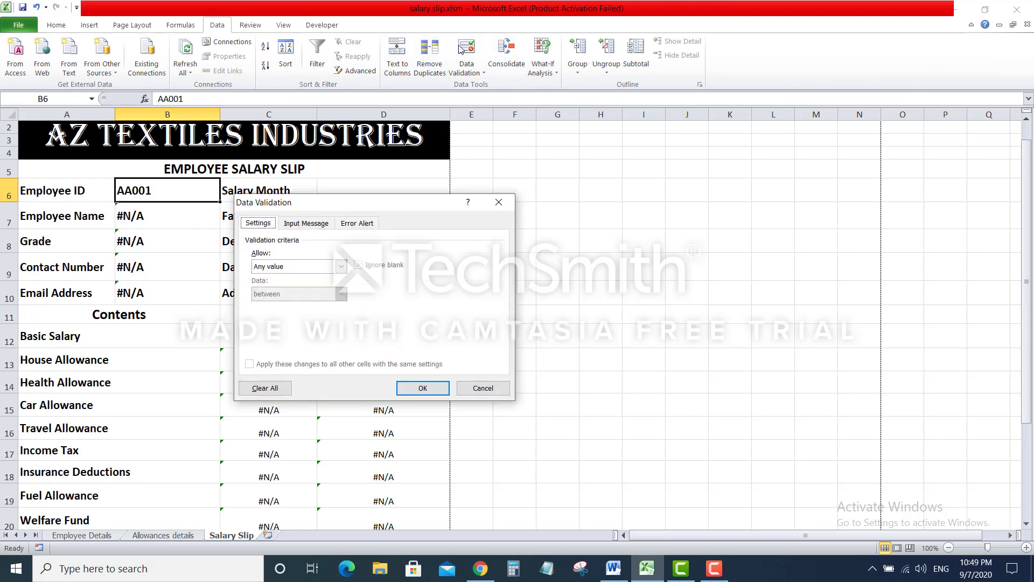
pyautogui.click(340, 268)
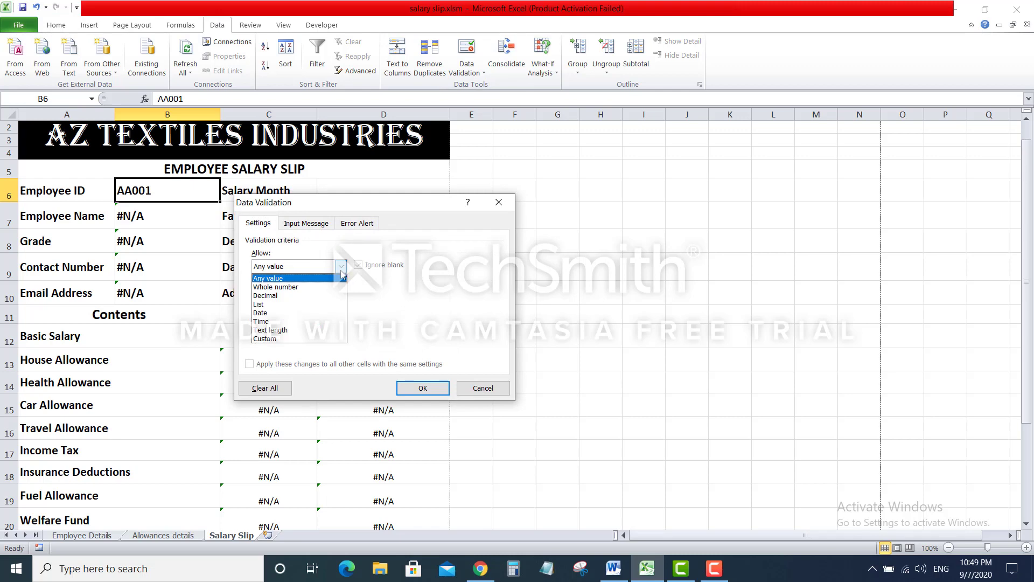
pyautogui.click(300, 304)
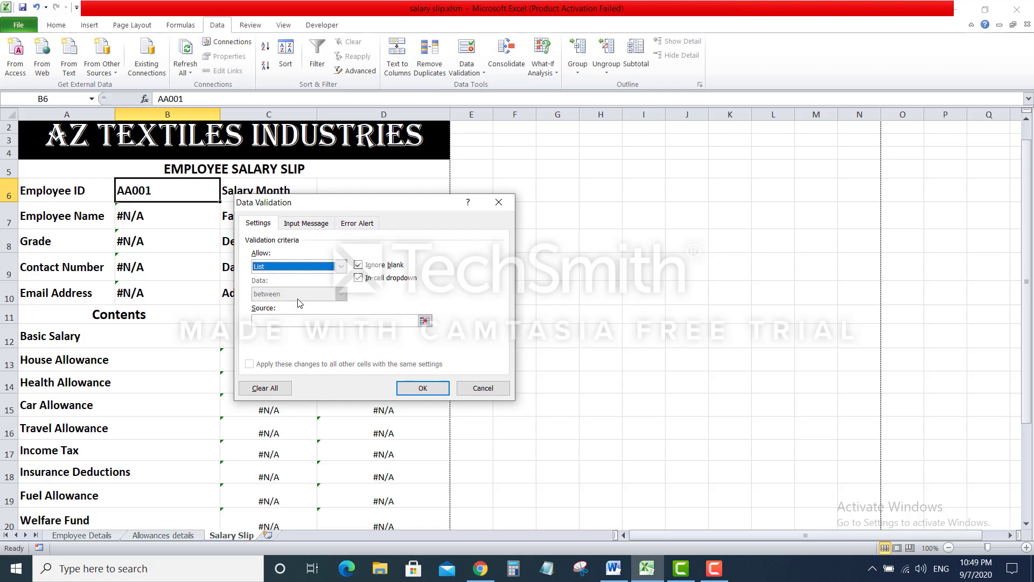
pyautogui.click(425, 321)
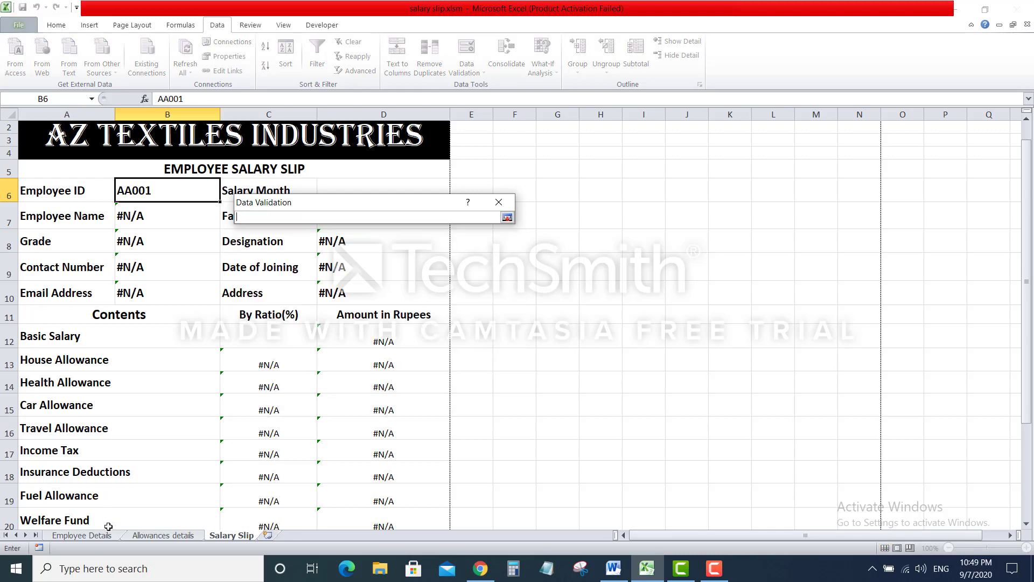
pyautogui.click(86, 535)
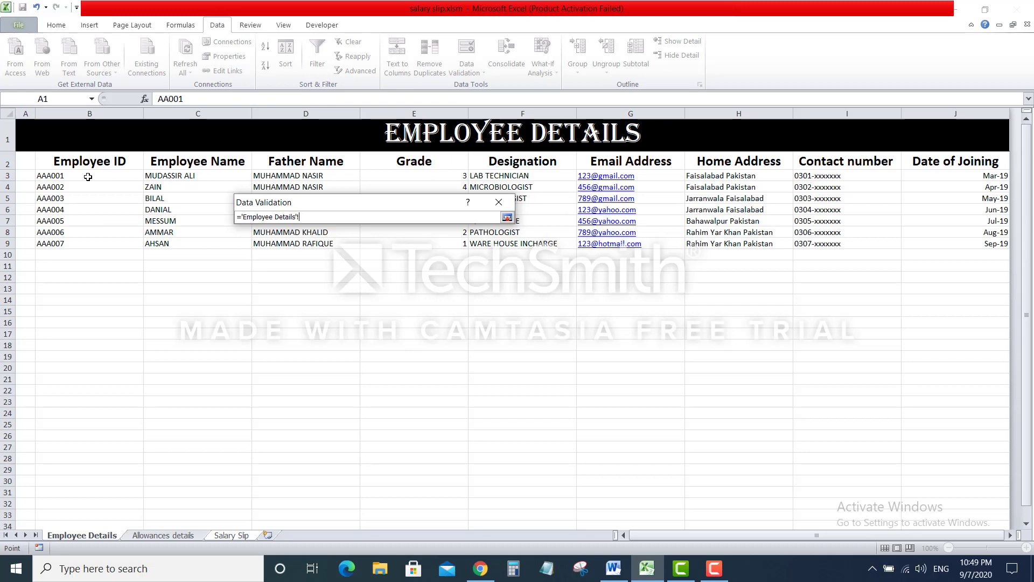
pyautogui.moveTo(88, 177); pyautogui.dragTo(91, 243)
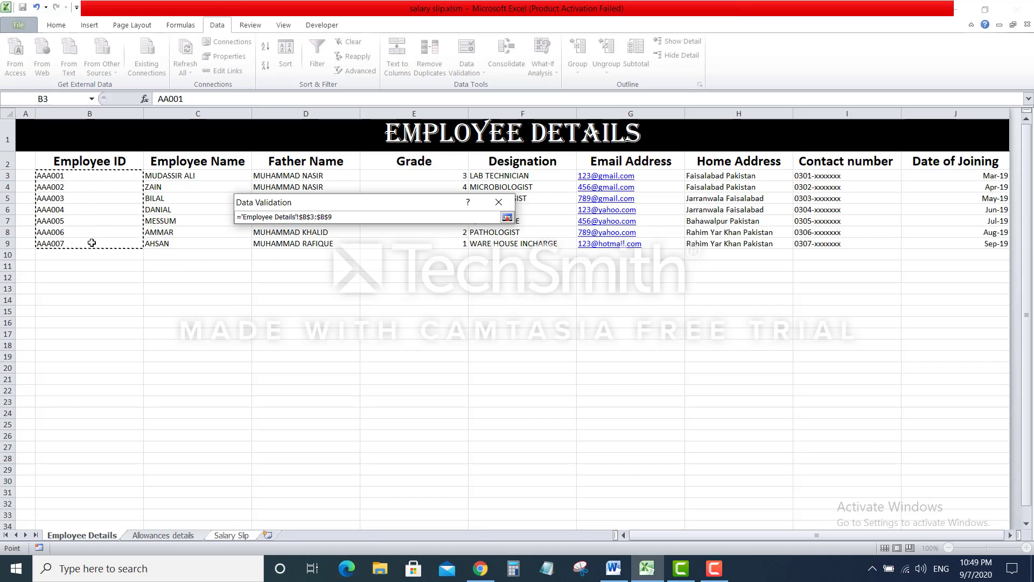
pyautogui.click(507, 218)
pyautogui.click(423, 388)
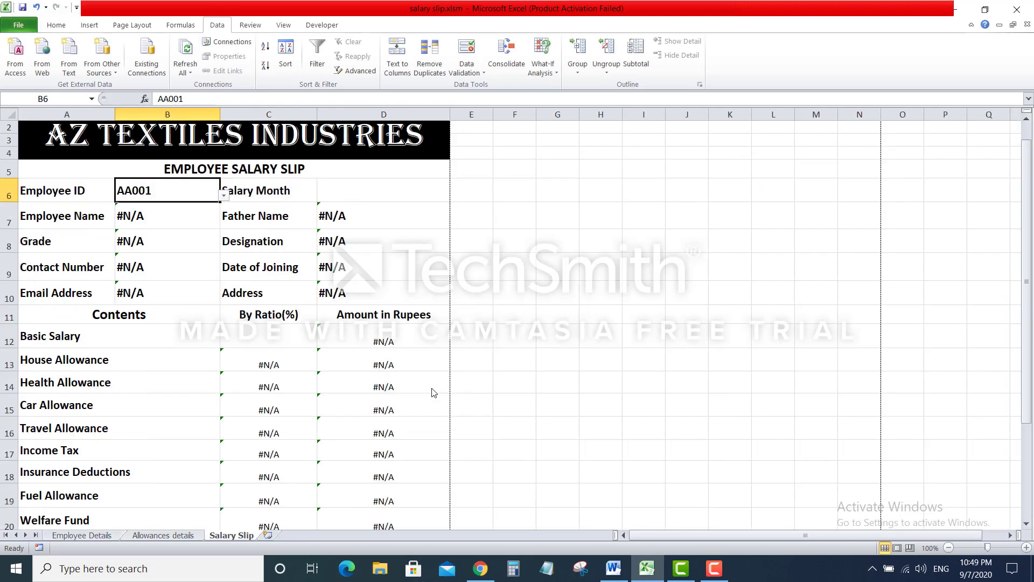
# Test the B6 Employee ID dropdown, finishing on AAA006 to show AMMAR's details
pyautogui.click(224, 198)
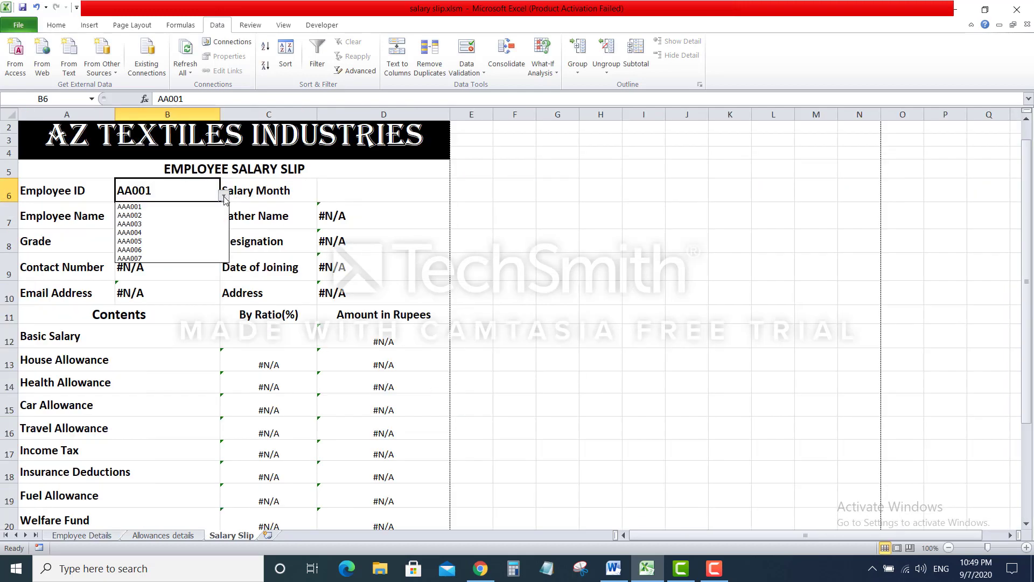
pyautogui.click(182, 216)
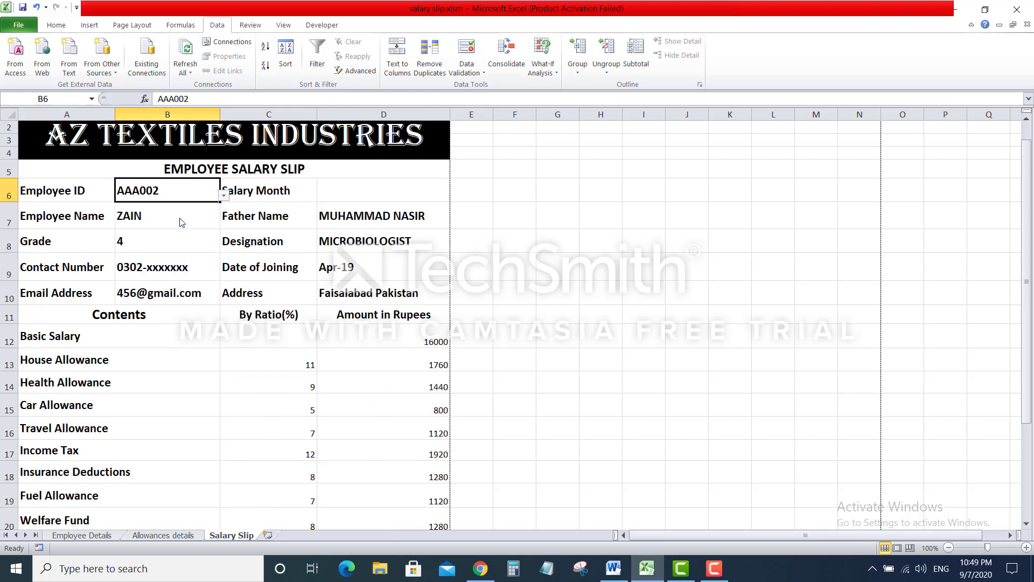
pyautogui.click(226, 198)
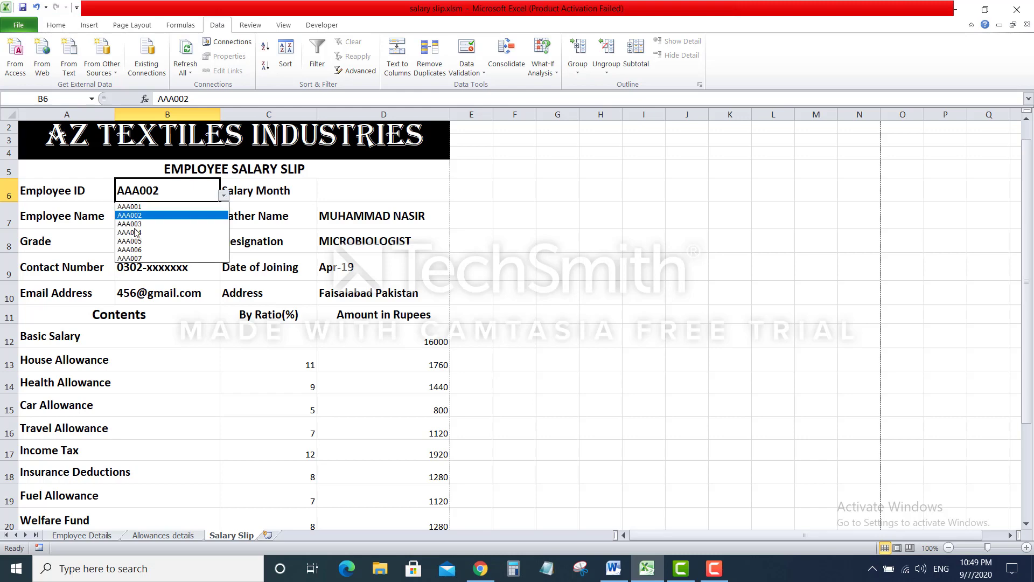
pyautogui.click(162, 222)
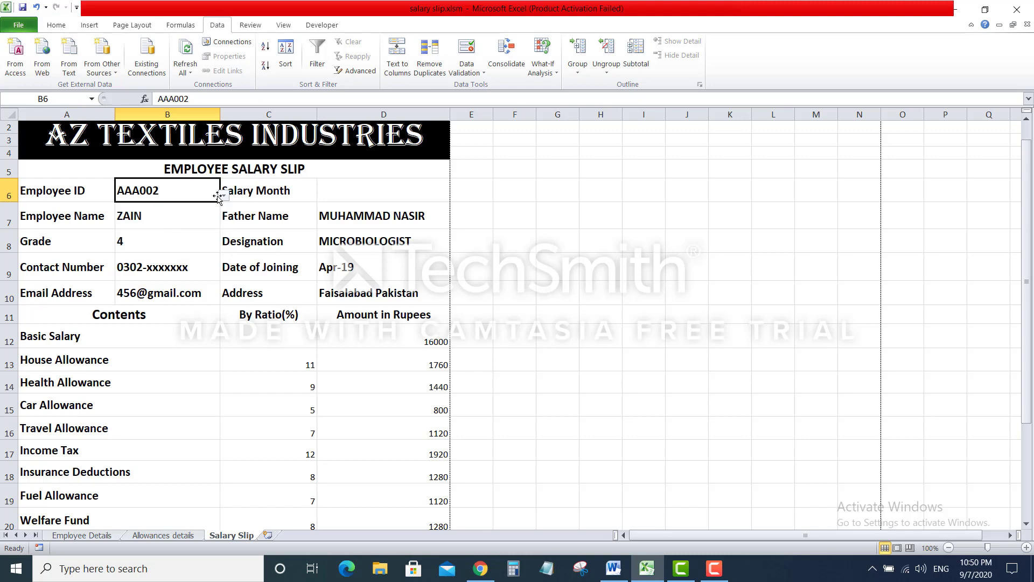
pyautogui.click(223, 196)
pyautogui.click(173, 250)
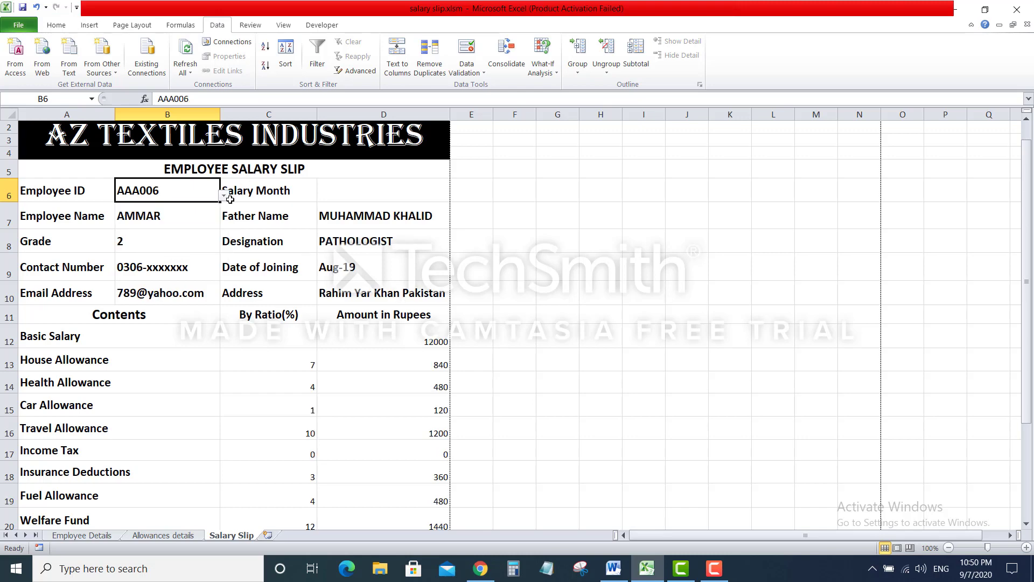
pyautogui.click(404, 187)
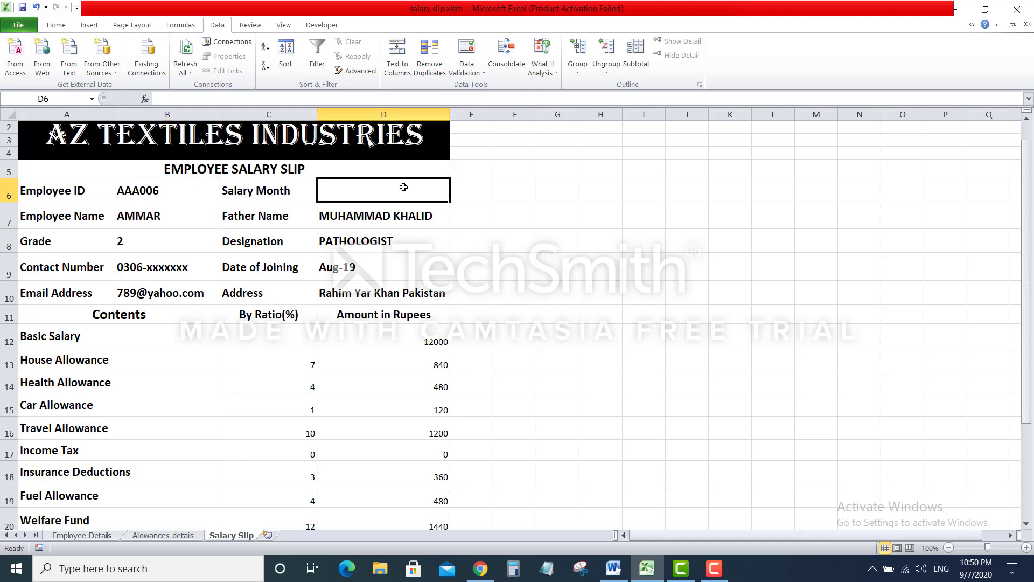
# On Employee Details, jump to the bottom of column B at cell B1048564
pyautogui.click(115, 536)
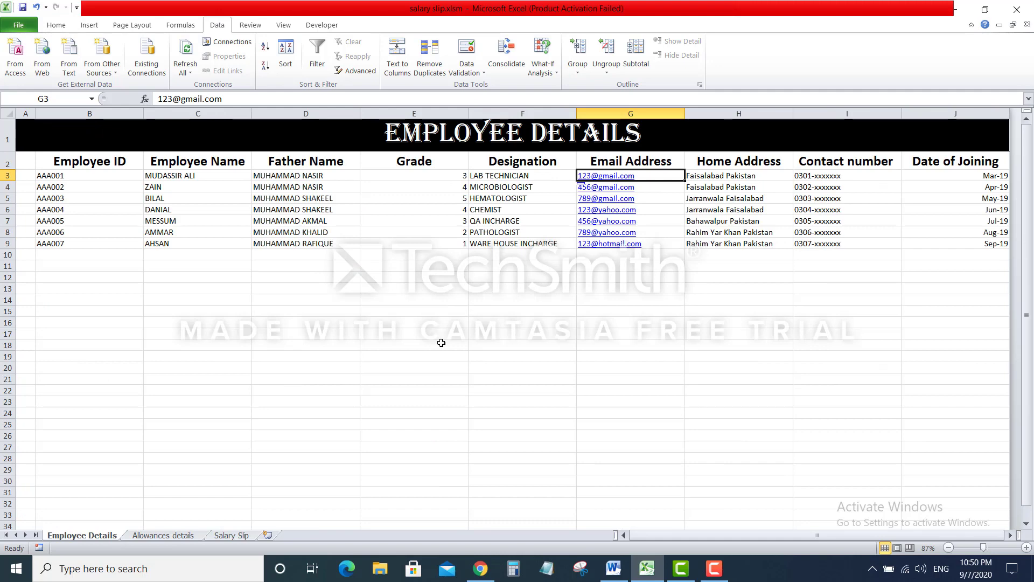
pyautogui.click(104, 385)
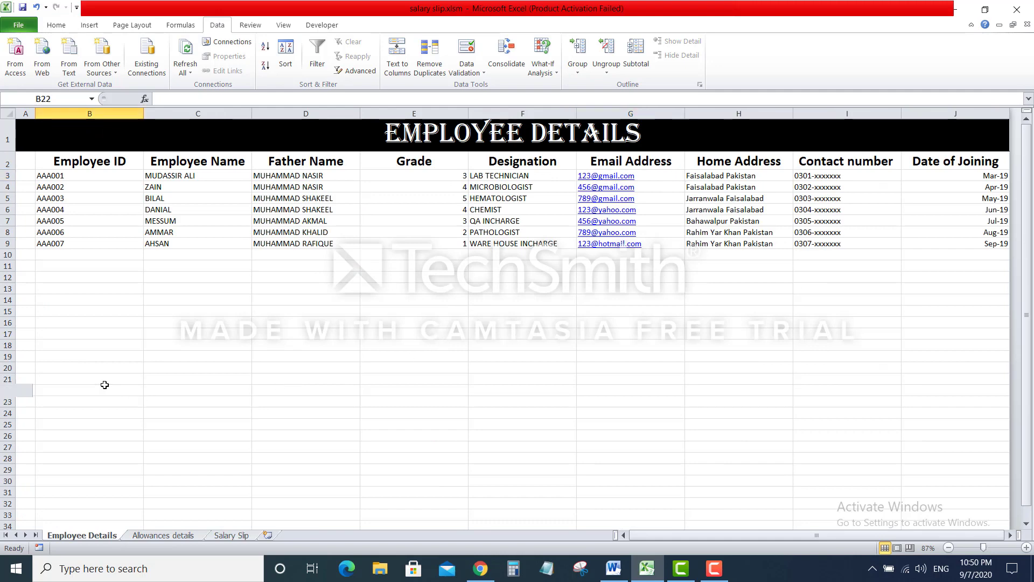
pyautogui.hotkey('ctrl', 'Down')
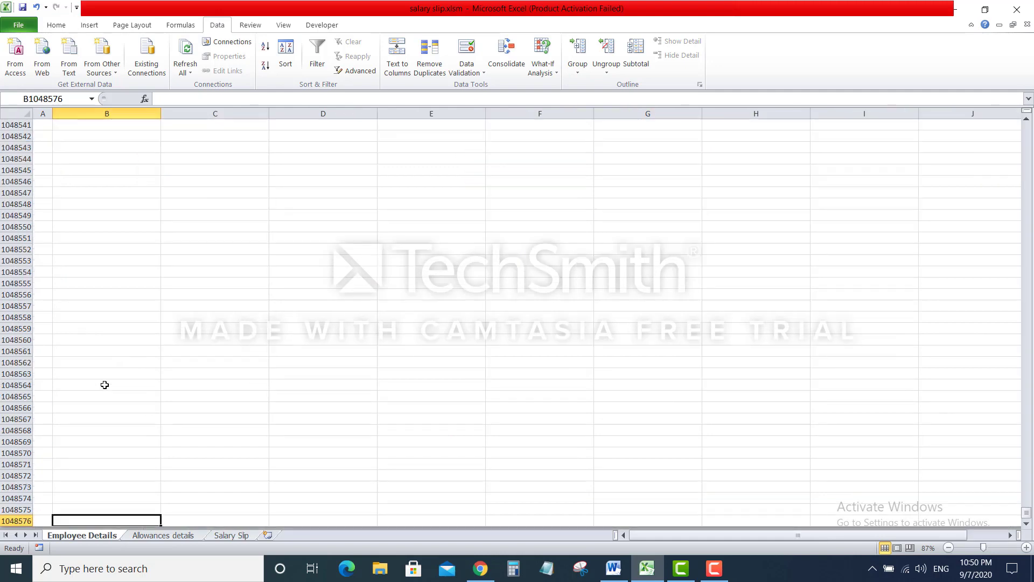
pyautogui.click(103, 384)
# Enter January in B1048564 to start the month list
pyautogui.write('jan')
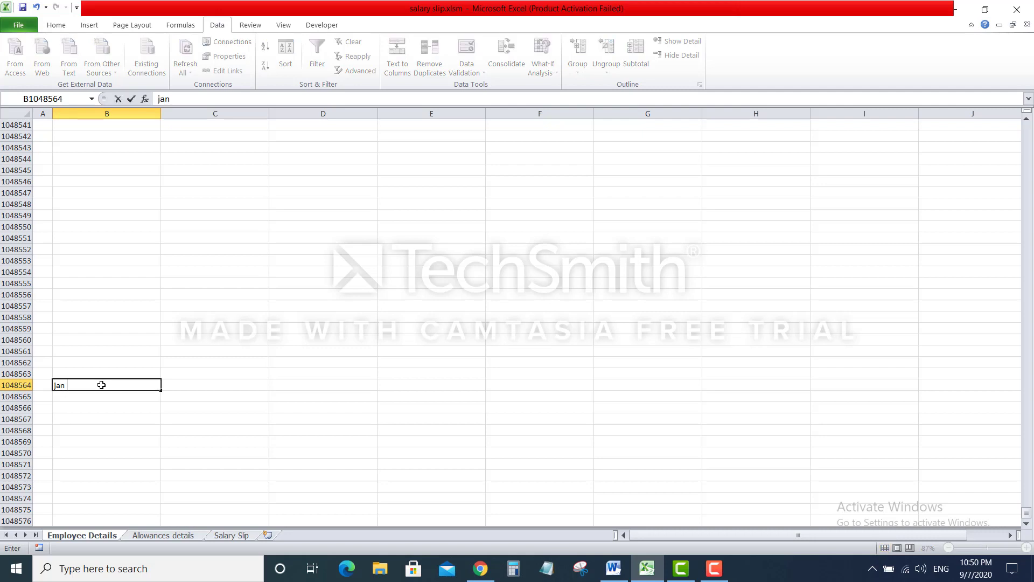
pyautogui.press('BackSpace')
pyautogui.press('BackSpace')
pyautogui.press('BackSpace')
pyautogui.write('Jan')
pyautogui.press('Return')
pyautogui.write('F')
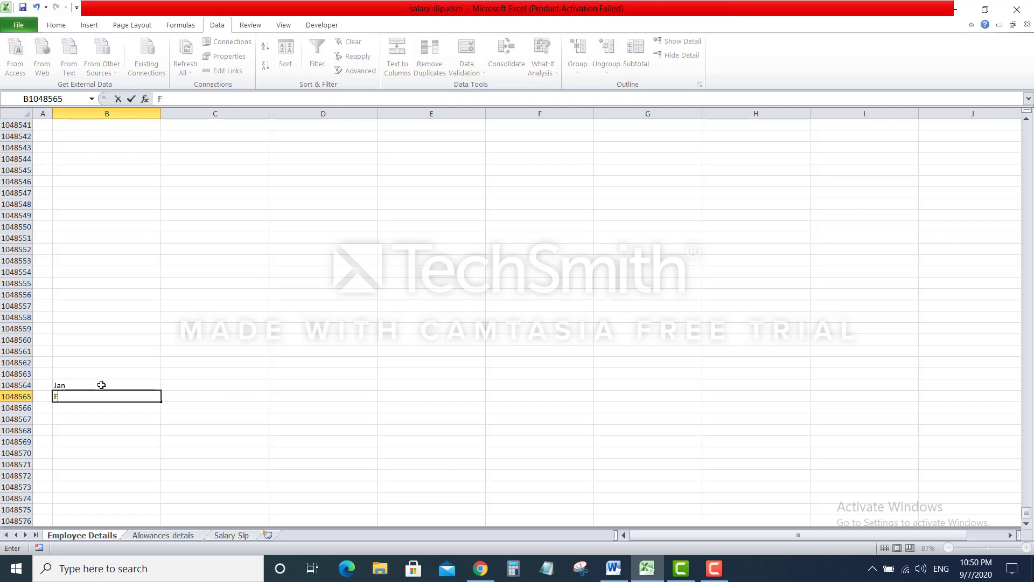
pyautogui.write('eb')
pyautogui.press('BackSpace')
pyautogui.press('BackSpace')
pyautogui.press('BackSpace')
pyautogui.click(101, 385)
pyautogui.doubleClick(101, 385)
pyautogui.press('BackSpace')
pyautogui.press('BackSpace')
pyautogui.press('BackSpace')
pyautogui.write('January')
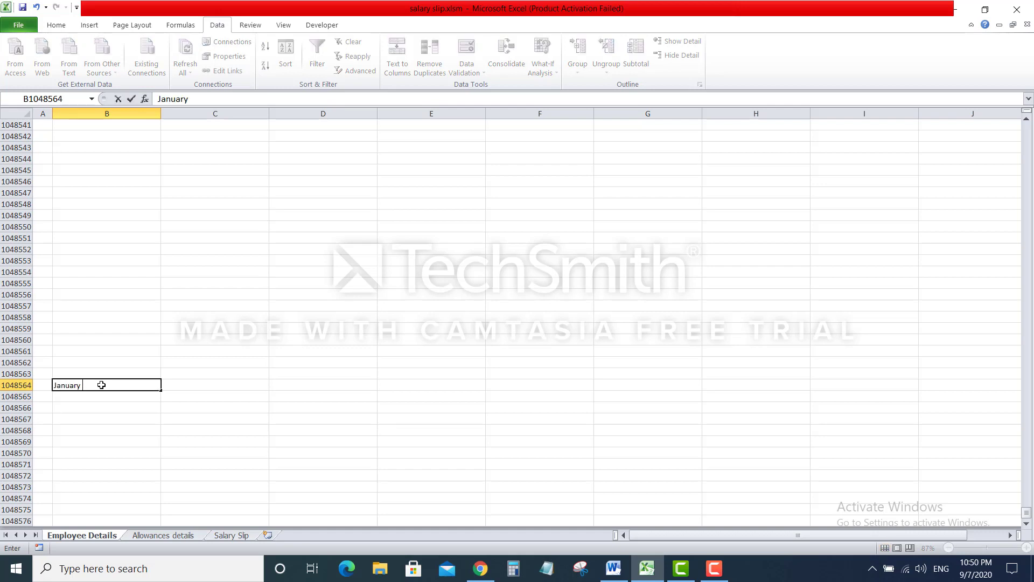
pyautogui.press('Return')
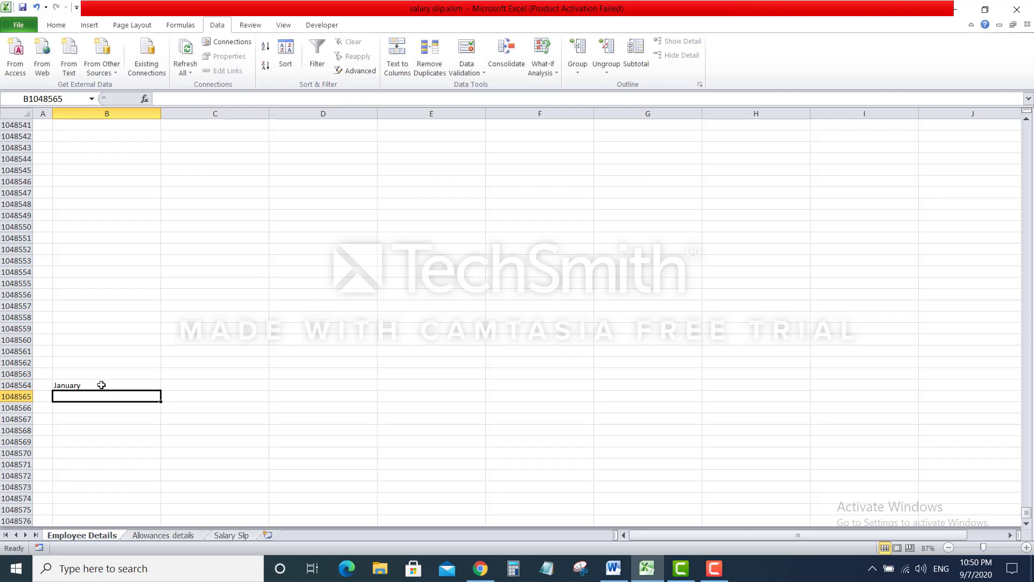
# Add February below and AutoFill the months down to December
pyautogui.write('feb')
pyautogui.press('BackSpace')
pyautogui.press('BackSpace')
pyautogui.press('BackSpace')
pyautogui.write('February')
pyautogui.press('Return')
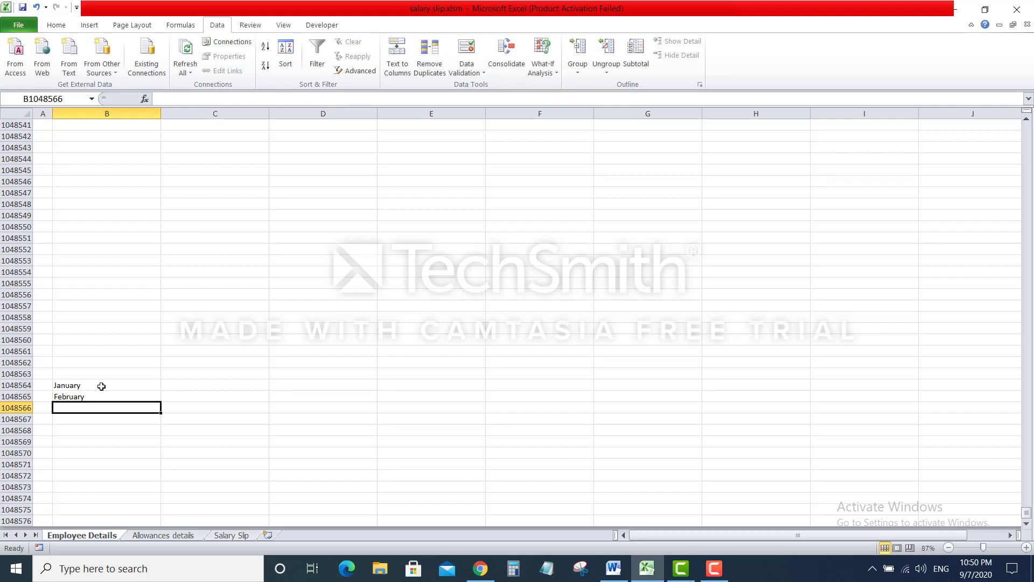
pyautogui.moveTo(102, 383); pyautogui.dragTo(156, 511)
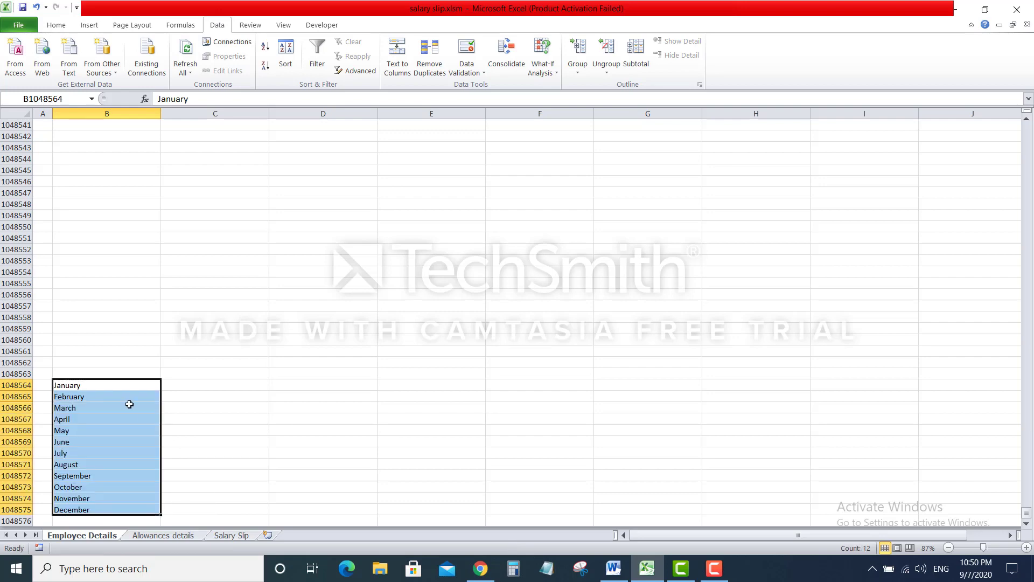
# Give Salary Month D6 a list validation sourced from the Employee Details month names
pyautogui.click(225, 537)
pyautogui.click(467, 52)
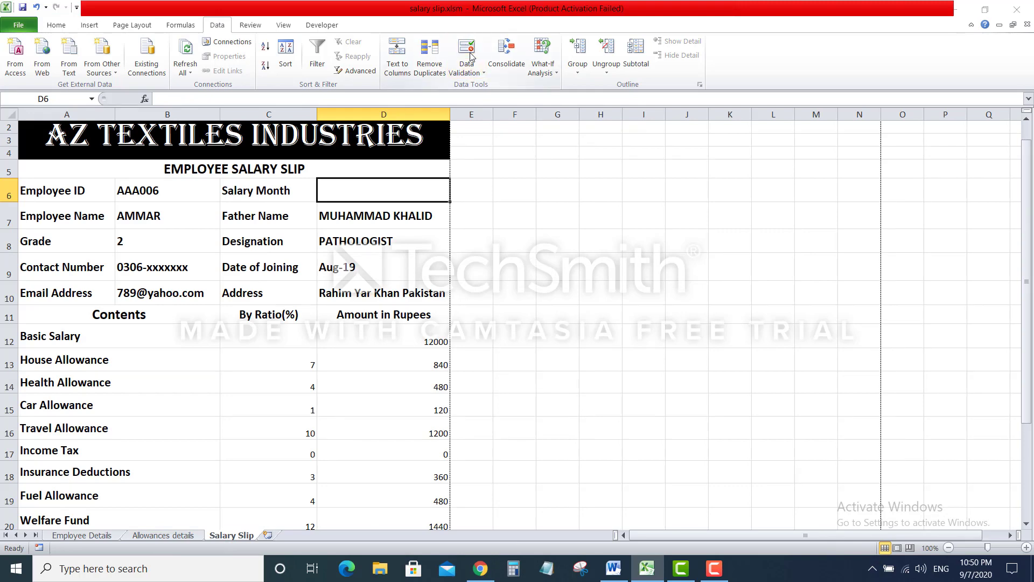
pyautogui.click(339, 266)
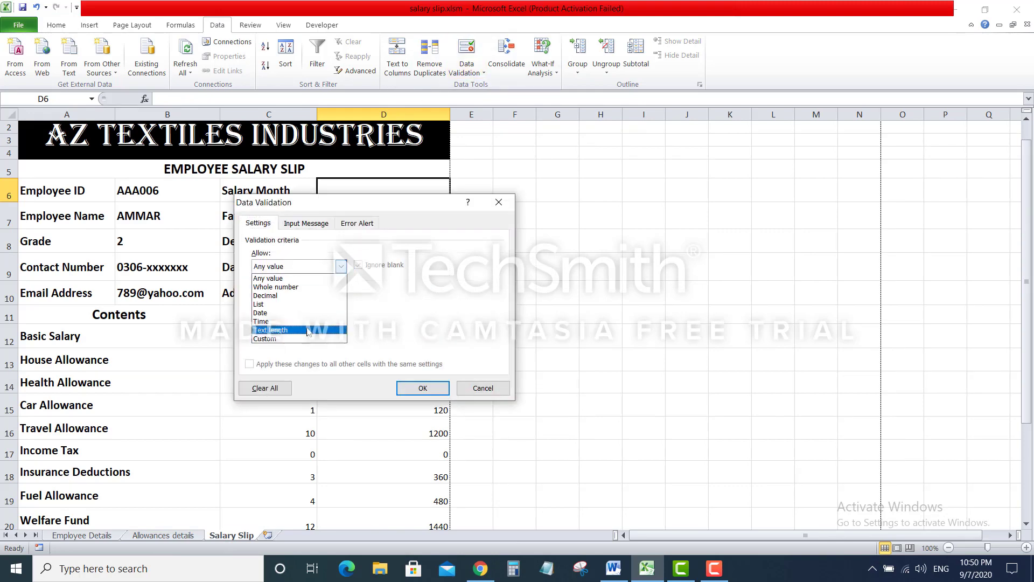
pyautogui.click(306, 305)
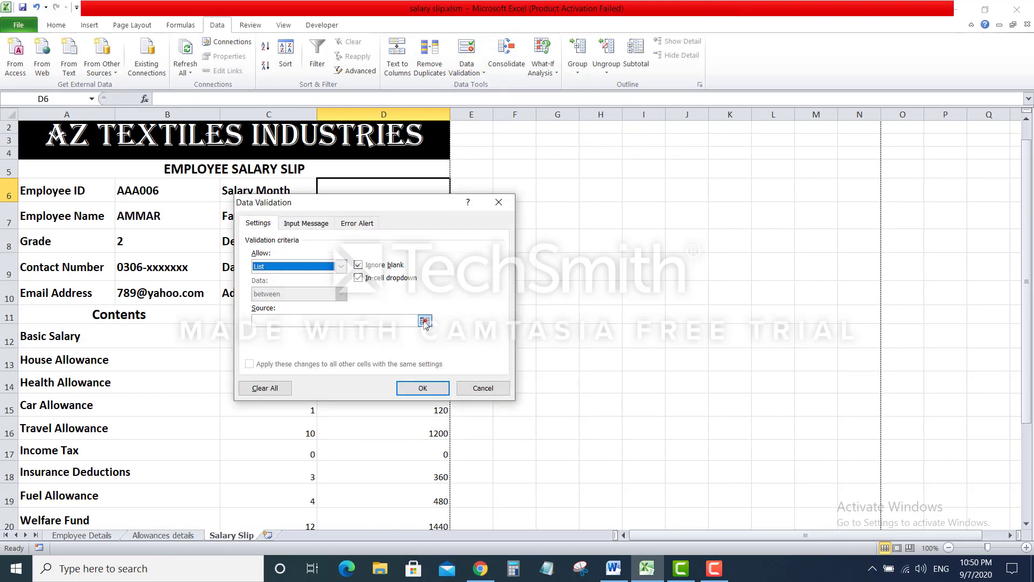
pyautogui.click(428, 327)
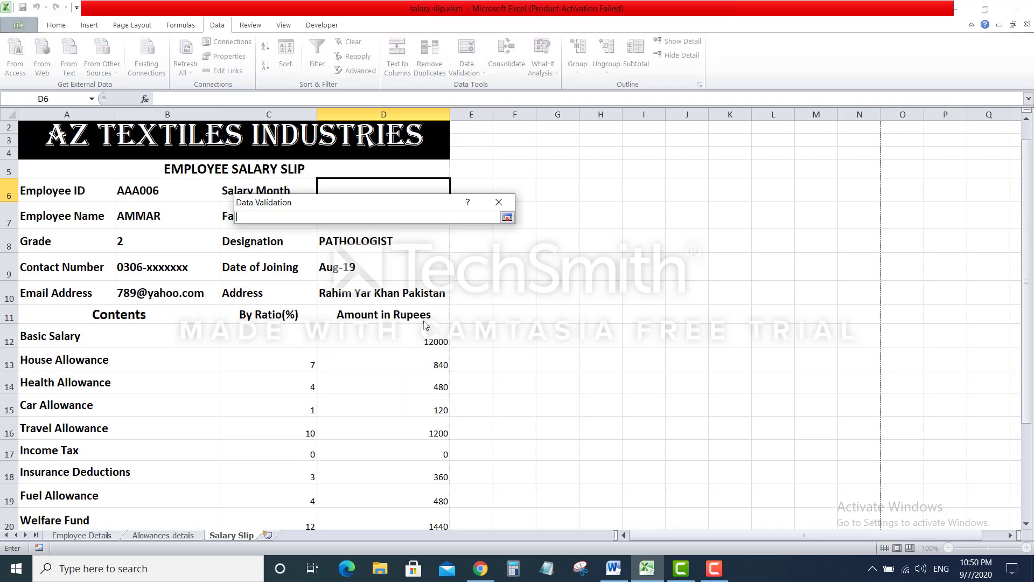
pyautogui.click(181, 535)
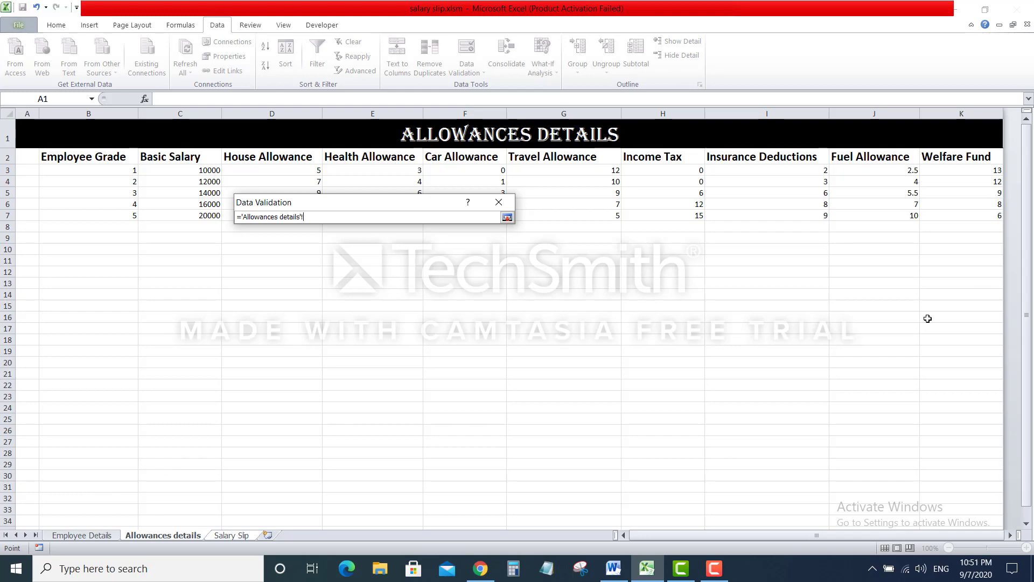
pyautogui.moveTo(1026, 207); pyautogui.dragTo(1018, 297)
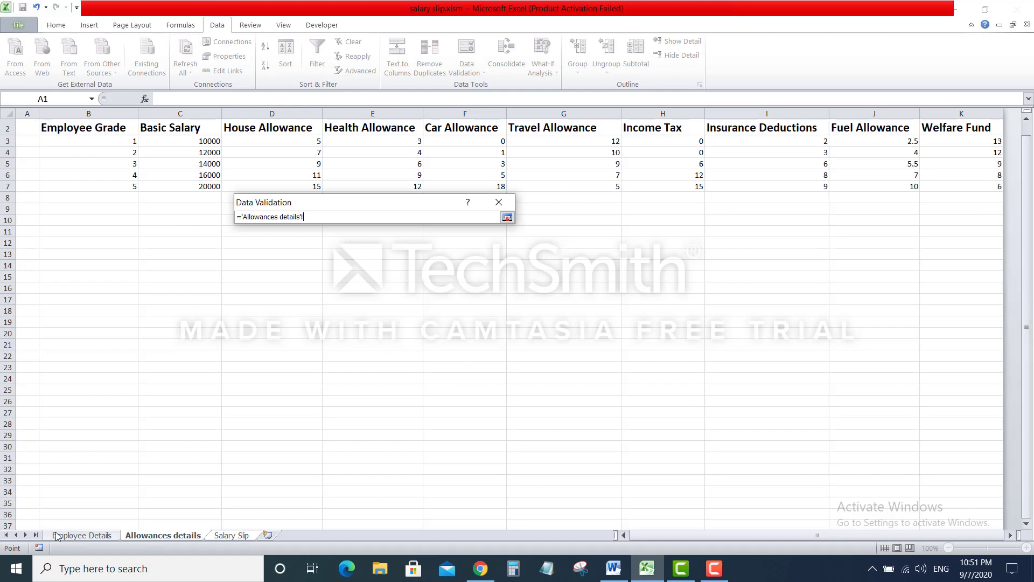
pyautogui.click(57, 535)
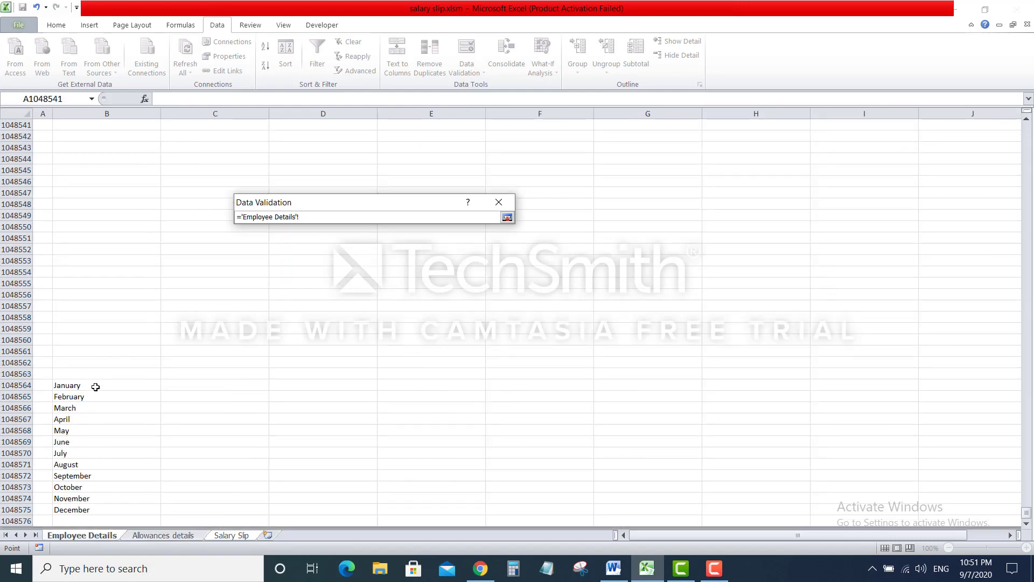
pyautogui.moveTo(95, 385); pyautogui.dragTo(88, 508)
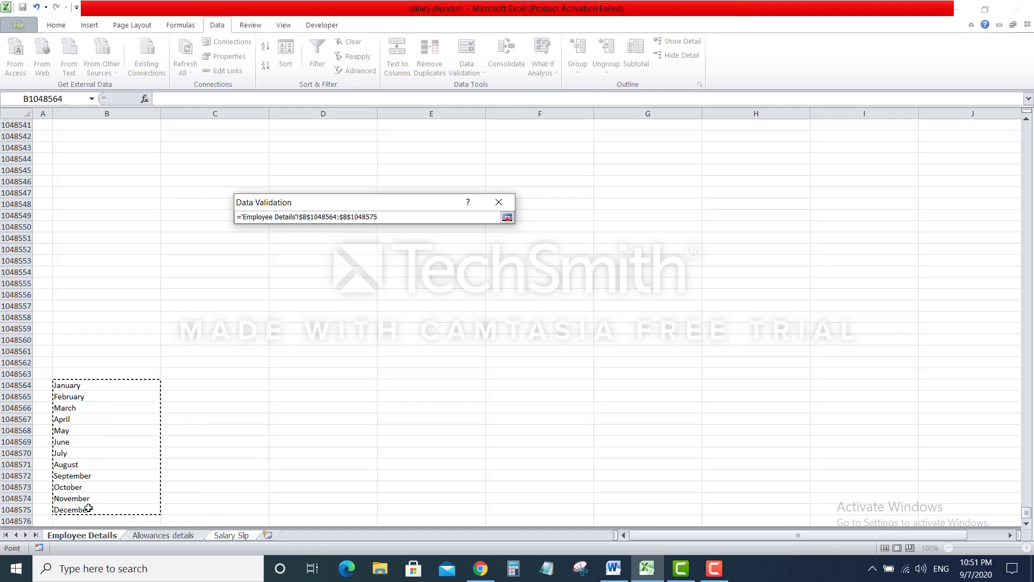
pyautogui.press('Return')
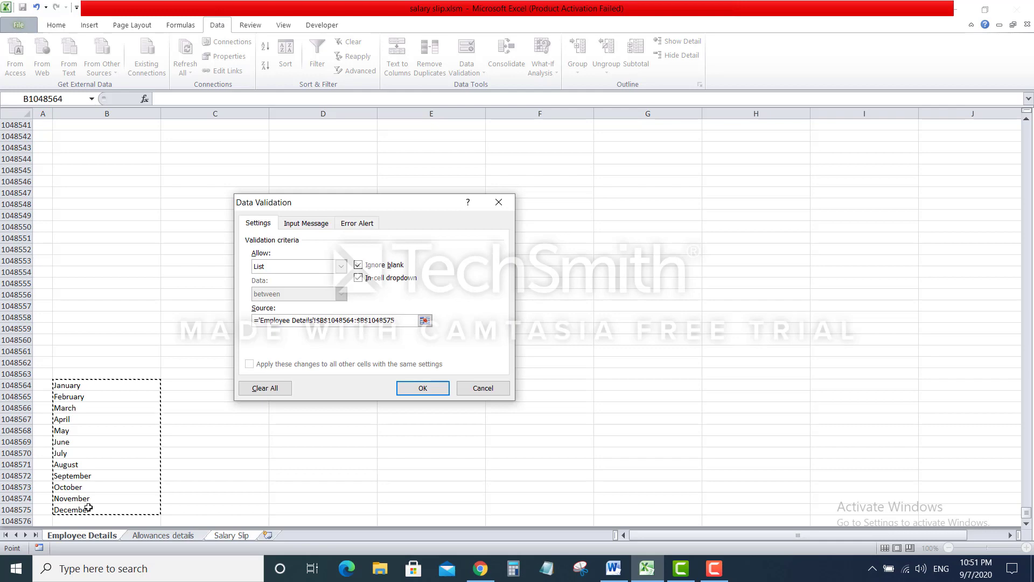
pyautogui.click(413, 388)
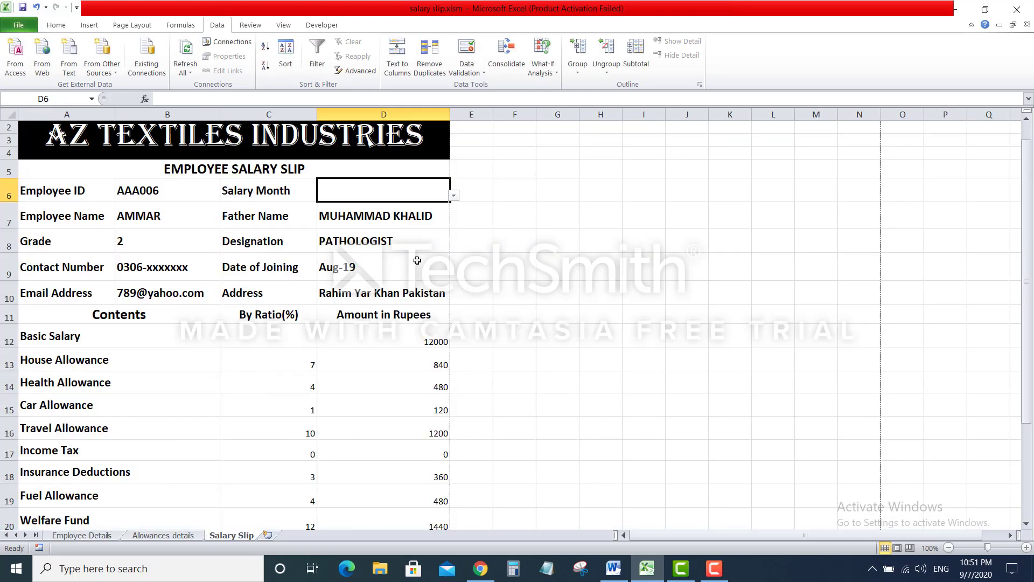
# Set Salary Month to April and select the entire worksheet
pyautogui.click(455, 197)
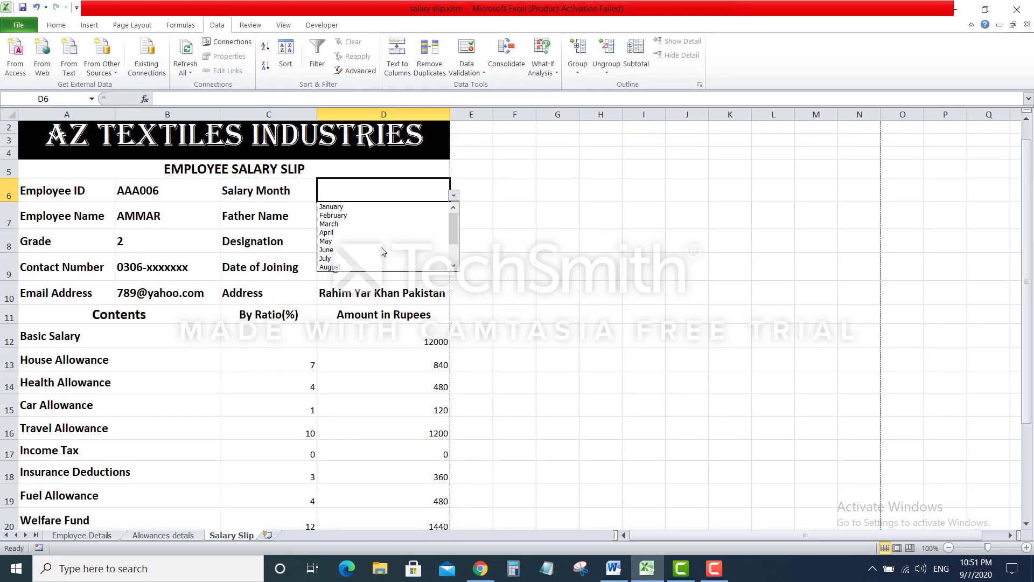
pyautogui.click(364, 232)
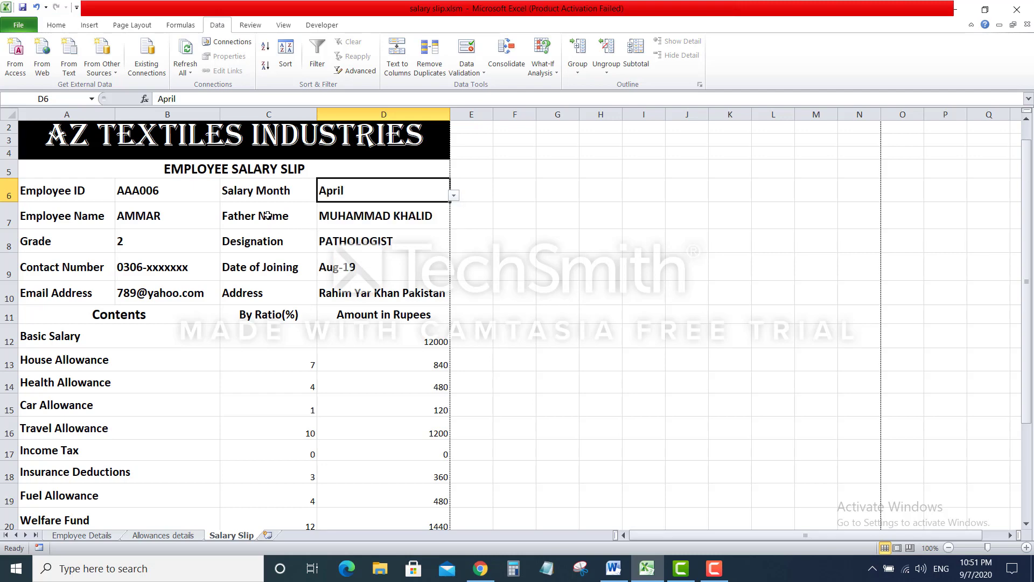
pyautogui.click(10, 114)
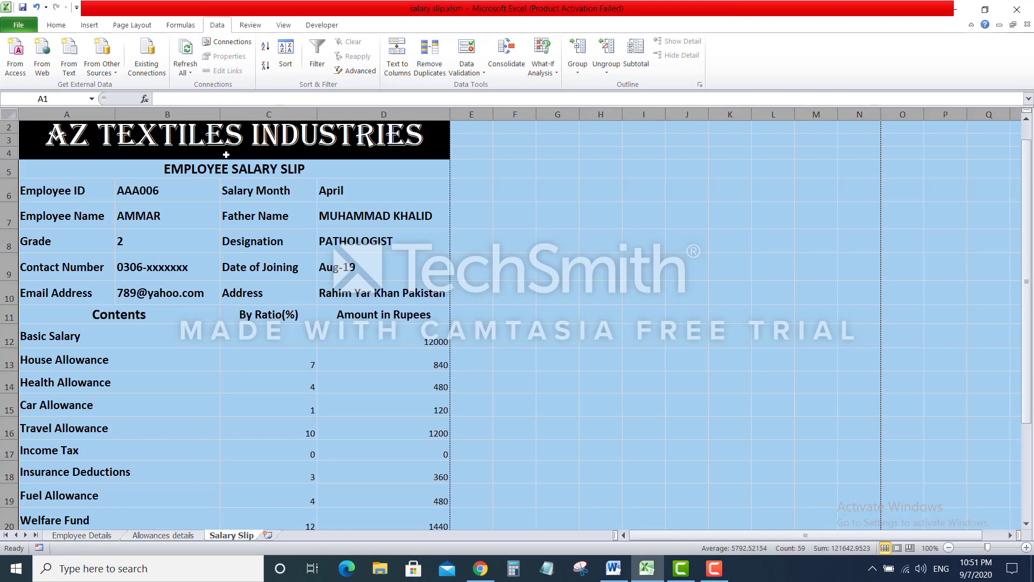
# Clear the Locked protection setting for all cells of the sheet
pyautogui.rightClick(3, 111)
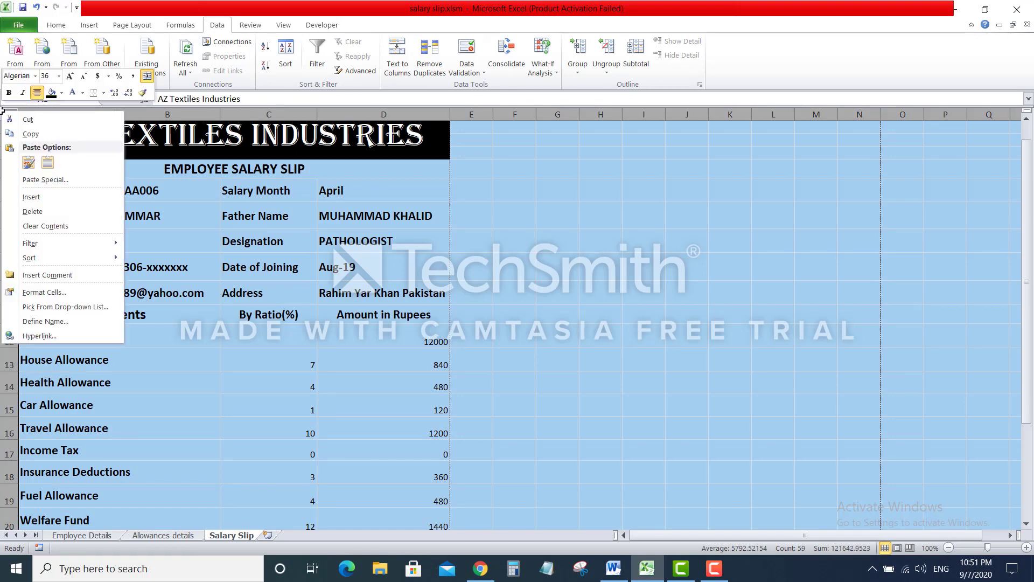
pyautogui.click(44, 291)
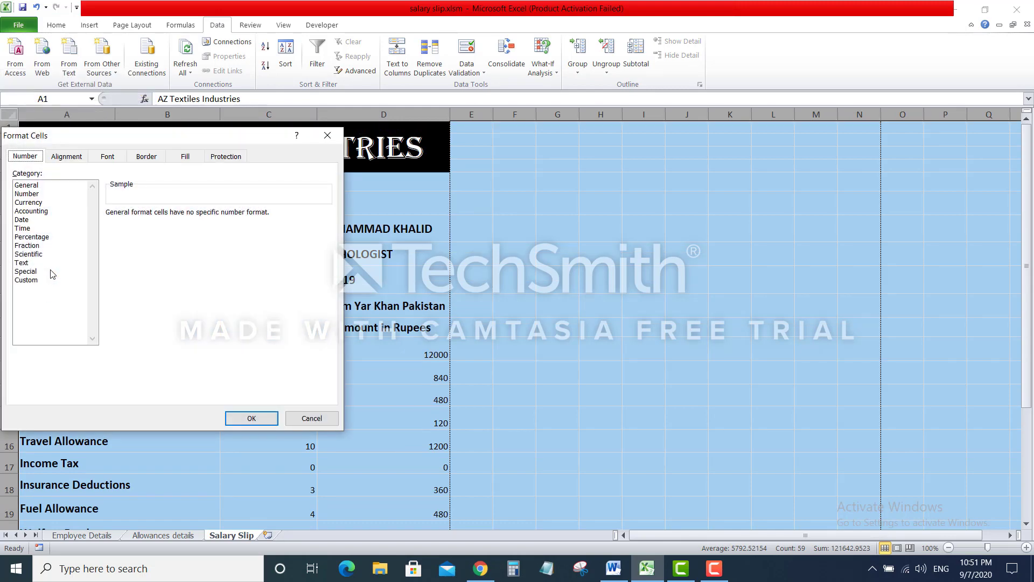
pyautogui.click(226, 157)
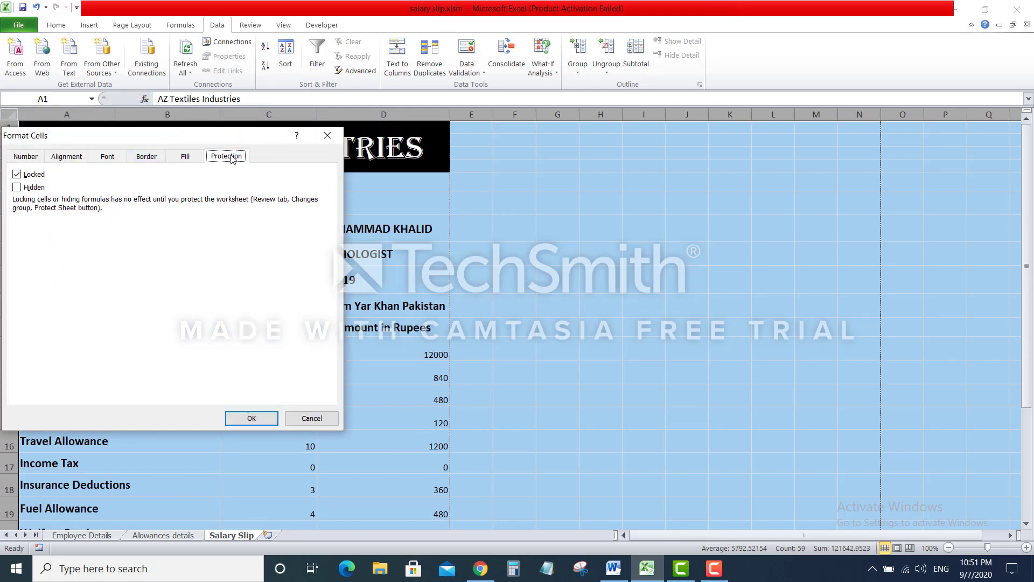
pyautogui.click(25, 175)
pyautogui.click(25, 176)
pyautogui.click(251, 418)
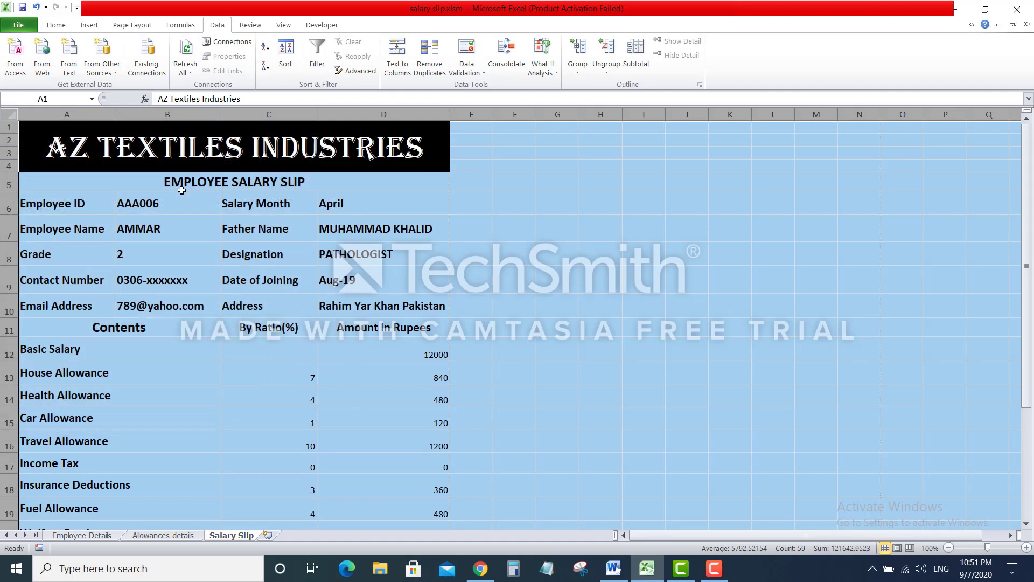
# Clear the Locked setting individually for Employee ID B6 and Salary Month D6
pyautogui.click(181, 202)
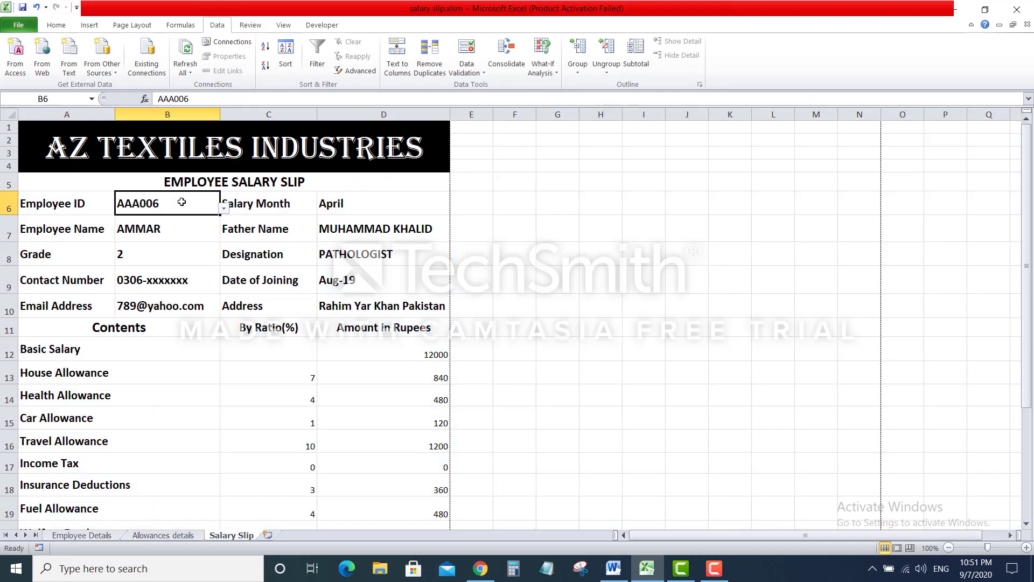
pyautogui.rightClick(137, 203)
pyautogui.click(170, 388)
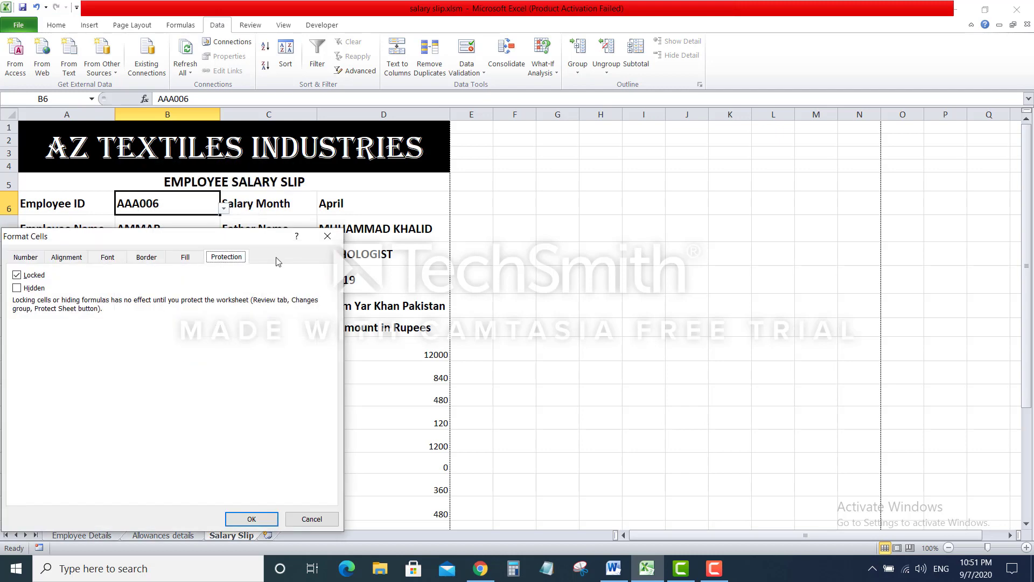
pyautogui.click(34, 276)
pyautogui.click(252, 518)
pyautogui.rightClick(359, 206)
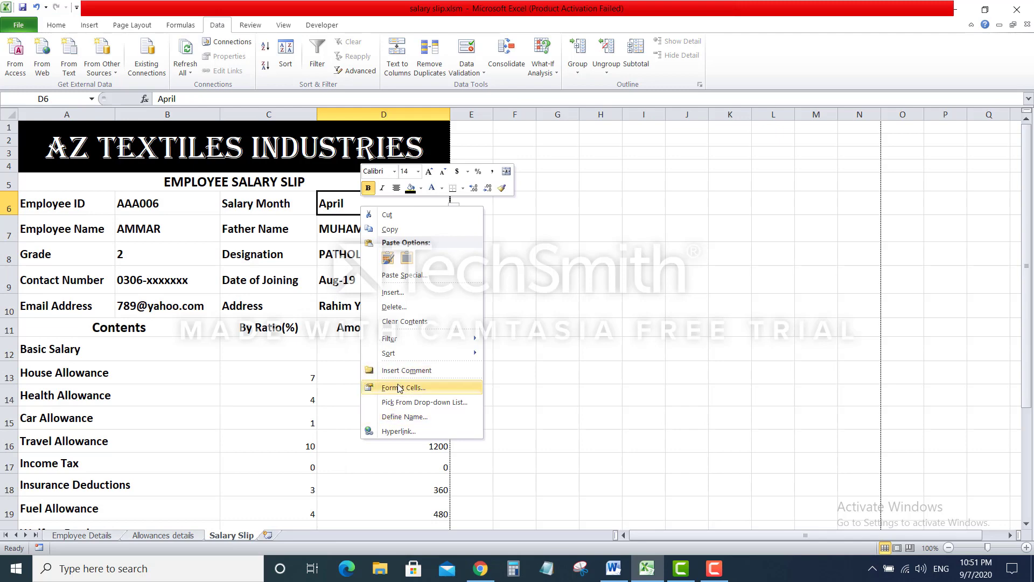
pyautogui.click(403, 388)
pyautogui.click(242, 270)
pyautogui.click(243, 270)
pyautogui.click(477, 515)
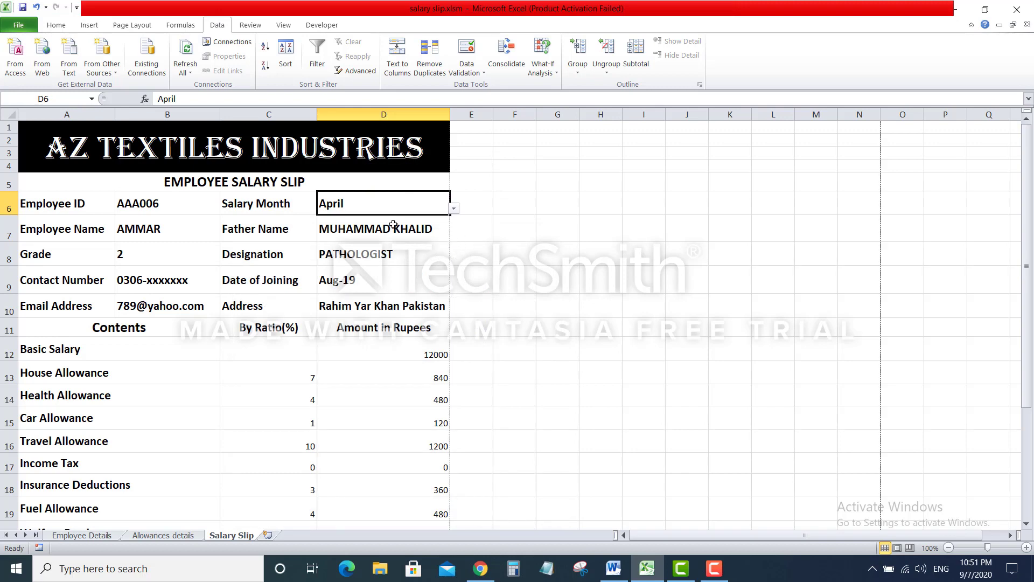
# Inspect the lookup formulas in D7 and D8, leaving them unchanged
pyautogui.click(393, 237)
pyautogui.click(392, 248)
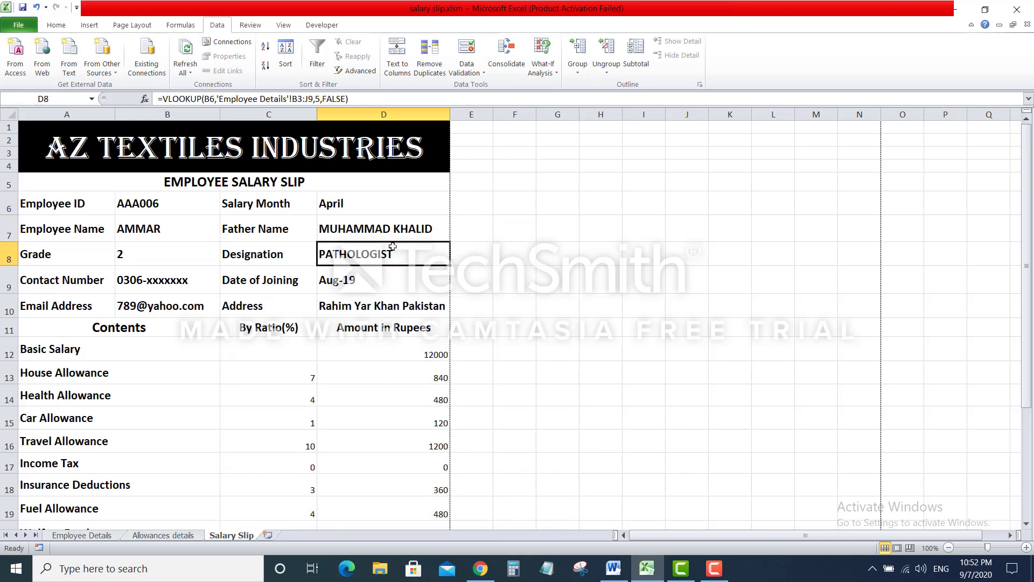
pyautogui.doubleClick(392, 247)
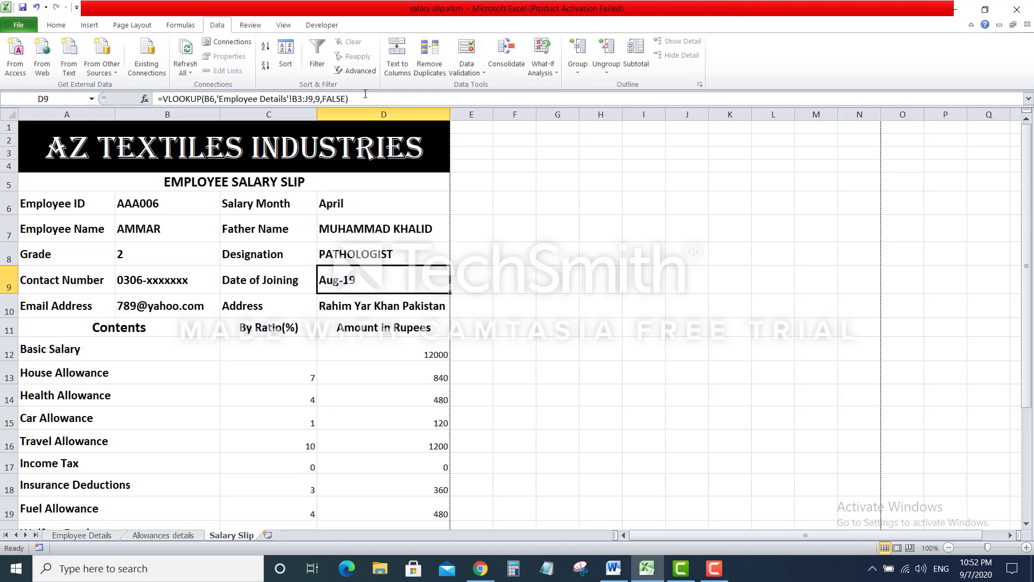
pyautogui.click(538, 204)
# Protect the Salary Slip sheet with 'Select locked cells' unchecked, so only unlocked cells are selectable
pyautogui.click(283, 25)
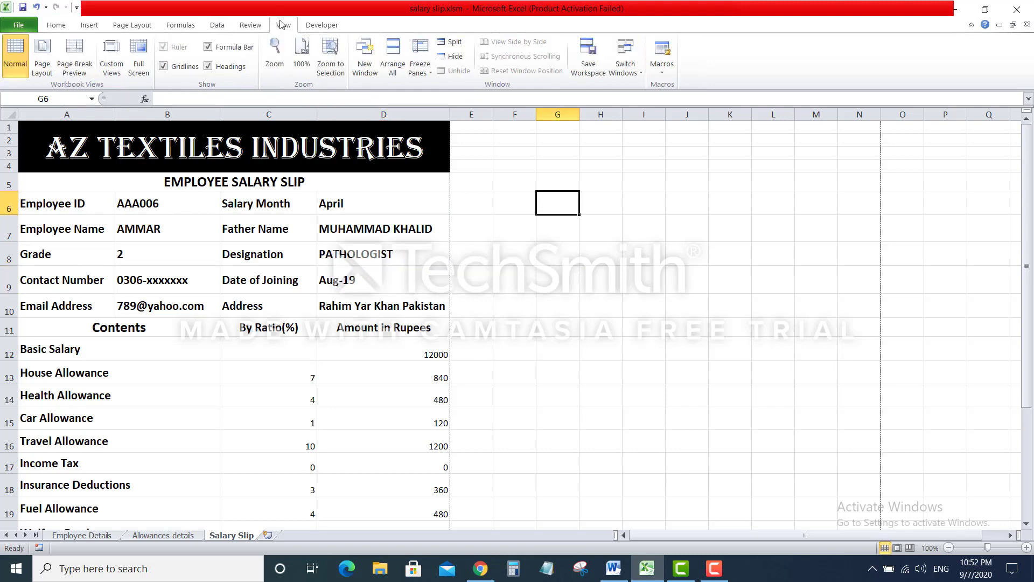
pyautogui.click(246, 26)
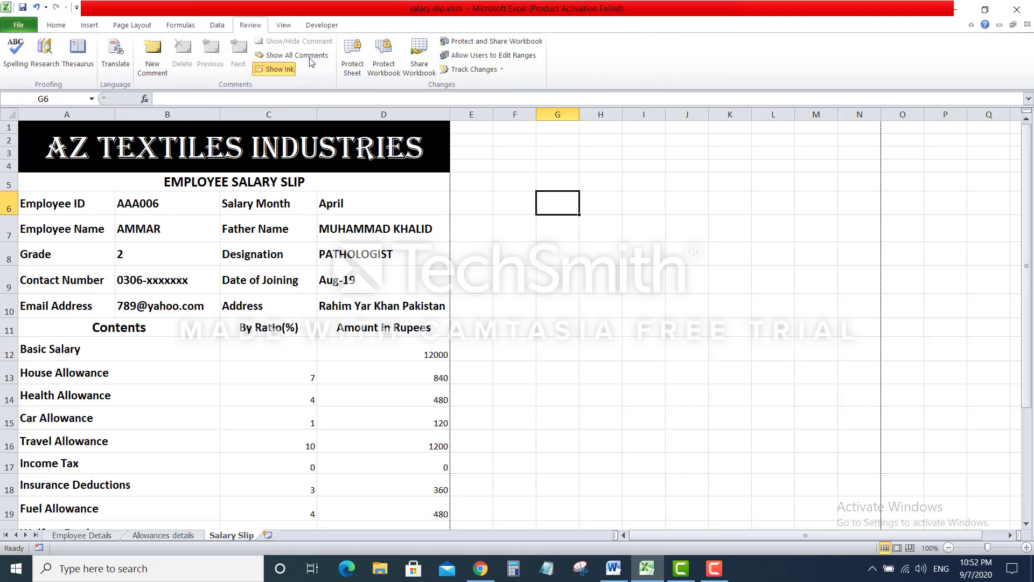
pyautogui.click(355, 58)
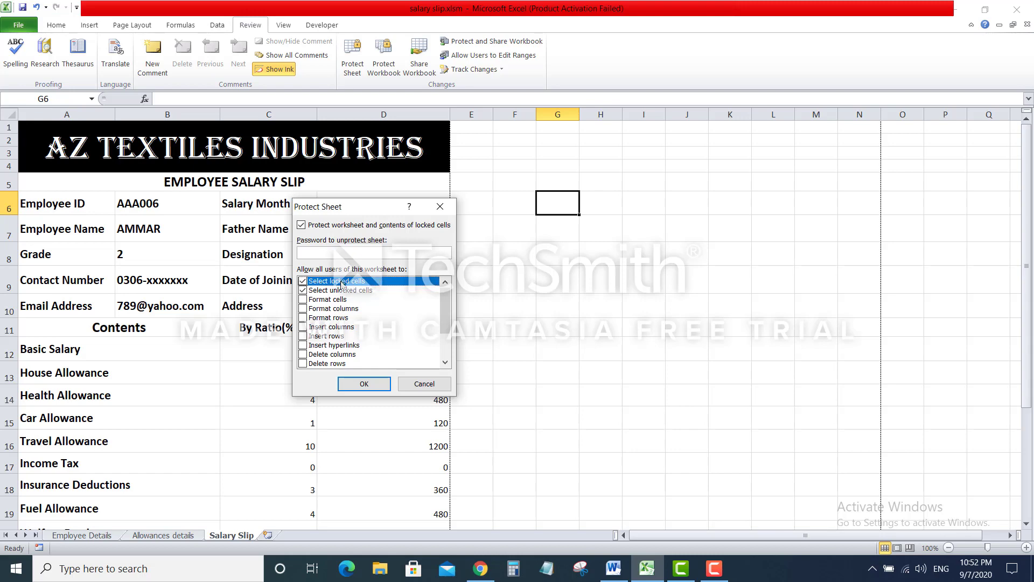
pyautogui.click(302, 281)
pyautogui.click(363, 384)
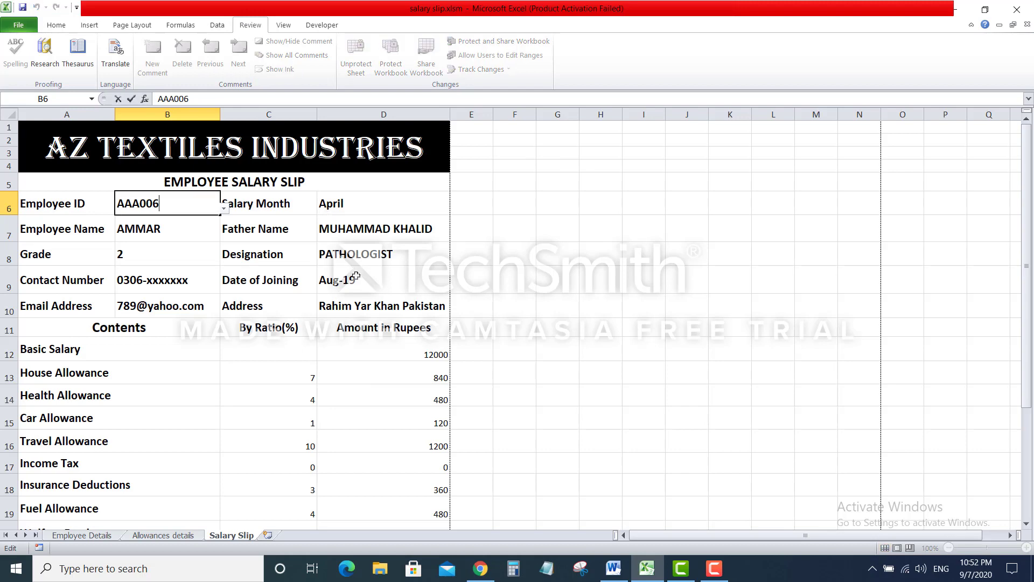
# Test the protection by entering and leaving edit mode on cell B6 without changes
pyautogui.press('F2')
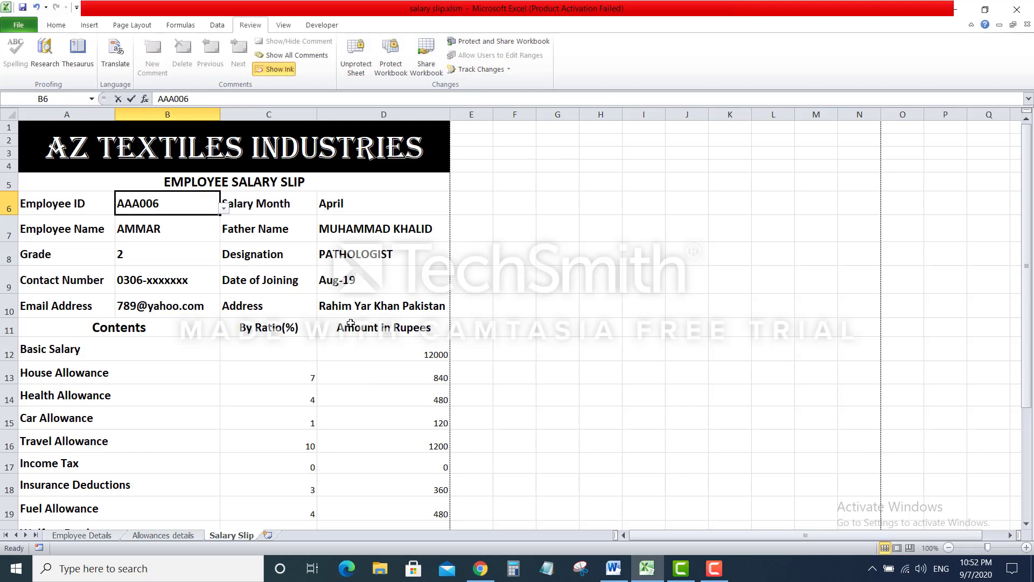
pyautogui.press('Escape')
pyautogui.press('F2')
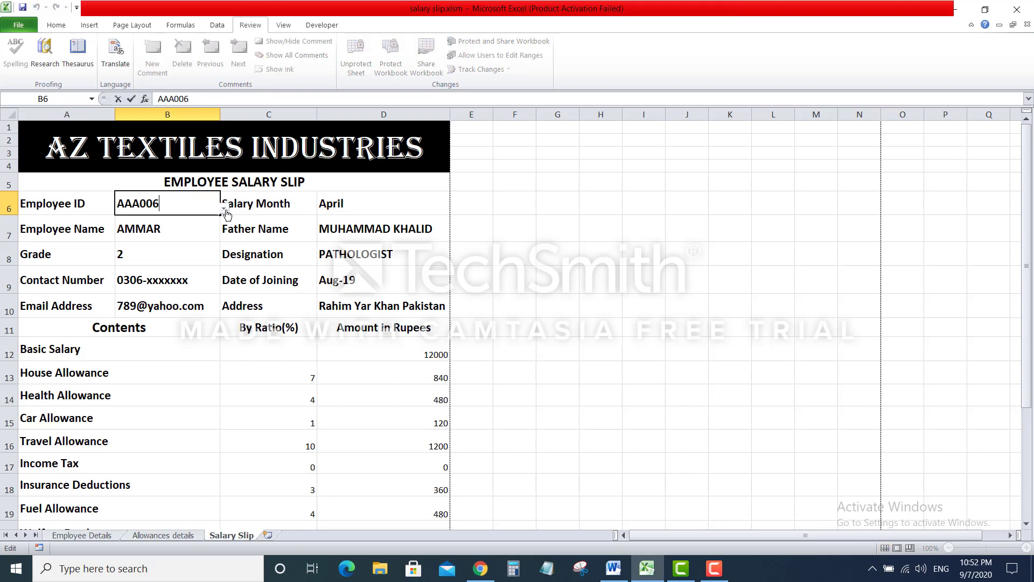
pyautogui.press('Escape')
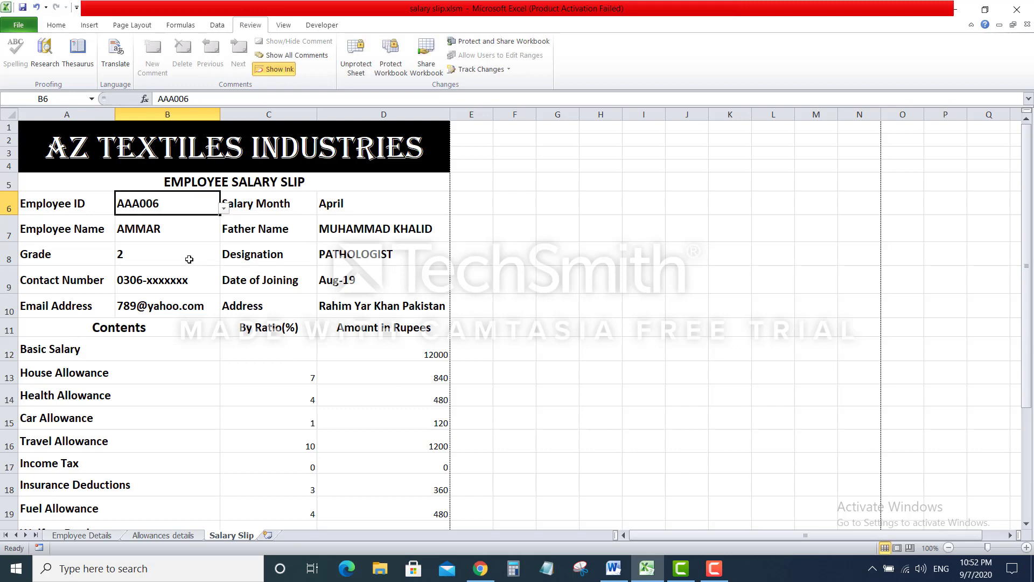
# Choose employee AAA004 from the B6 Employee ID dropdown
pyautogui.click(223, 214)
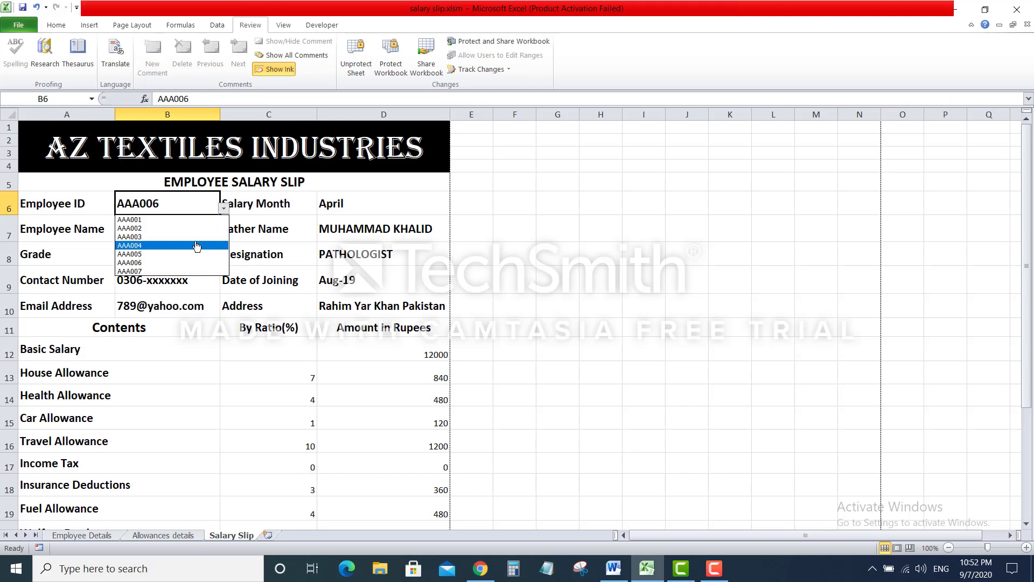
pyautogui.click(197, 246)
pyautogui.click(223, 208)
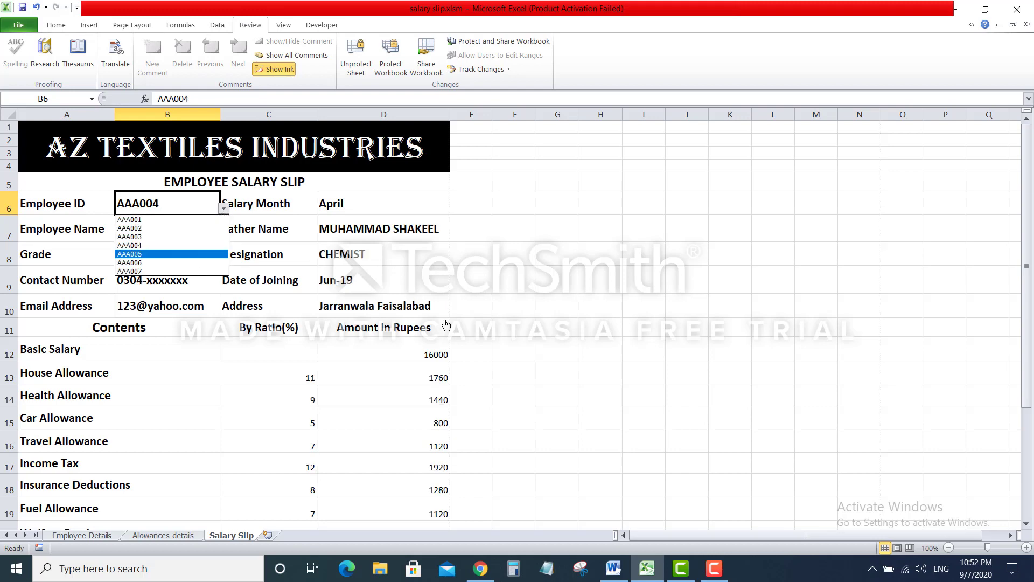
pyautogui.click(948, 547)
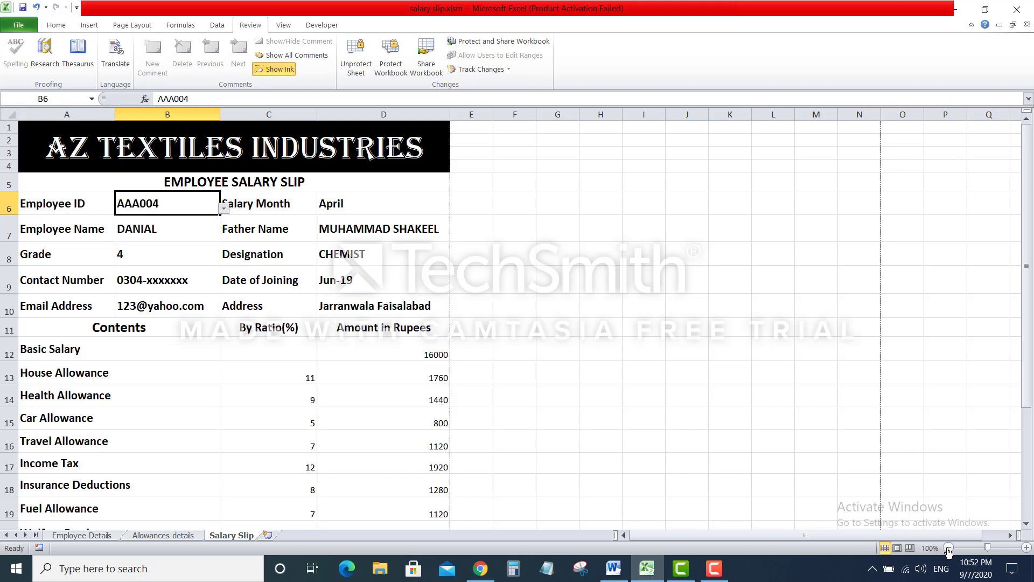
# Zoom out to 70% and show the AAA004 chemist slip in print preview
pyautogui.click(948, 548)
pyautogui.click(948, 547)
pyautogui.click(948, 548)
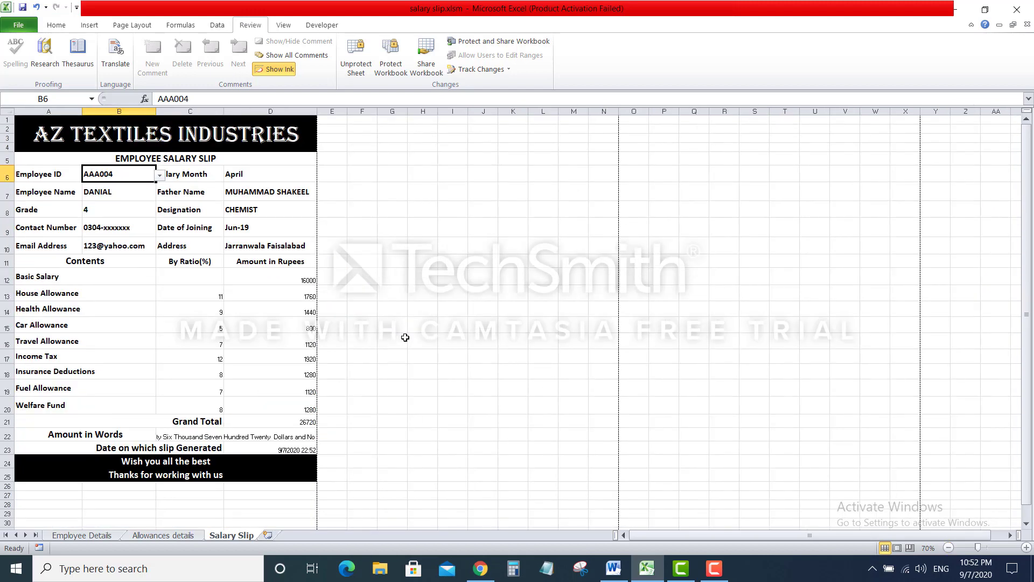
pyautogui.hotkey('ctrl', 'p')
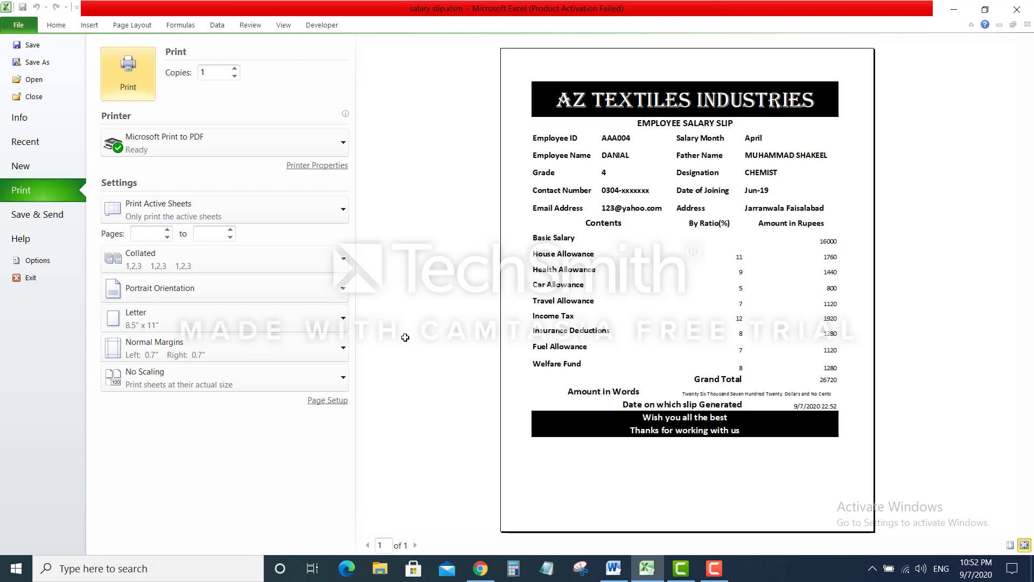